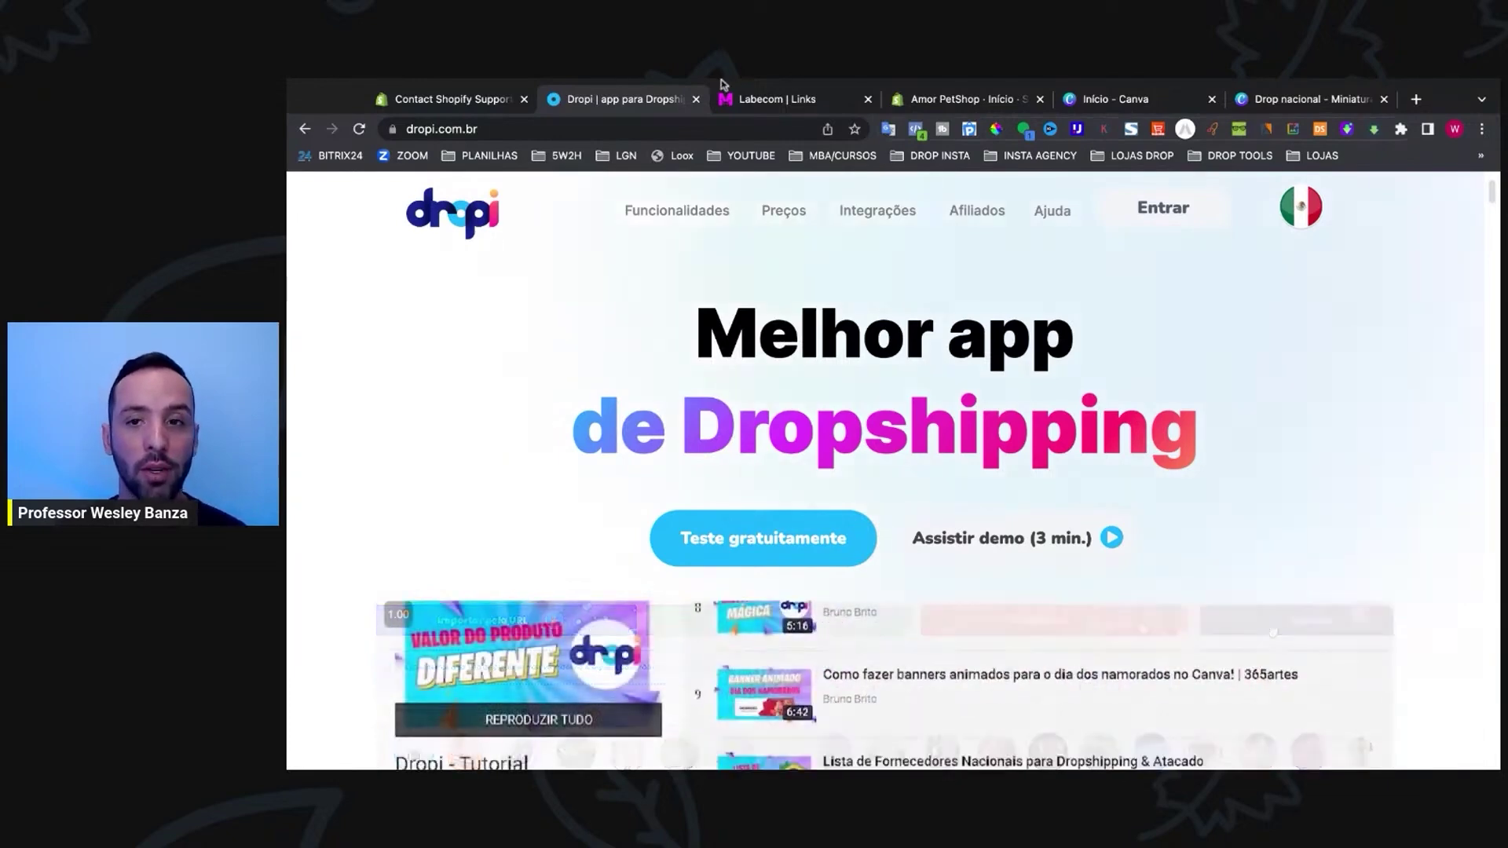
# Step: Go to the Dropi login and open the Shopify integration form for a store that already exists
pyautogui.click(1163, 208)
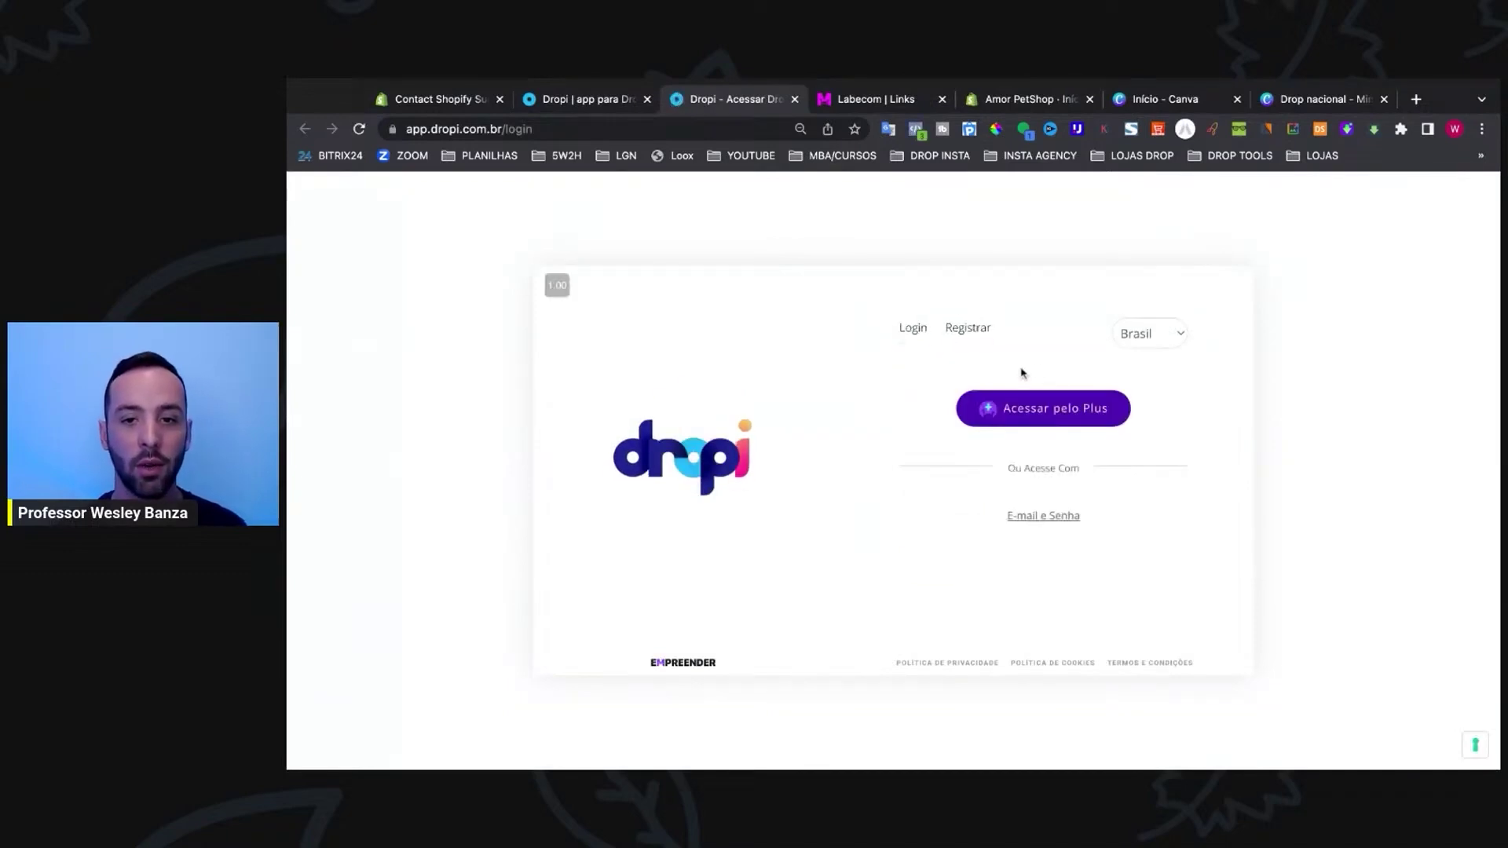
pyautogui.click(922, 328)
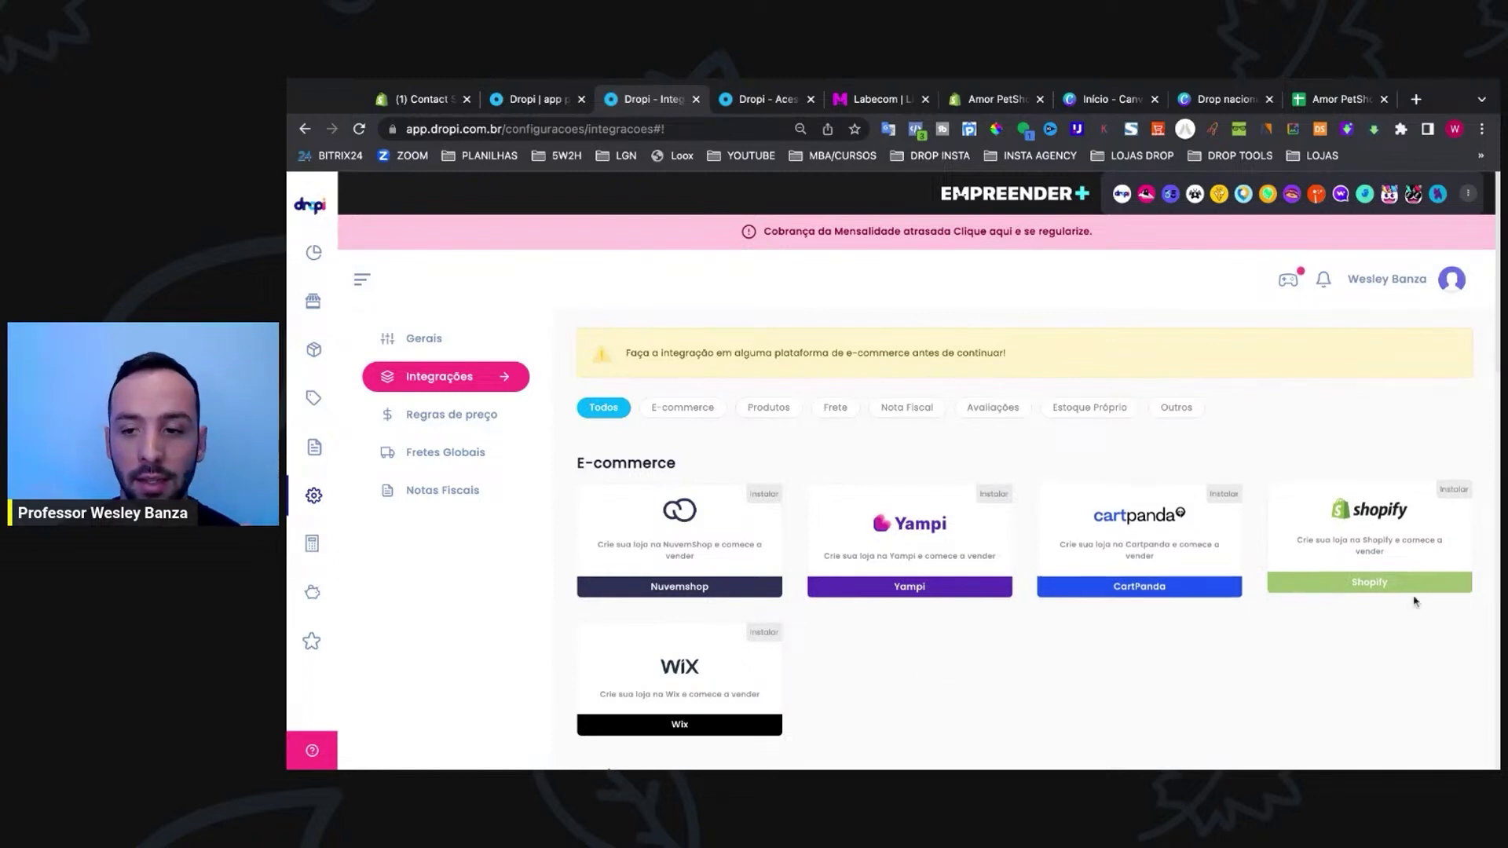
pyautogui.click(1343, 555)
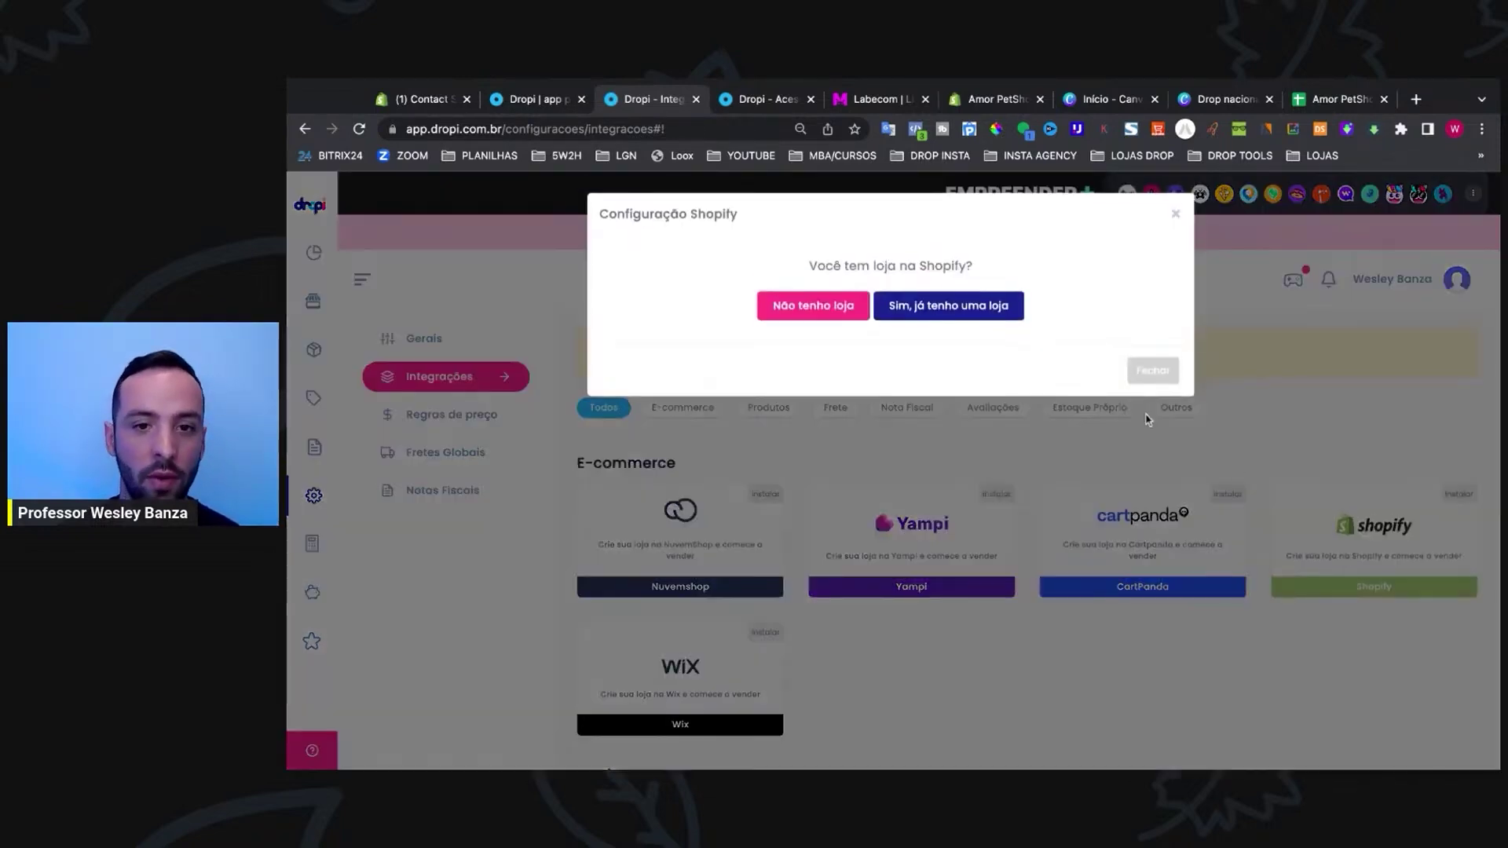
pyautogui.click(974, 309)
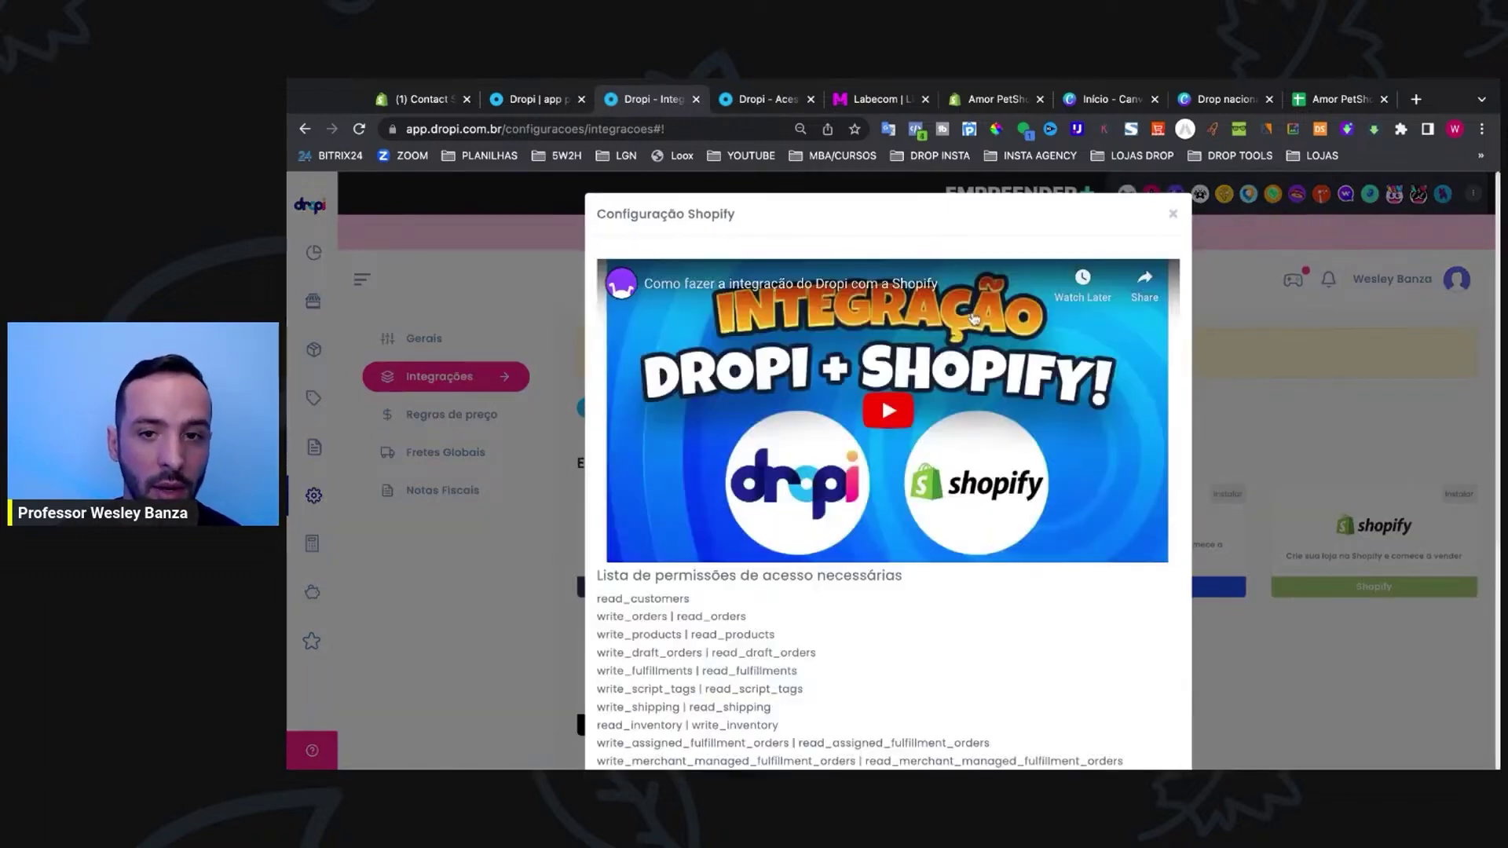
pyautogui.scroll(-3, 742, 413)
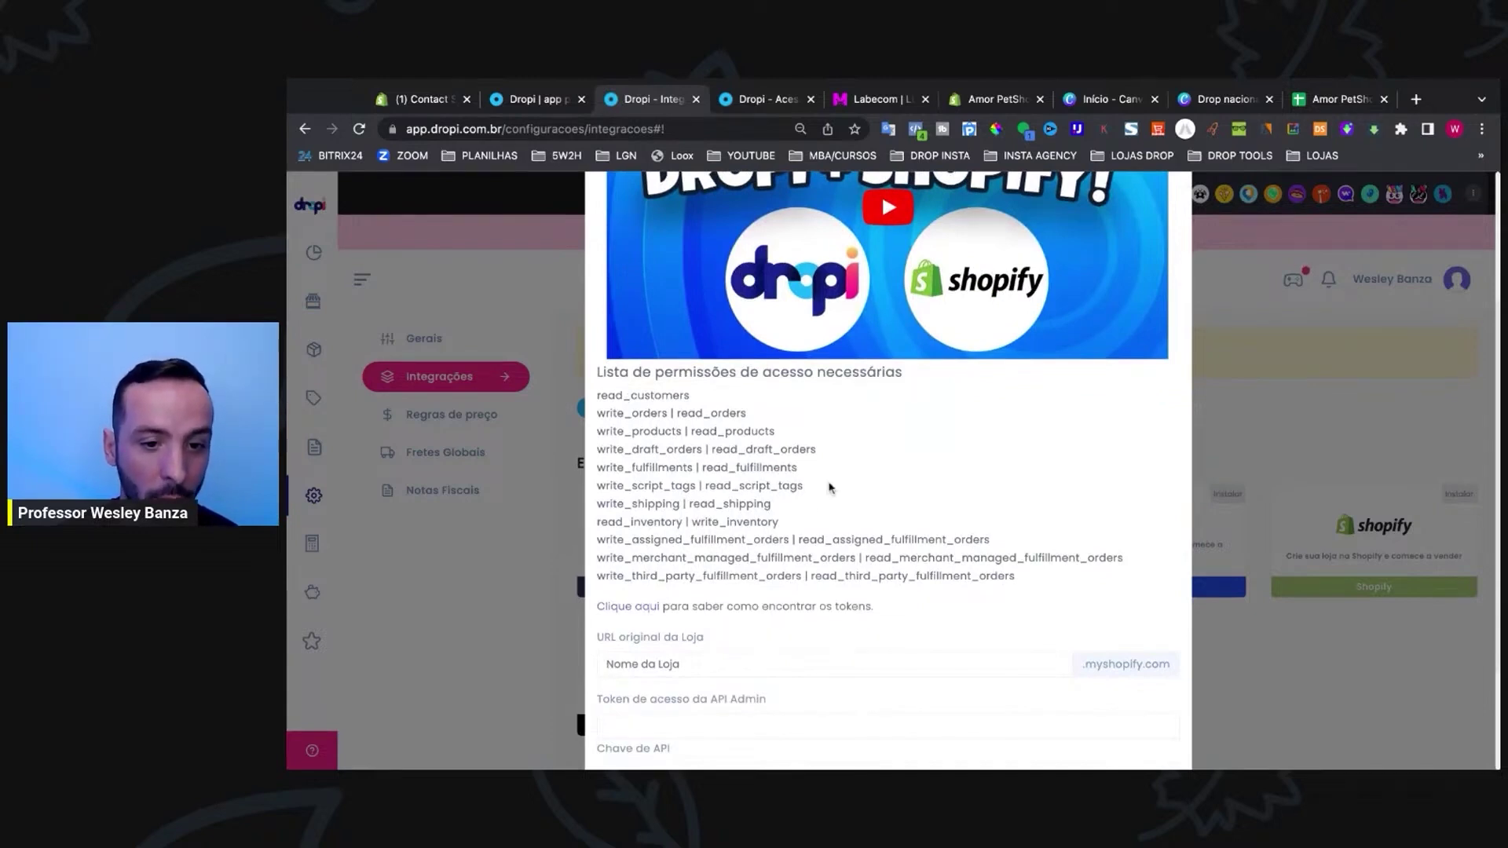
pyautogui.scroll(-2, 736, 567)
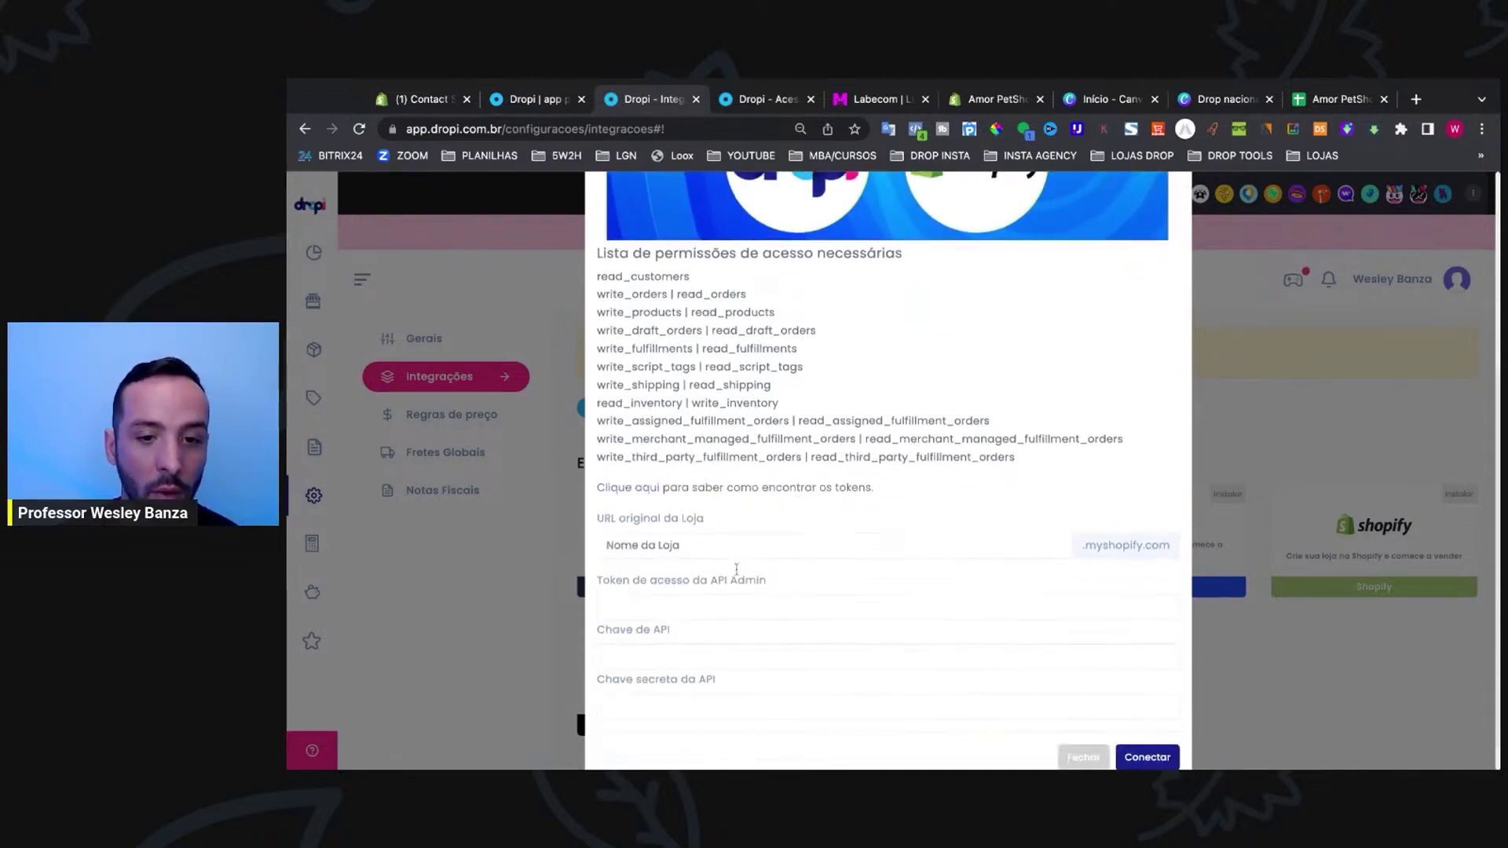
# Step: Copy the store name amorepetshop from the Shopify admin address into the integration form's original store URL
pyautogui.click(767, 556)
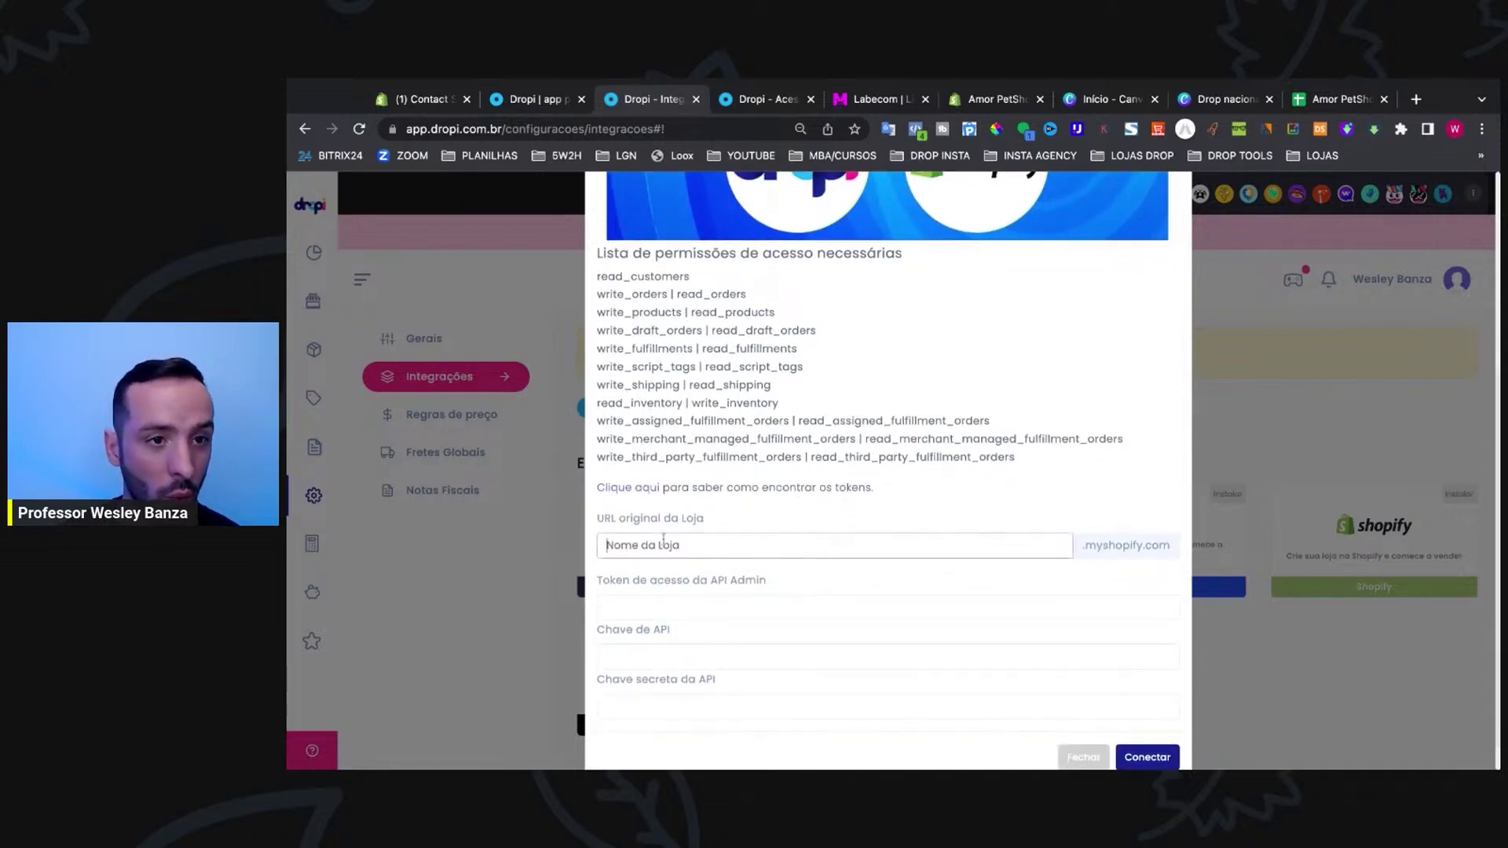
pyautogui.click(993, 99)
pyautogui.click(500, 129)
pyautogui.click(499, 129)
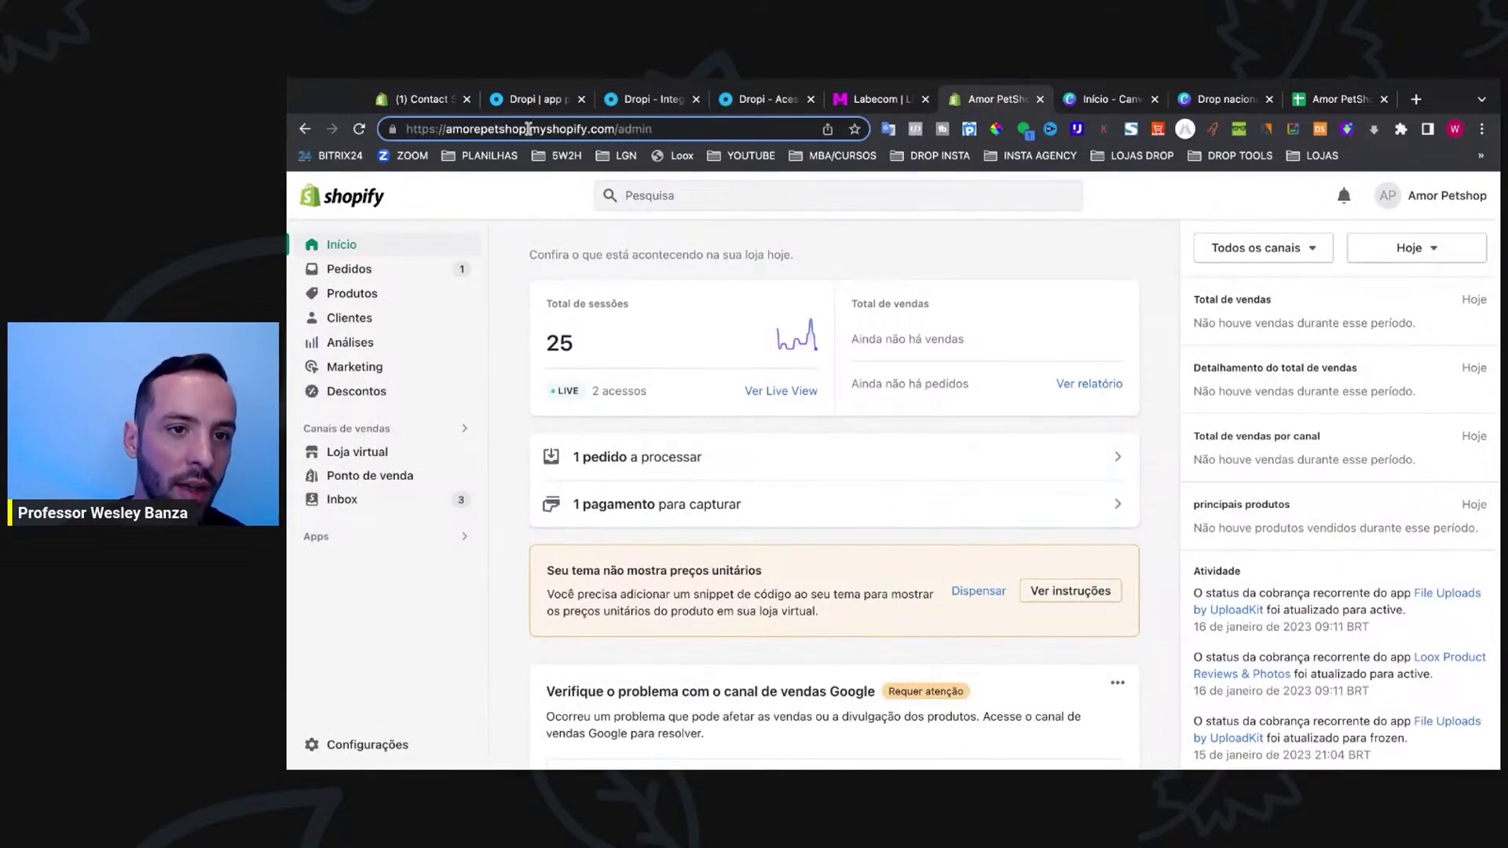
pyautogui.moveTo(528, 129); pyautogui.dragTo(449, 129)
pyautogui.press('super+c')
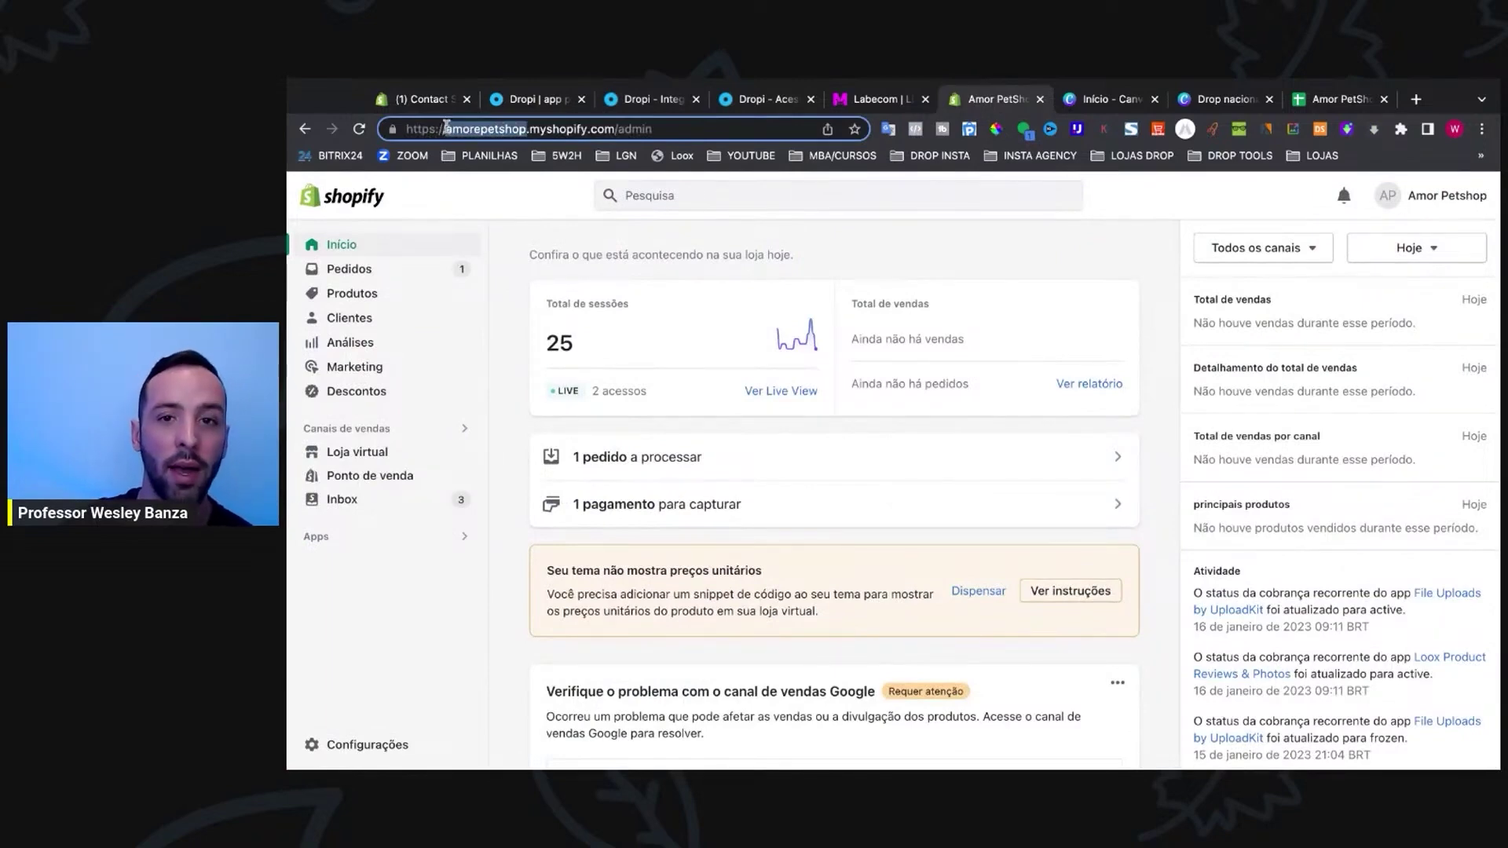
pyautogui.click(534, 99)
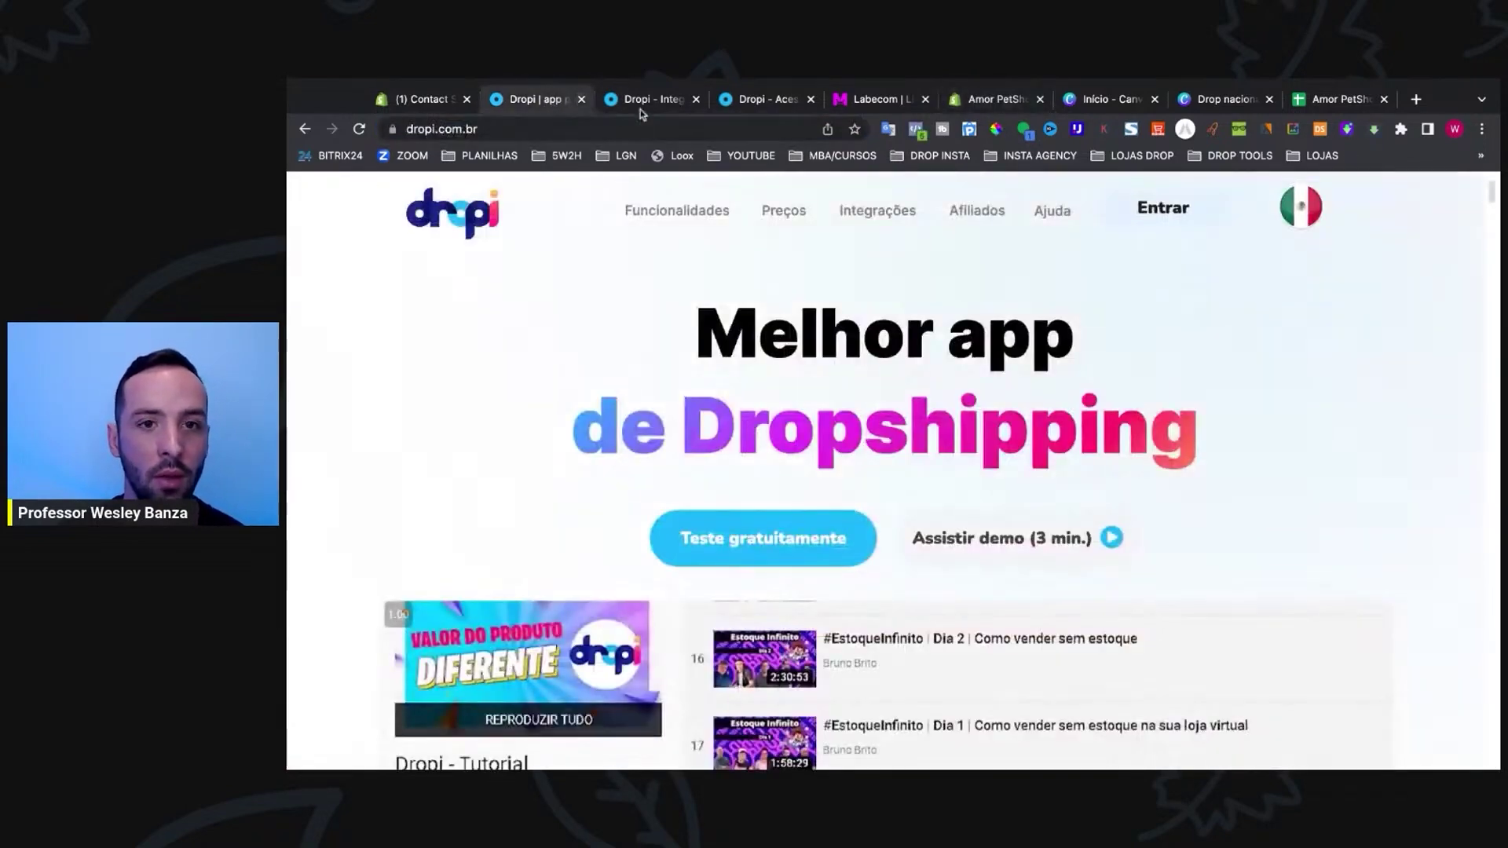
pyautogui.click(581, 101)
pyautogui.press('super+v')
pyautogui.press('Tab')
# Step: Review the list of required access permissions and open the help article on finding the Shopify tokens
pyautogui.scroll(1, 864, 510)
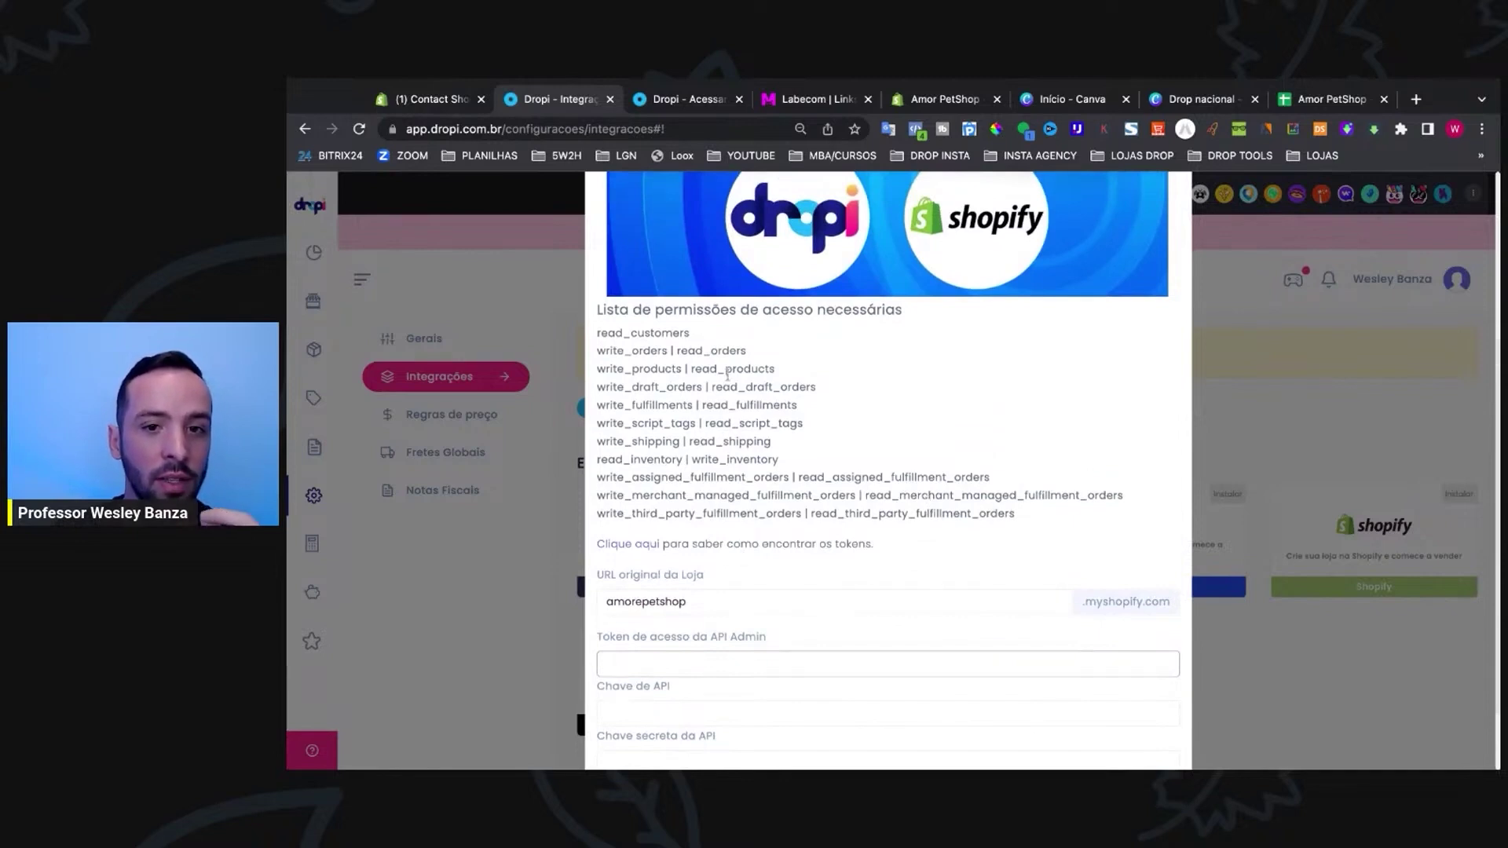
pyautogui.scroll(3, 727, 375)
pyautogui.scroll(-2, 795, 465)
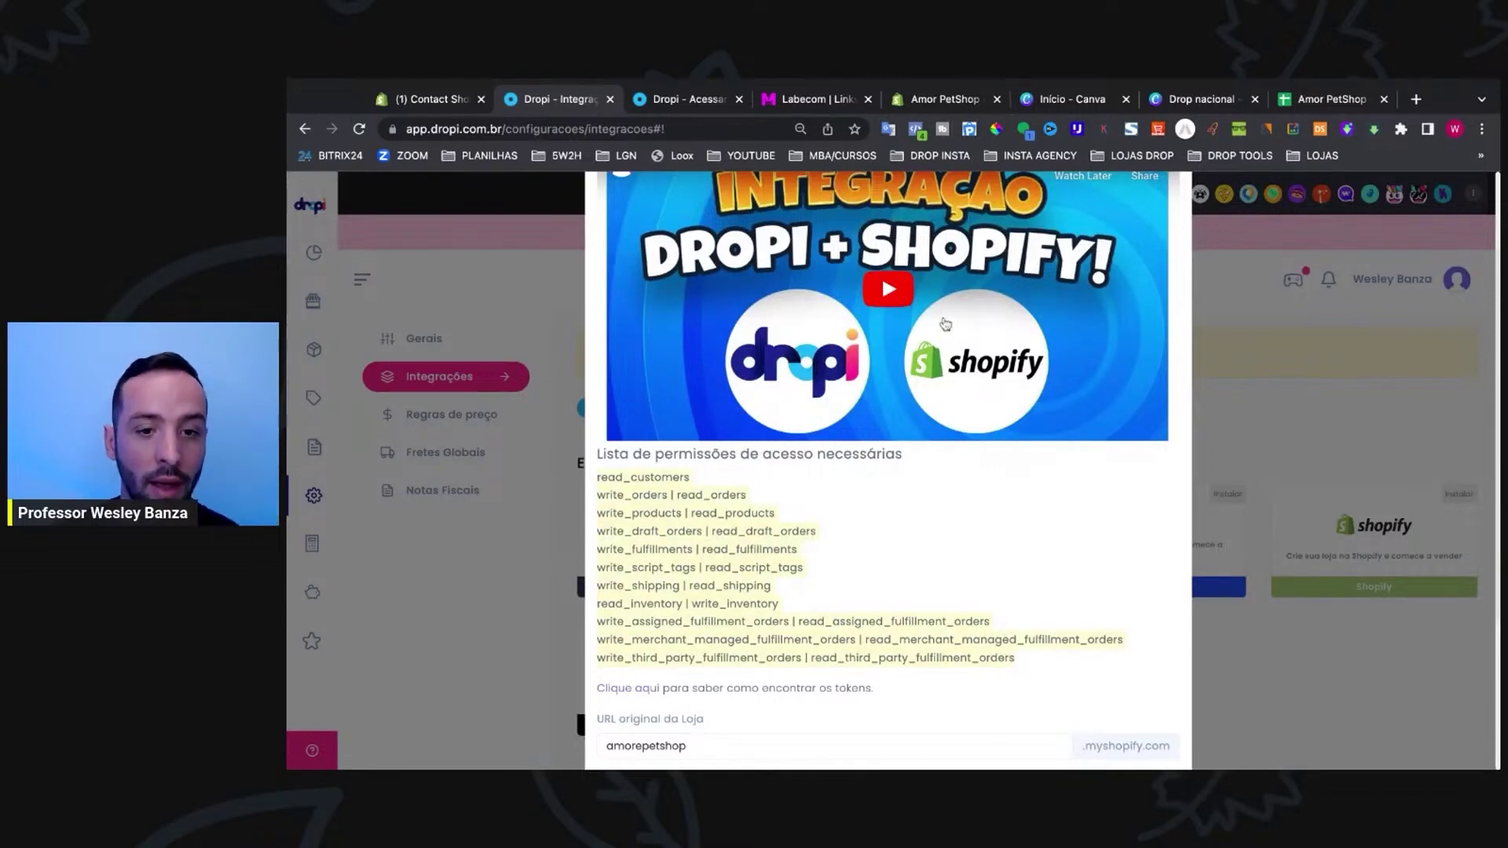
pyautogui.scroll(-2, 932, 384)
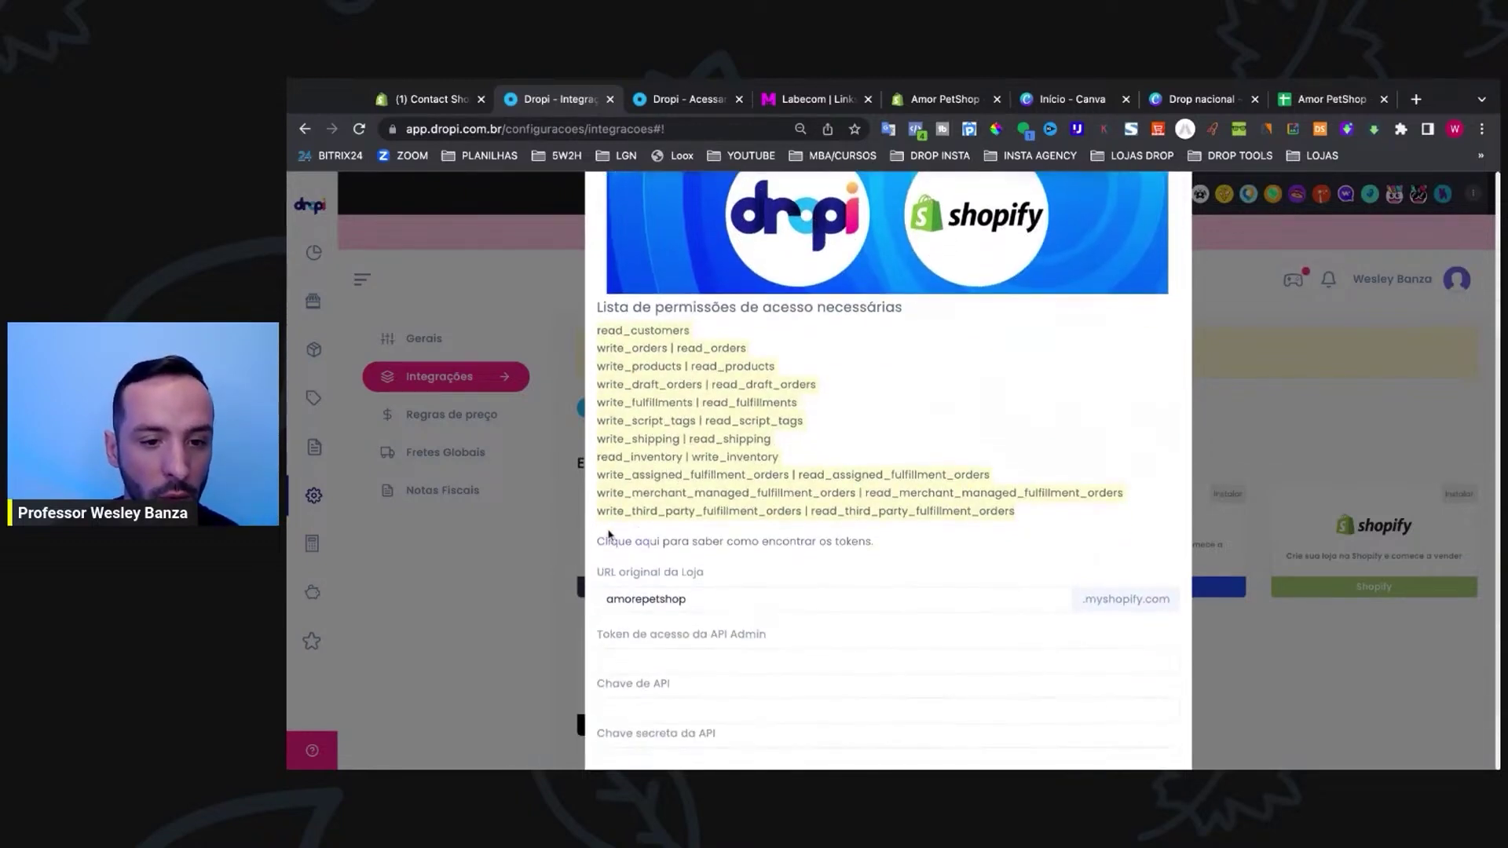
pyautogui.click(642, 546)
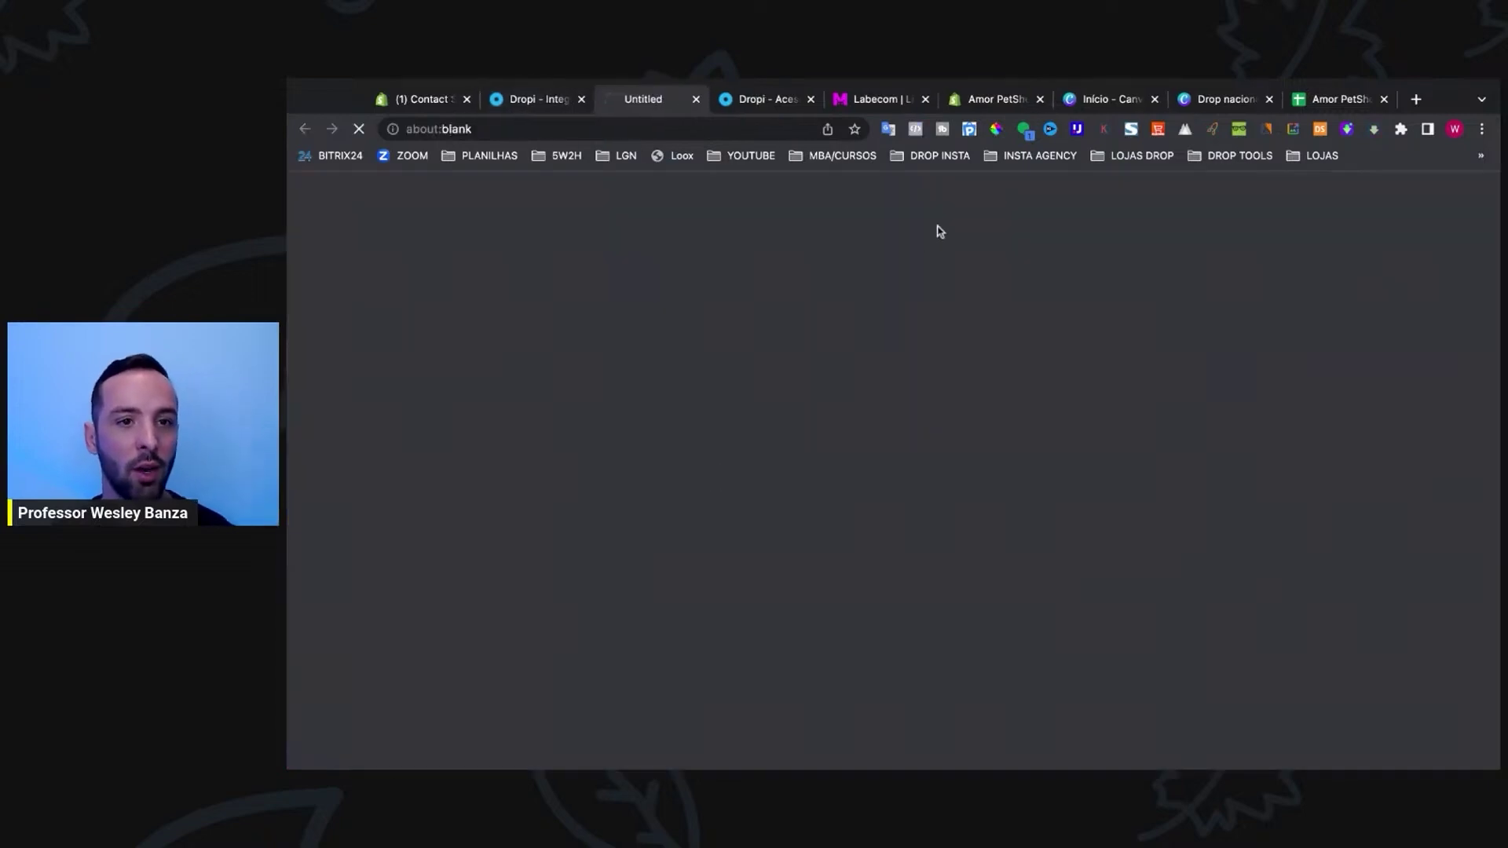
pyautogui.scroll(-3, 943, 451)
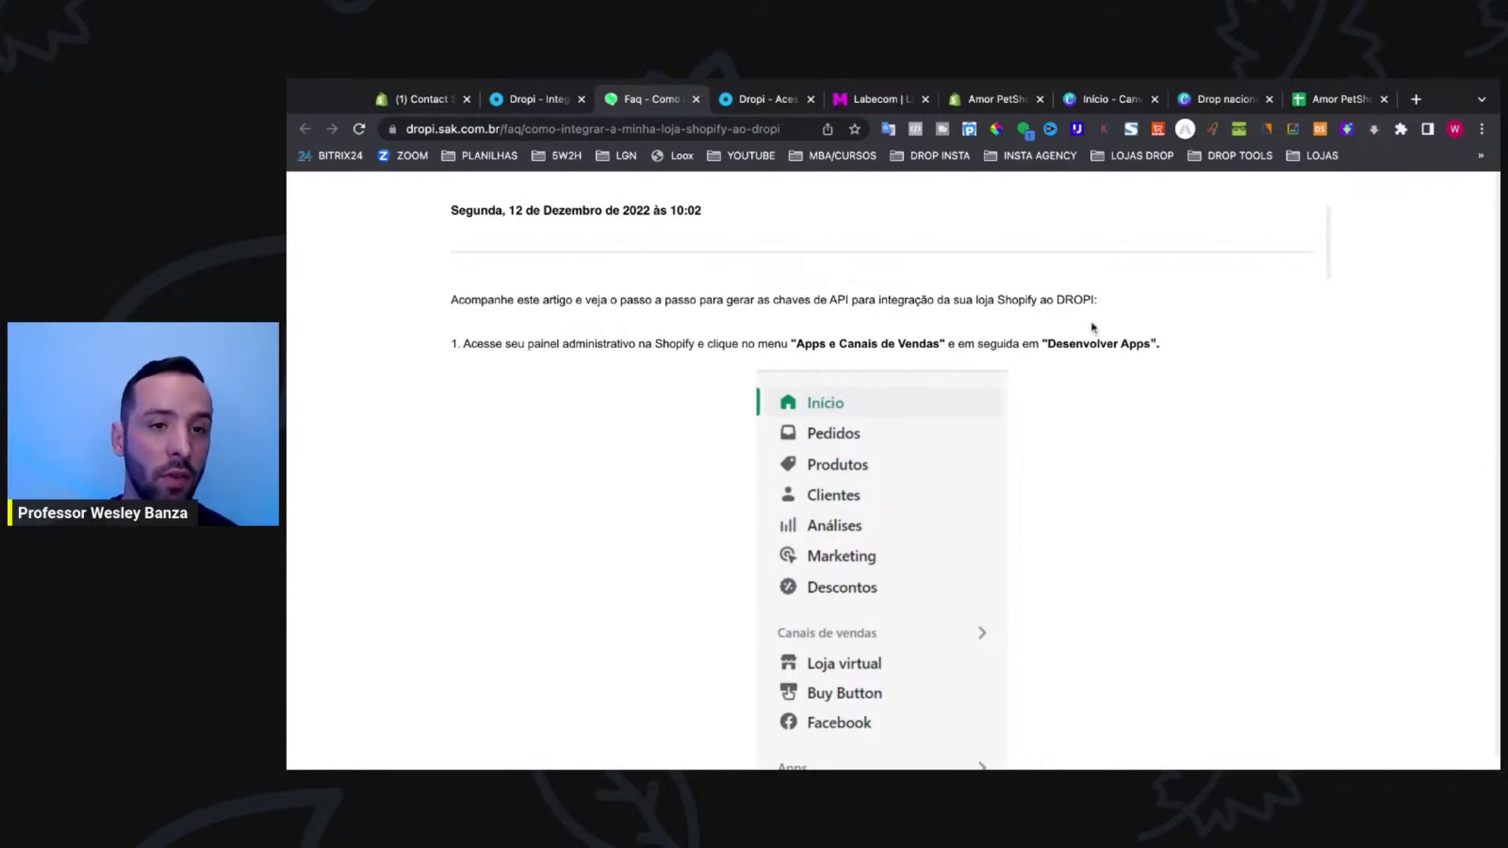
# Step: Open the store's app development settings in Shopify and request permission for custom app development
pyautogui.click(993, 99)
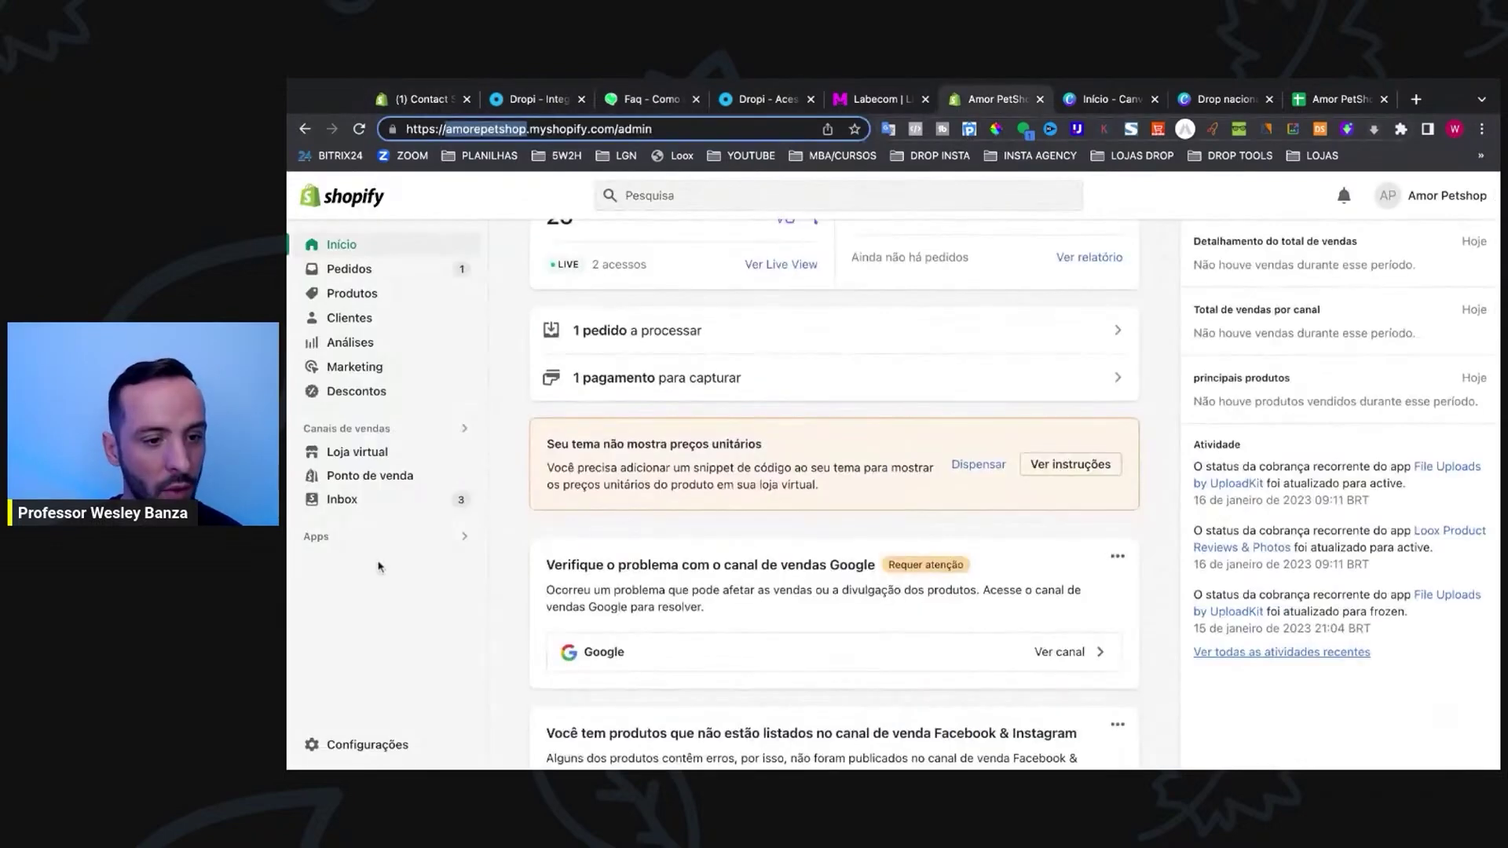
pyautogui.click(397, 542)
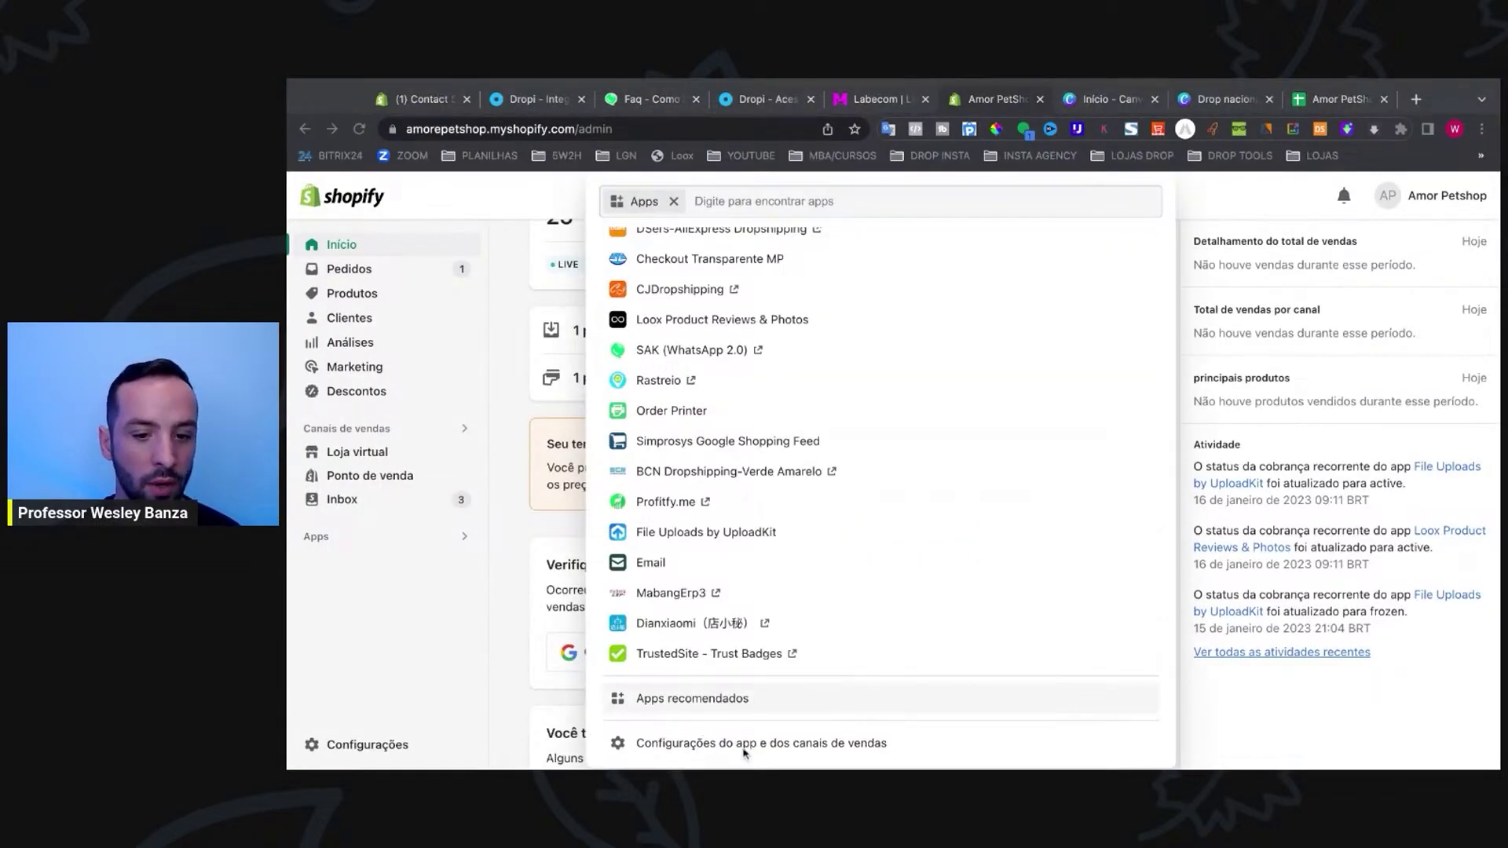
pyautogui.click(762, 746)
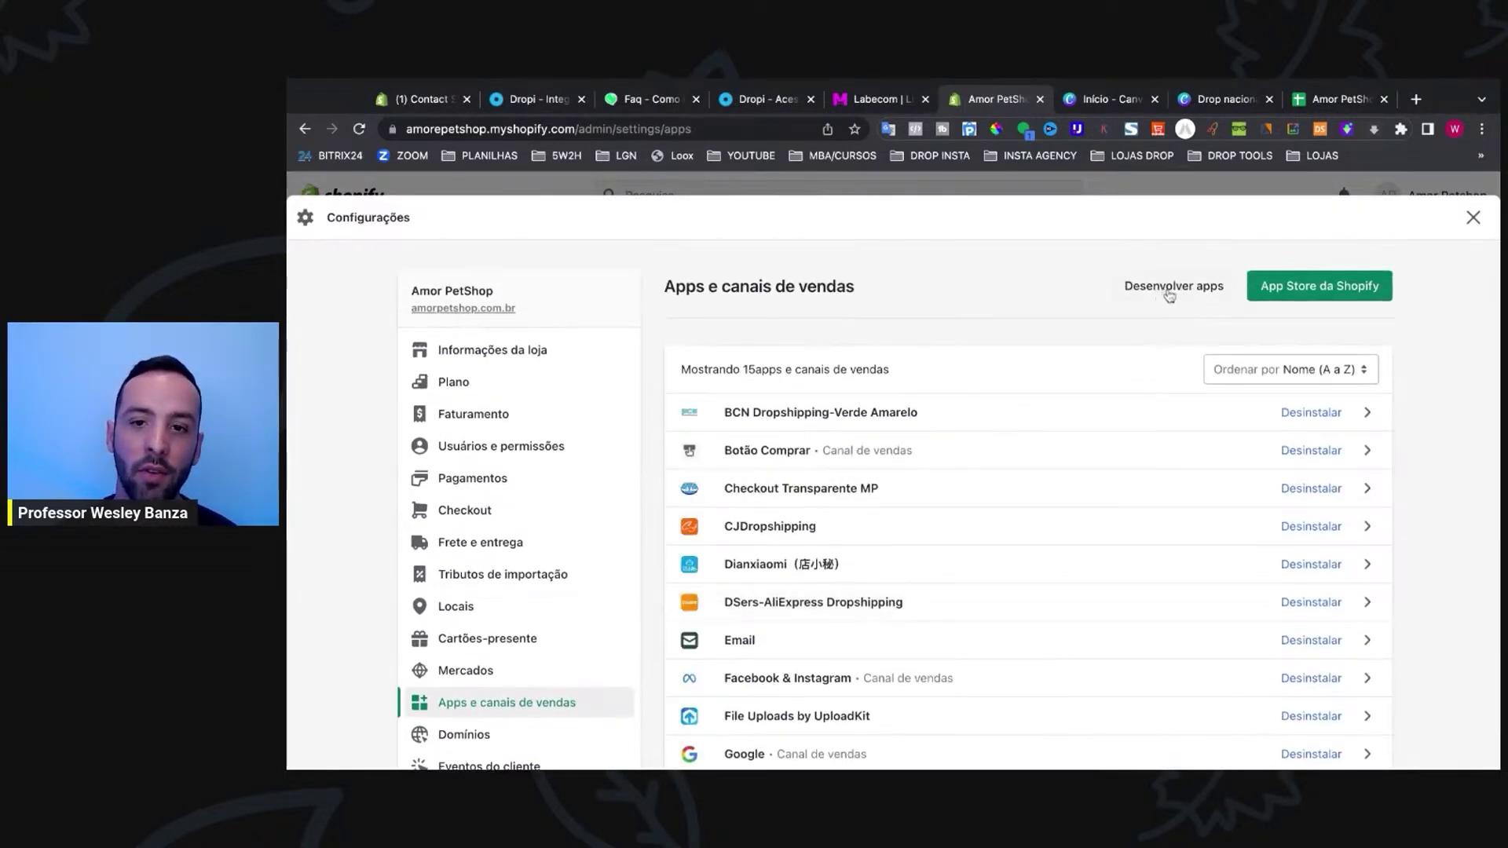
pyautogui.click(1186, 285)
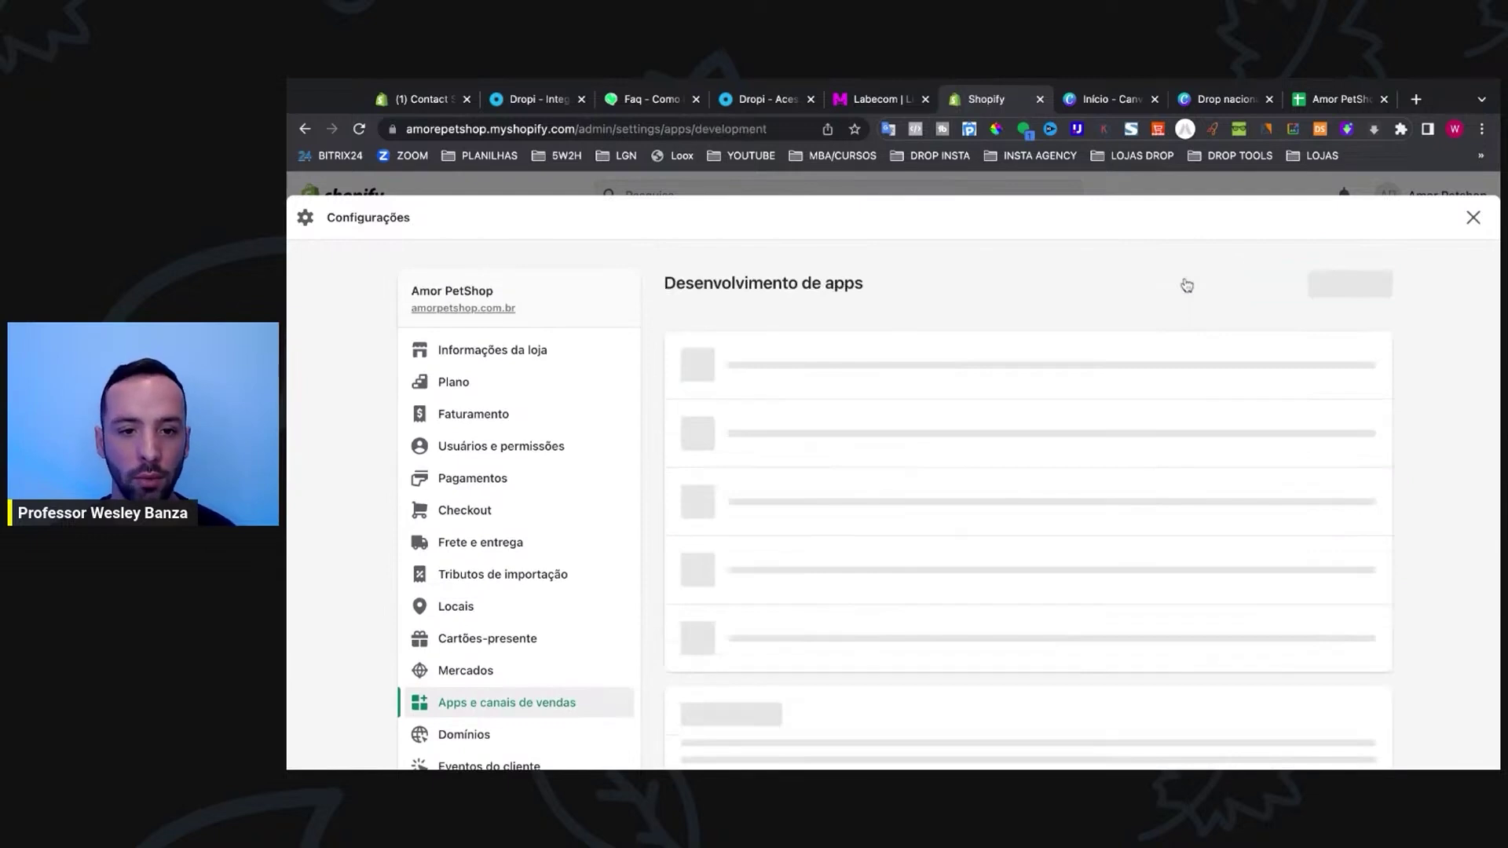
pyautogui.scroll(-3, 1025, 469)
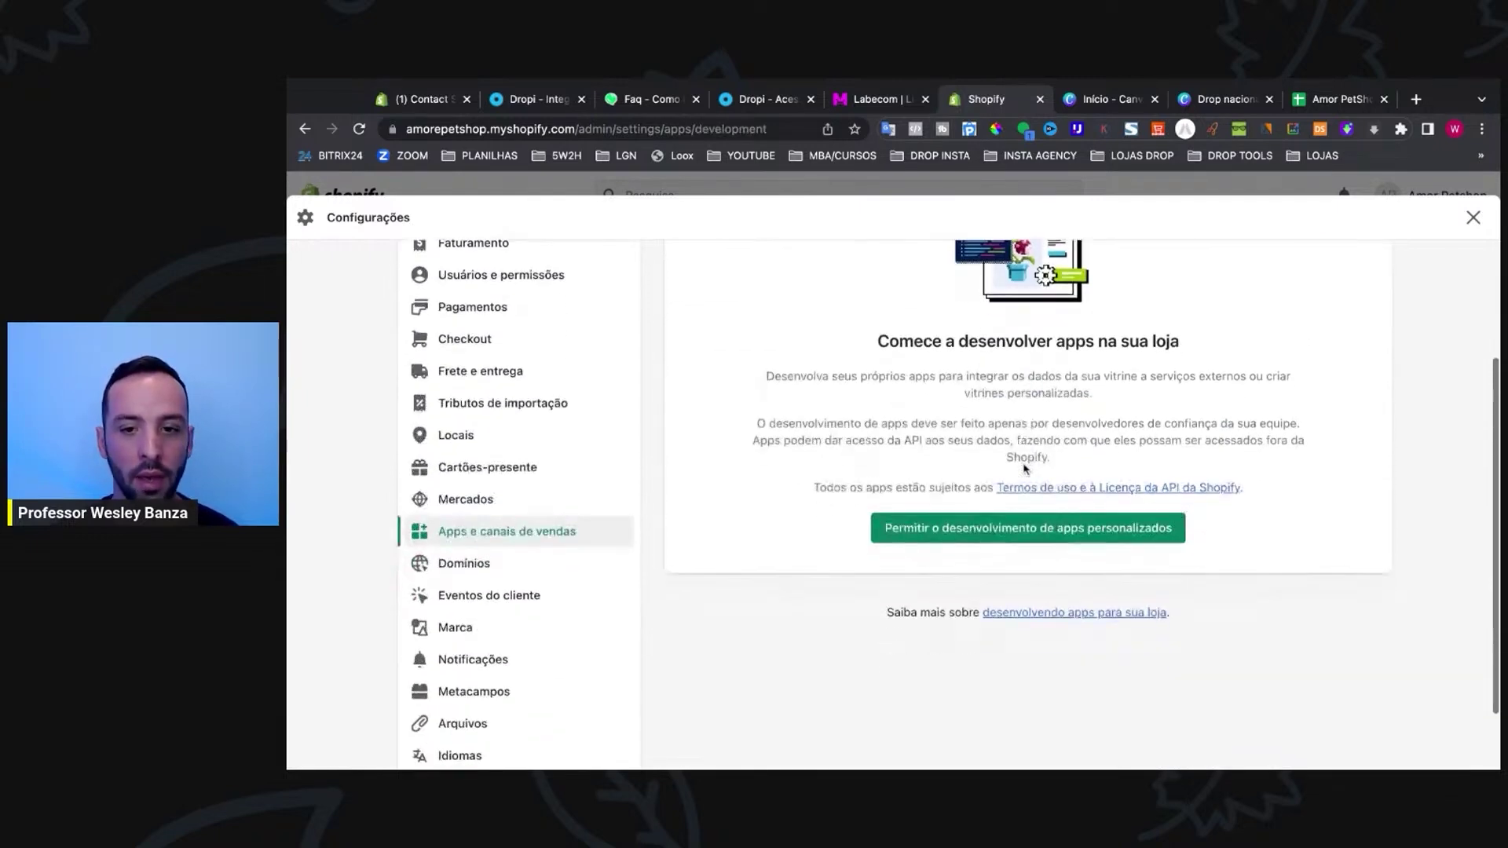
pyautogui.click(990, 534)
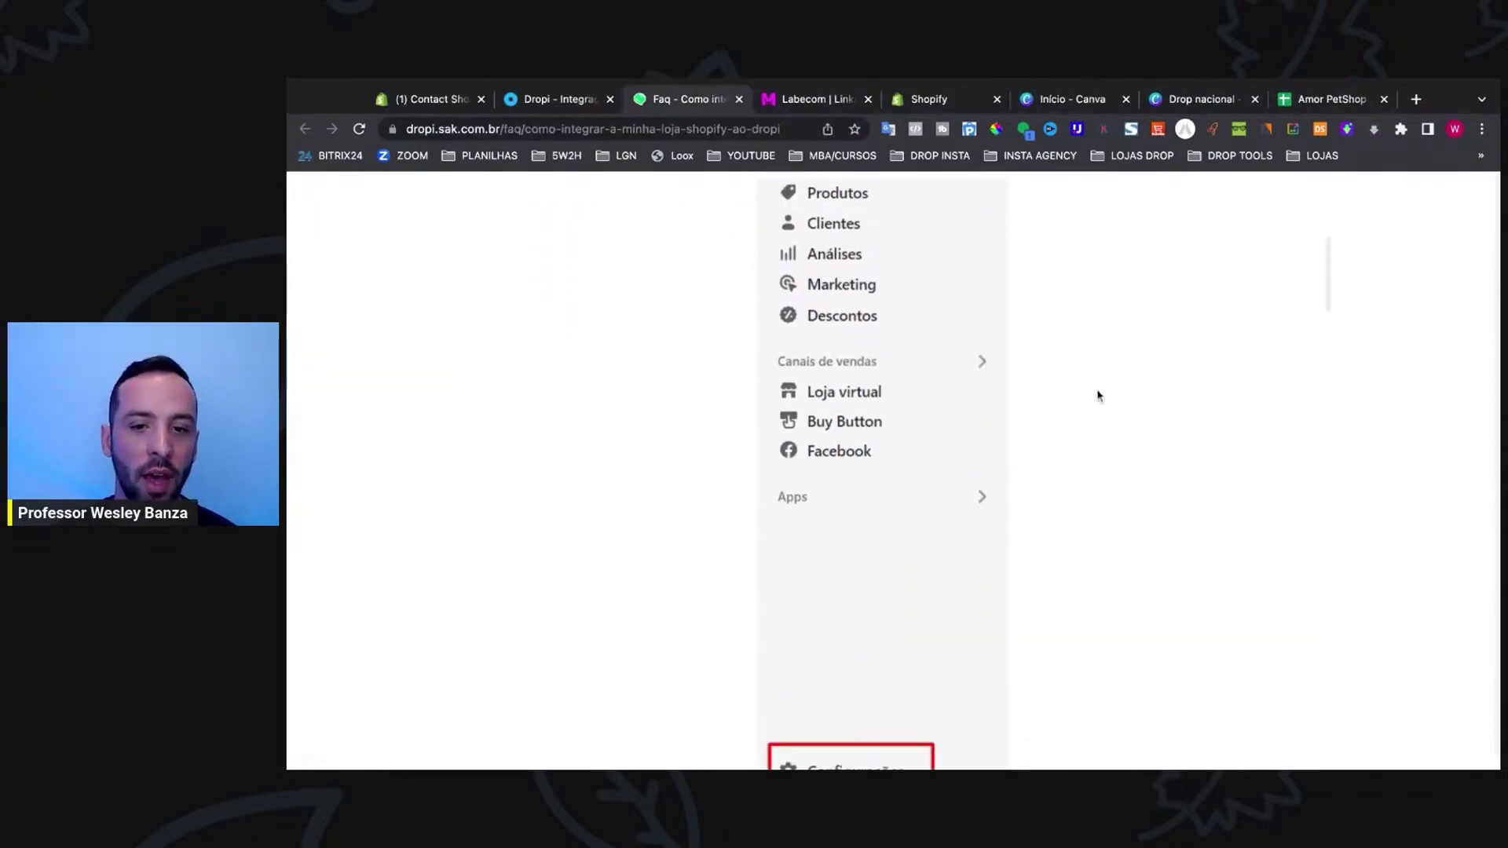
# Step: Check the help article's steps 2 to 4, then confirm custom app development for the Shopify store
pyautogui.scroll(-6, 1098, 395)
pyautogui.scroll(-3, 1098, 395)
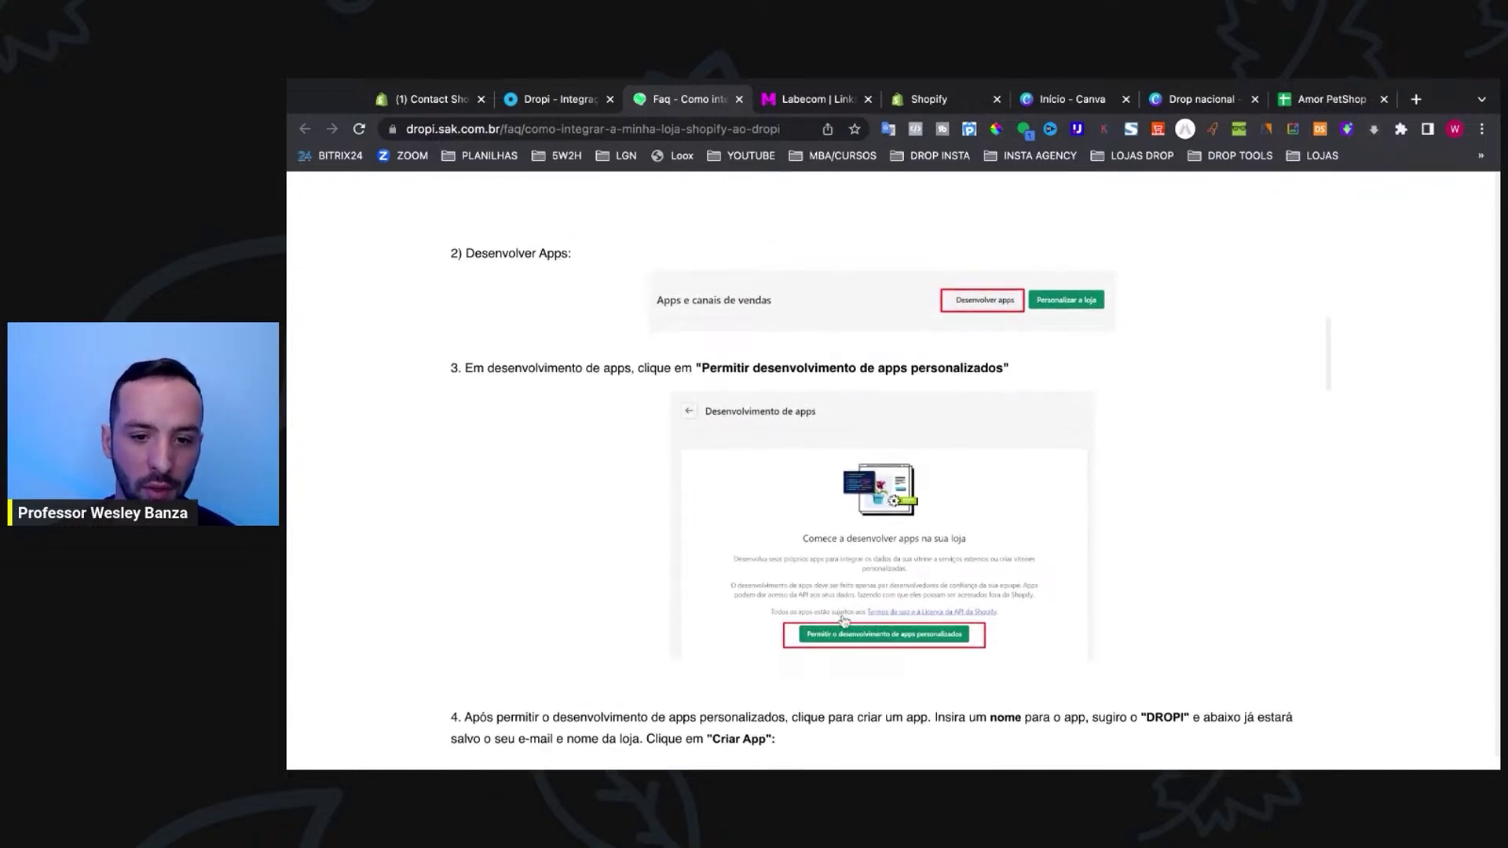
pyautogui.scroll(-4, 972, 549)
pyautogui.scroll(-1, 974, 550)
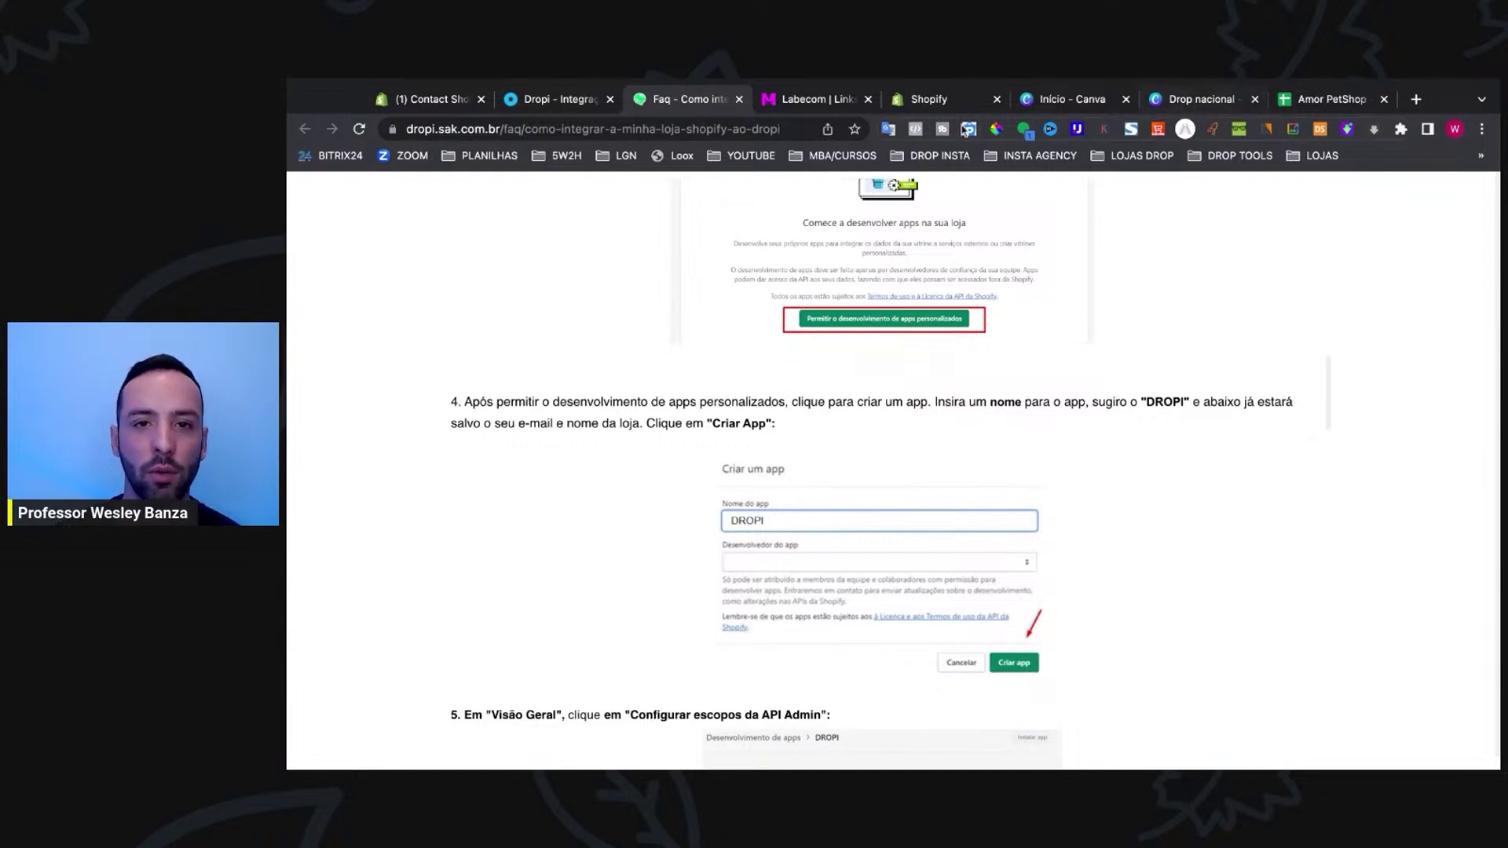
pyautogui.click(927, 104)
pyautogui.click(1237, 597)
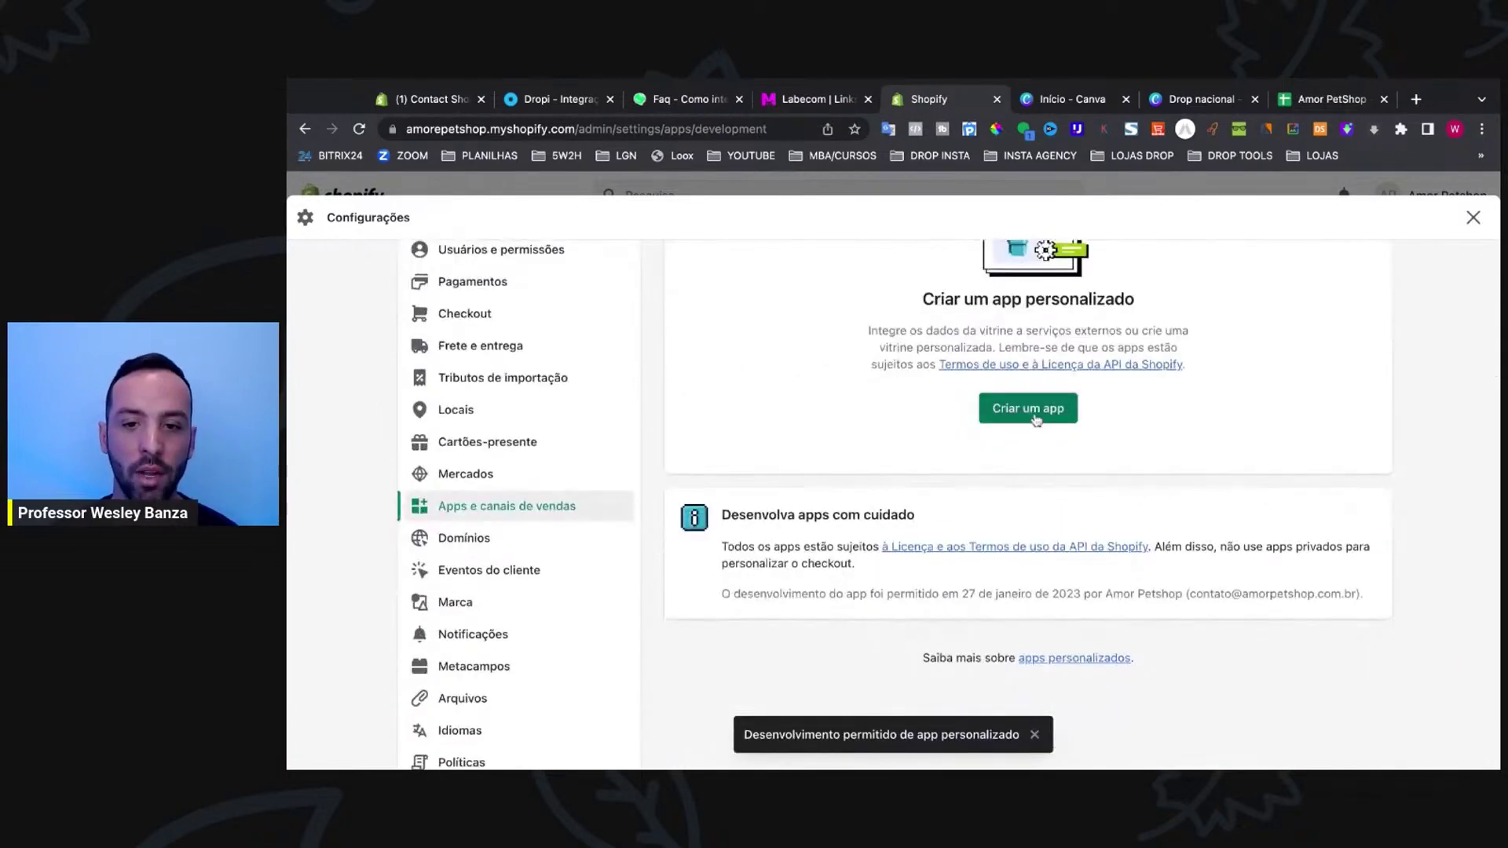
# Step: Create a custom app named DROPI, keeping the preselected app developer
pyautogui.click(1029, 413)
pyautogui.write('DROPI')
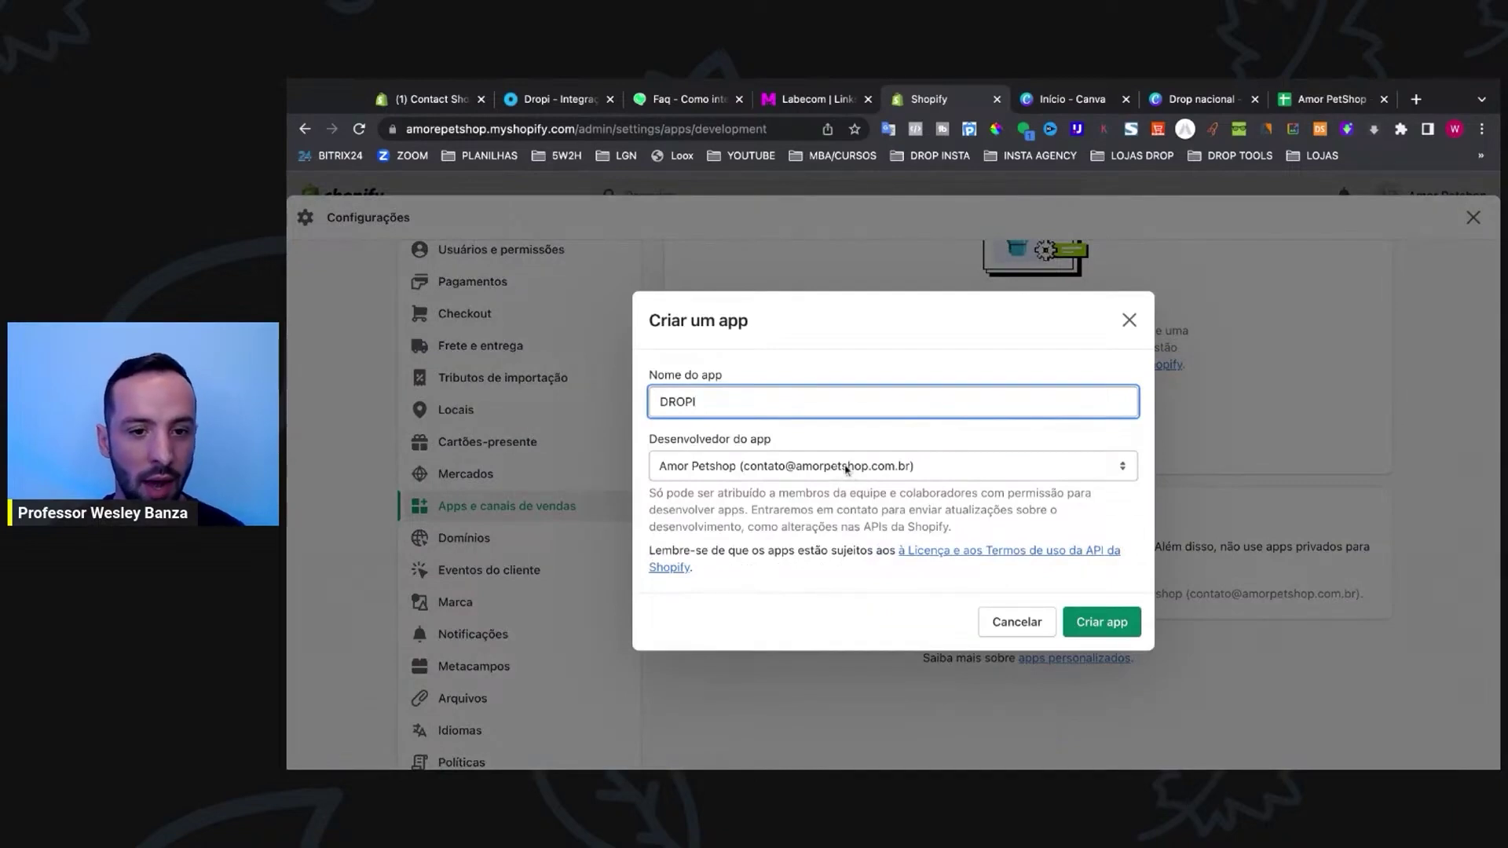
pyautogui.click(1100, 621)
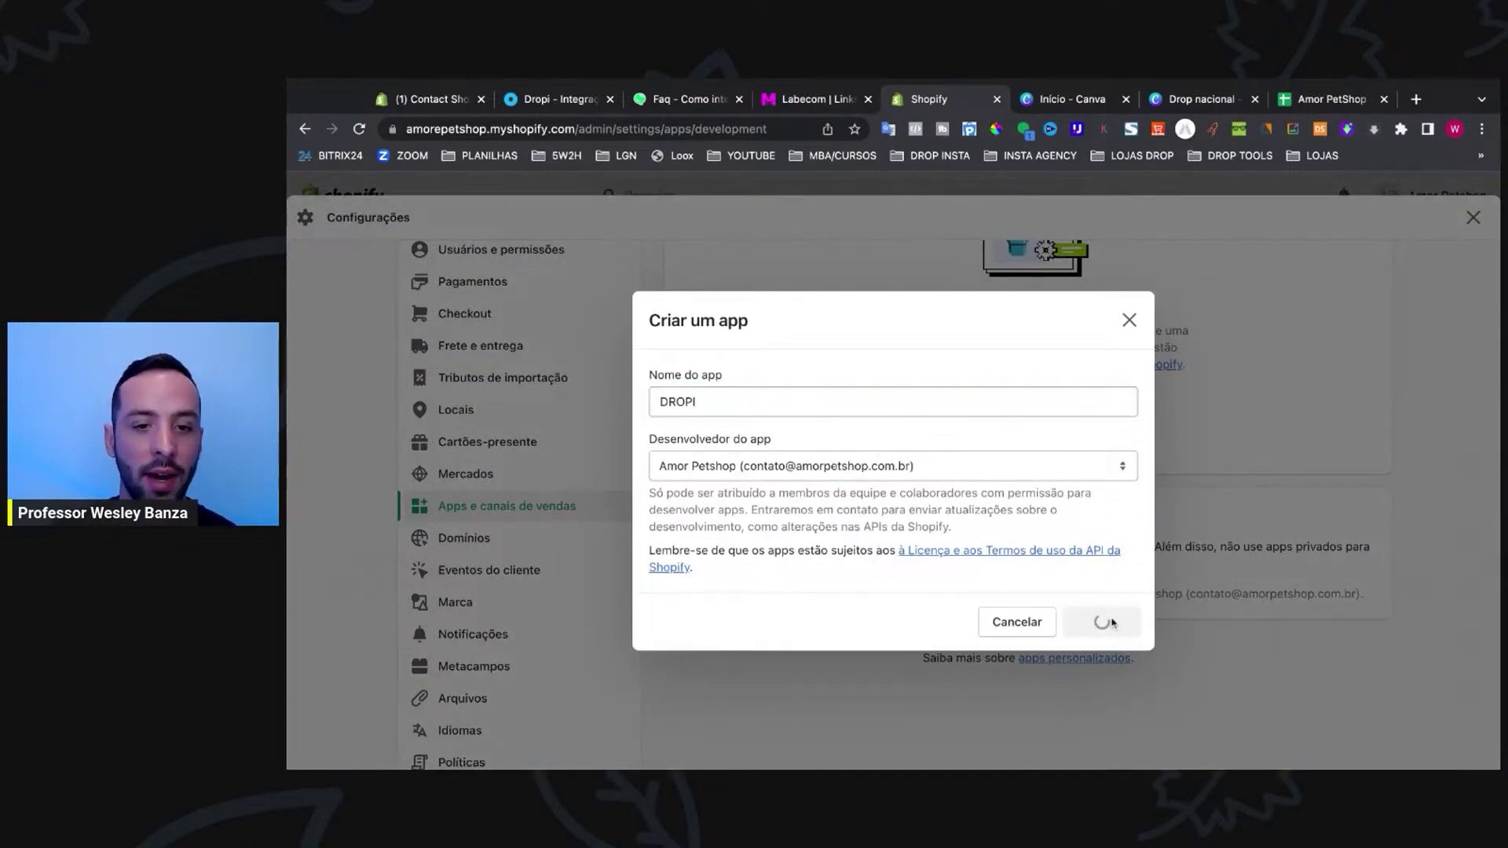
pyautogui.scroll(-2, 997, 518)
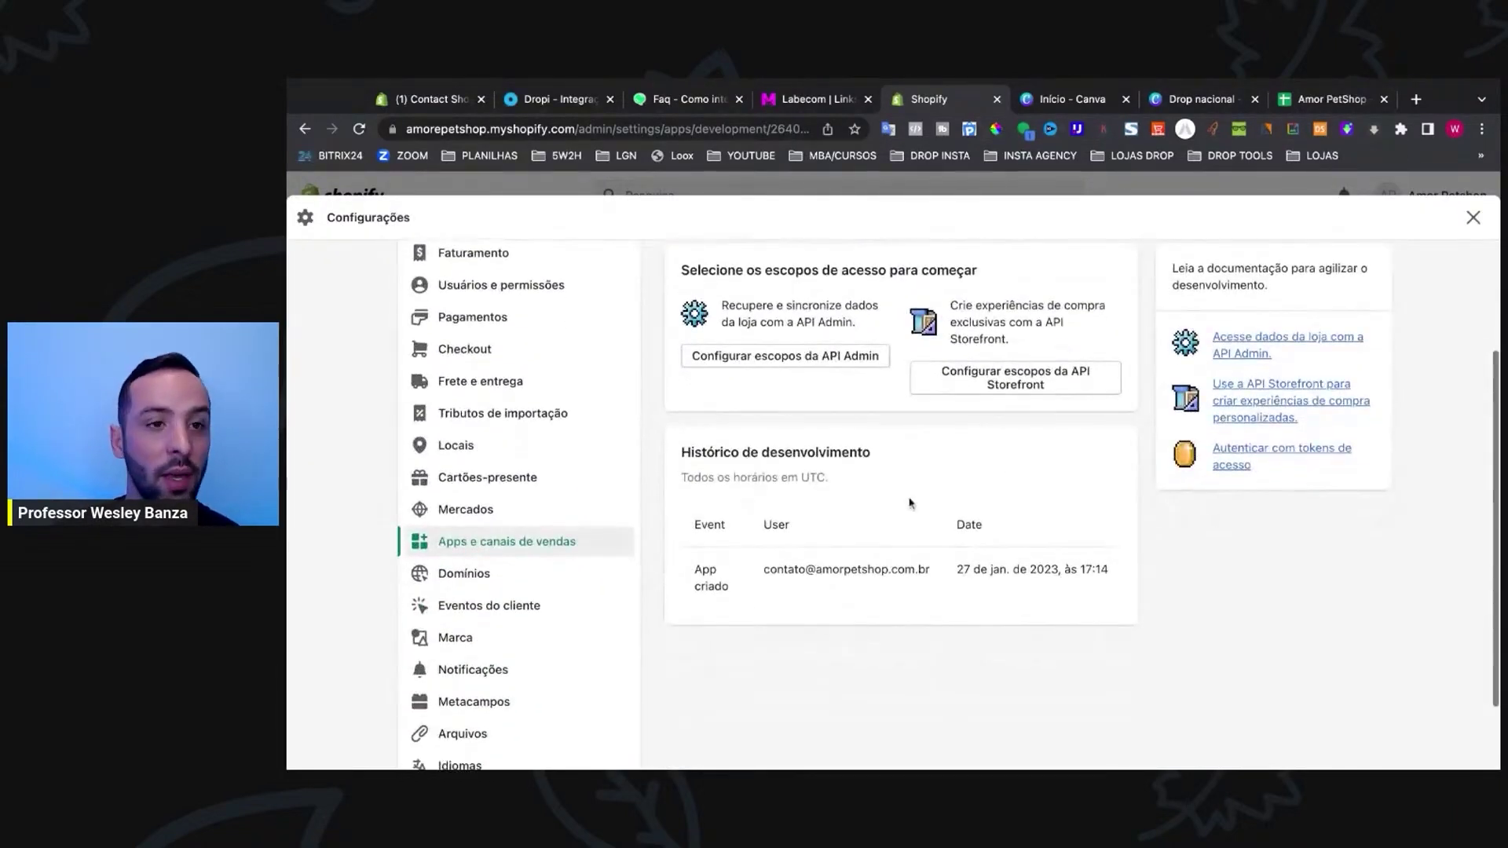
# Step: Consult step 5 of the help article and open the Admin API scope configuration of the DROPI app
pyautogui.click(680, 95)
pyautogui.scroll(-2, 793, 471)
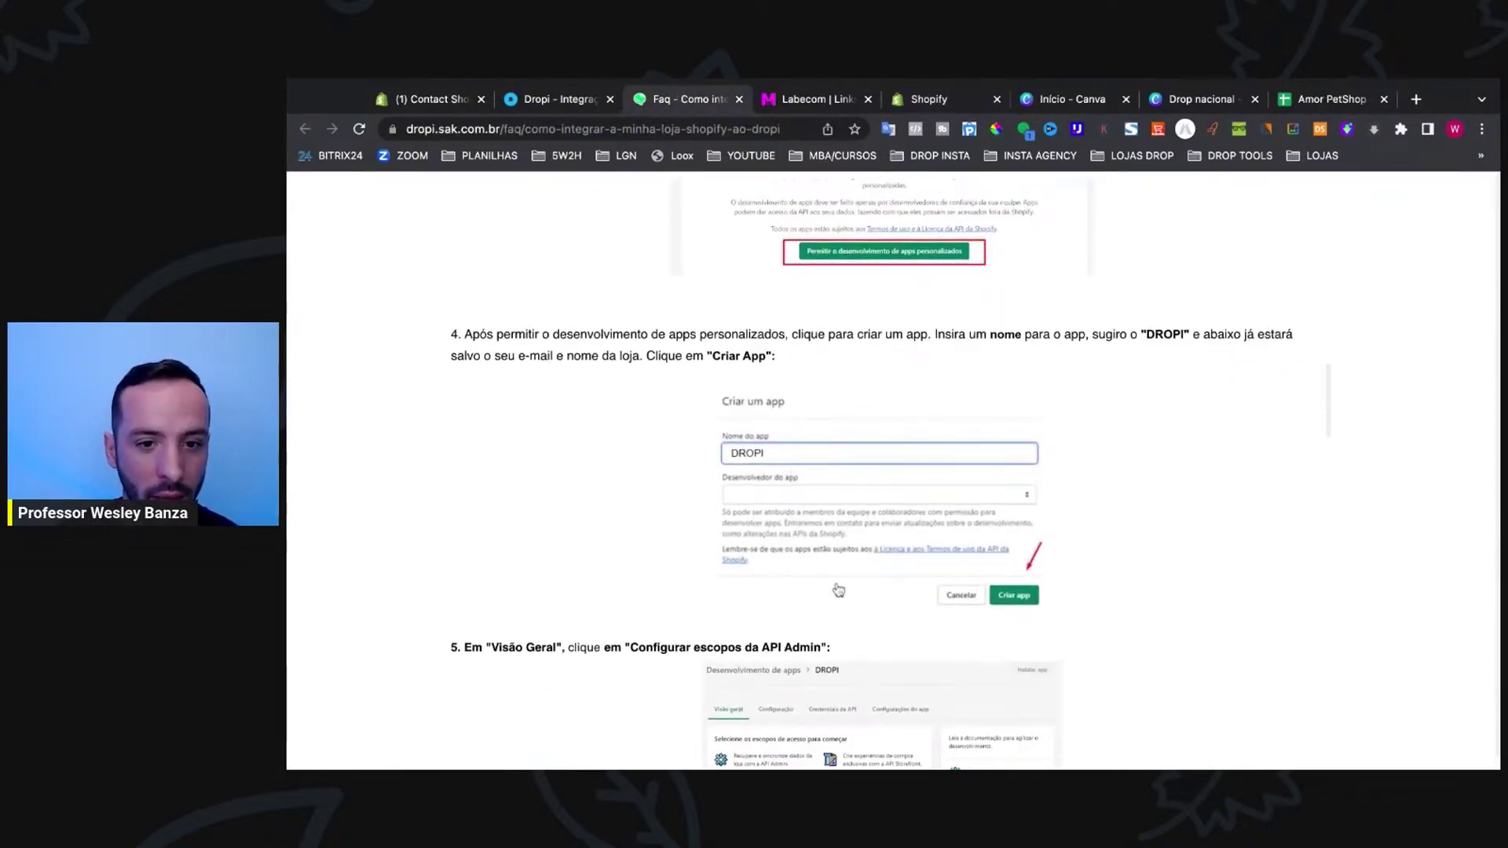
pyautogui.scroll(-3, 976, 505)
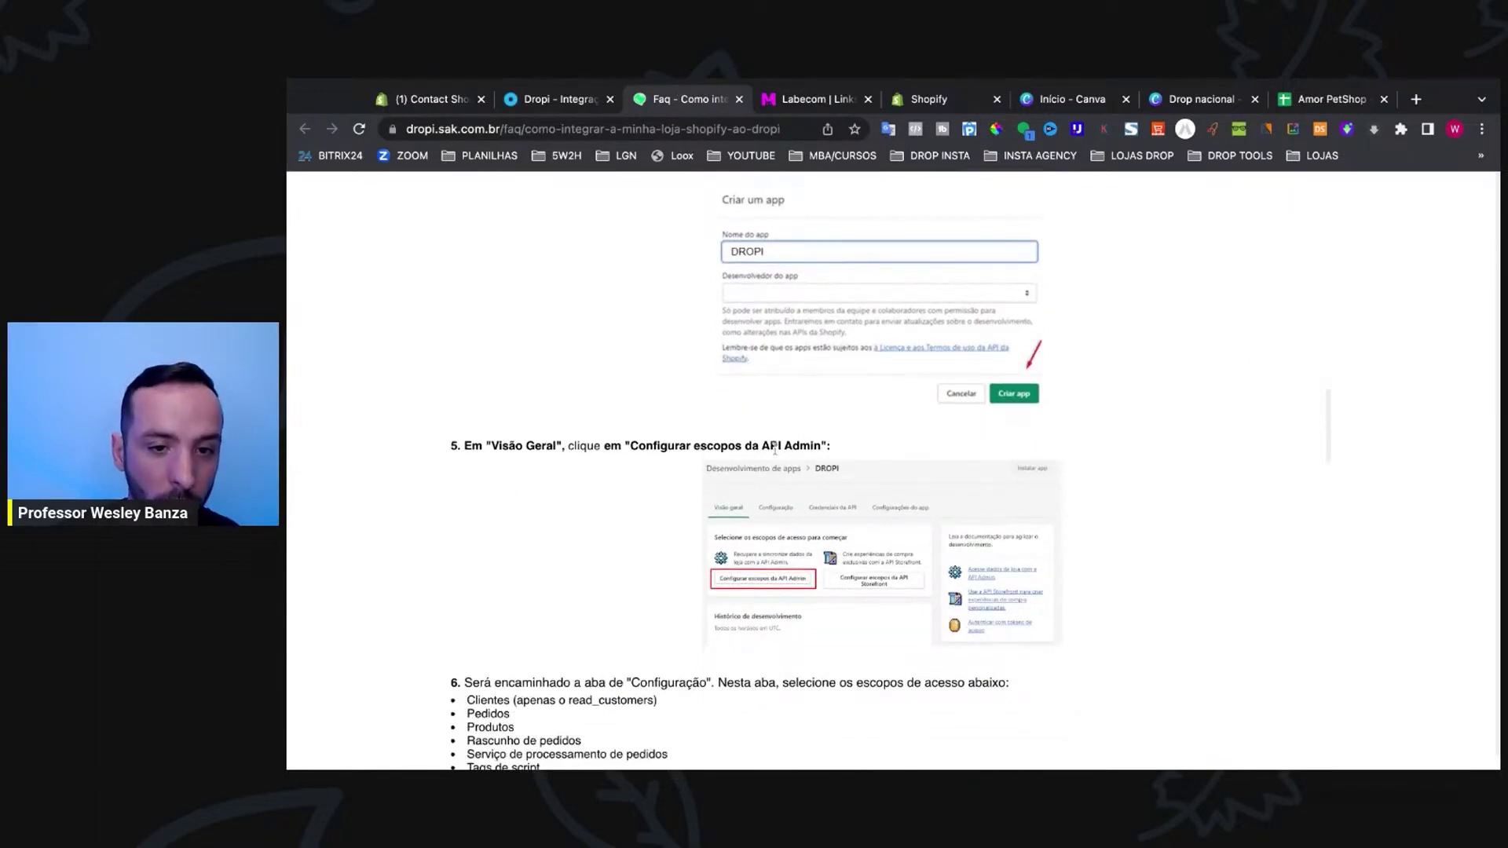
pyautogui.moveTo(833, 446); pyautogui.dragTo(604, 446)
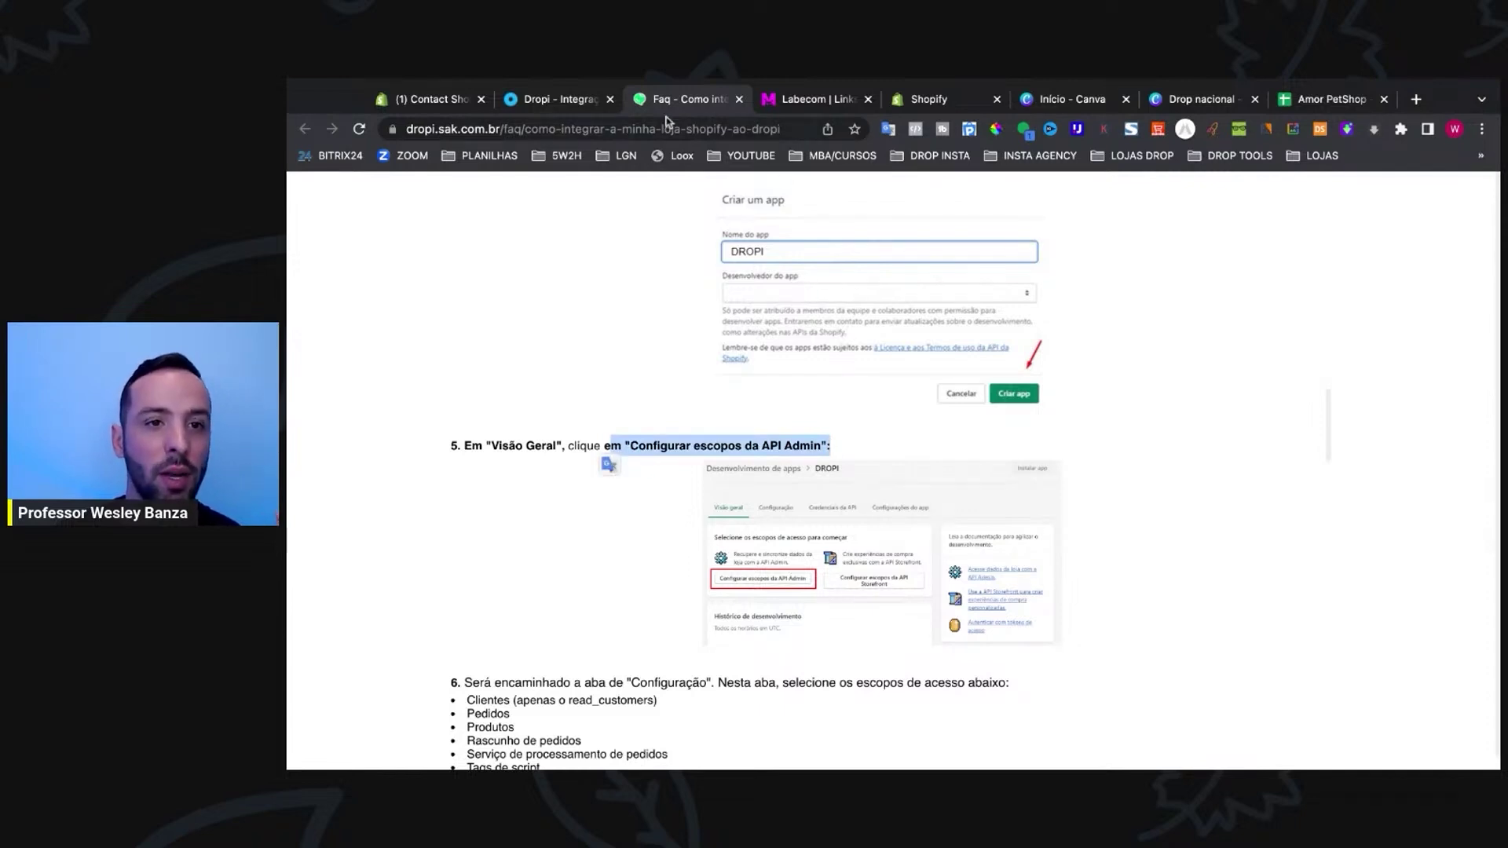
pyautogui.click(949, 104)
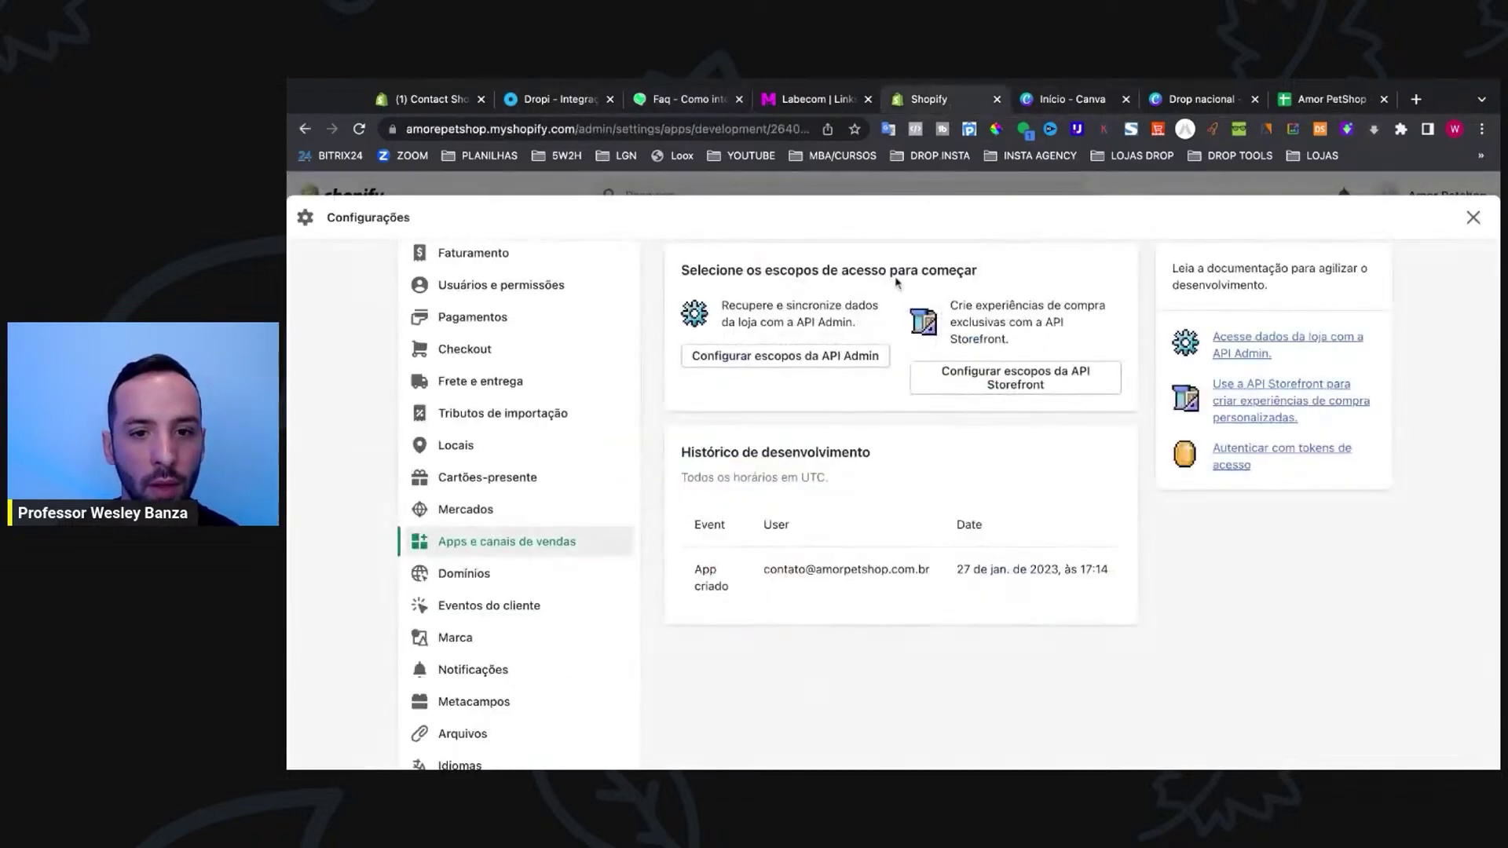
pyautogui.click(825, 358)
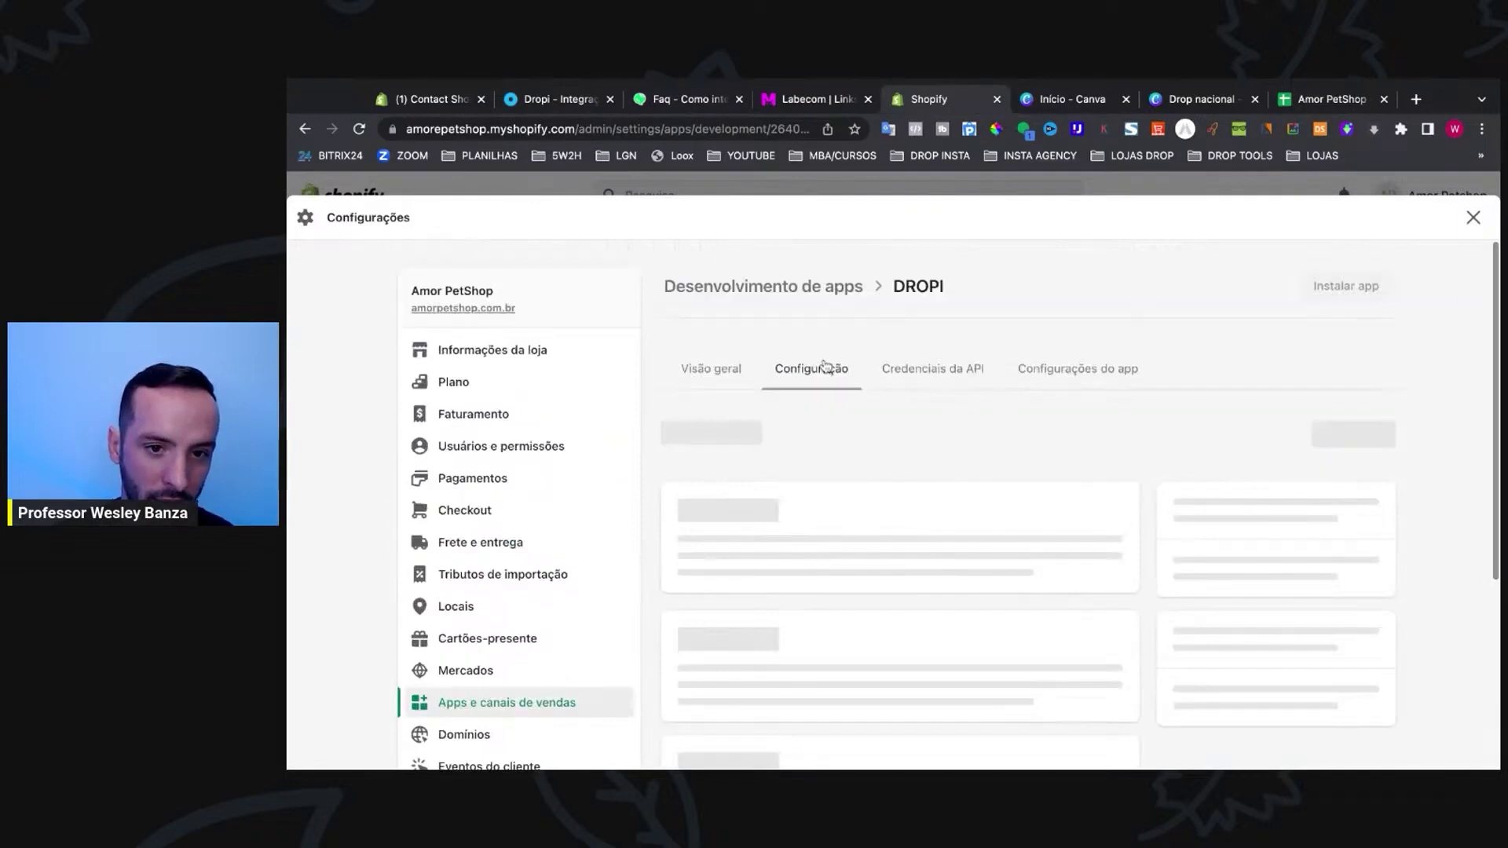
pyautogui.scroll(-1, 903, 503)
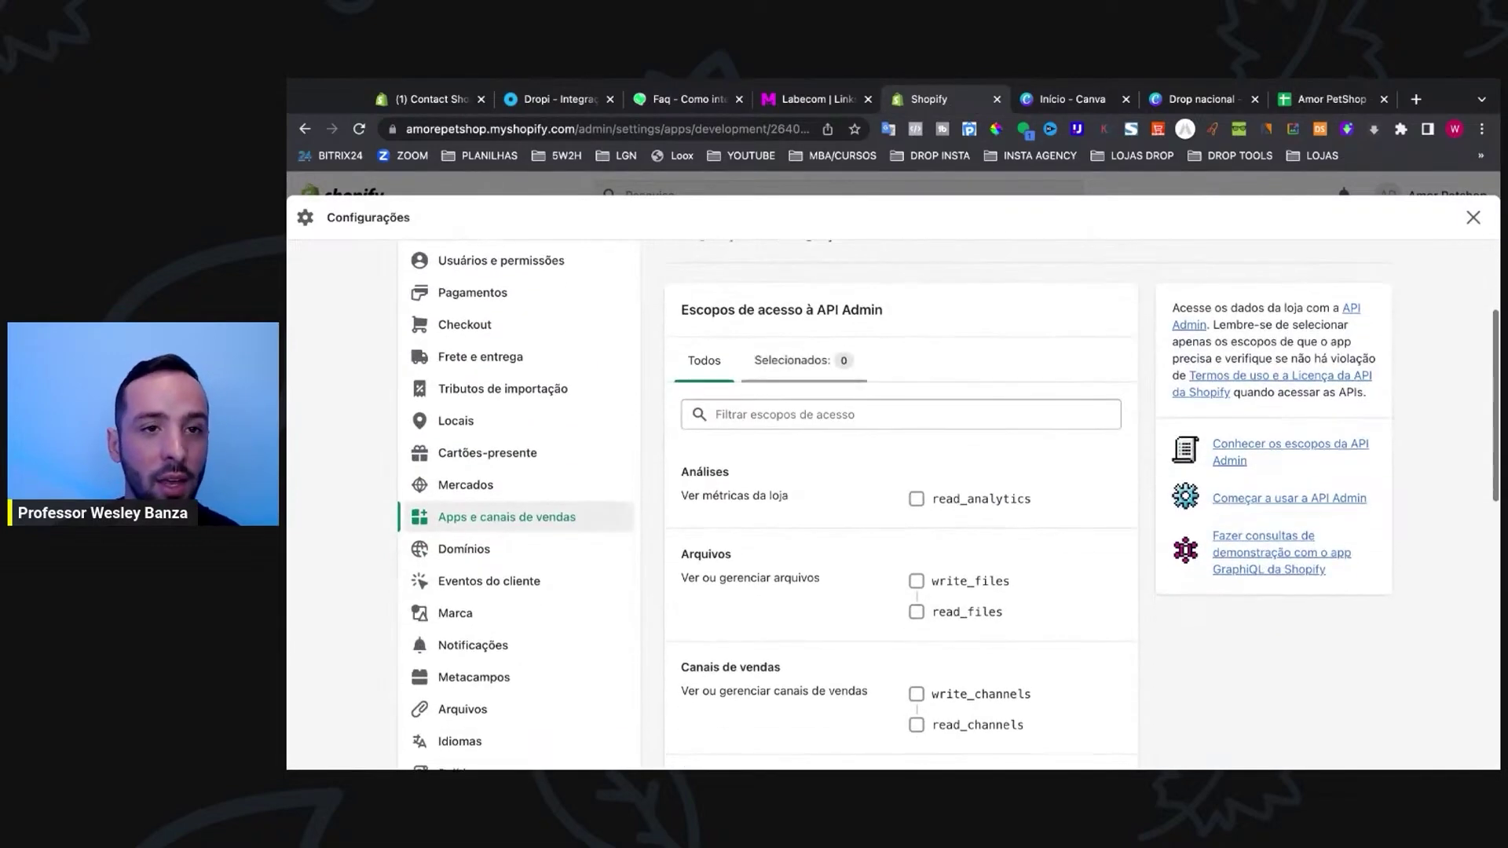
# Step: Check the scopes listed in step 6 of the help article, then copy read_customers from Dropi's list of required permissions
pyautogui.click(687, 99)
pyautogui.scroll(-1, 760, 507)
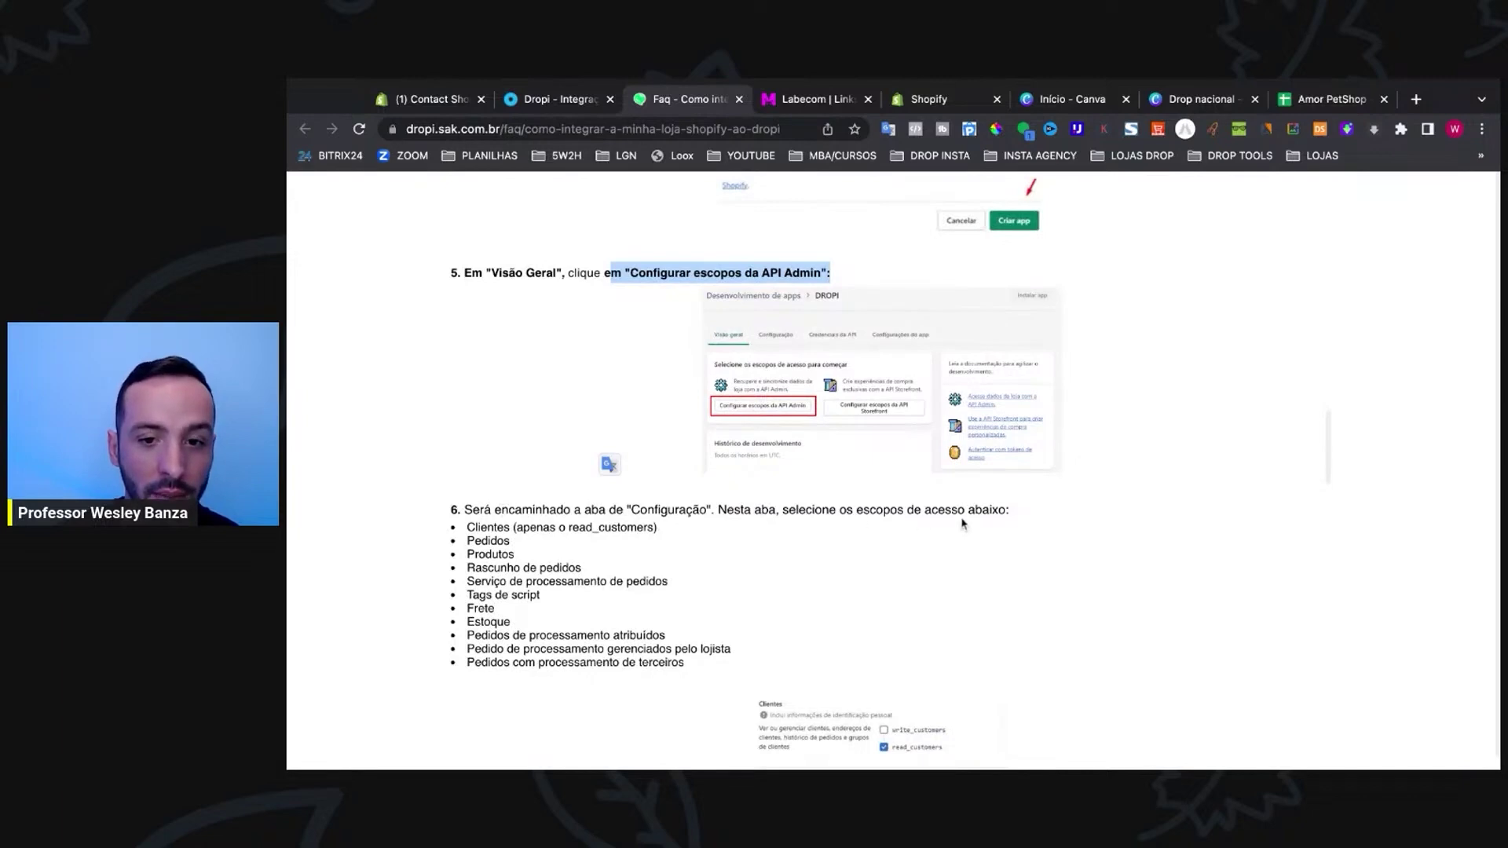
pyautogui.moveTo(666, 534); pyautogui.dragTo(467, 528)
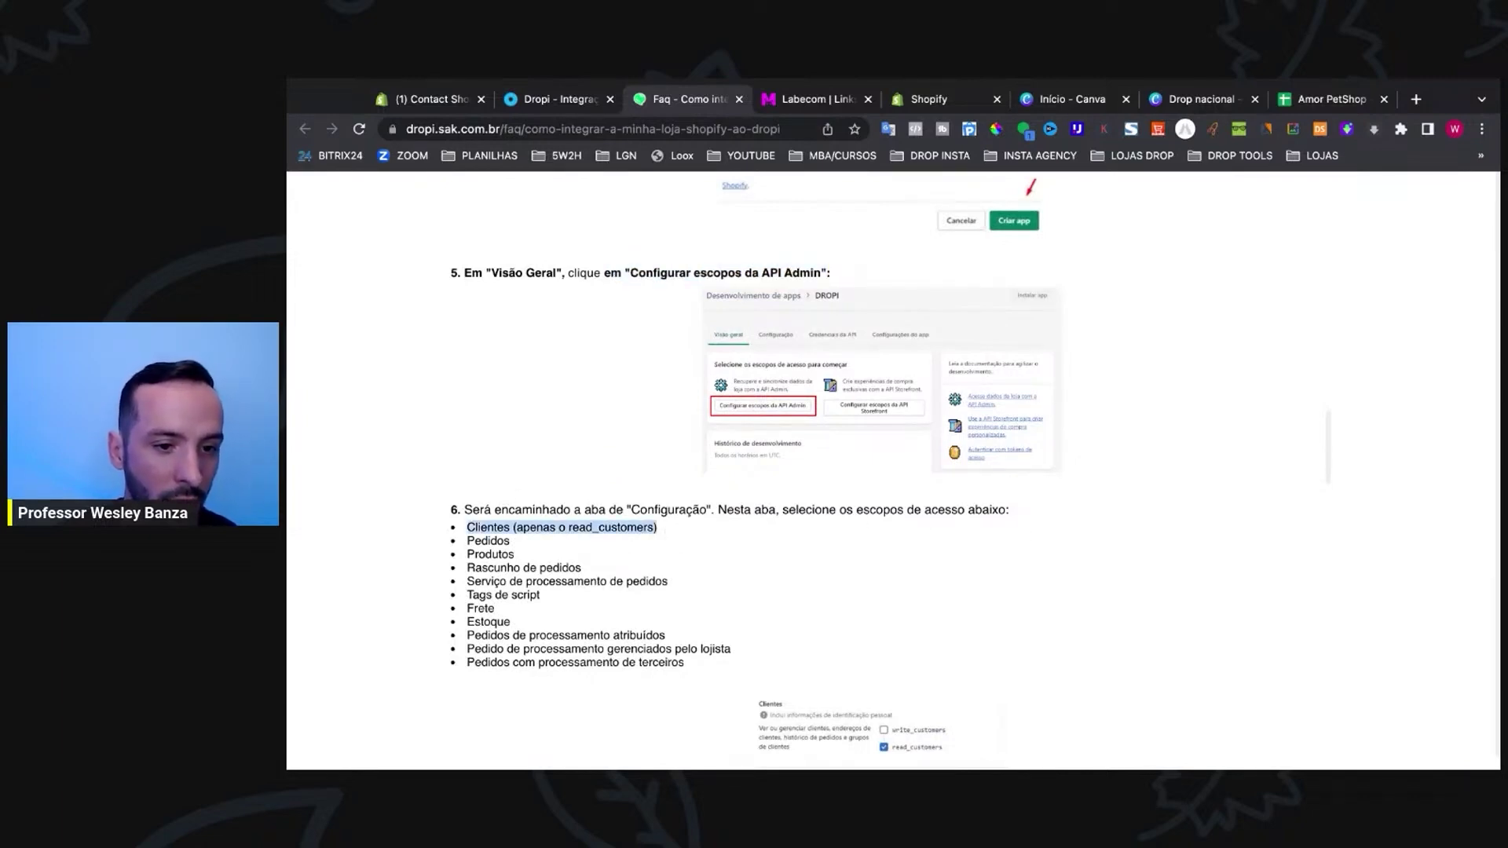
pyautogui.click(527, 528)
pyautogui.moveTo(510, 528); pyautogui.dragTo(474, 528)
pyautogui.click(553, 100)
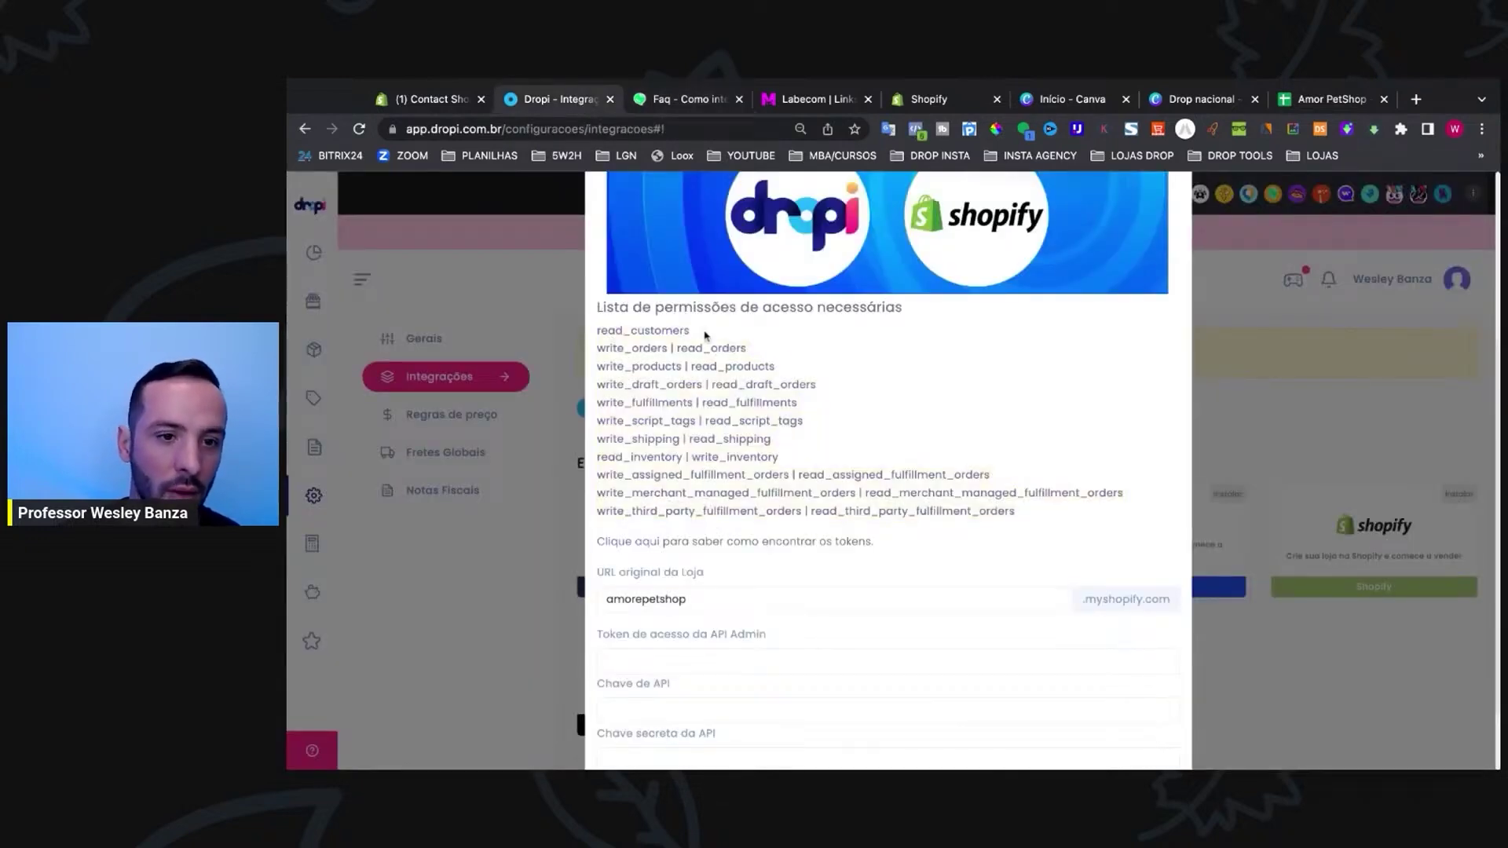
pyautogui.moveTo(705, 336); pyautogui.dragTo(587, 335)
pyautogui.hotkey('ctrl', 'c')
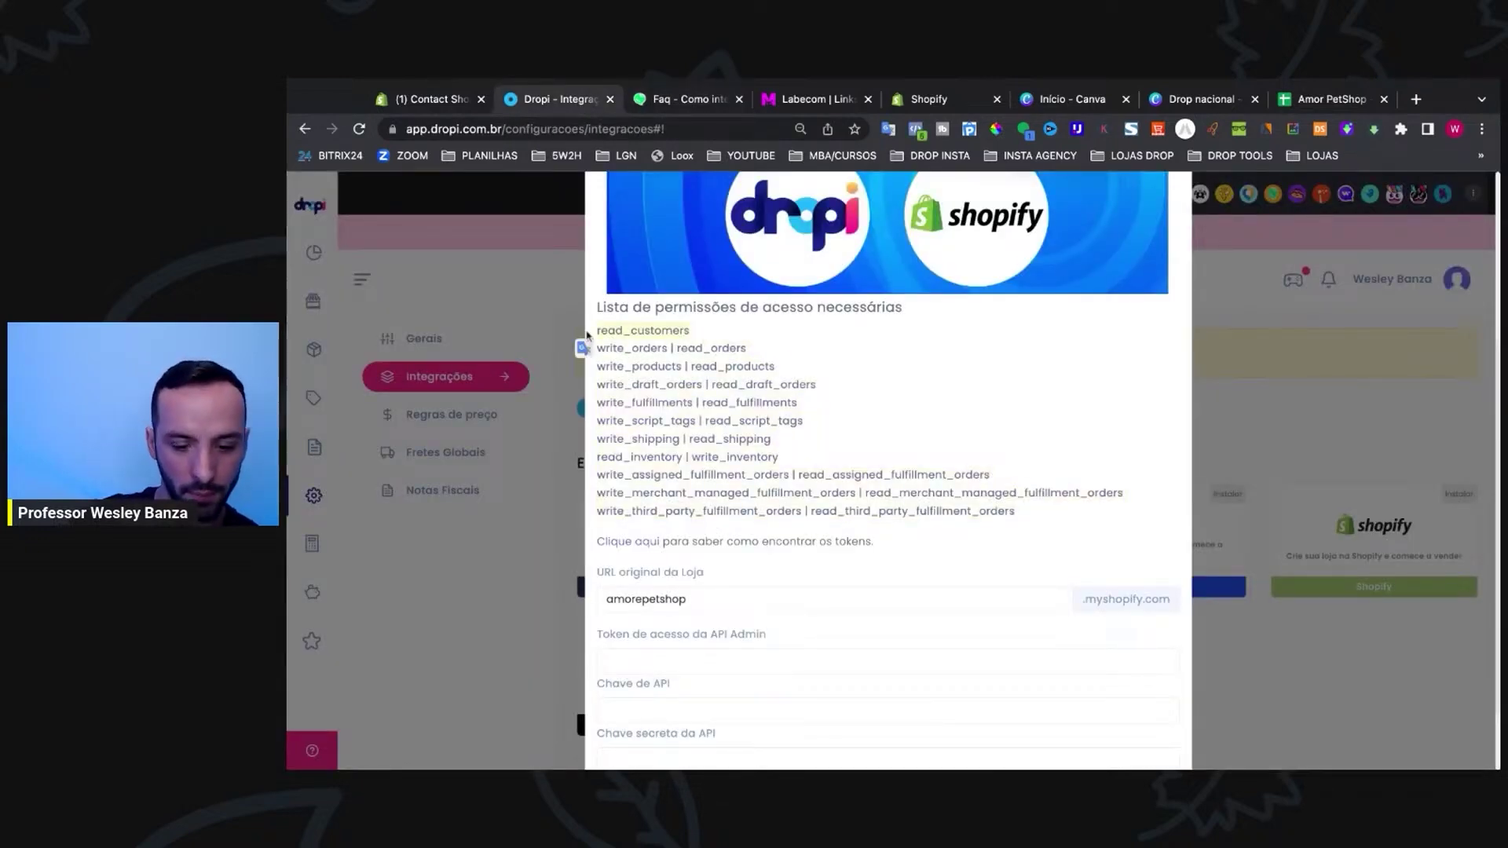
# Step: In Shopify, filter the DROPI app's Admin API scopes by read_customers and enable only that customer scope
pyautogui.click(948, 106)
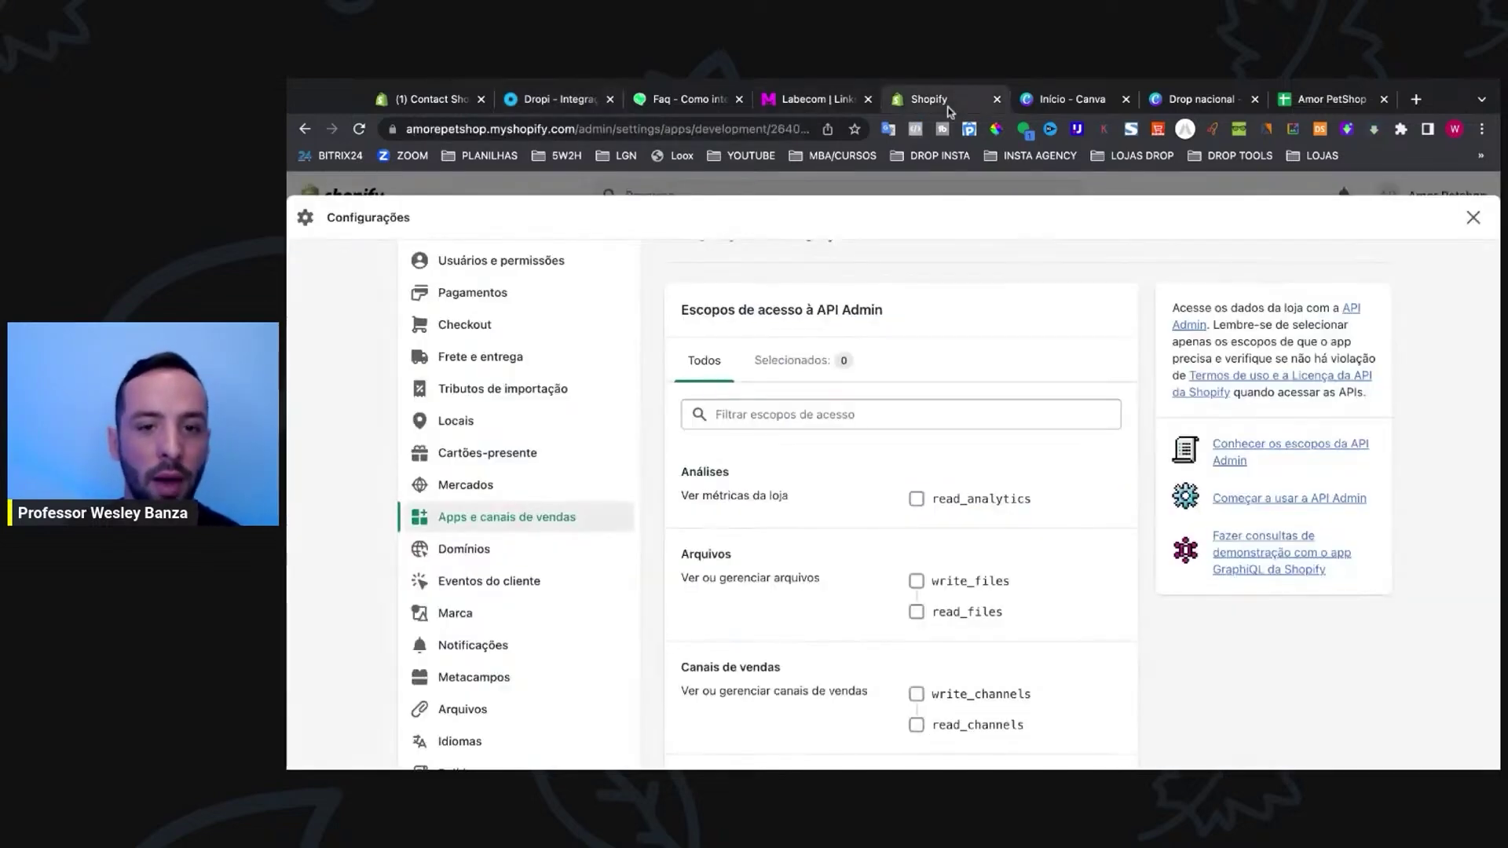
pyautogui.click(752, 416)
pyautogui.hotkey('ctrl', 'v')
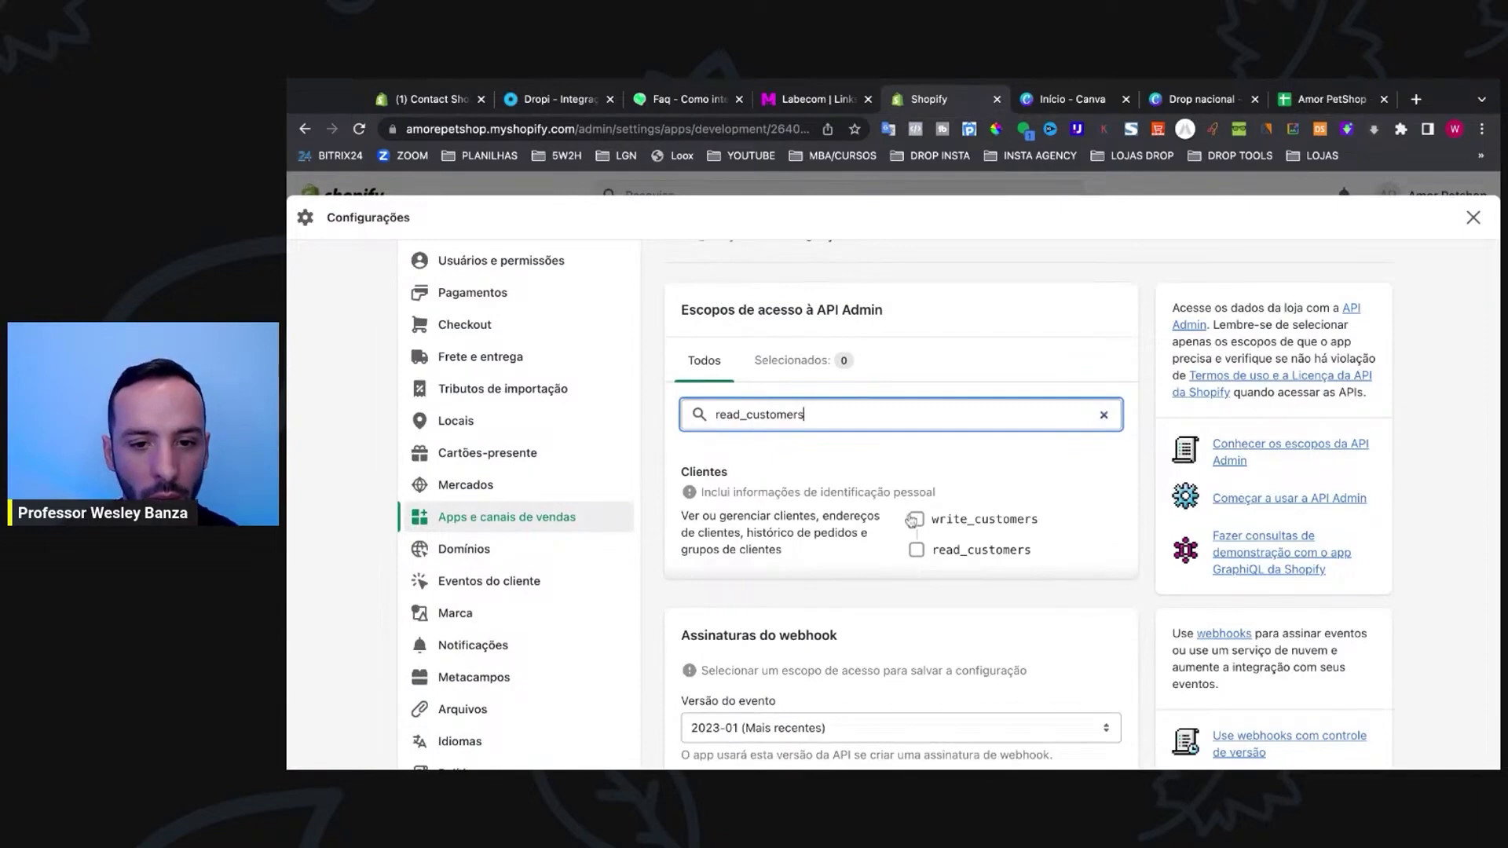
pyautogui.click(916, 551)
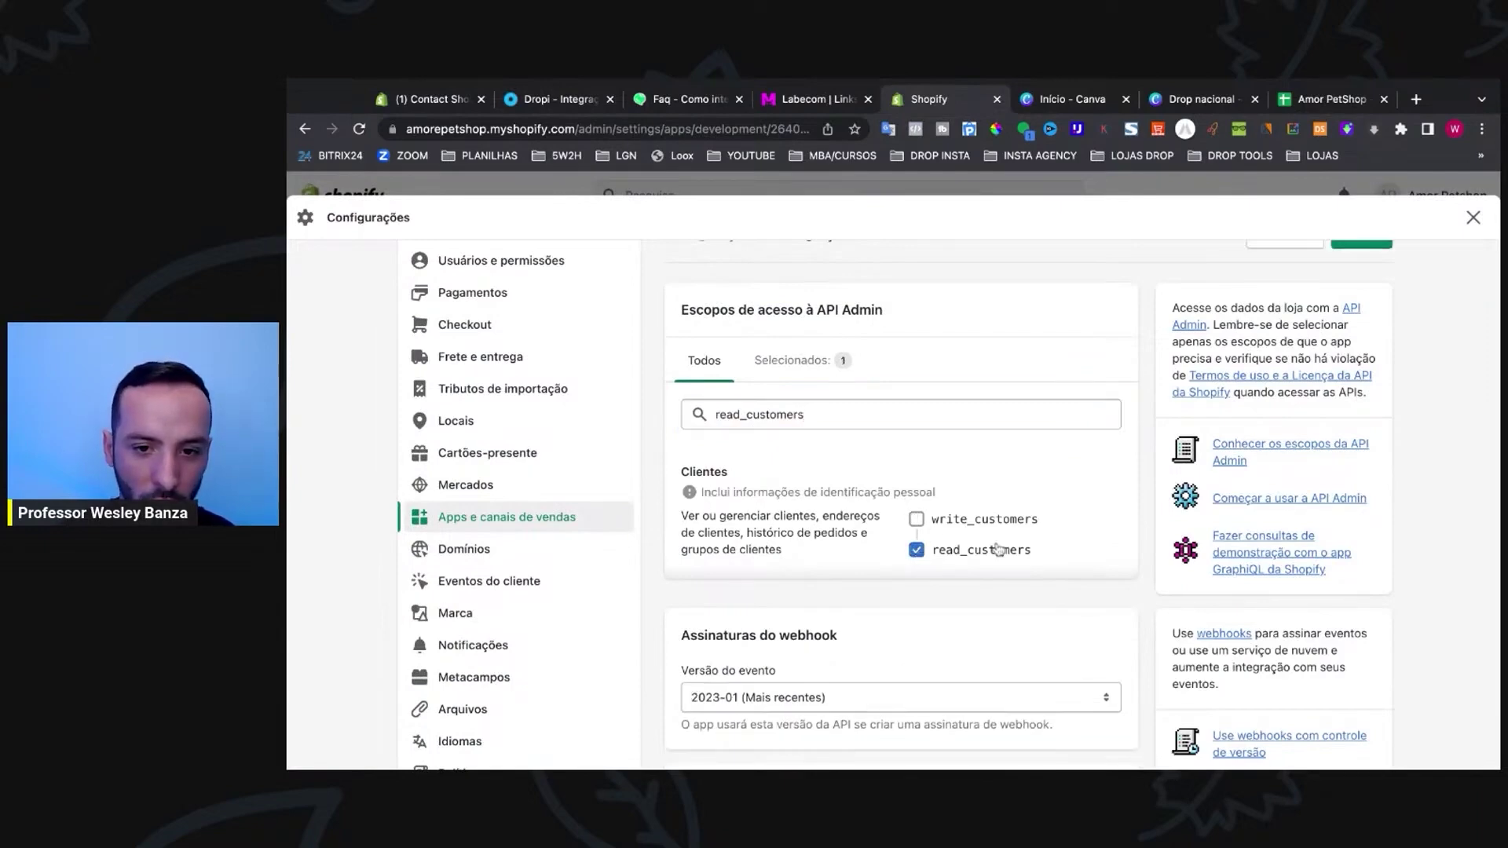
pyautogui.moveTo(1051, 555); pyautogui.dragTo(931, 553)
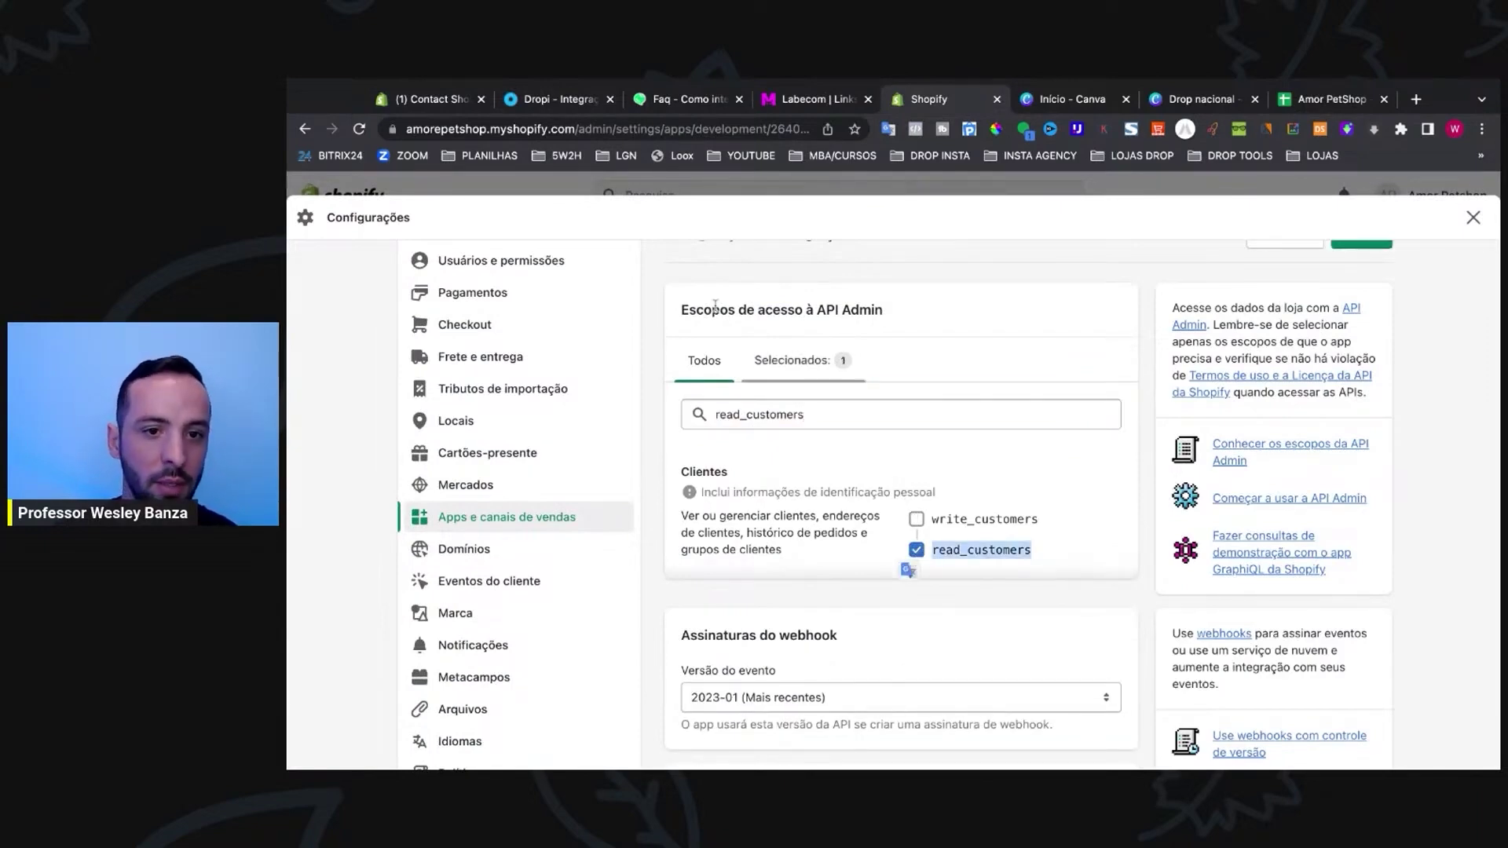
pyautogui.scroll(3, 715, 315)
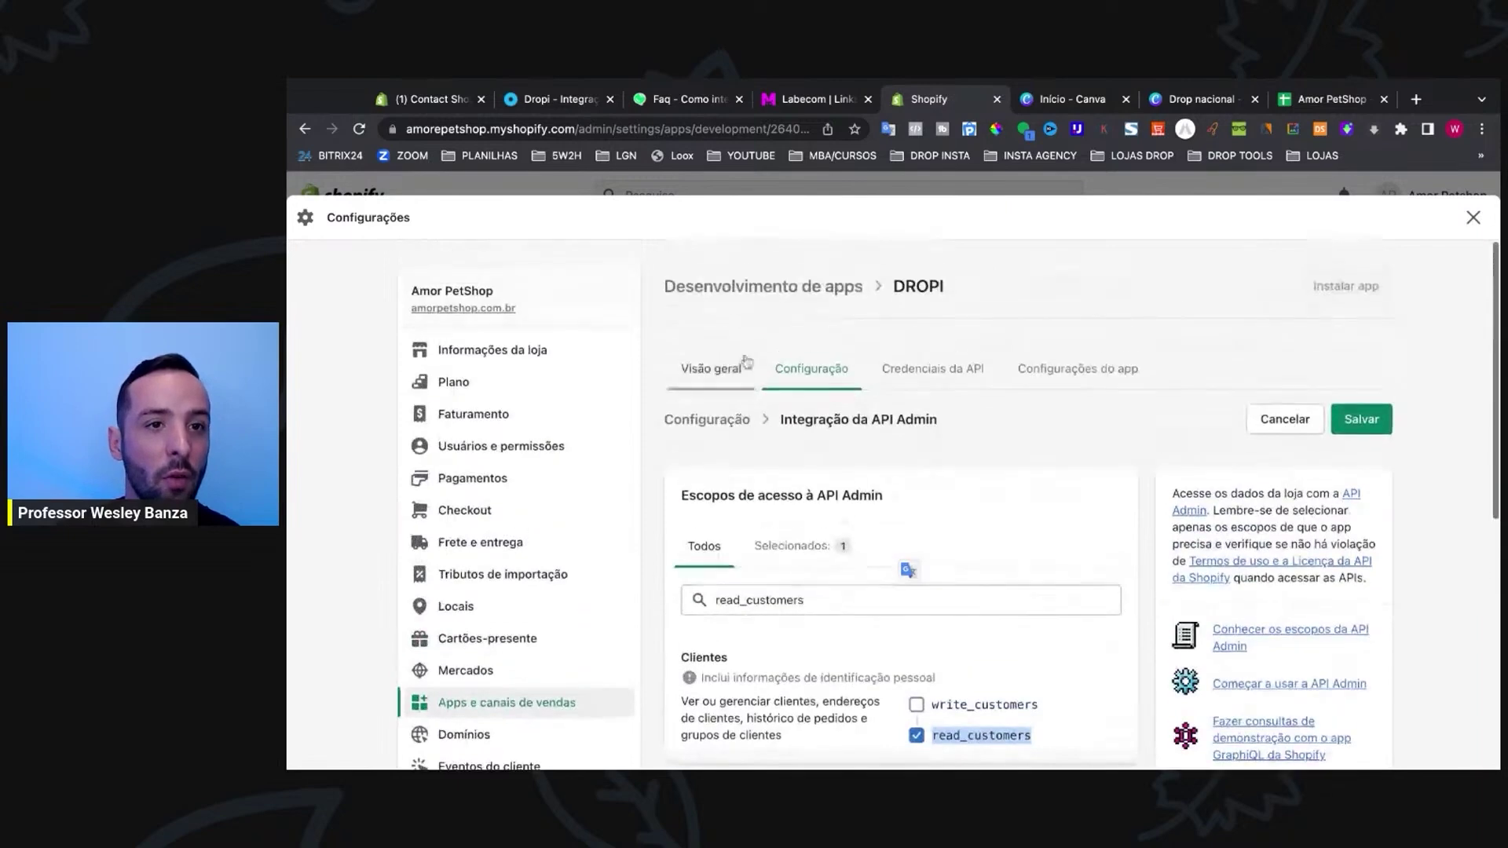
# Step: Copy write_orders from Dropi's permission list, filter the Shopify scopes by it, and enable both read_orders and write_orders
pyautogui.click(562, 100)
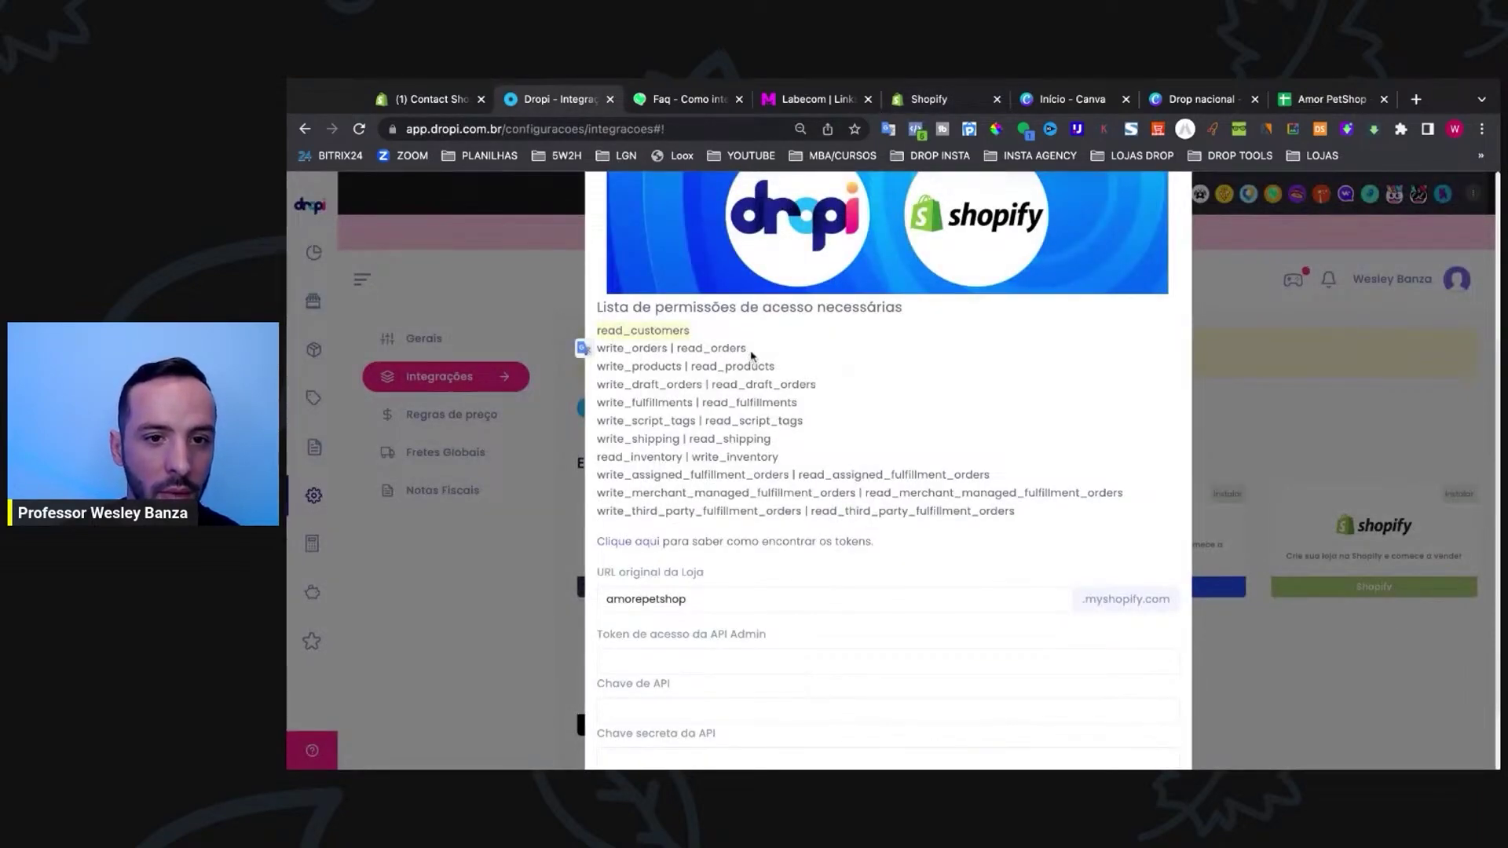
pyautogui.click(669, 348)
pyautogui.moveTo(667, 348); pyautogui.dragTo(594, 350)
pyautogui.hotkey('ctrl', 'c')
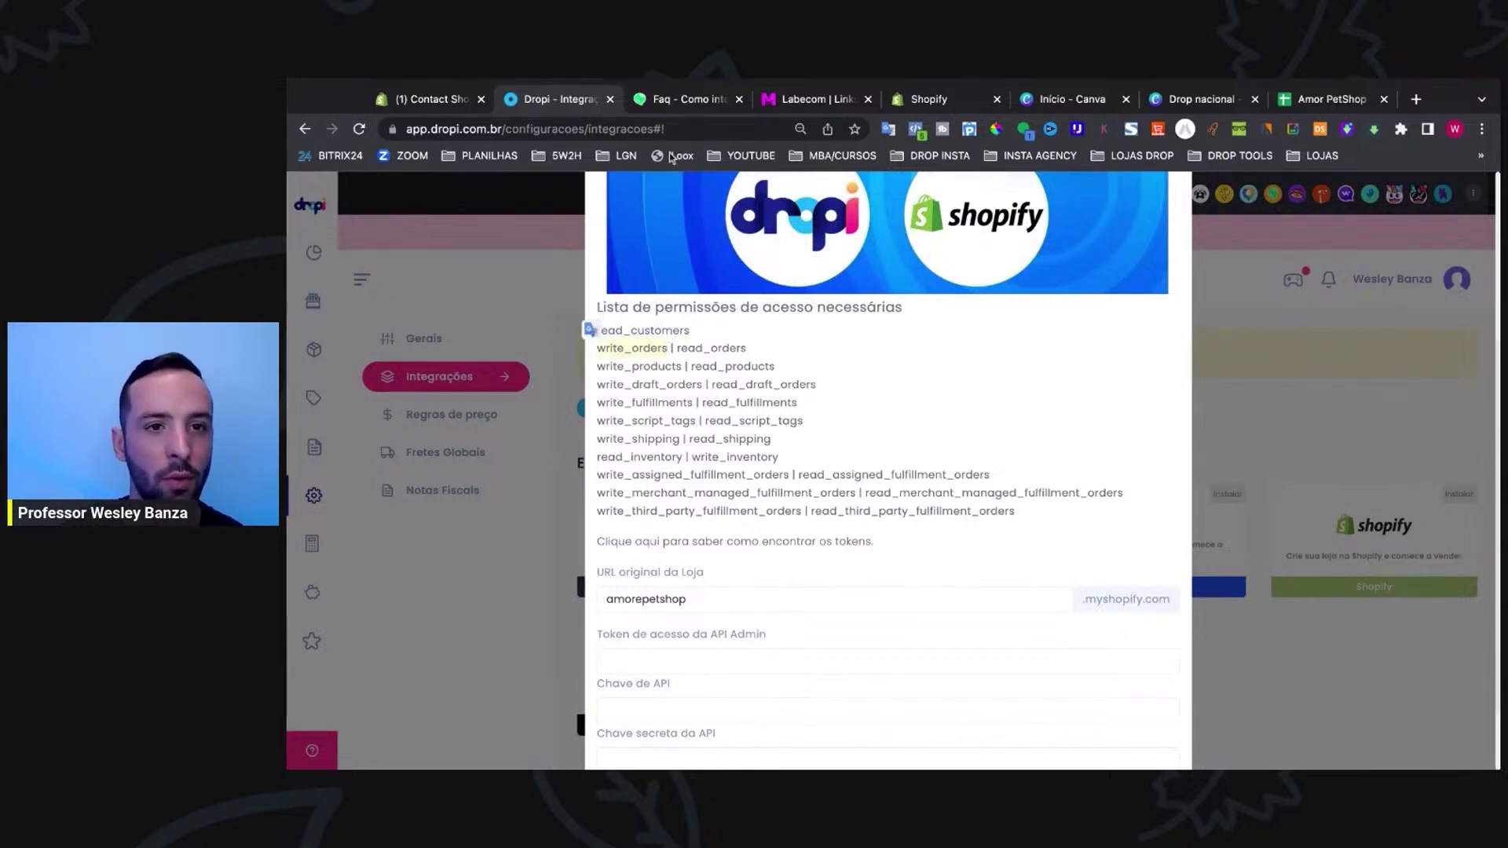
pyautogui.click(964, 99)
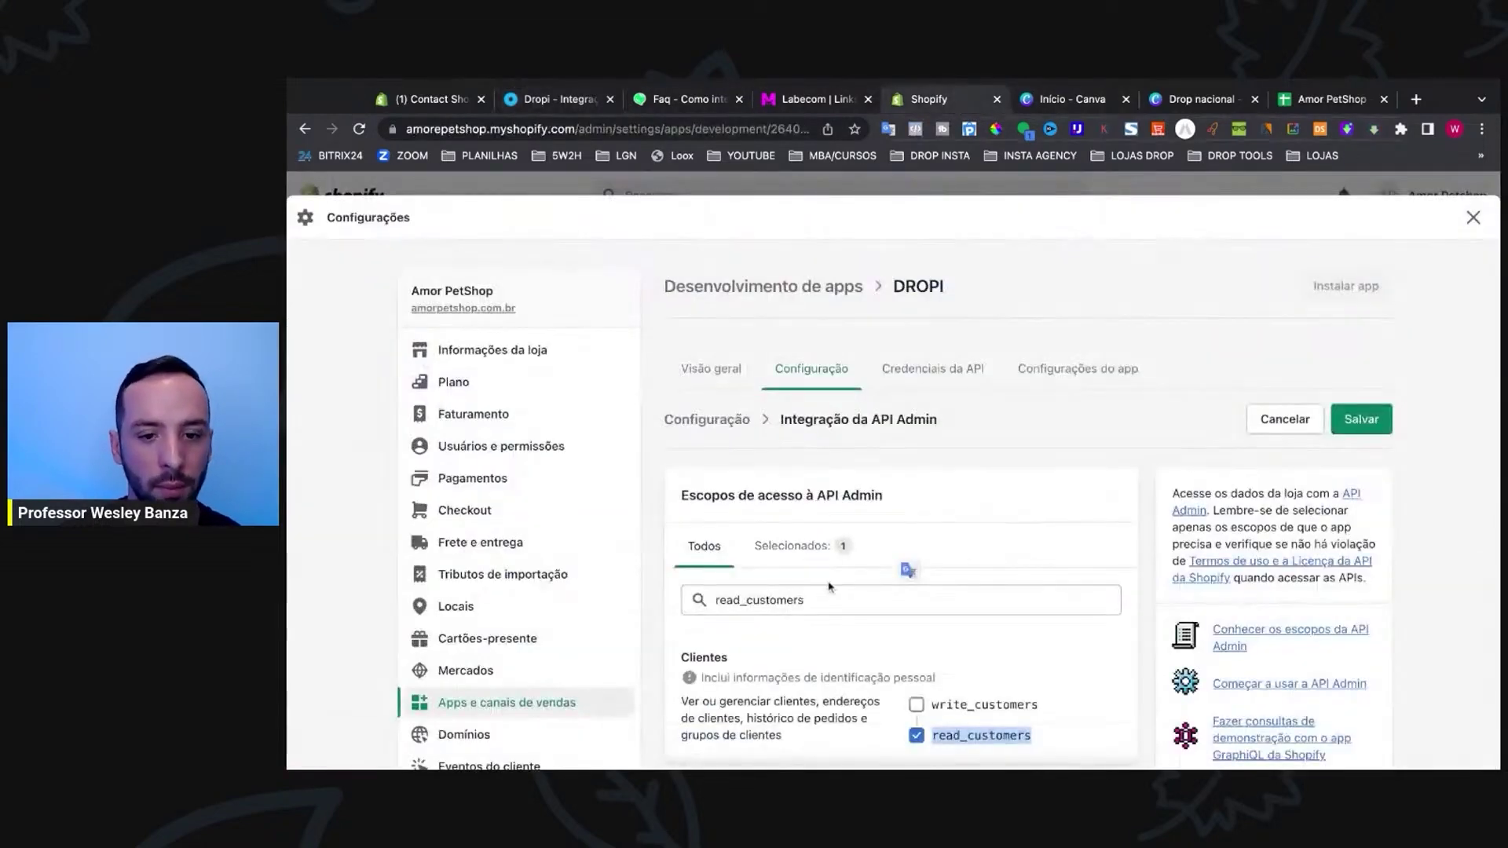
pyautogui.moveTo(809, 600); pyautogui.dragTo(648, 591)
pyautogui.scroll(-3, 911, 550)
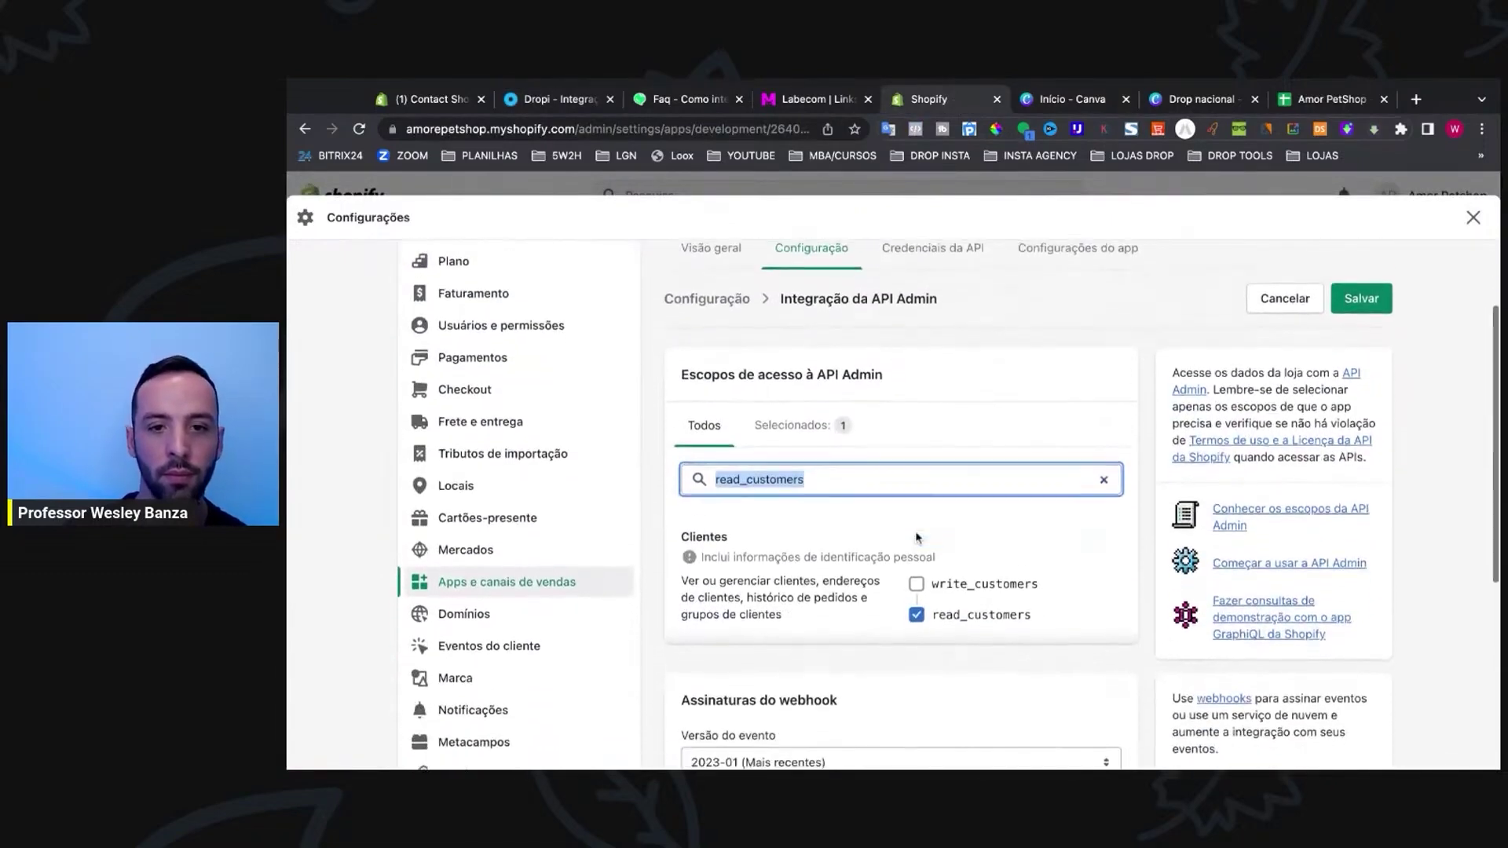
pyautogui.hotkey('ctrl', 'v')
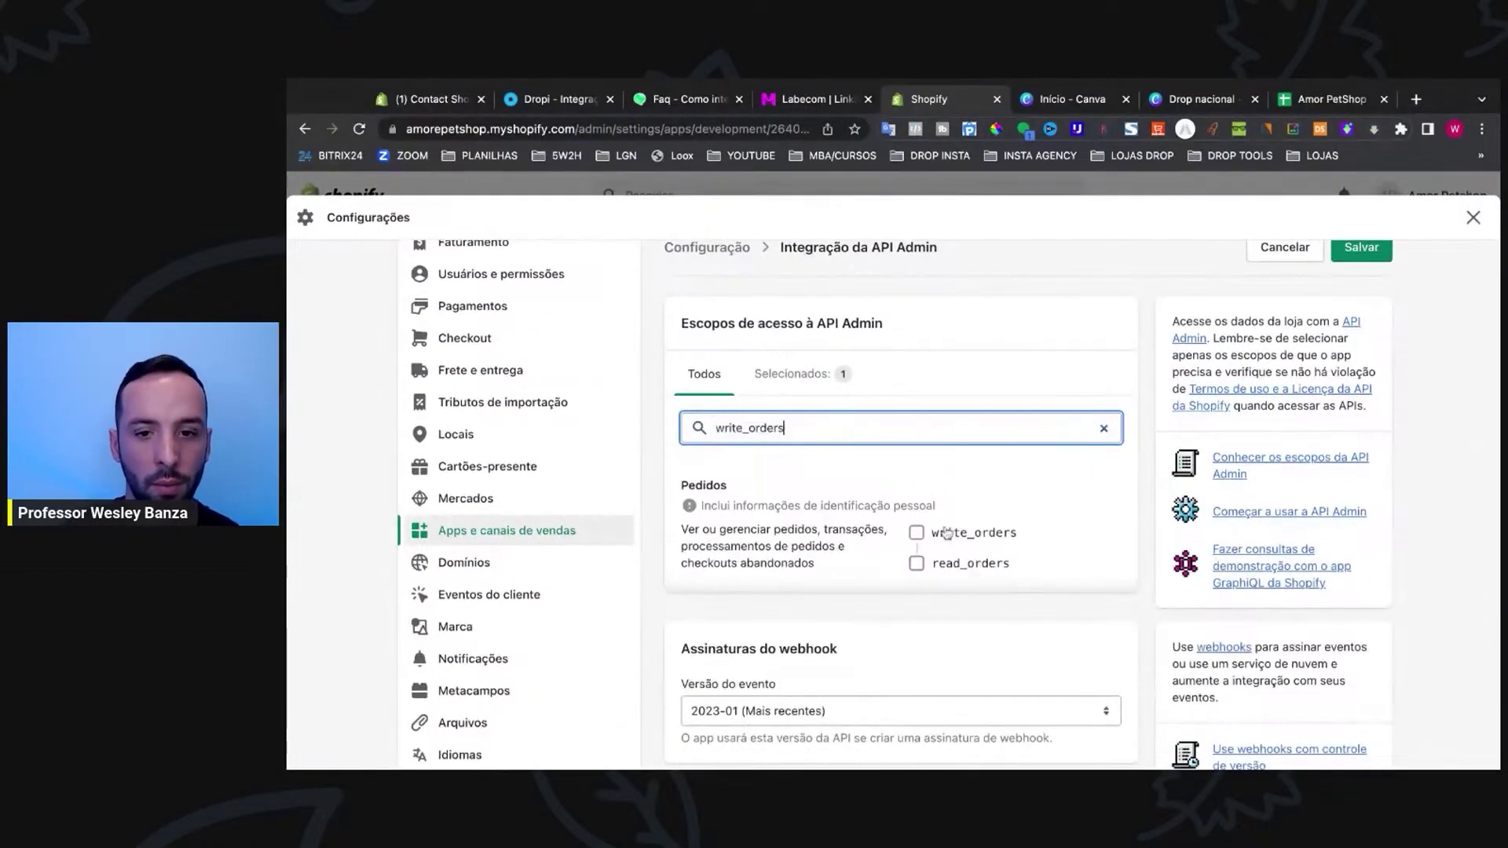
pyautogui.click(918, 565)
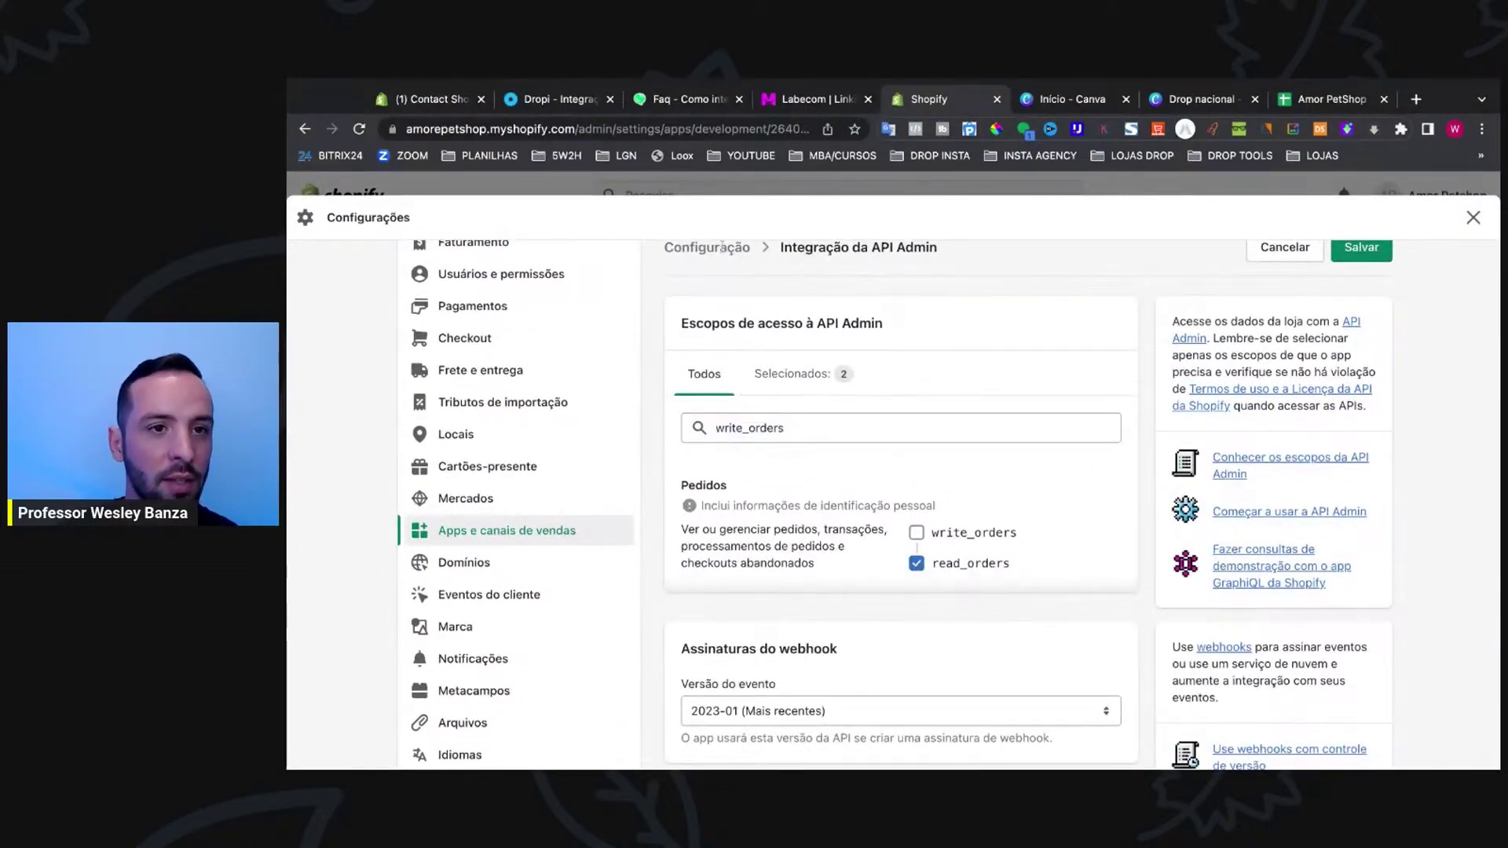
pyautogui.click(580, 103)
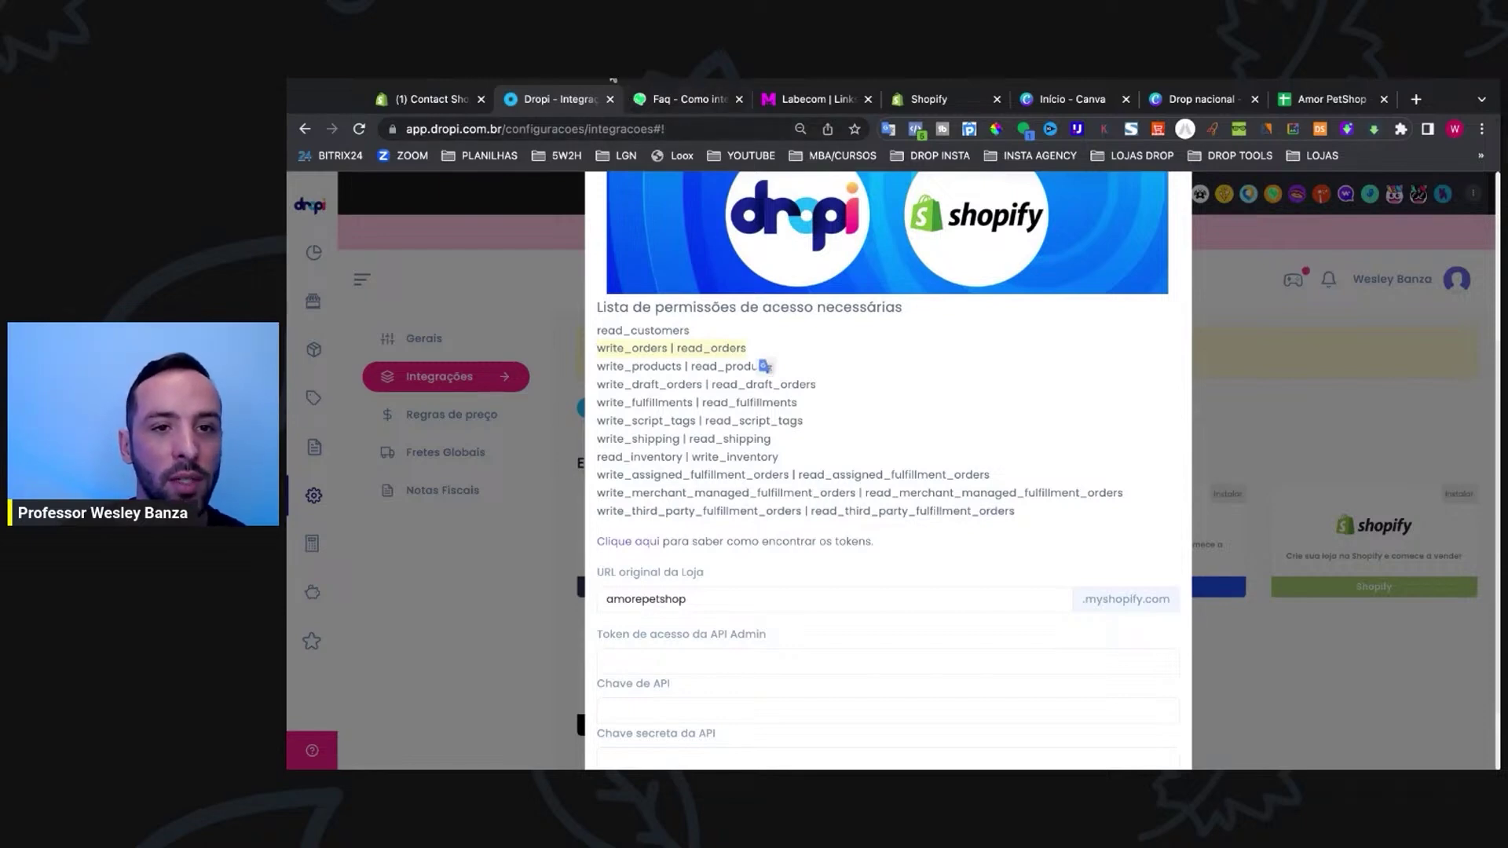
pyautogui.click(935, 98)
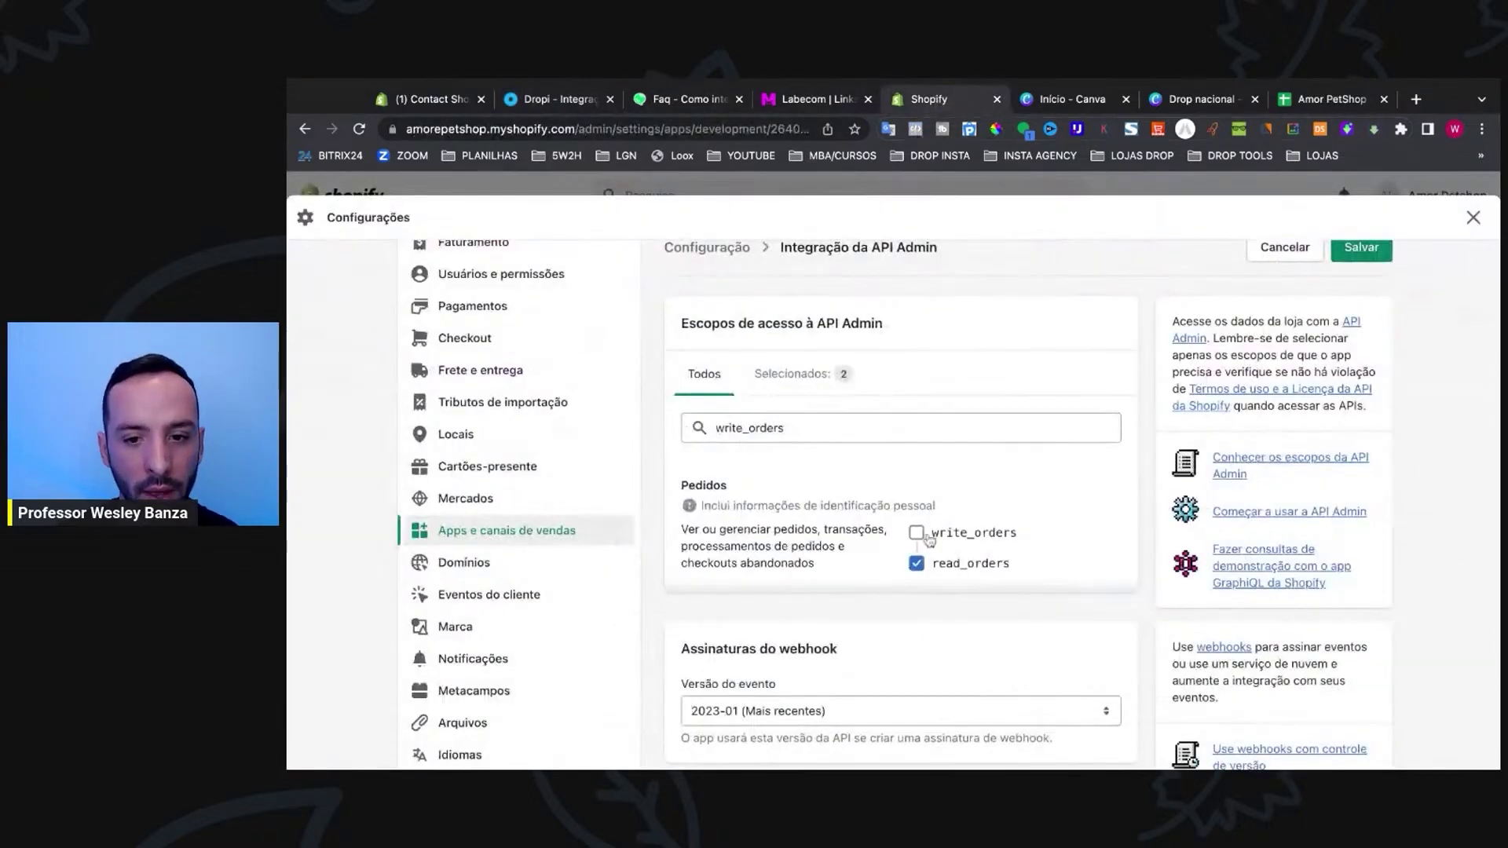
pyautogui.click(915, 533)
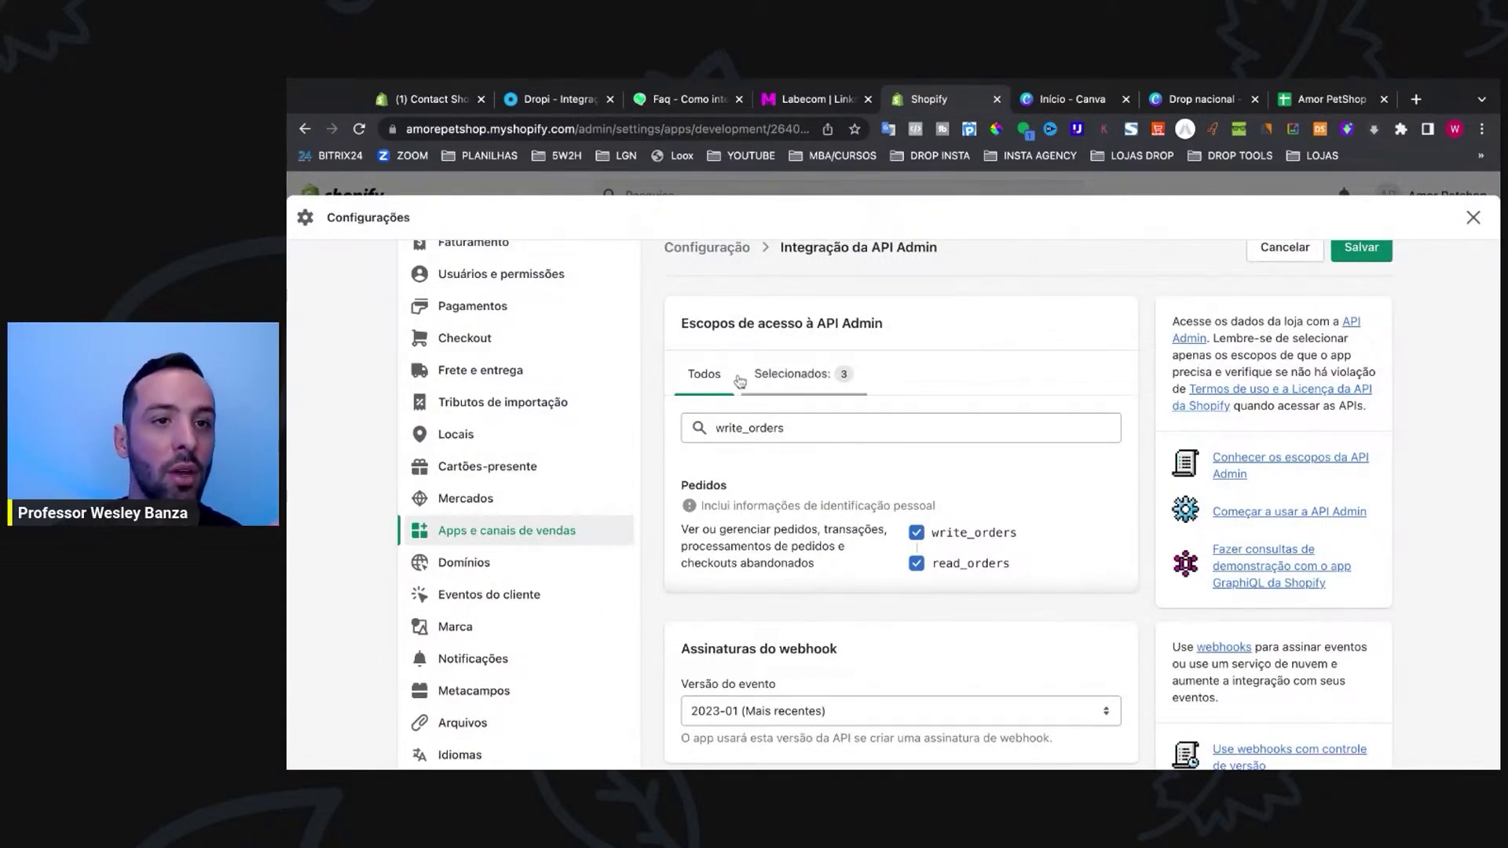
# Step: Compare the help article's scope list with Dropi's, then find write_products in the Shopify scopes and enable write_products and read_products
pyautogui.click(677, 108)
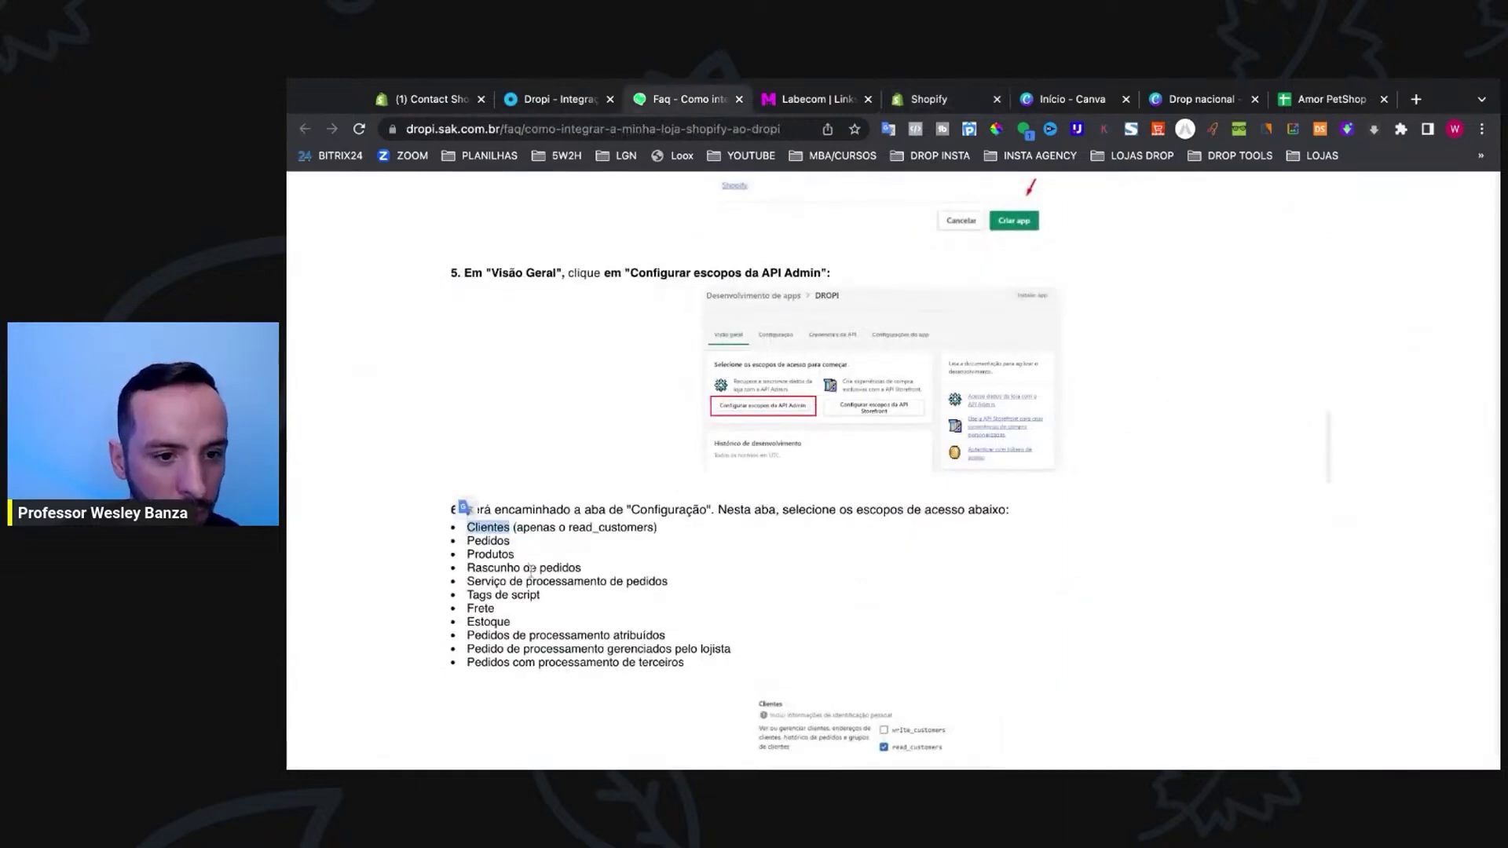
pyautogui.doubleClick(503, 554)
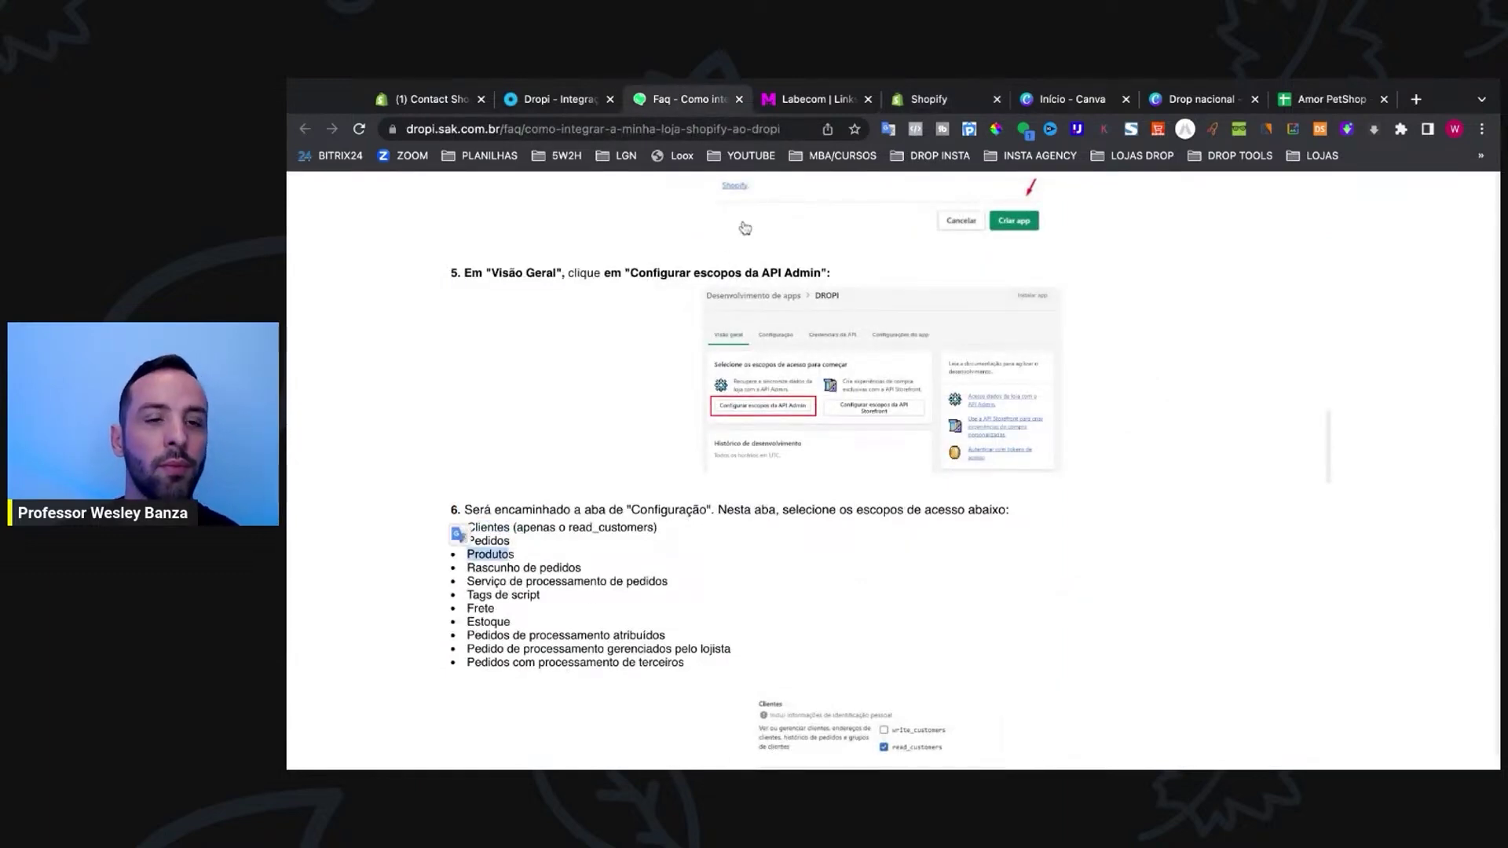
pyautogui.click(552, 102)
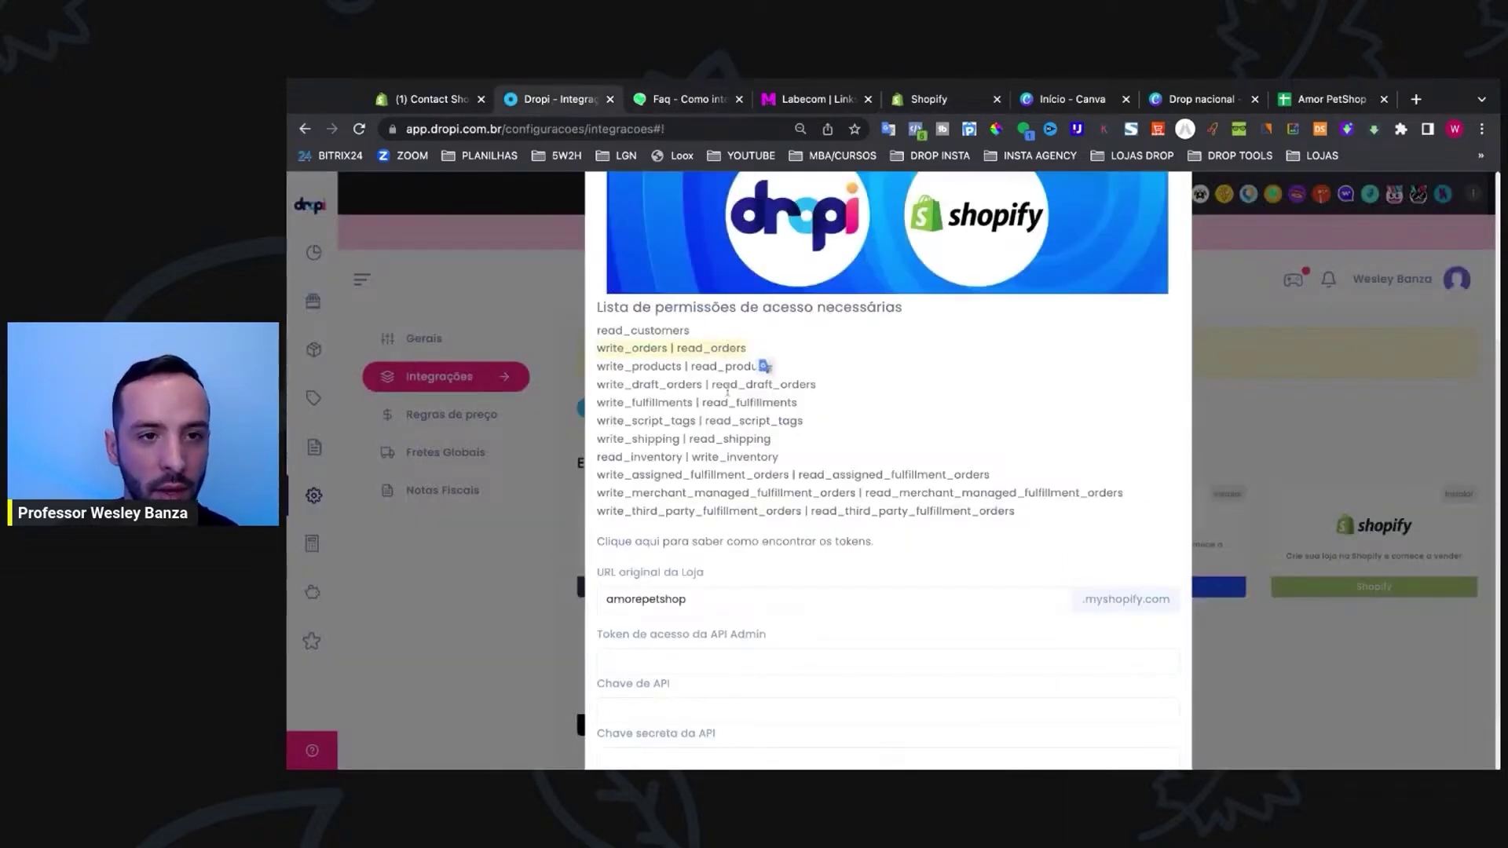
pyautogui.click(694, 106)
pyautogui.click(573, 104)
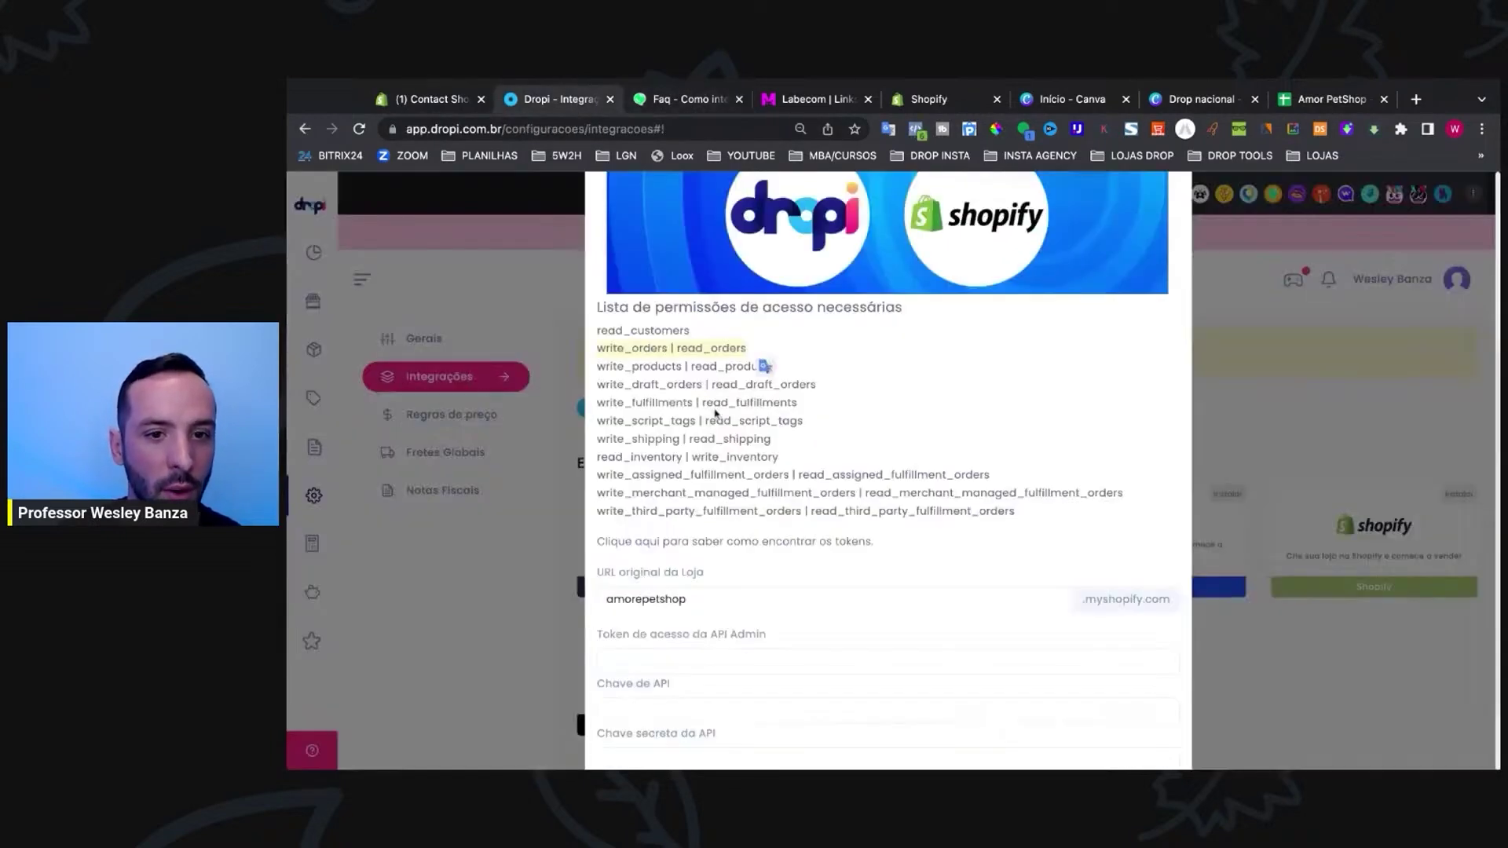
pyautogui.click(683, 366)
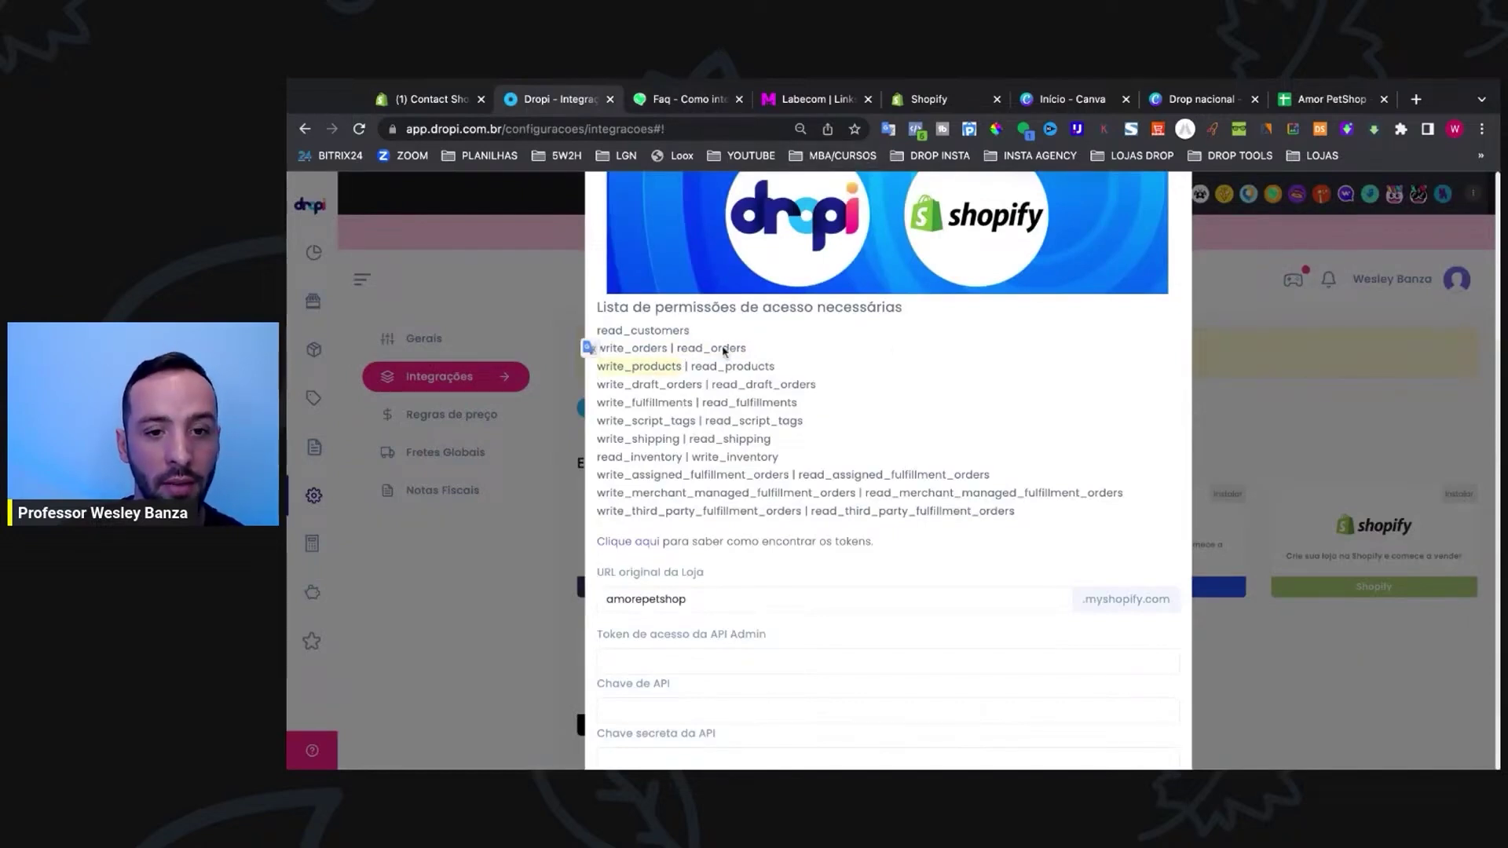
pyautogui.click(927, 100)
pyautogui.tripleClick(803, 430)
pyautogui.write('write_products')
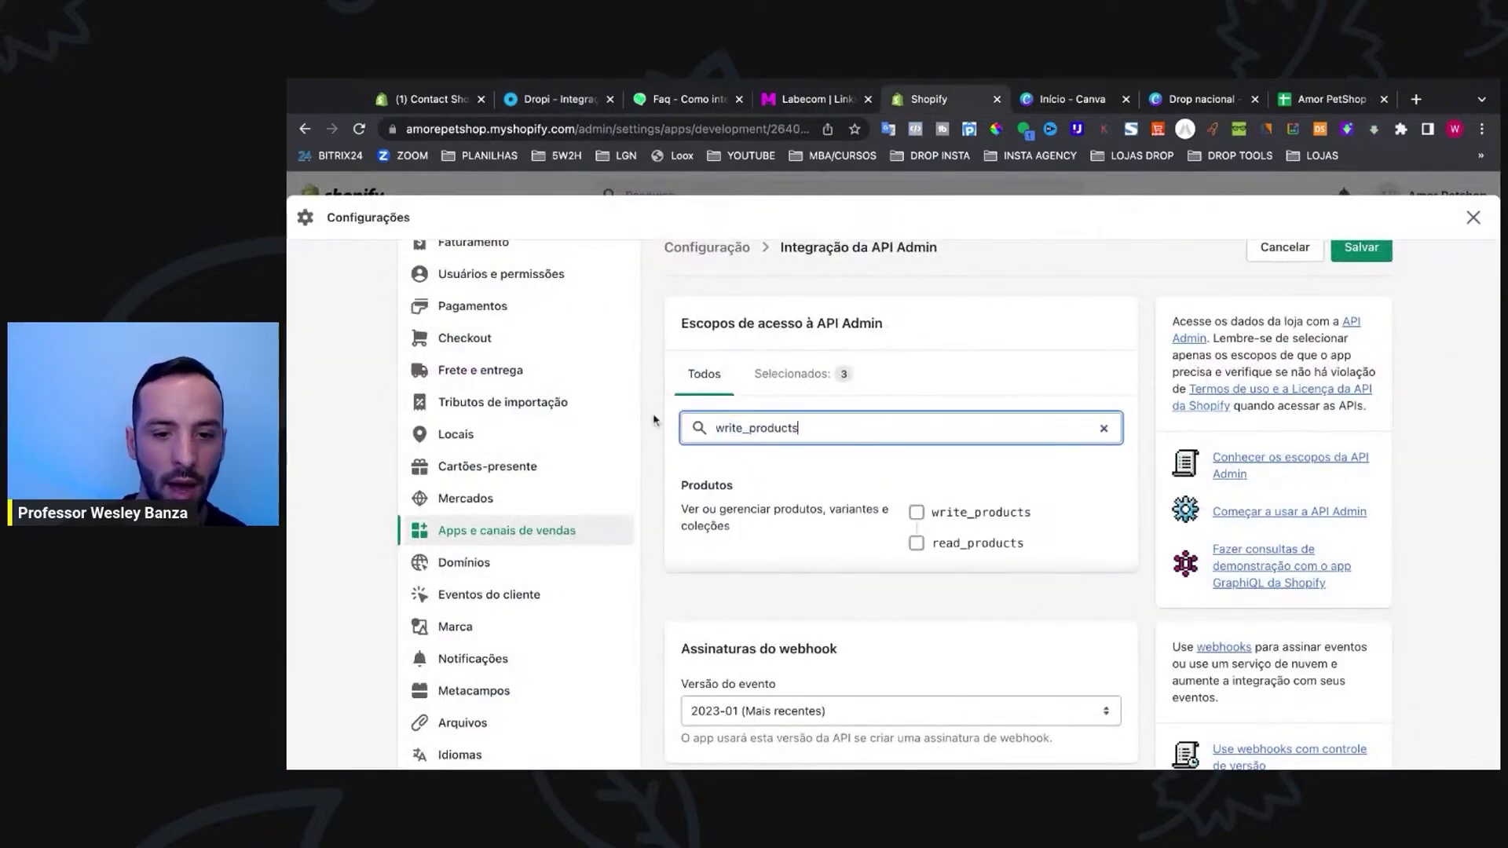
pyautogui.click(916, 512)
pyautogui.click(916, 543)
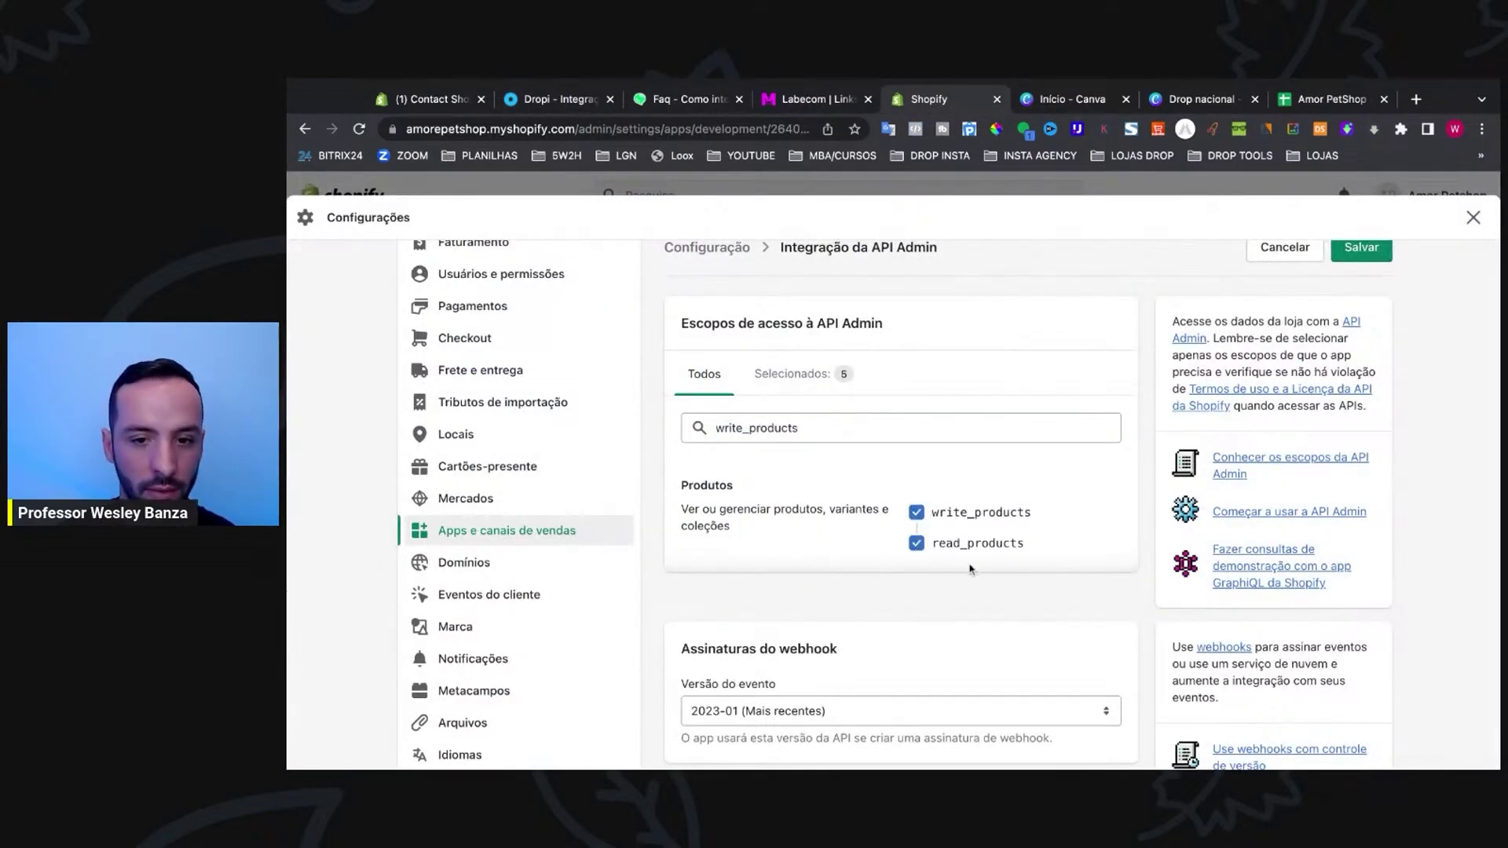
# Step: Copy write_draft_orders from Dropi's permission list, filter the Shopify scopes by it, and enable write_draft_orders and read_draft_orders
pyautogui.click(550, 99)
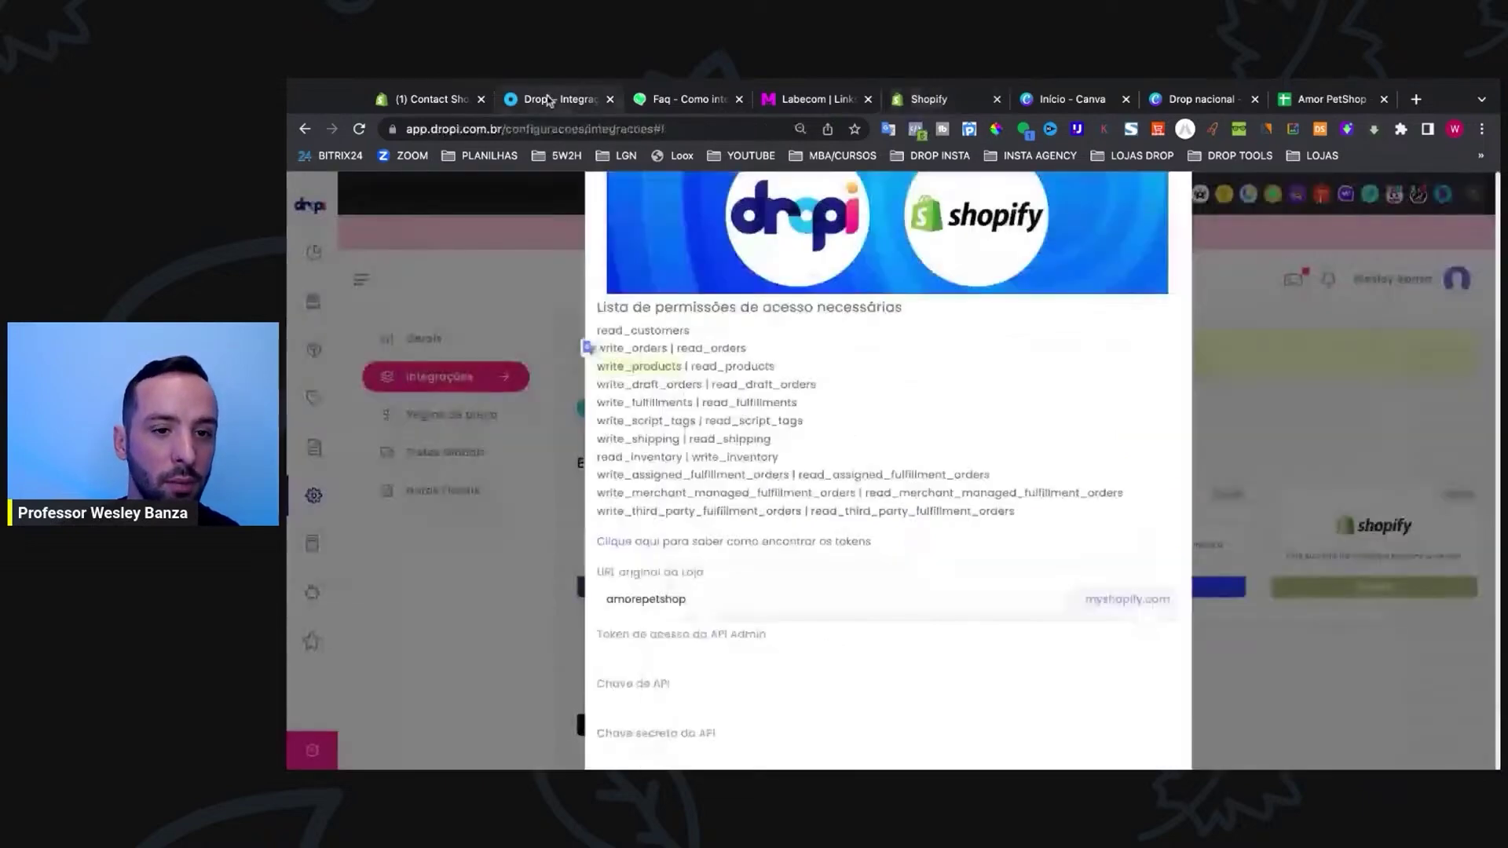
pyautogui.moveTo(702, 380); pyautogui.dragTo(585, 385)
pyautogui.hotkey('ctrl', 'c')
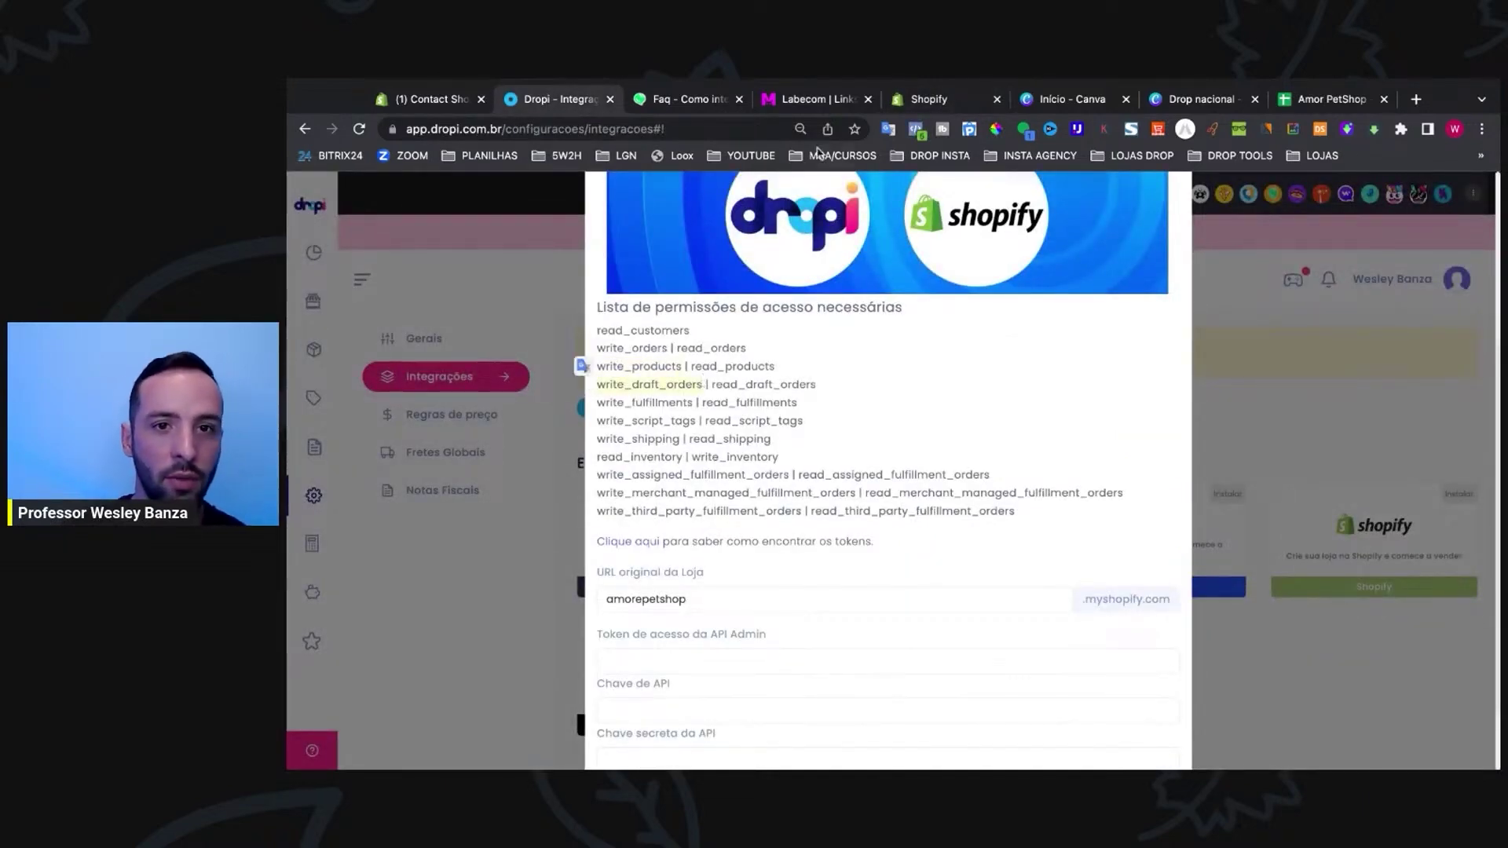
pyautogui.click(929, 99)
pyautogui.click(754, 428)
pyautogui.hotkey('ctrl', 'a')
pyautogui.hotkey('ctrl', 'v')
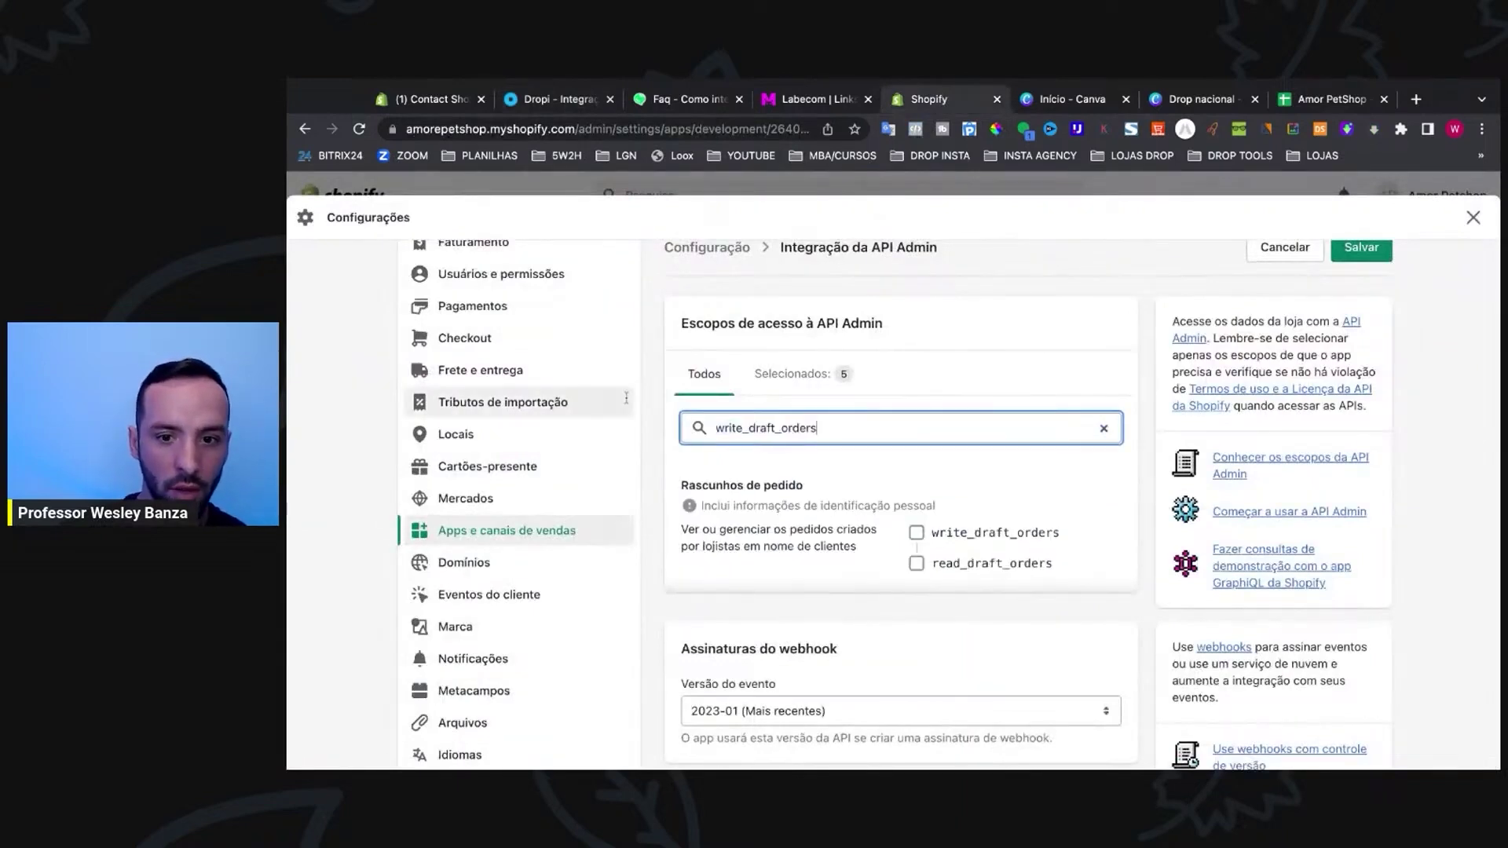
pyautogui.click(917, 533)
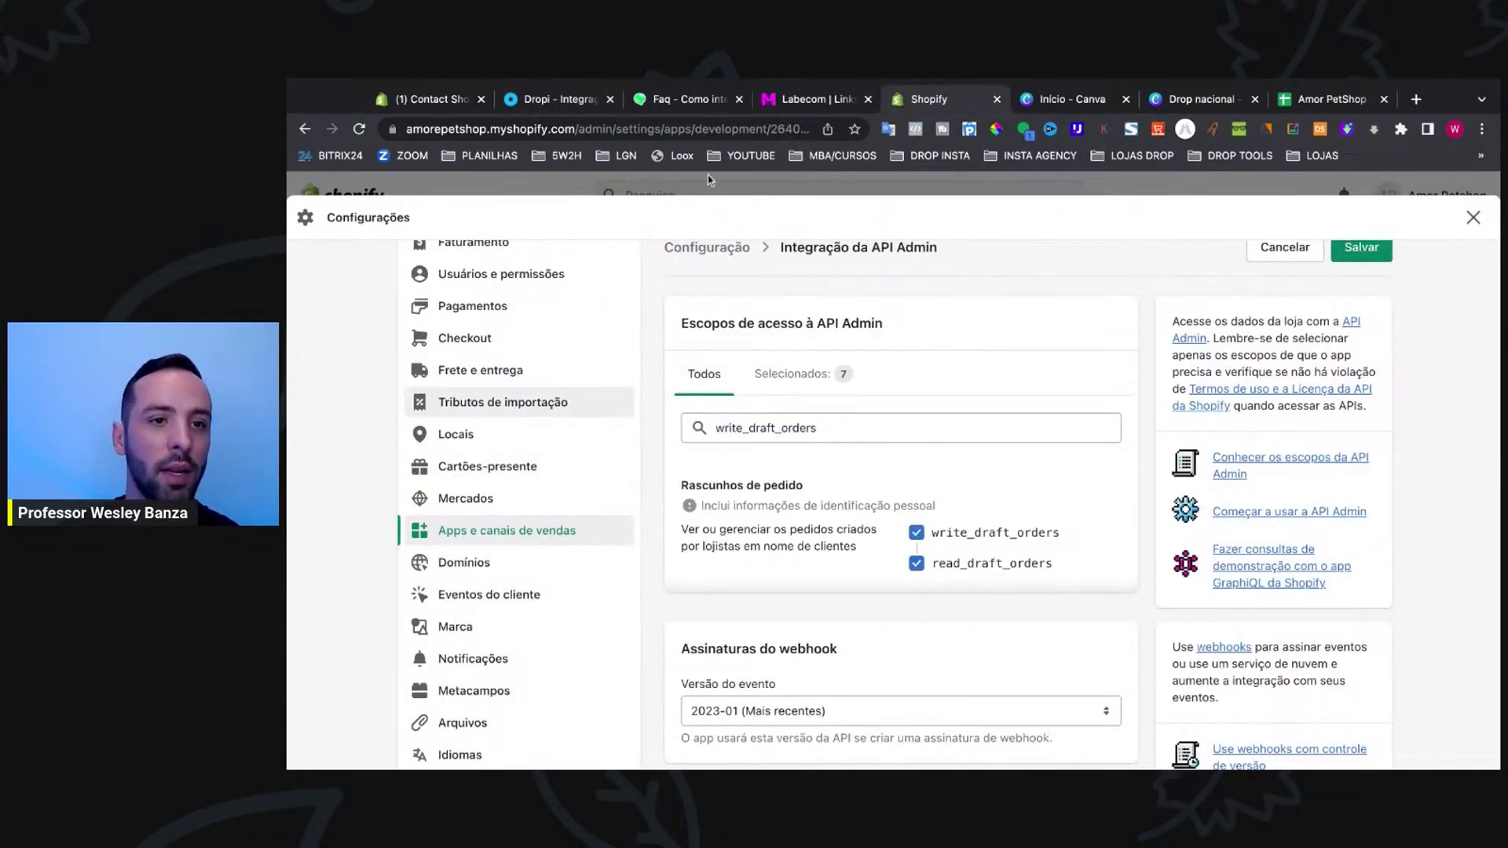
# Step: Copy write_fulfillments from Dropi's permission list, filter the Shopify scopes by it, and enable write_fulfillments and read_fulfillments
pyautogui.click(561, 99)
pyautogui.click(695, 403)
pyautogui.moveTo(694, 402); pyautogui.dragTo(598, 401)
pyautogui.hotkey('ctrl', 'c')
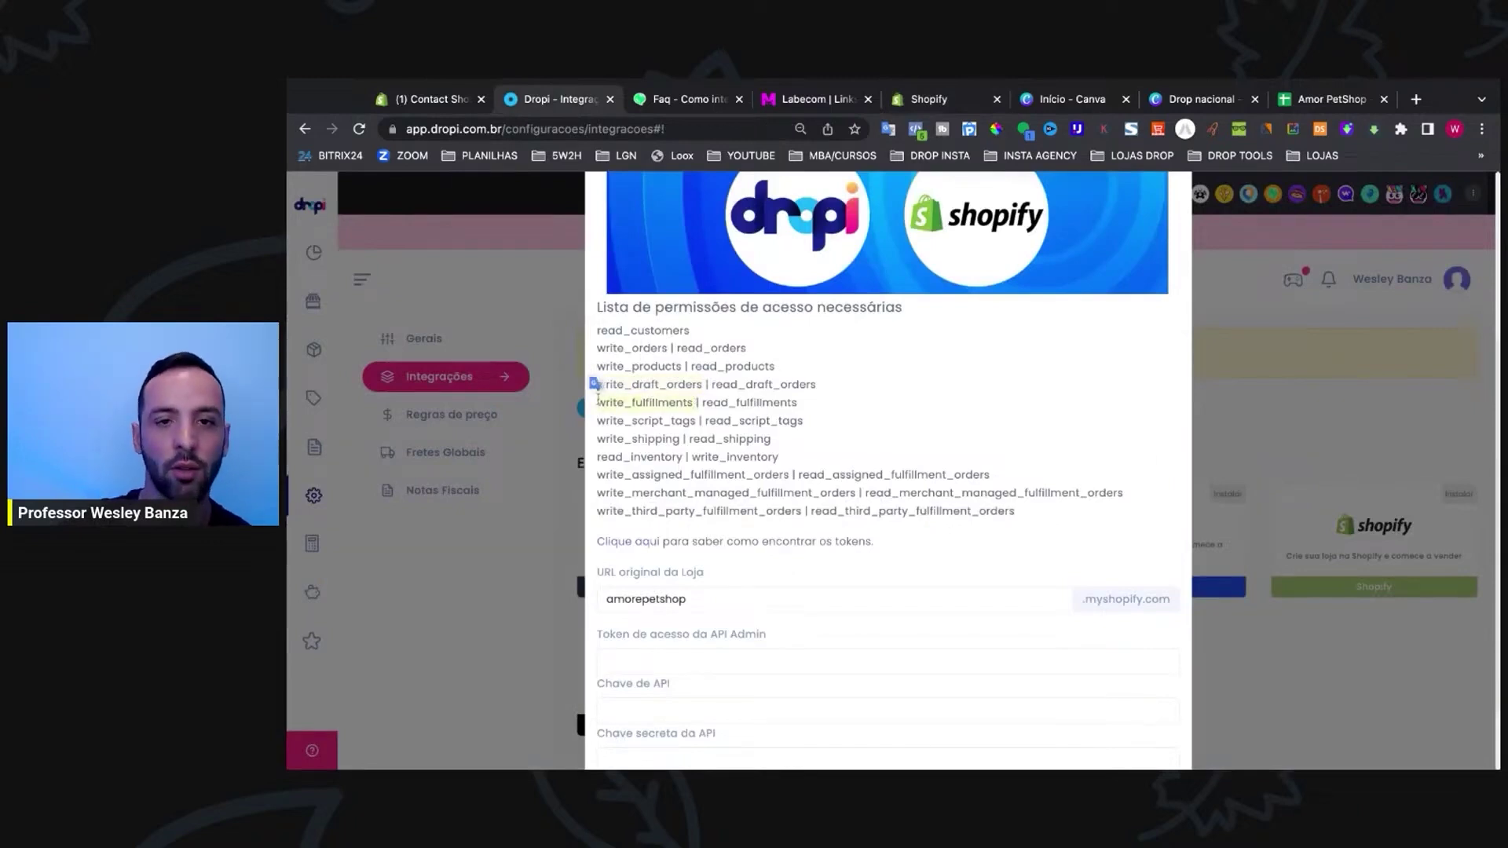
pyautogui.click(929, 100)
pyautogui.click(848, 430)
pyautogui.hotkey('ctrl', 'a')
pyautogui.hotkey('ctrl', 'v')
pyautogui.click(918, 534)
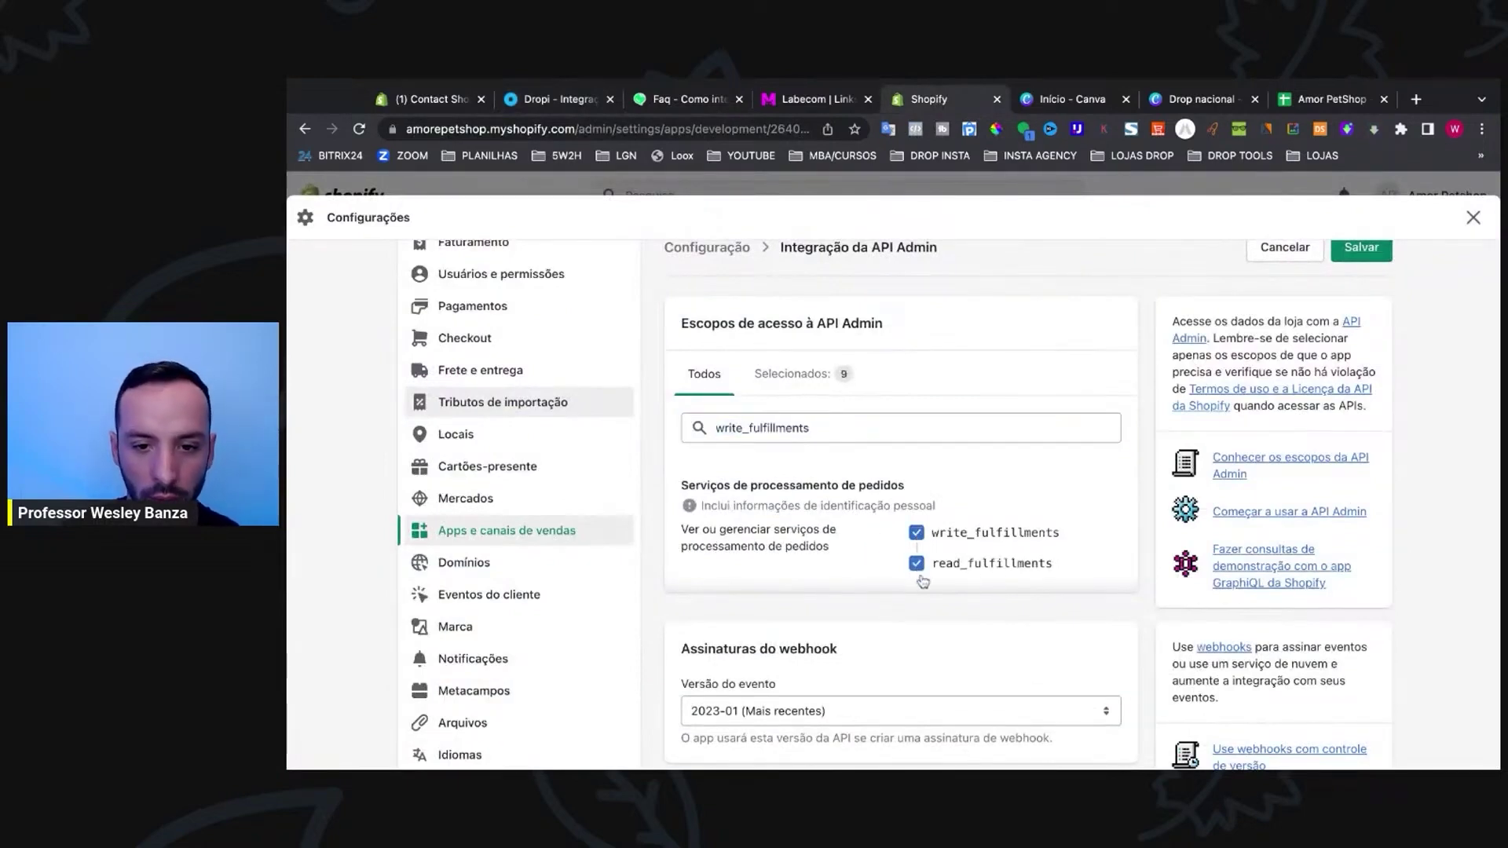
# Step: Copy write_script_tags from Dropi's permission list, filter the Shopify scopes by it, and enable write_script_tags and read_script_tags
pyautogui.click(544, 102)
pyautogui.click(696, 419)
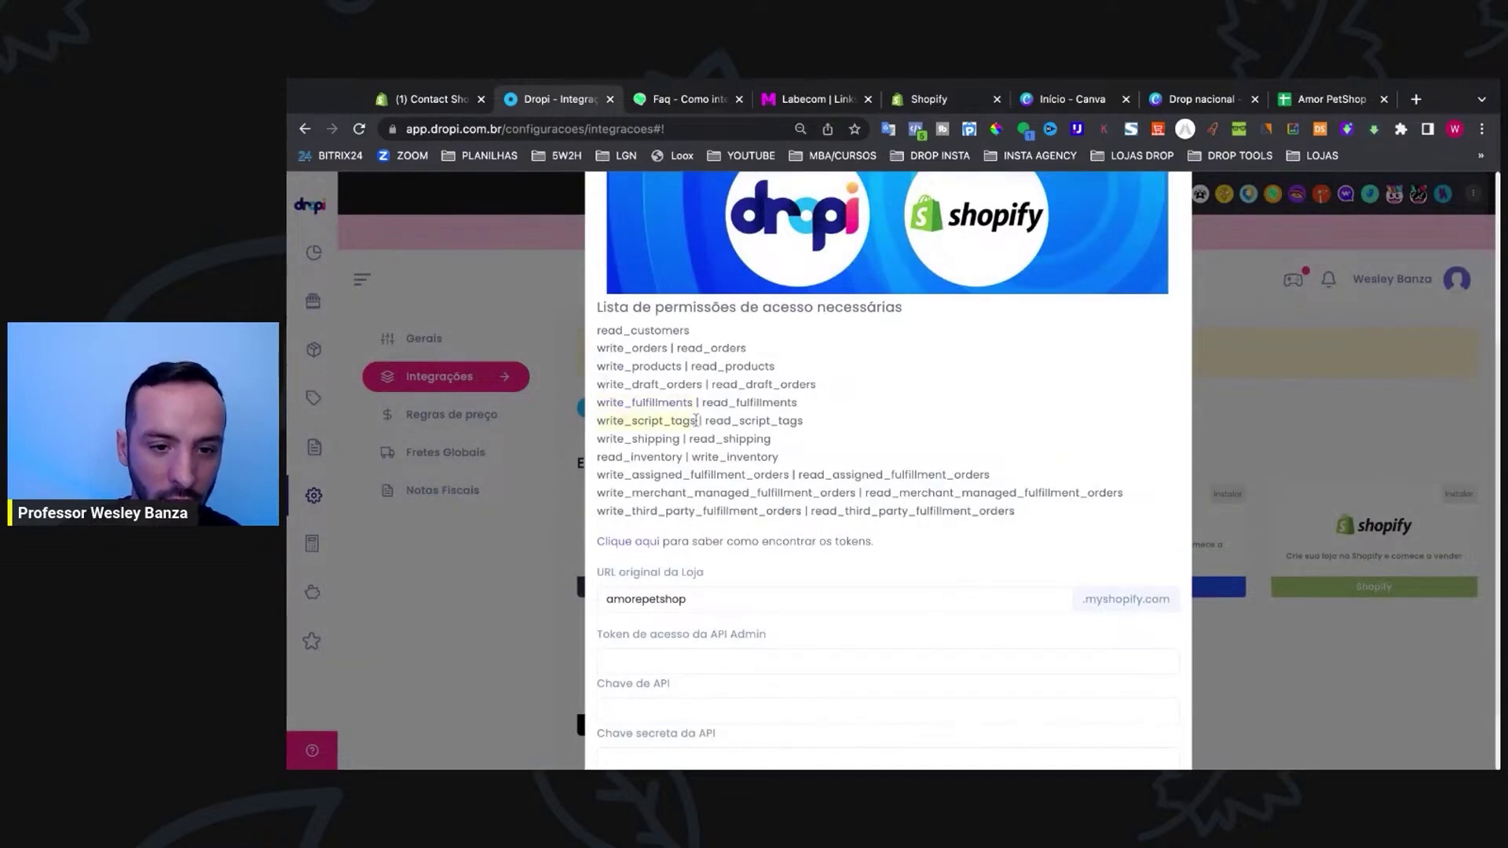
pyautogui.moveTo(695, 418); pyautogui.dragTo(592, 424)
pyautogui.hotkey('ctrl', 'c')
pyautogui.click(940, 101)
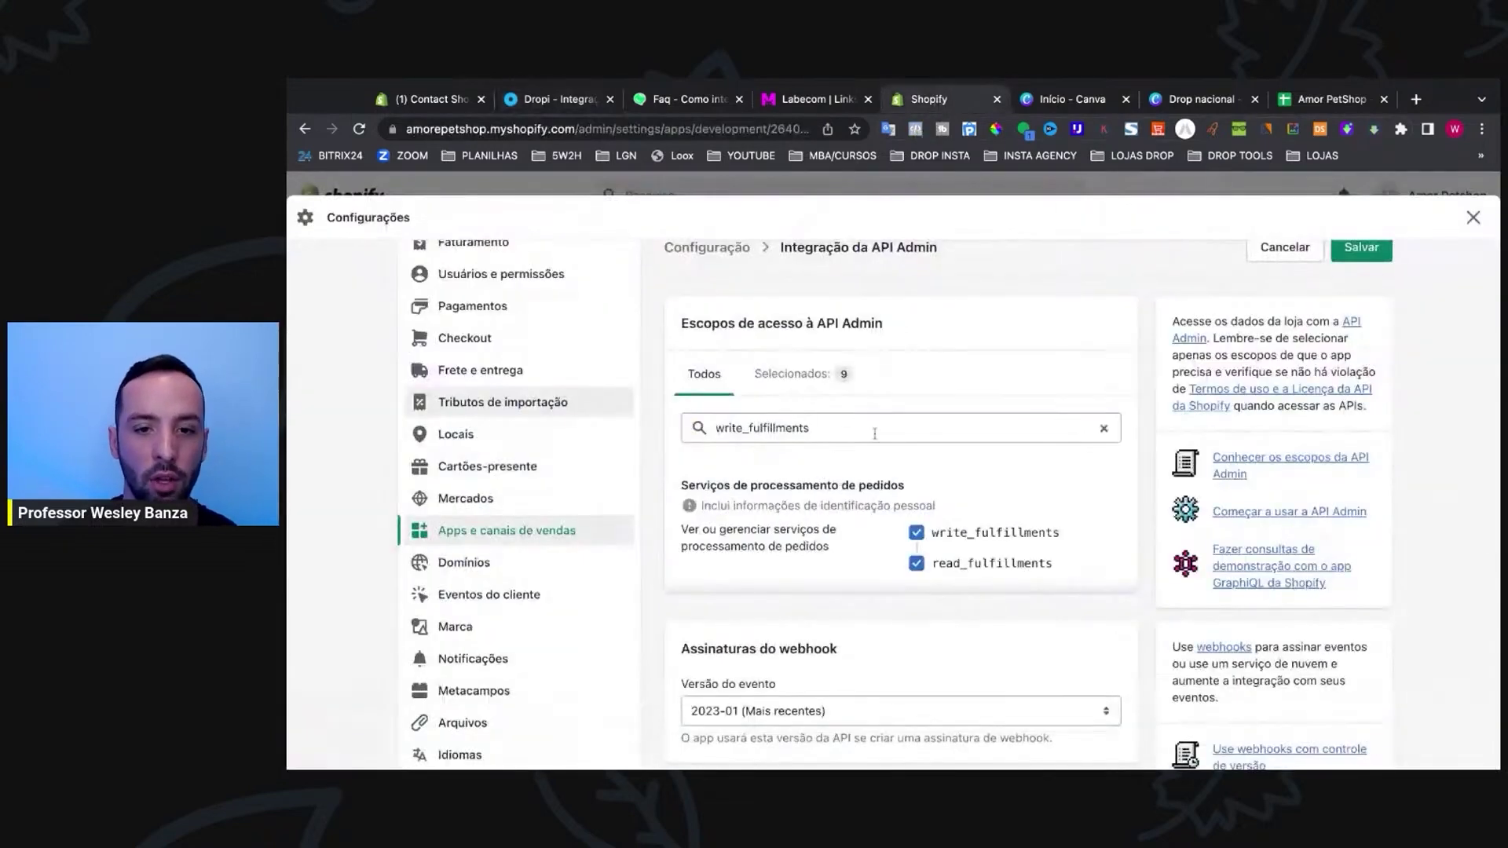
pyautogui.hotkey('ctrl', 'a')
pyautogui.hotkey('ctrl', 'v')
pyautogui.click(915, 512)
pyautogui.click(915, 543)
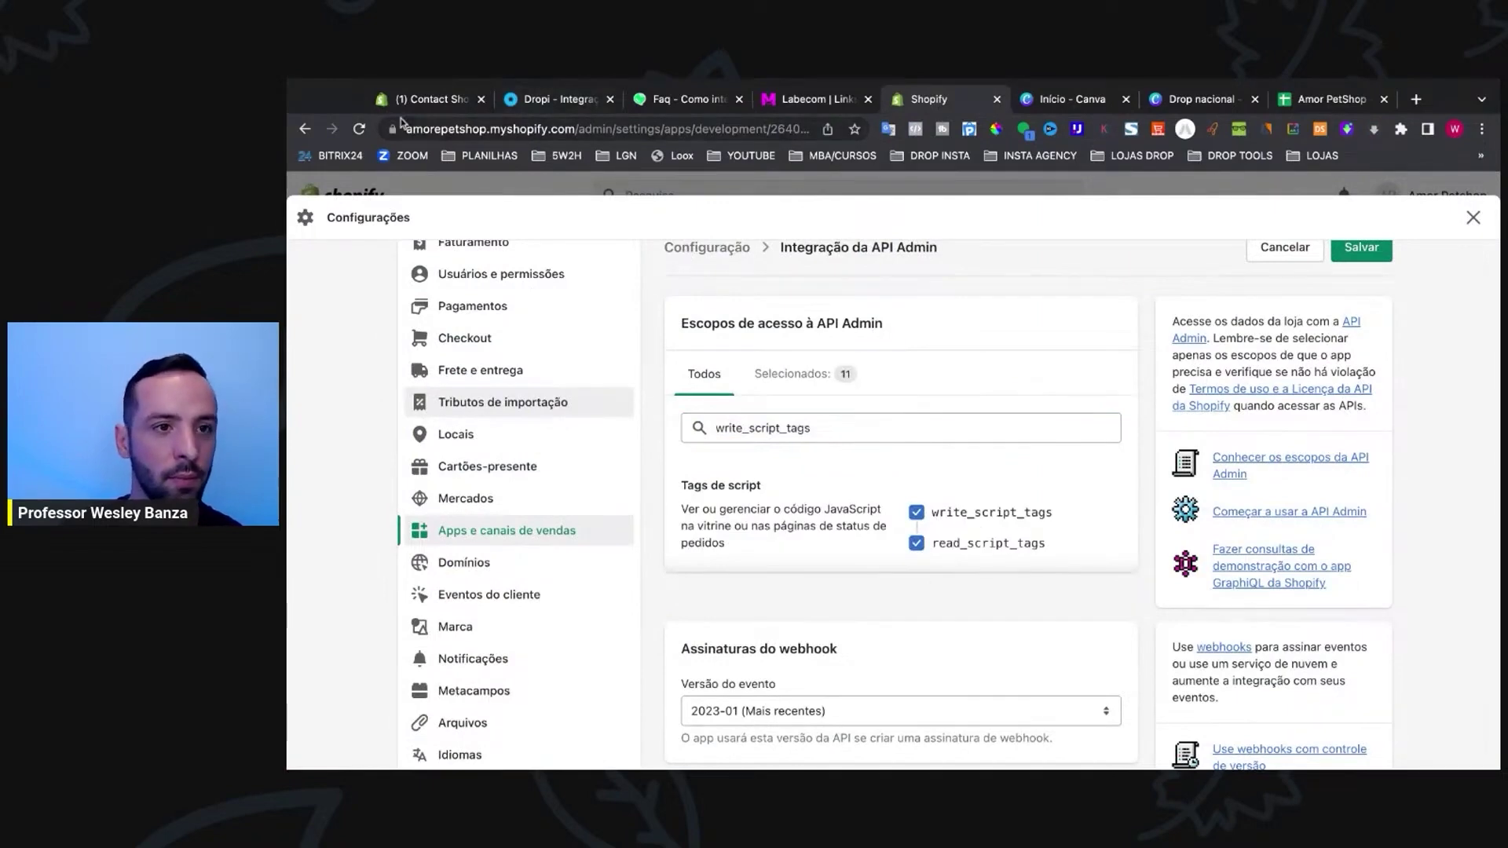
# Step: Copy write_shipping from Dropi's permission list, filter the Shopify scopes by it, and enable write_shipping and read_shipping
pyautogui.click(416, 99)
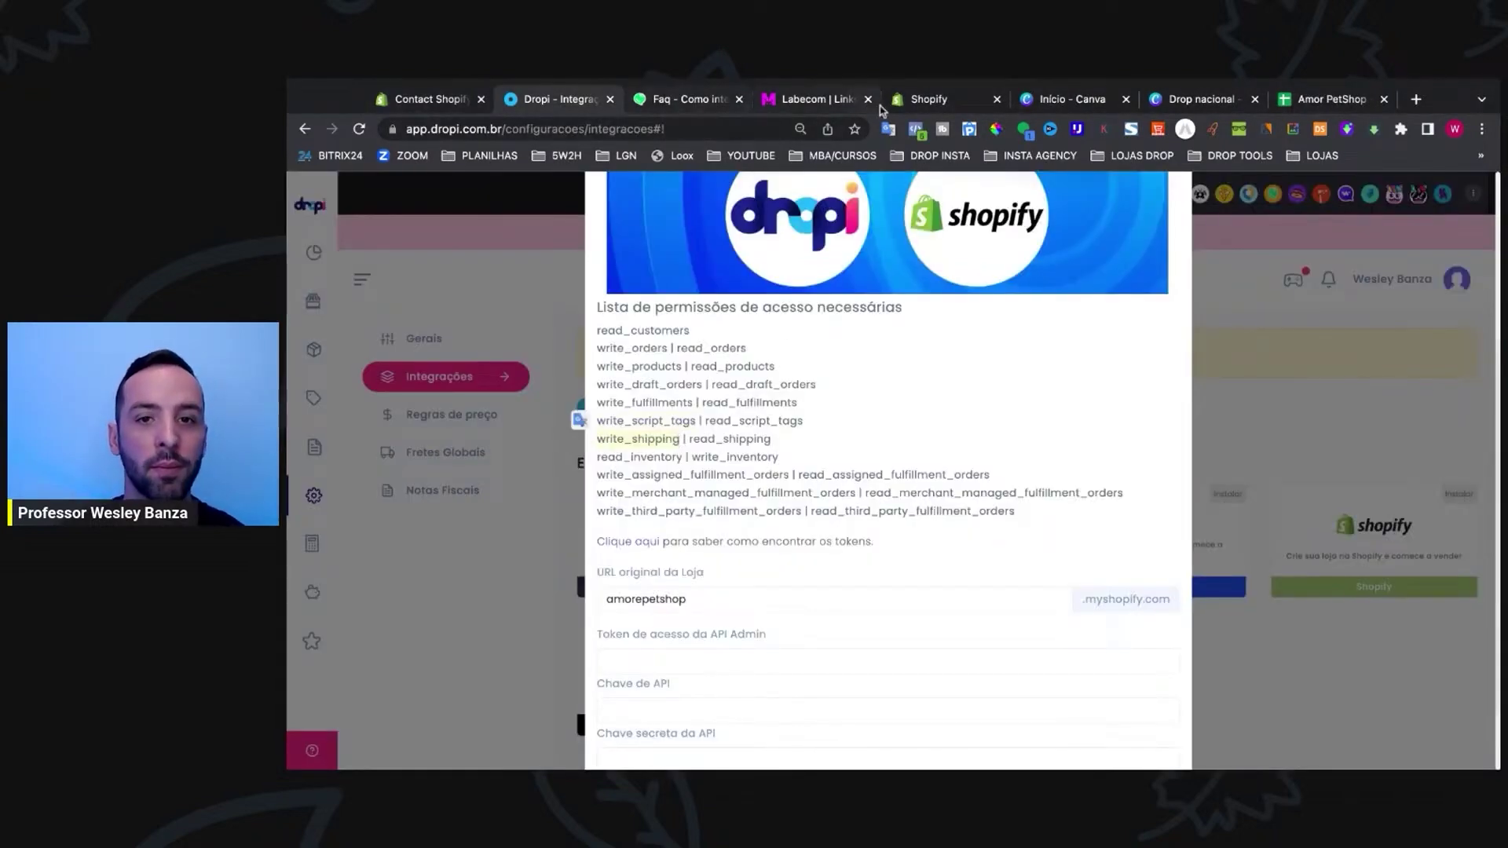
pyautogui.click(927, 100)
pyautogui.tripleClick(843, 424)
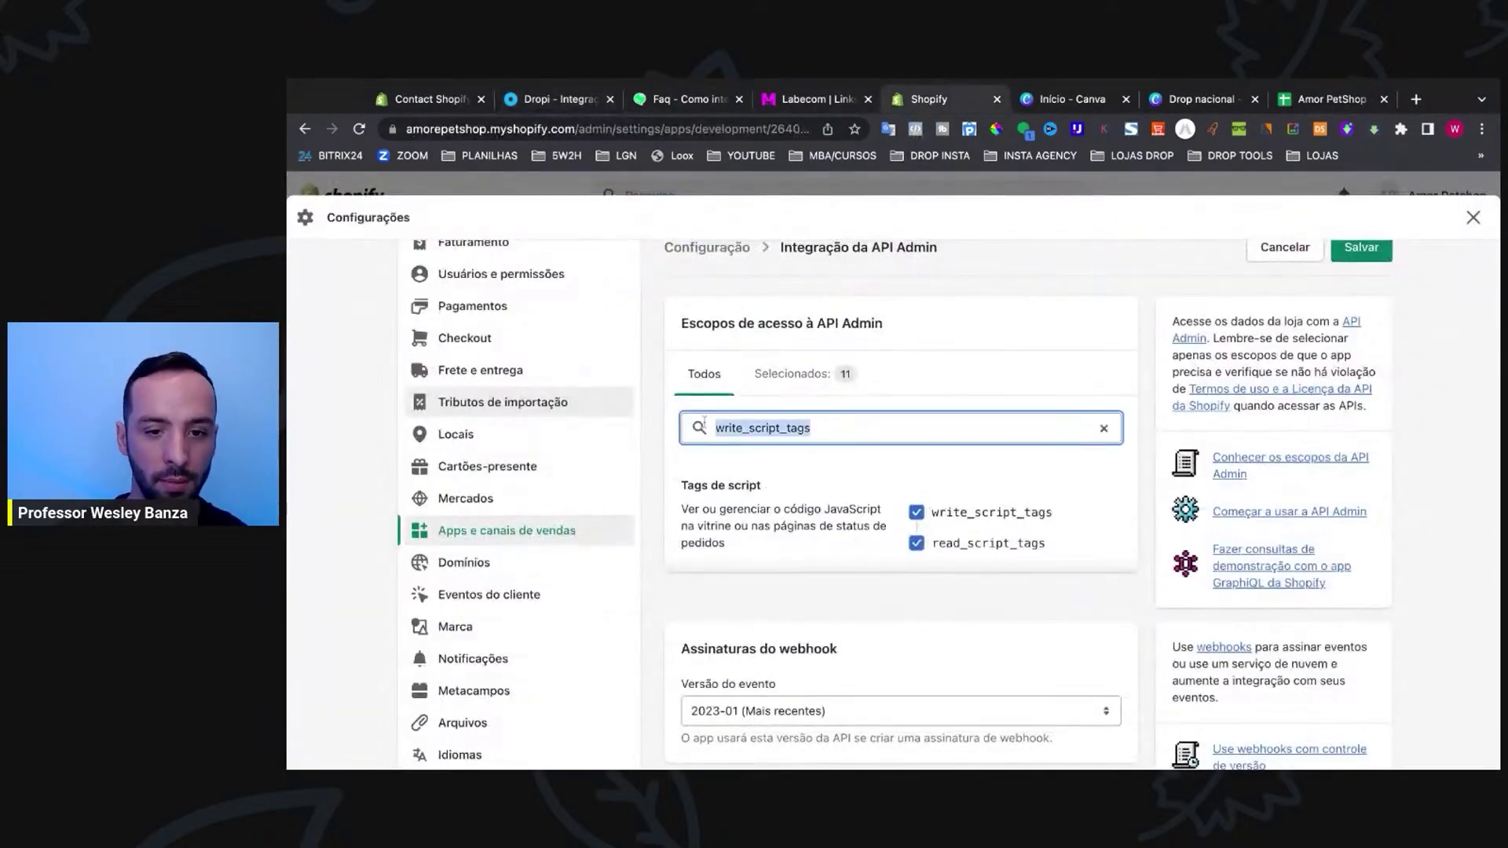
pyautogui.write('write_shipping')
pyautogui.click(915, 534)
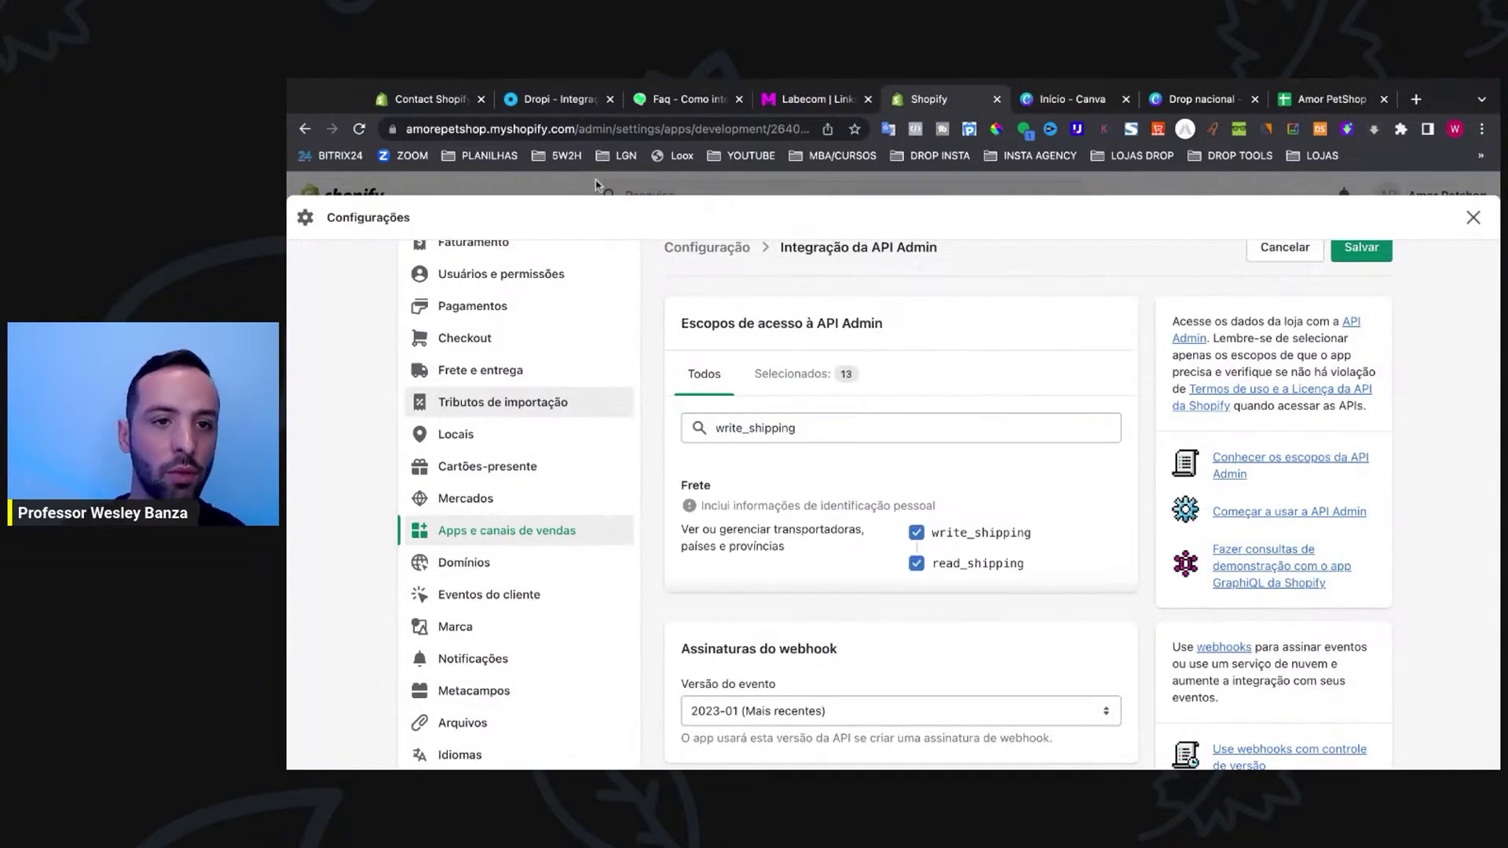
# Step: Copy read_inventory from Dropi's permission list, filter the Shopify scopes by it, and enable write_inventory and read_inventory
pyautogui.click(539, 104)
pyautogui.doubleClick(680, 458)
pyautogui.moveTo(680, 458); pyautogui.dragTo(590, 455)
pyautogui.press('super+c')
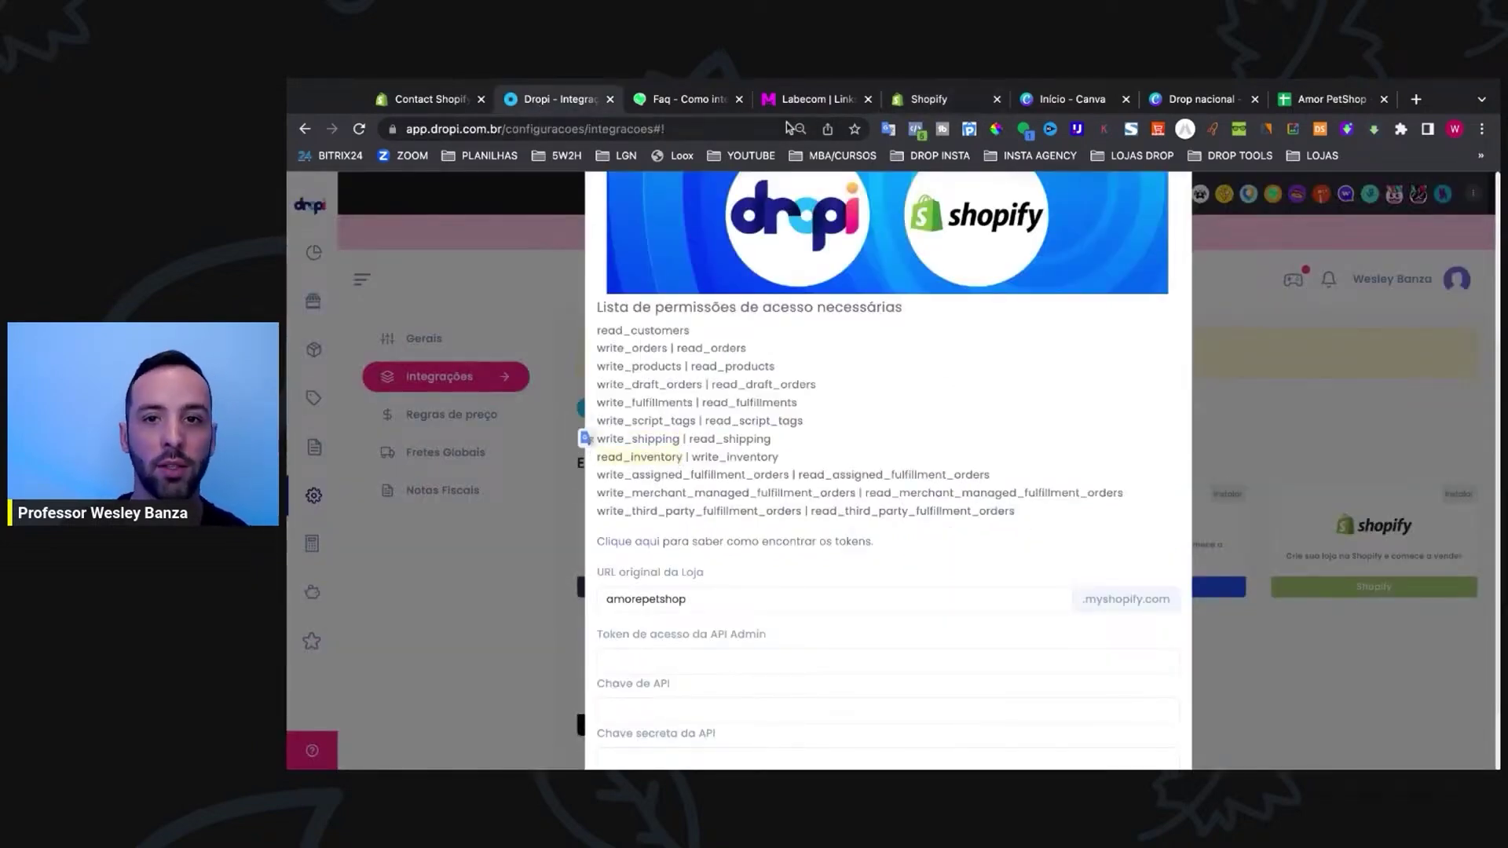
pyautogui.click(928, 98)
pyautogui.tripleClick(809, 427)
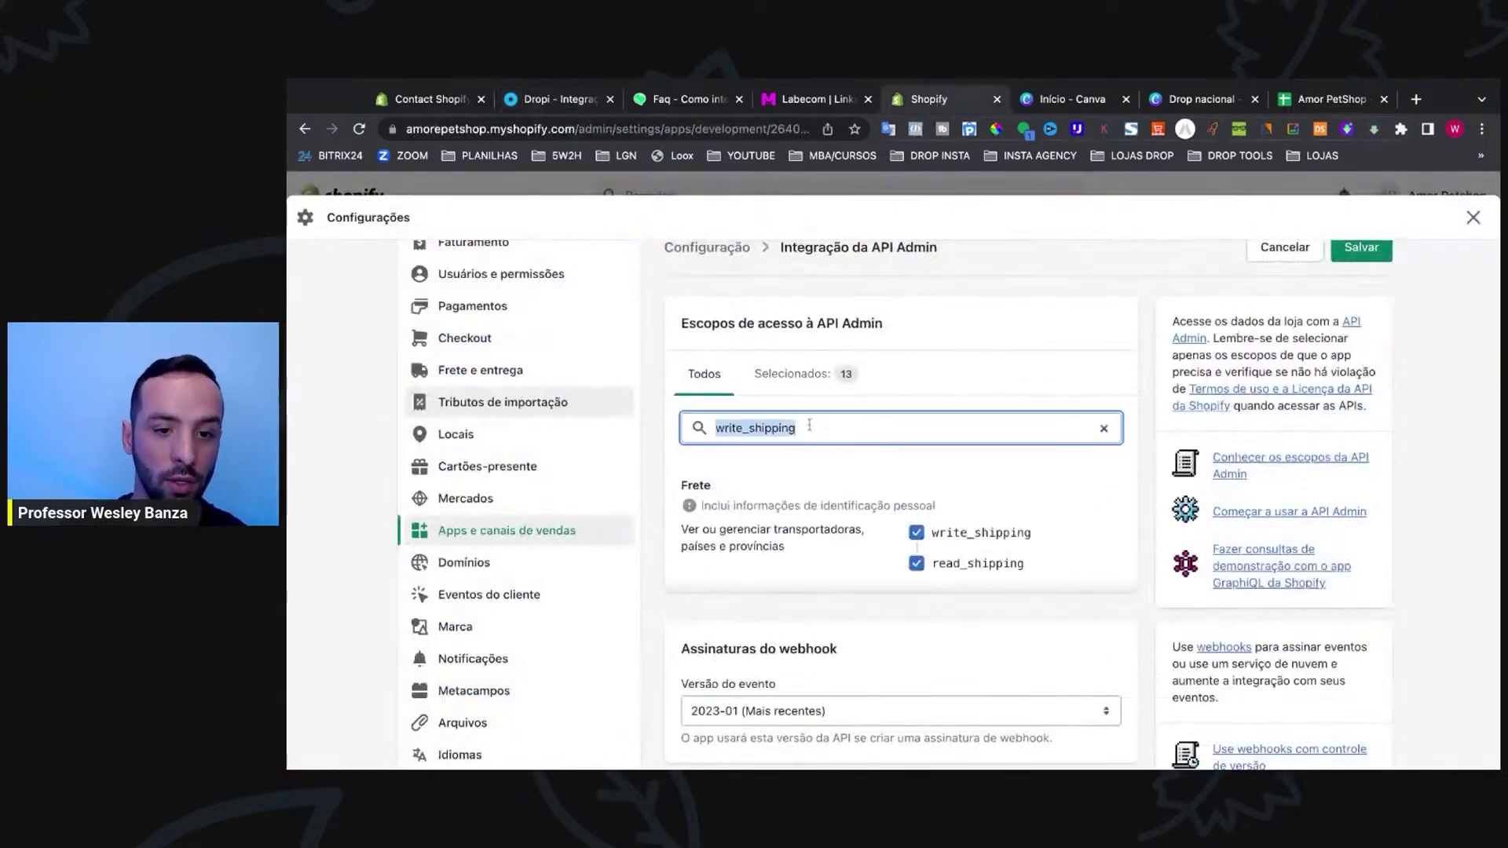
pyautogui.press('super+v')
pyautogui.click(916, 512)
pyautogui.click(916, 542)
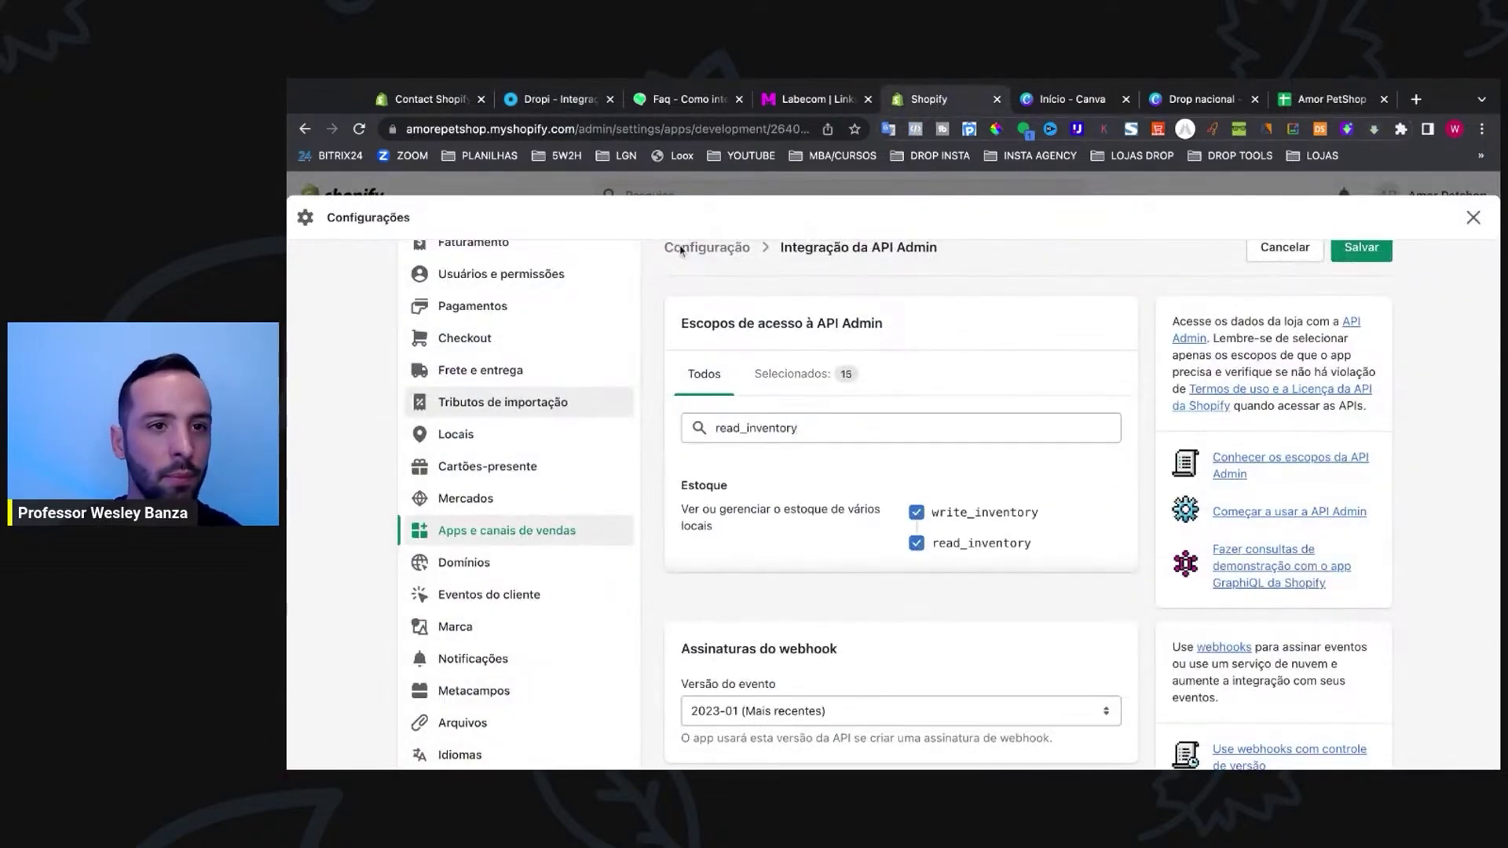
# Step: Copy write_assigned_fulfillment_orders from Dropi's list, filter the Shopify scopes by it, and enable write_assigned_fulfillment_orders and read_assigned_fulfillment_orders
pyautogui.click(556, 99)
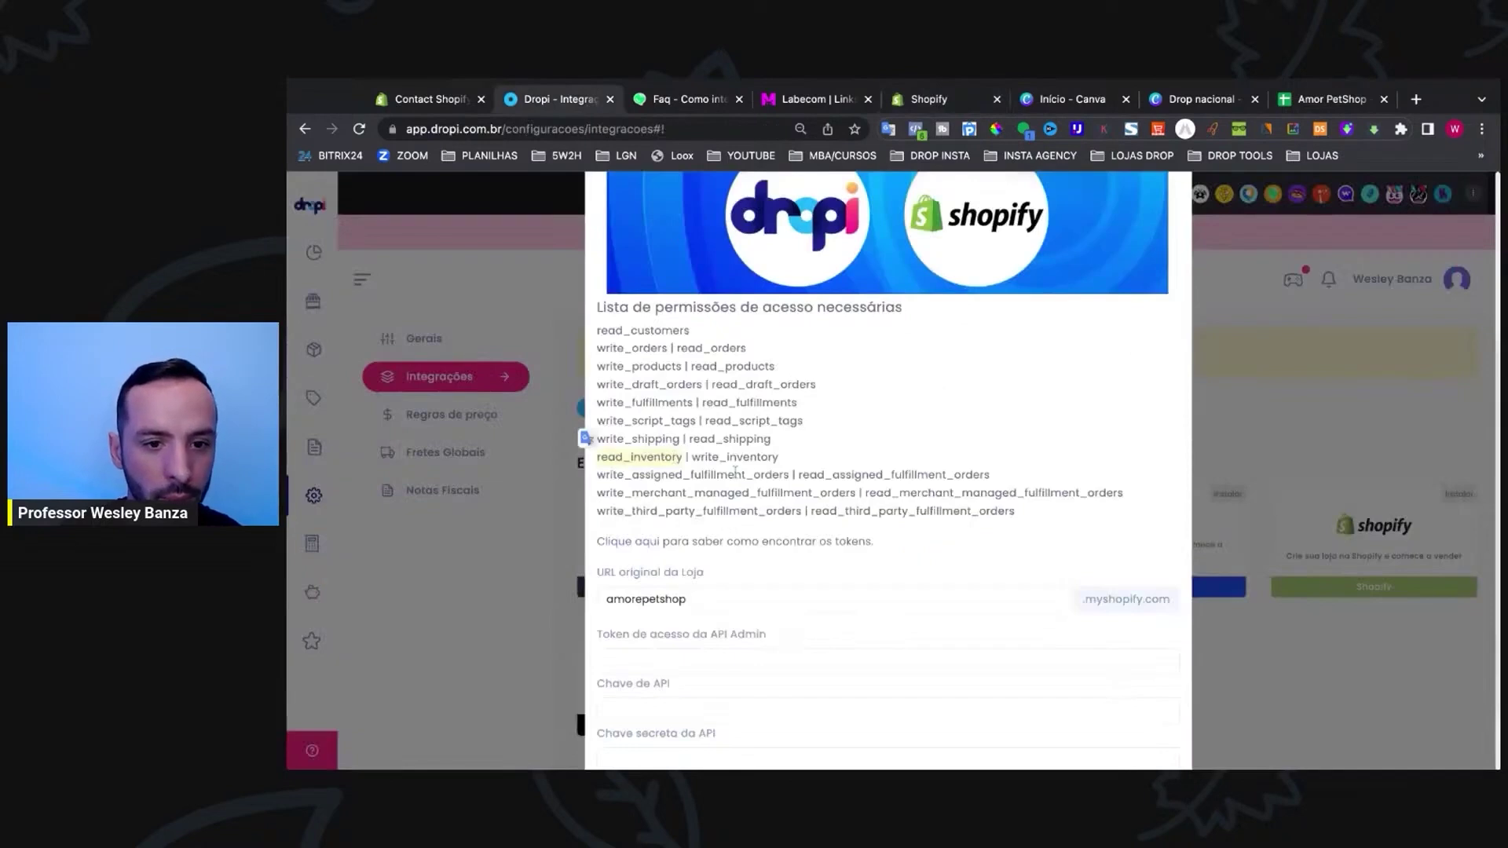
pyautogui.doubleClick(790, 474)
pyautogui.hotkey('ctrl', 'c')
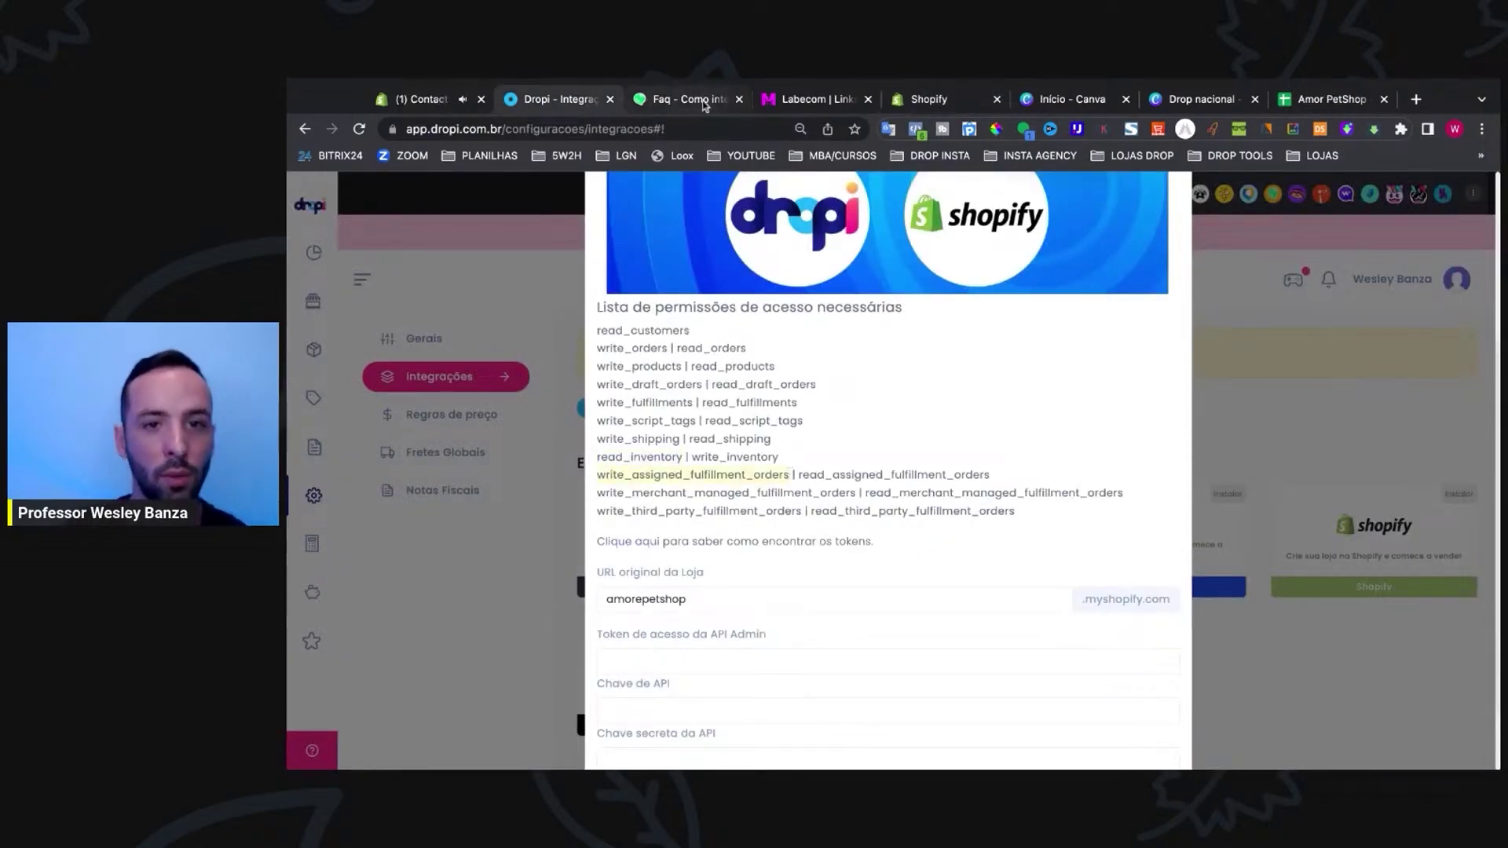
pyautogui.click(929, 99)
pyautogui.tripleClick(826, 425)
pyautogui.hotkey('ctrl', 'v')
pyautogui.click(917, 512)
pyautogui.click(917, 561)
# Step: Copy write_merchant_managed_fulfillment_orders from Dropi's list, filter the Shopify scopes by it, and enable its write and read scopes
pyautogui.click(565, 101)
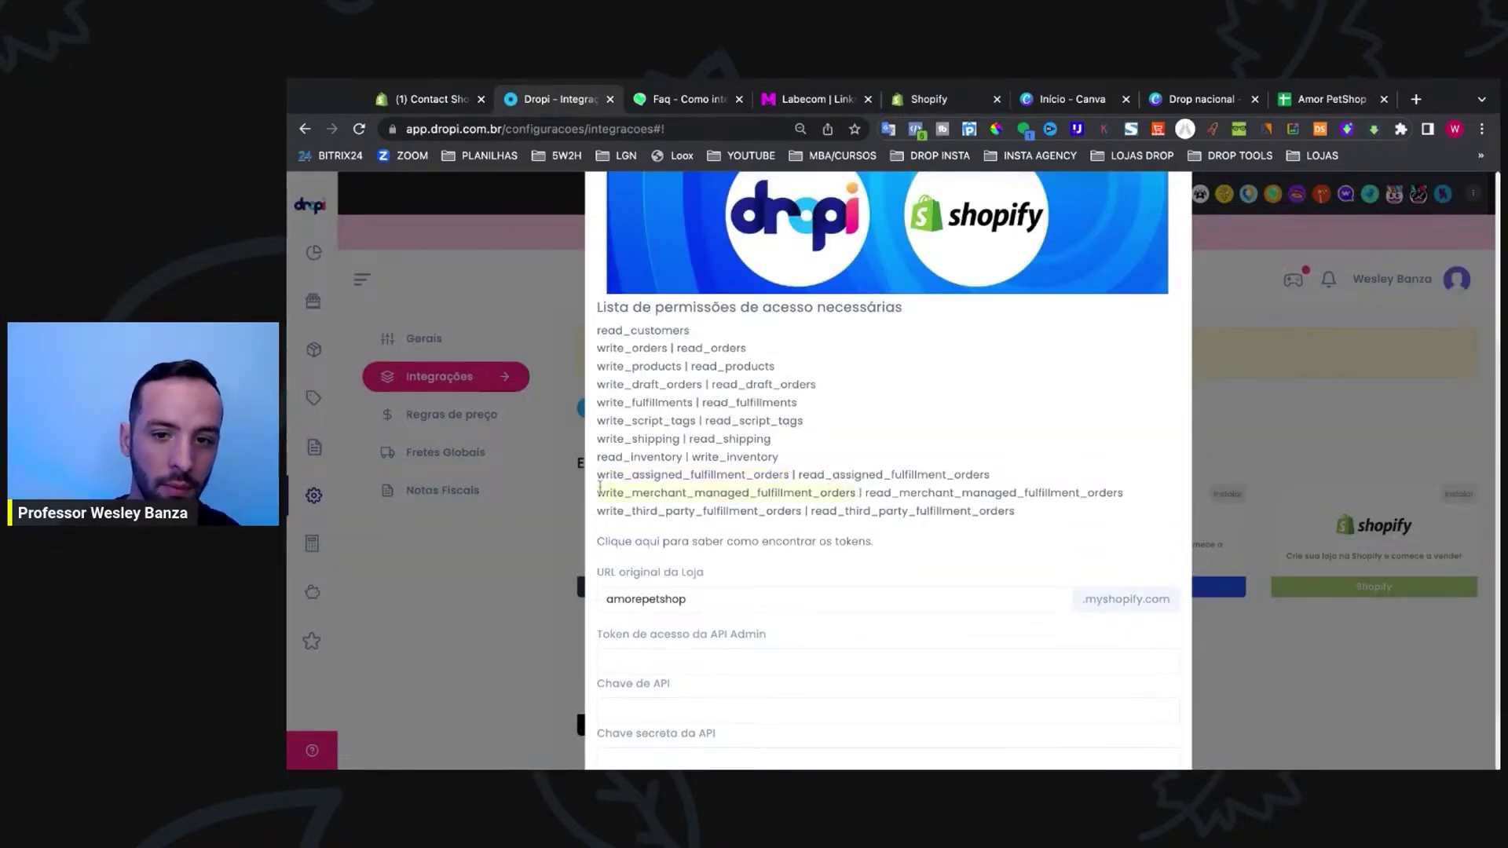
pyautogui.click(929, 99)
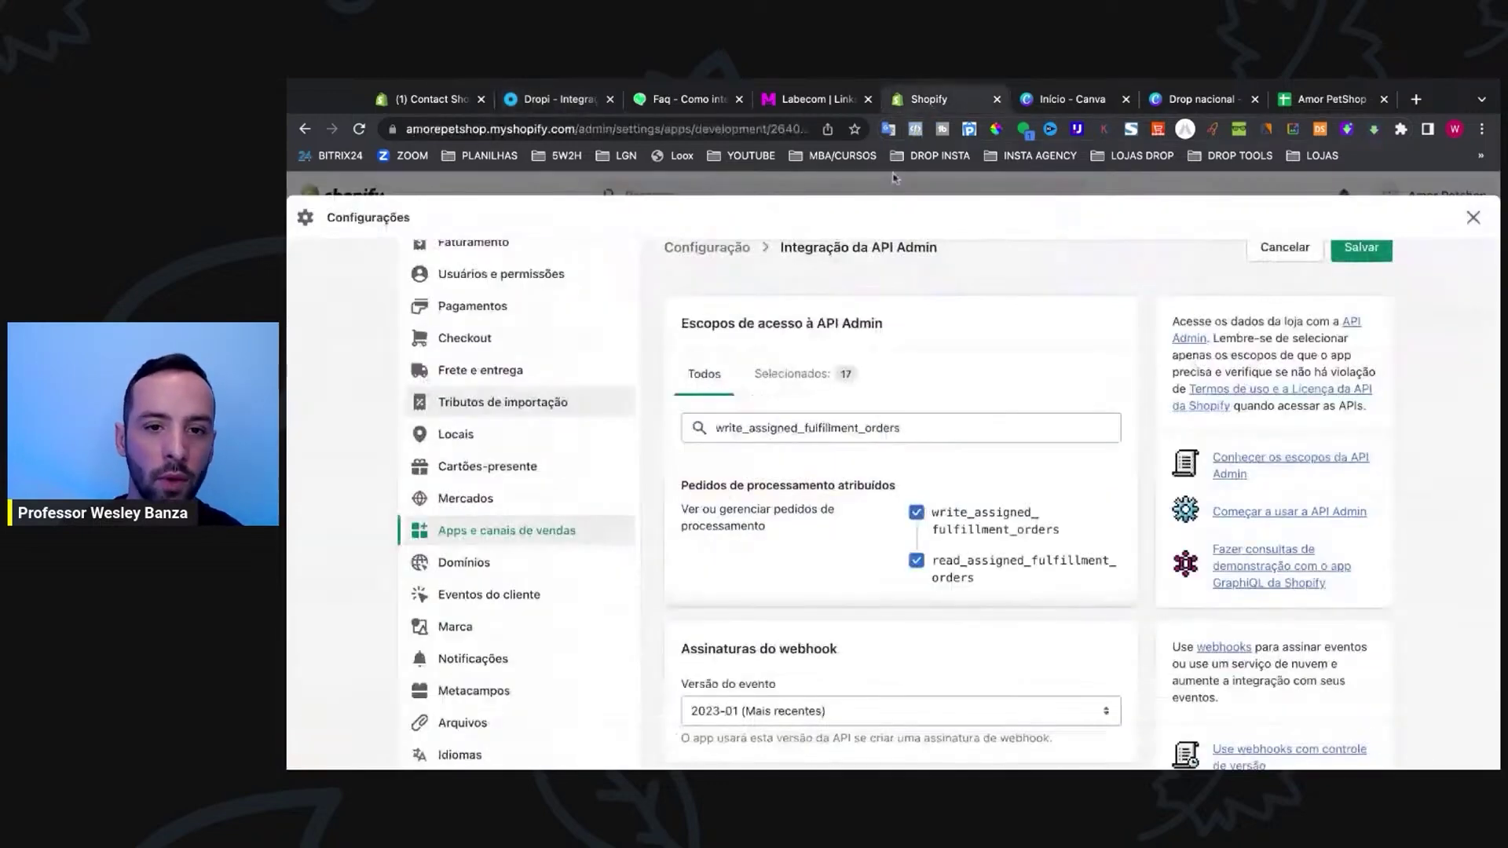
pyautogui.moveTo(767, 427); pyautogui.dragTo(925, 424)
pyautogui.hotkey('ctrl', 'a')
pyautogui.write('write_merchant_managed_fulfillment_orders')
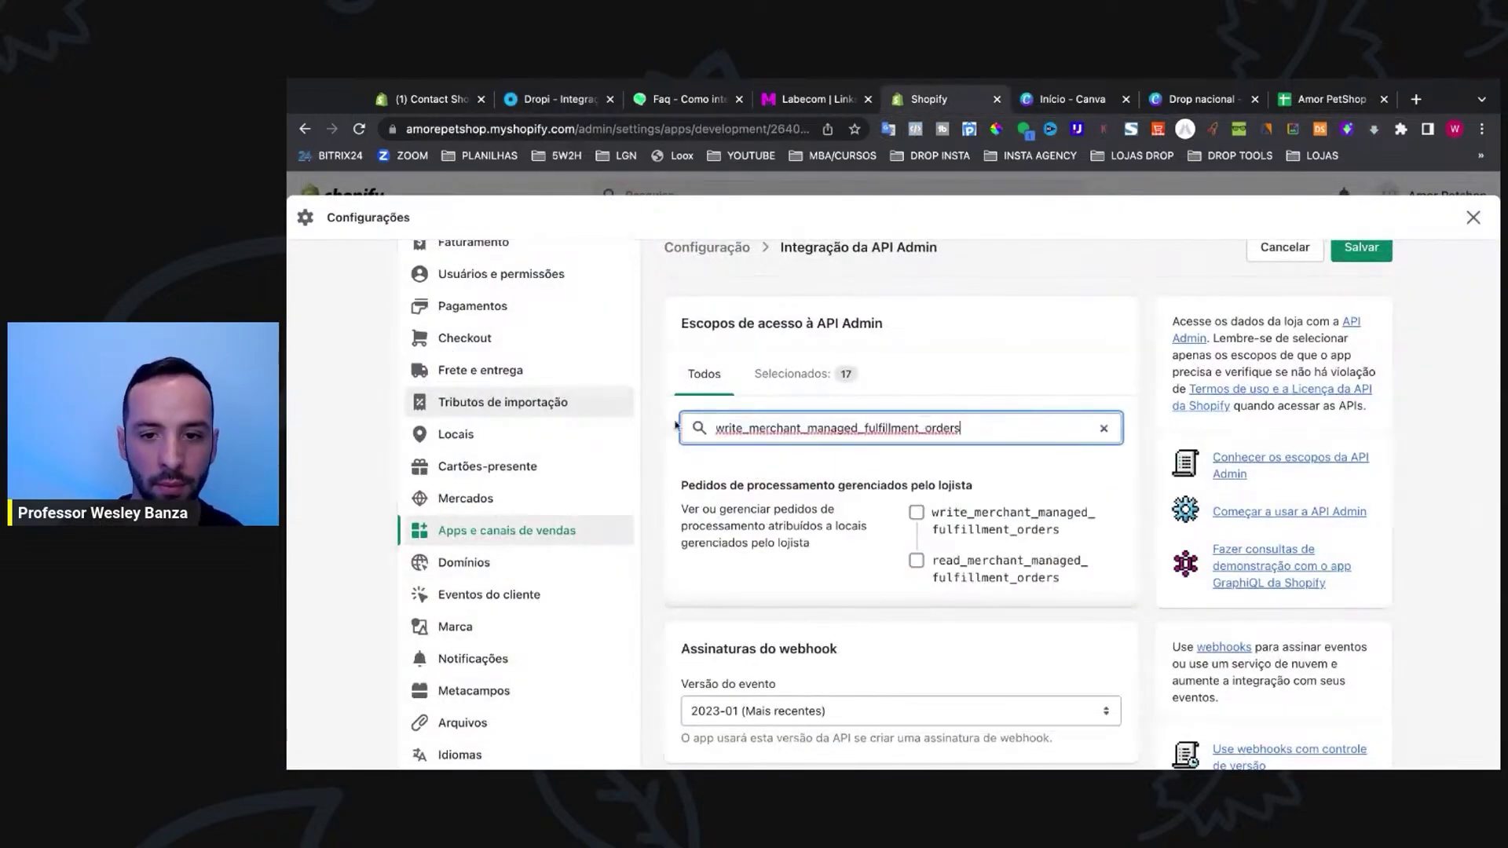
pyautogui.click(916, 512)
pyautogui.click(917, 560)
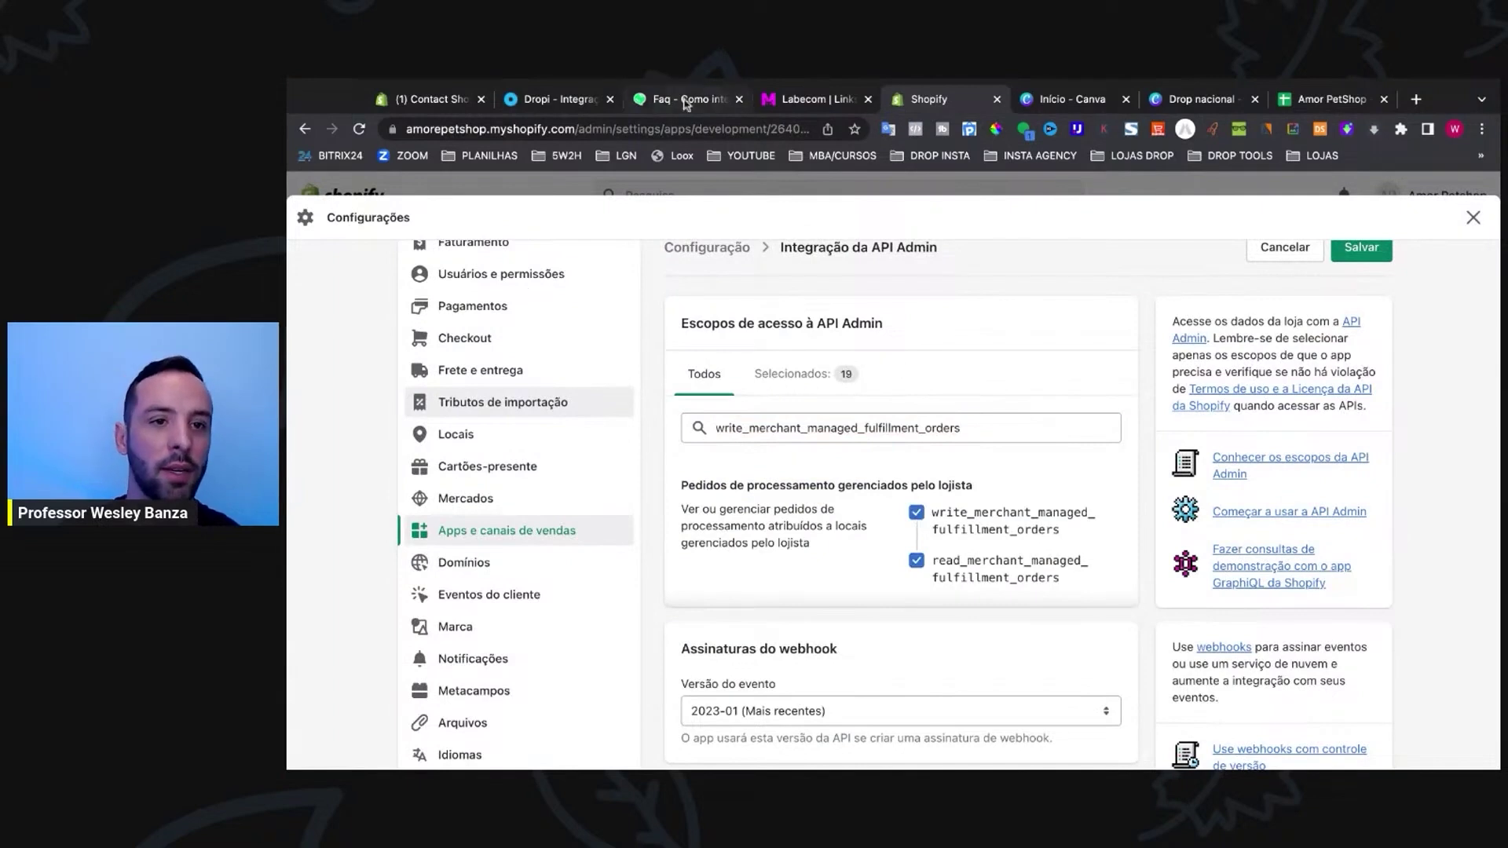
# Step: Copy write_third_party_fulfillment_orders from Dropi's list, filter the Shopify scopes by it, and enable its write and read scopes
pyautogui.click(576, 103)
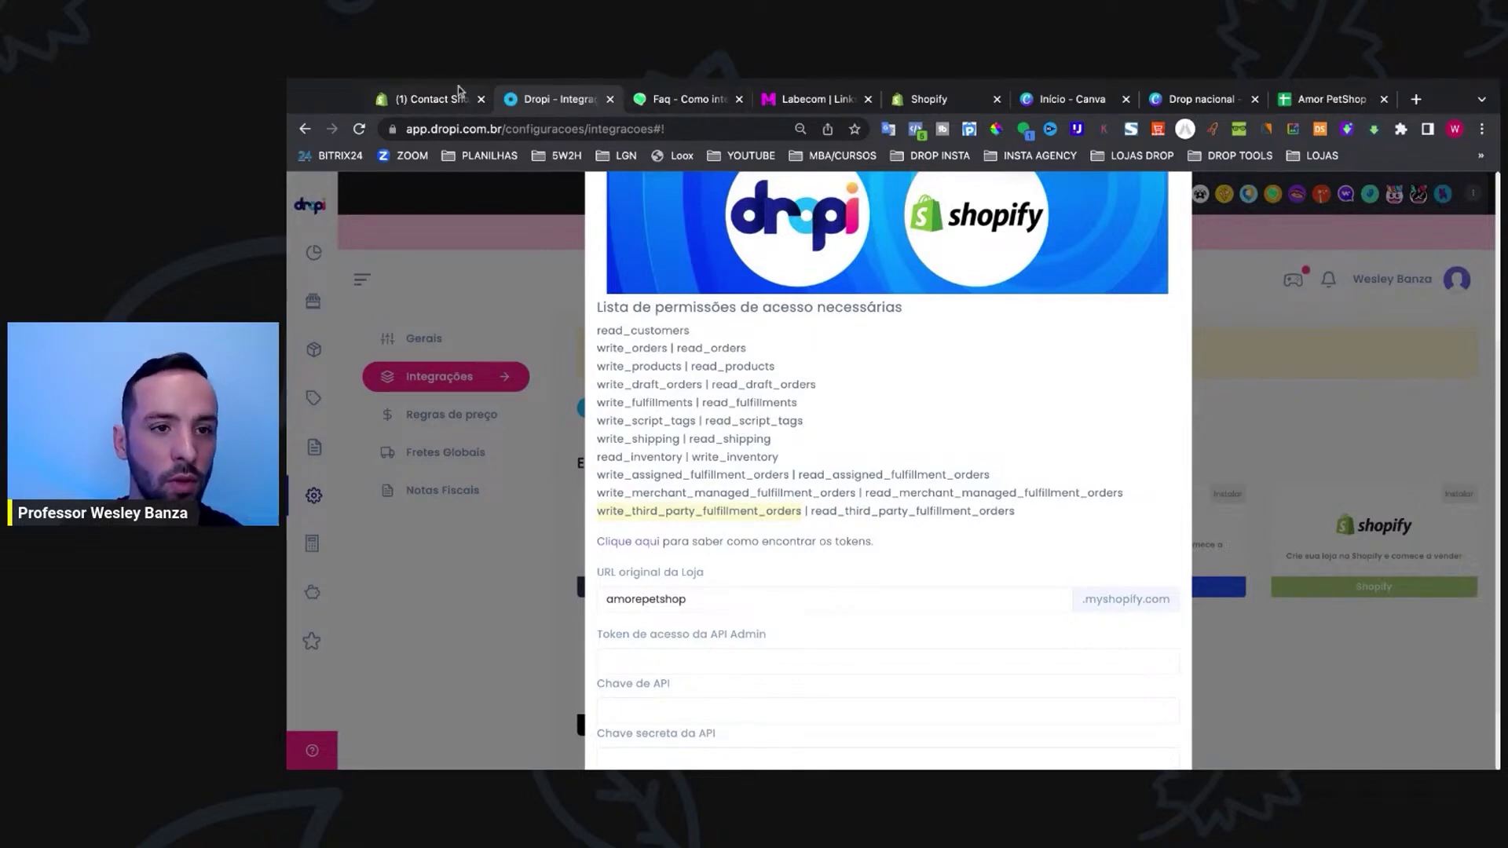
pyautogui.click(917, 101)
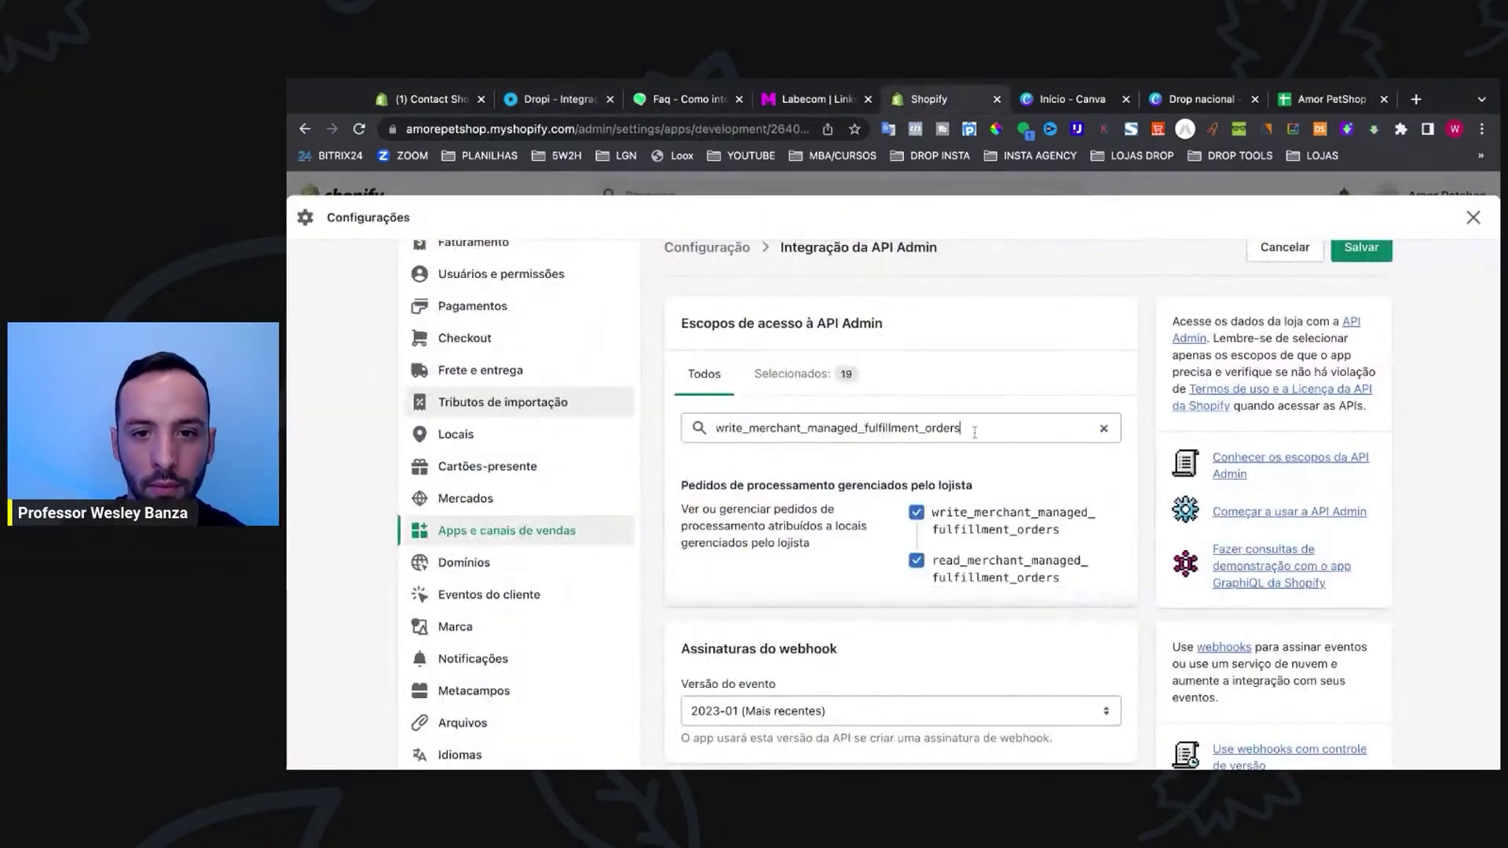
pyautogui.hotkey('ctrl', 'a')
pyautogui.write('write_third_party_fulfillment_orders')
pyautogui.click(916, 513)
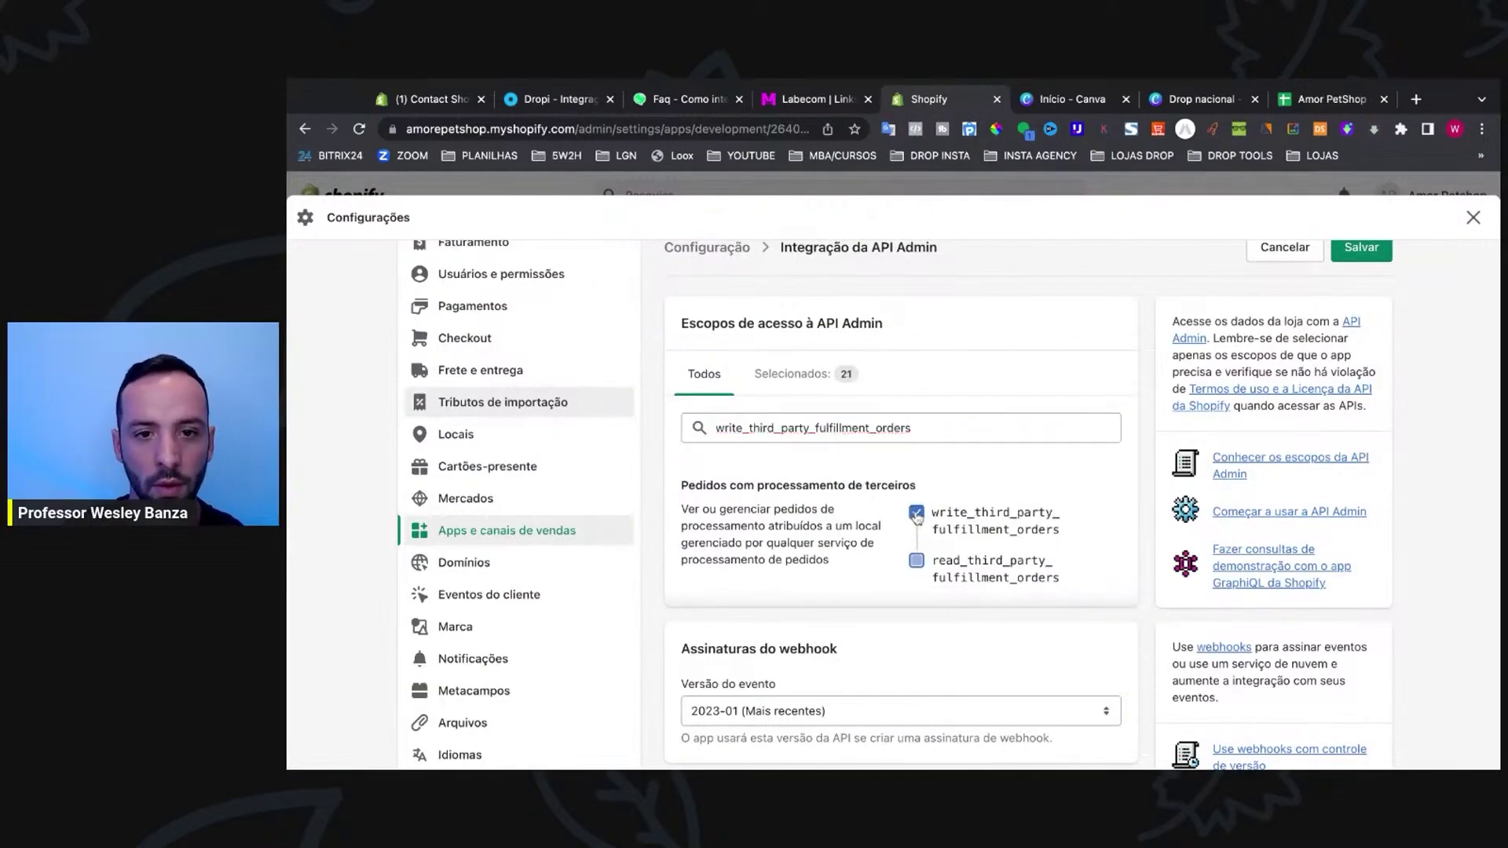
# Step: Check the selected scopes against the Dropi help article, then save the DROPI app's Admin API configuration
pyautogui.tripleClick(892, 378)
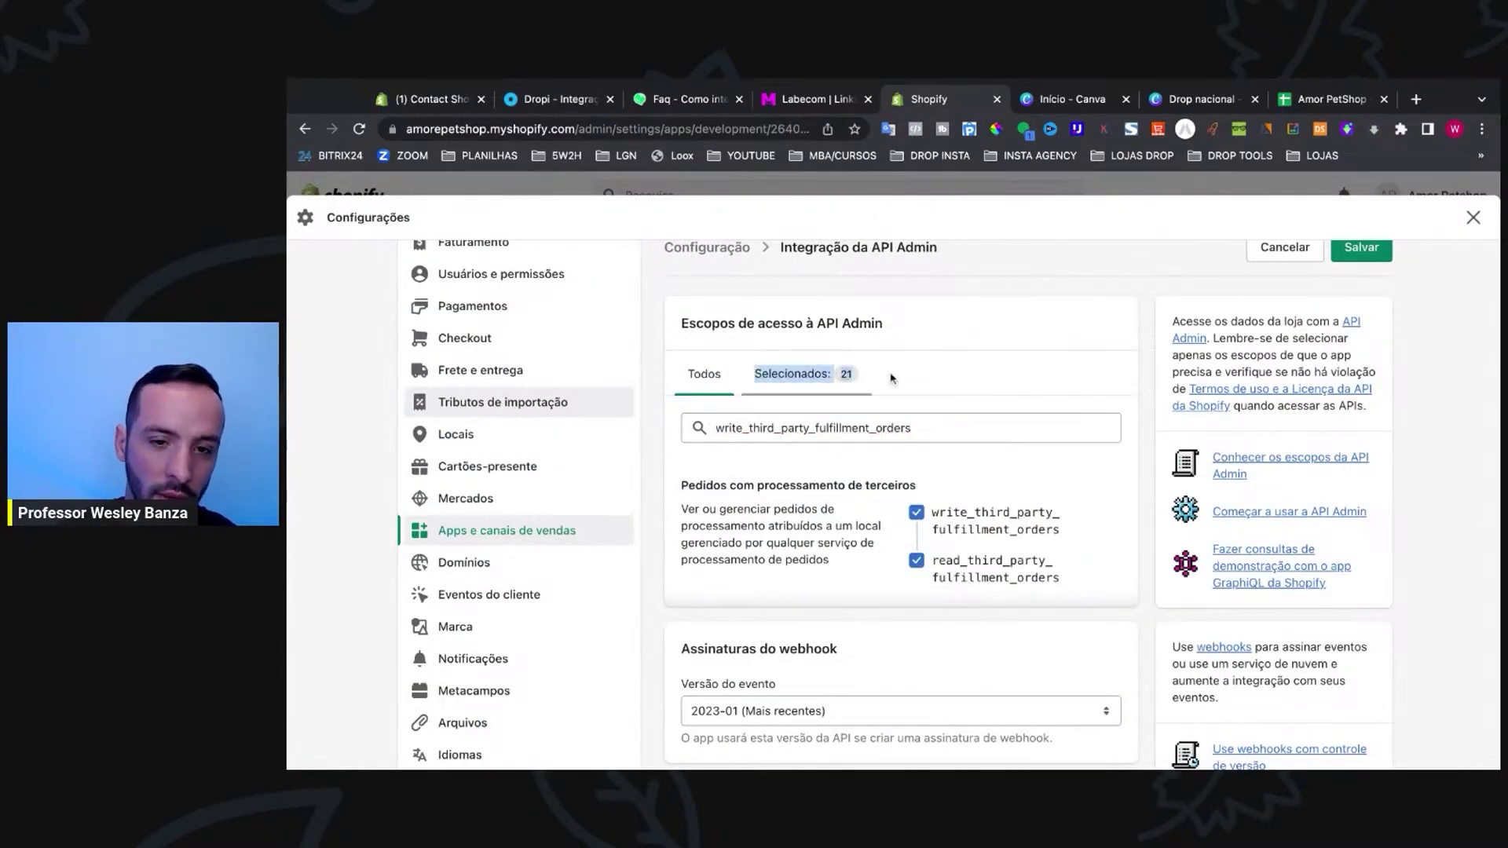
pyautogui.scroll(-3, 843, 483)
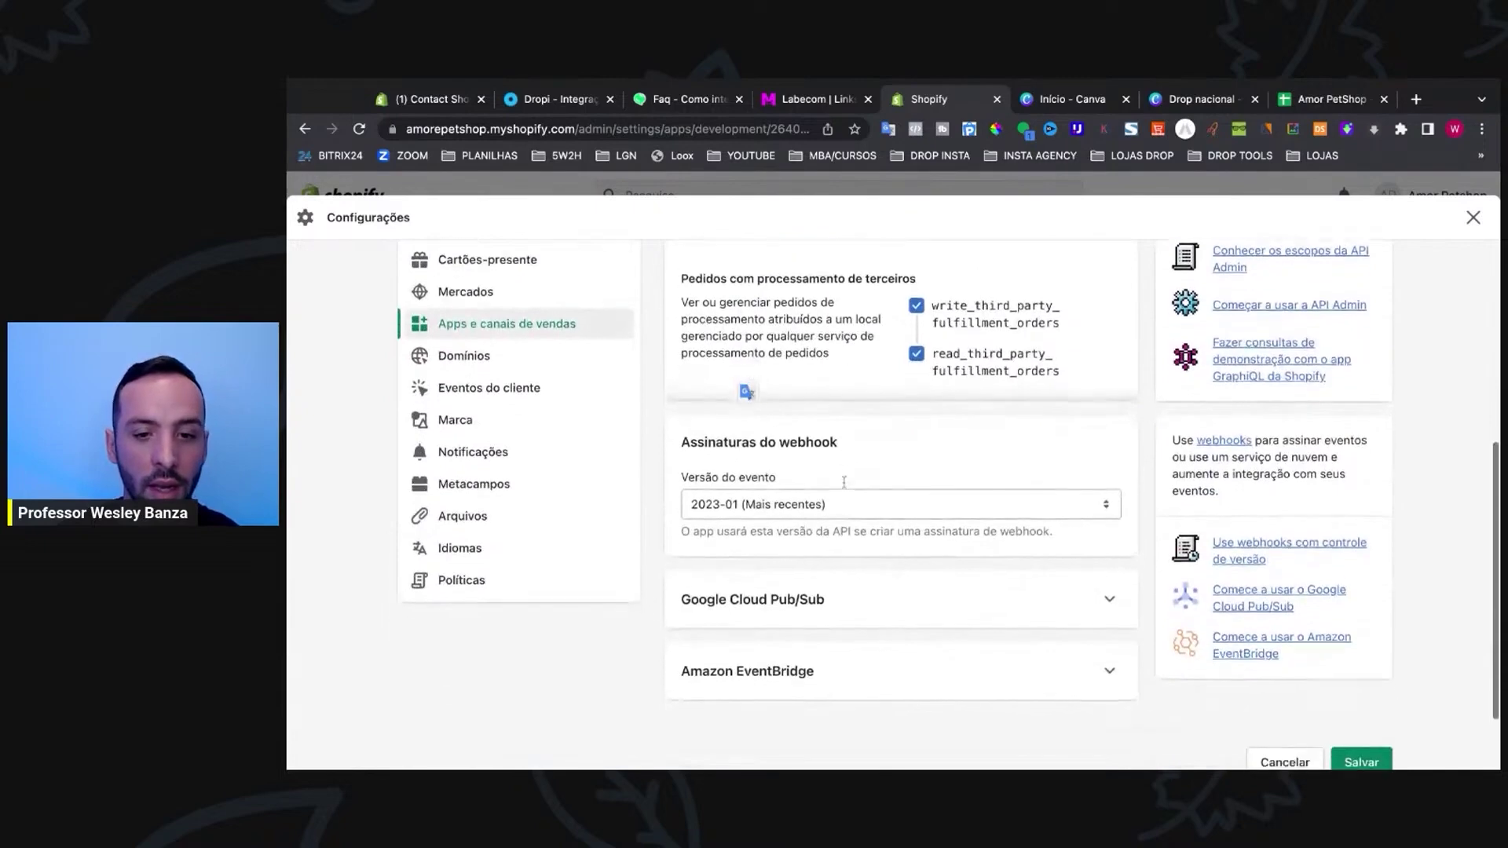
pyautogui.scroll(3, 843, 482)
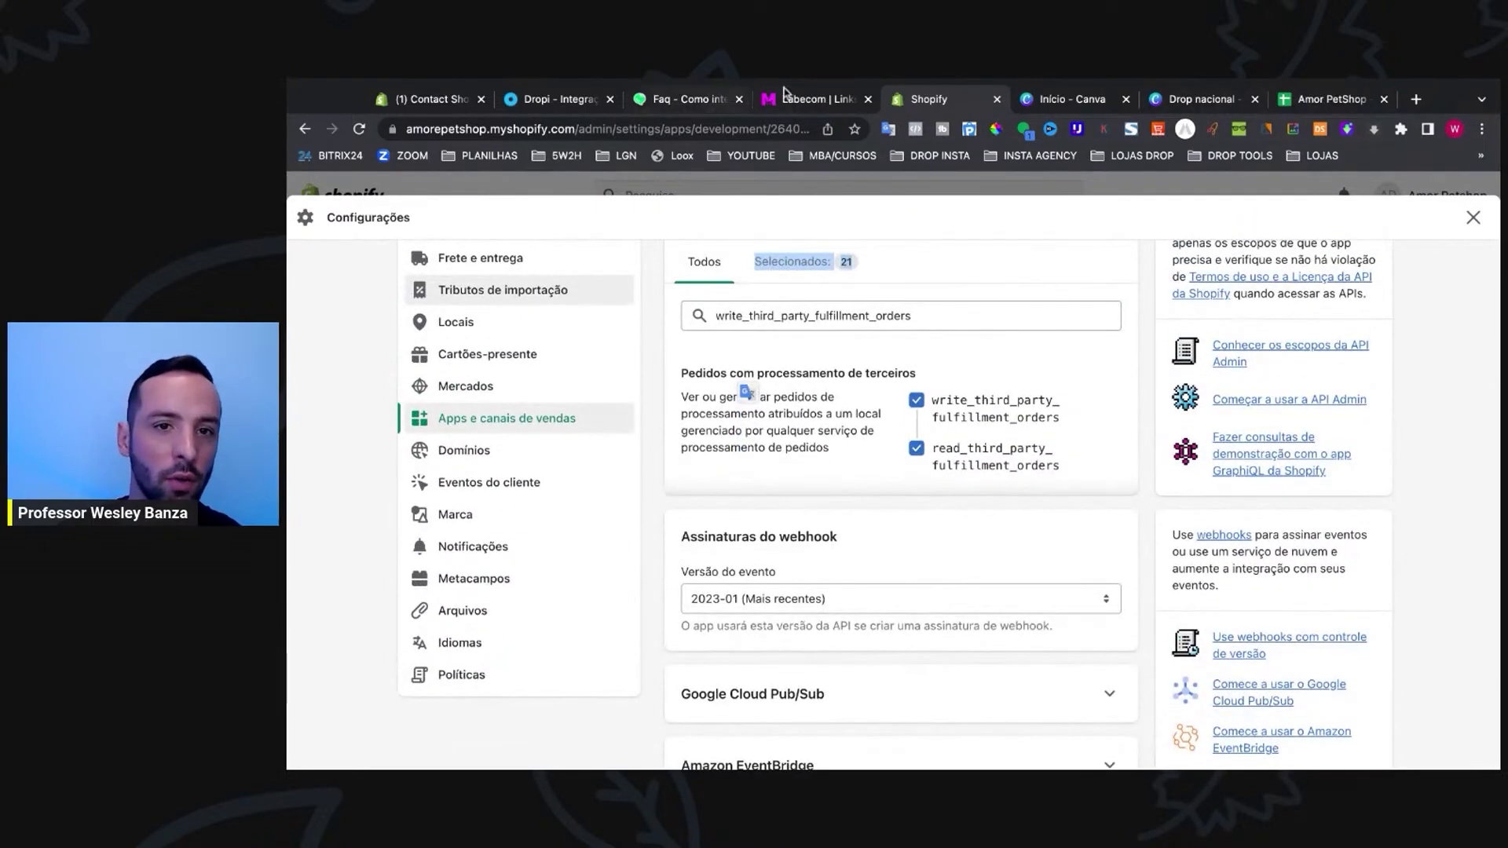
pyautogui.click(695, 100)
pyautogui.scroll(-2, 826, 577)
pyautogui.scroll(-4, 827, 578)
pyautogui.scroll(-10, 934, 684)
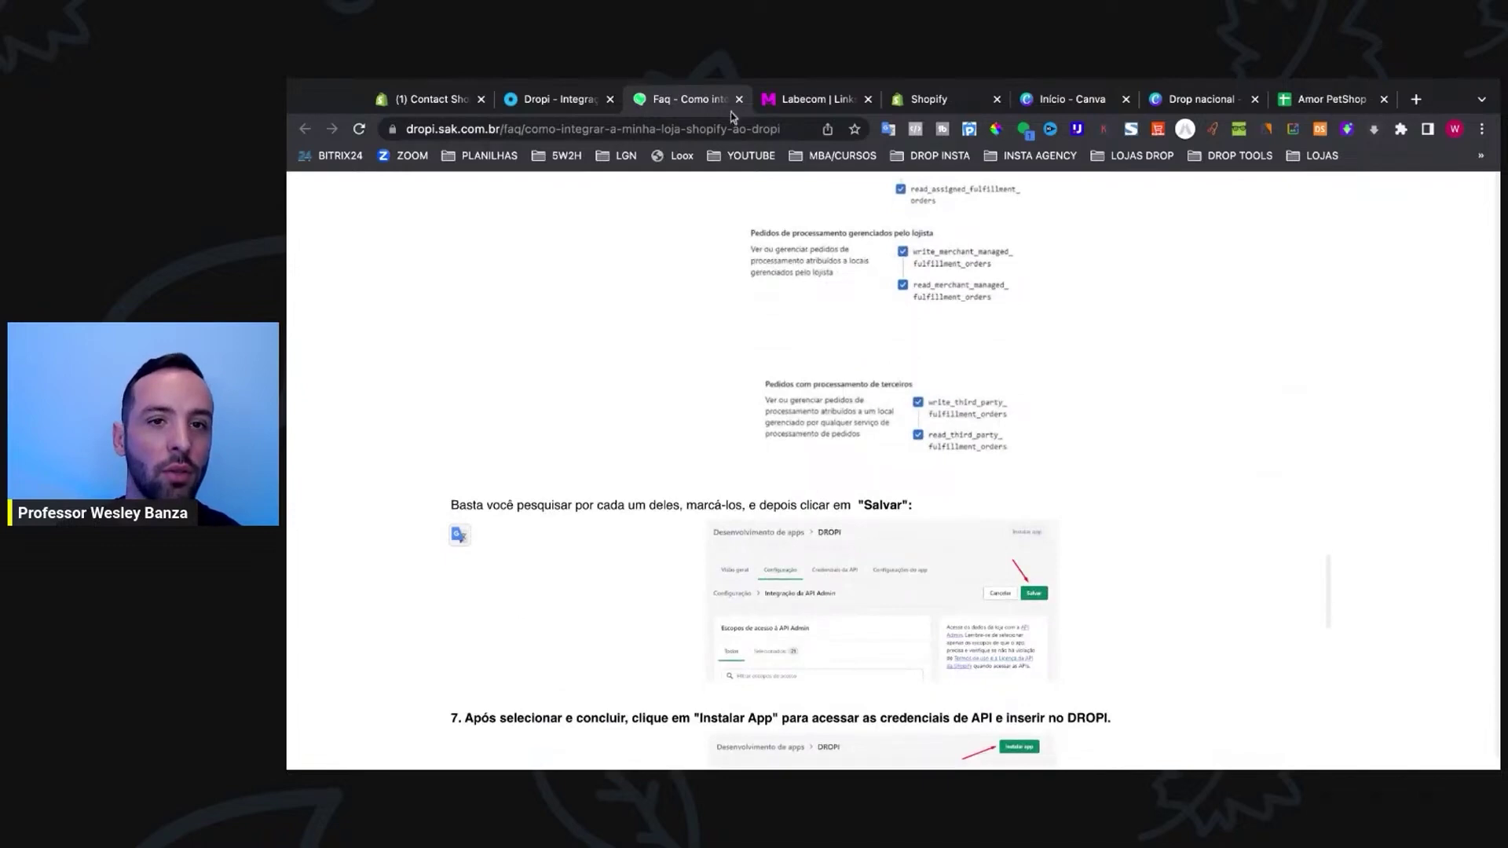
pyautogui.click(951, 103)
pyautogui.scroll(4, 903, 471)
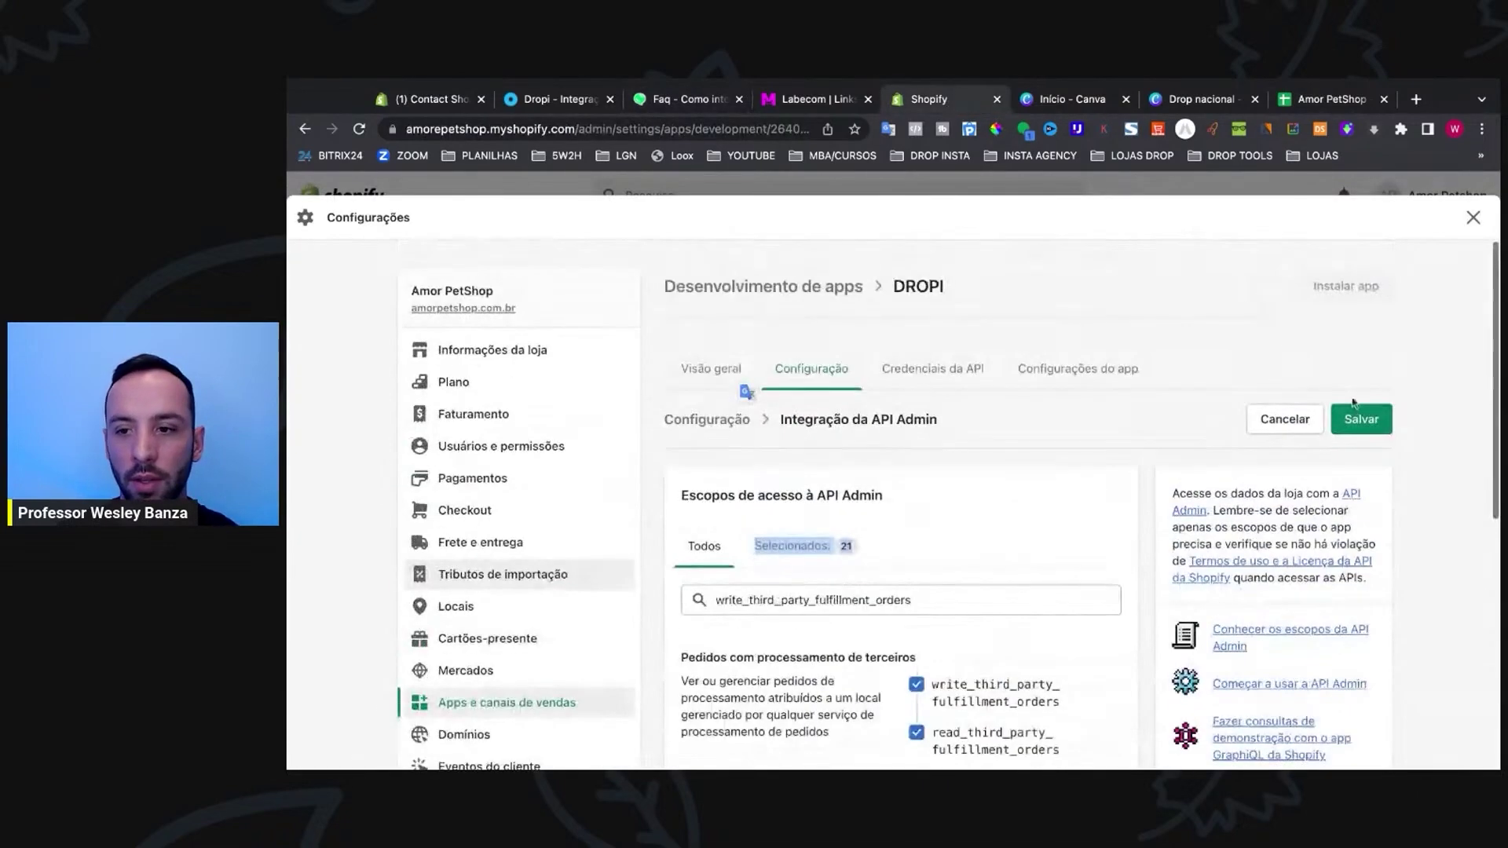
pyautogui.click(1361, 420)
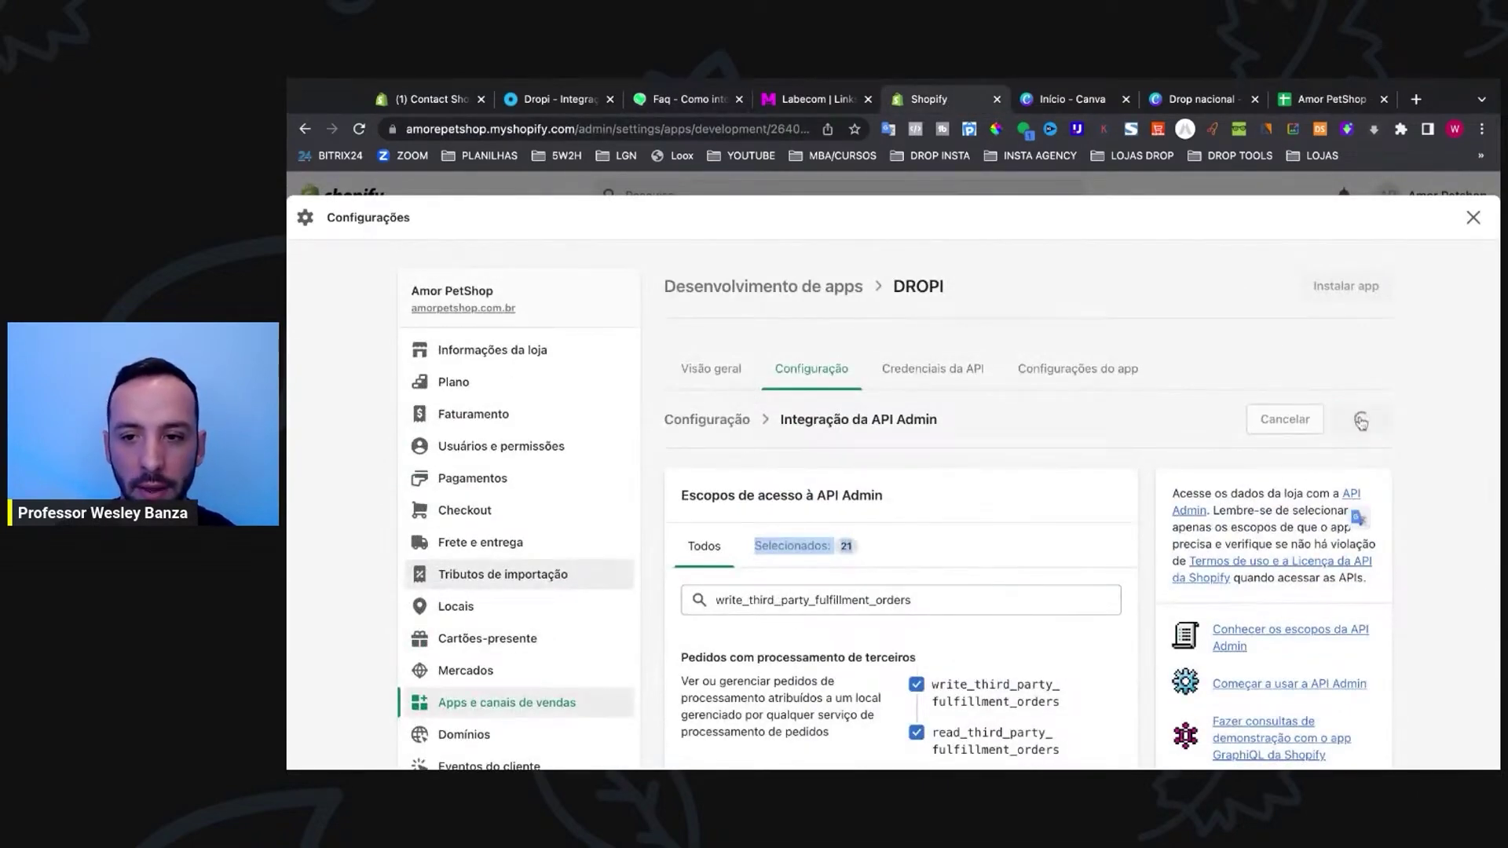
# Step: Read the help article's installation instructions, then install the DROPI custom app from its API credentials page in Shopify
pyautogui.scroll(-5, 1049, 542)
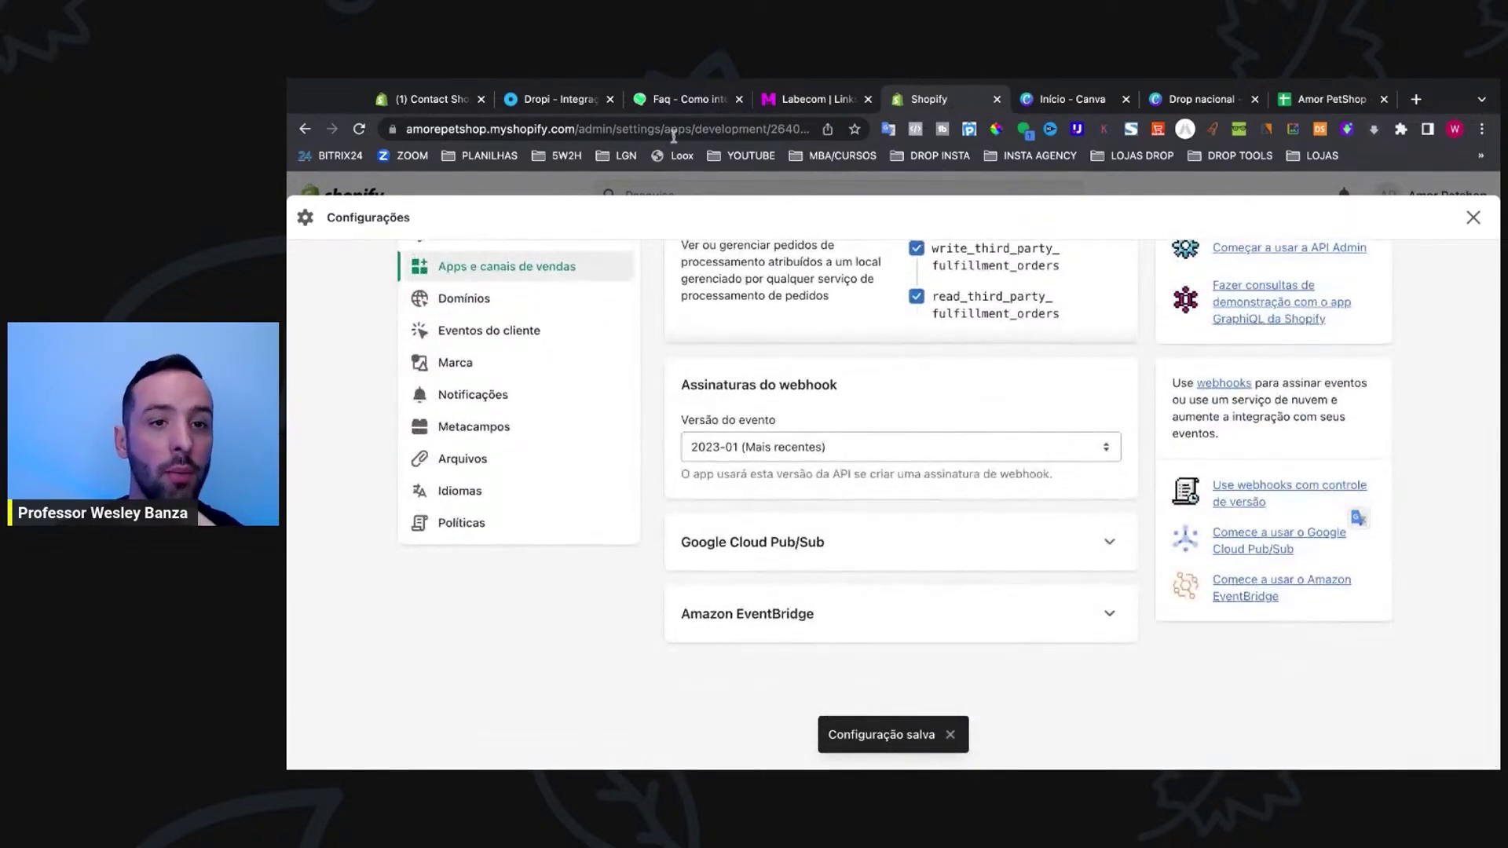
pyautogui.click(683, 100)
pyautogui.scroll(-2, 764, 603)
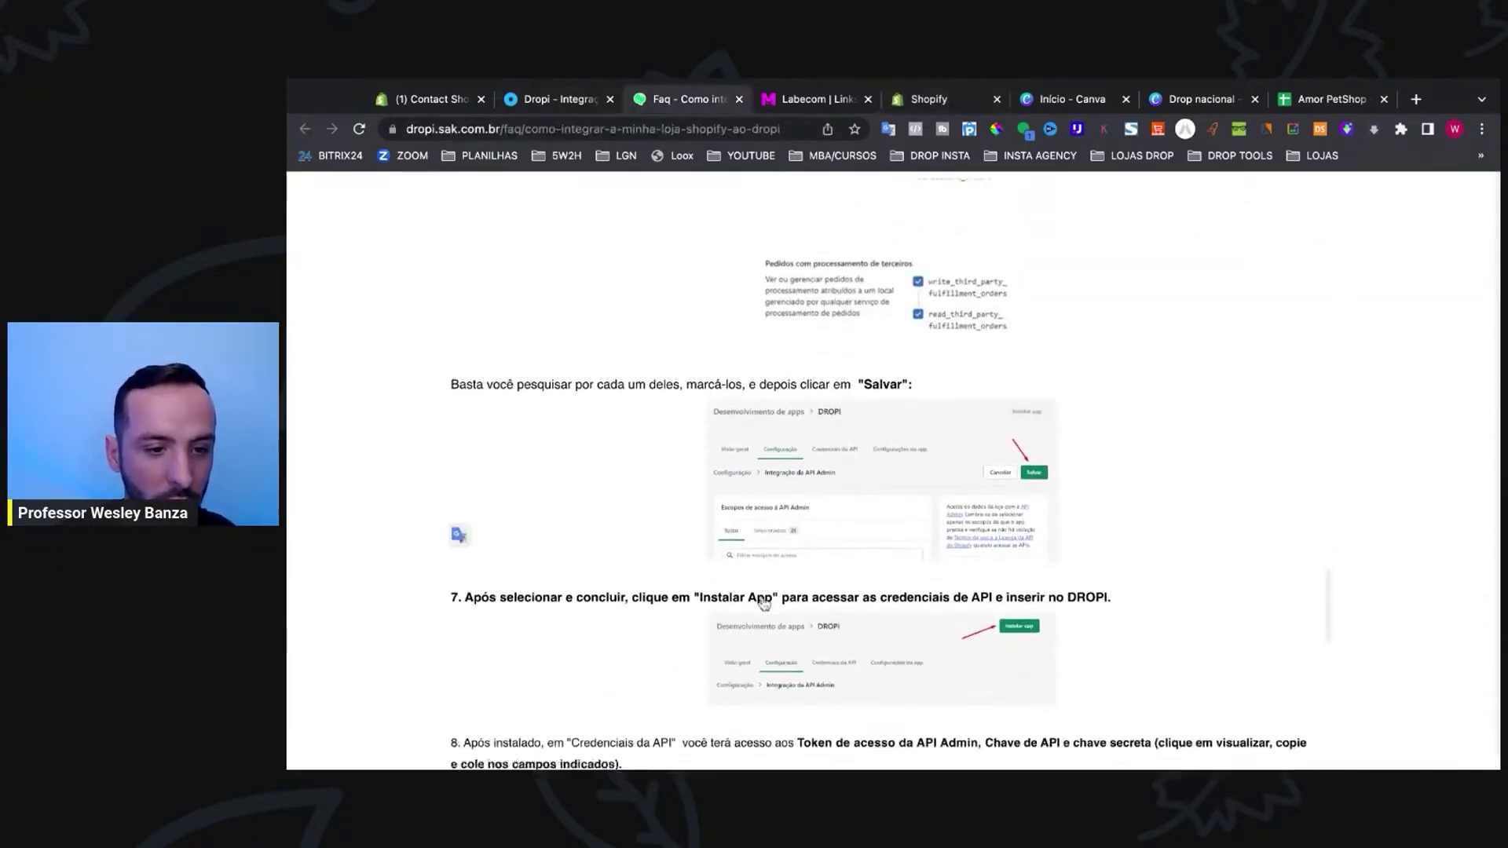
pyautogui.scroll(-2, 764, 604)
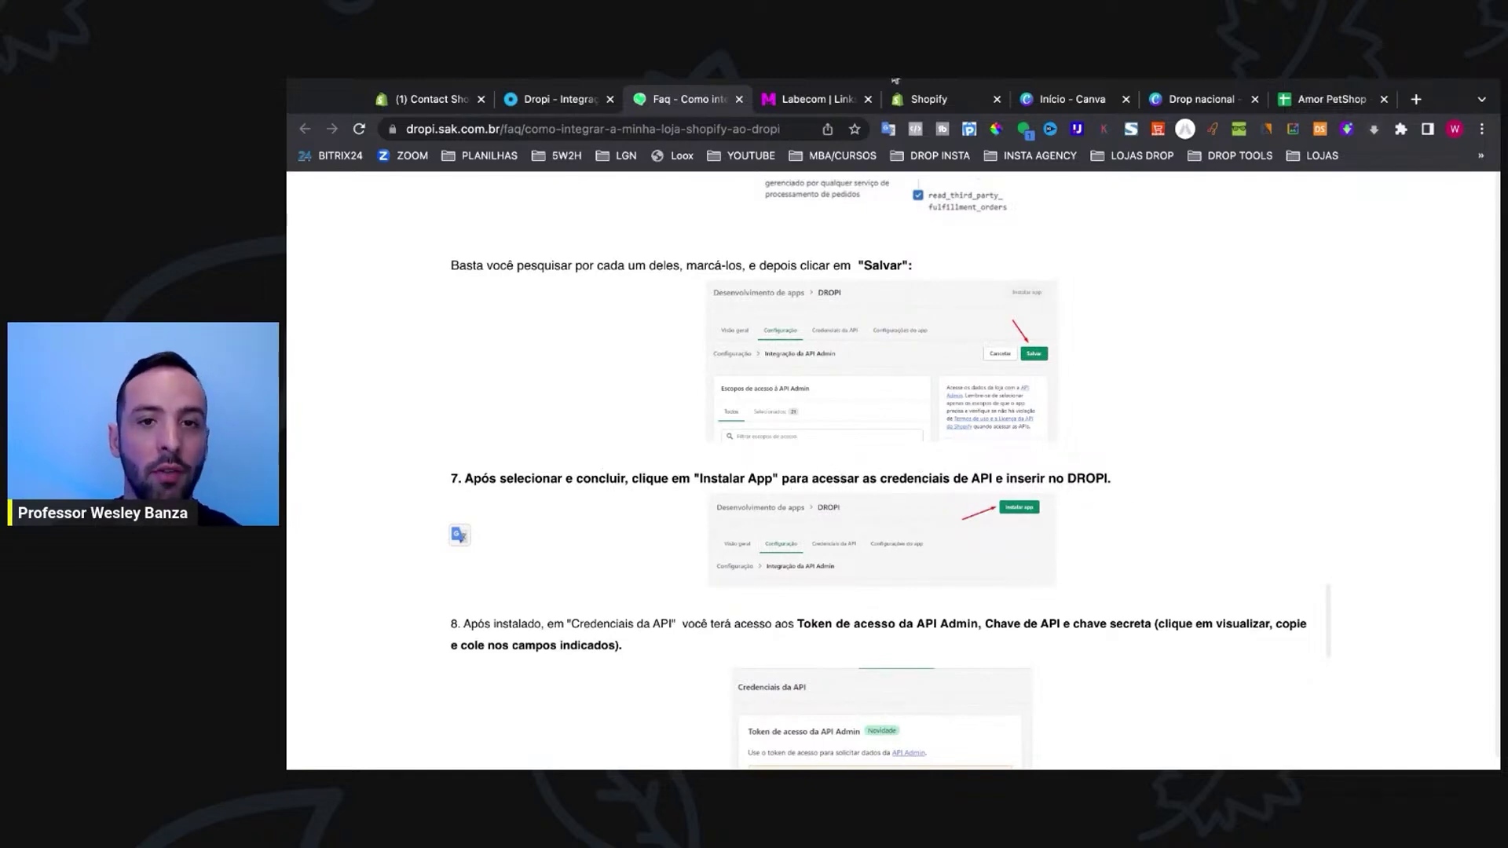
pyautogui.click(929, 99)
pyautogui.scroll(-2, 1208, 367)
pyautogui.scroll(10, 954, 428)
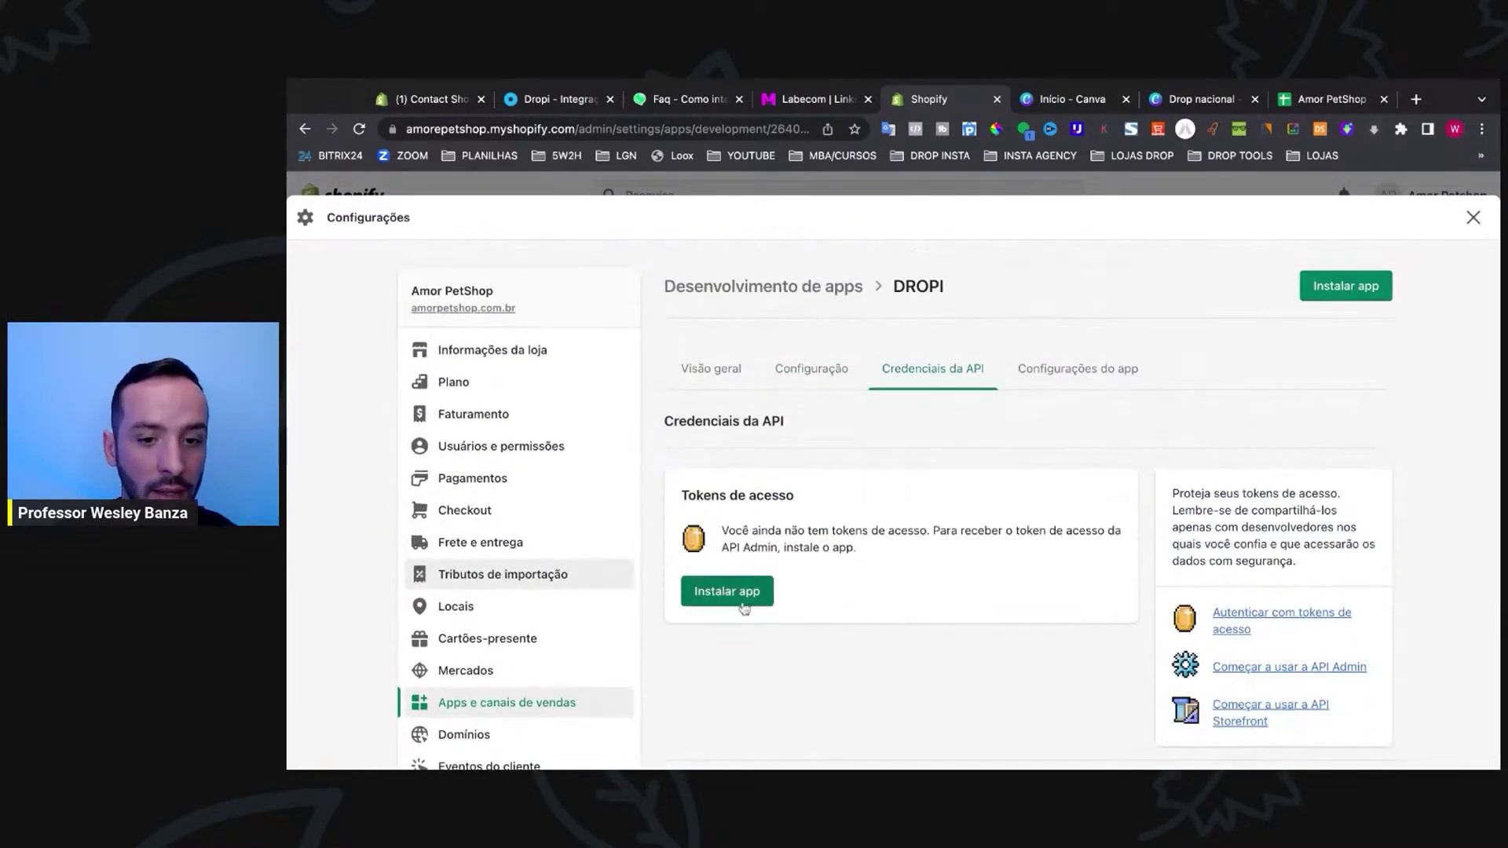
pyautogui.click(736, 601)
pyautogui.click(1123, 585)
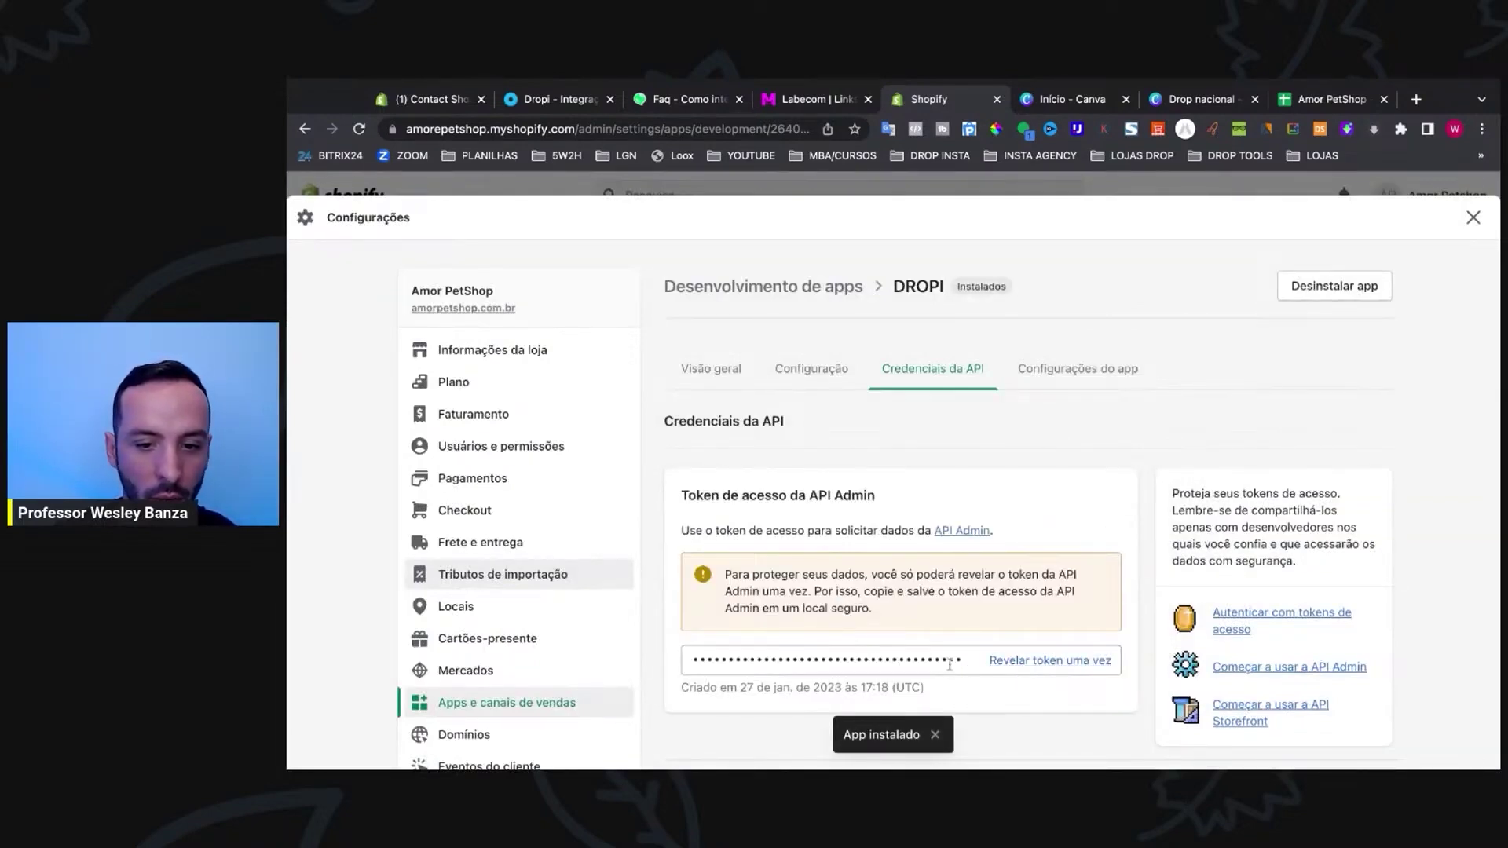
# Step: Compare the Admin API token field with Dropi's connection form and read the help article's instructions for copying the credentials
pyautogui.moveTo(961, 661); pyautogui.dragTo(707, 660)
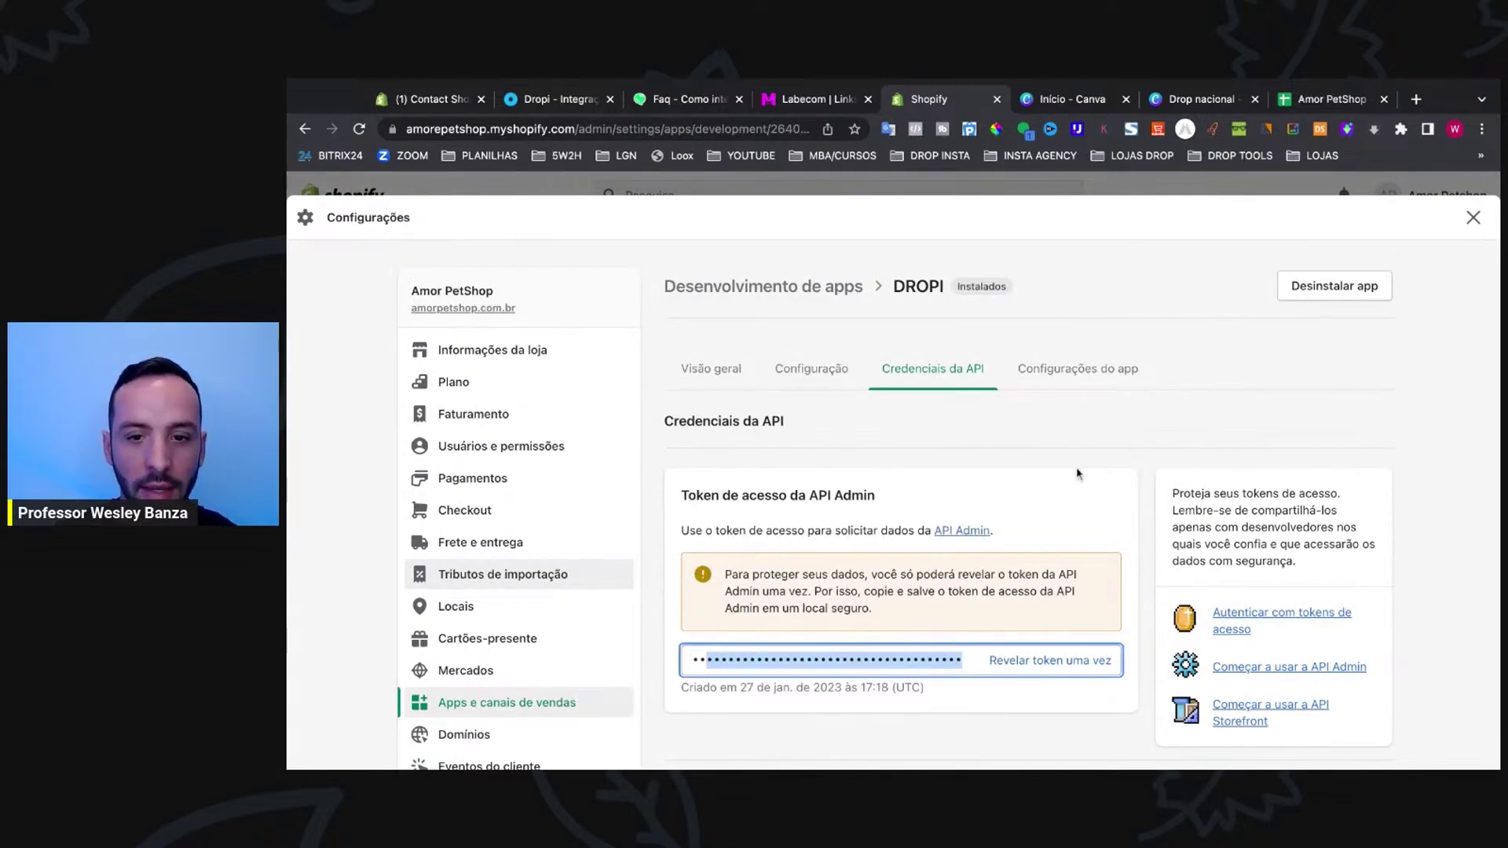
pyautogui.press('super+2')
pyautogui.click(719, 573)
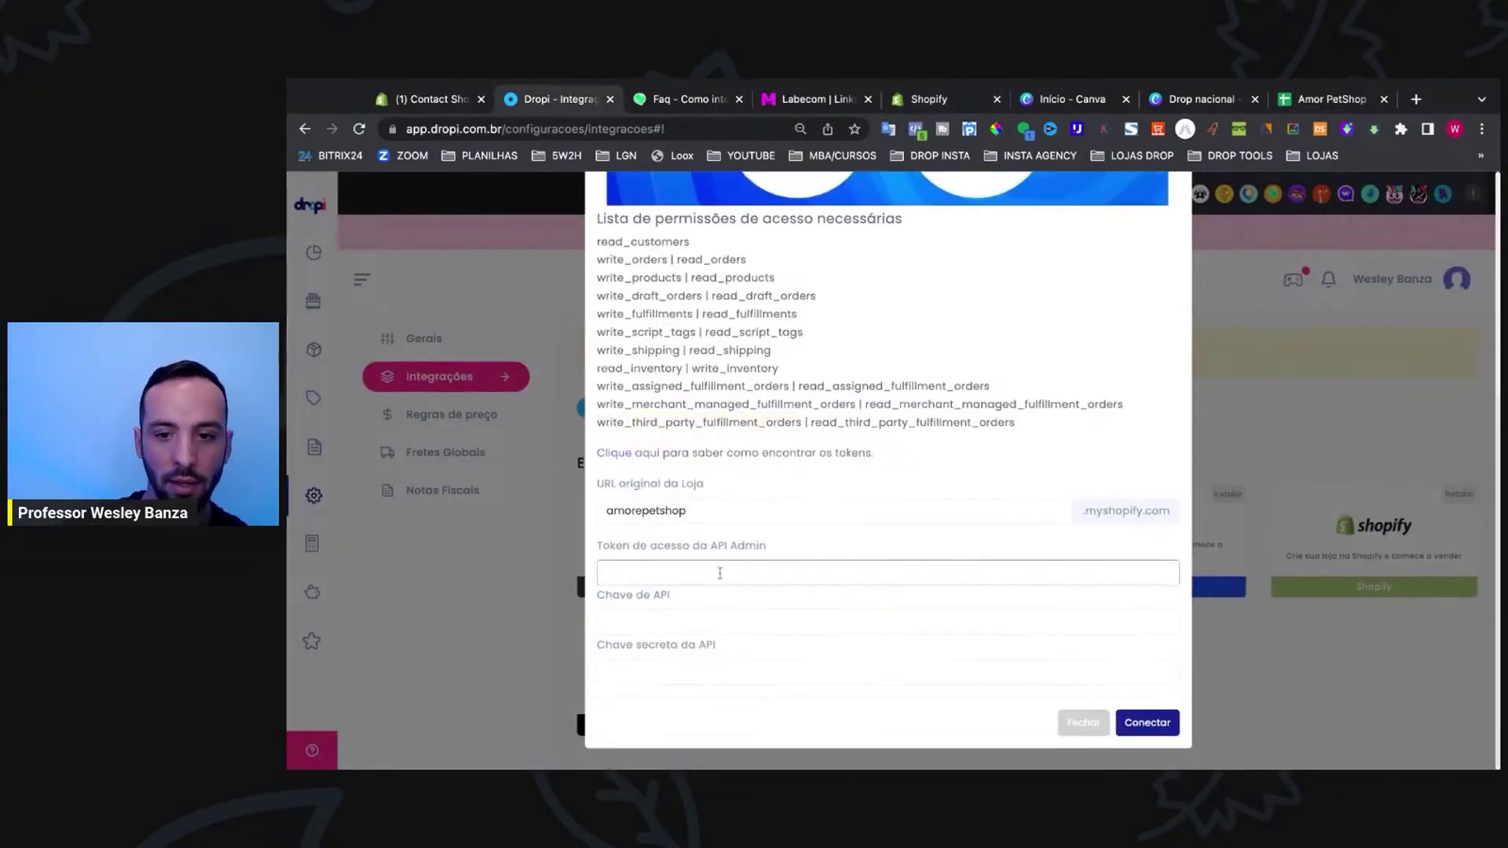
pyautogui.press('super+3')
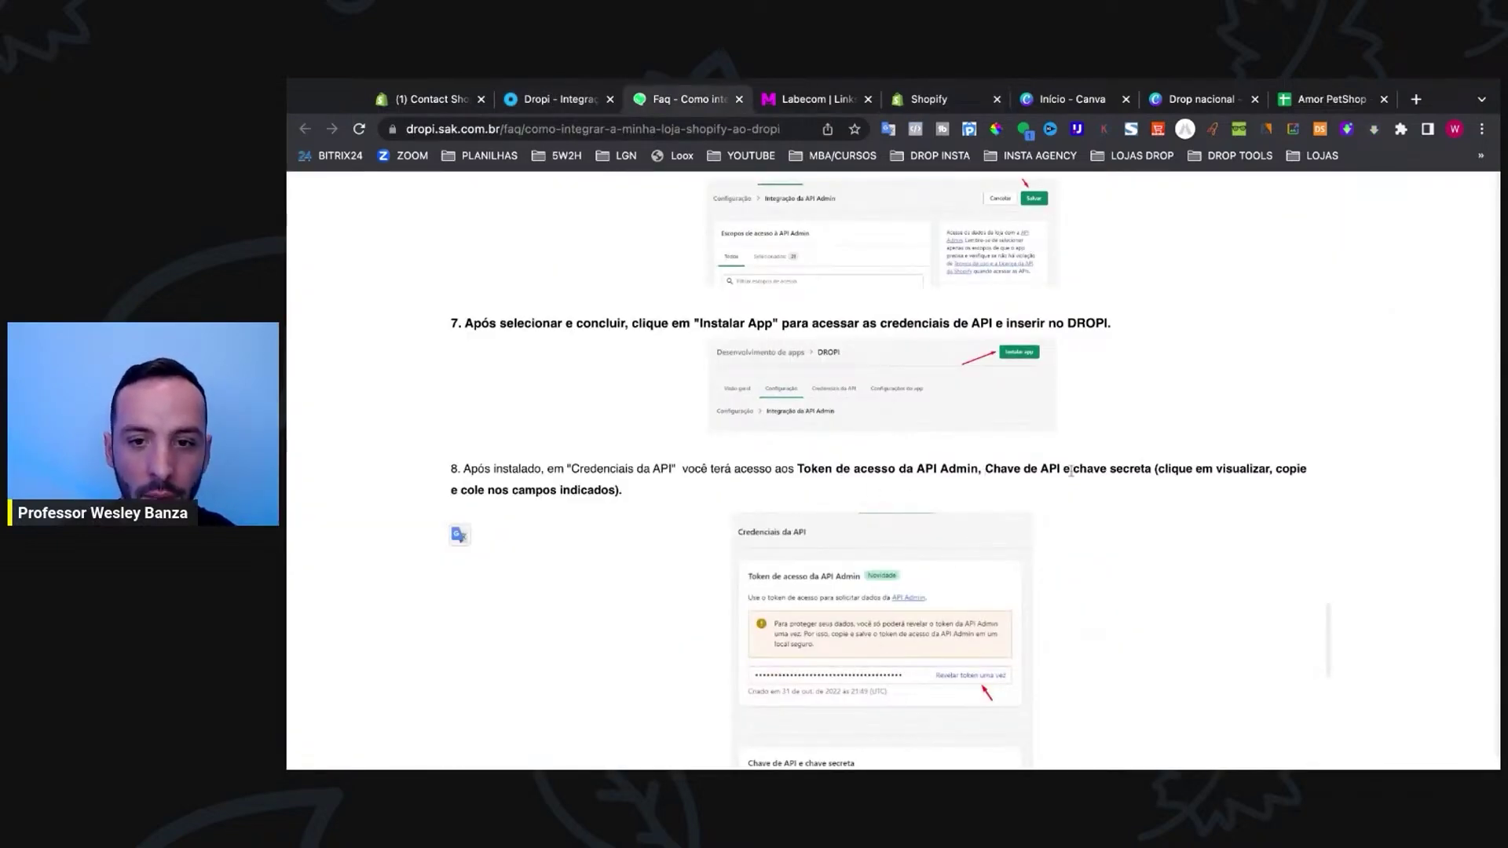
pyautogui.scroll(-3, 1177, 538)
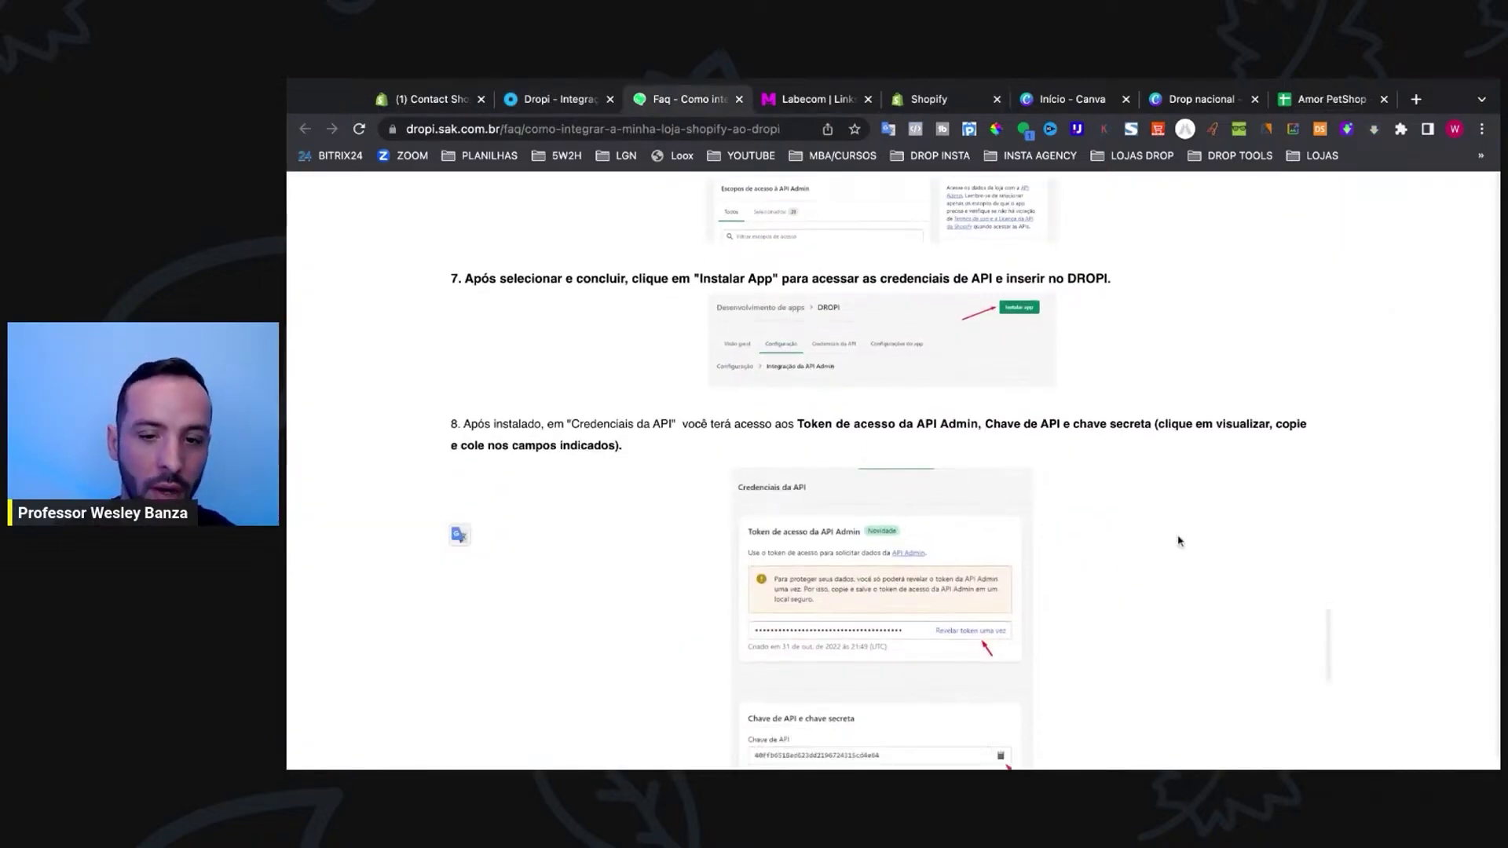
pyautogui.scroll(-2, 1209, 581)
pyautogui.scroll(-6, 852, 632)
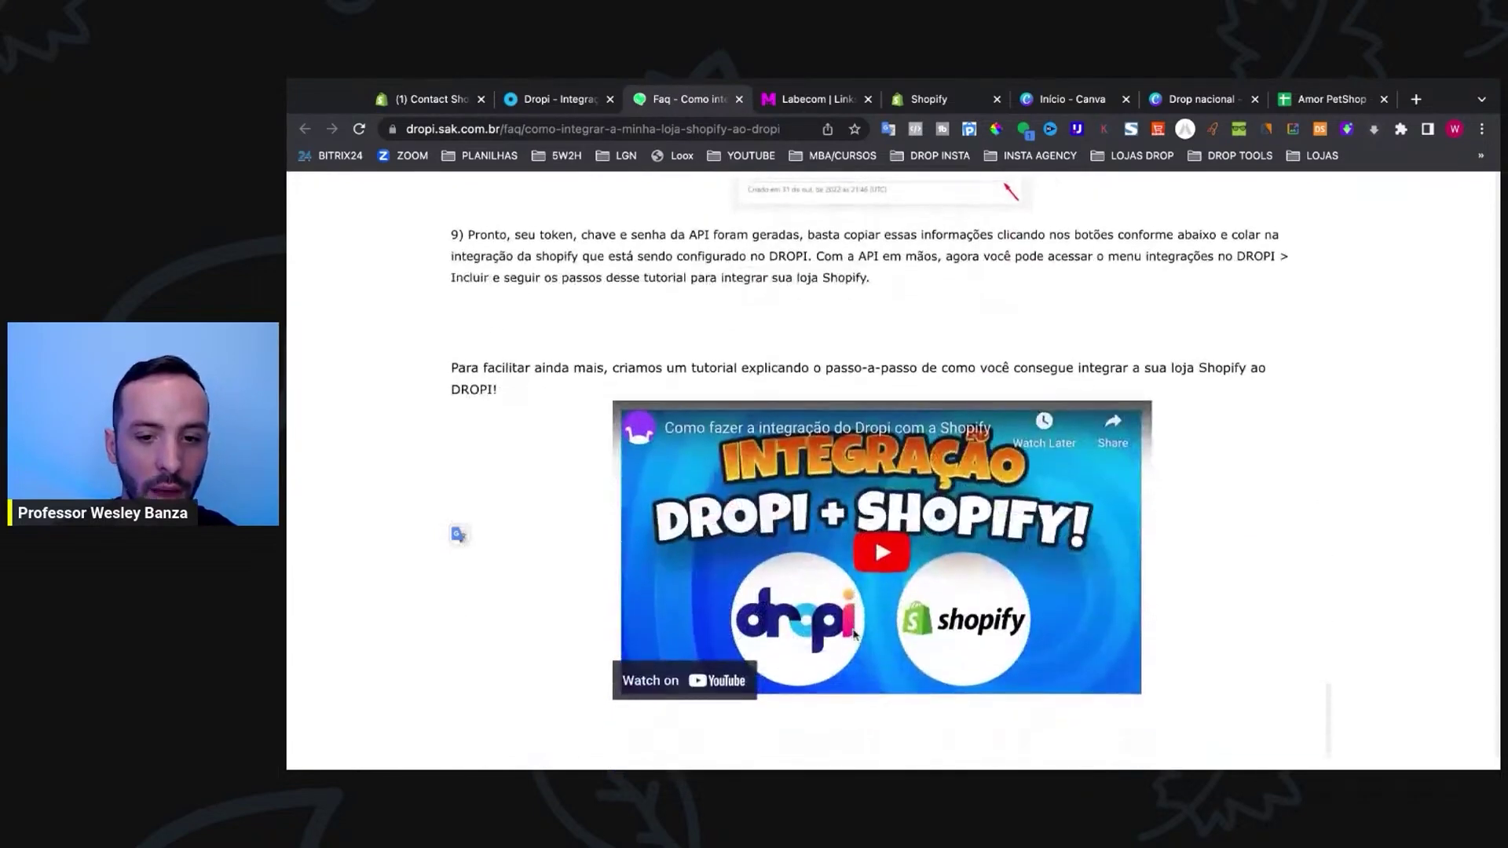
pyautogui.scroll(10, 853, 633)
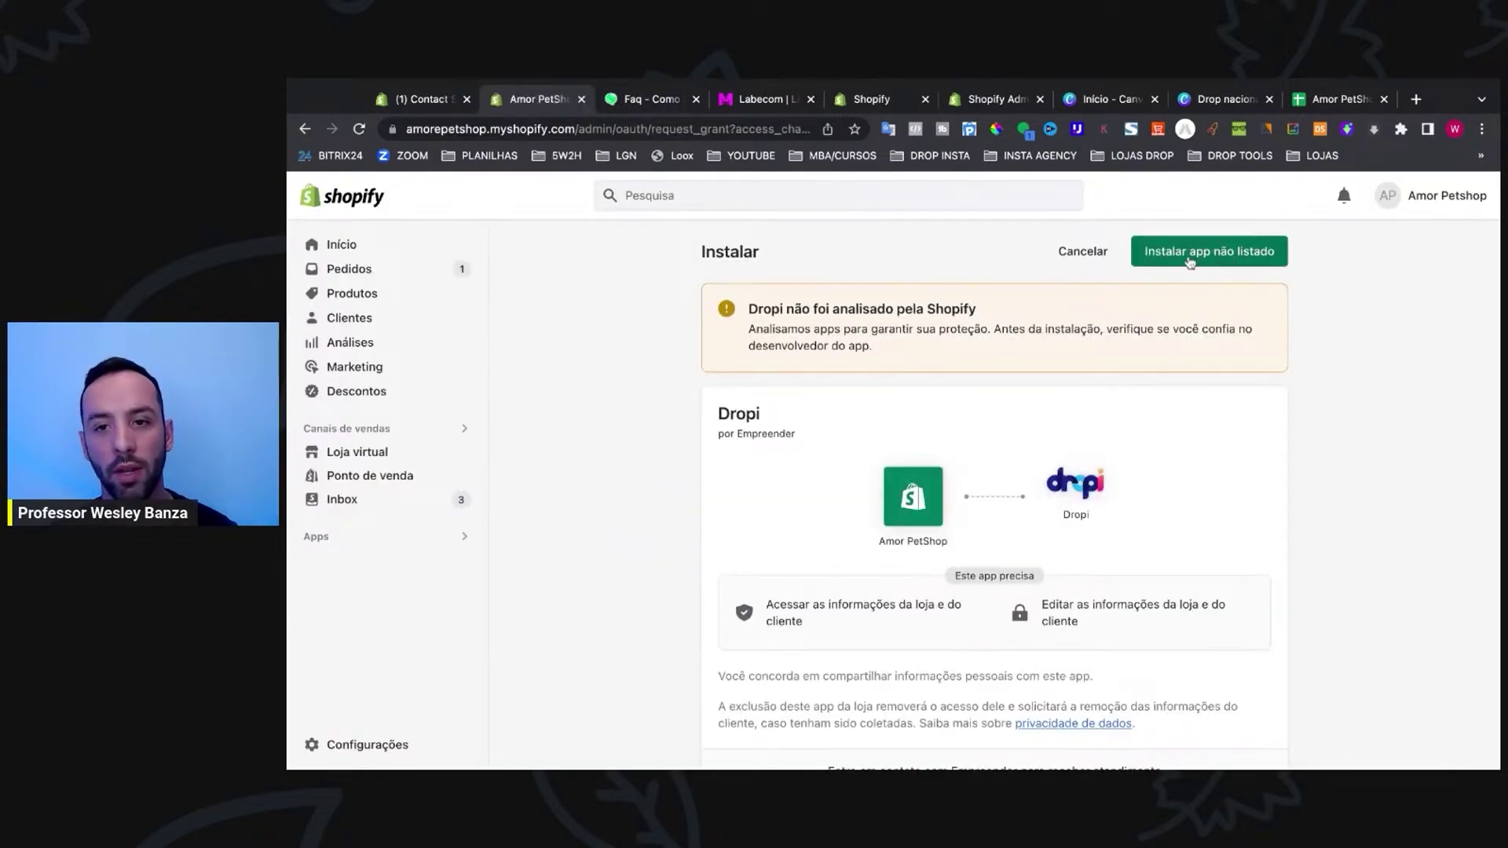
# Step: Review the access requested by the unlisted Dropi app and approve its installation on the Amor PetShop store
pyautogui.scroll(-3, 1170, 597)
pyautogui.scroll(-2, 1168, 591)
pyautogui.scroll(4, 1168, 591)
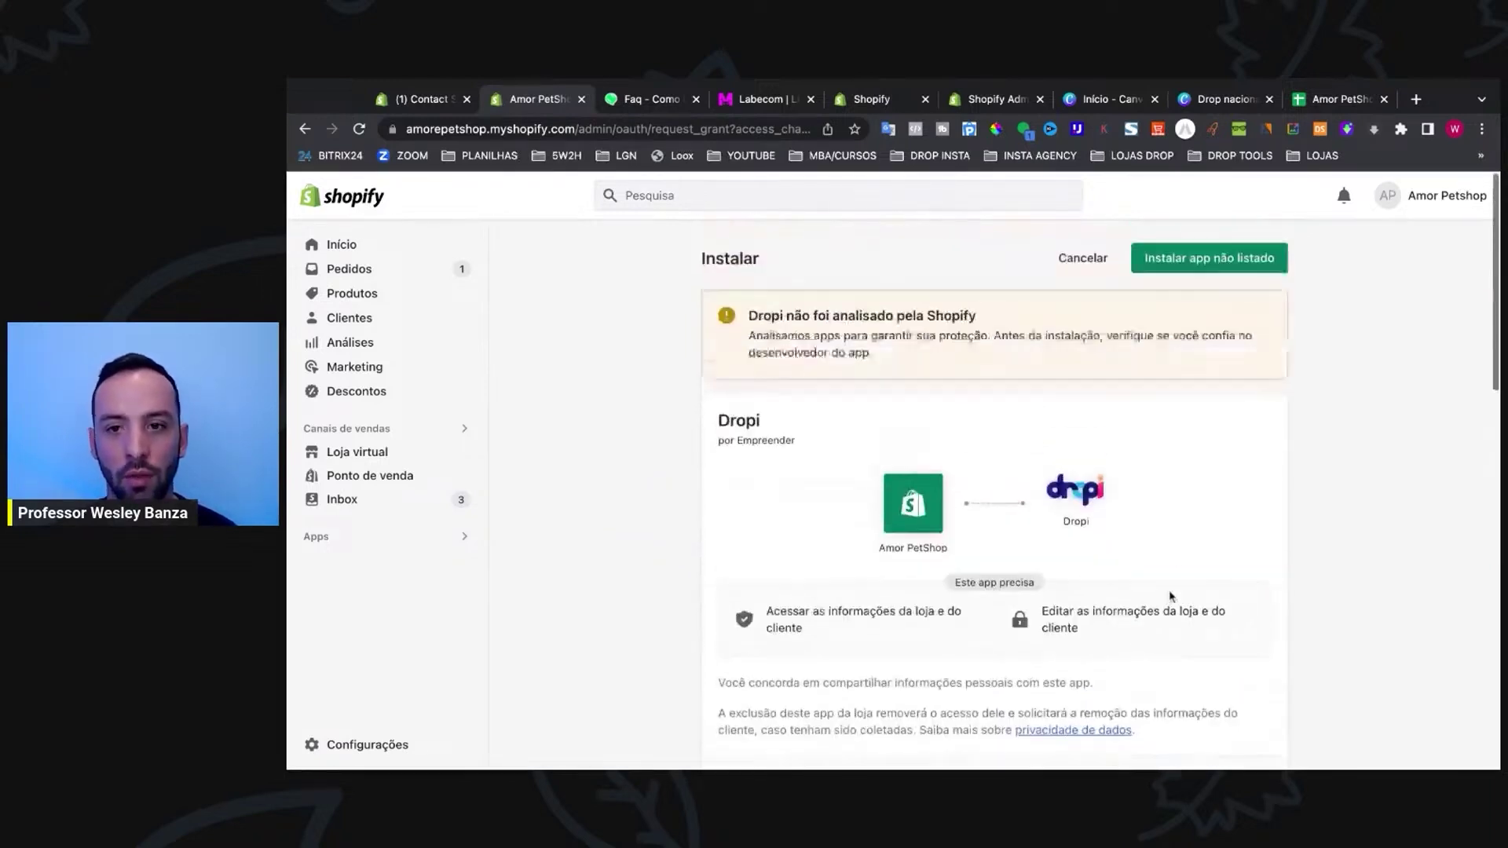
pyautogui.click(1220, 257)
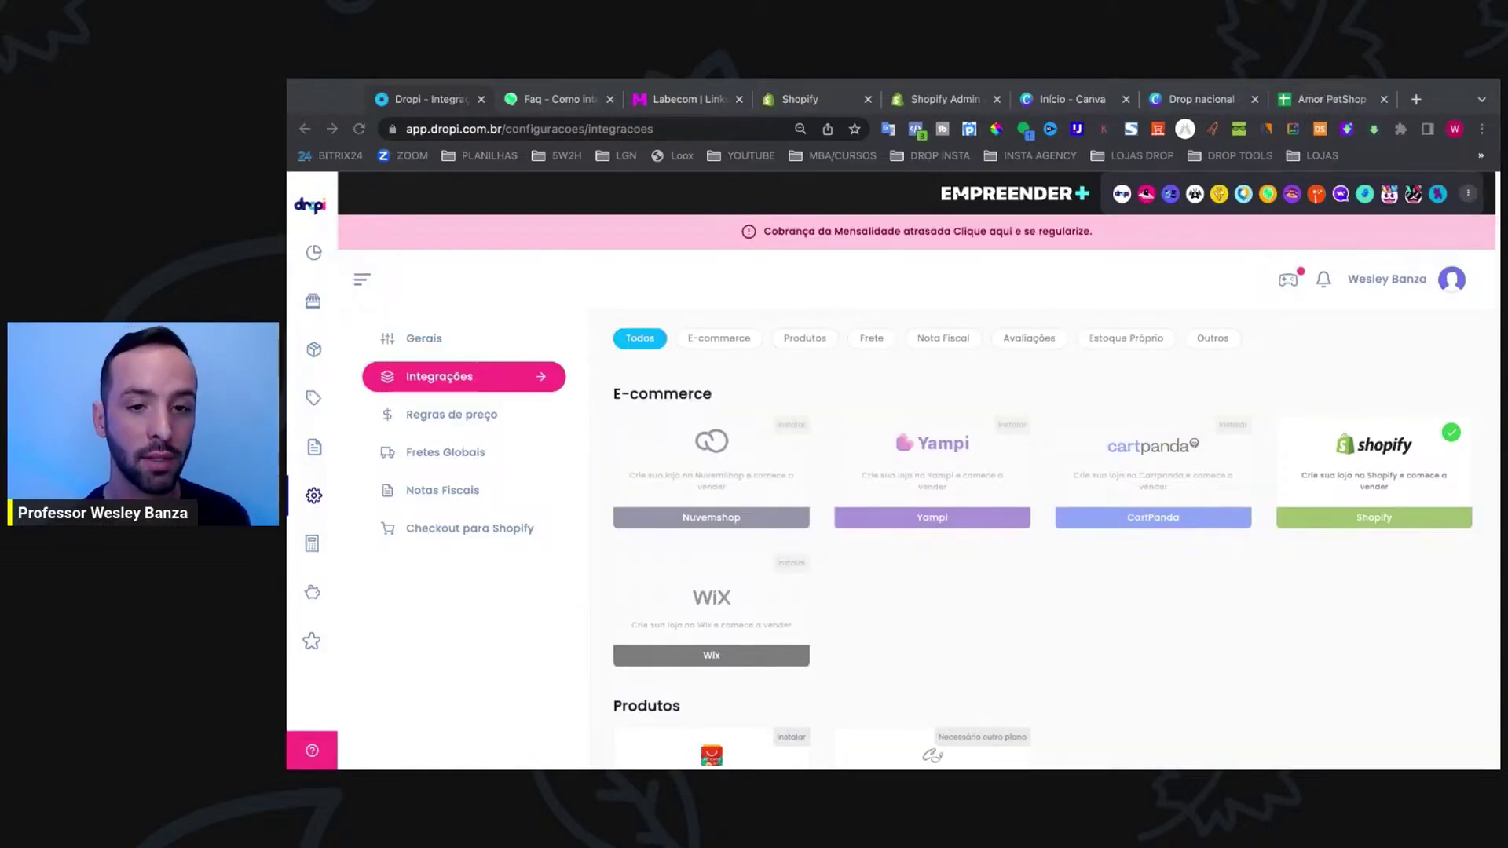
pyautogui.click(363, 276)
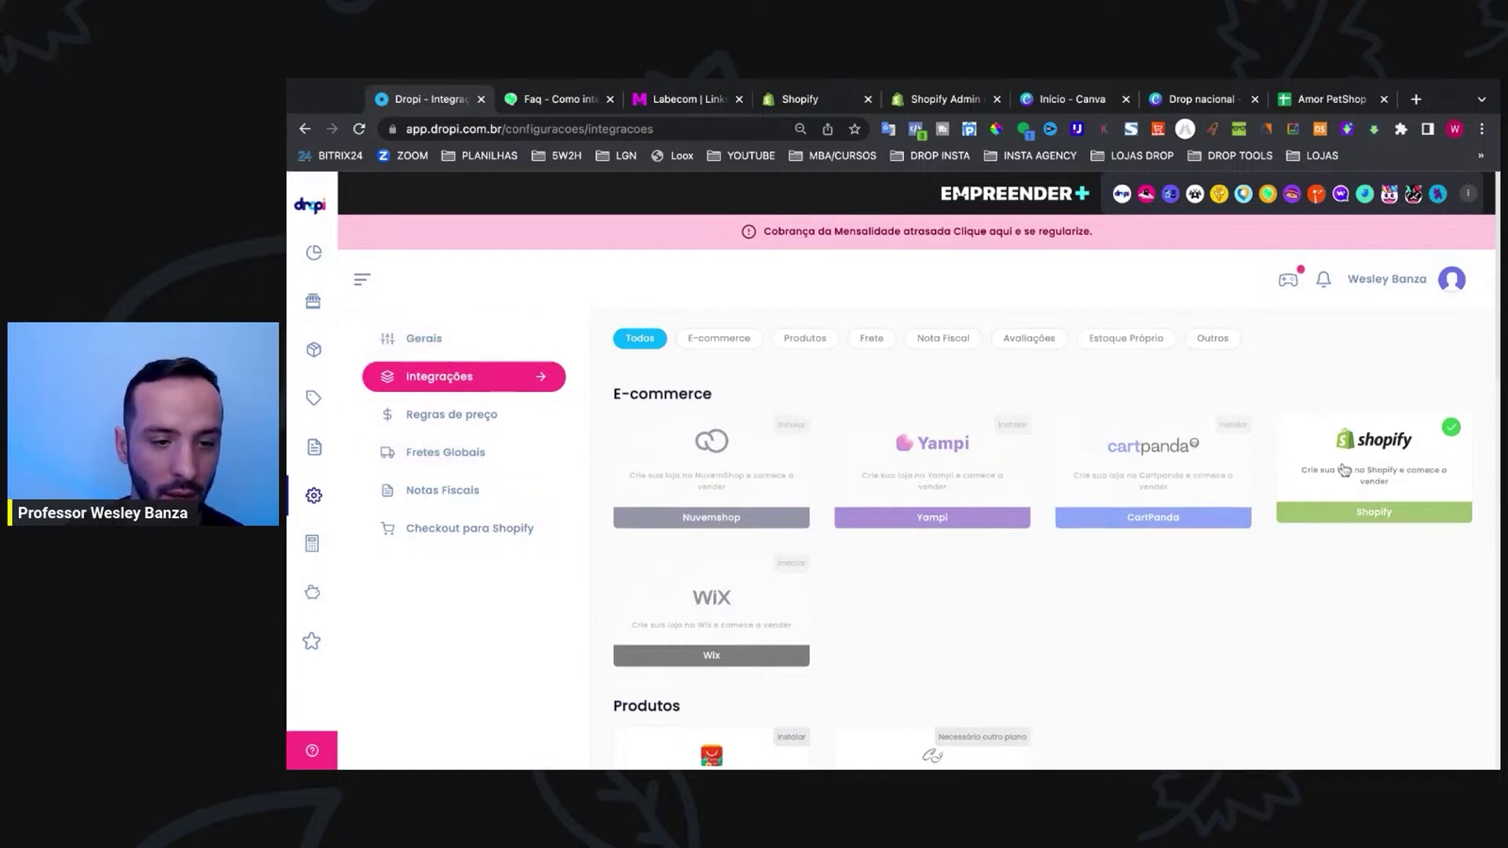
# Step: In Dropi's general settings, enable displaying each product's average star rating in the store and the date on reviews
pyautogui.click(439, 342)
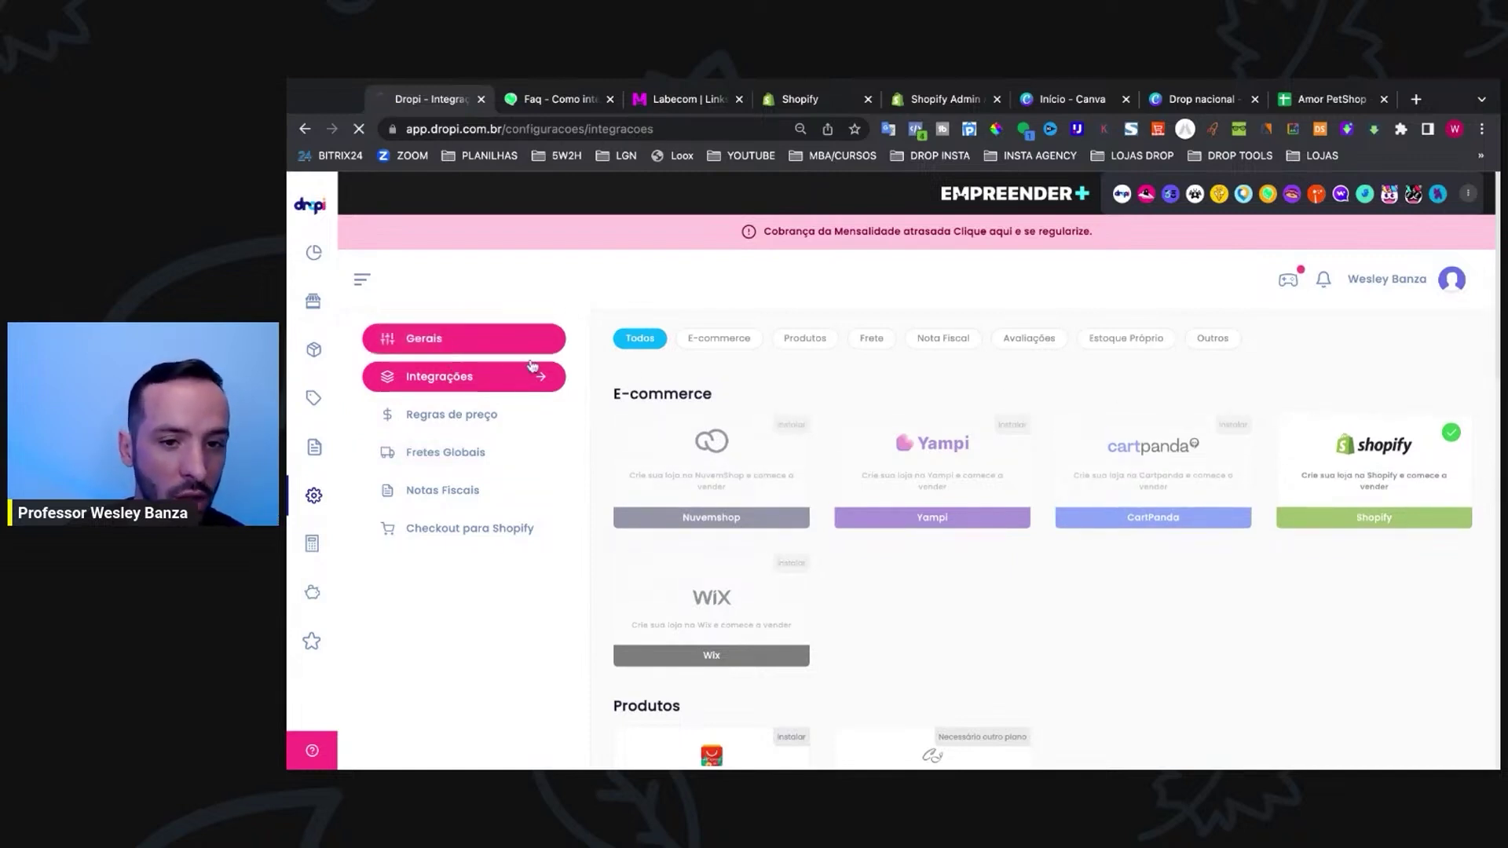
pyautogui.scroll(-5, 1084, 454)
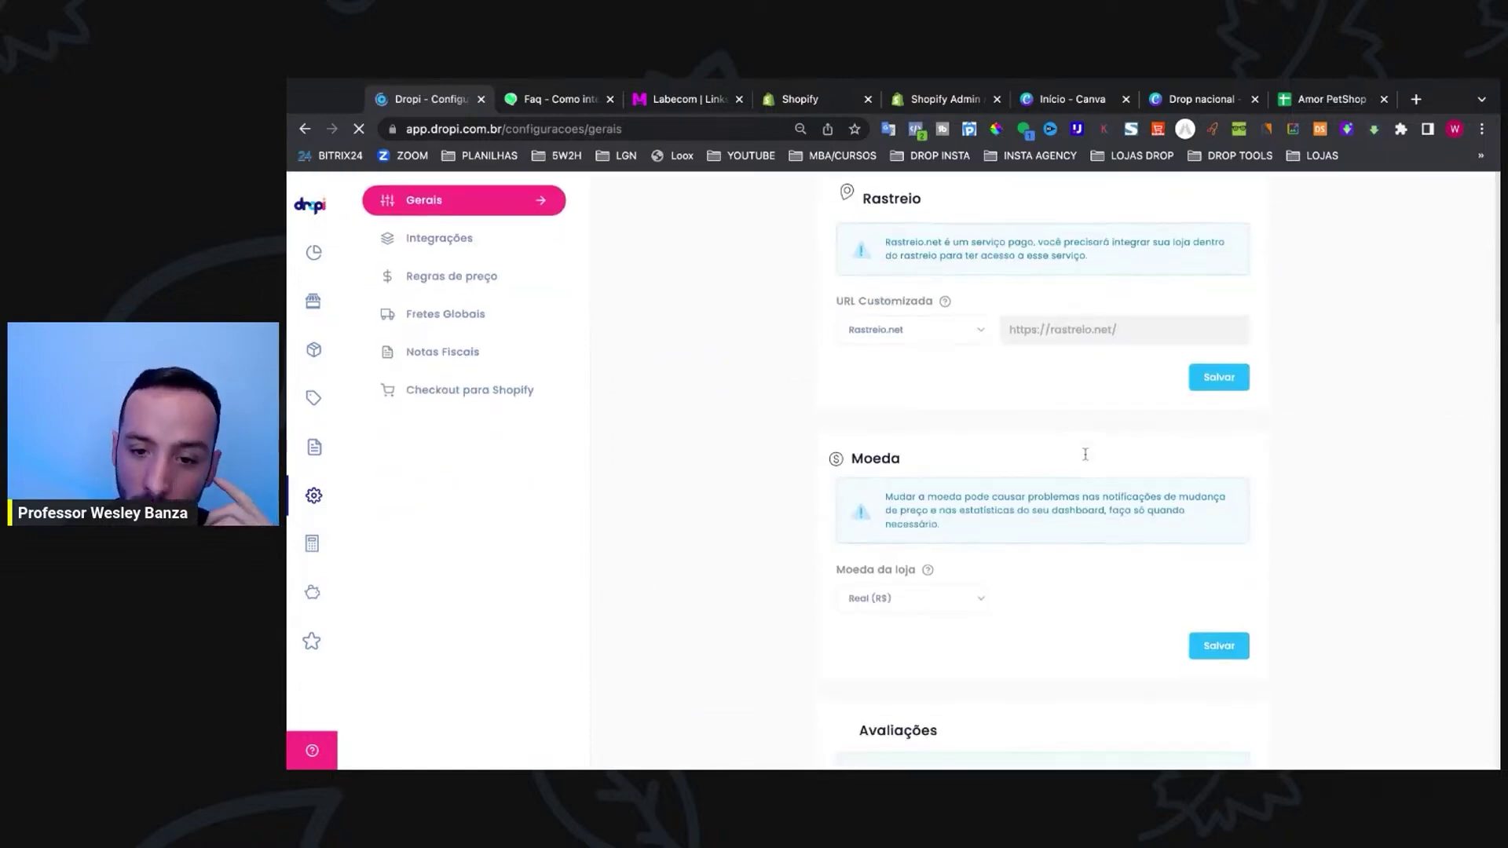
pyautogui.scroll(-3, 1062, 582)
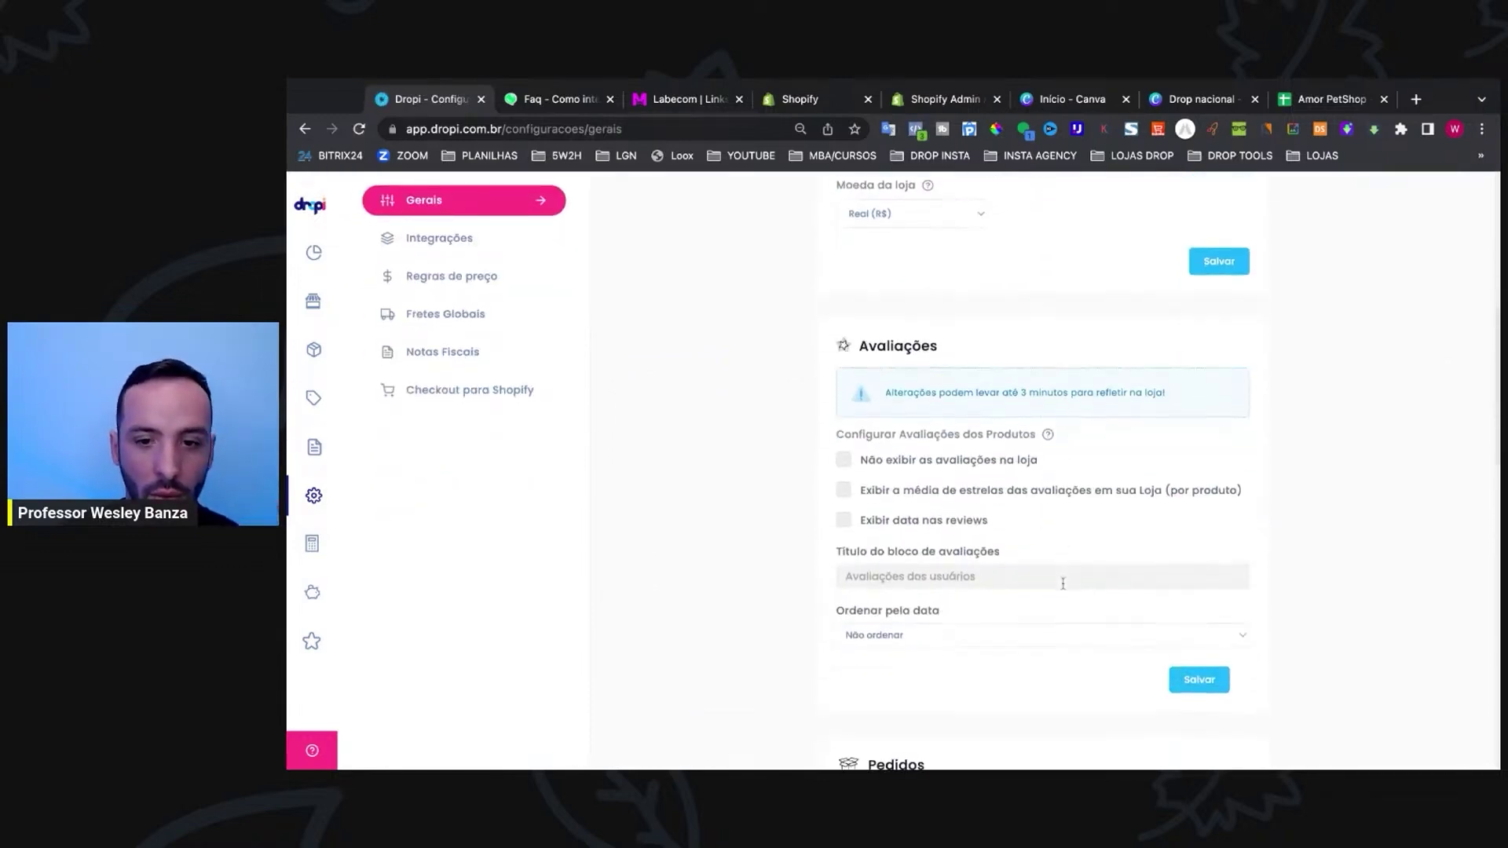
pyautogui.scroll(-2, 1063, 582)
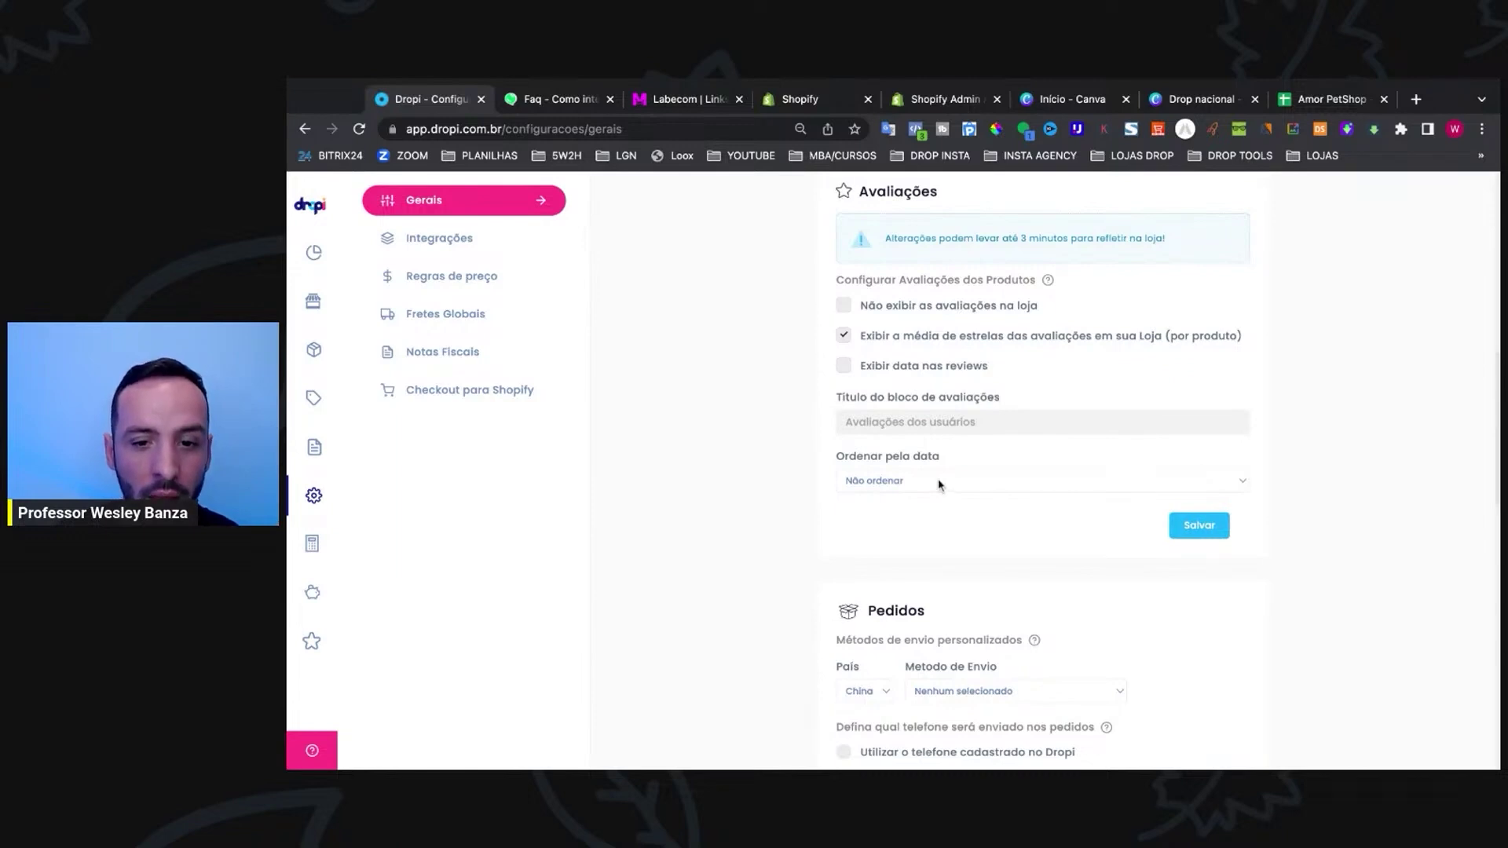
pyautogui.scroll(-1, 939, 484)
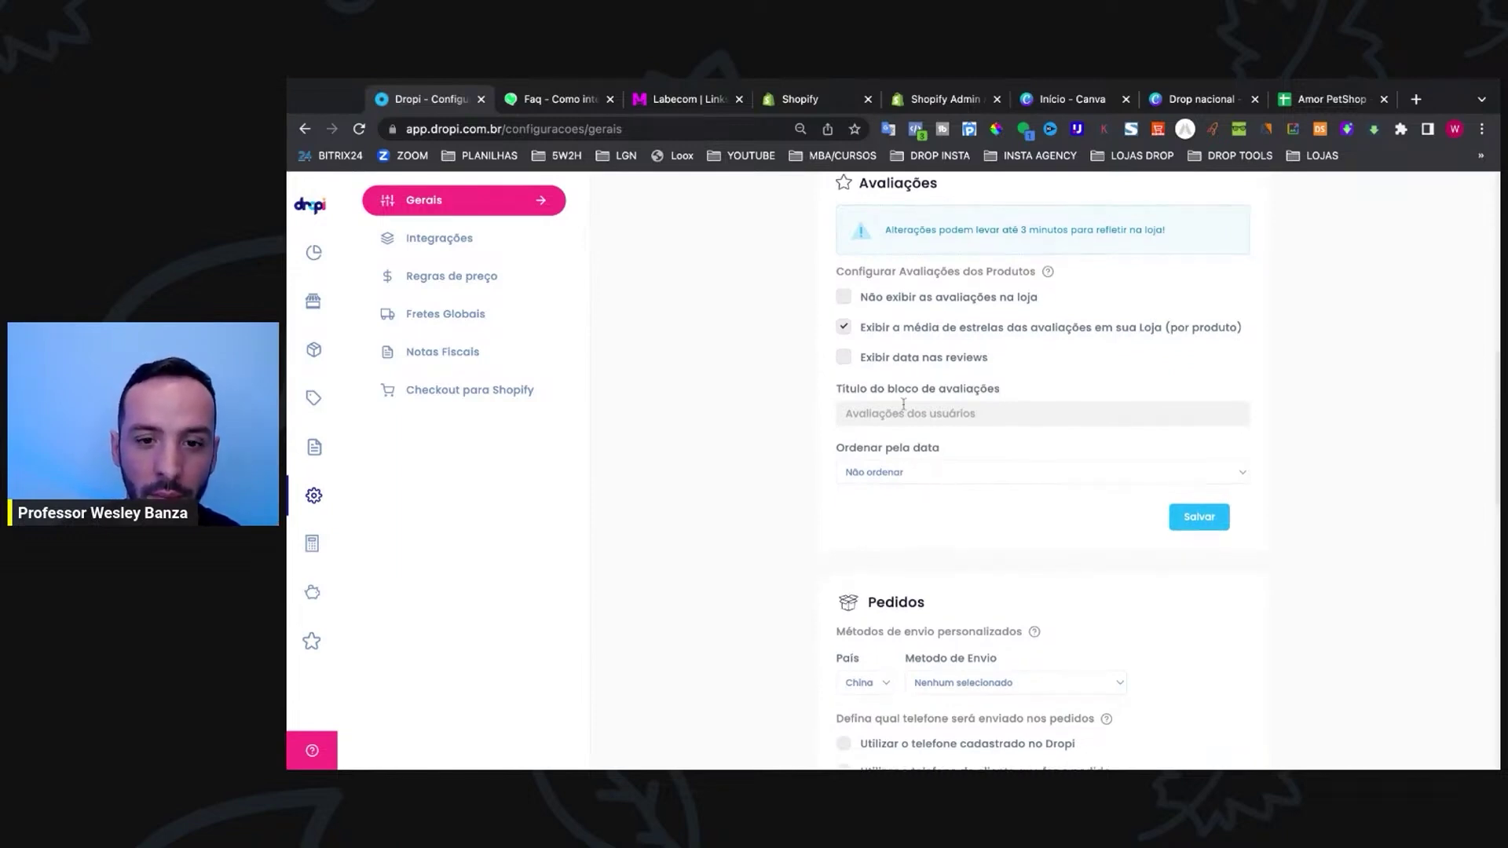
pyautogui.click(843, 357)
# Step: Set the order settings to send the phone number registered in Dropi with orders
pyautogui.scroll(-3, 1117, 554)
pyautogui.scroll(-2, 1117, 553)
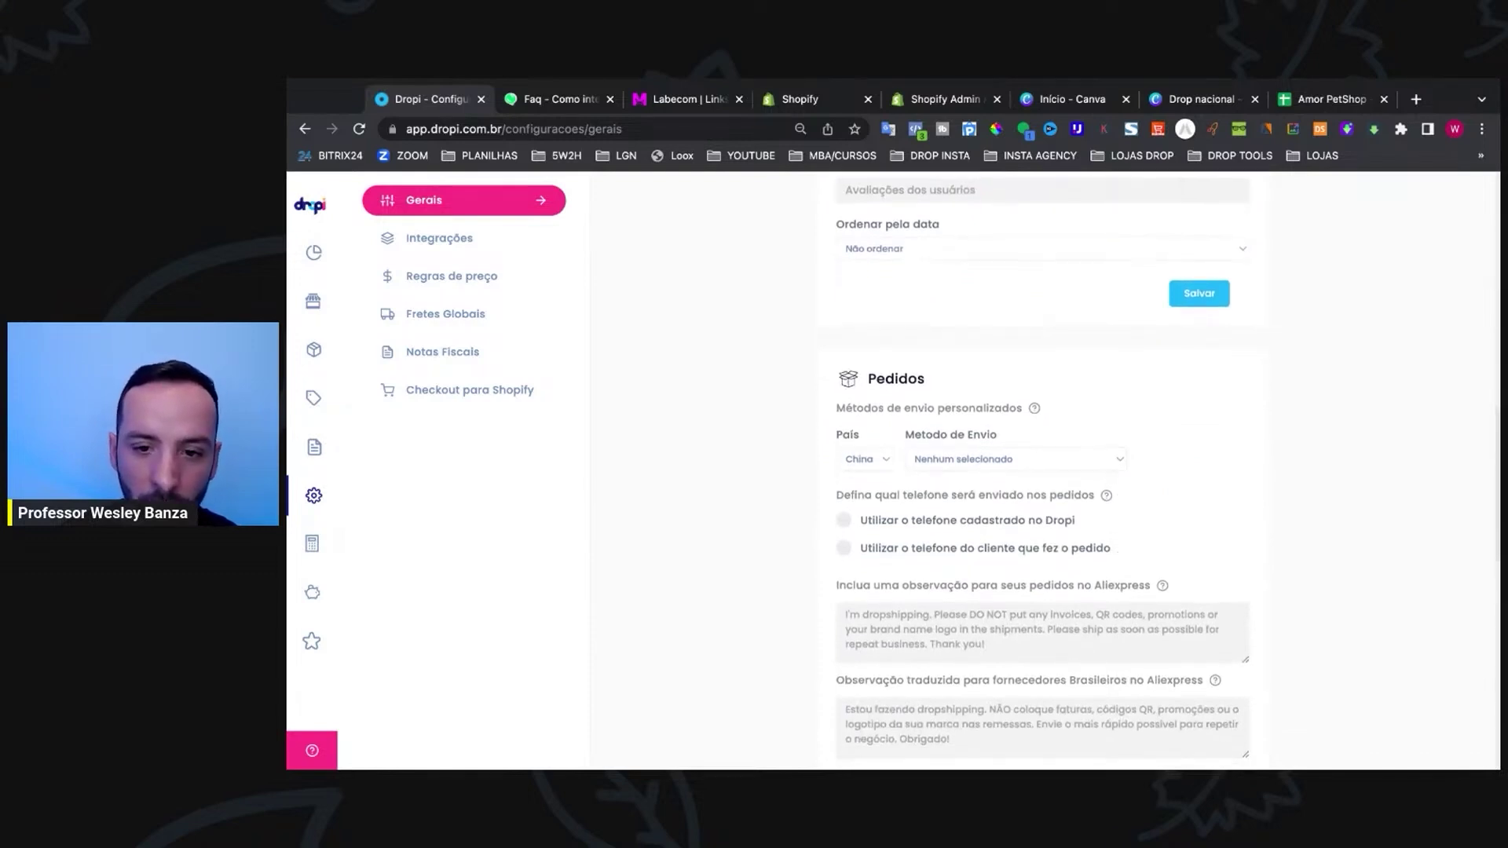
pyautogui.click(844, 520)
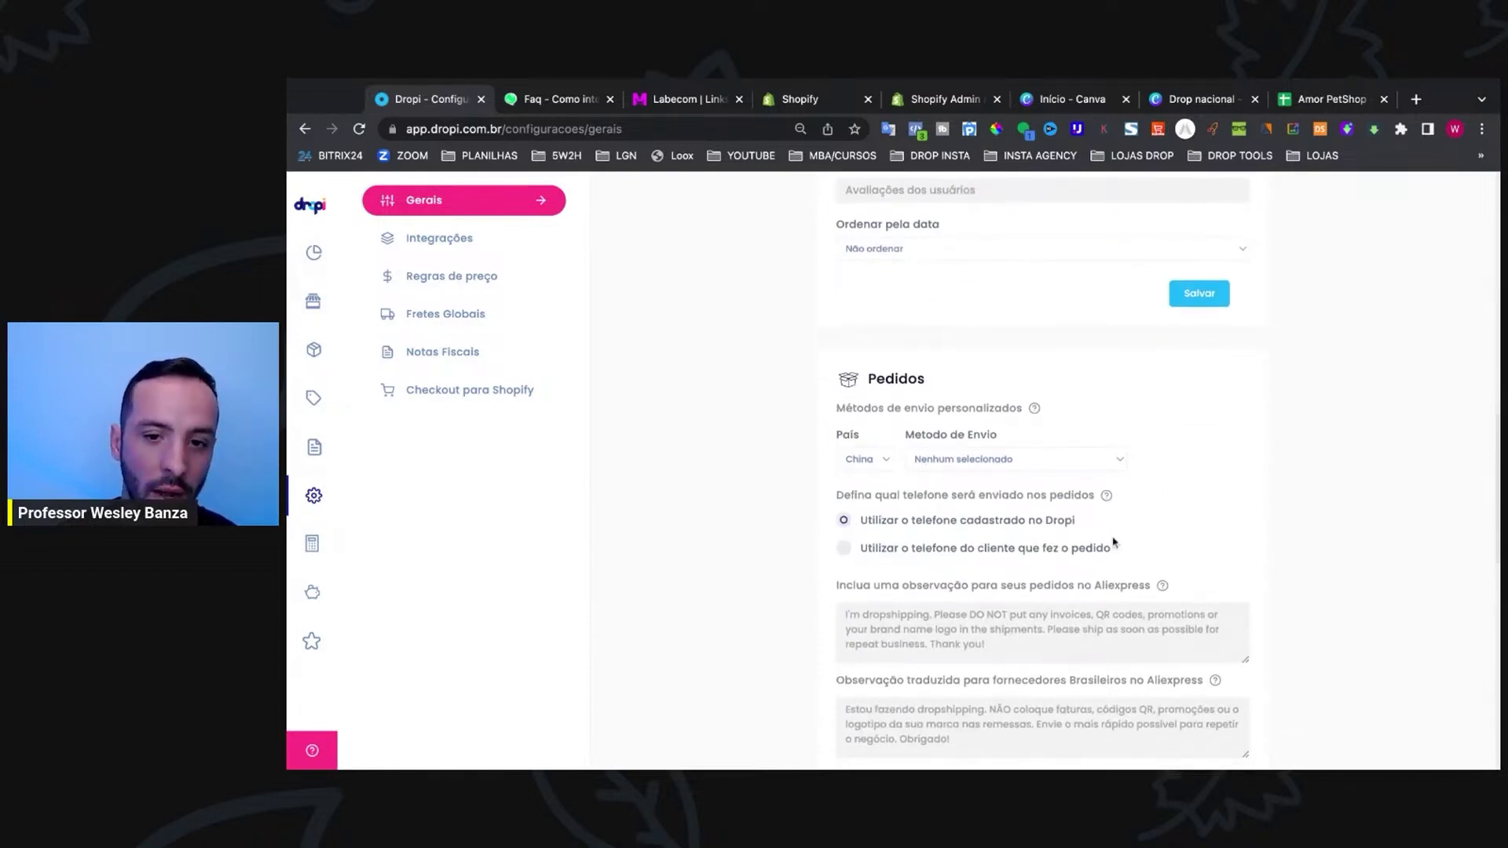
pyautogui.scroll(-5, 1021, 518)
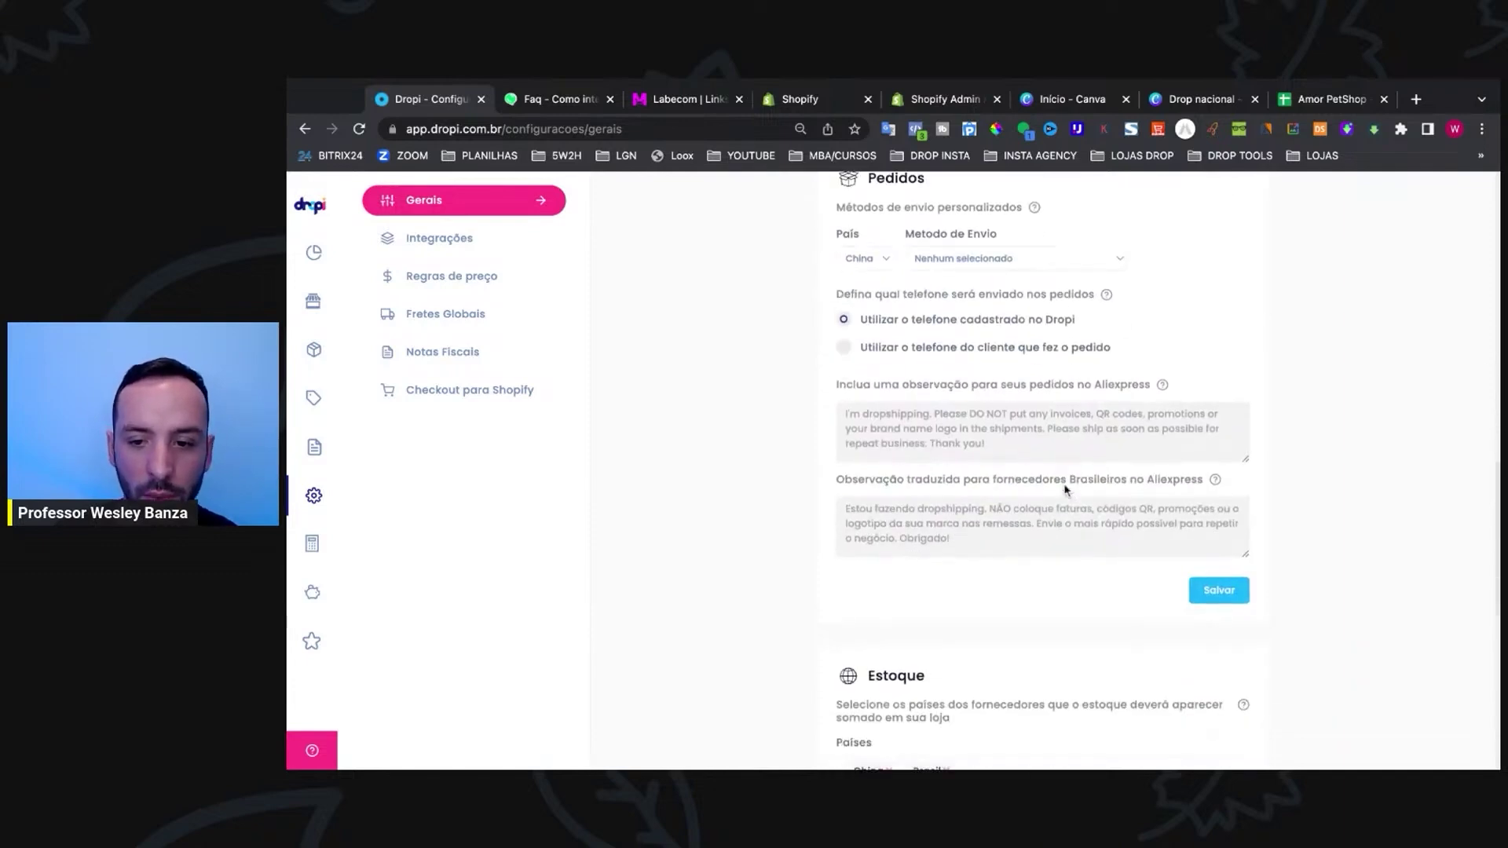
pyautogui.scroll(-2, 1087, 514)
# Step: Save the Avaliações settings and the Pedidos settings
pyautogui.scroll(10, 1087, 514)
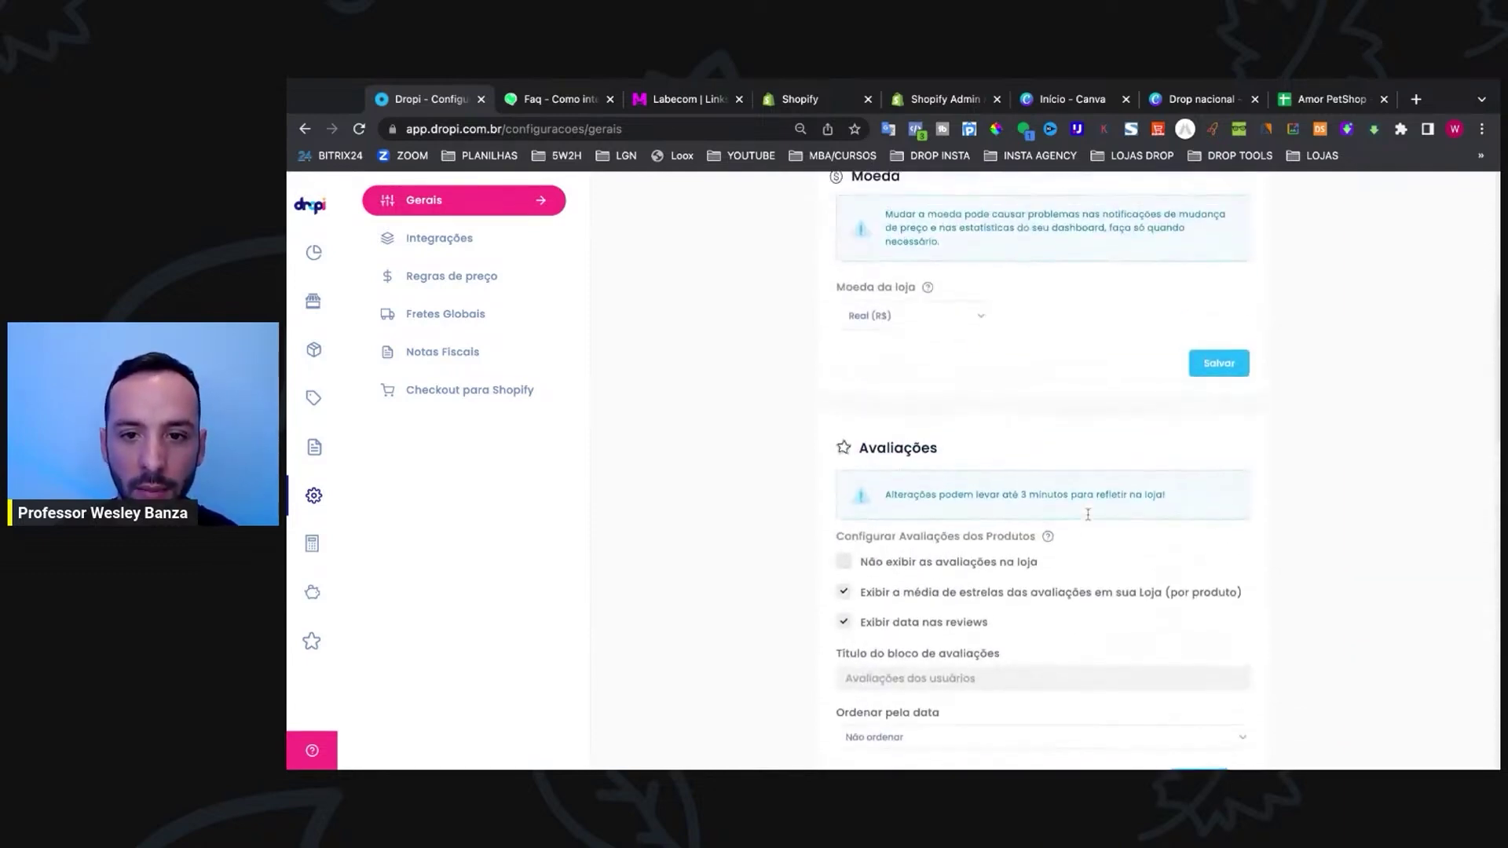
pyautogui.scroll(-1, 864, 479)
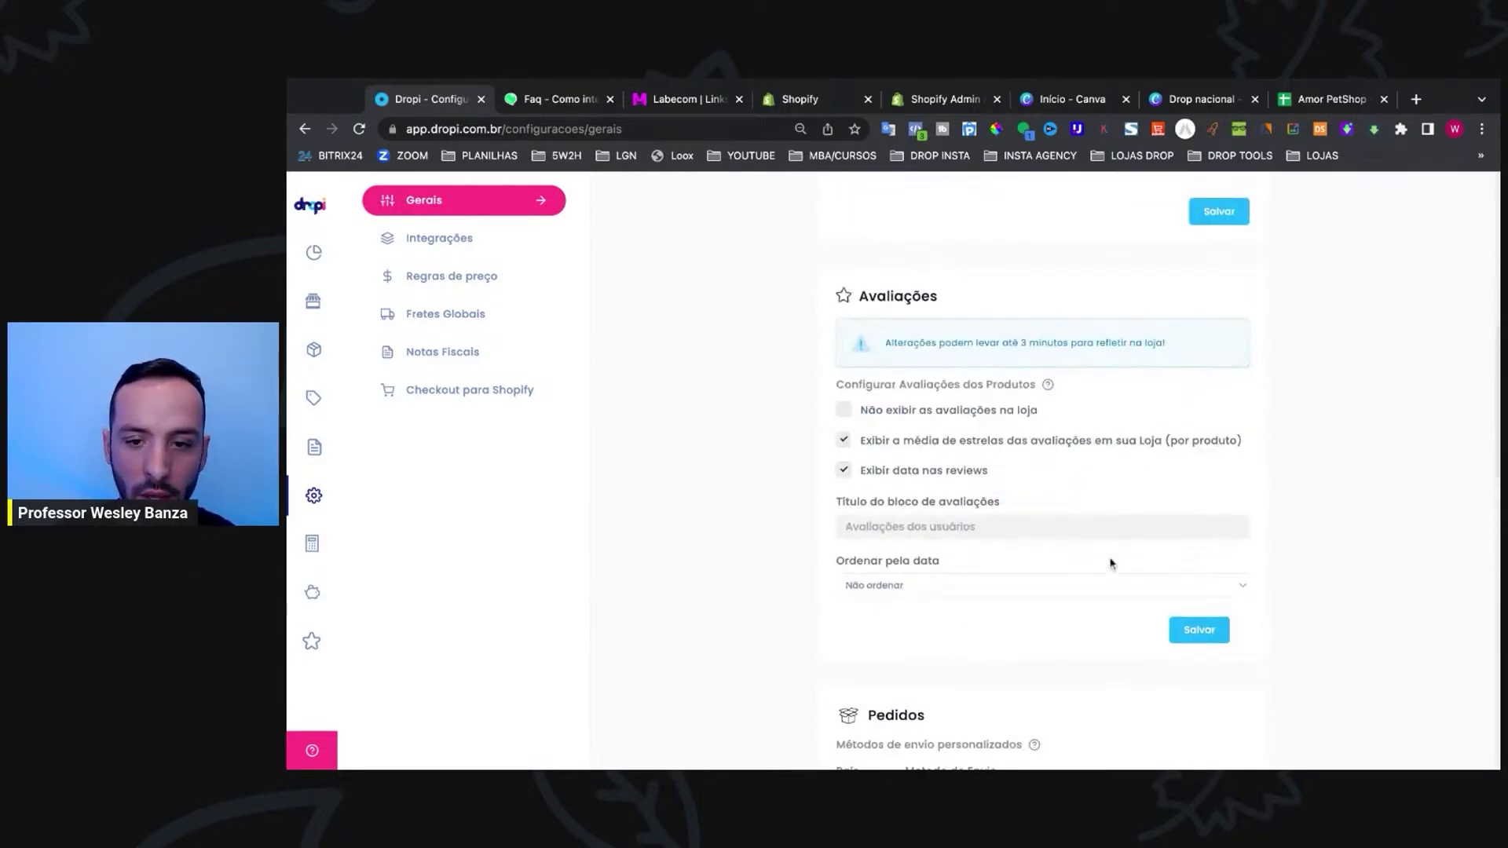
pyautogui.click(1189, 632)
pyautogui.scroll(-4, 1051, 516)
pyautogui.scroll(-2, 1050, 516)
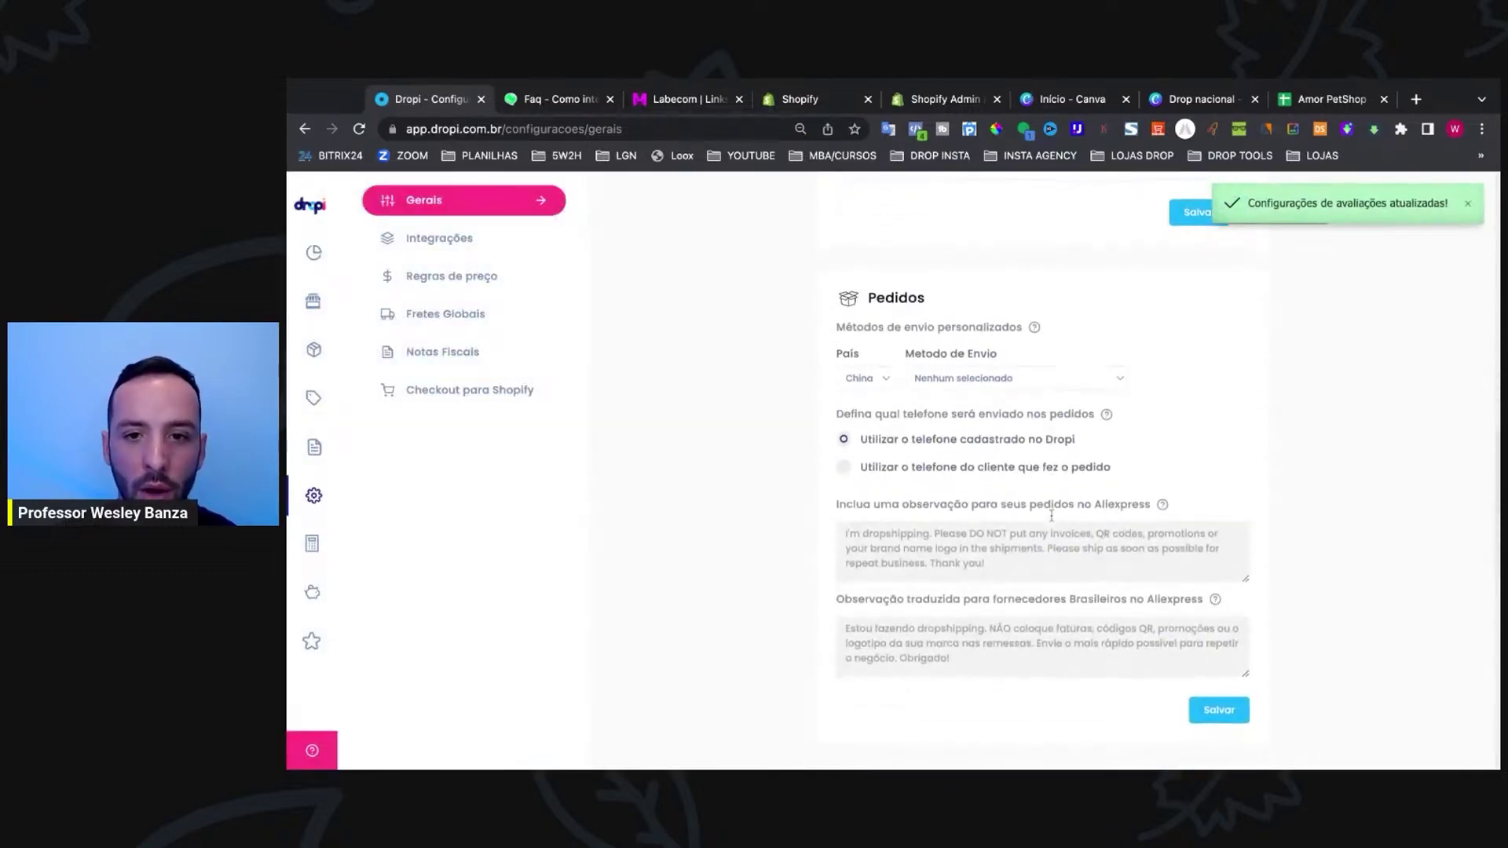
pyautogui.click(1211, 711)
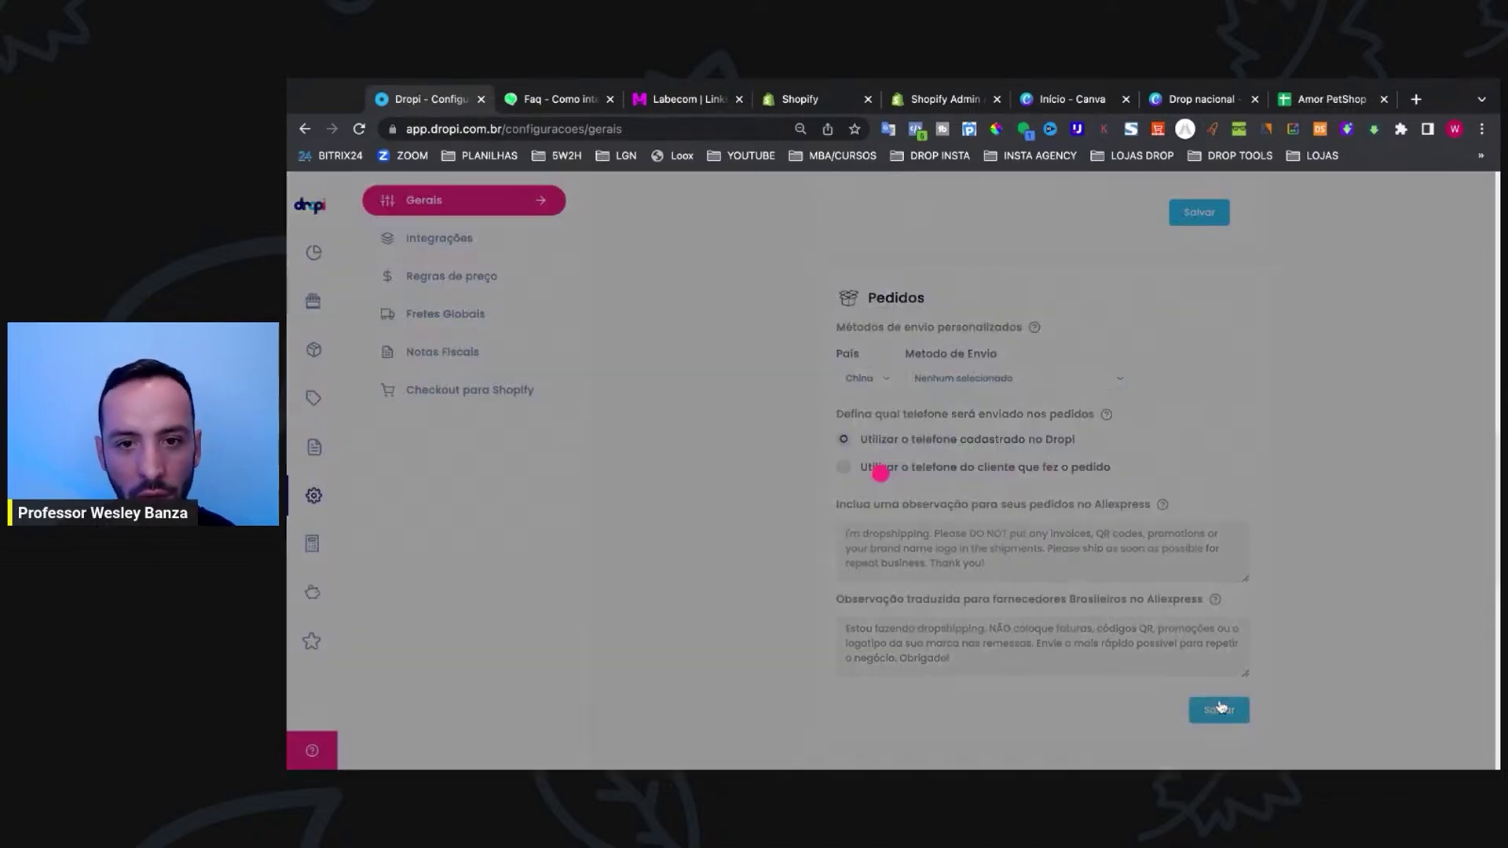
# Step: Edit the international dropshipping rate under Fretes Globais and rename it "Frete Grátis com Seguro"
pyautogui.scroll(-4, 1217, 711)
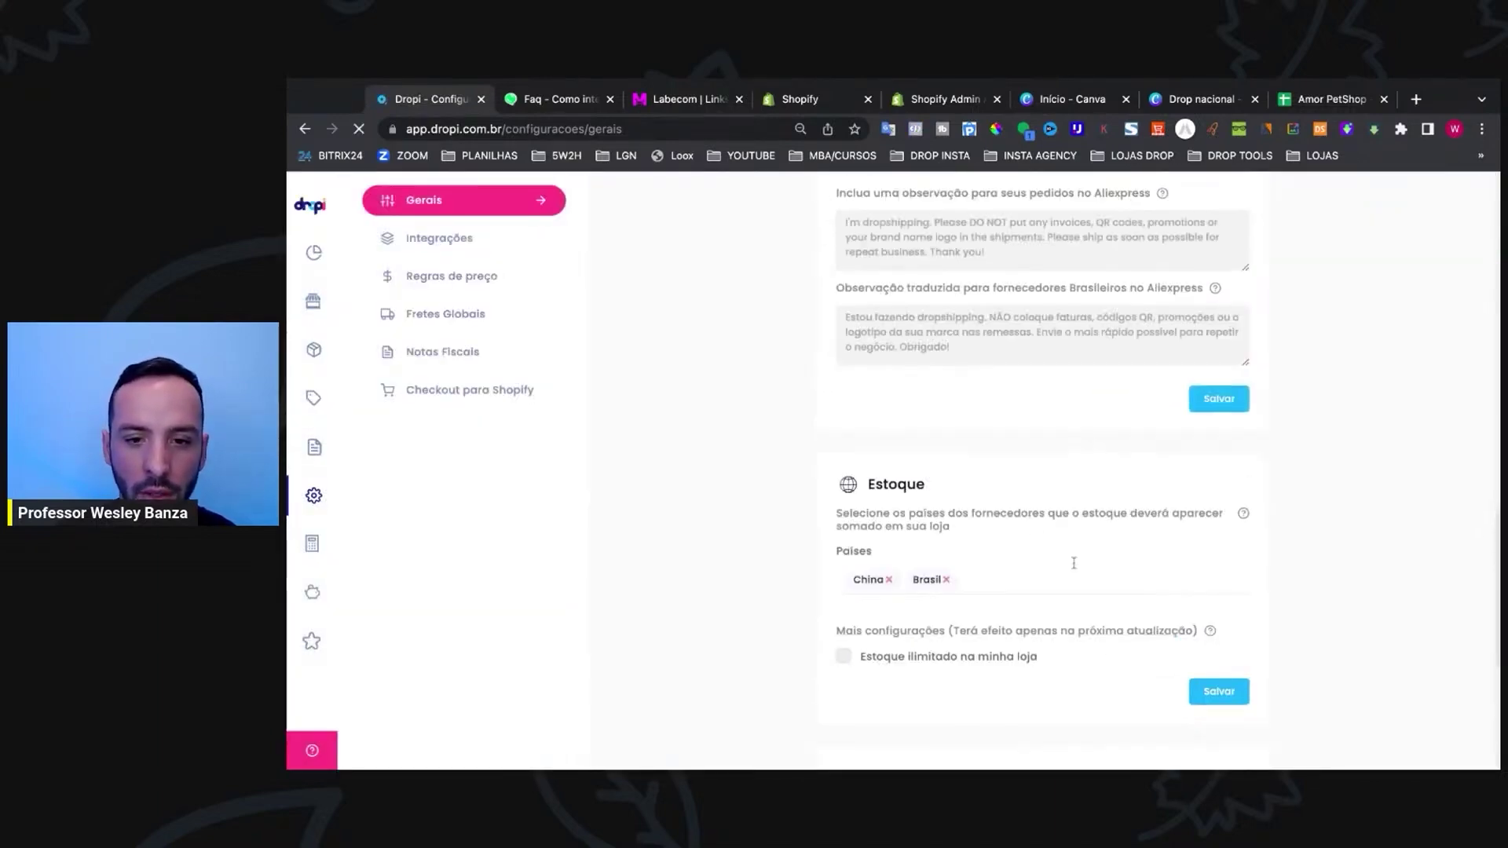
pyautogui.scroll(-3, 1026, 525)
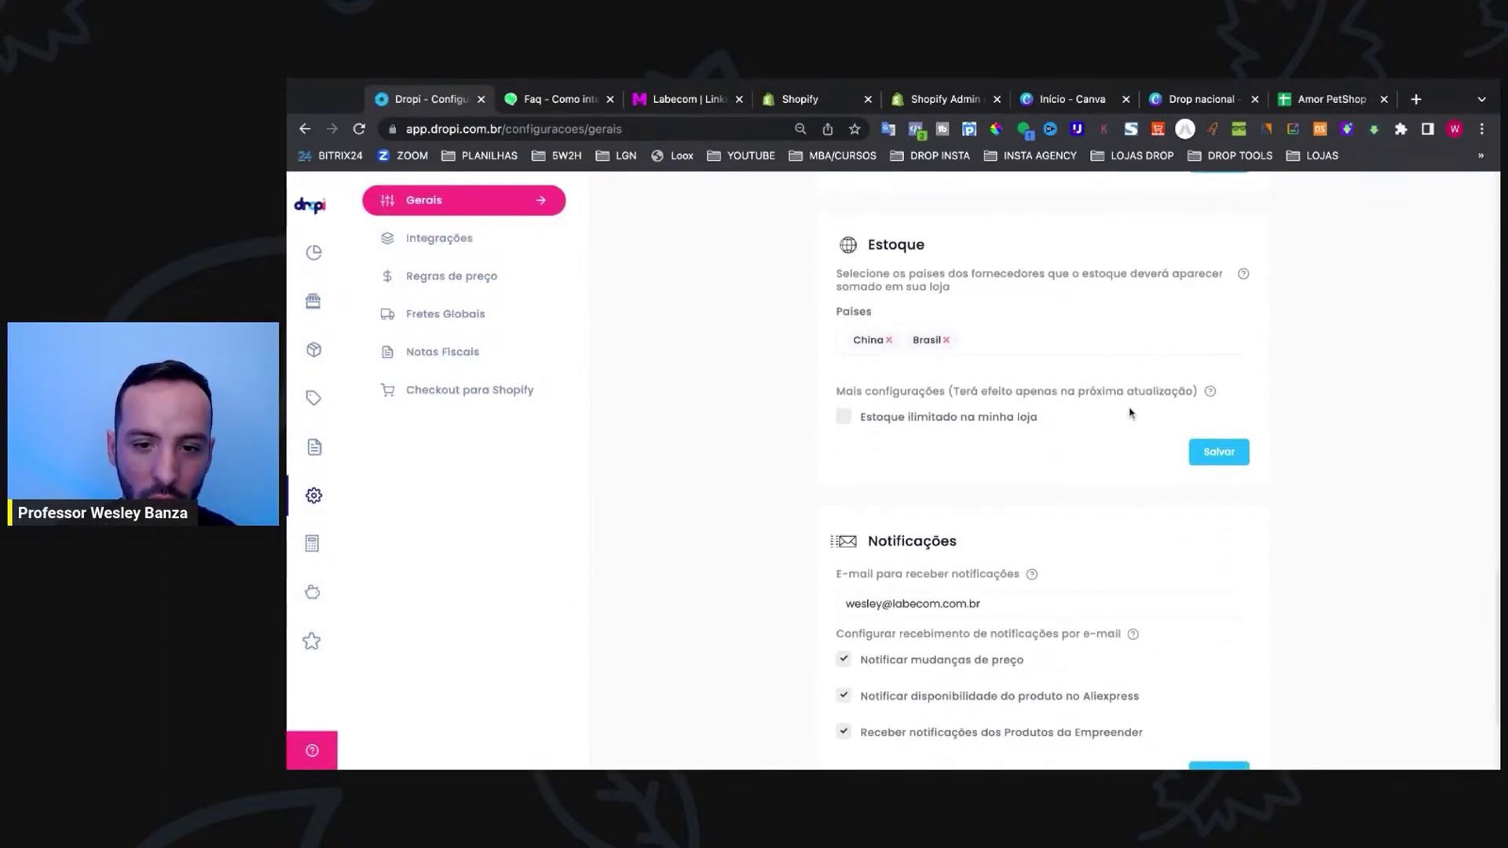
pyautogui.scroll(-2, 1130, 413)
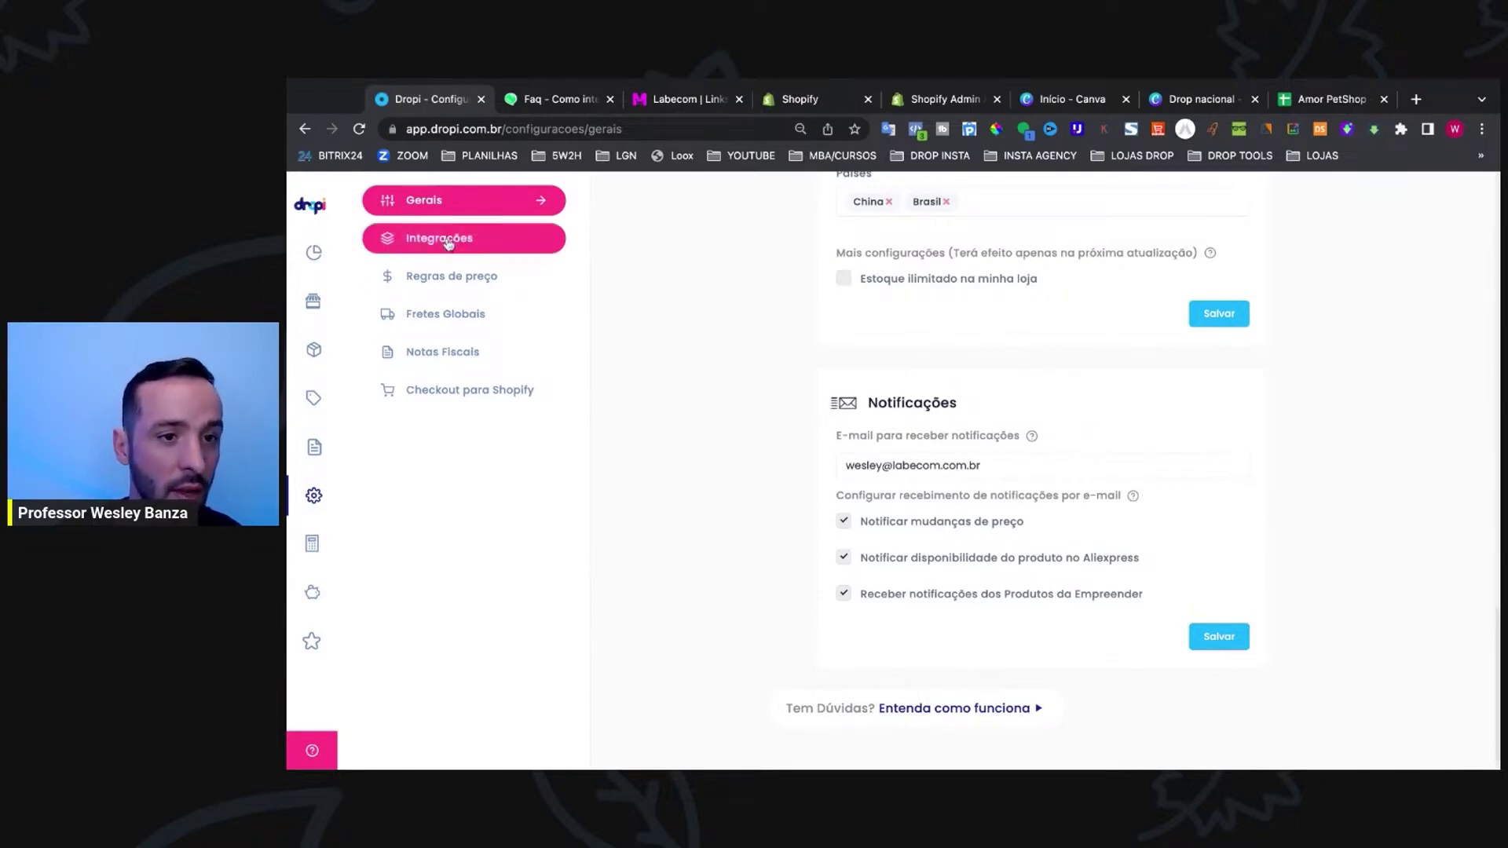
pyautogui.click(478, 321)
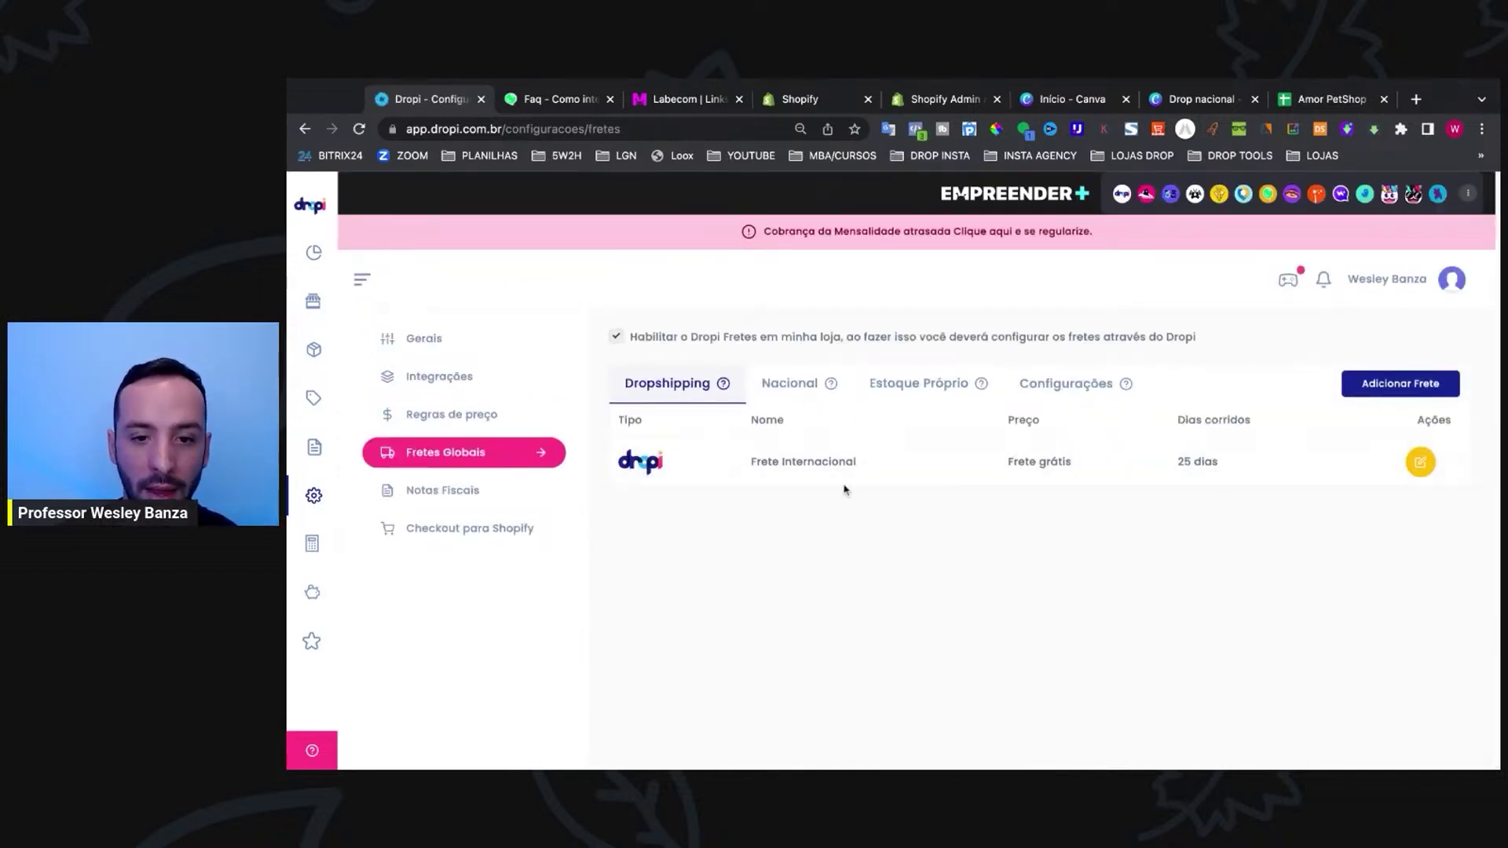
pyautogui.click(1420, 462)
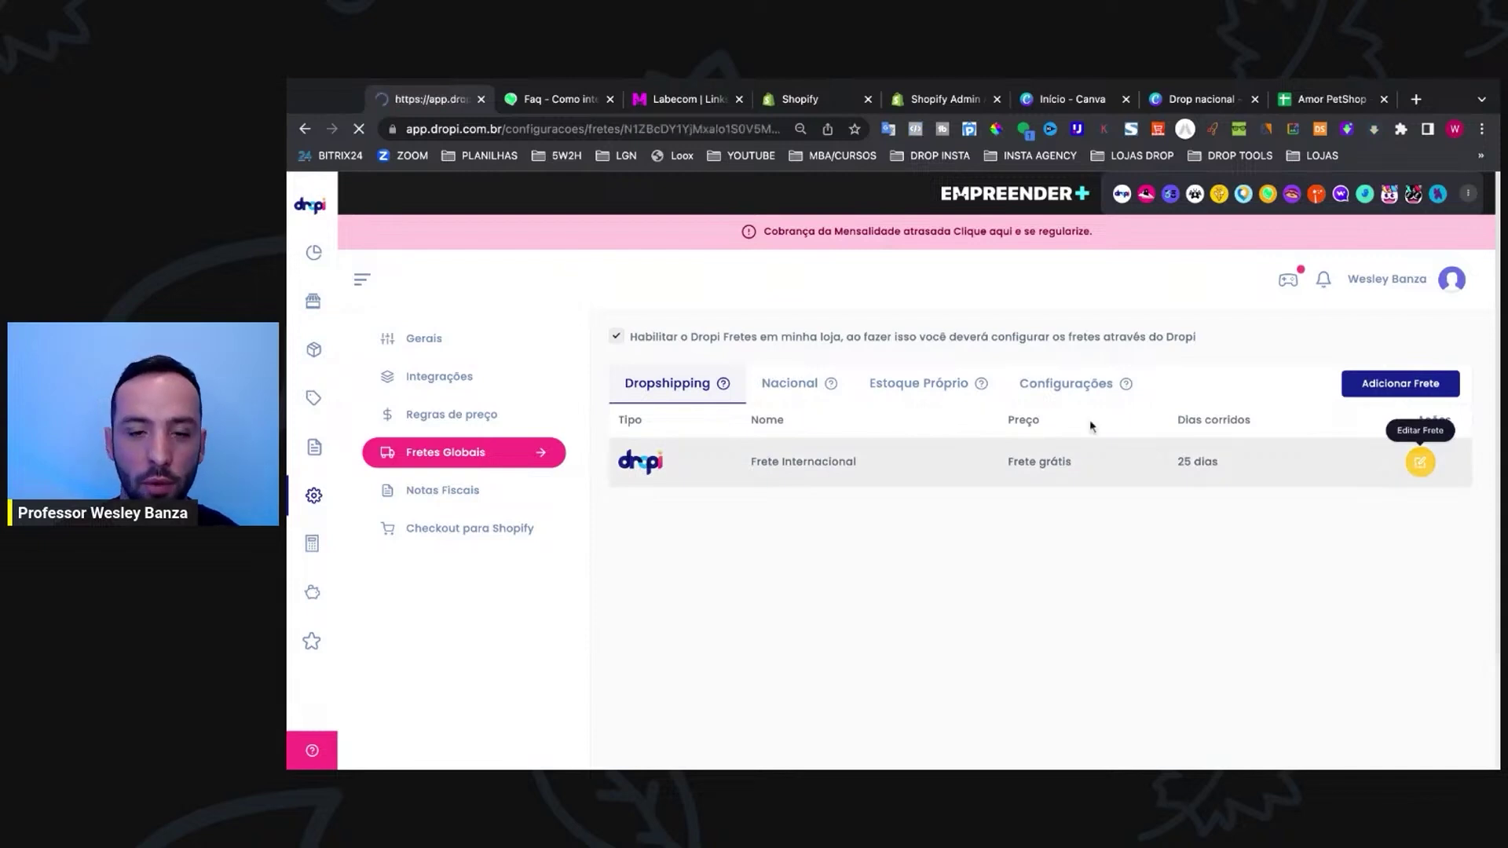
pyautogui.click(787, 431)
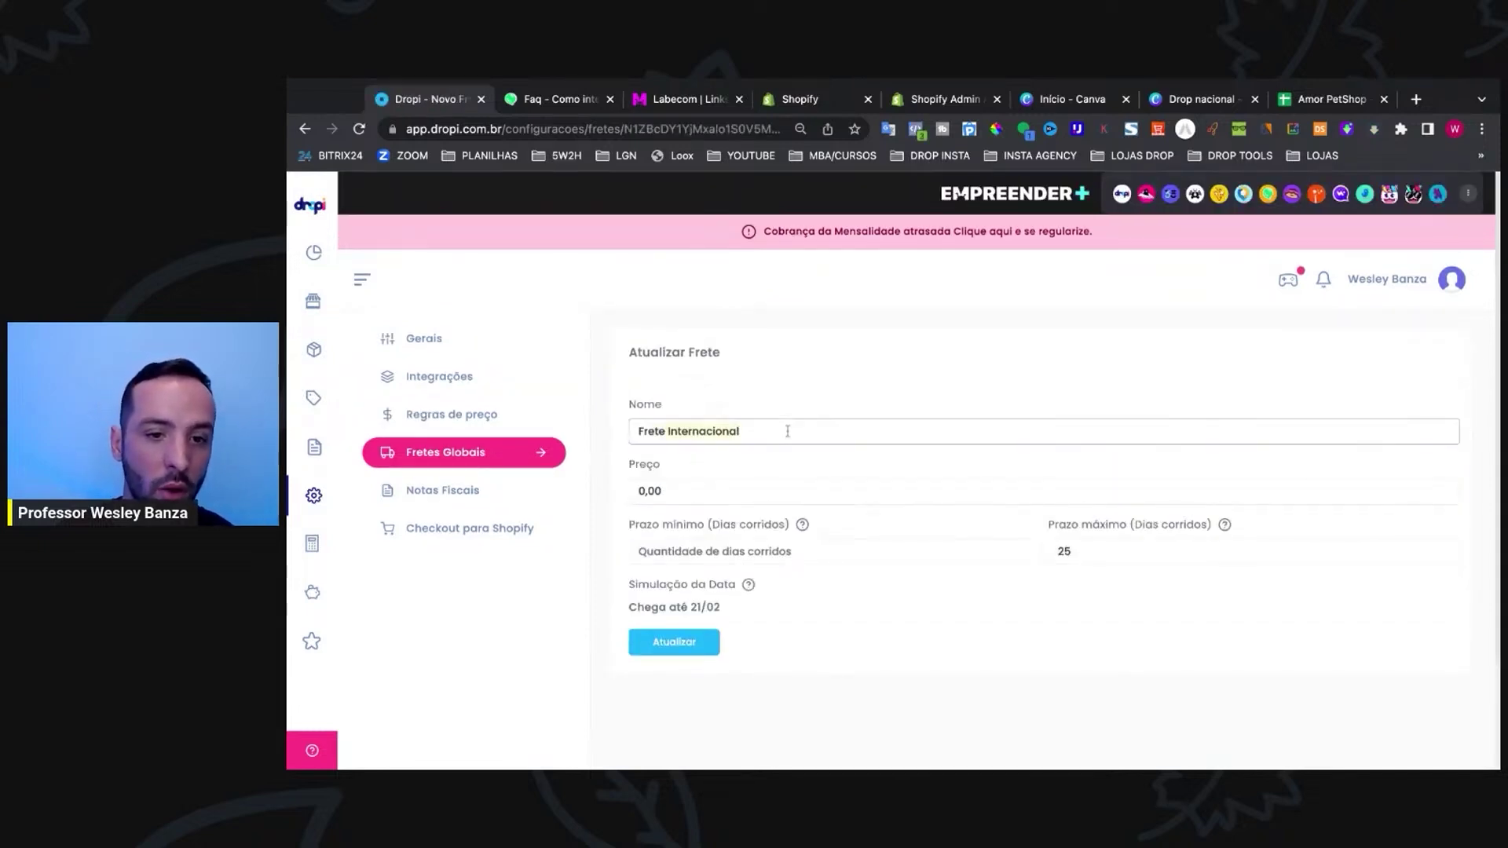
pyautogui.write('Grátis com Seguro')
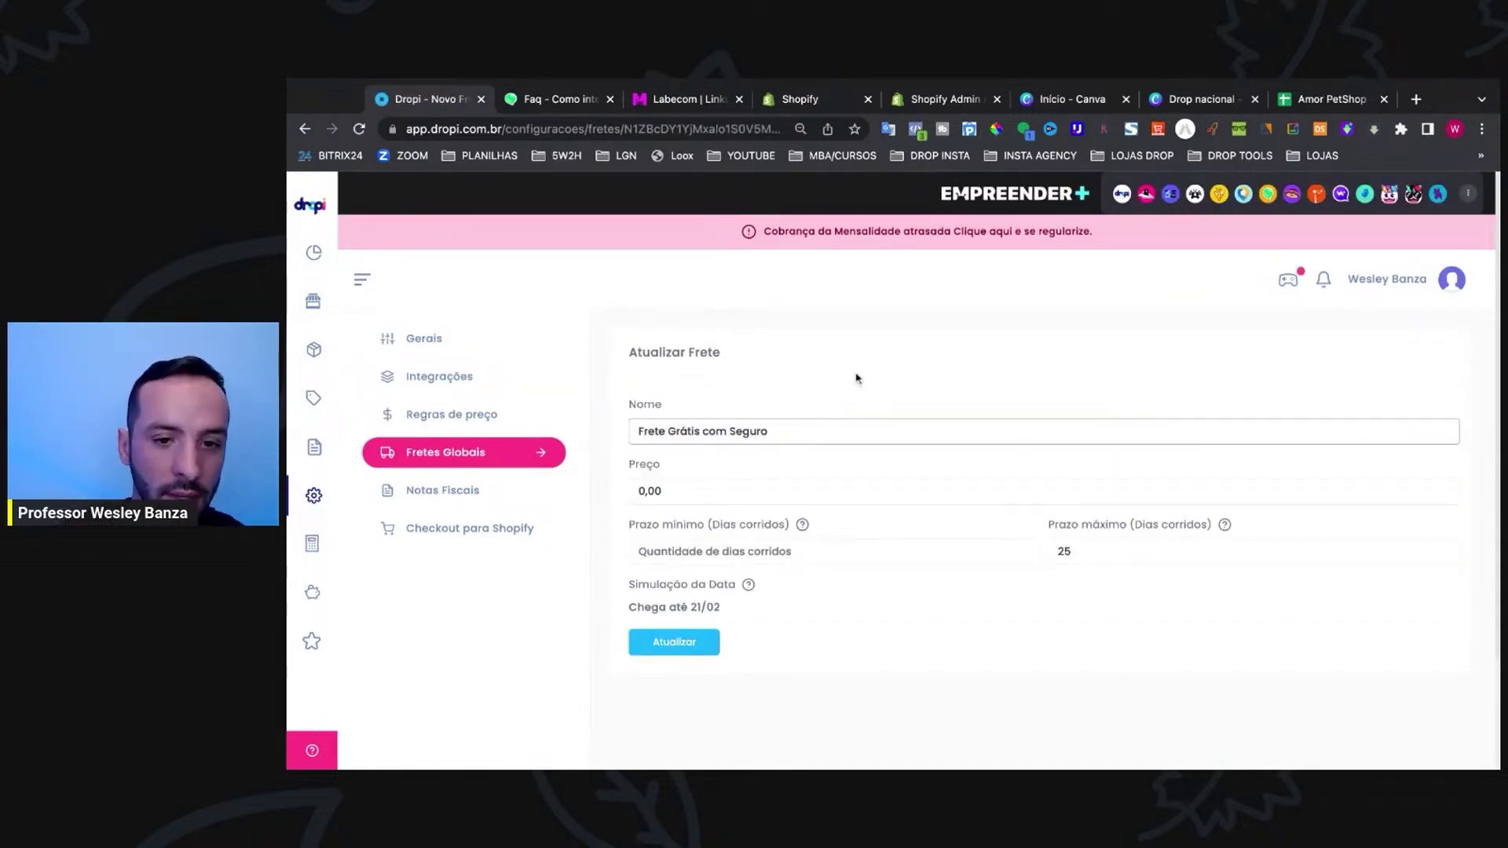
# Step: Set the shipping rate's delivery time to a minimum of 7 and a maximum of 30 days, then update the rate
pyautogui.click(812, 559)
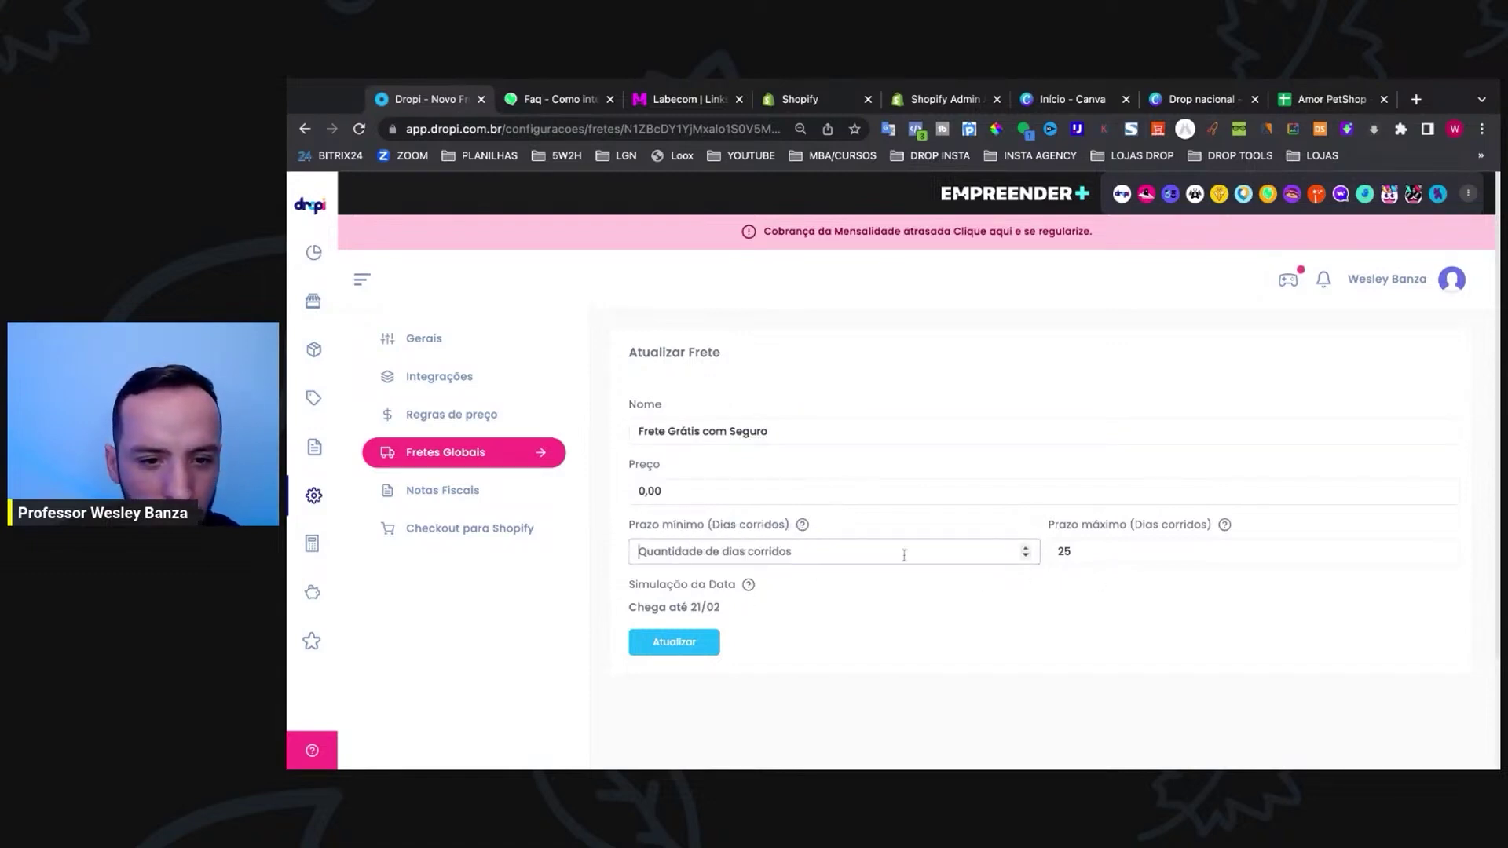
pyautogui.write('3')
pyautogui.click(1148, 552)
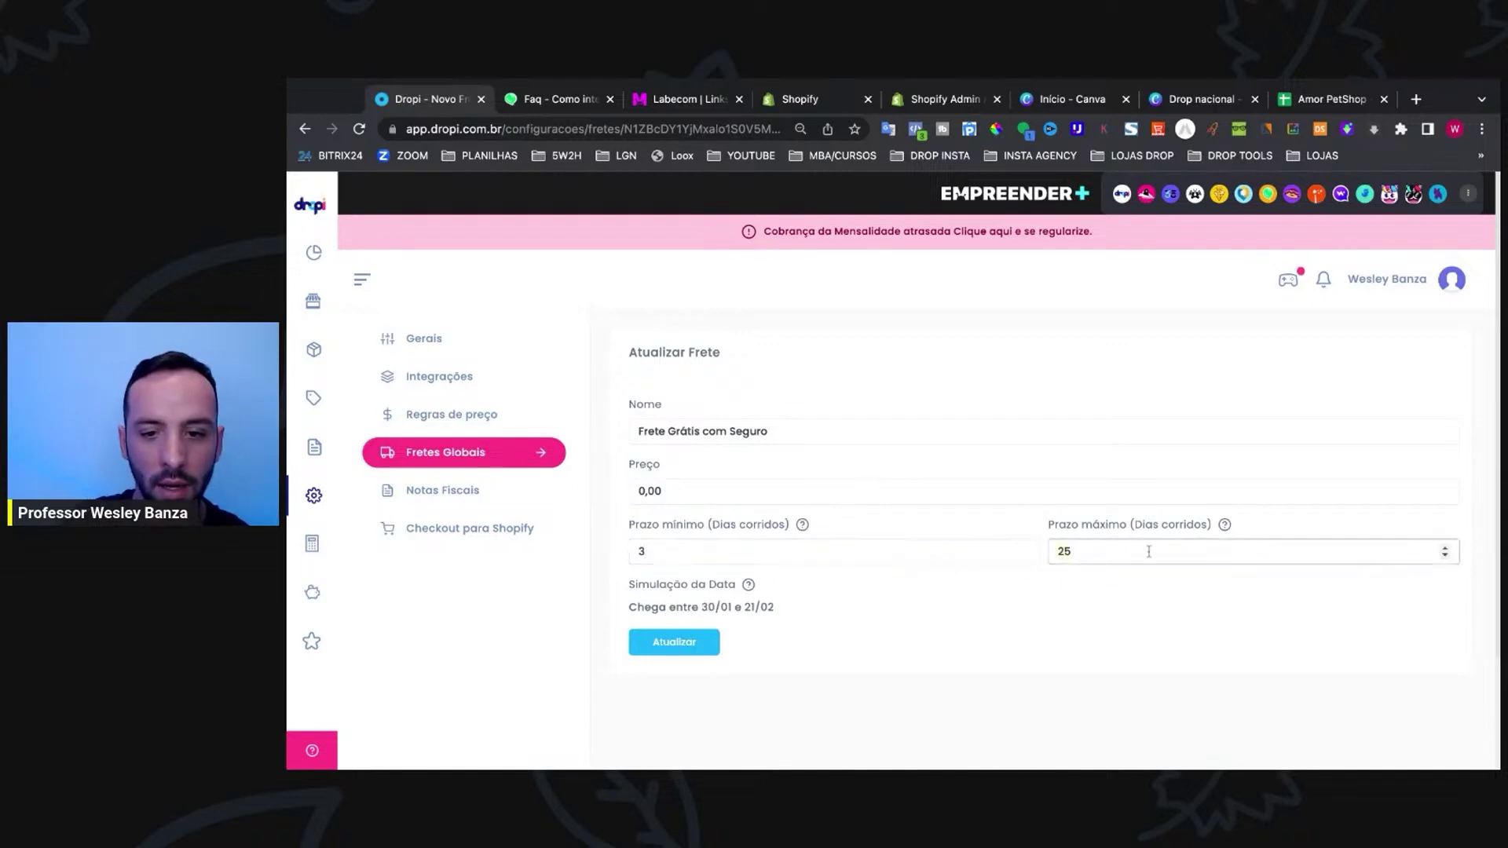
pyautogui.press('BackSpace')
pyautogui.press('BackSpace')
pyautogui.write('30')
pyautogui.click(665, 559)
pyautogui.press('BackSpace')
pyautogui.write('5')
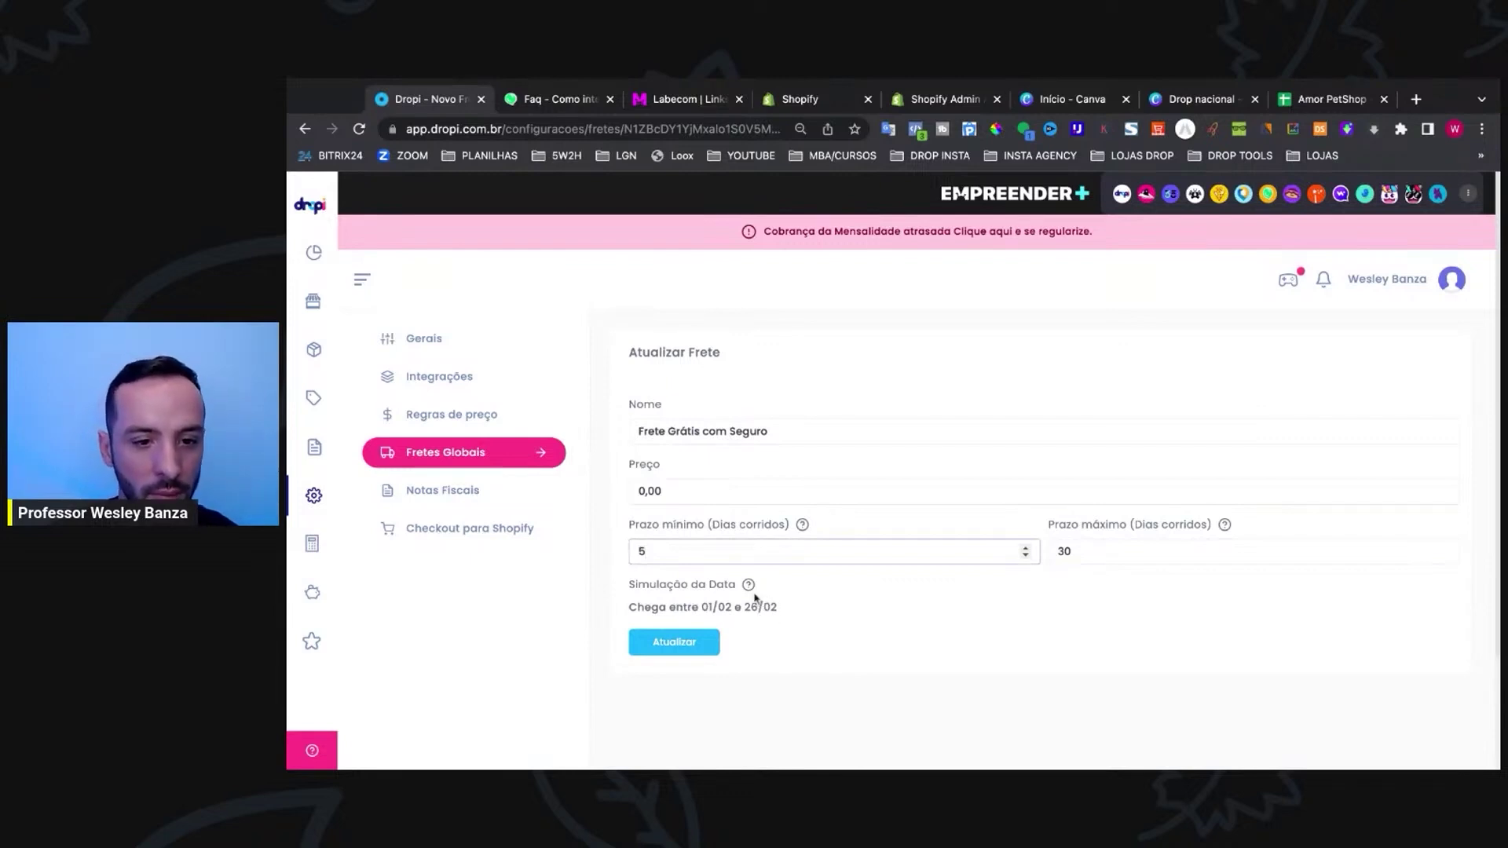
pyautogui.press('BackSpace')
pyautogui.write('7')
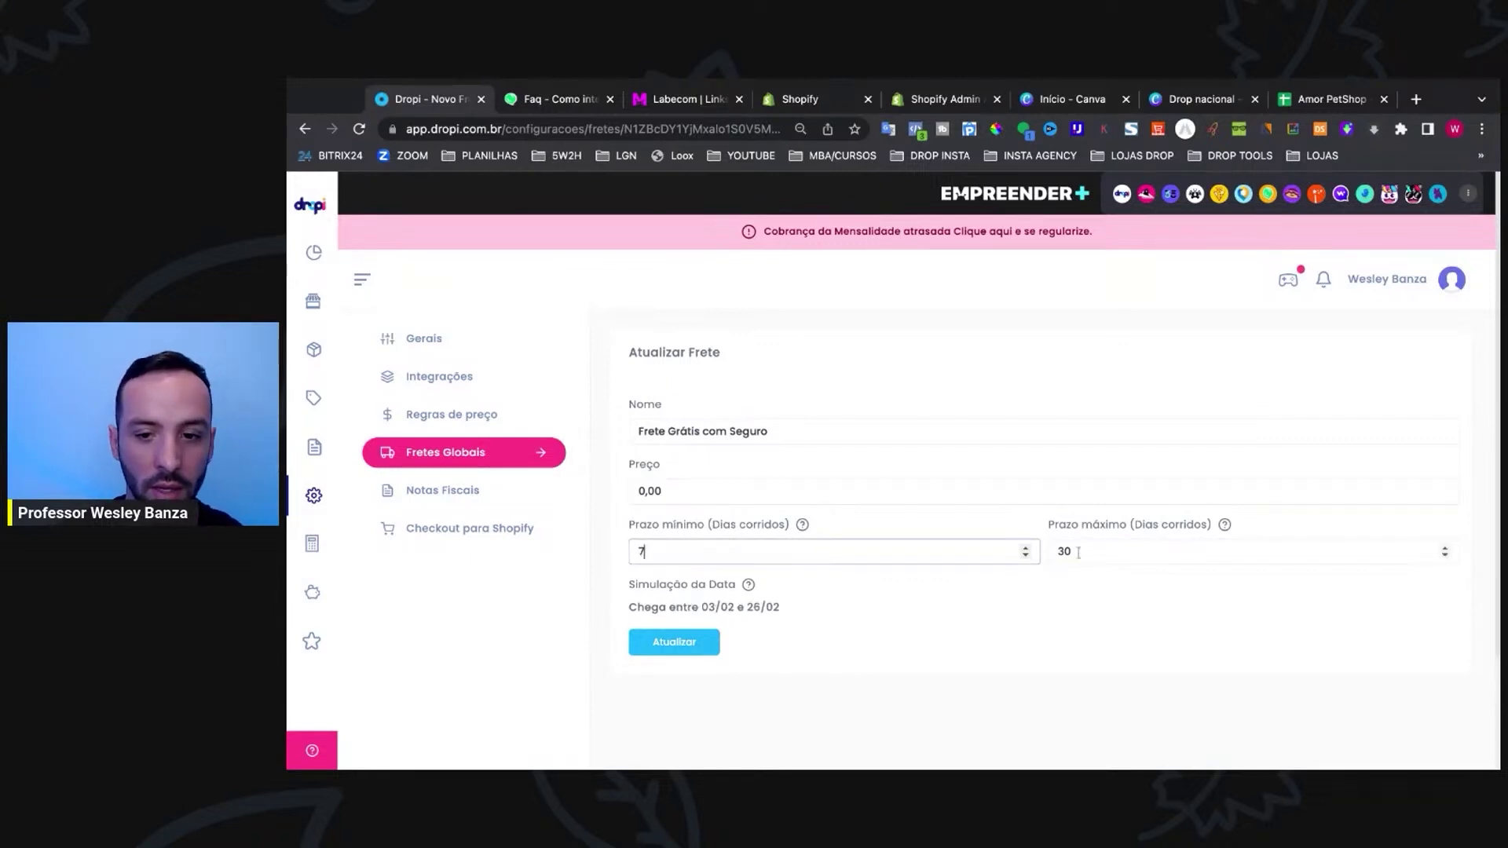
pyautogui.click(698, 643)
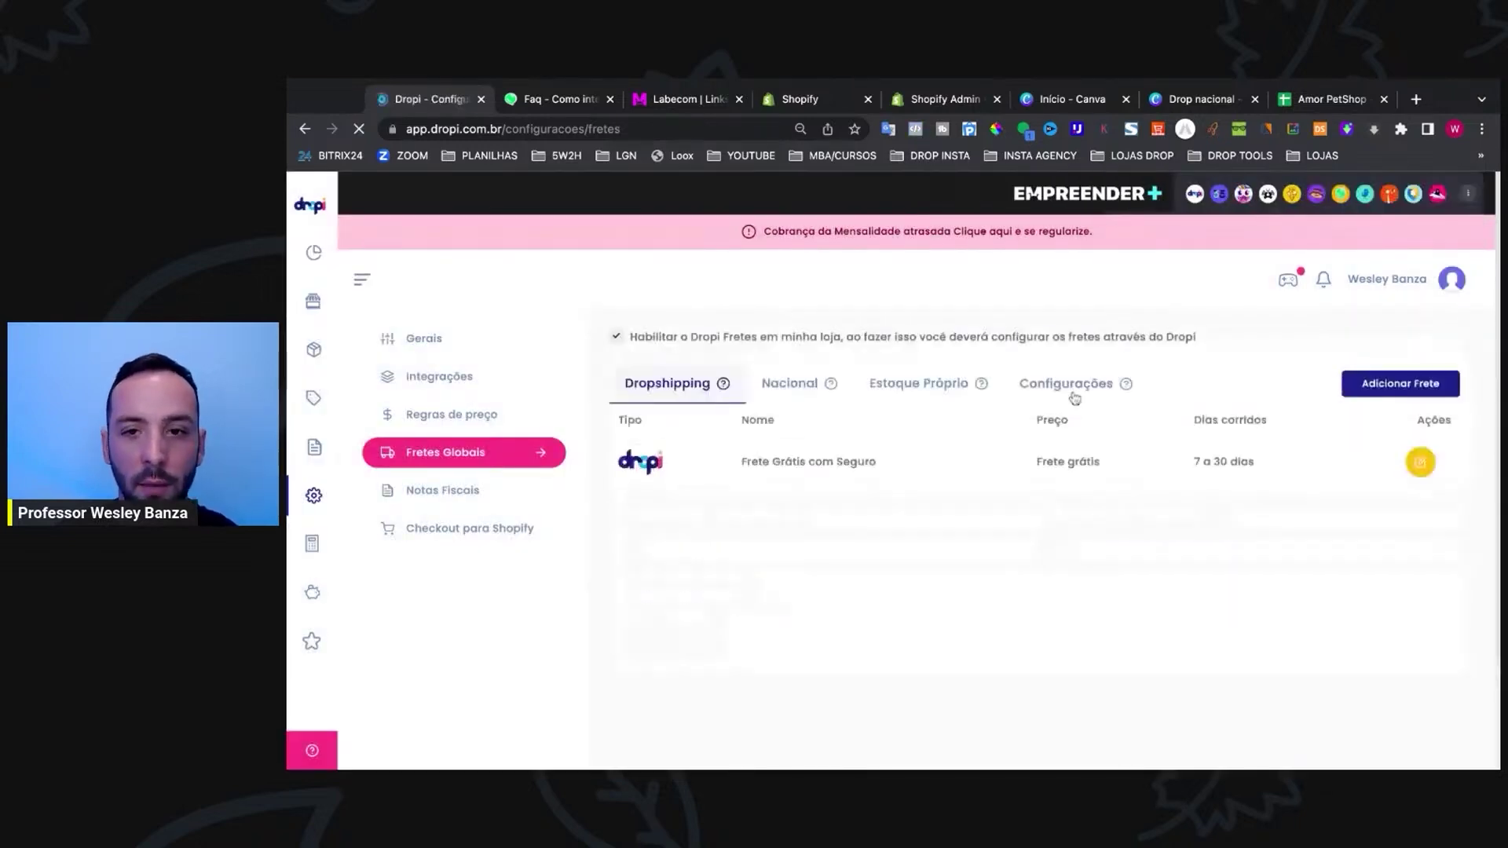
# Step: View the national shipping rates, then read the Shopify Support chat about adding carrier calculated shipping (CCS) to the account
pyautogui.click(801, 391)
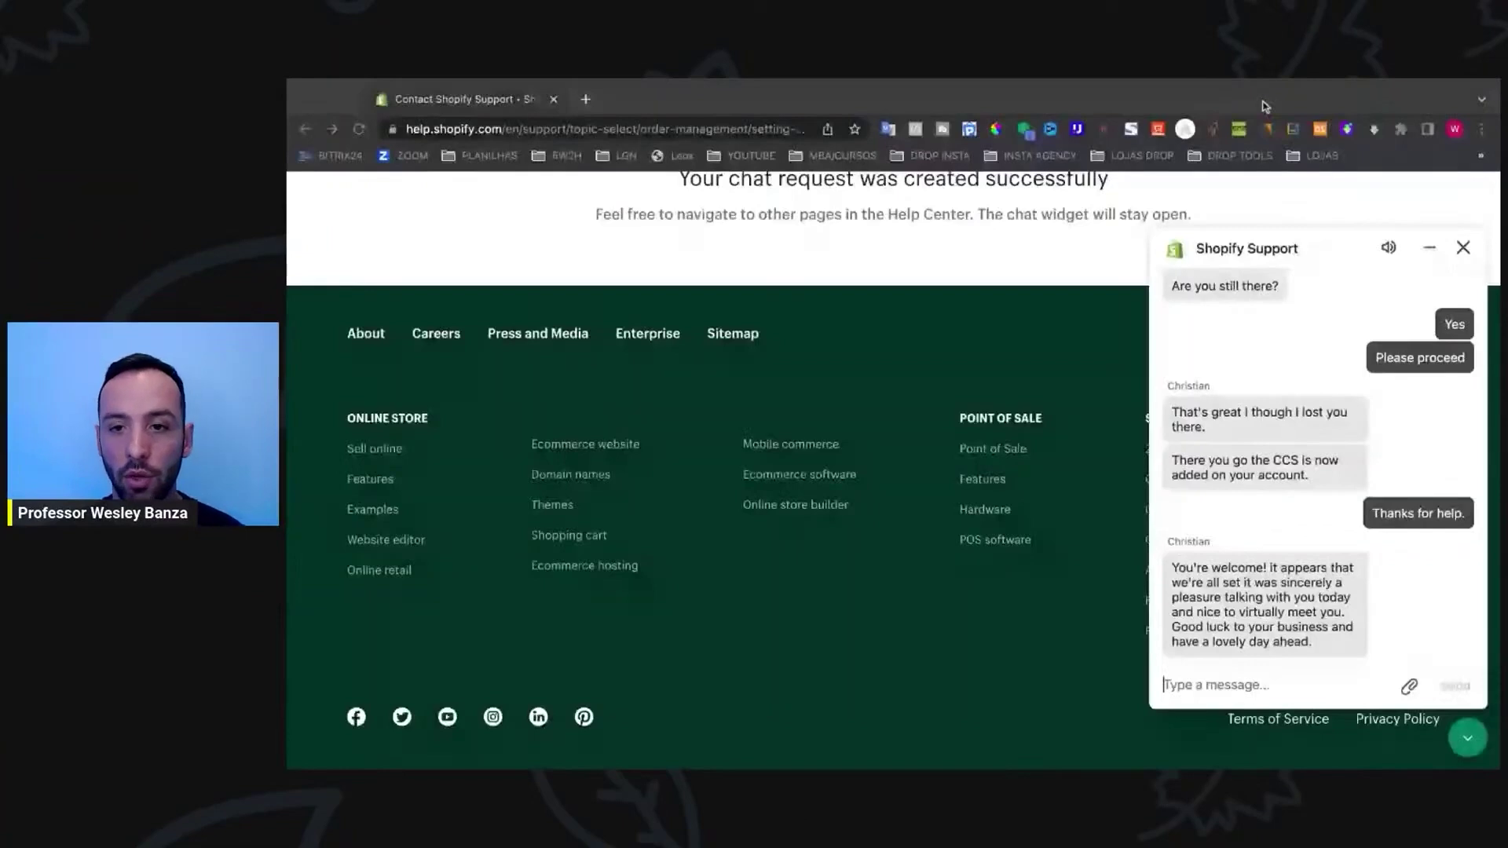
pyautogui.scroll(15, 1301, 417)
pyautogui.scroll(3, 1301, 417)
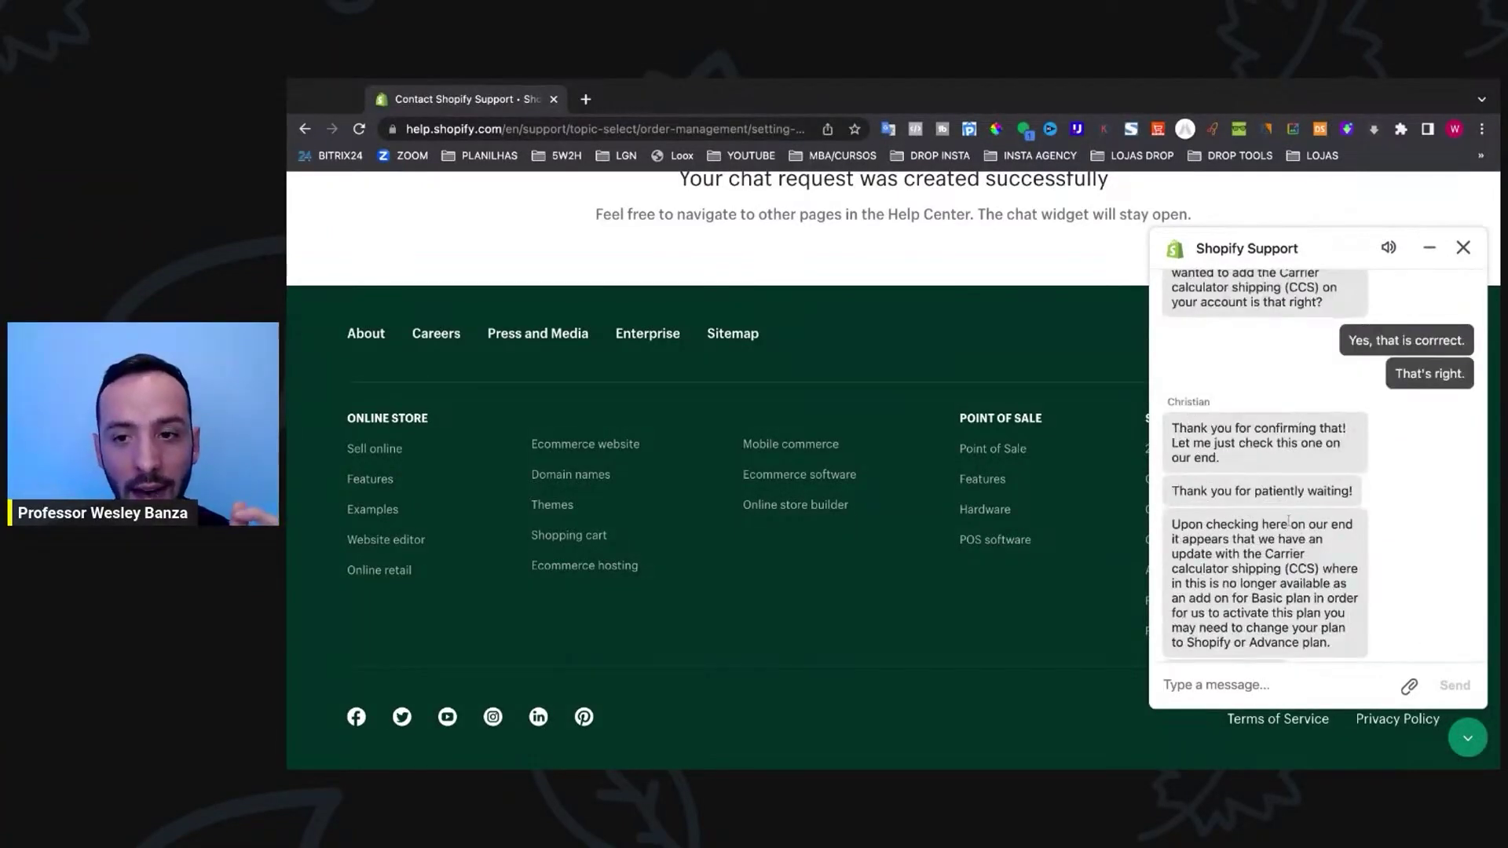
pyautogui.scroll(8, 1287, 522)
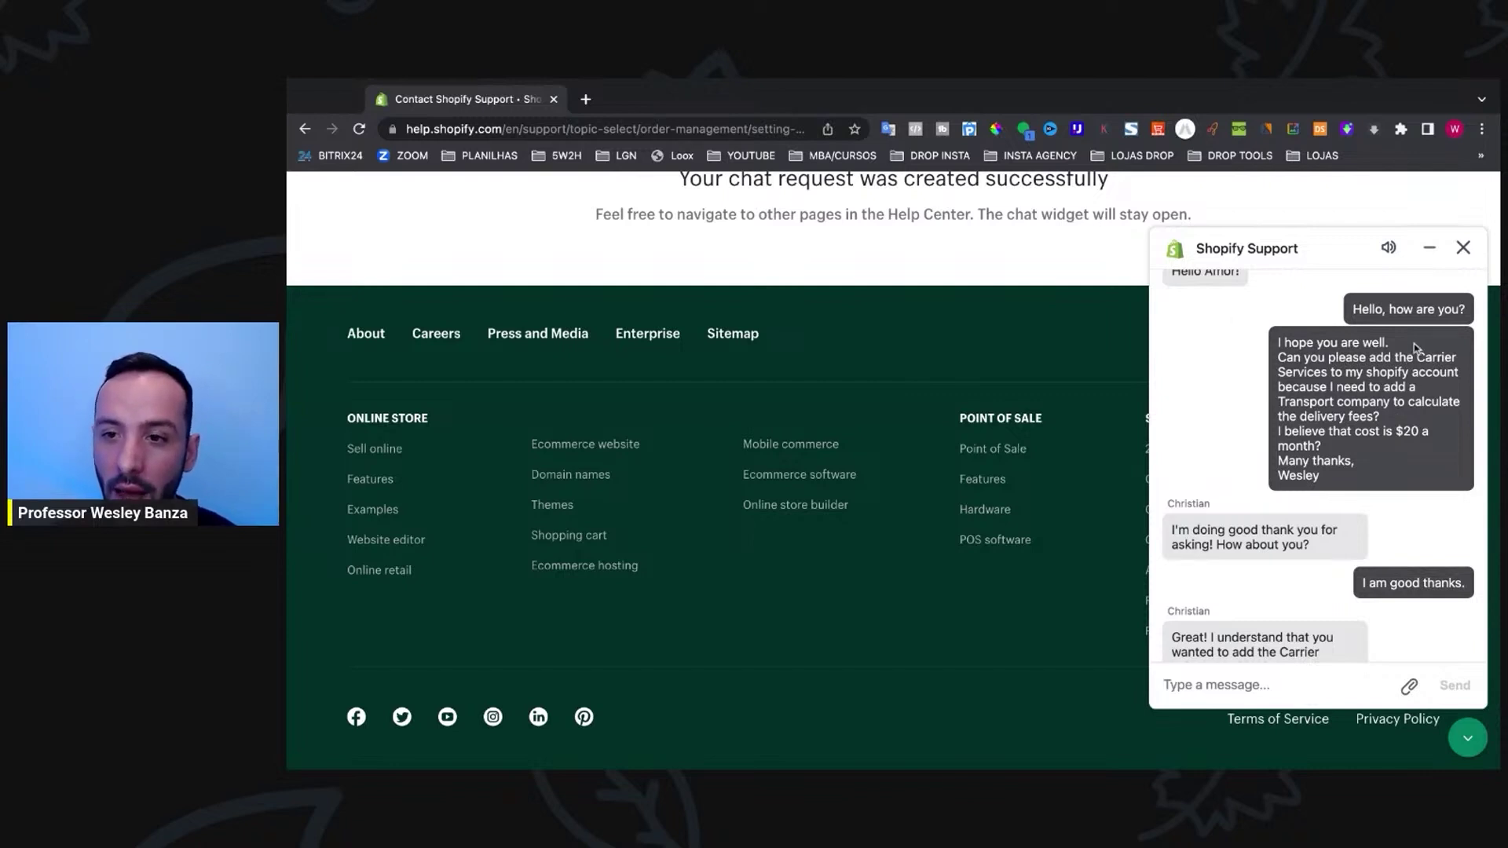
pyautogui.scroll(-3, 1414, 467)
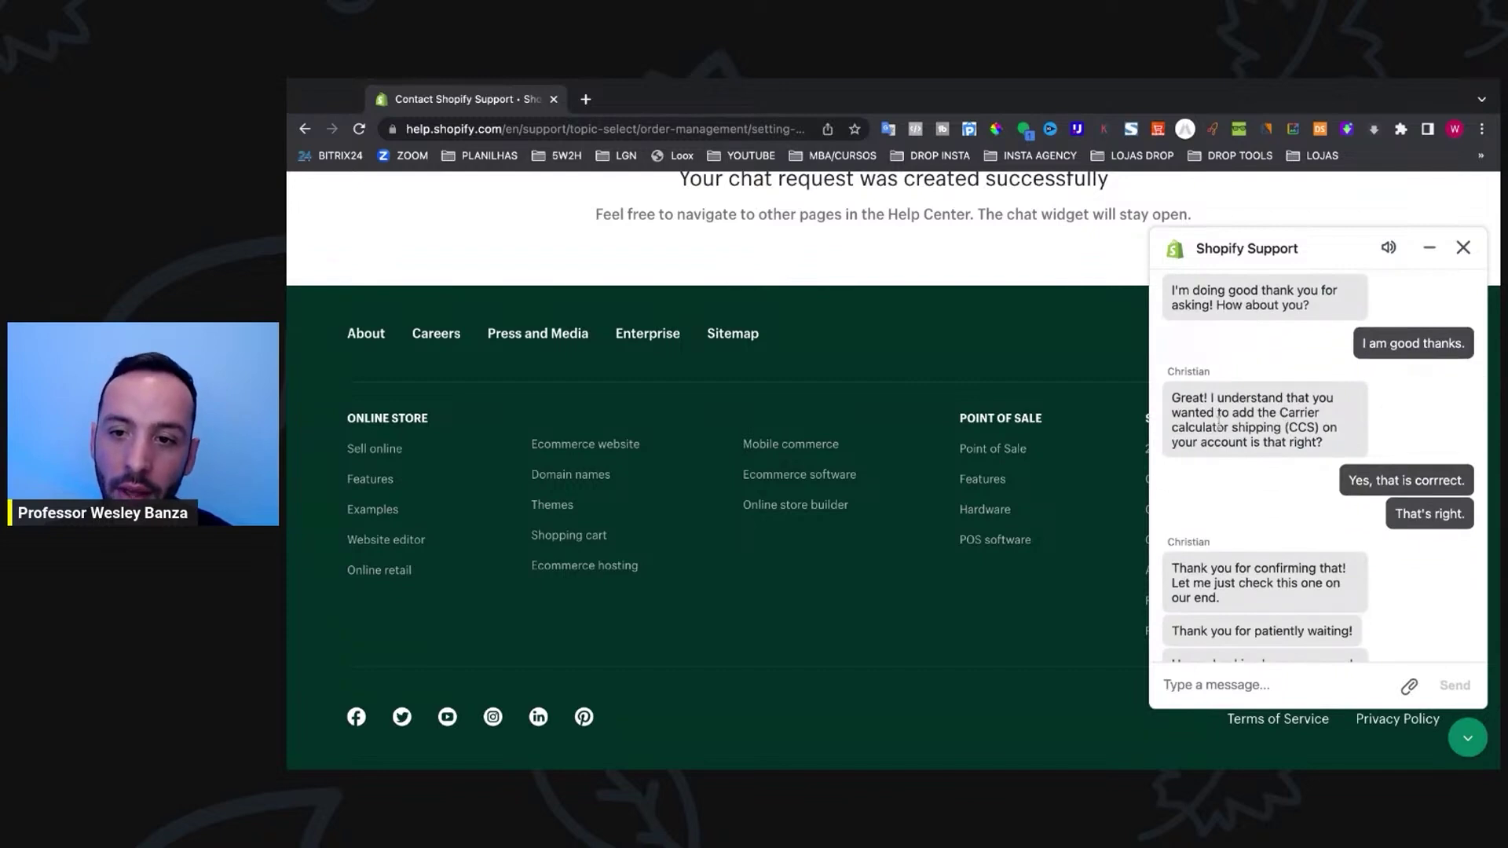
pyautogui.moveTo(1266, 412); pyautogui.dragTo(1320, 426)
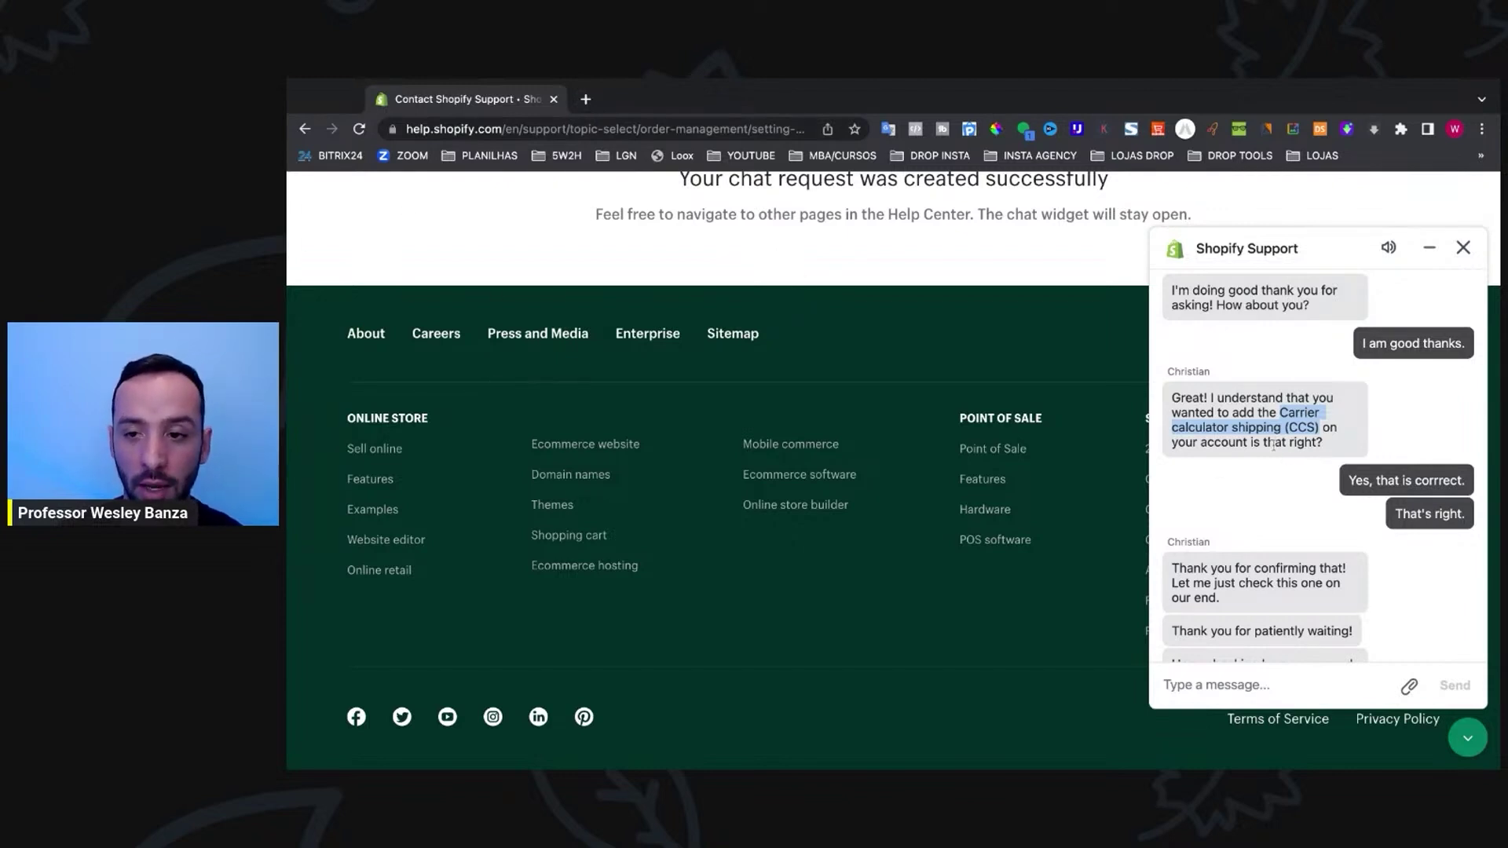
pyautogui.click(287, 325)
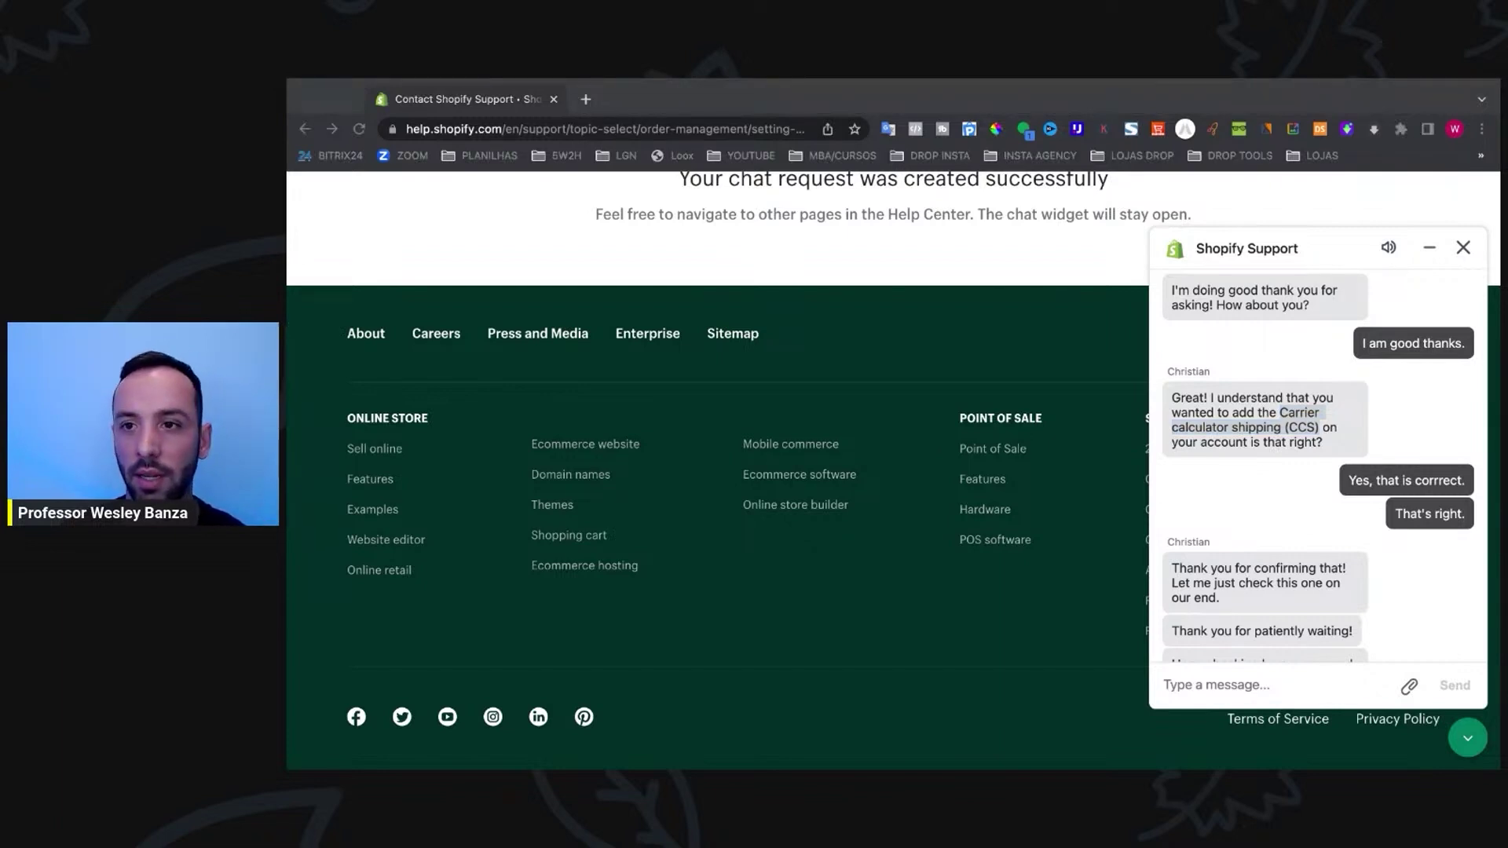
# Step: Open the Shopify website in a new tab and go to its pricing page
pyautogui.click(1214, 100)
pyautogui.click(585, 99)
pyautogui.write('shop')
pyautogui.press('Return')
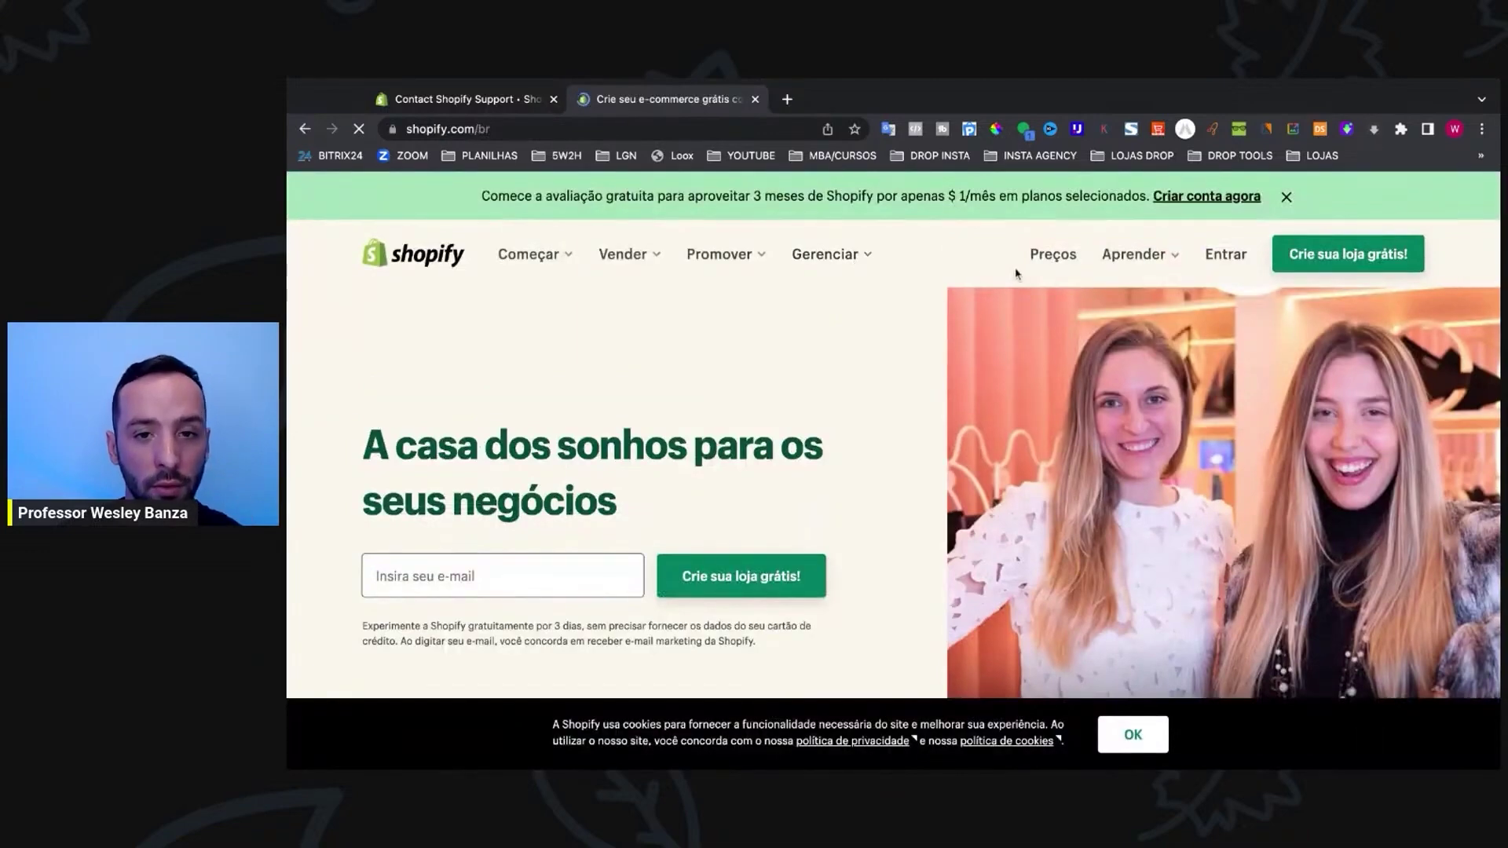
pyautogui.click(1057, 260)
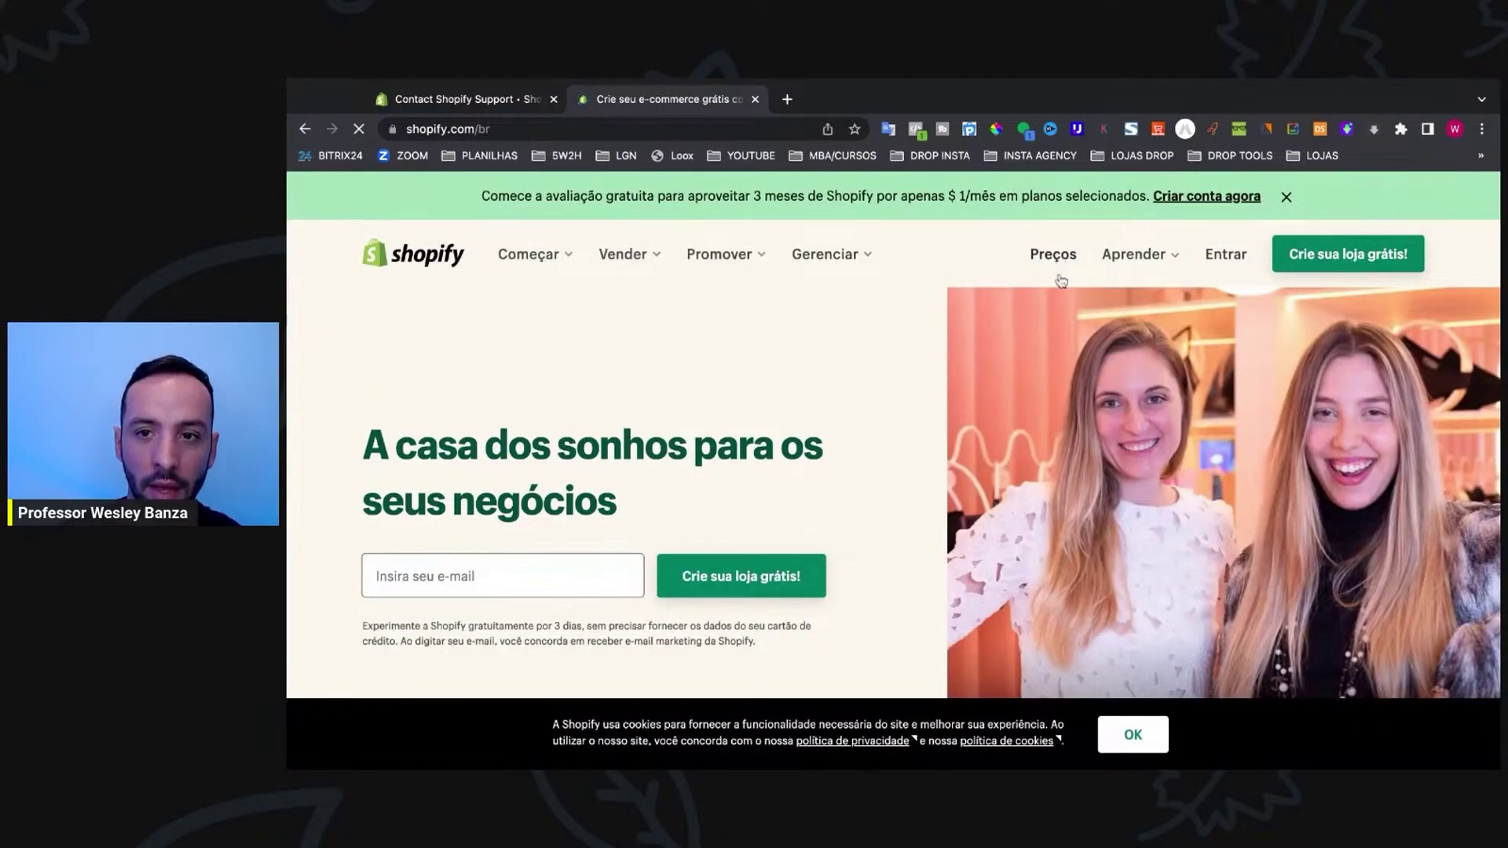
# Step: Expand the plan features on the pricing page and check which plans include third-party calculated shipping rates
pyautogui.scroll(-5, 950, 483)
pyautogui.scroll(4, 945, 486)
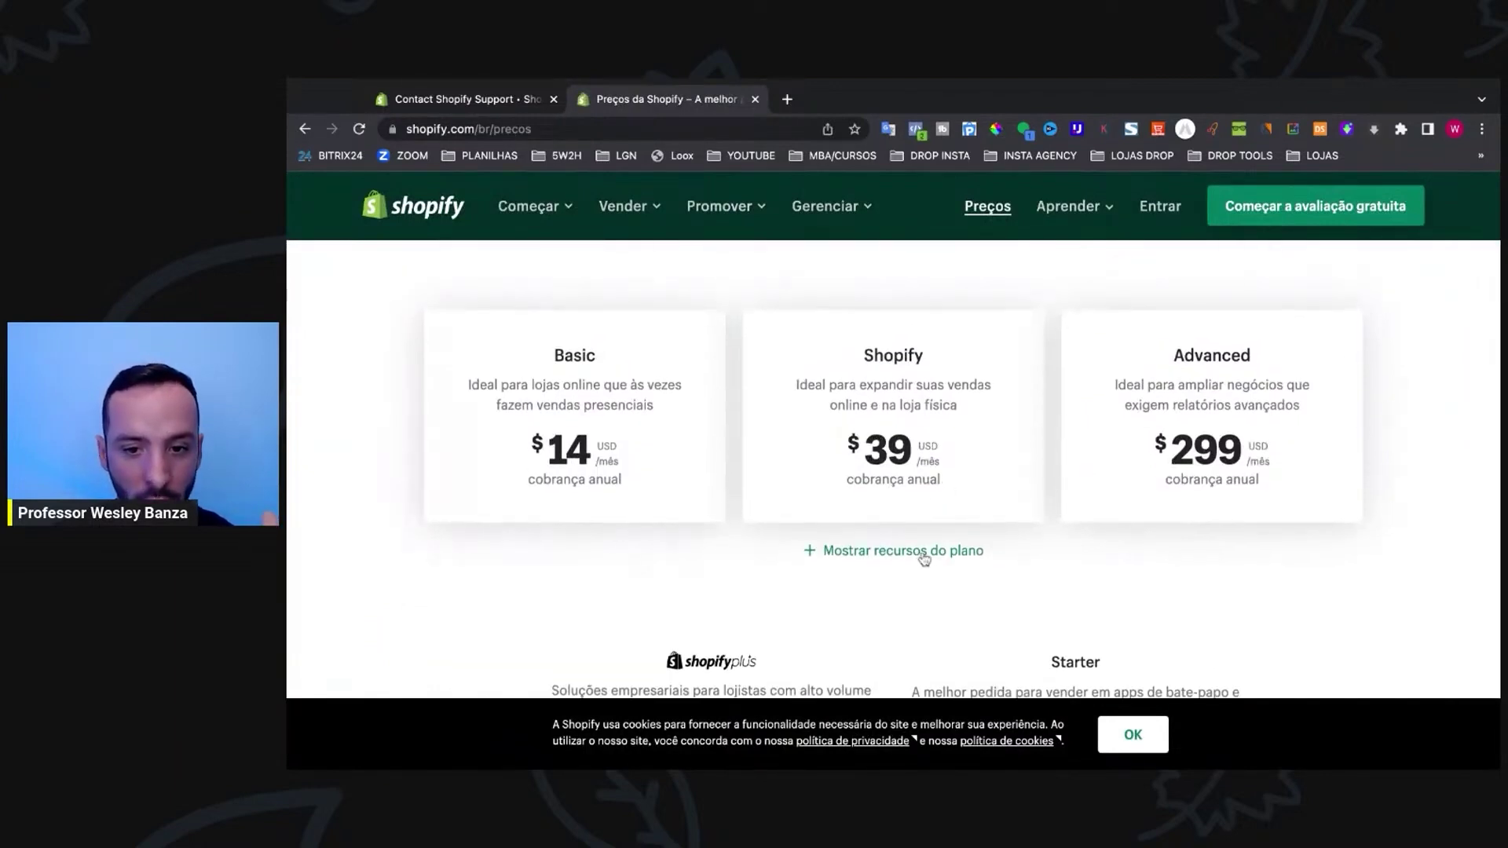
pyautogui.click(930, 555)
pyautogui.scroll(-15, 927, 558)
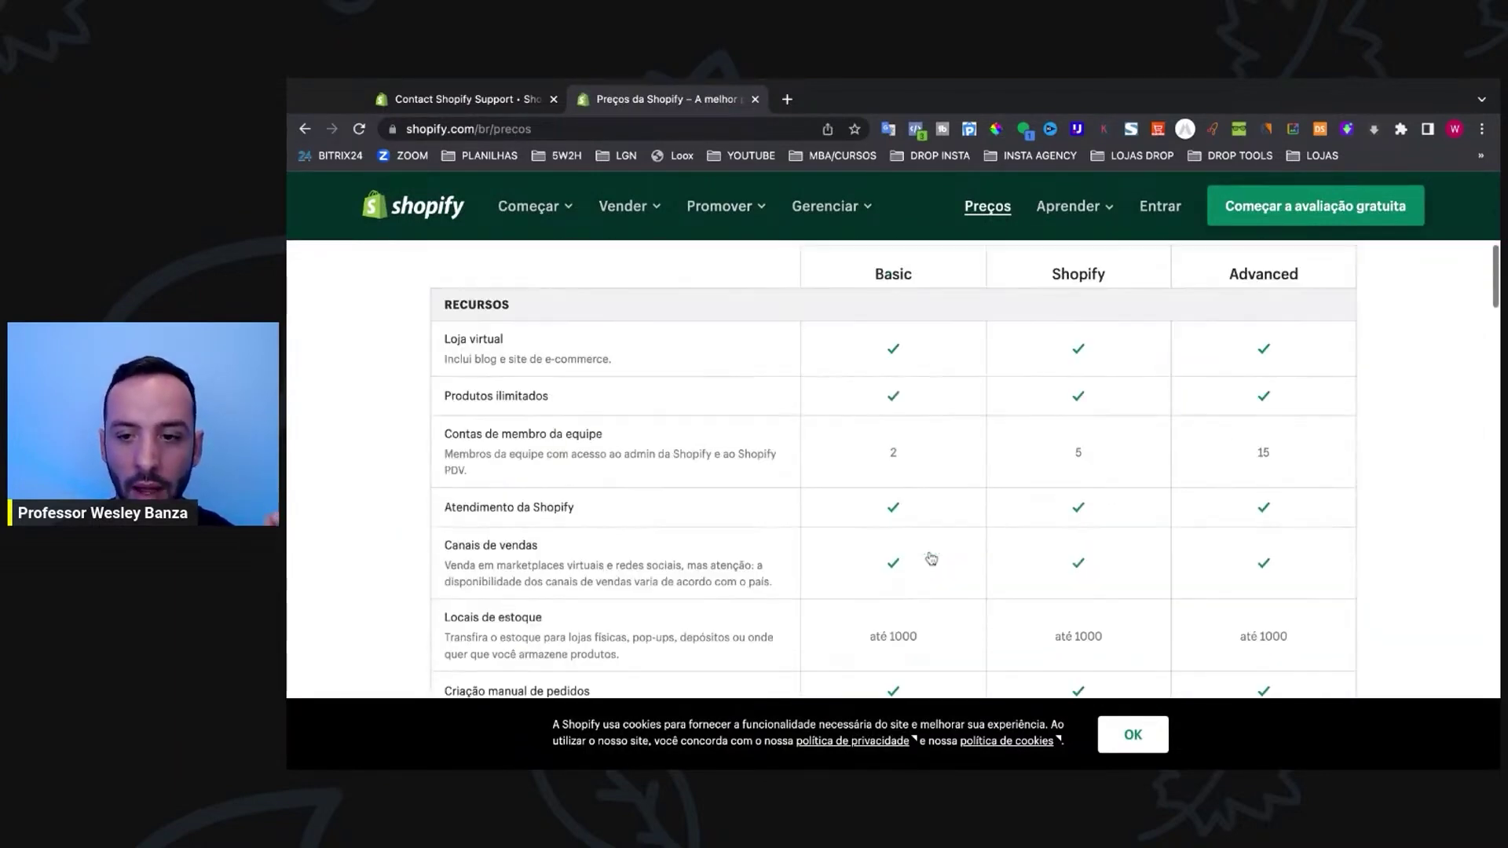
pyautogui.scroll(-5, 1042, 460)
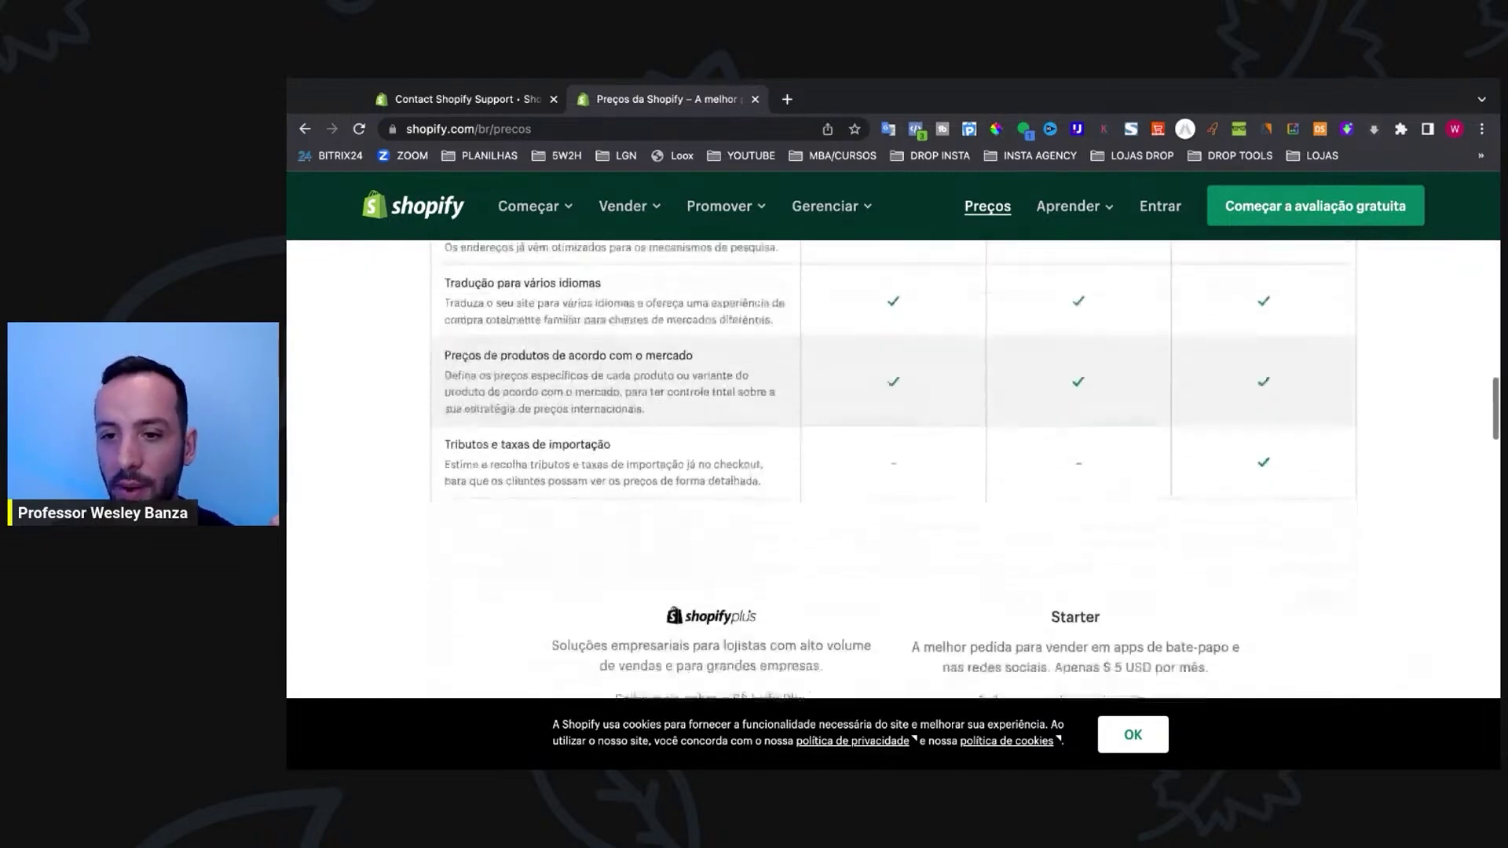
pyautogui.scroll(5, 1041, 460)
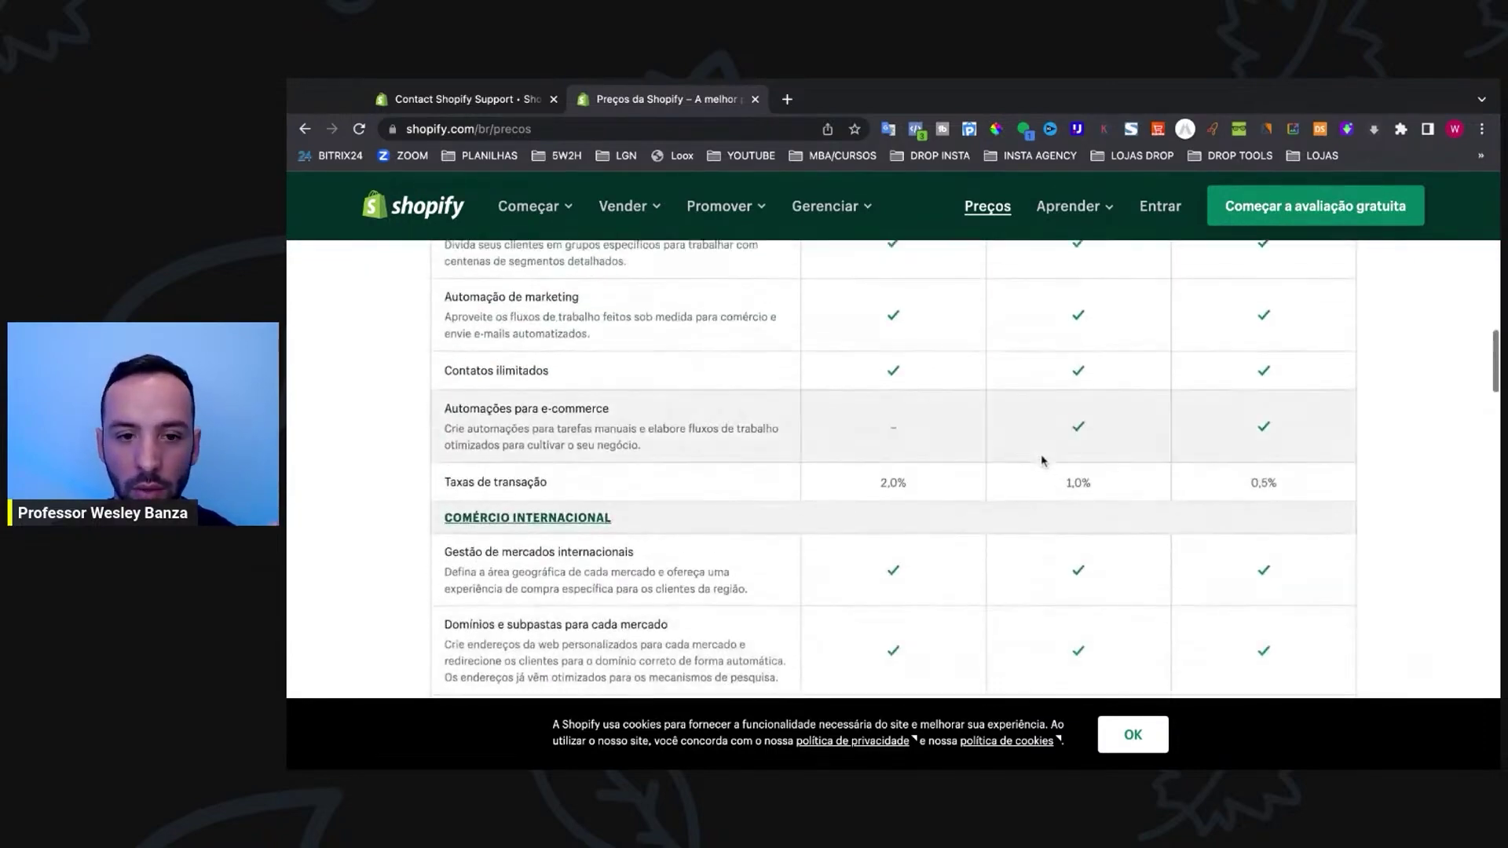
pyautogui.scroll(-5, 1042, 460)
pyautogui.scroll(5, 964, 462)
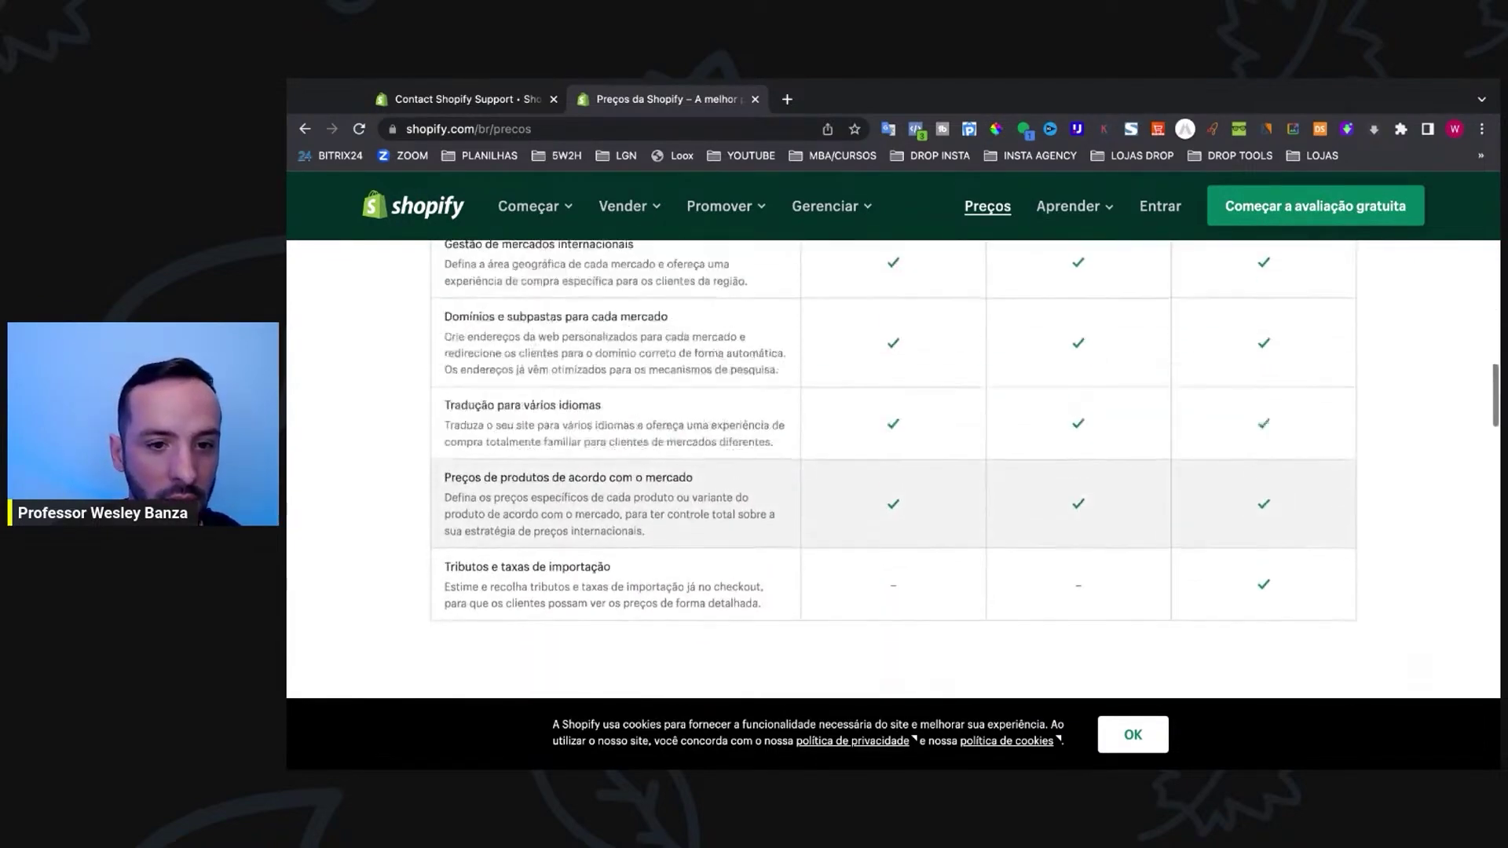
pyautogui.scroll(4, 892, 471)
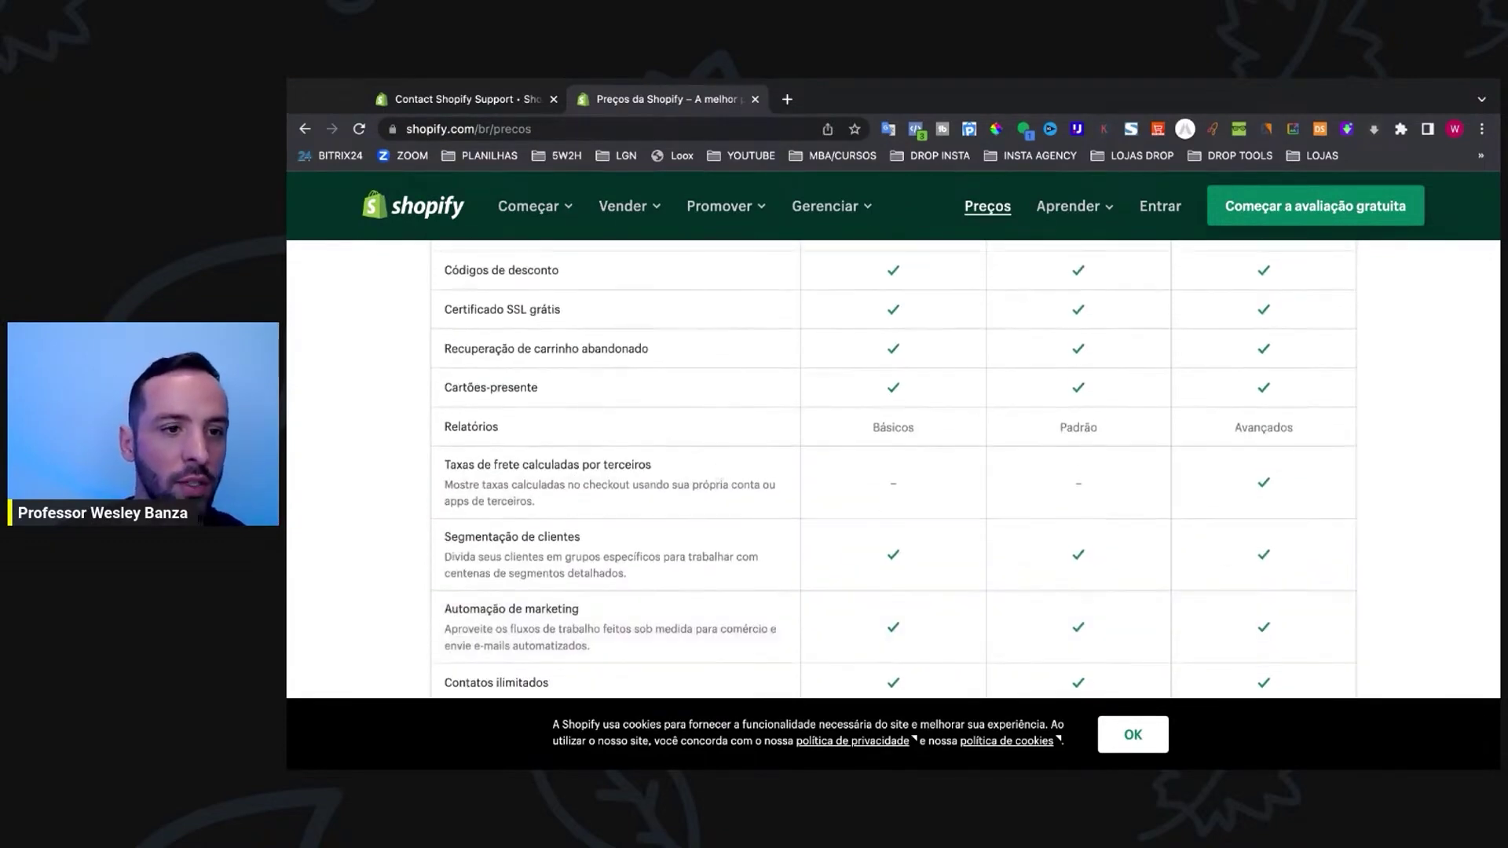
pyautogui.click(1238, 102)
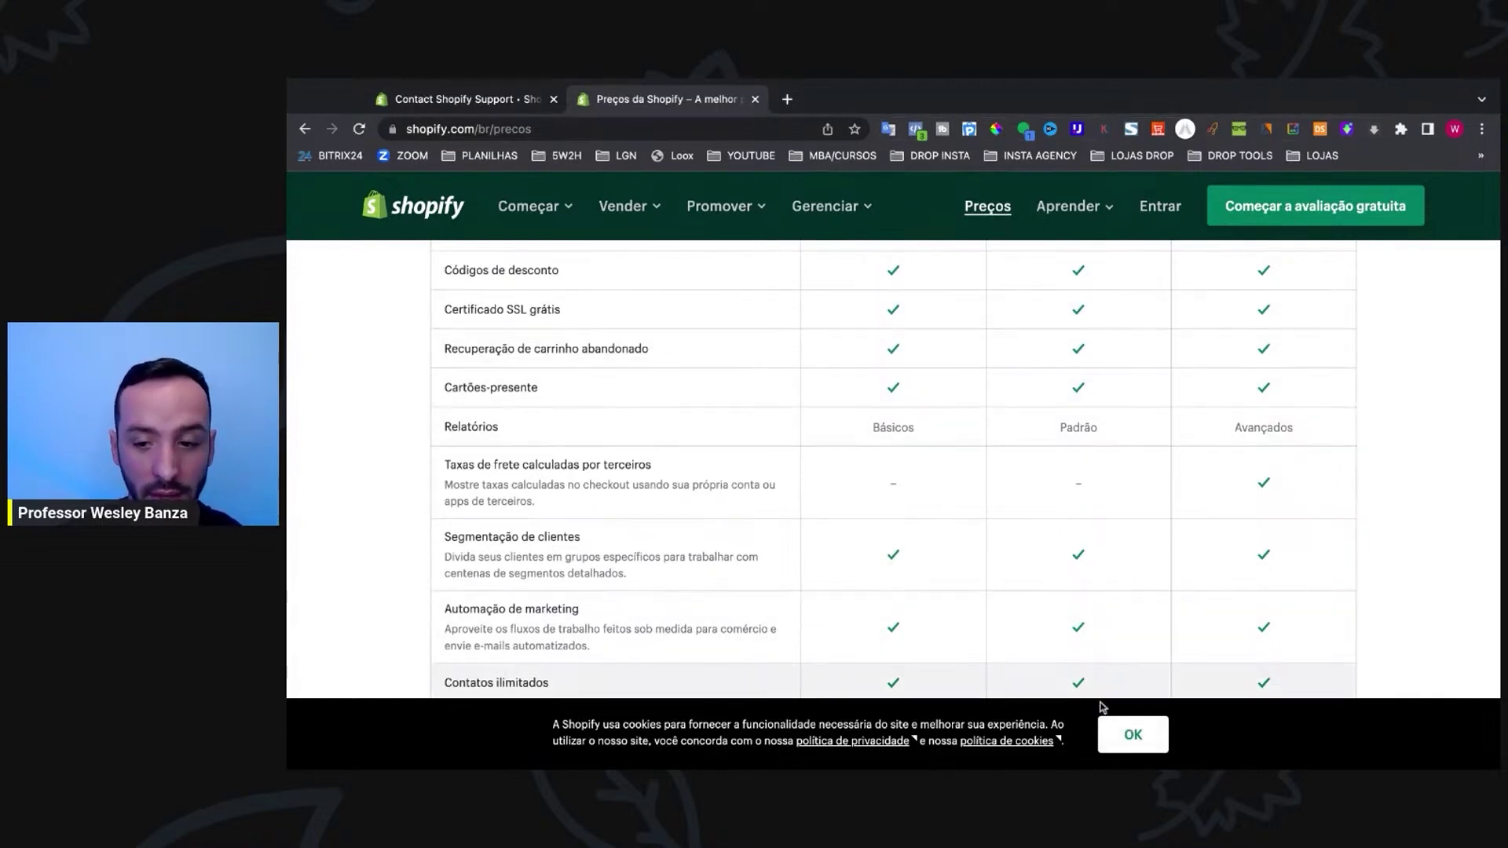
pyautogui.click(1133, 735)
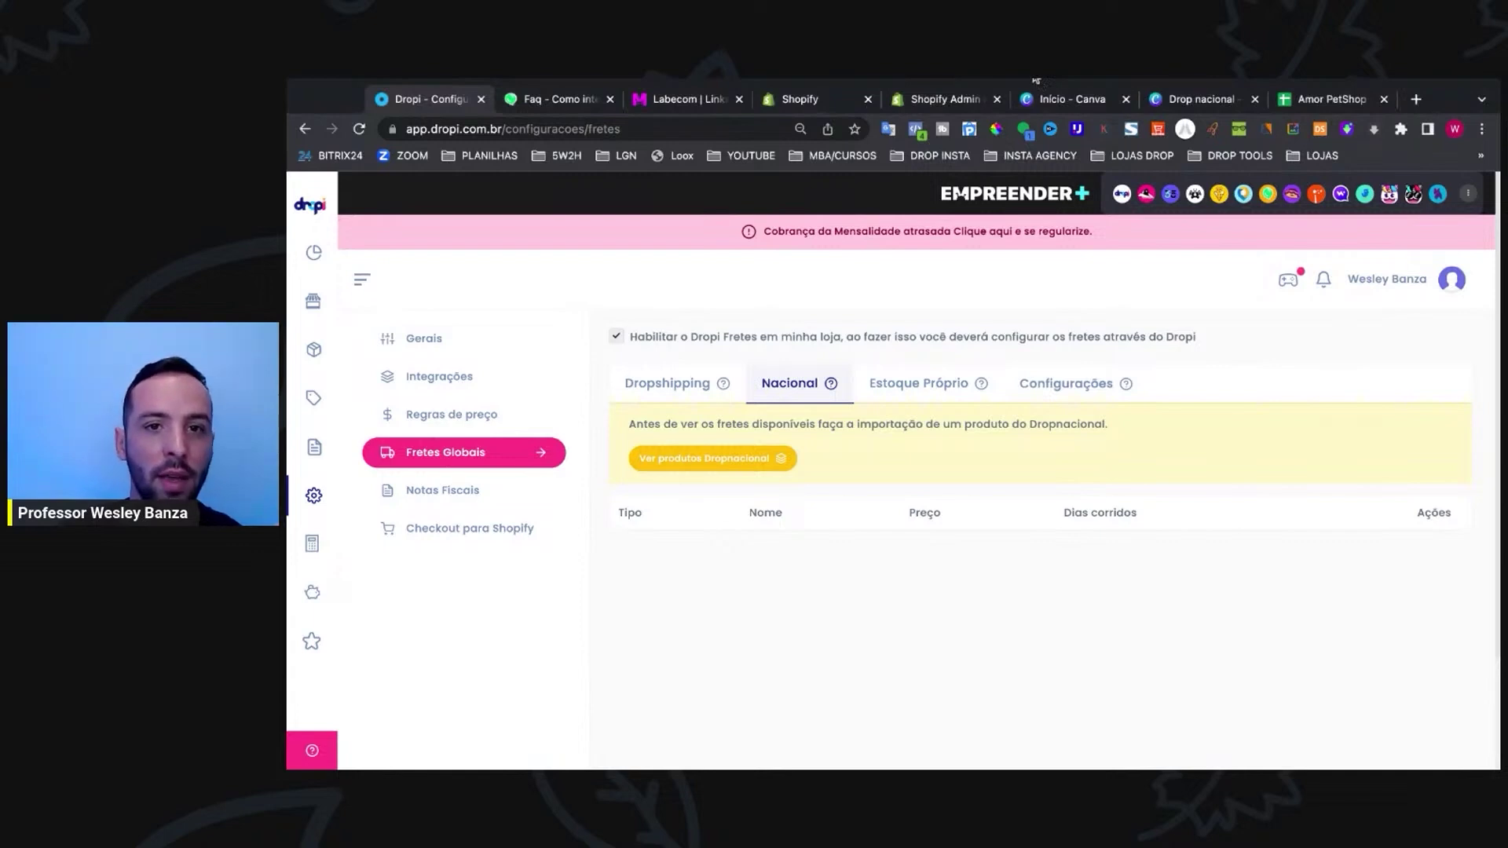
# Step: Switch to the Amor PetShop Shopify admin and open the plan selection page from the store's plan settings
pyautogui.click(916, 98)
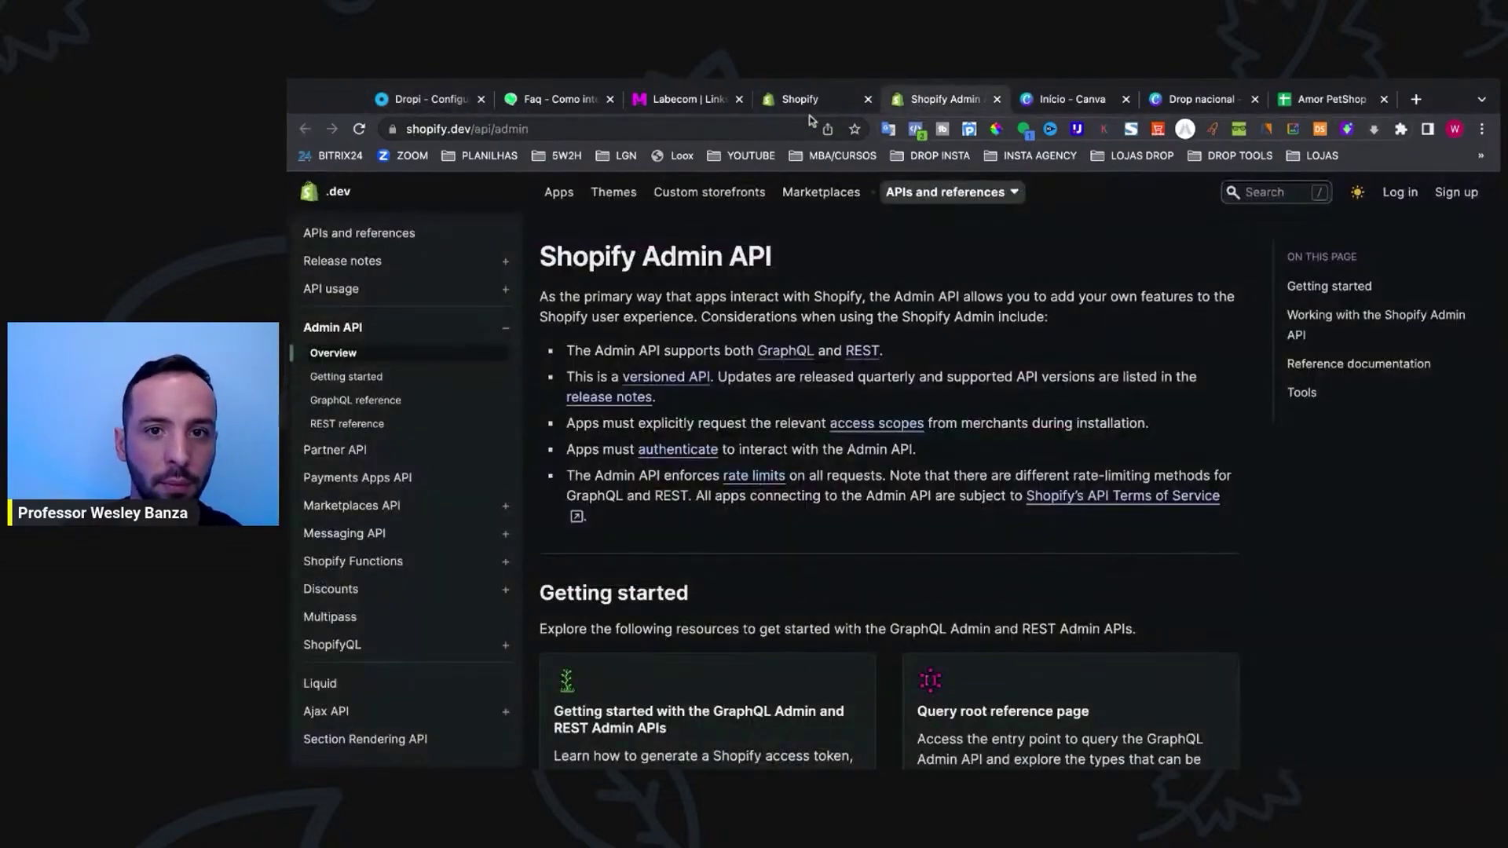
pyautogui.click(809, 99)
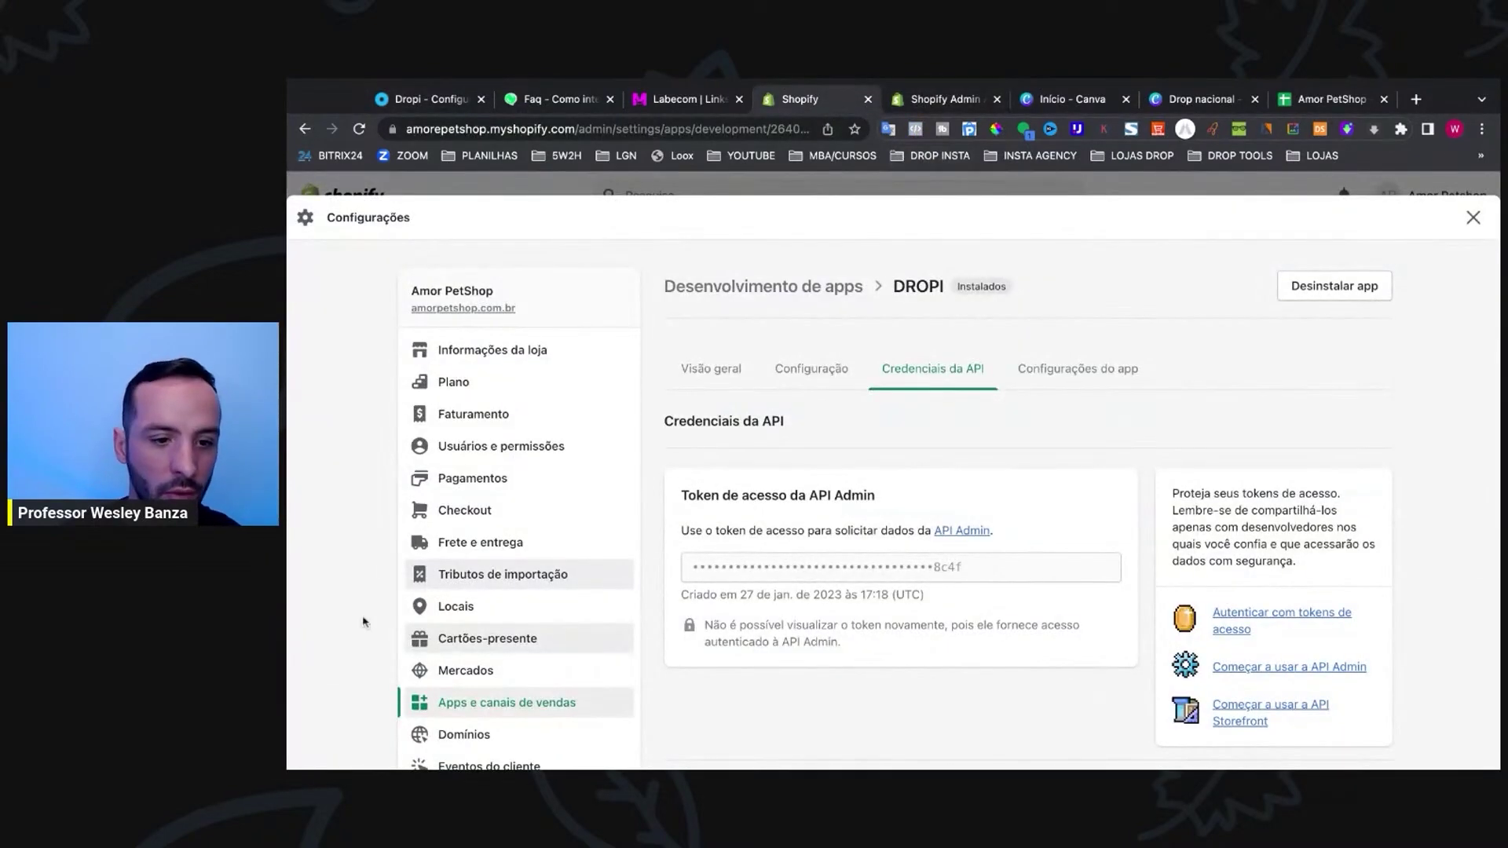
pyautogui.click(454, 381)
pyautogui.scroll(-1, 968, 424)
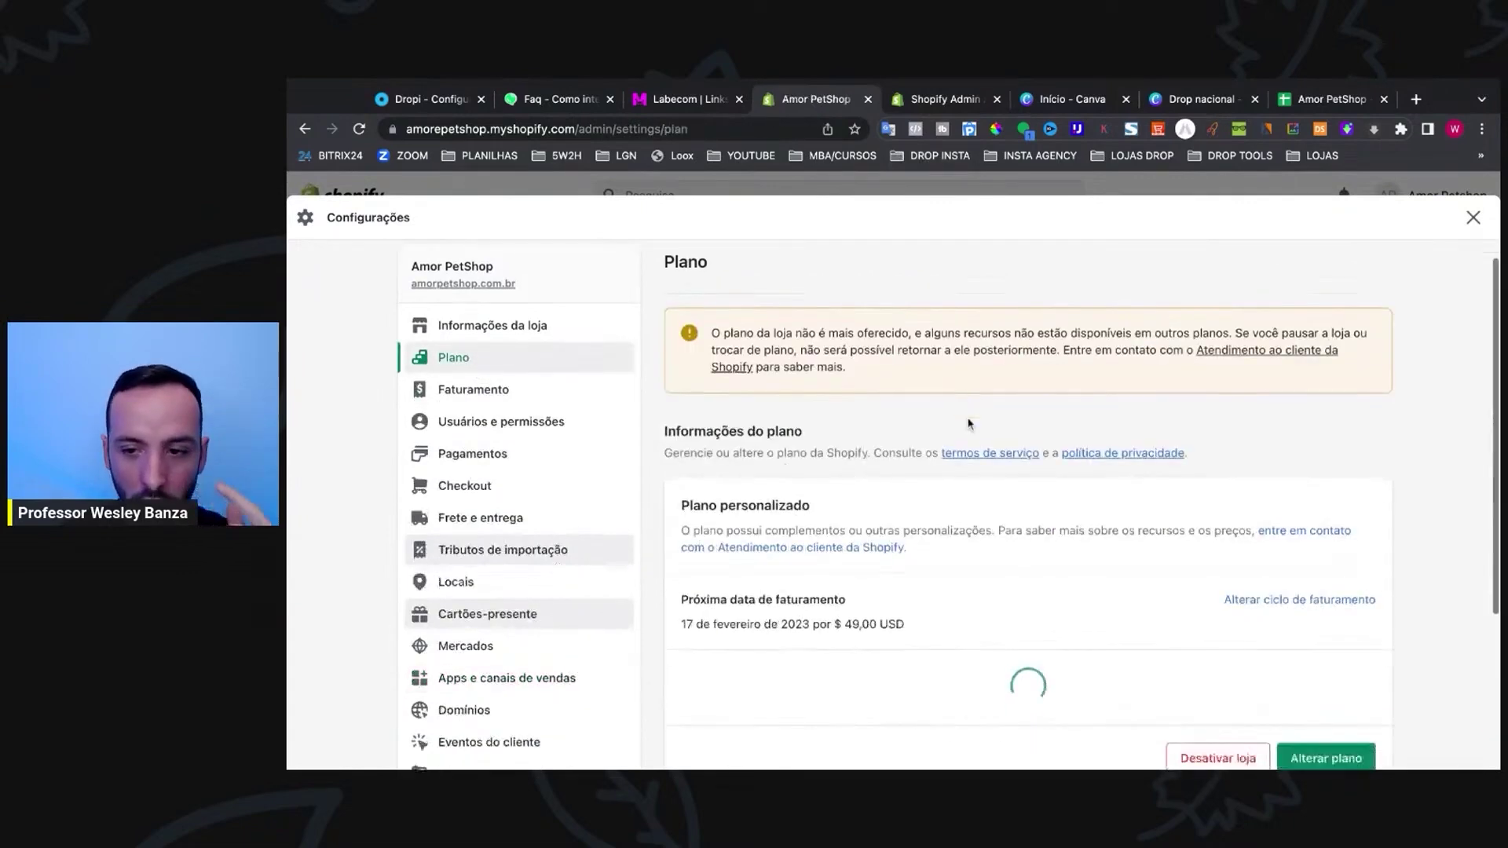
pyautogui.scroll(-4, 968, 424)
pyautogui.click(1326, 535)
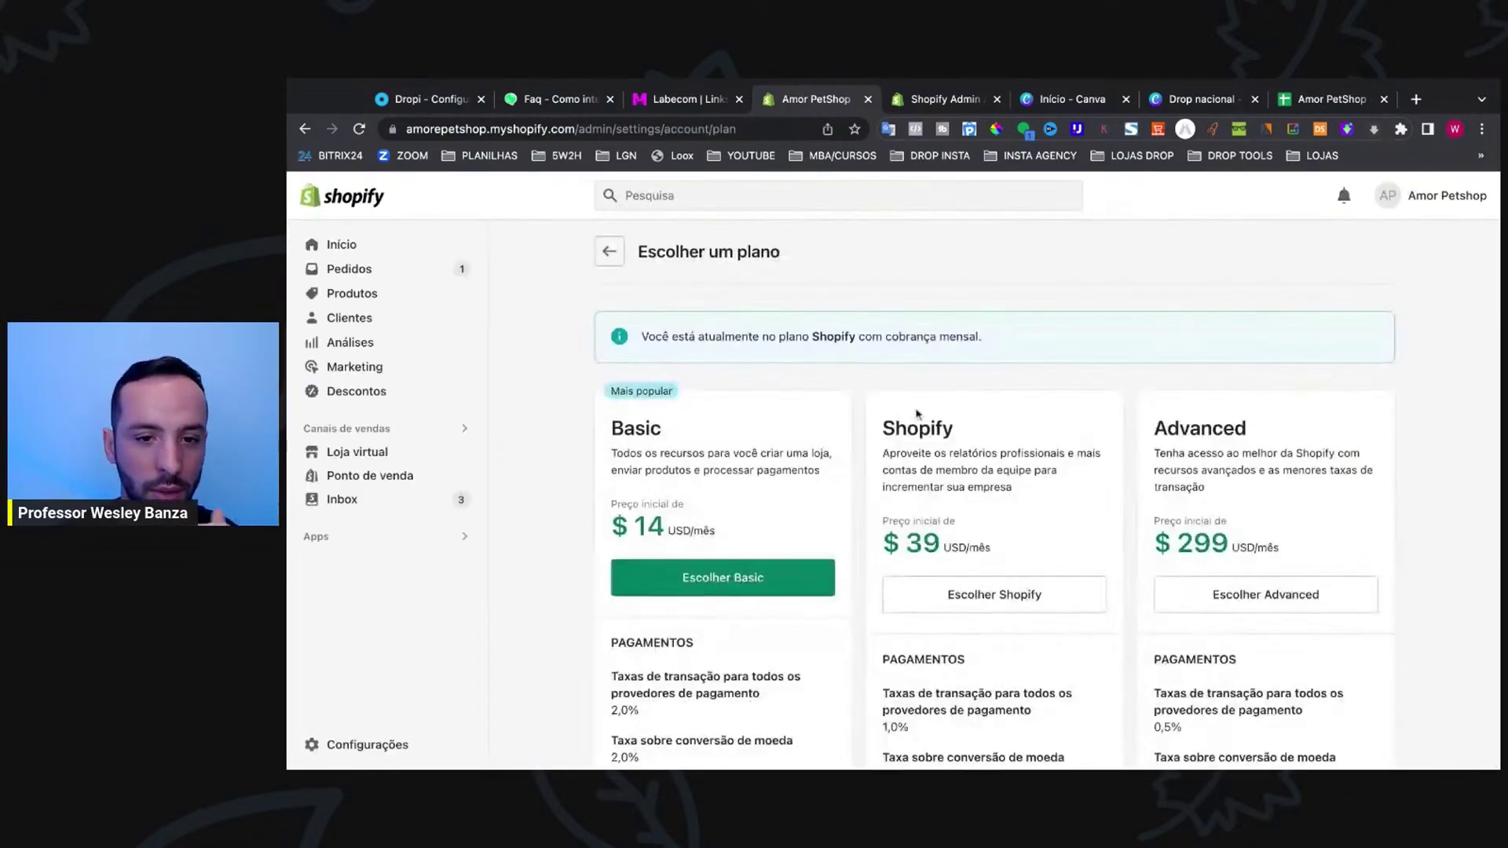
# Step: Compare the prices, fees, resources and shipping features of the Basic, Shopify and Advanced plans
pyautogui.scroll(-3, 926, 416)
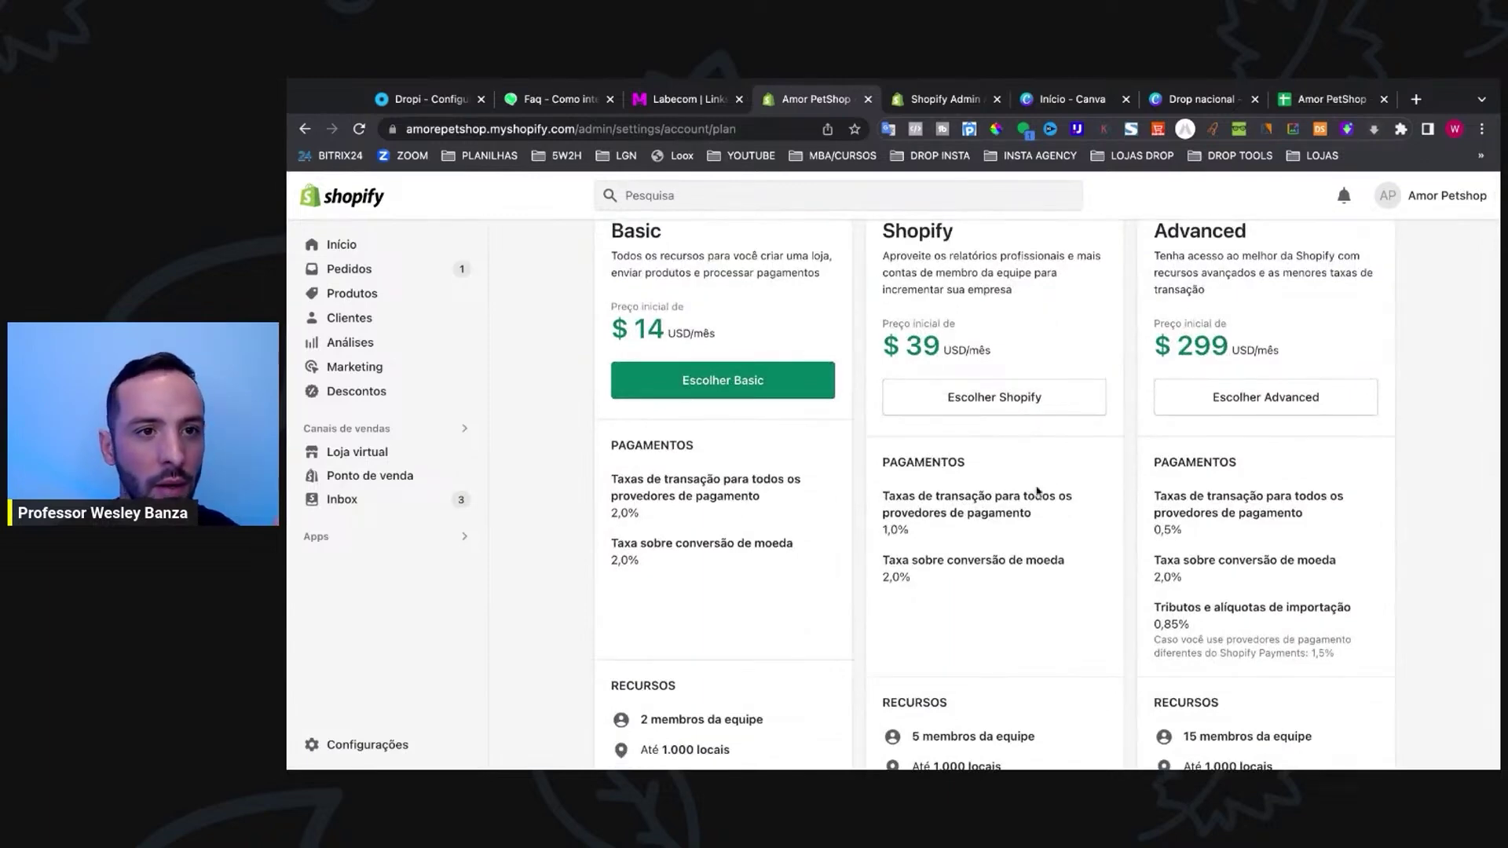
pyautogui.scroll(-2, 1024, 463)
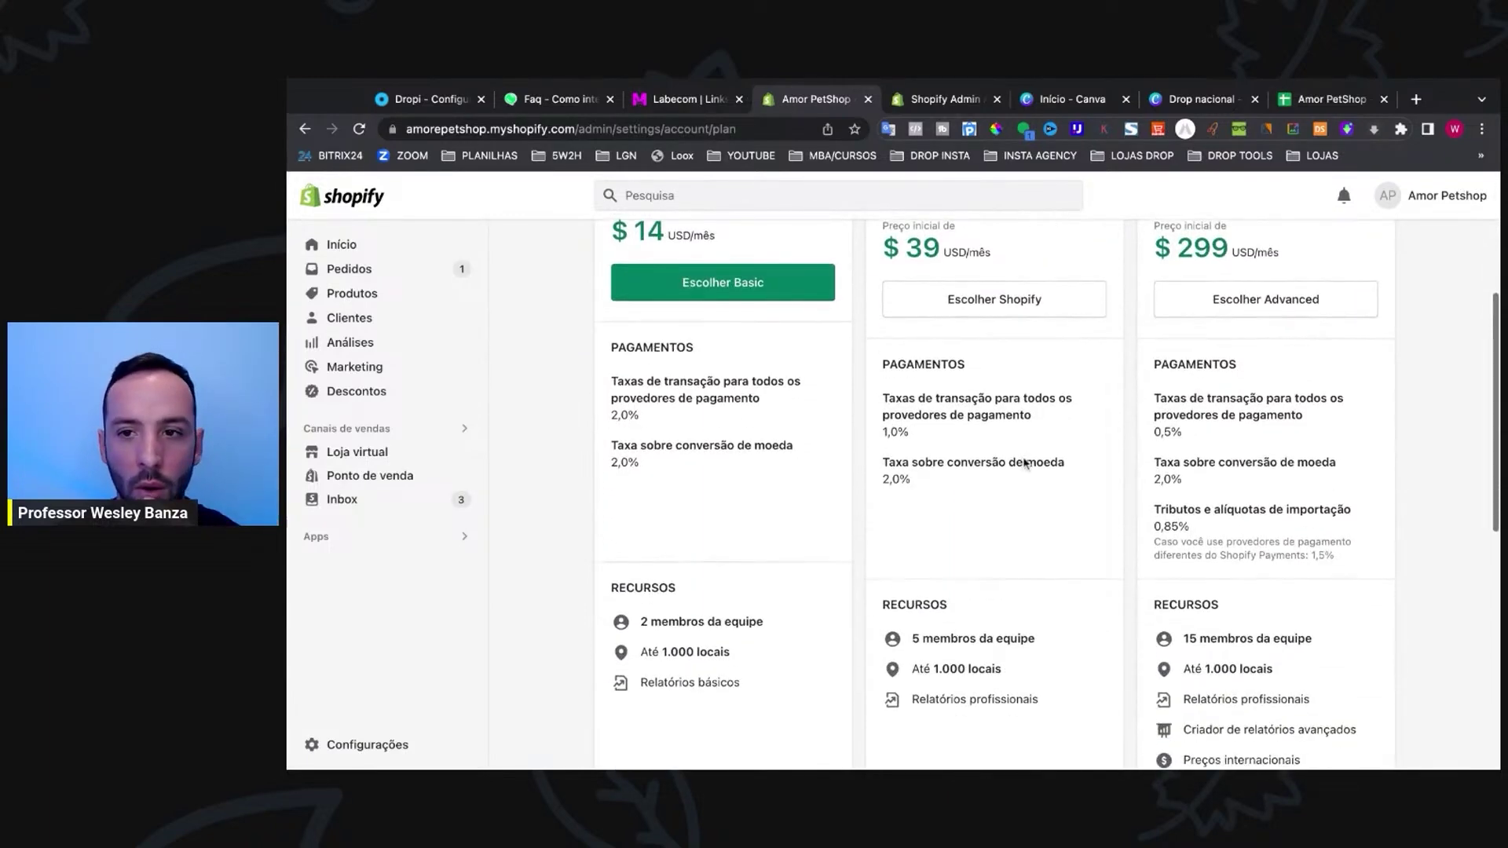
pyautogui.scroll(-2, 1024, 463)
pyautogui.scroll(-6, 1050, 493)
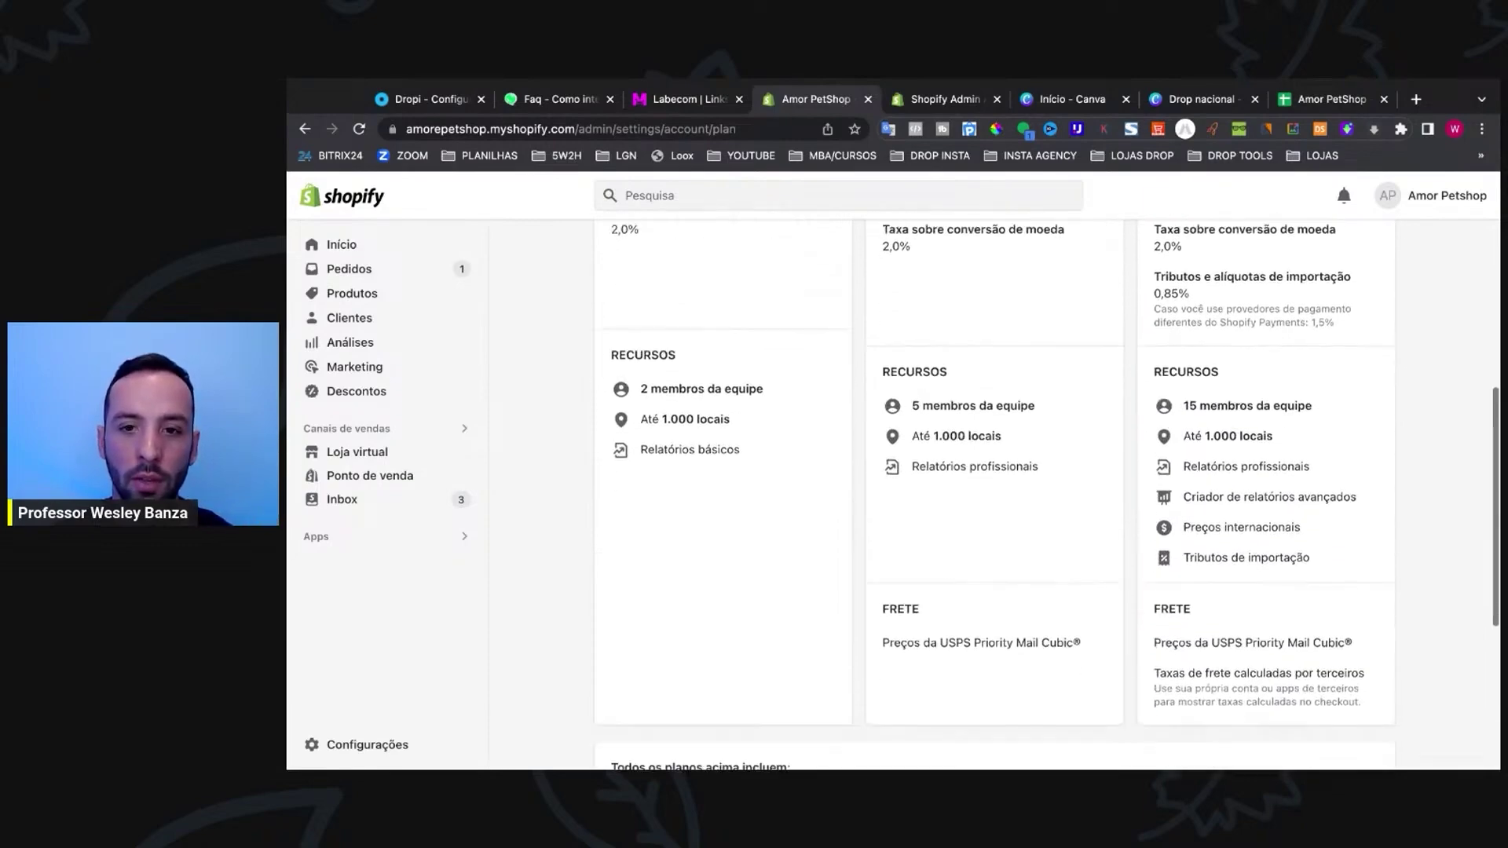
pyautogui.scroll(8, 1049, 564)
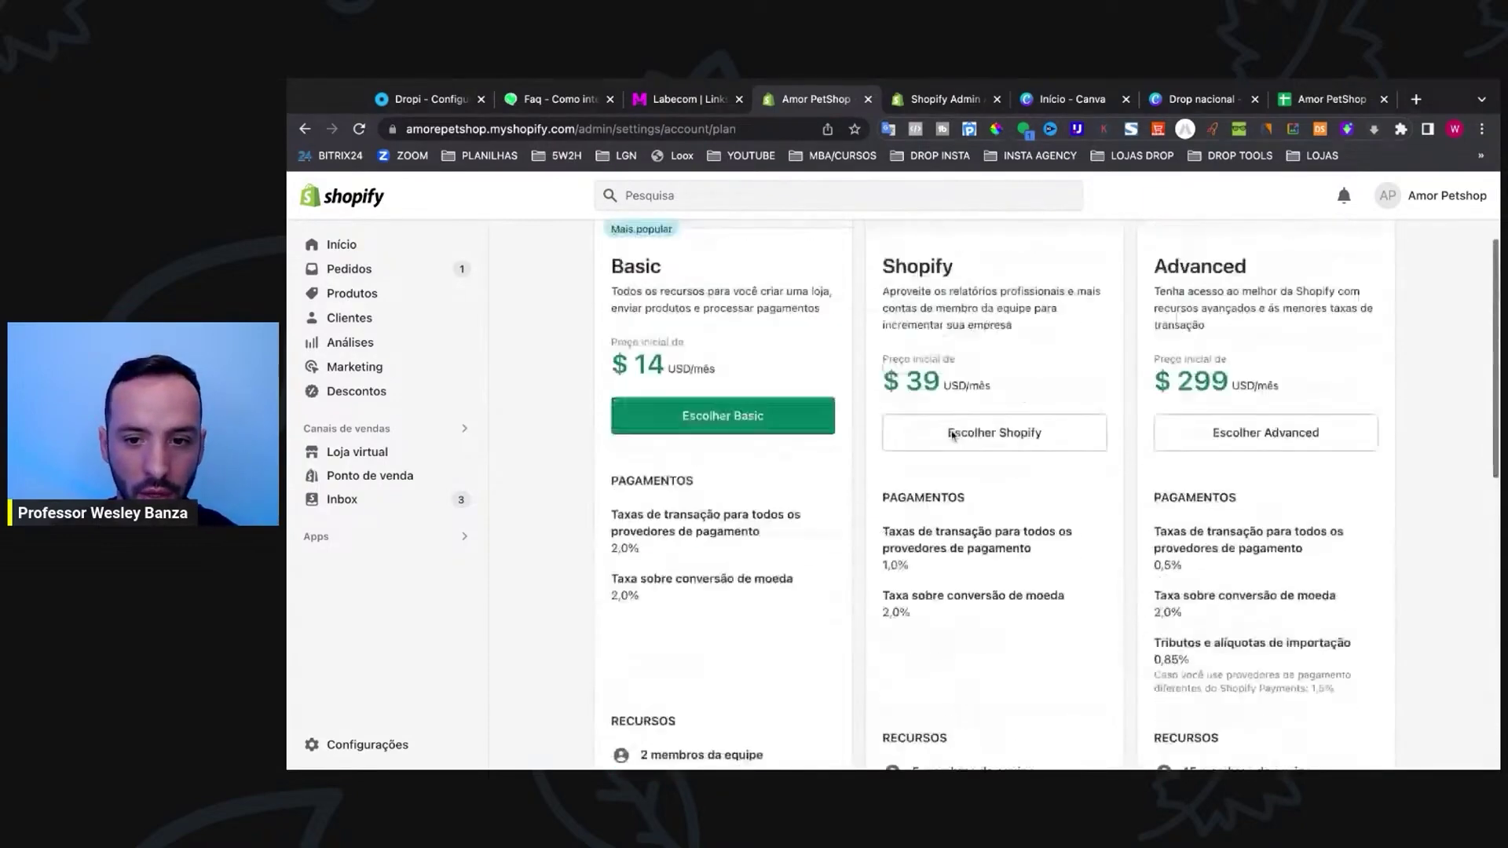
pyautogui.tripleClick(1008, 552)
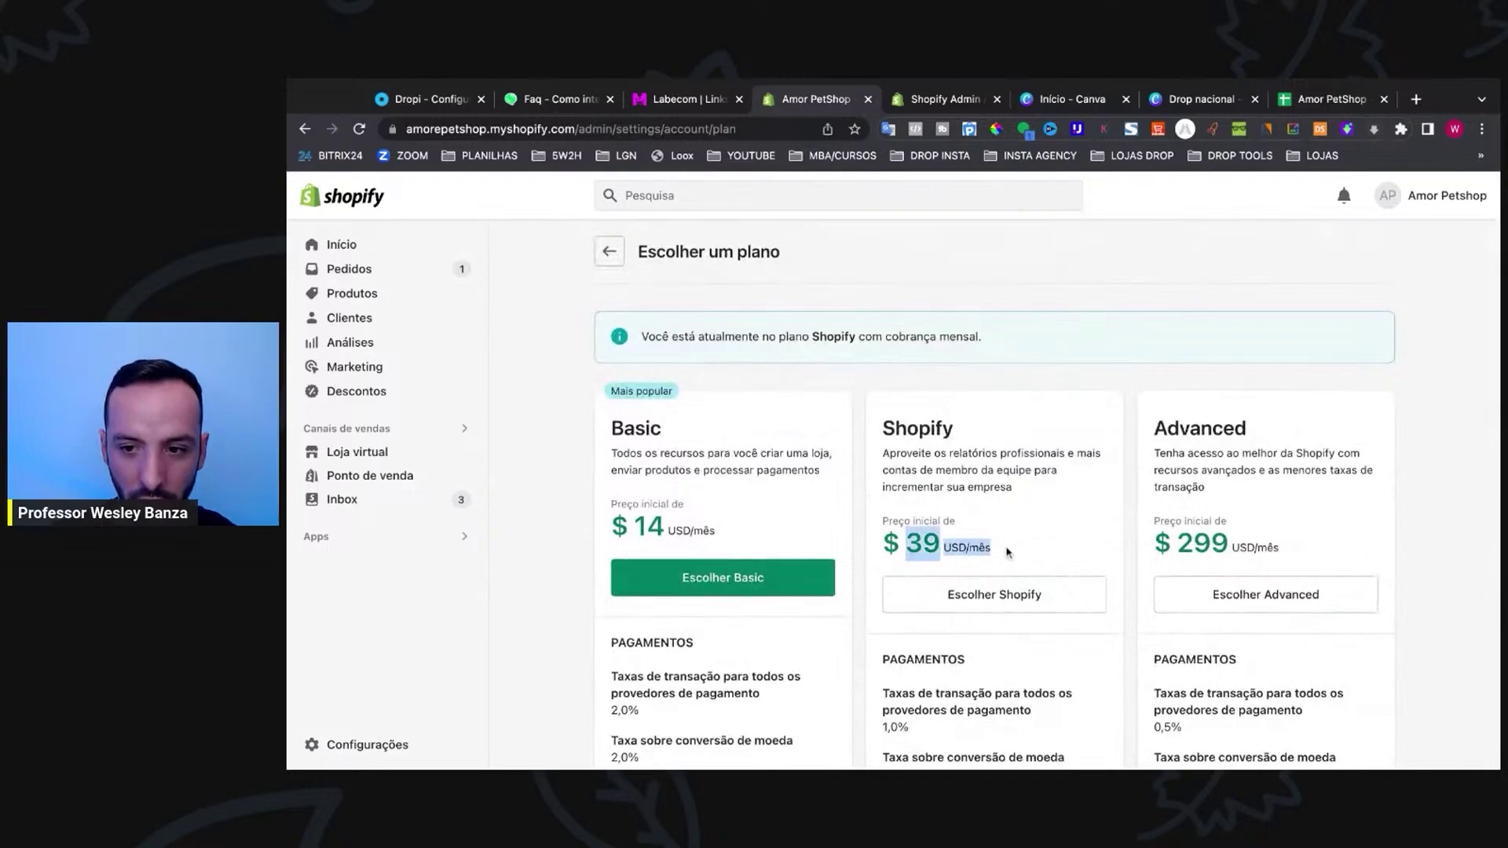
pyautogui.scroll(-9, 1058, 547)
pyautogui.scroll(-1, 1063, 492)
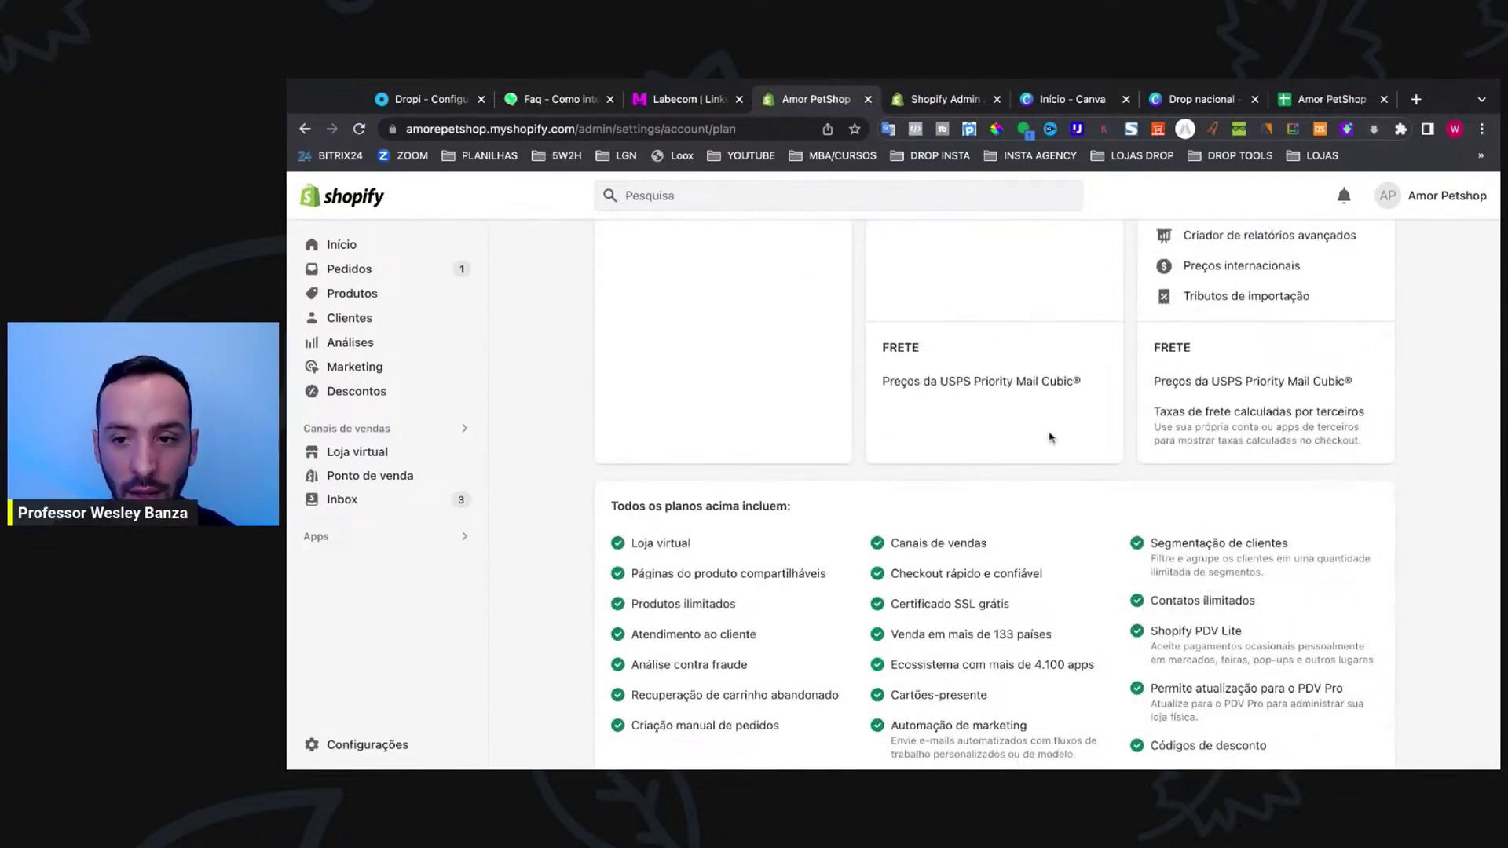
pyautogui.moveTo(1364, 448); pyautogui.dragTo(1148, 411)
pyautogui.scroll(10, 1217, 345)
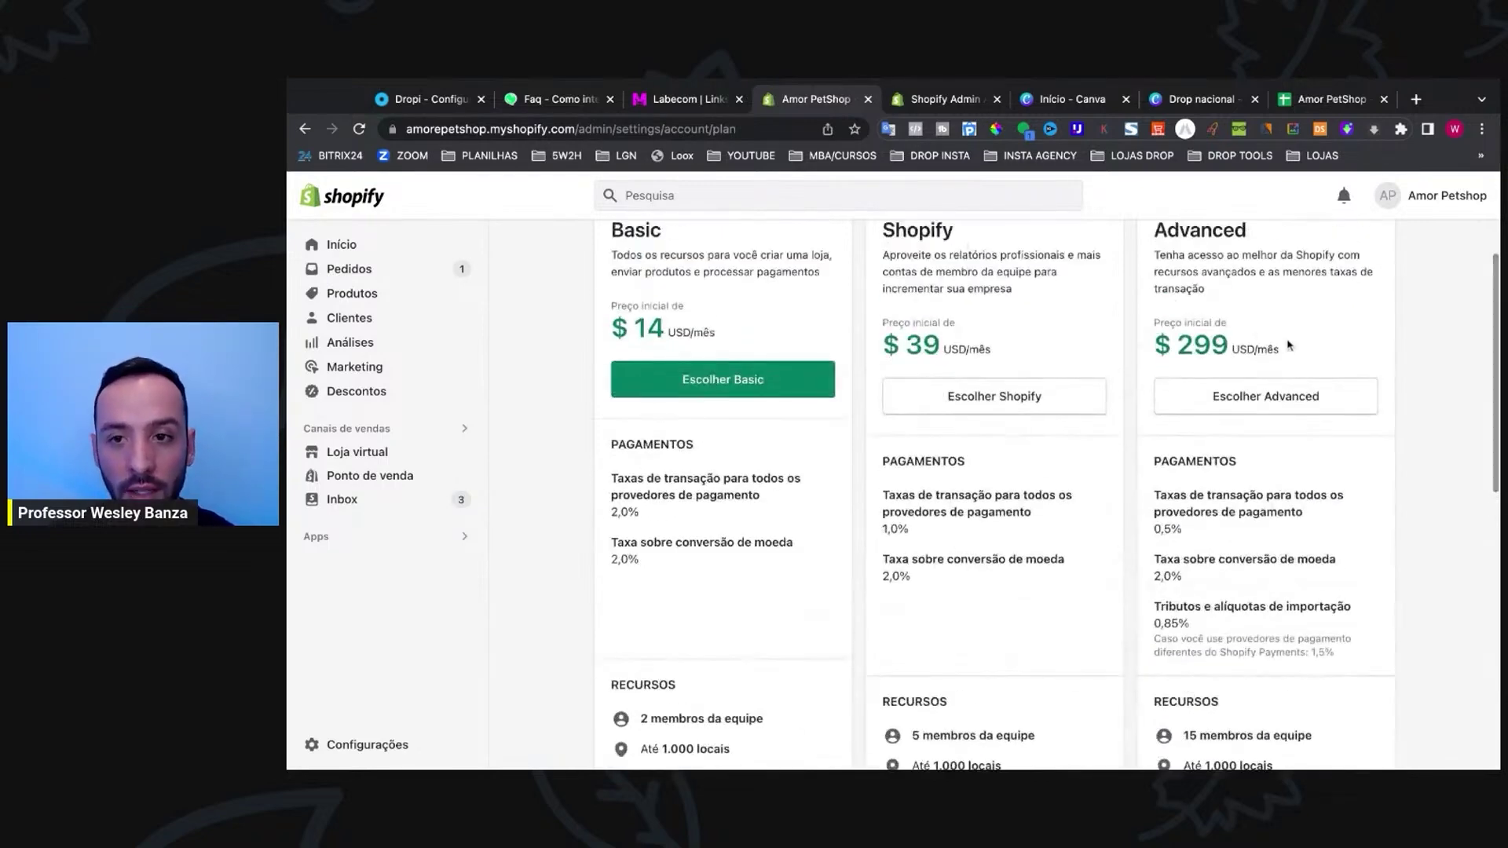
# Step: Review the Shopify plan's monthly price against its shipping features and those of the Advanced plan
pyautogui.scroll(-1, 1240, 354)
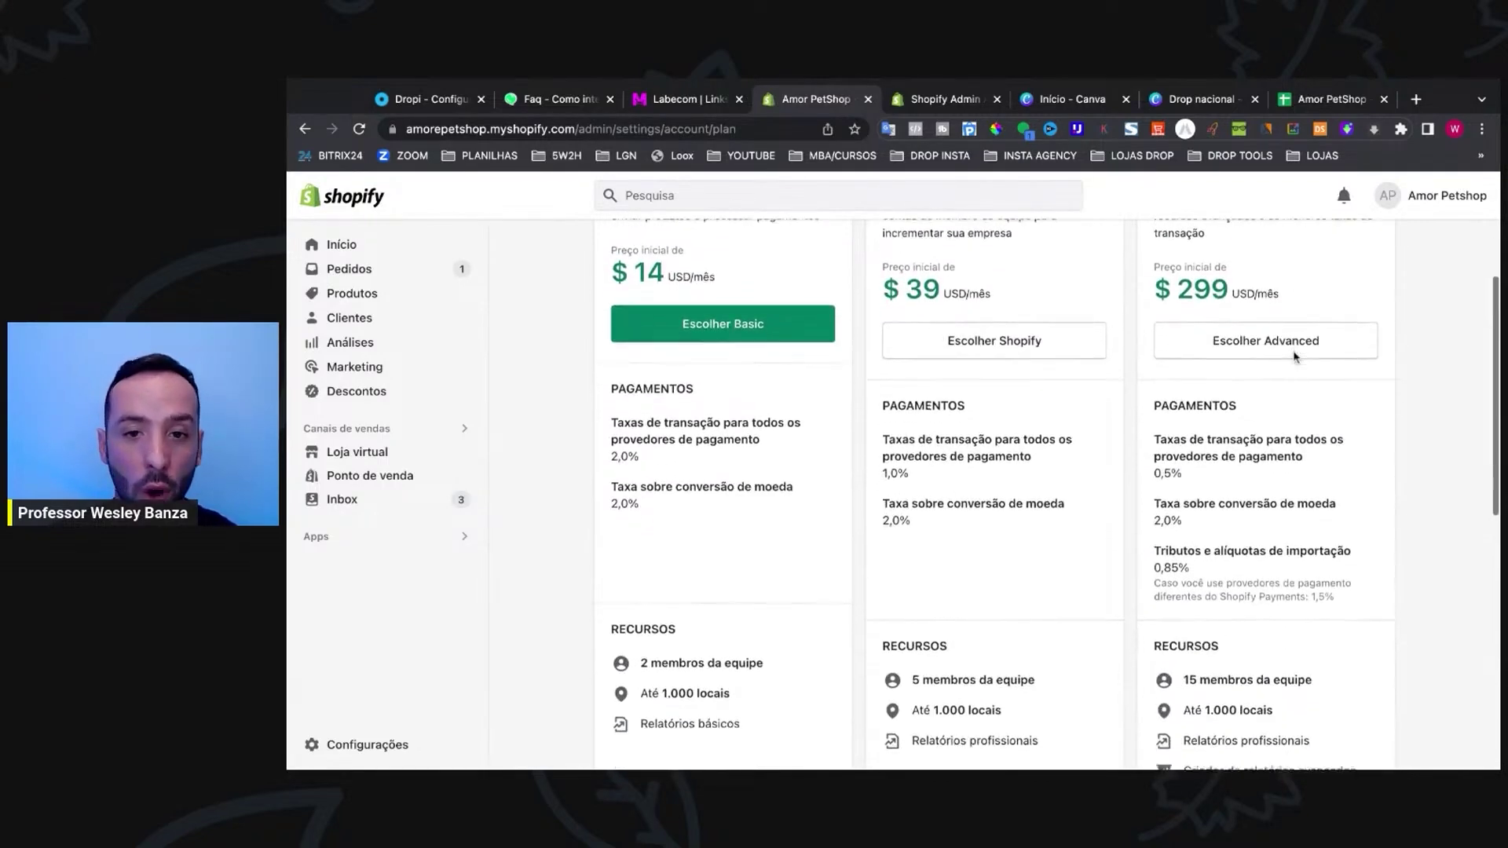
pyautogui.tripleClick(1015, 303)
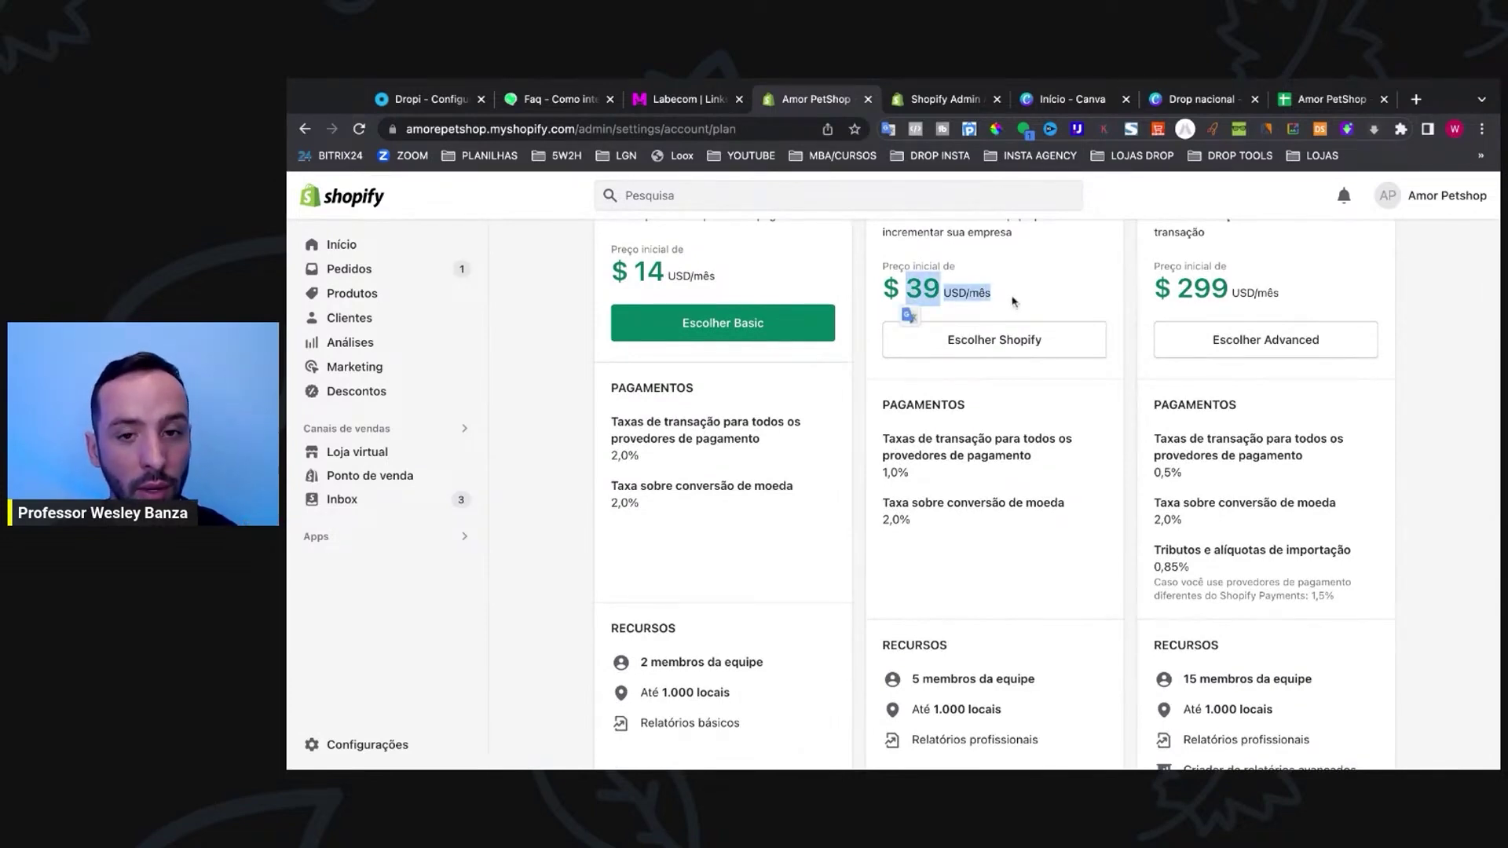
pyautogui.scroll(-6, 1128, 437)
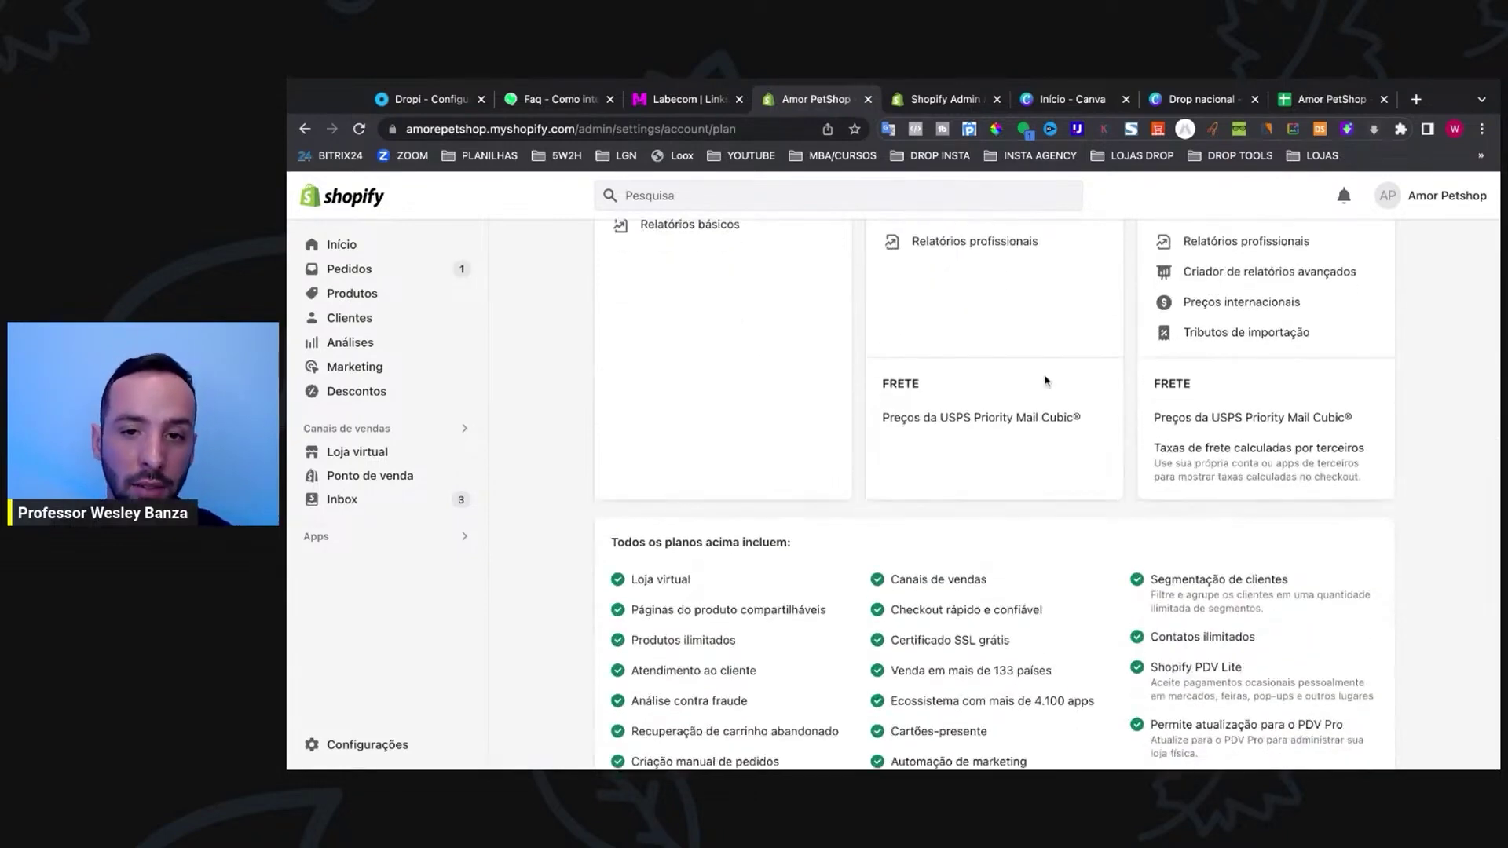
pyautogui.scroll(6, 1002, 323)
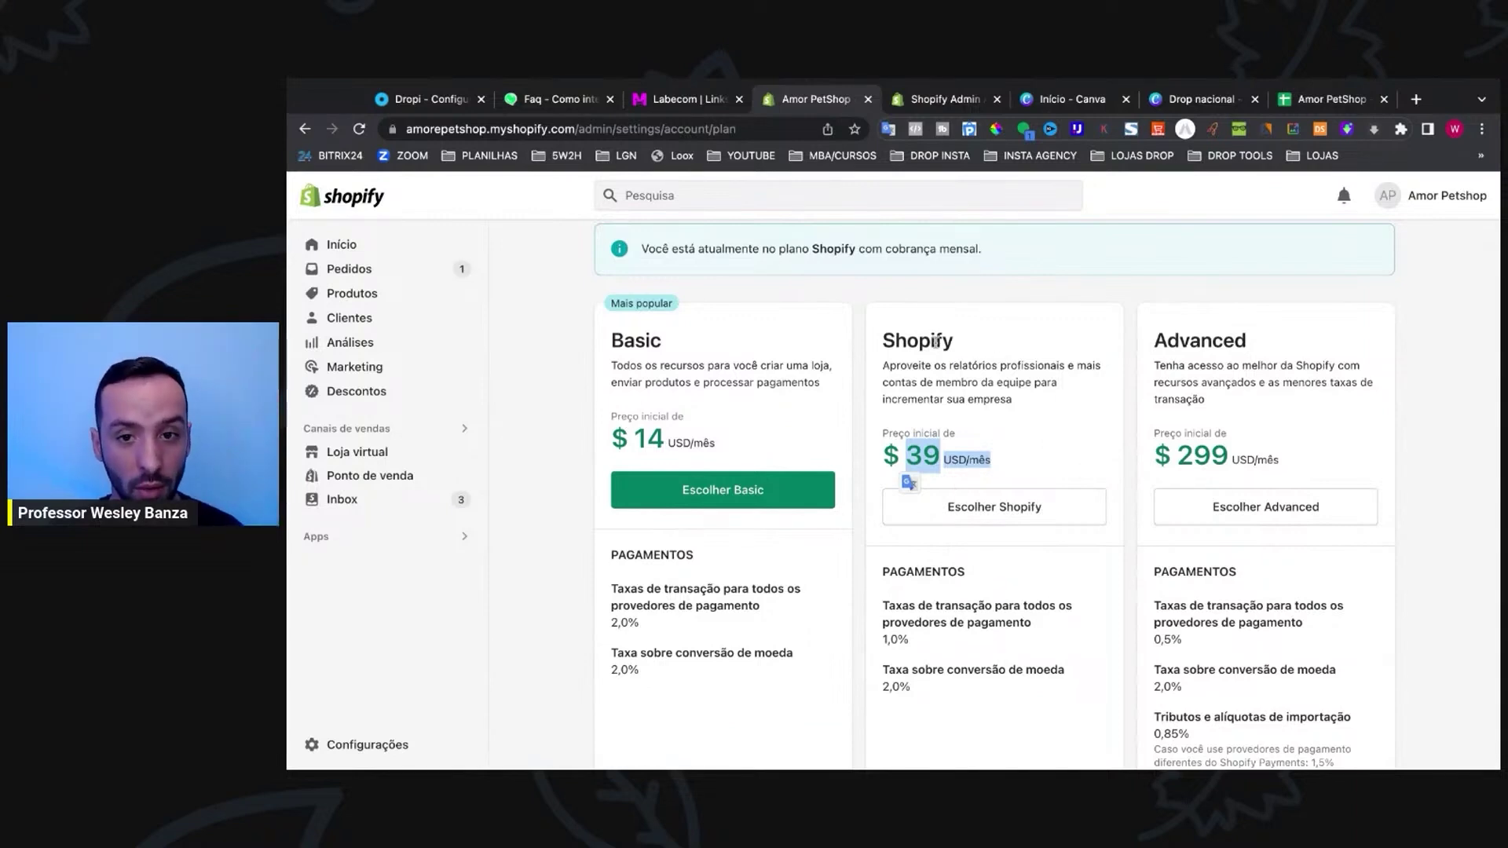
pyautogui.scroll(-2, 948, 346)
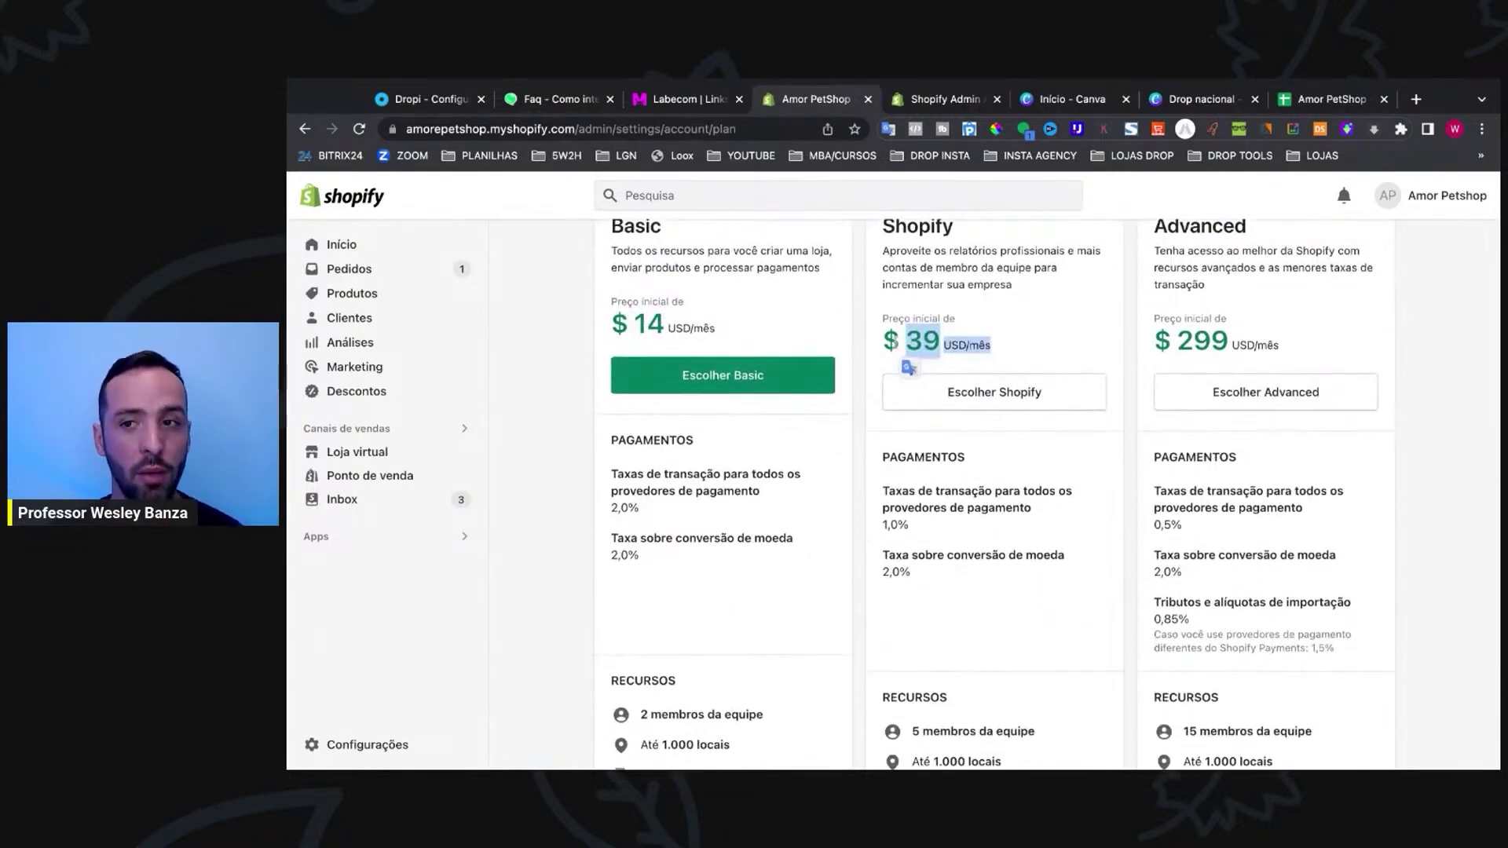
# Step: Open the Shopify Help Center from the store account and view the customer support contact option and support chat
pyautogui.click(1462, 195)
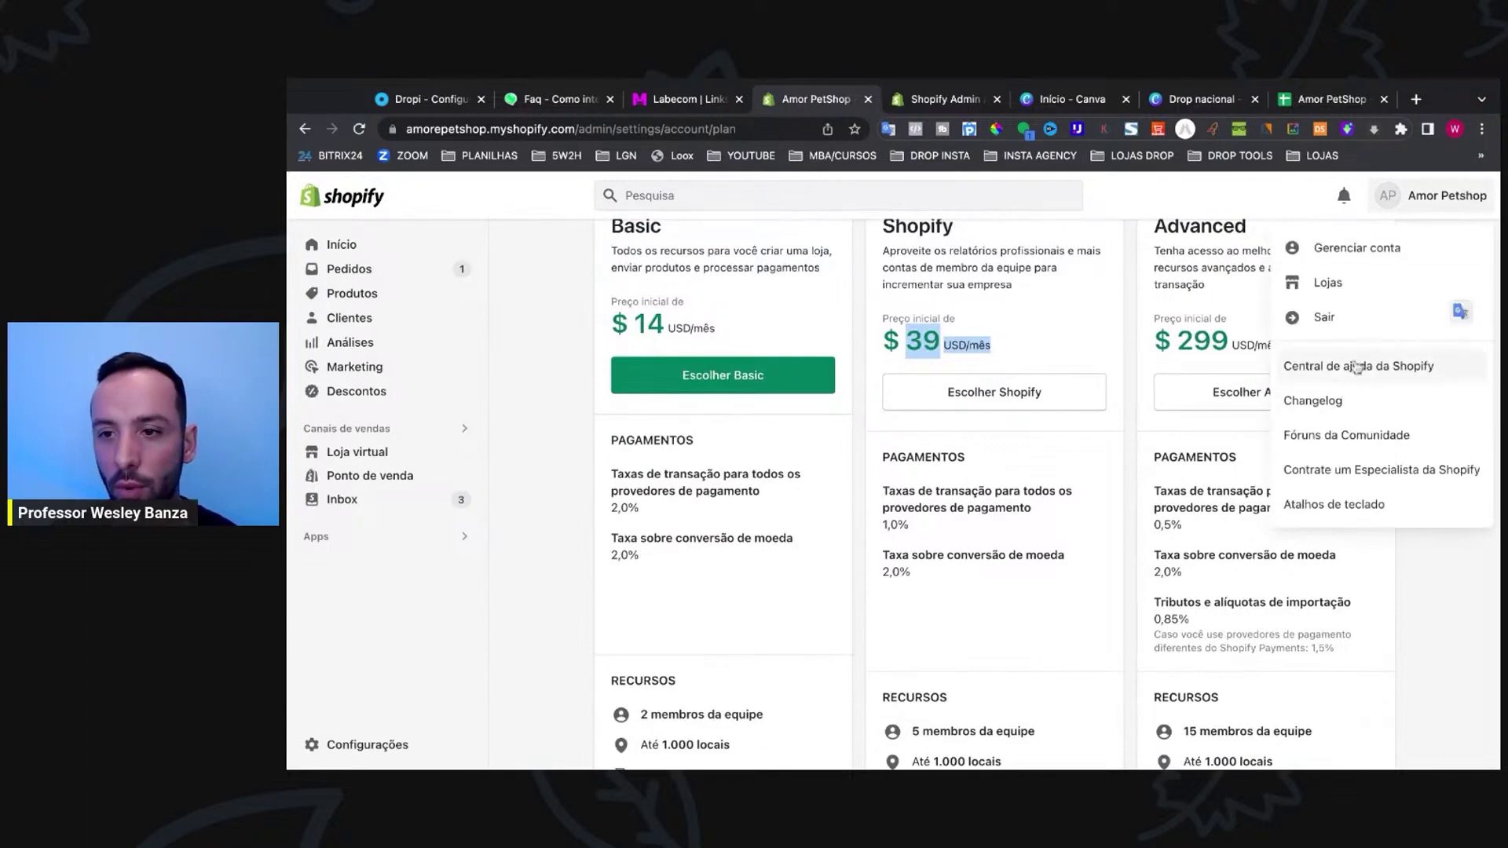
pyautogui.tripleClick(1390, 375)
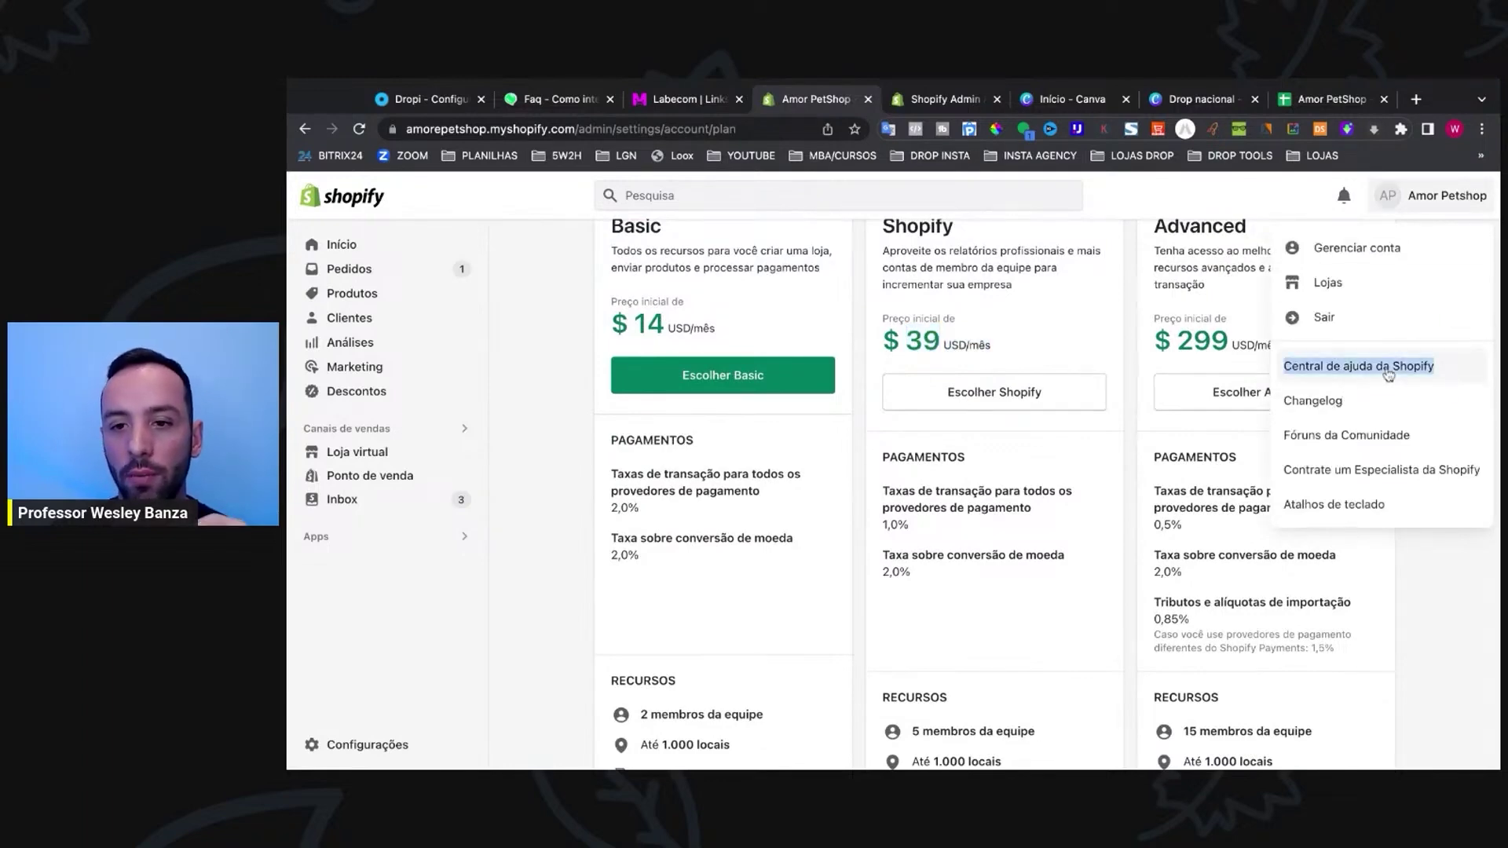
pyautogui.click(1389, 372)
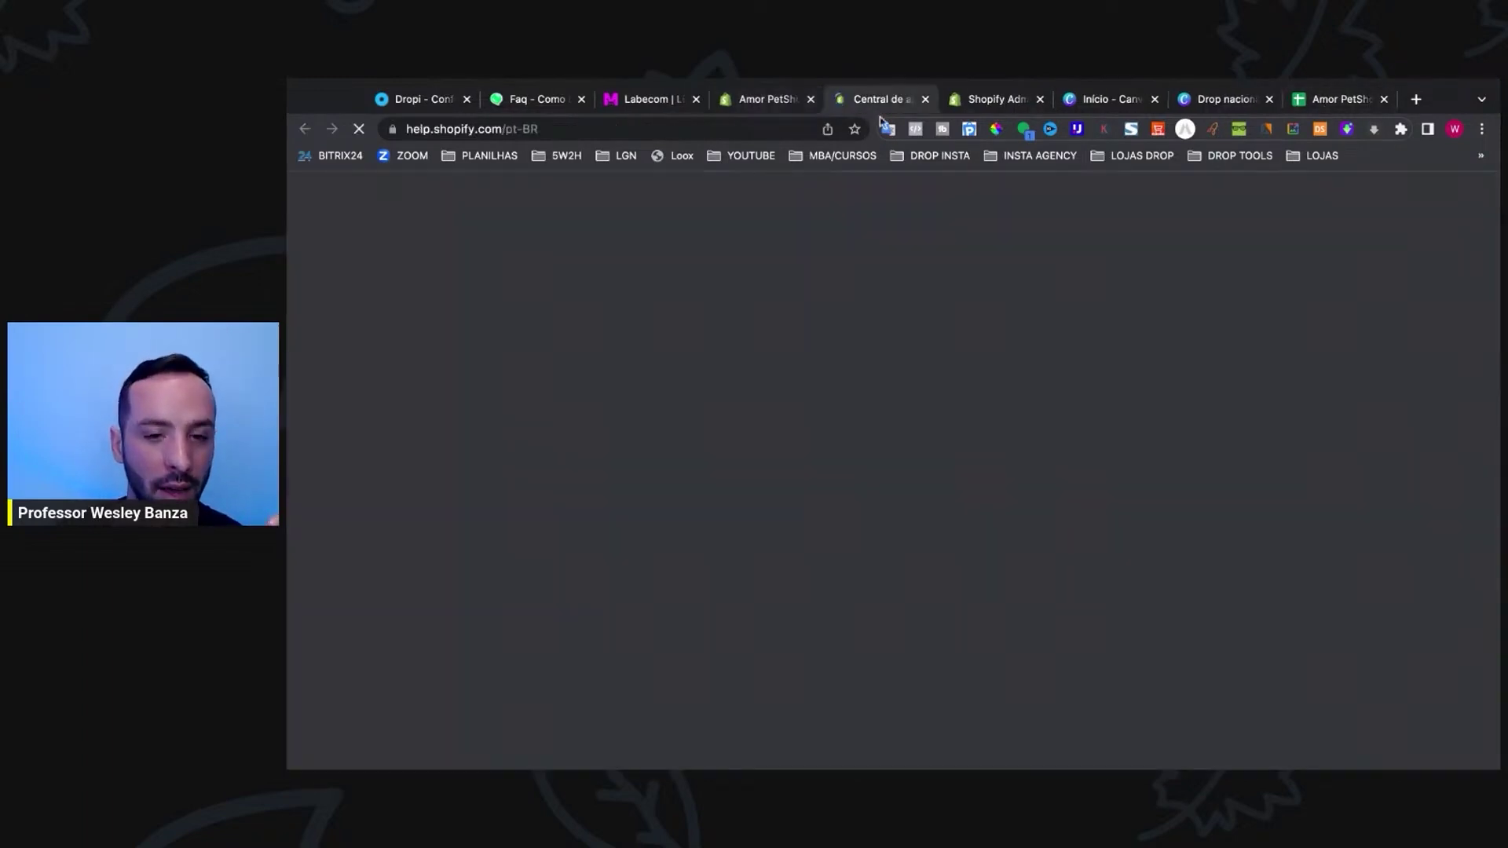
pyautogui.scroll(-20, 912, 361)
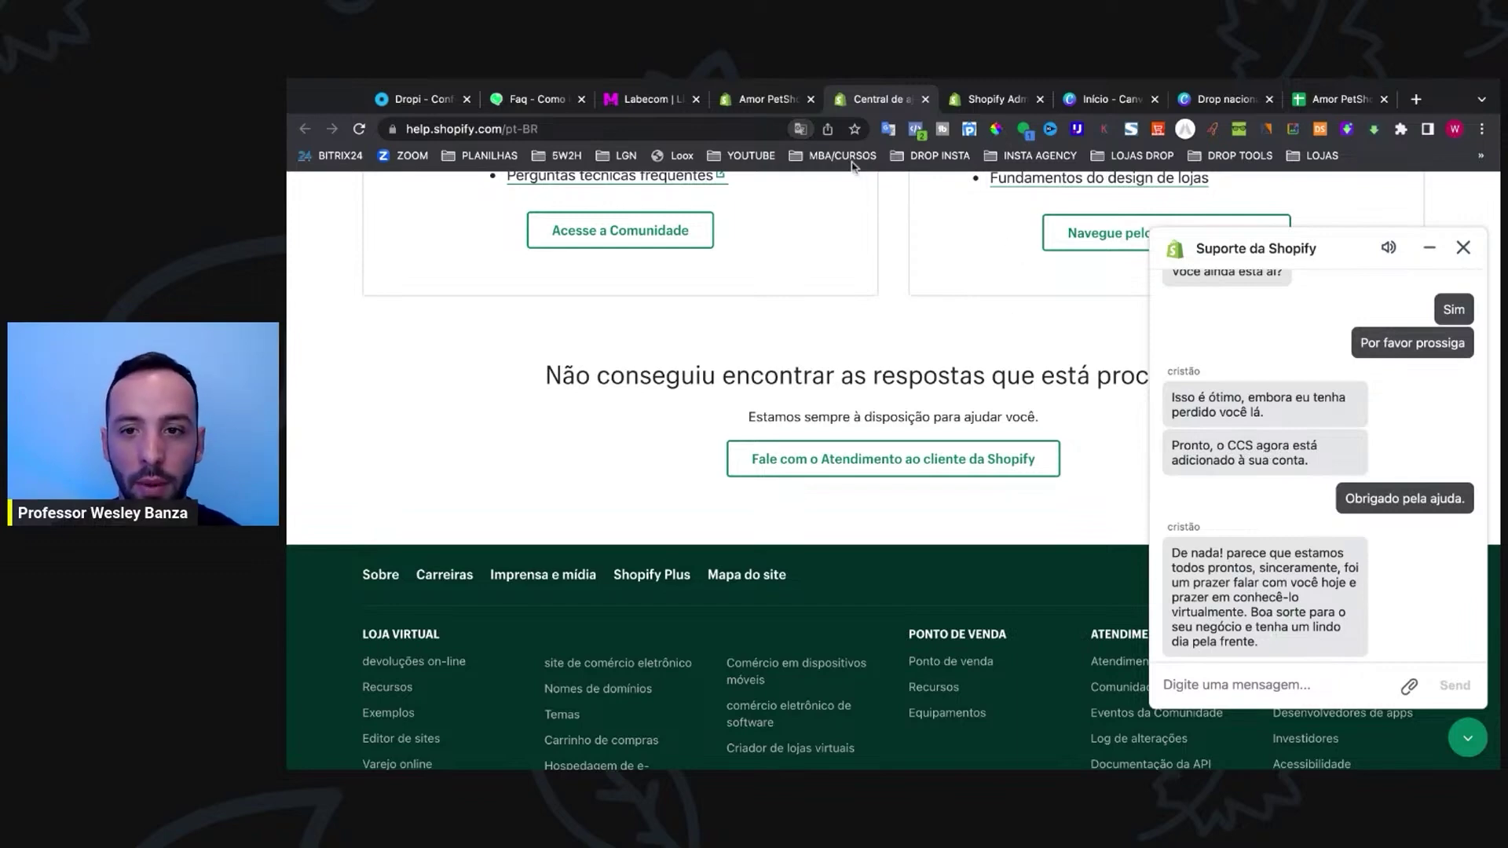
pyautogui.scroll(12, 1123, 364)
pyautogui.scroll(1, 1123, 364)
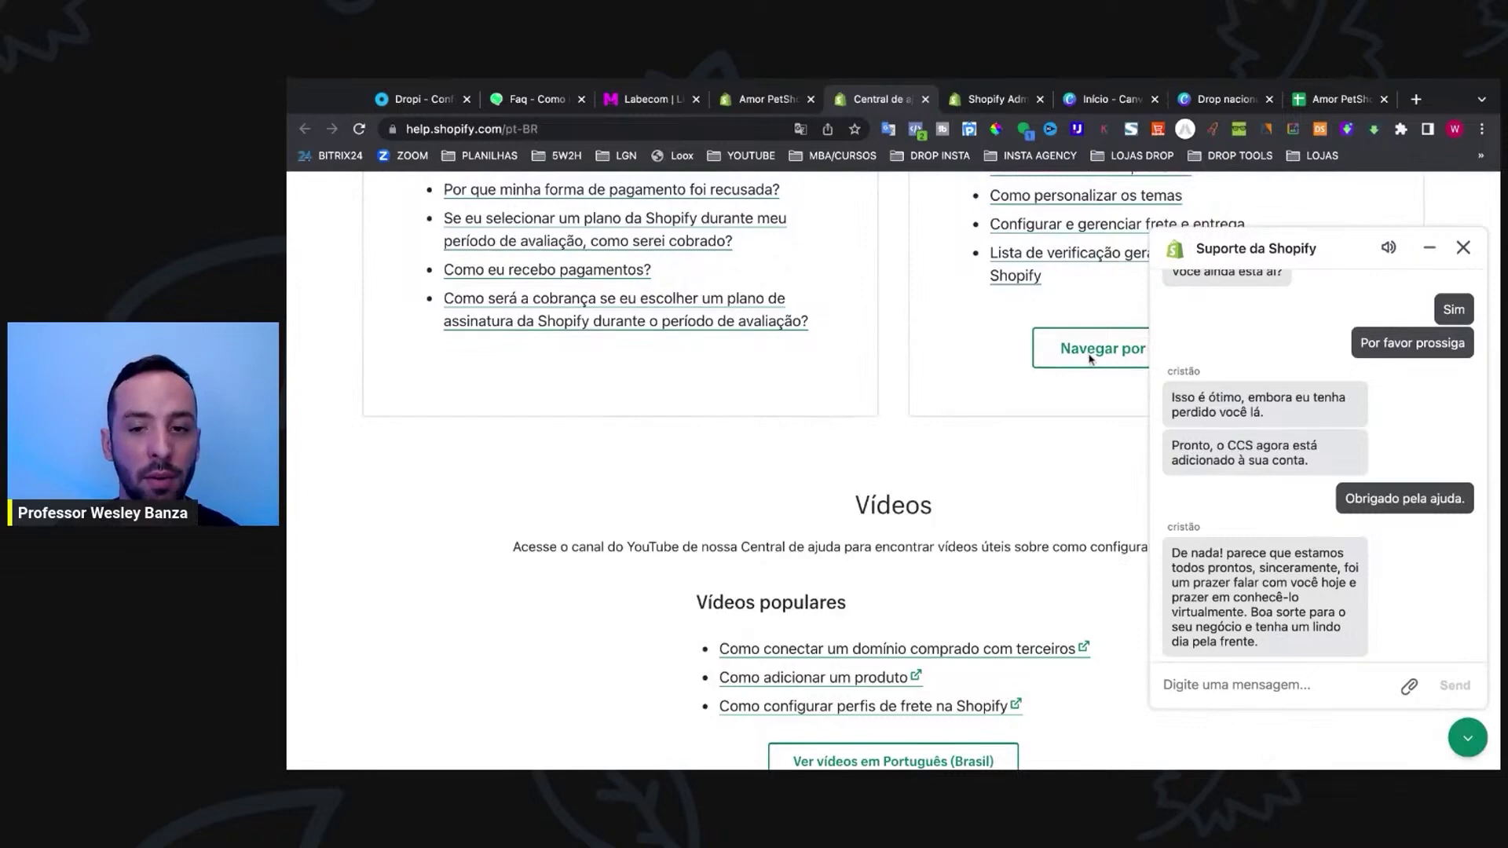
# Step: Return to the store's plan comparison and examine the third-party calculated shipping rates listed under the Advanced plan
pyautogui.click(766, 99)
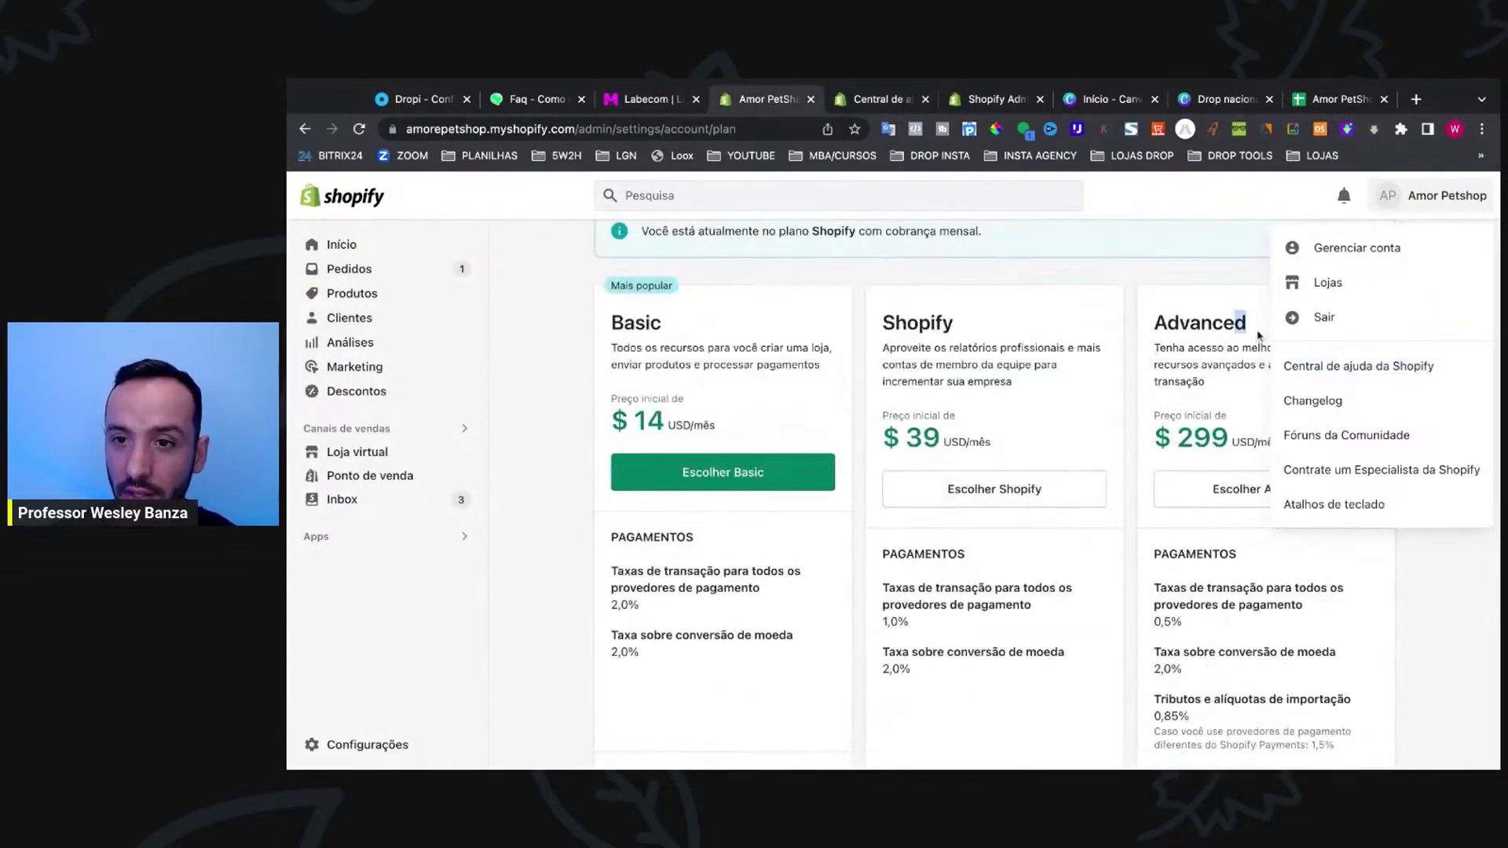
pyautogui.doubleClick(1199, 322)
pyautogui.scroll(-5, 992, 427)
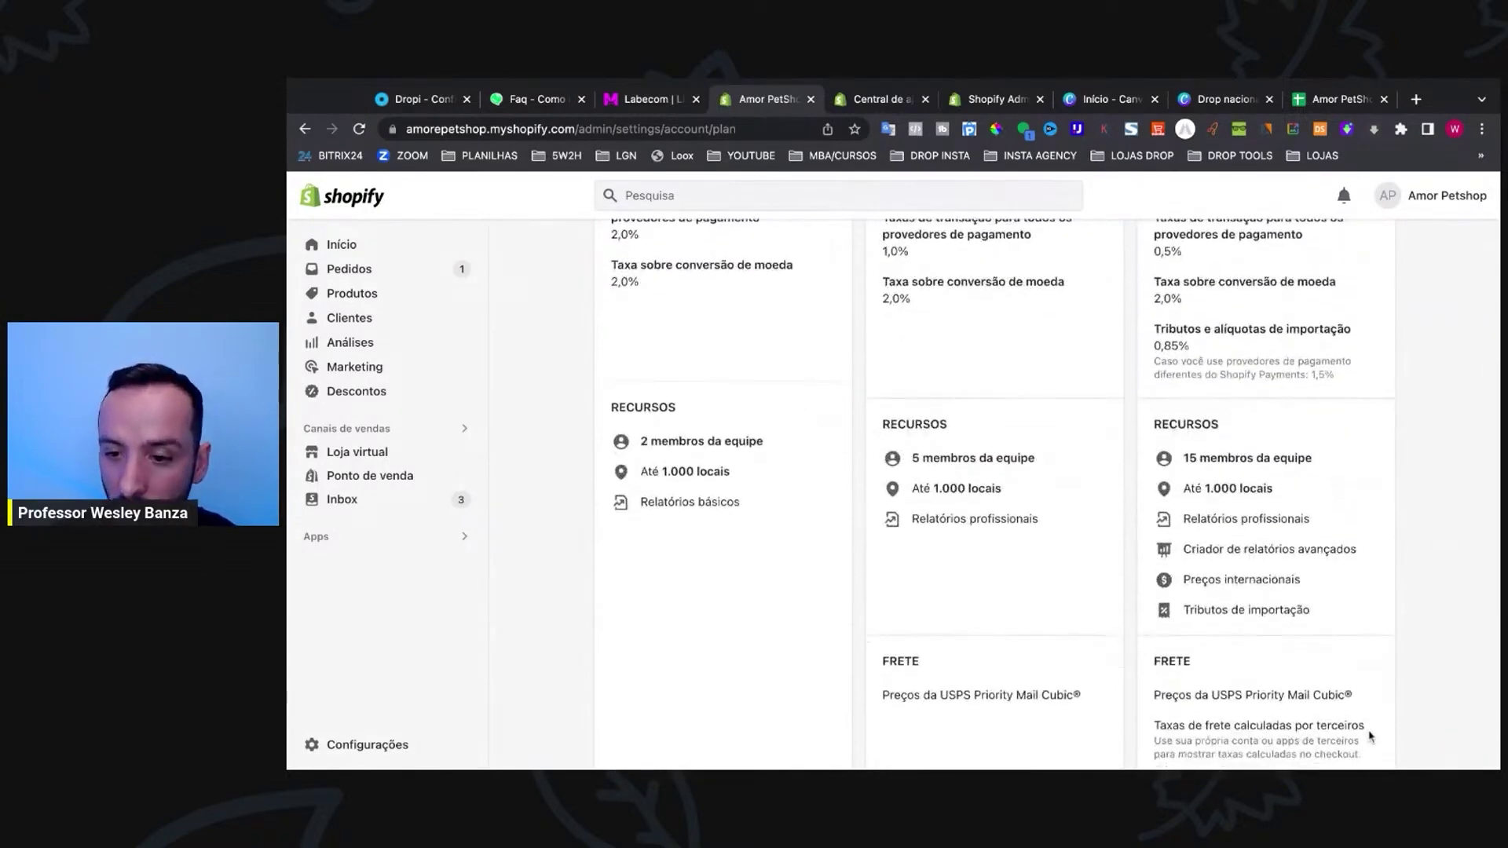
pyautogui.tripleClick(1370, 736)
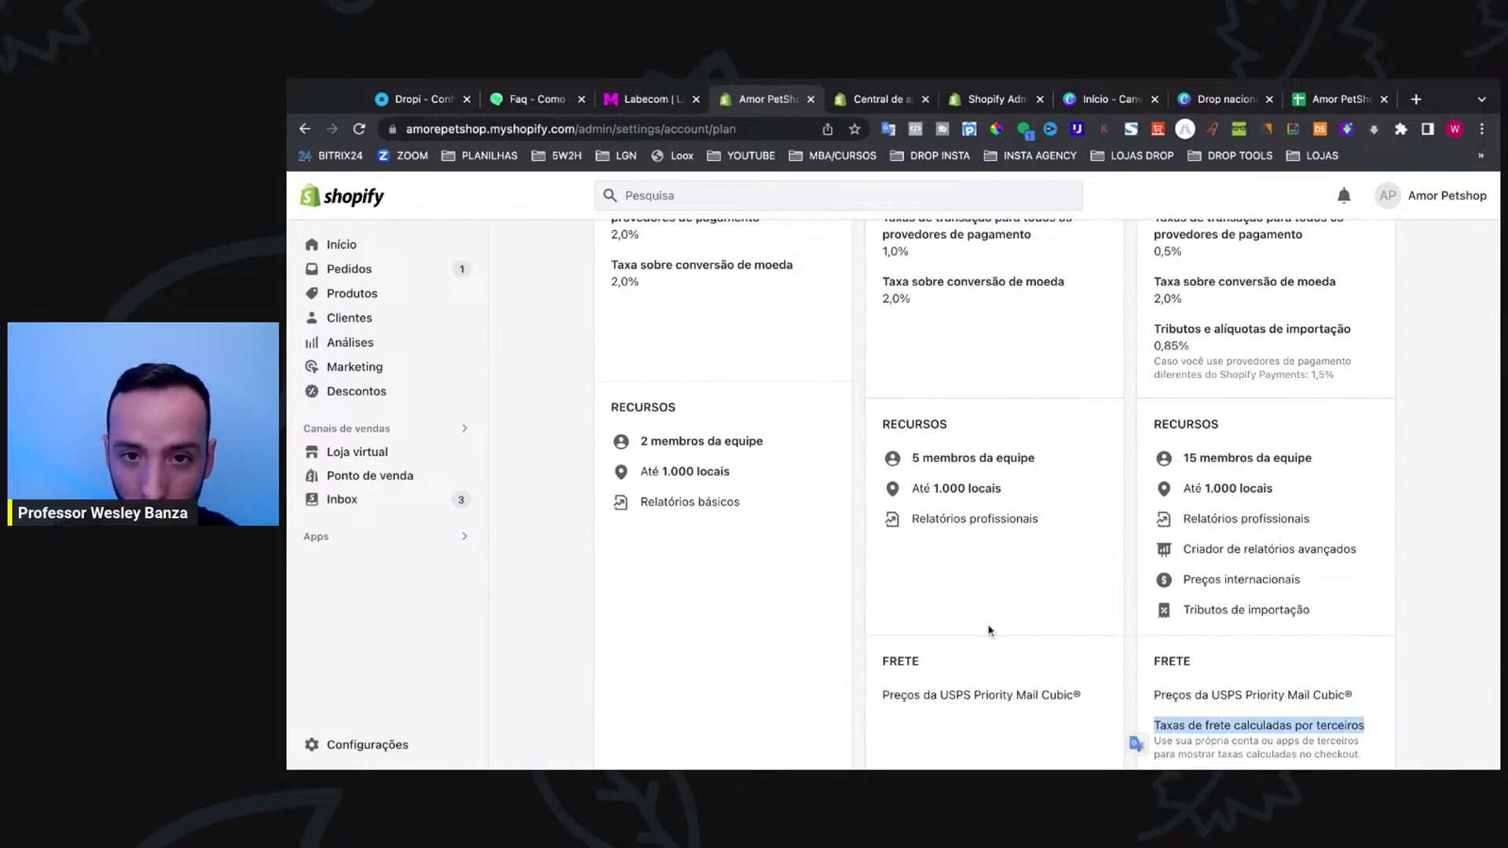
pyautogui.scroll(5, 988, 630)
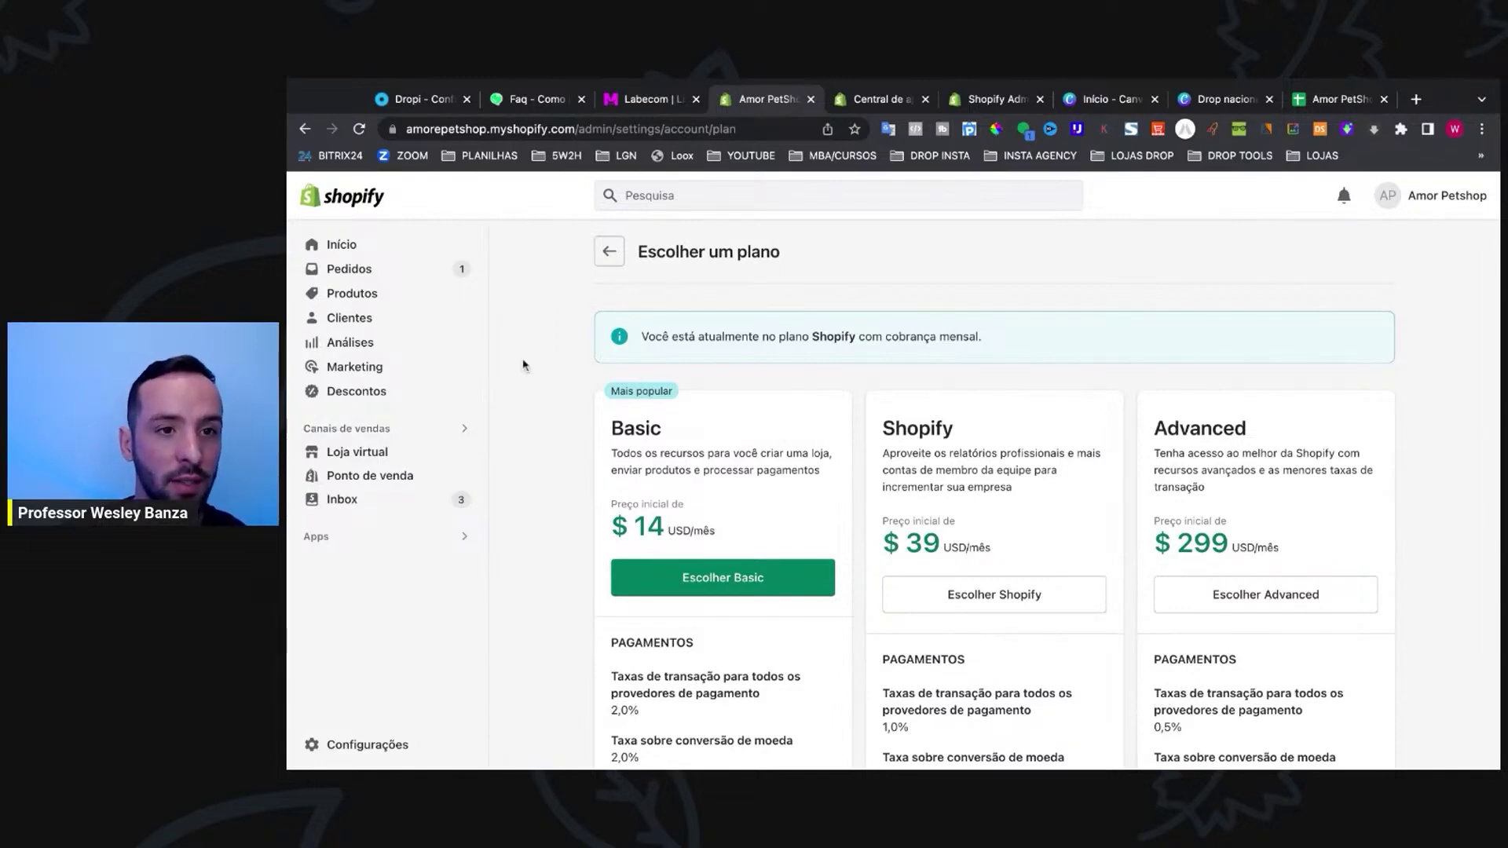
# Step: Switch to Dropi and browse the national suppliers' products under Dropnacional in the import marketplace
pyautogui.click(441, 104)
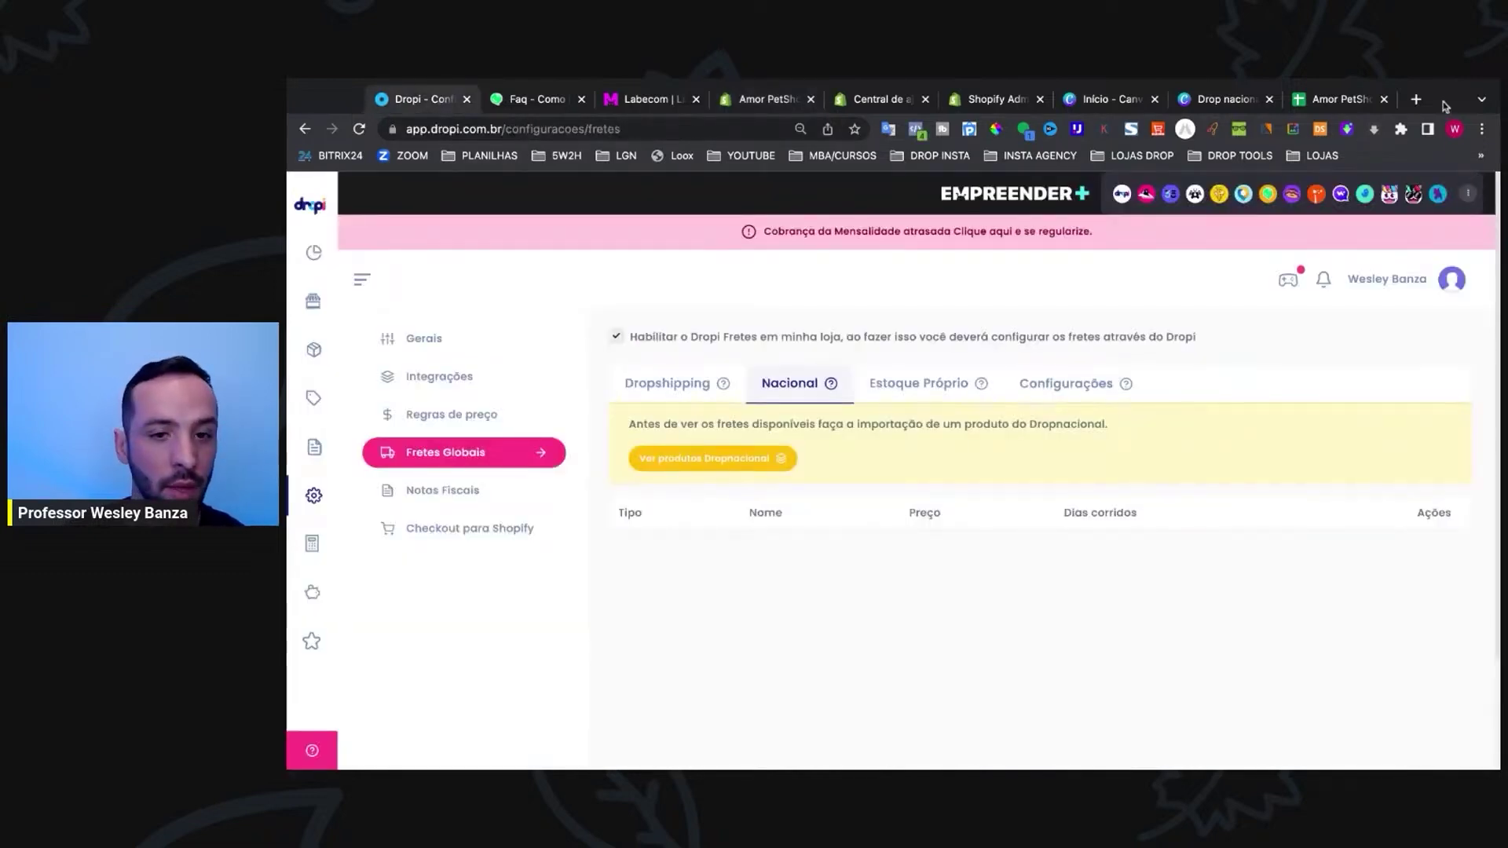
pyautogui.click(1386, 285)
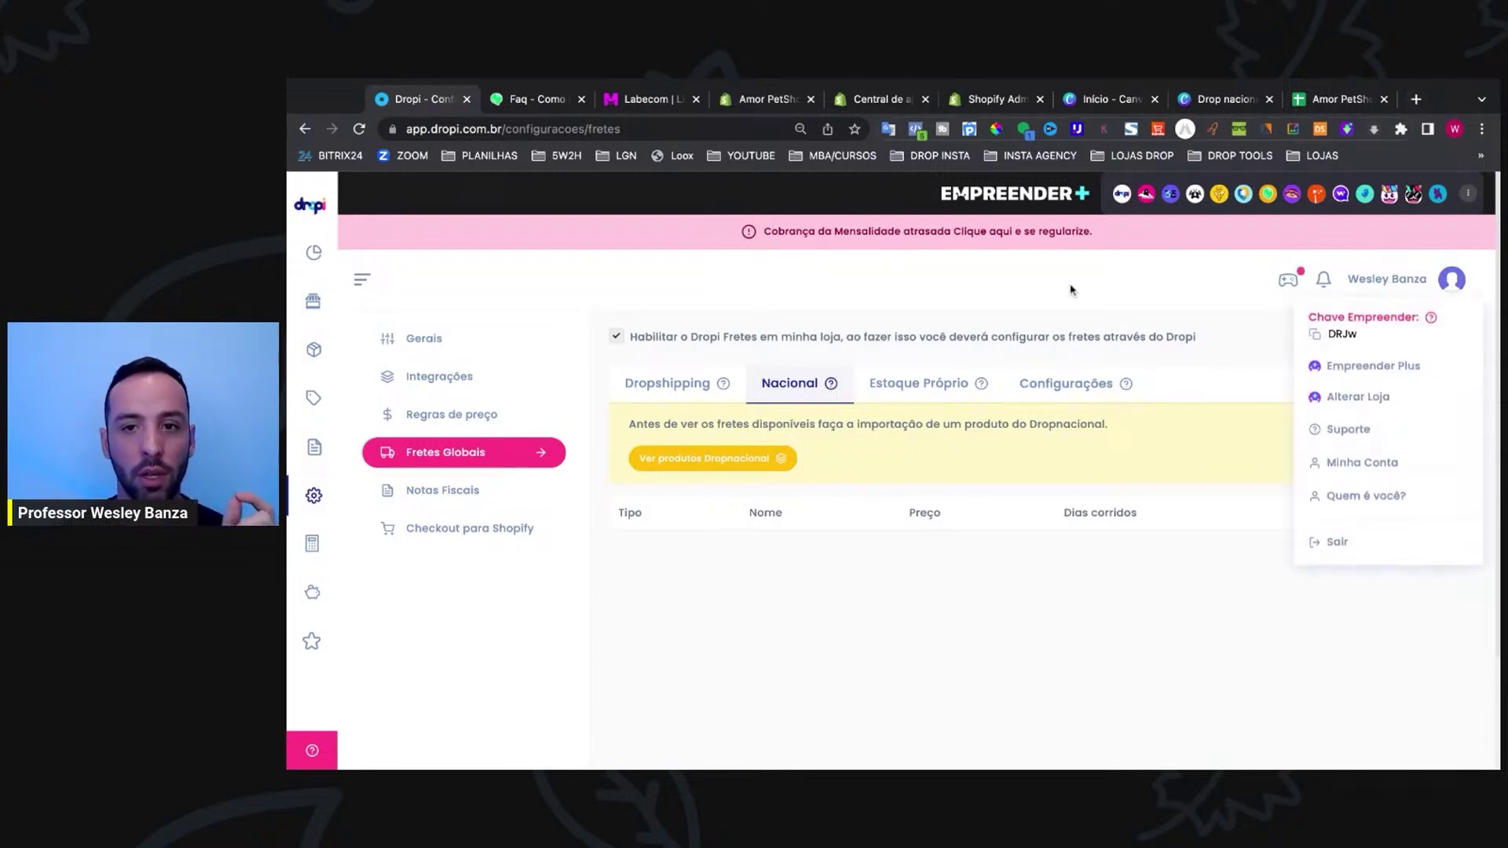
pyautogui.click(1003, 274)
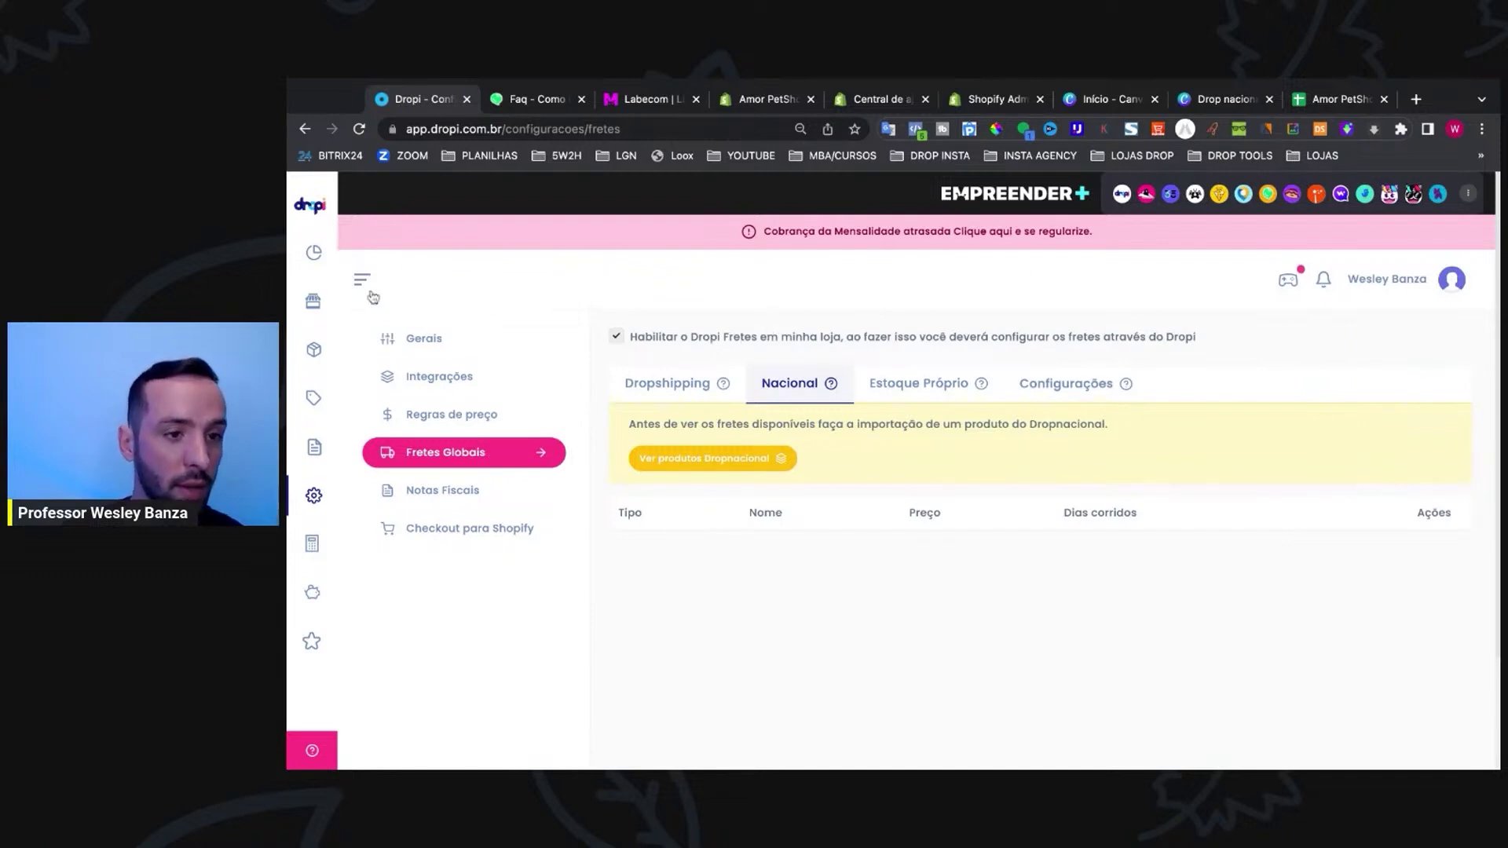
pyautogui.click(312, 302)
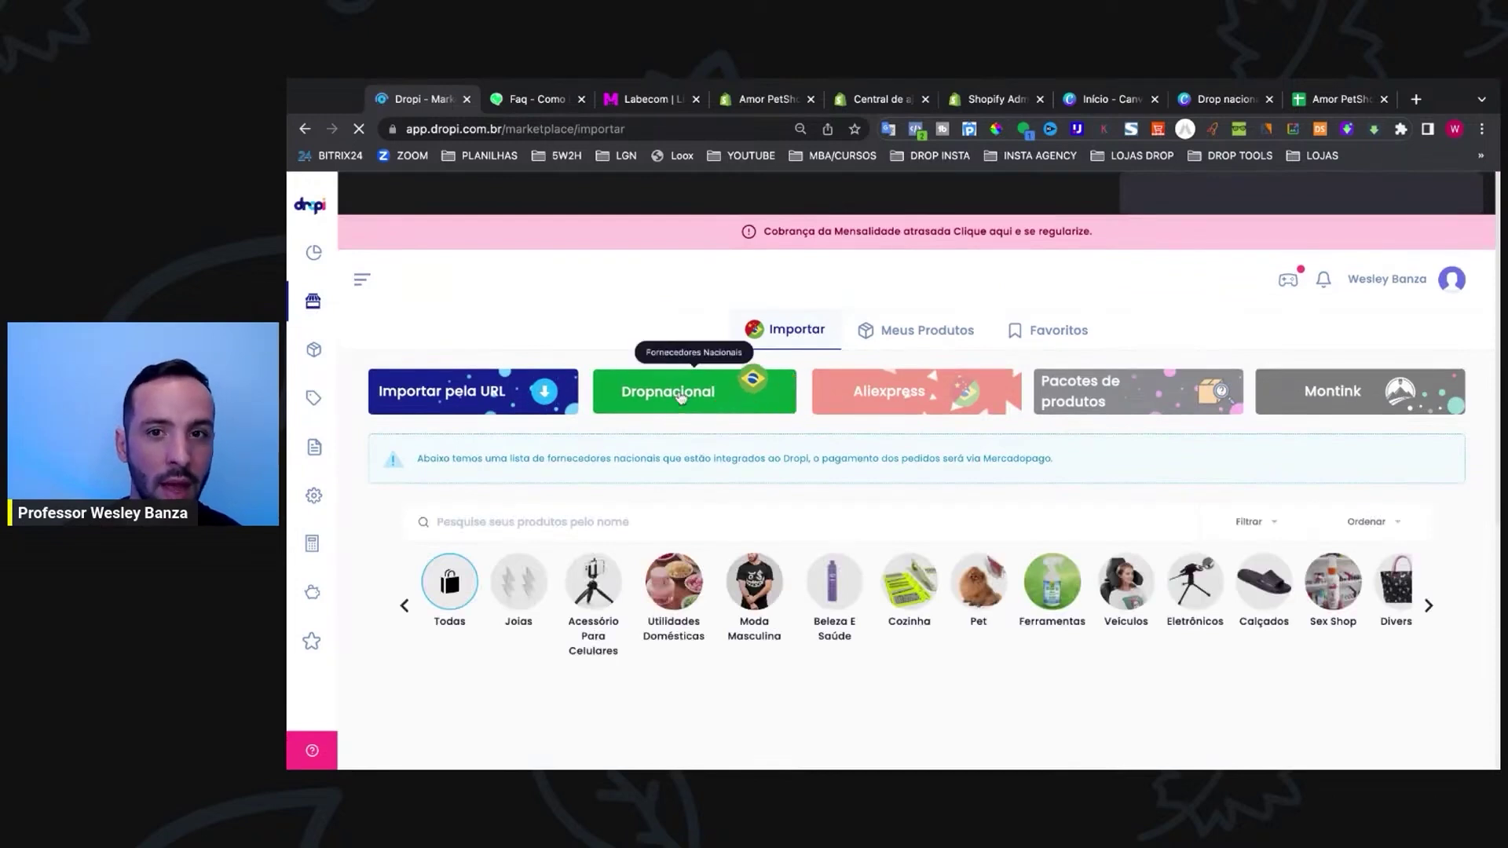
pyautogui.click(680, 398)
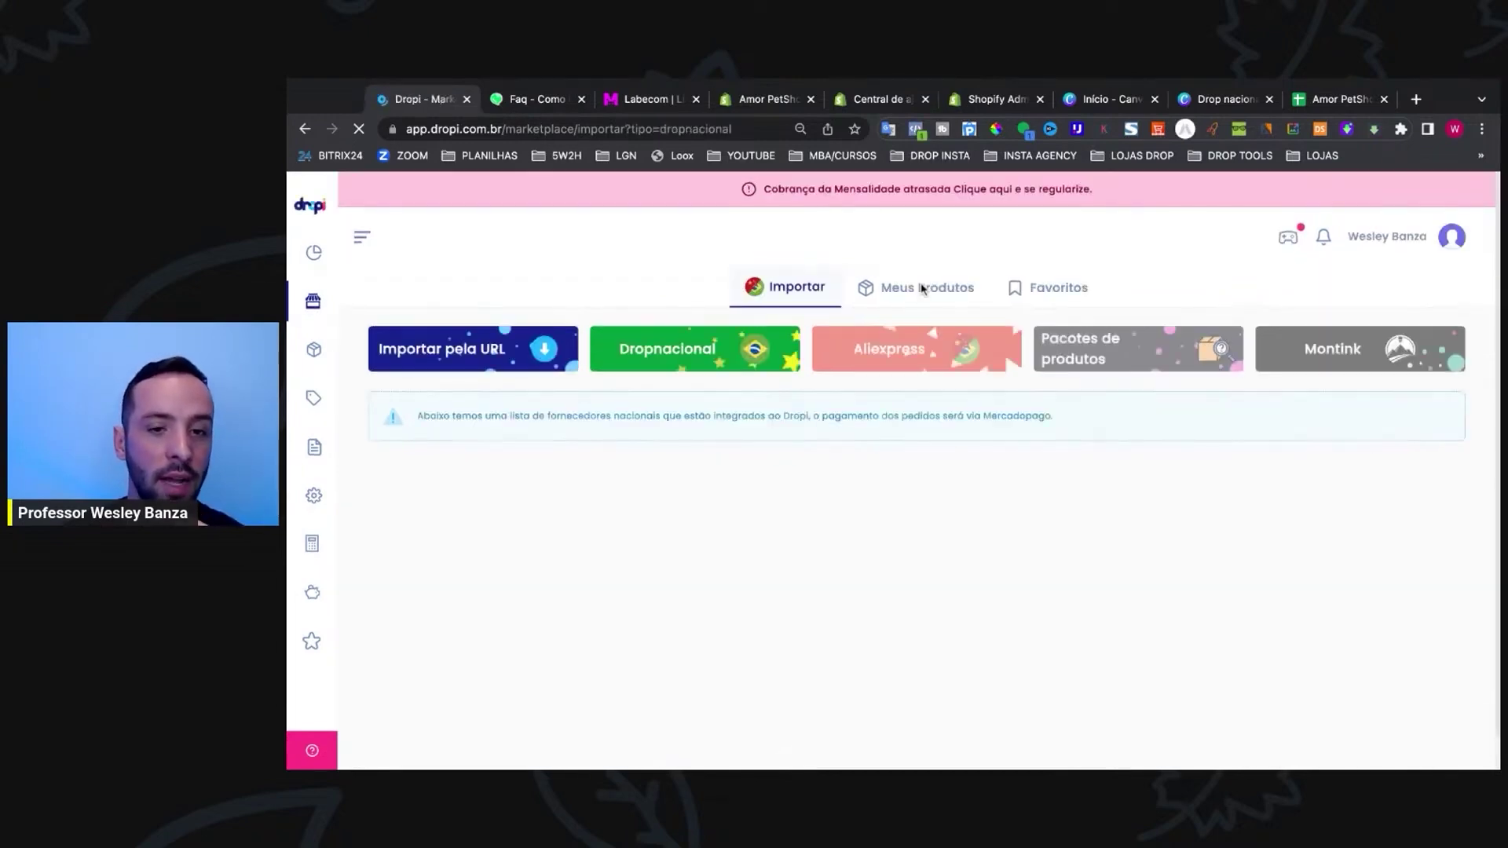
pyautogui.scroll(-5, 900, 581)
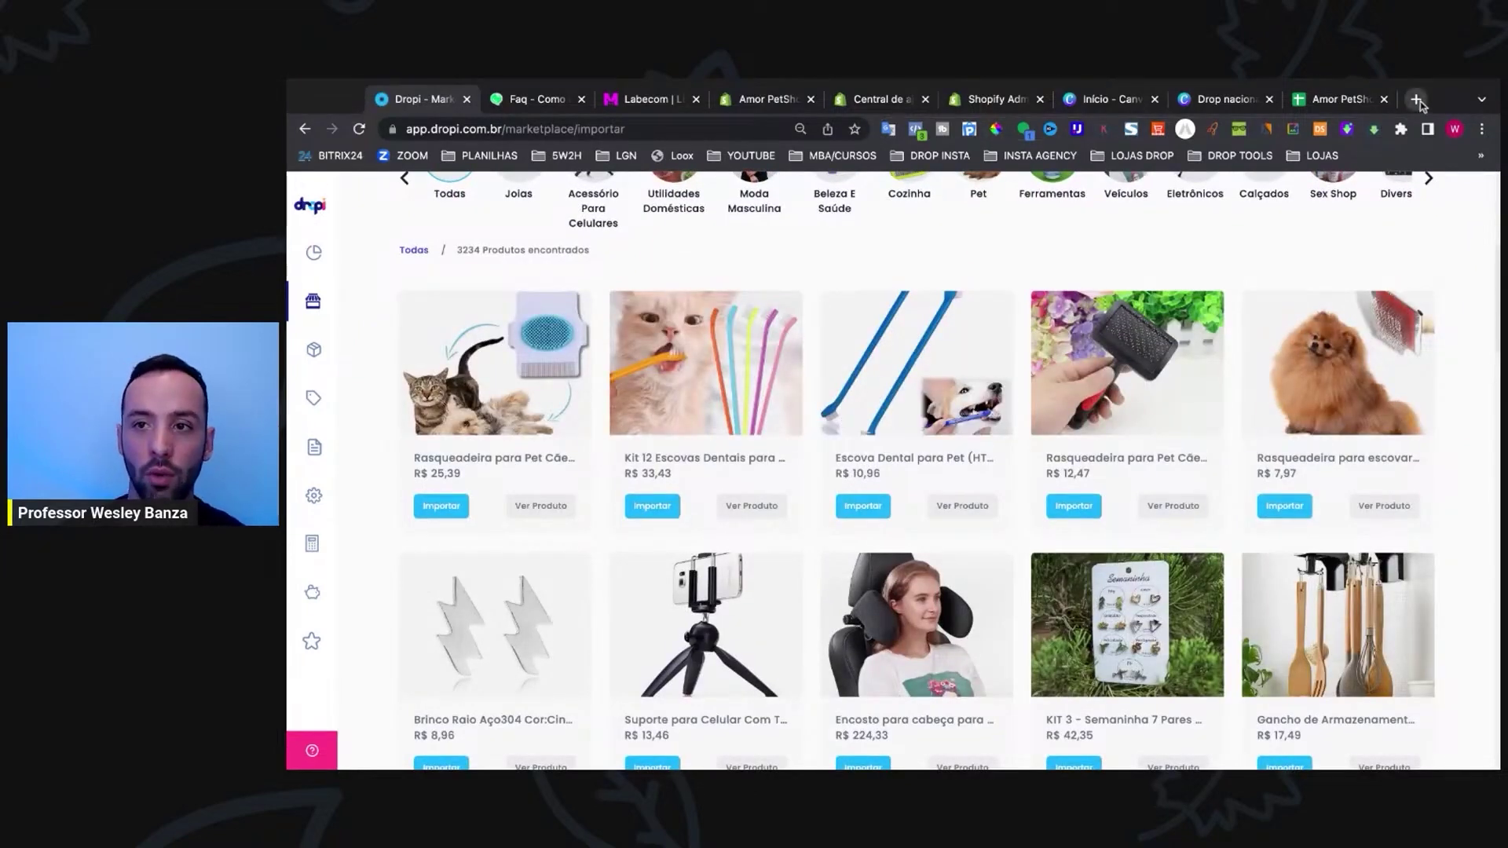
# Step: Open instagram.com in a new tab, search for "prud" and open the prudigital profile
pyautogui.click(1417, 100)
pyautogui.write('instagram.com')
pyautogui.press('Return')
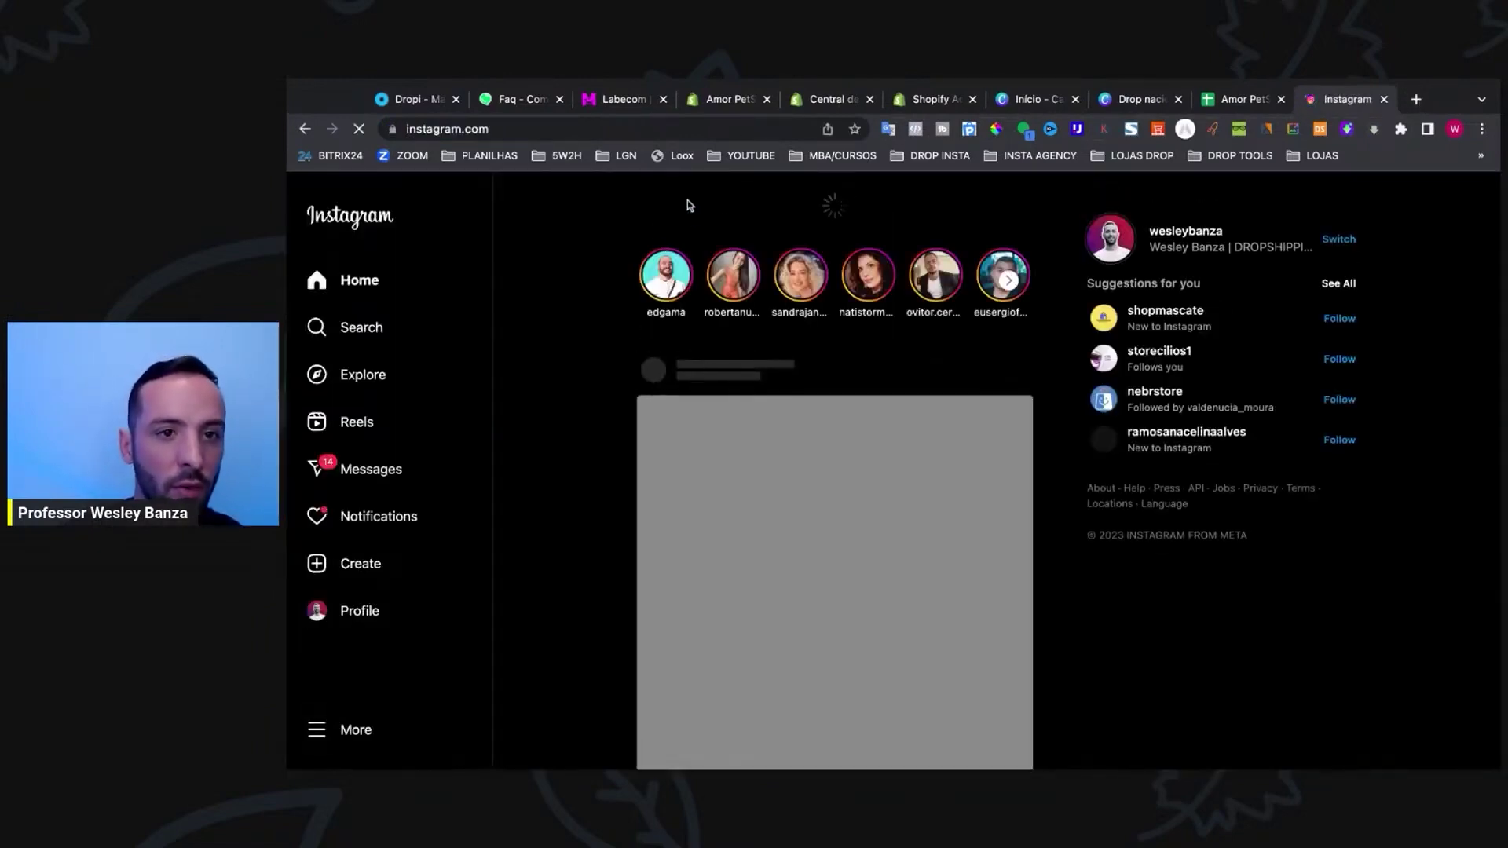
pyautogui.click(351, 327)
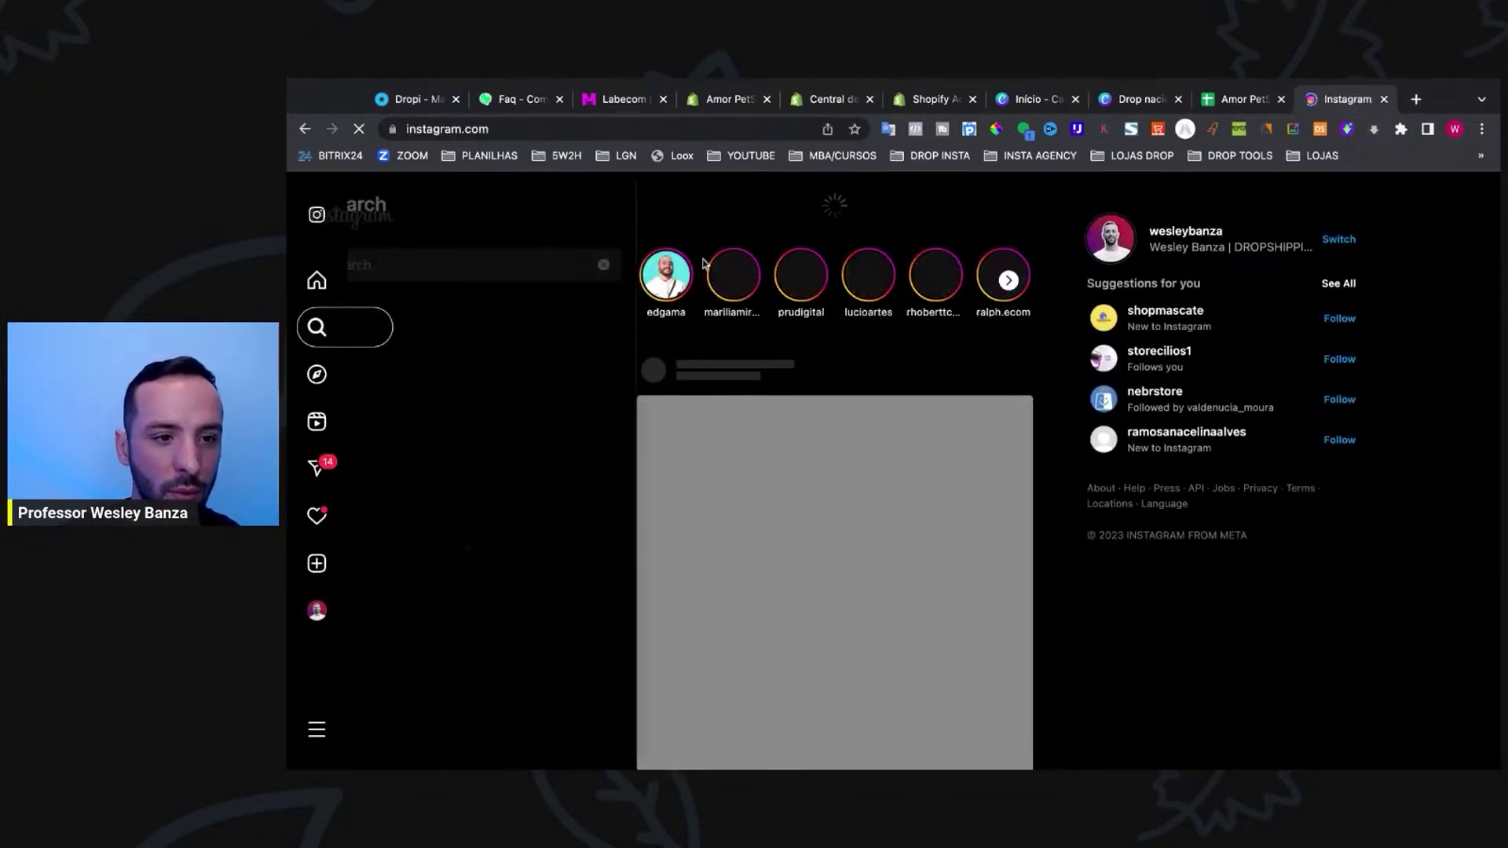
pyautogui.write('pru')
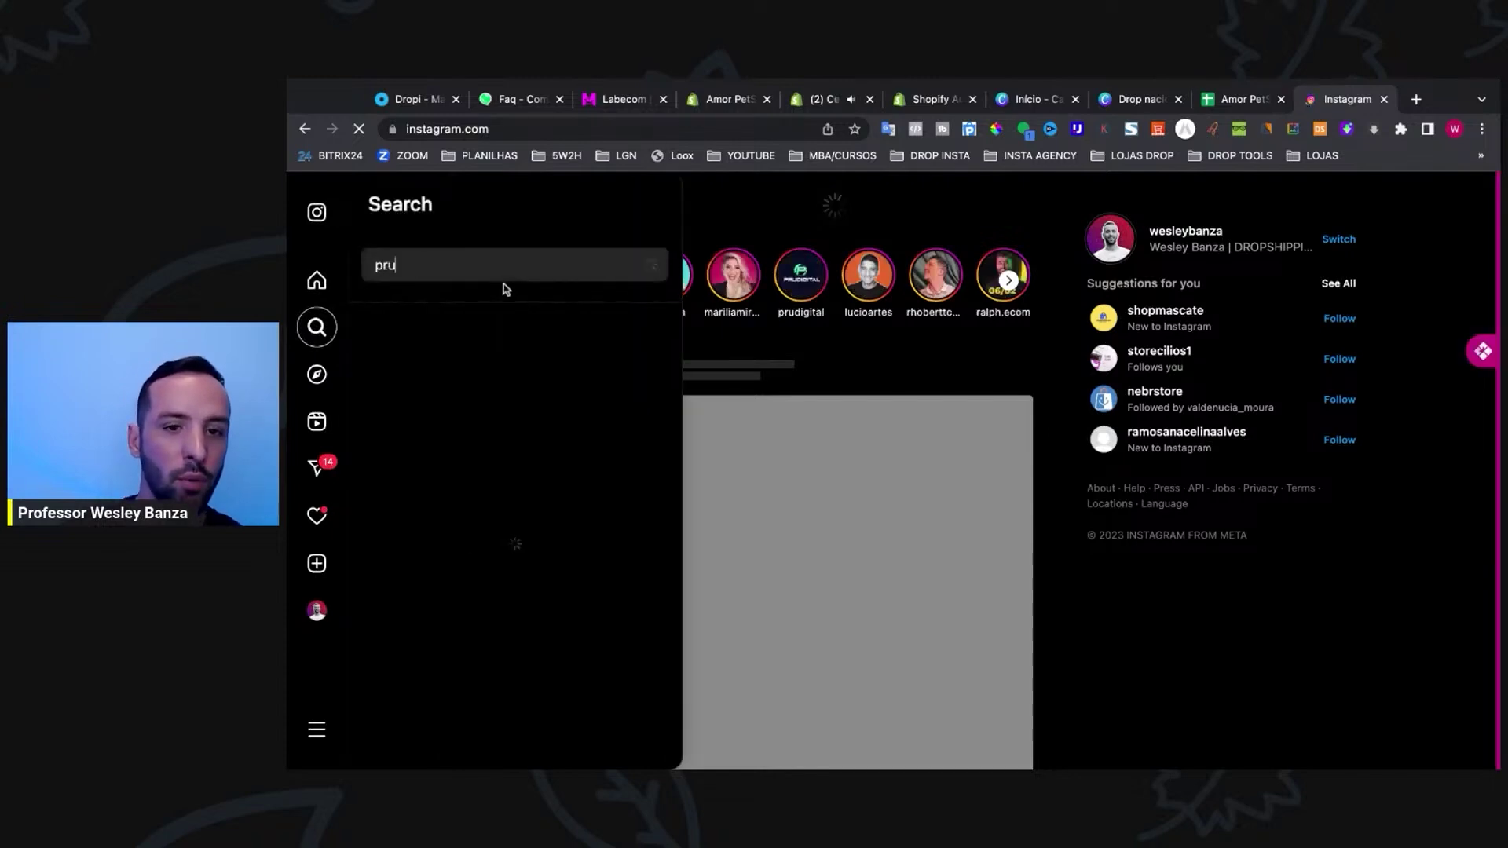
pyautogui.write('d')
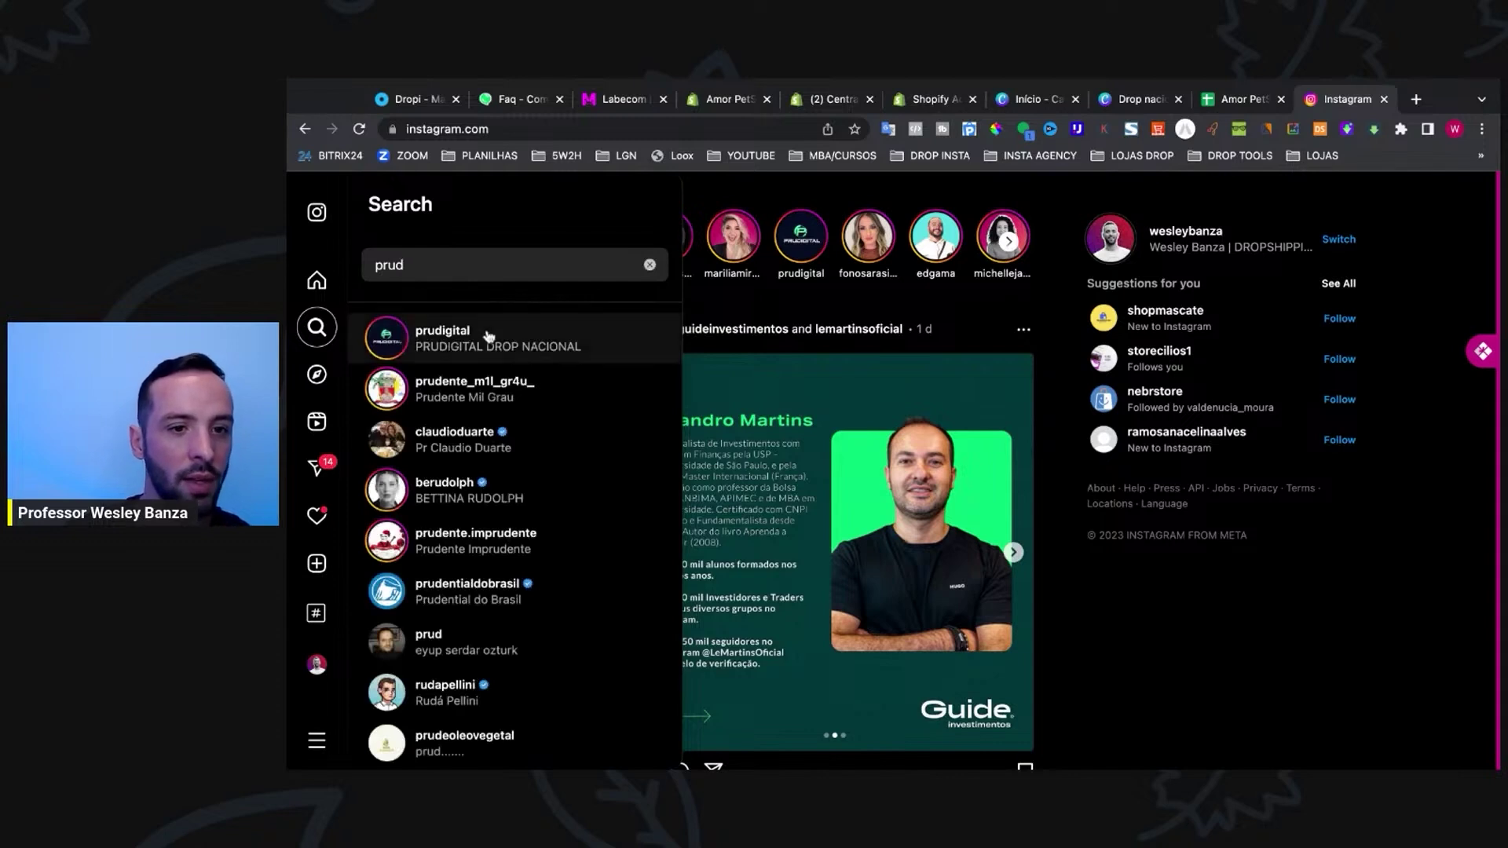
pyautogui.click(507, 328)
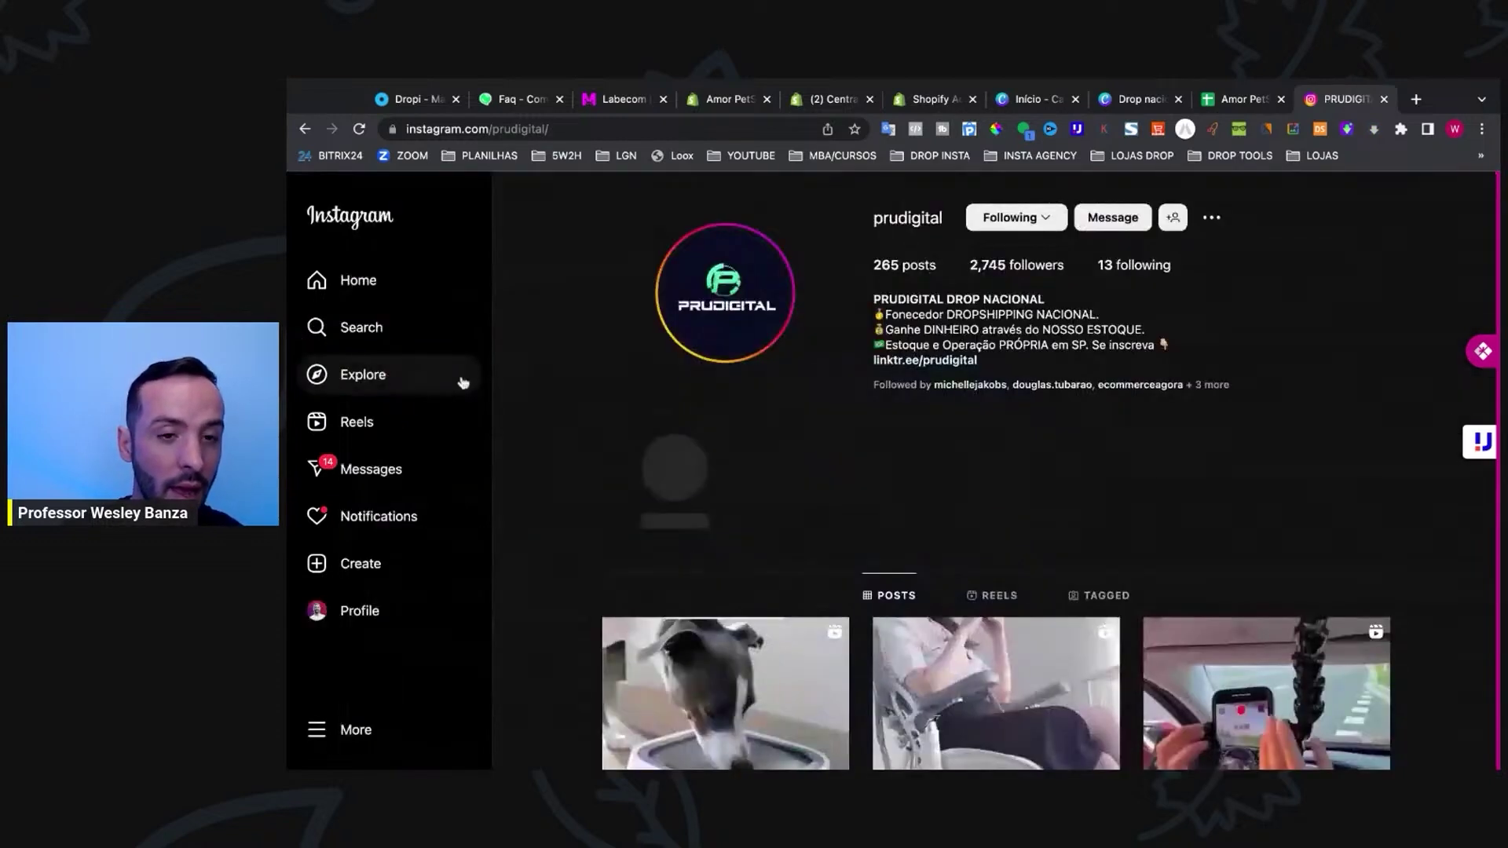
# Step: Look through the prudigital profile's posts and open the Linktree link in its bio
pyautogui.scroll(-3, 946, 390)
pyautogui.scroll(1, 981, 424)
pyautogui.scroll(-7, 1014, 449)
pyautogui.scroll(10, 1019, 402)
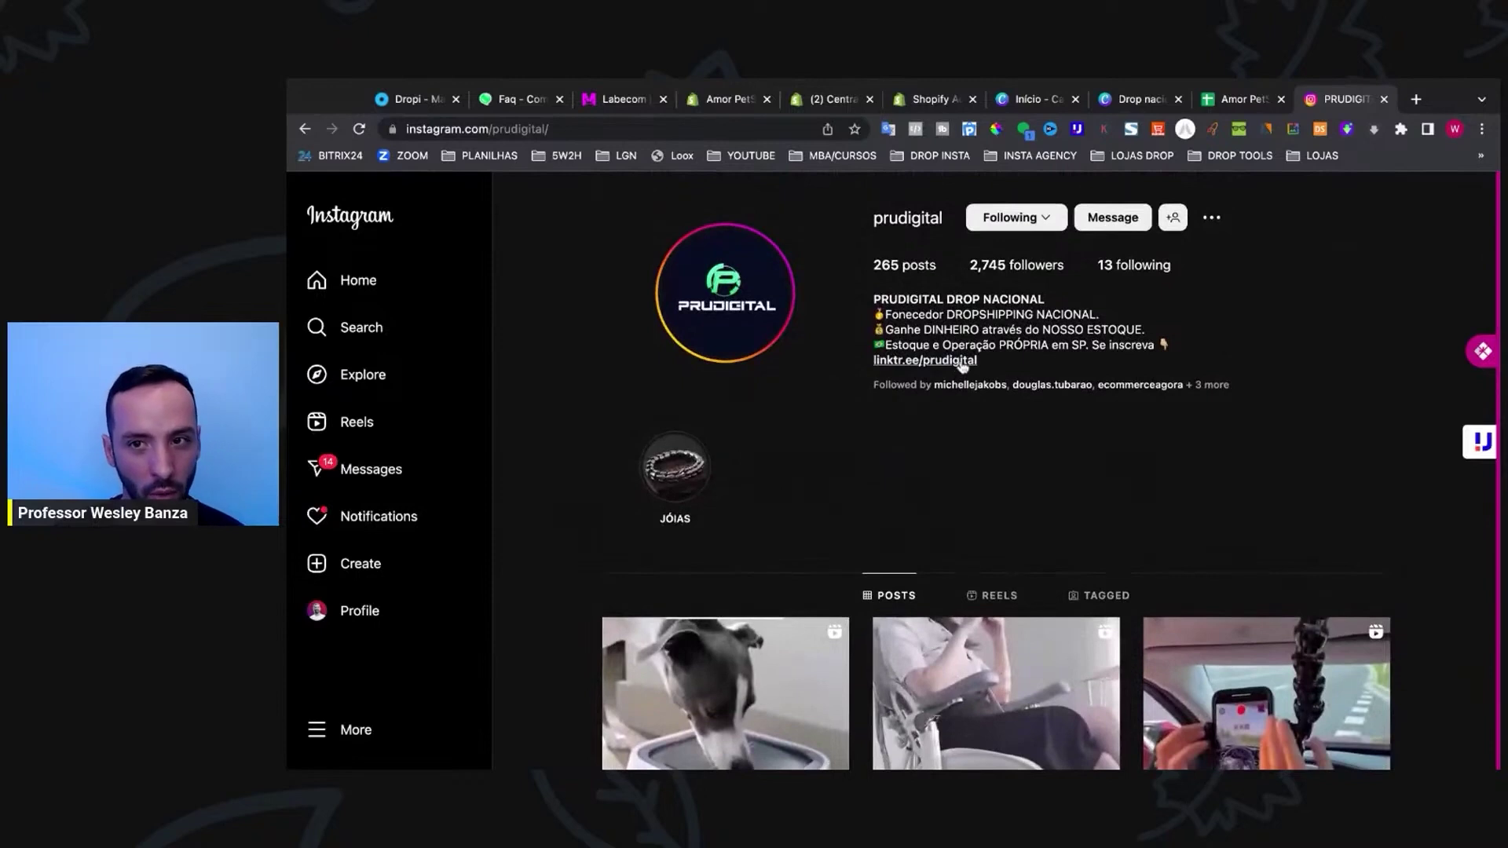
pyautogui.click(962, 366)
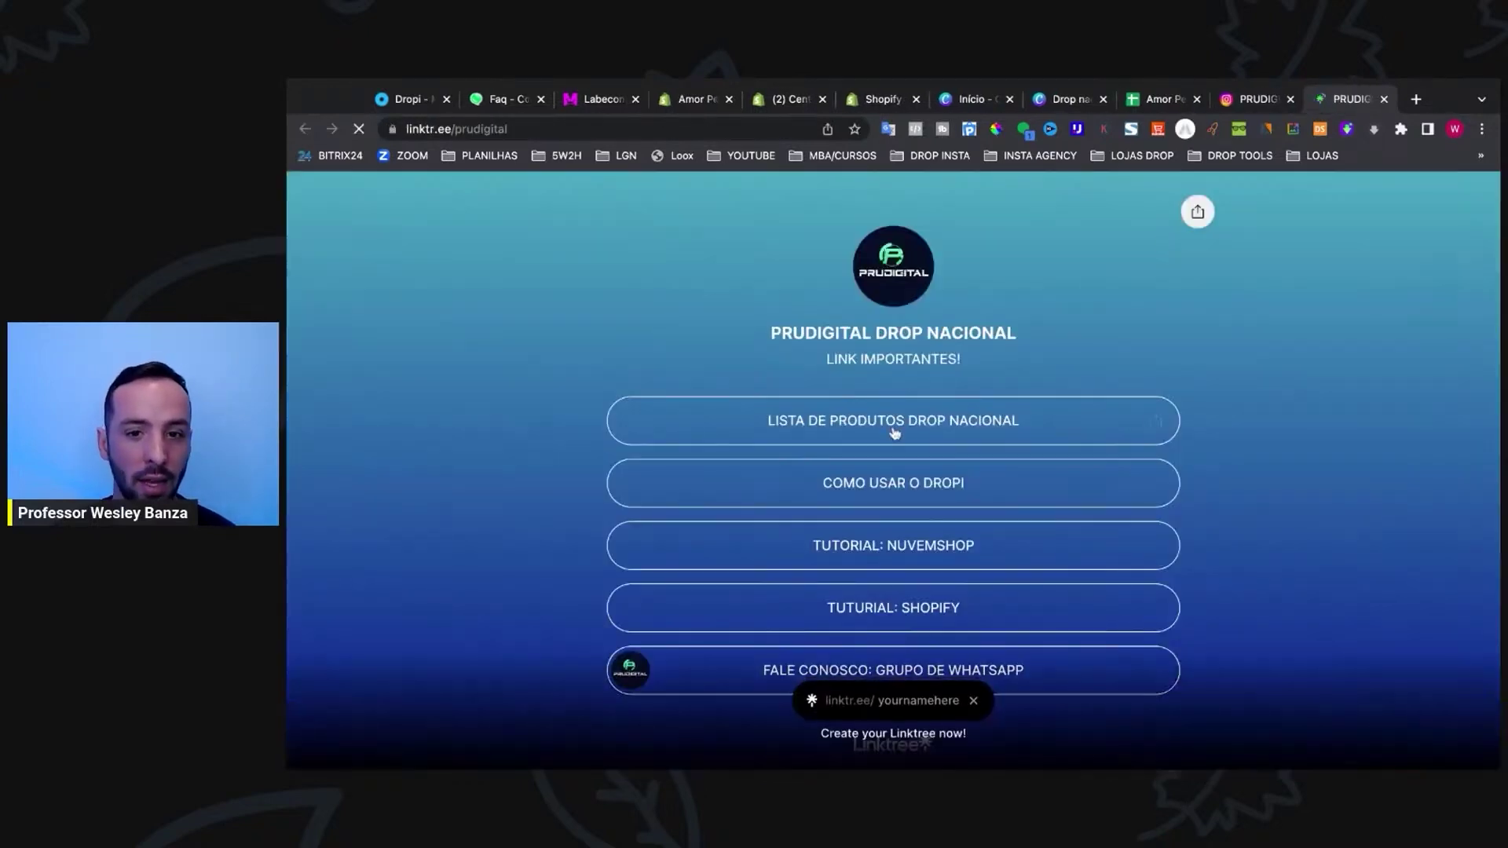
# Step: Open Prudigital's Drop Nacional product list and browse the supplier's featured and most visited products
pyautogui.click(915, 427)
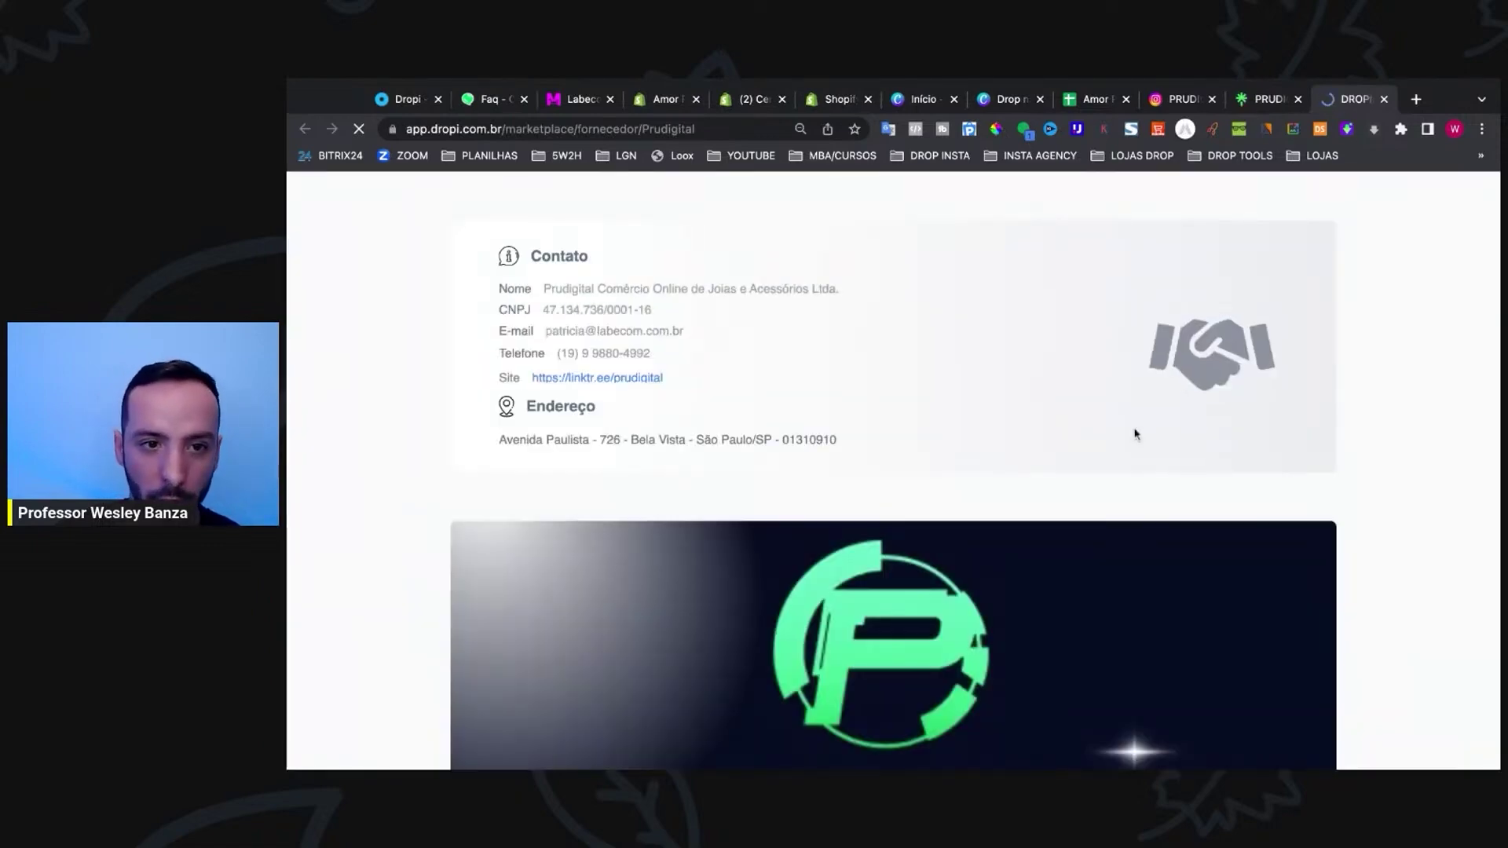
pyautogui.scroll(-1, 1134, 430)
pyautogui.scroll(-8, 907, 343)
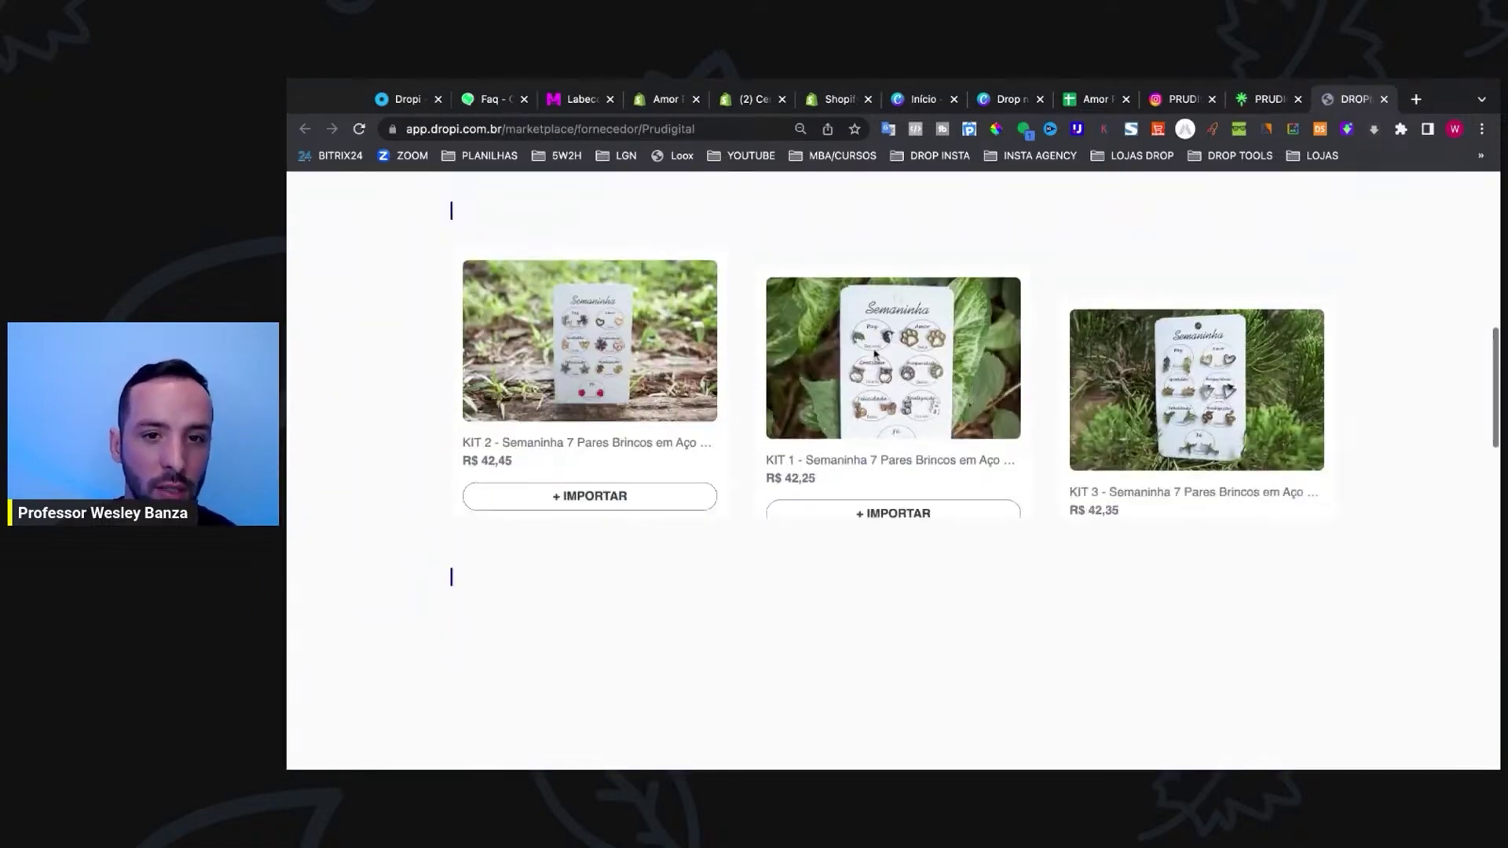
pyautogui.scroll(-5, 923, 407)
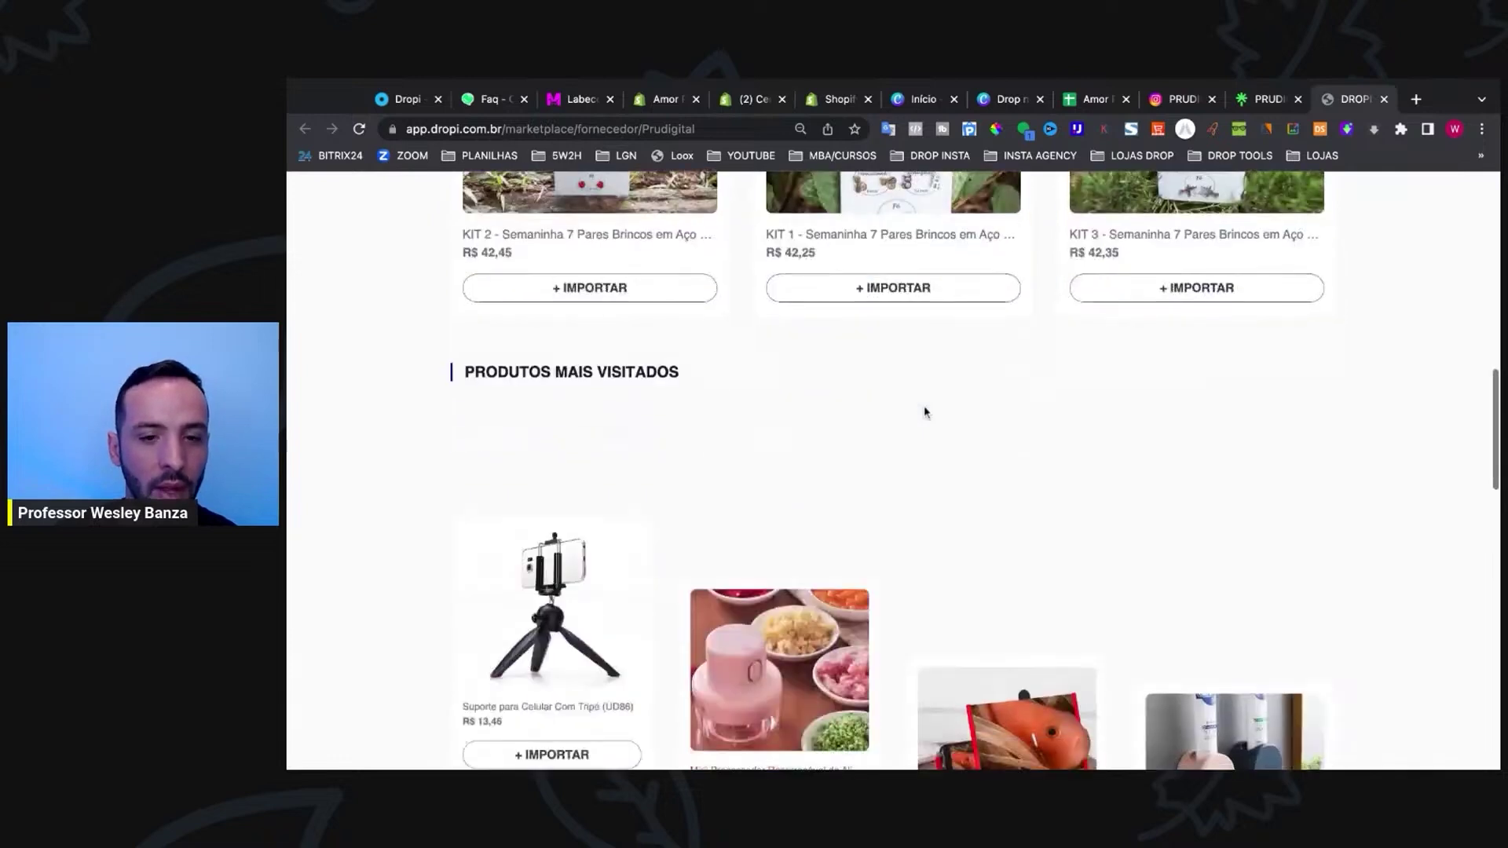
pyautogui.scroll(-3, 924, 415)
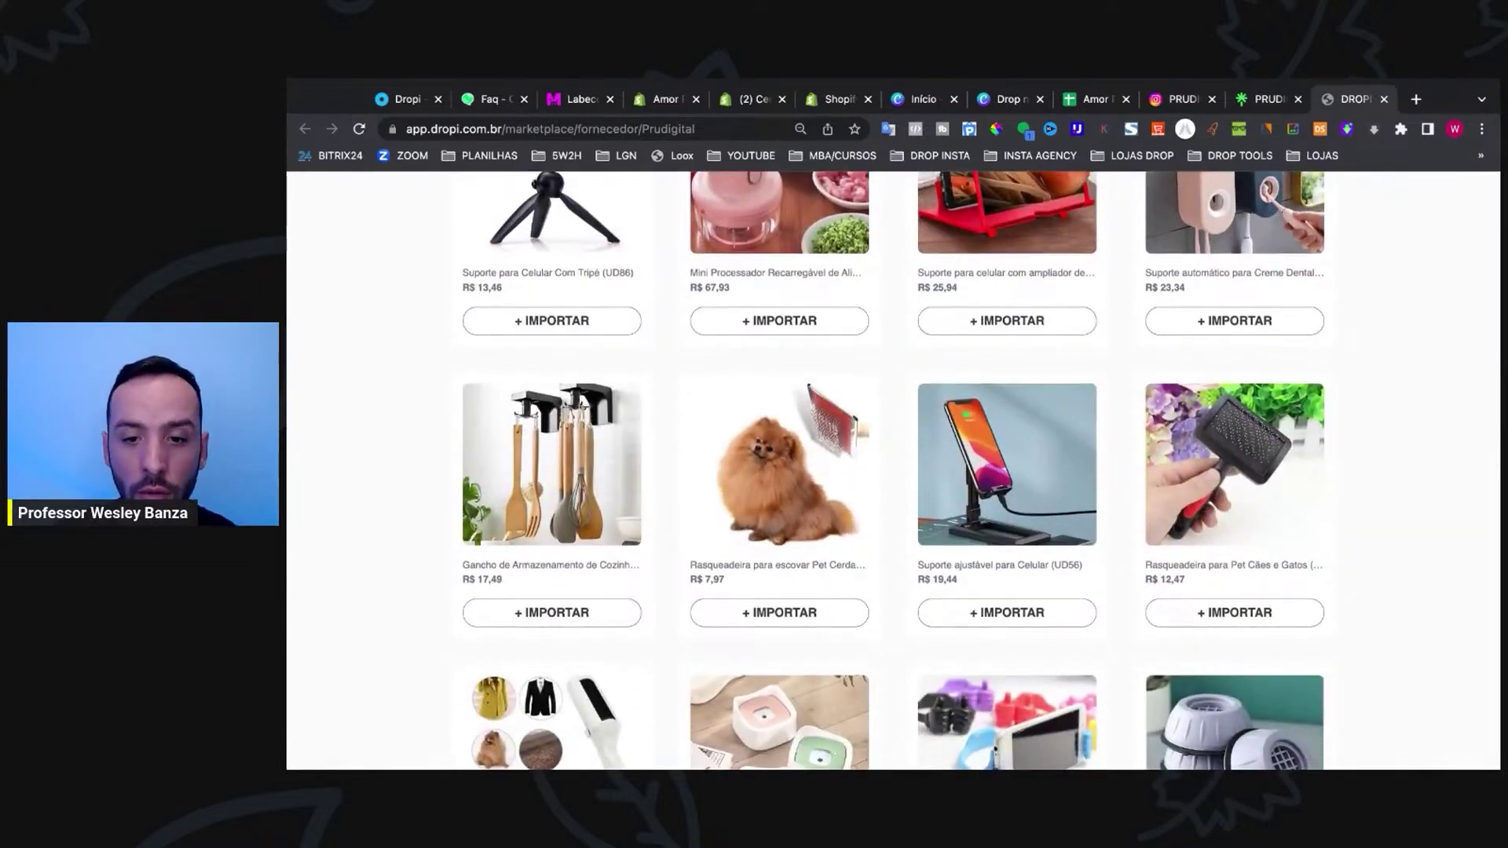
pyautogui.scroll(-8, 1029, 530)
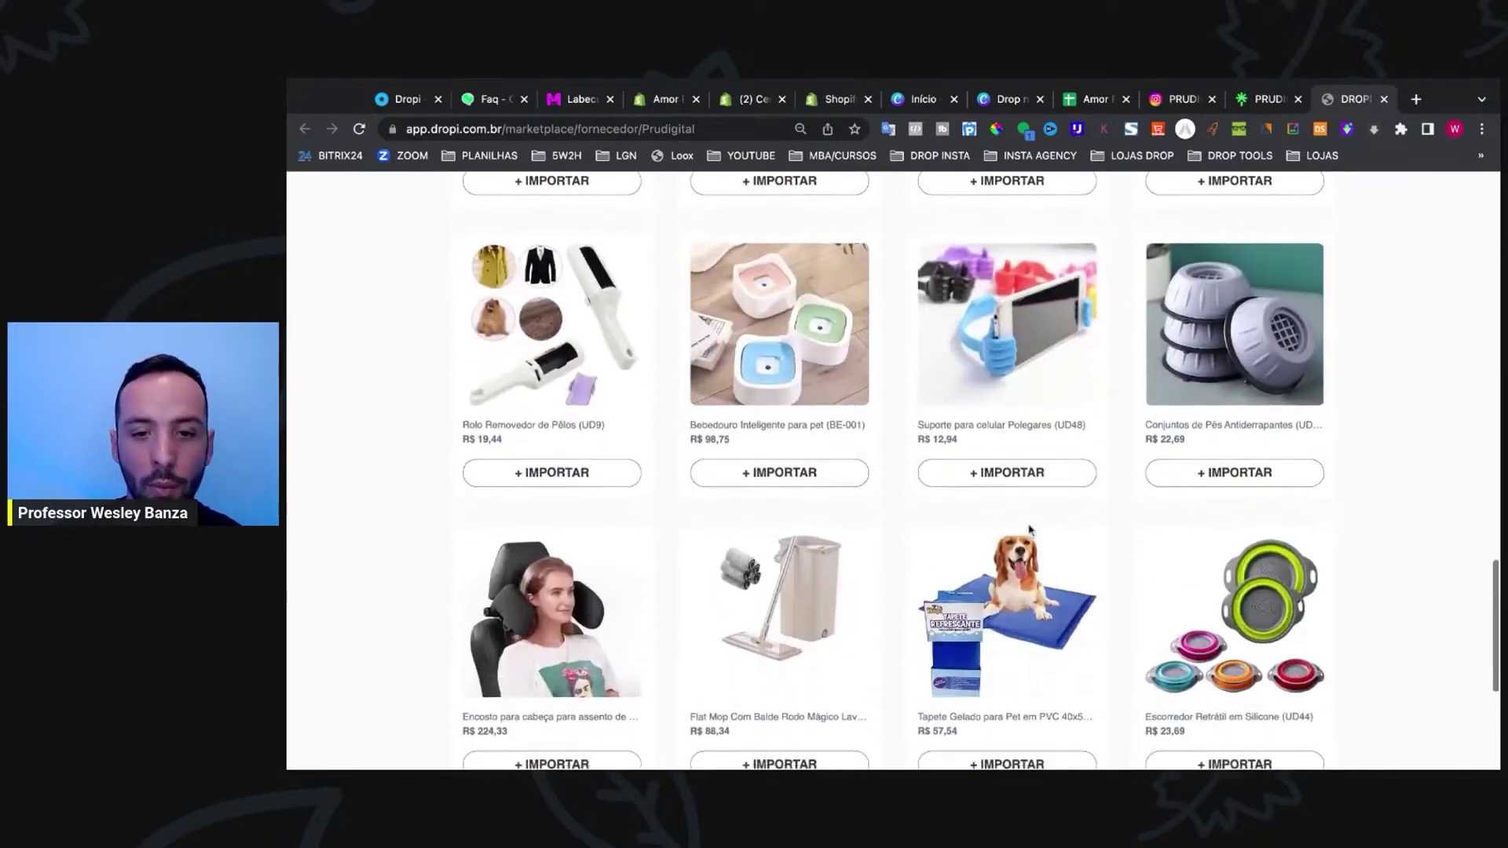
pyautogui.scroll(1, 1029, 531)
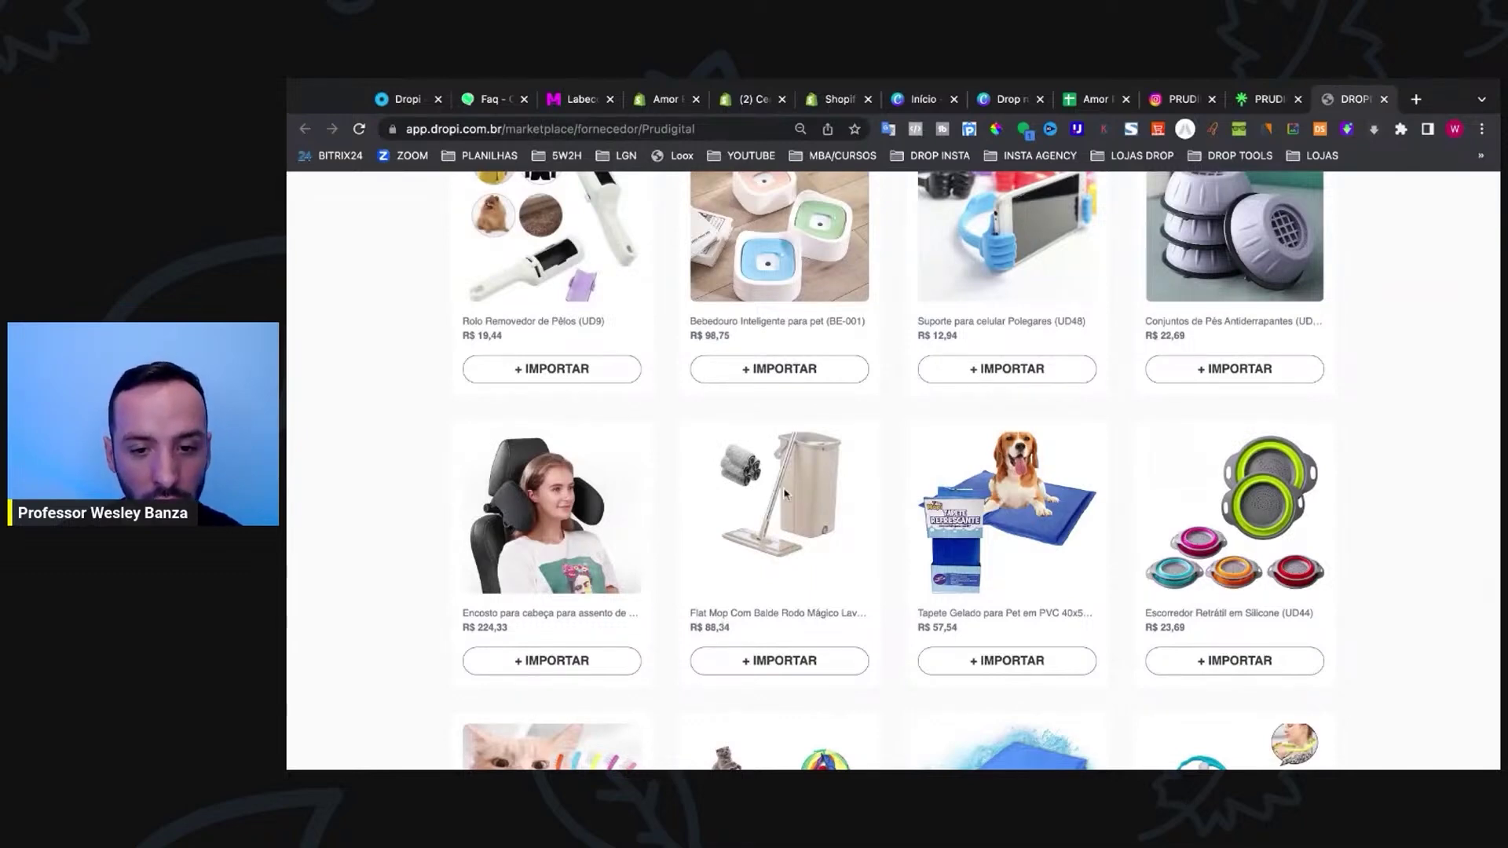
# Step: Run an Aliseeks image search for the Flat Mop product and open the Floor Cleaning Squeegee Mop listing on AliExpress
pyautogui.click(868, 363)
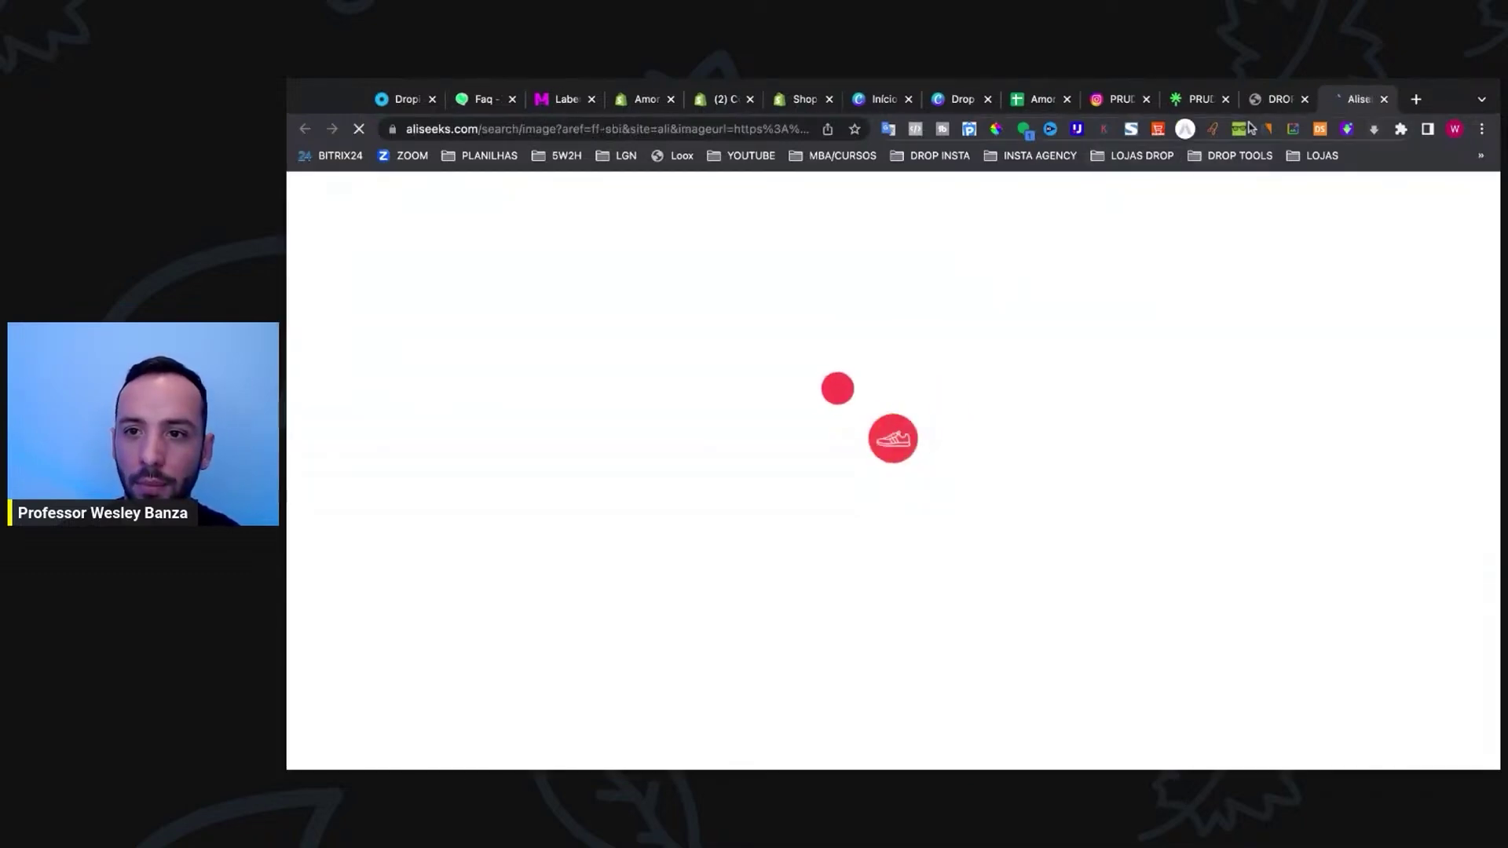
pyautogui.click(1279, 100)
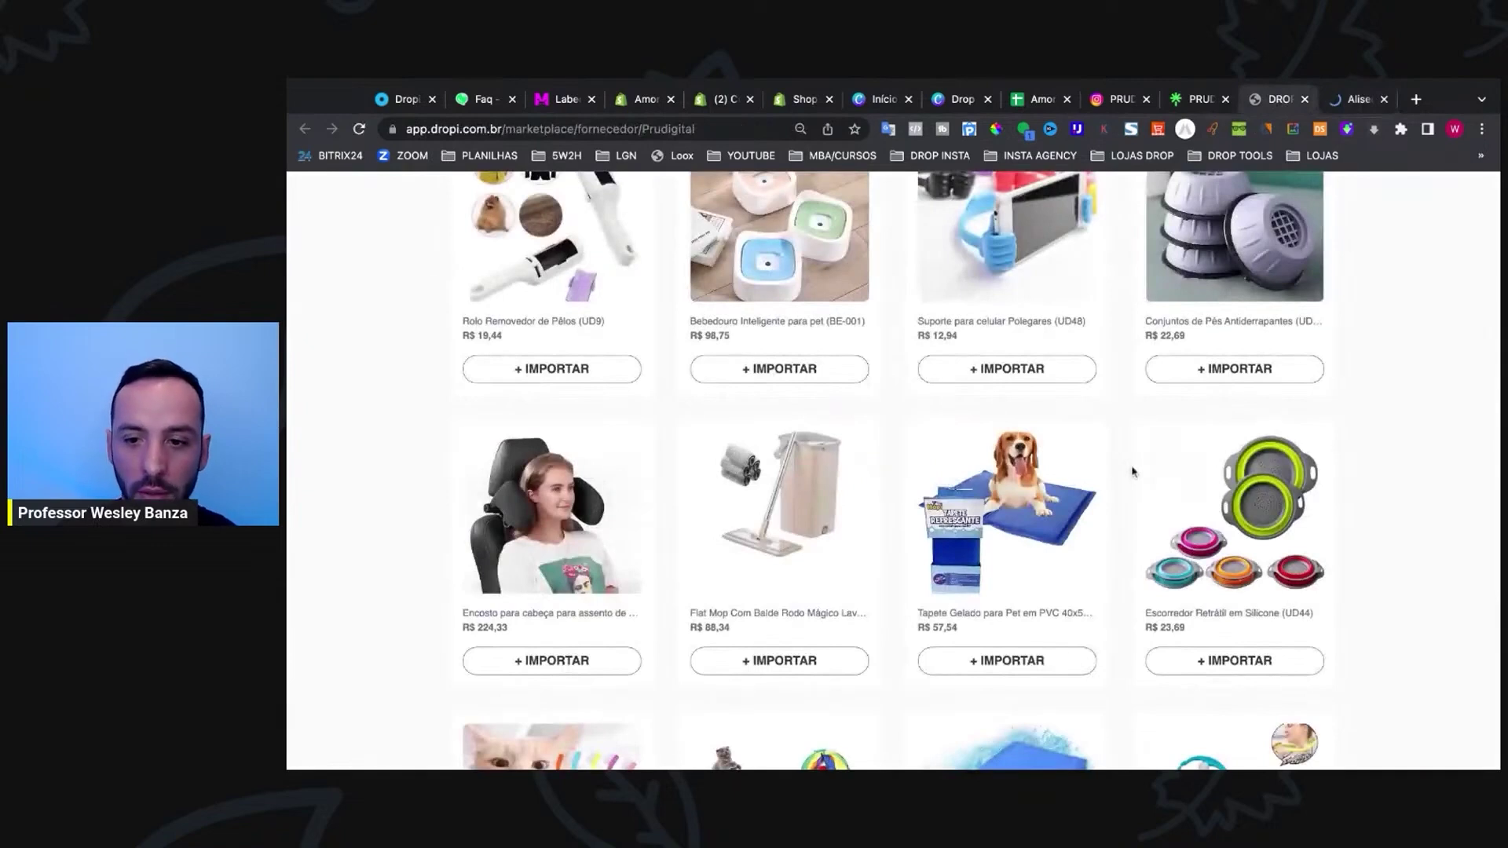
pyautogui.scroll(-1, 1131, 472)
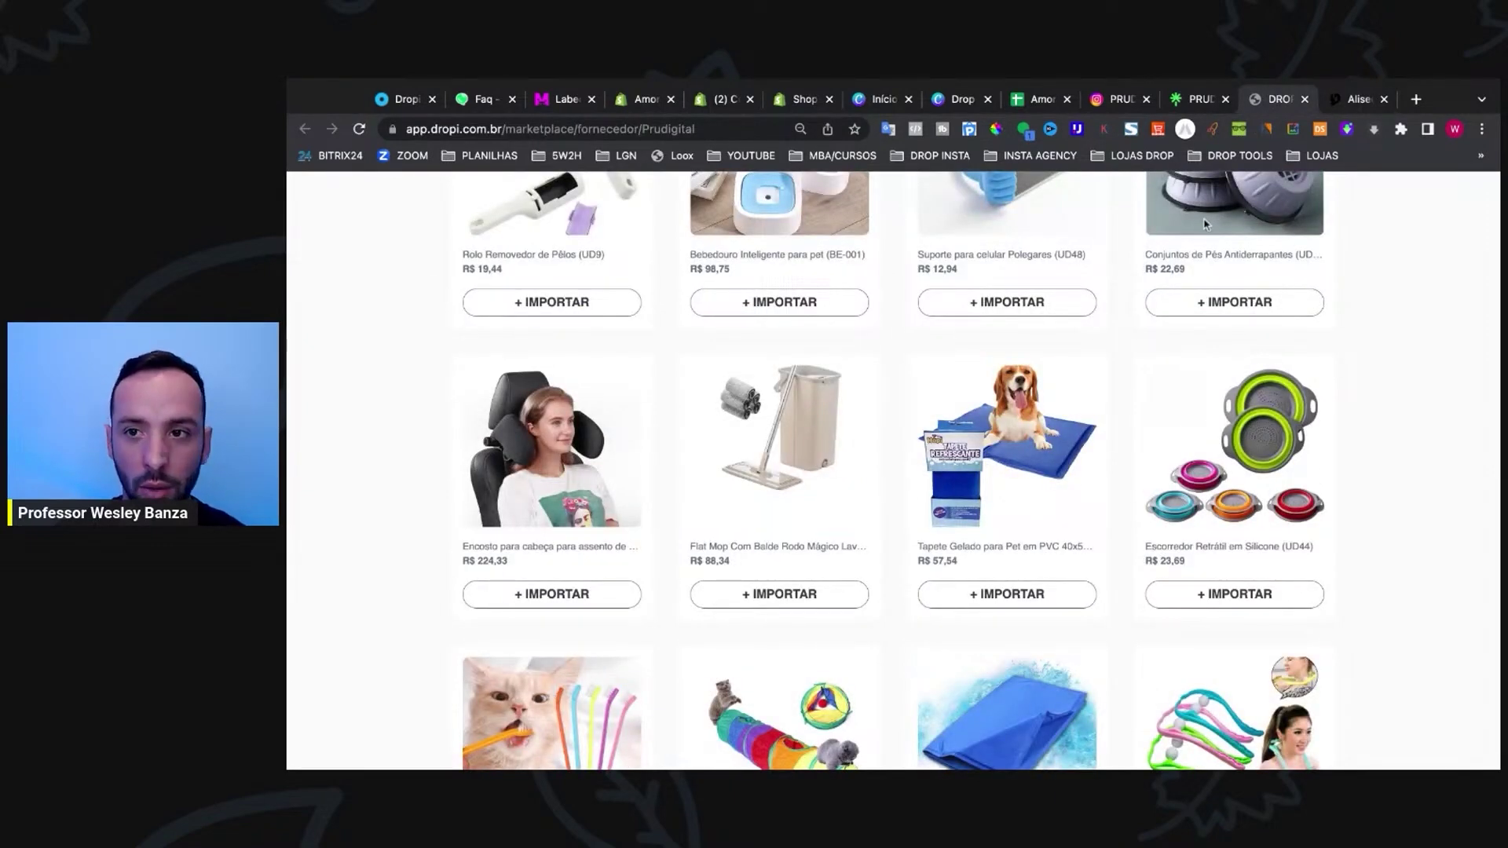
pyautogui.click(1356, 99)
pyautogui.scroll(-4, 1150, 331)
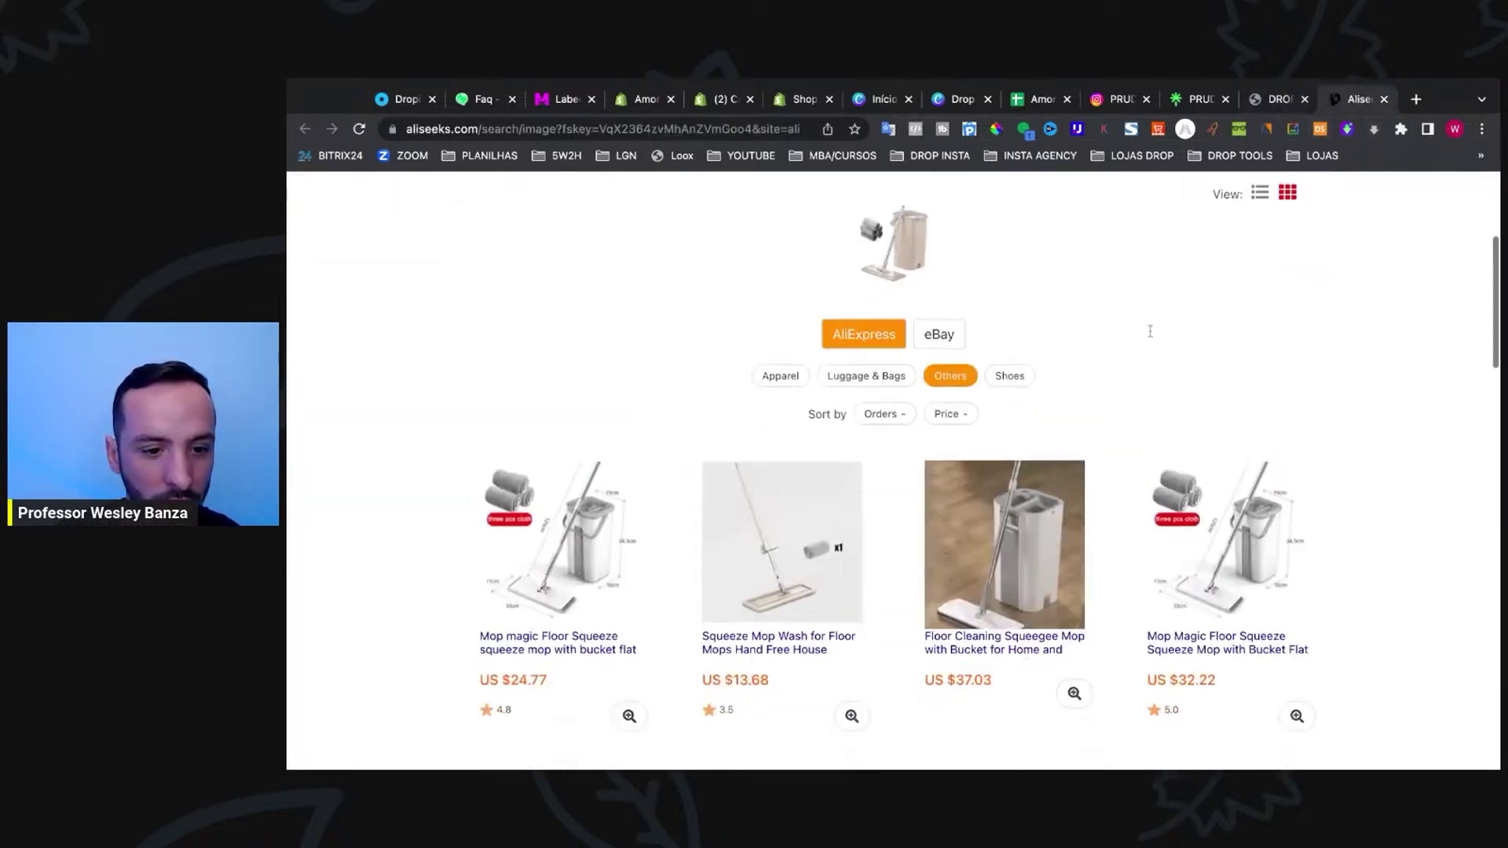
pyautogui.click(1150, 514)
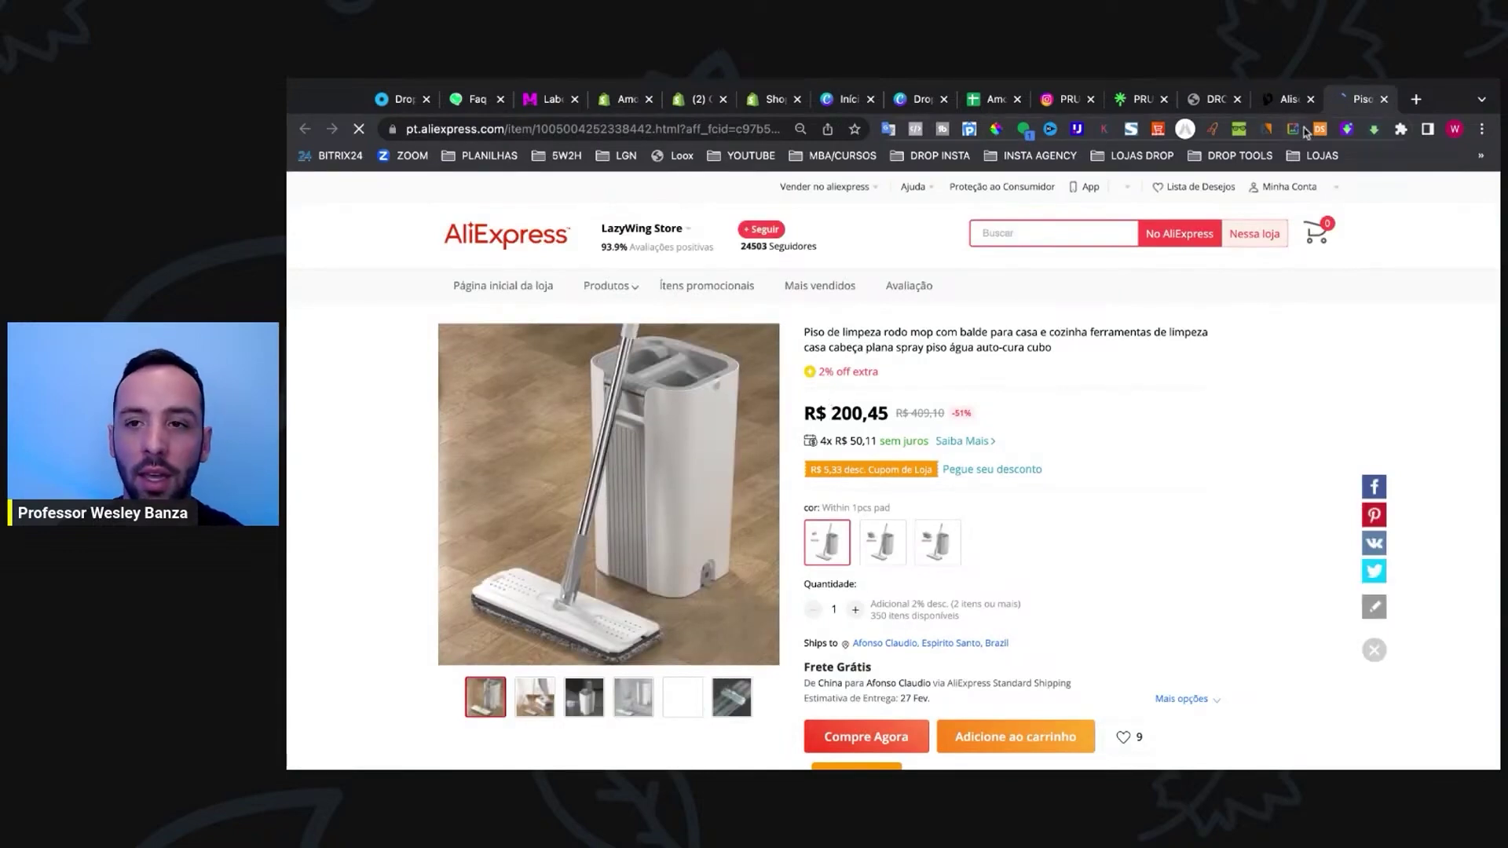
# Step: Return to Prudigital's supplier page, check the Flat Mop's price against AliExpress and review the other products
pyautogui.click(1200, 102)
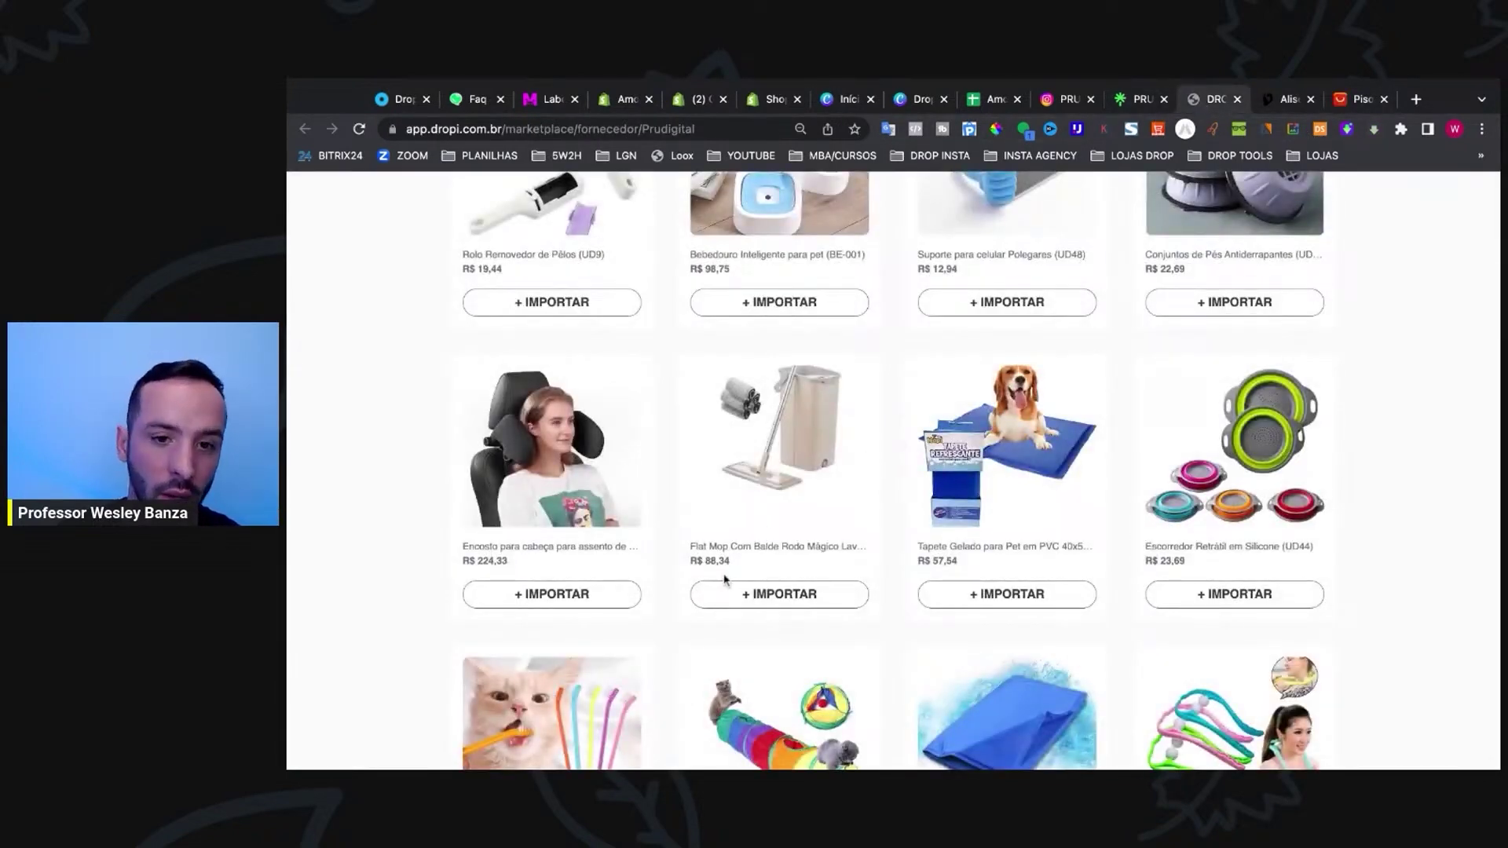
pyautogui.scroll(-2, 752, 574)
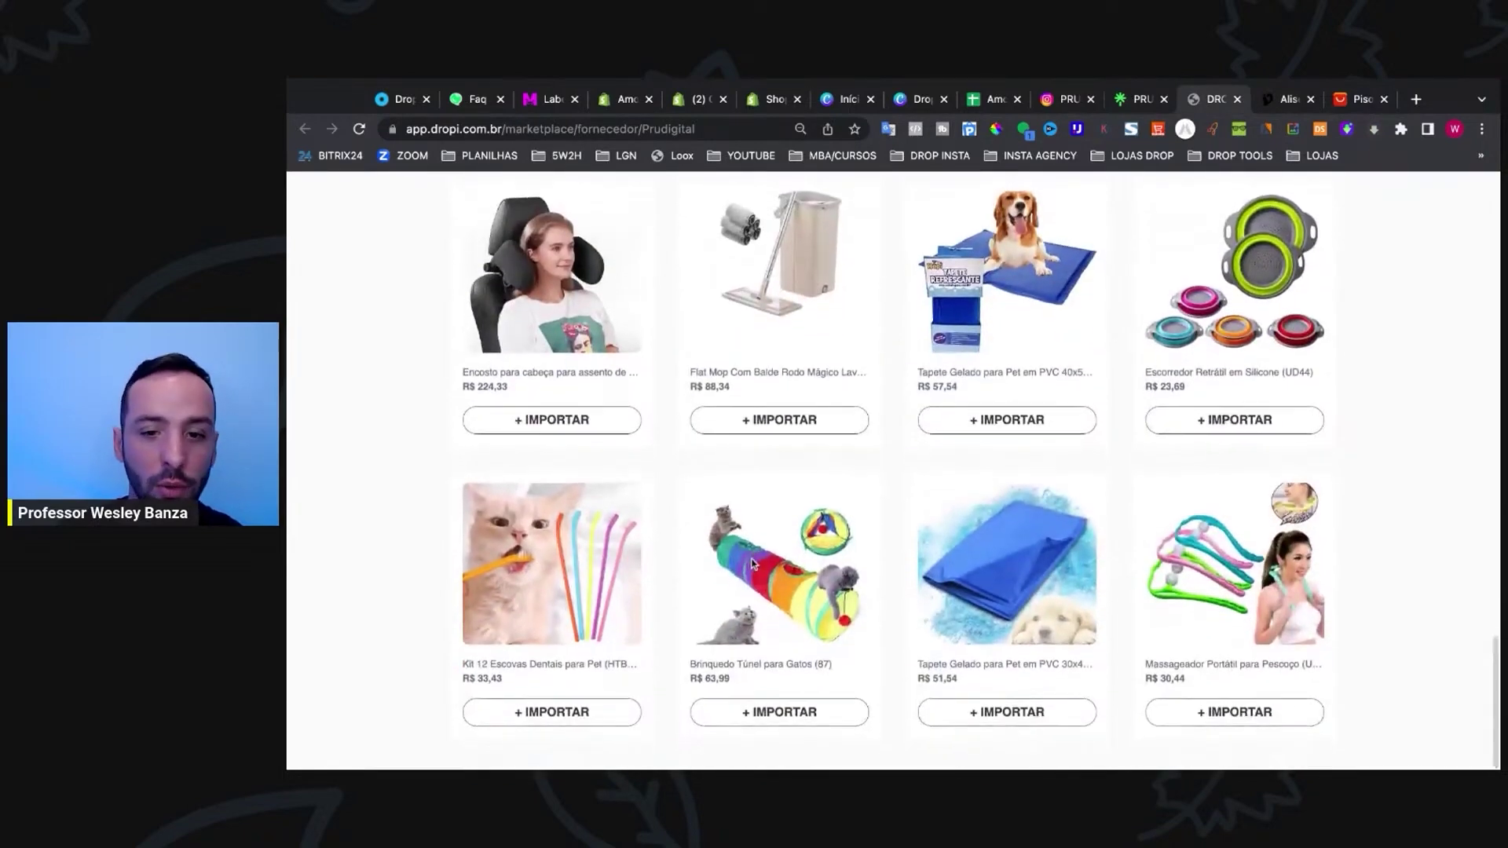
pyautogui.scroll(9, 1119, 580)
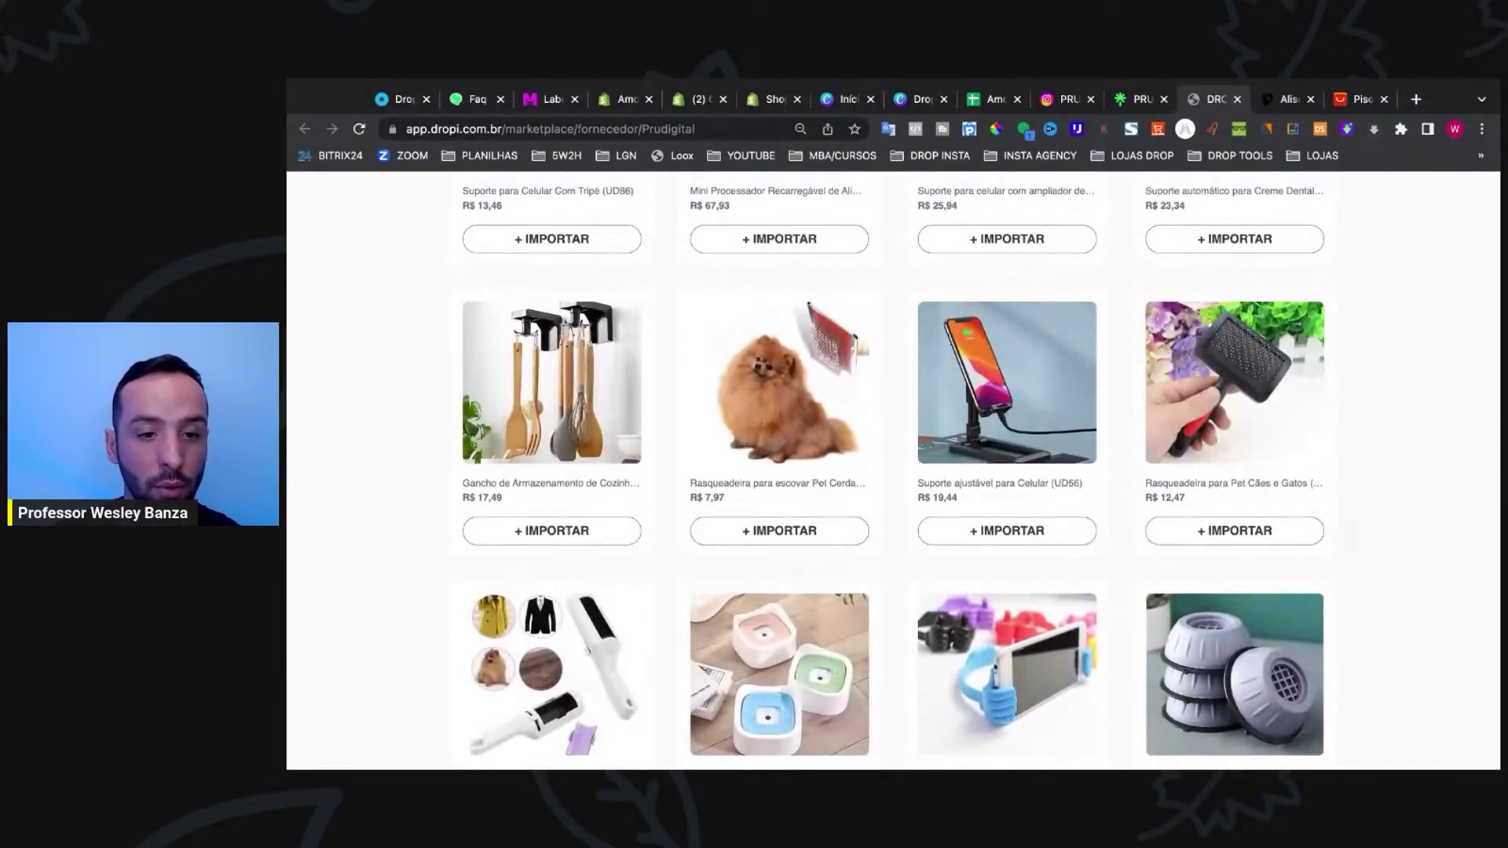
pyautogui.scroll(1, 836, 436)
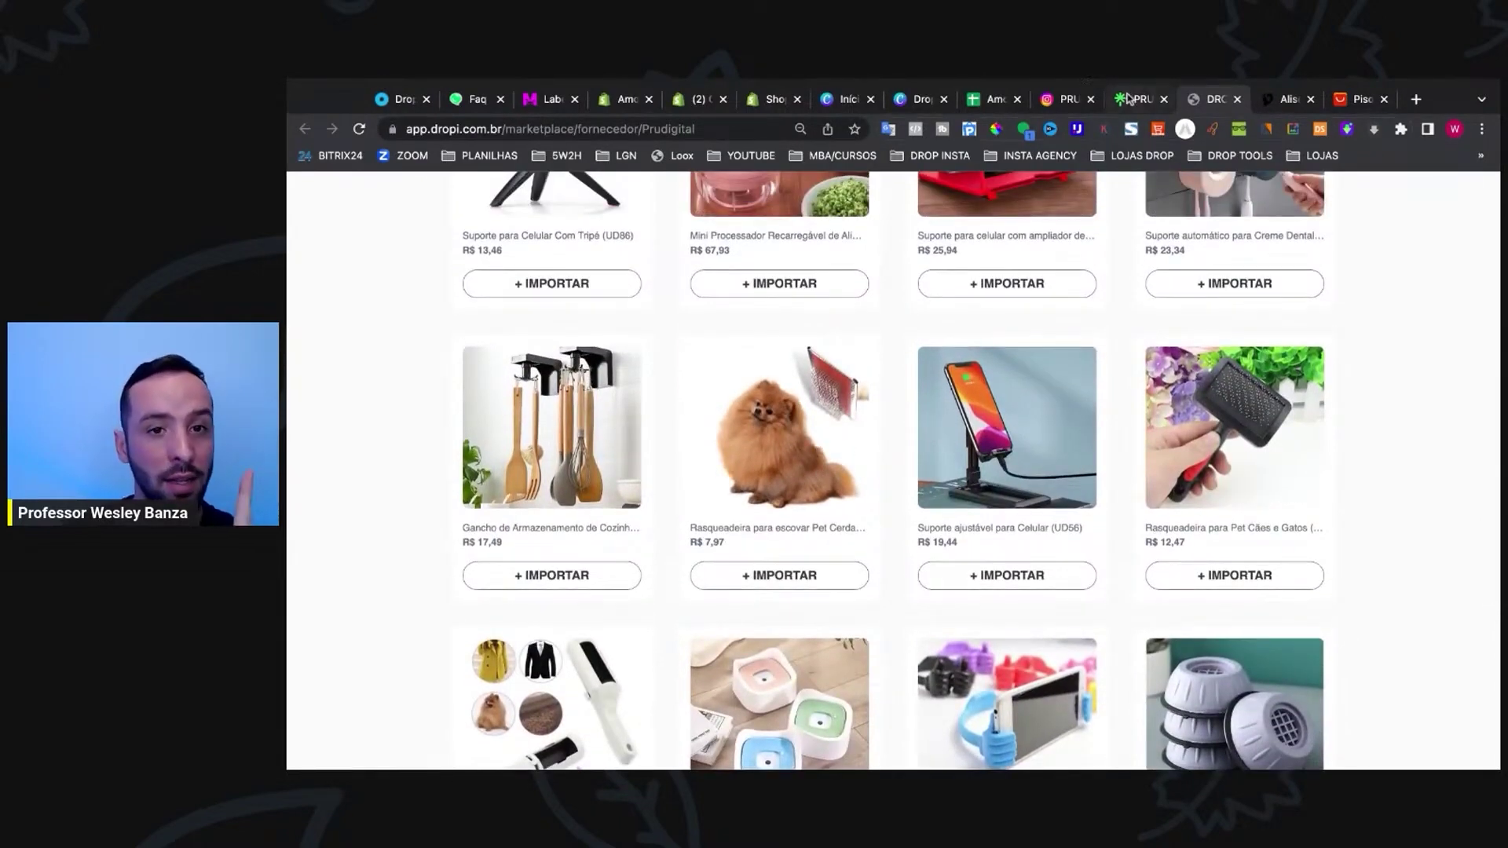
# Step: Return to the Dropi import marketplace and view the details of Rasqueadeira para escovar Pet Cerdas em Aço (HTR001S)
pyautogui.click(402, 99)
pyautogui.scroll(3, 712, 293)
pyautogui.scroll(-5, 713, 293)
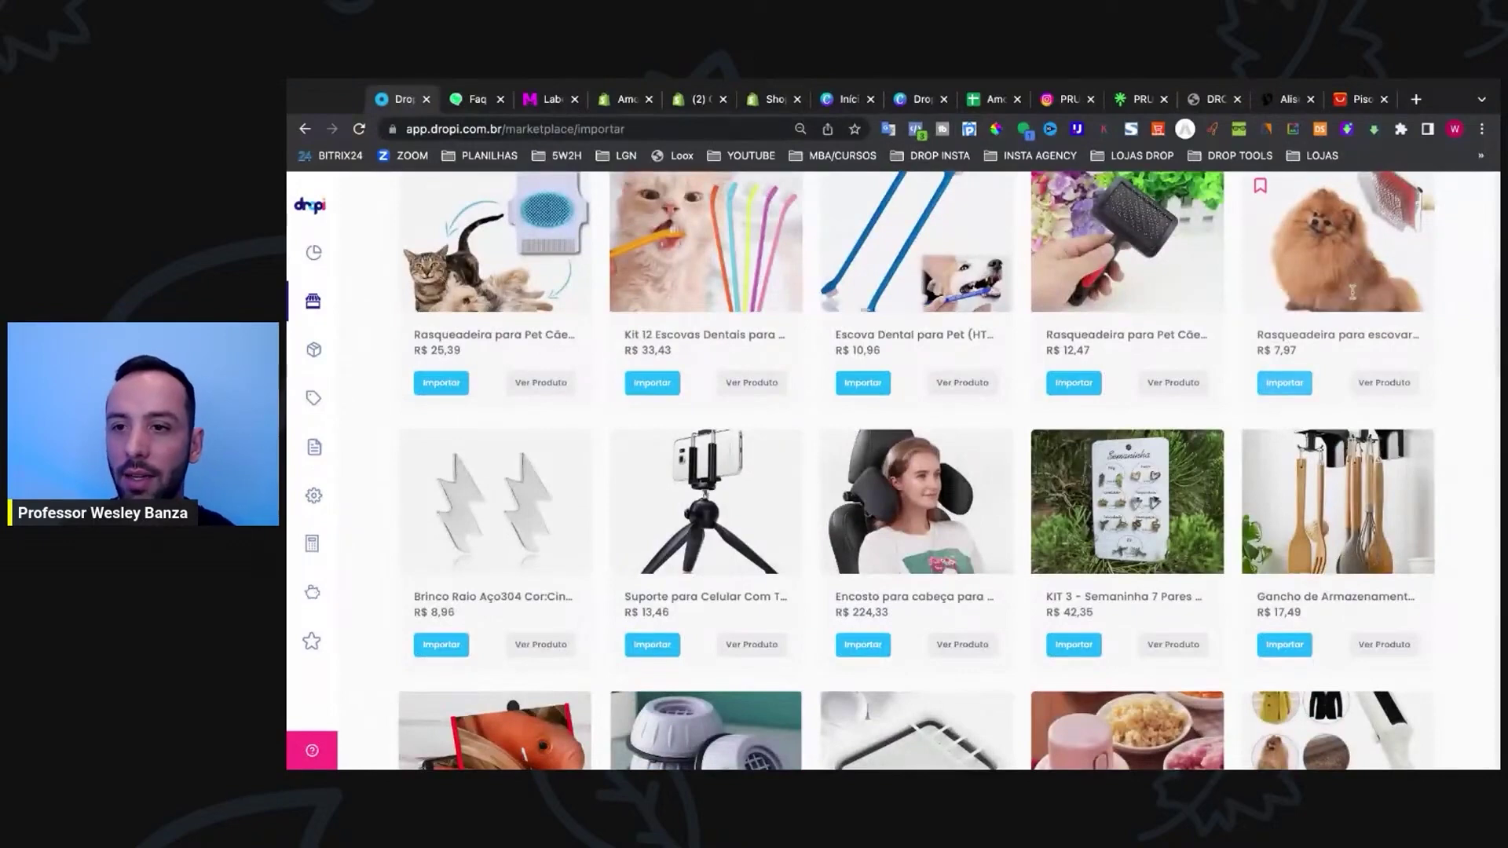
pyautogui.click(1354, 298)
pyautogui.scroll(-2, 948, 505)
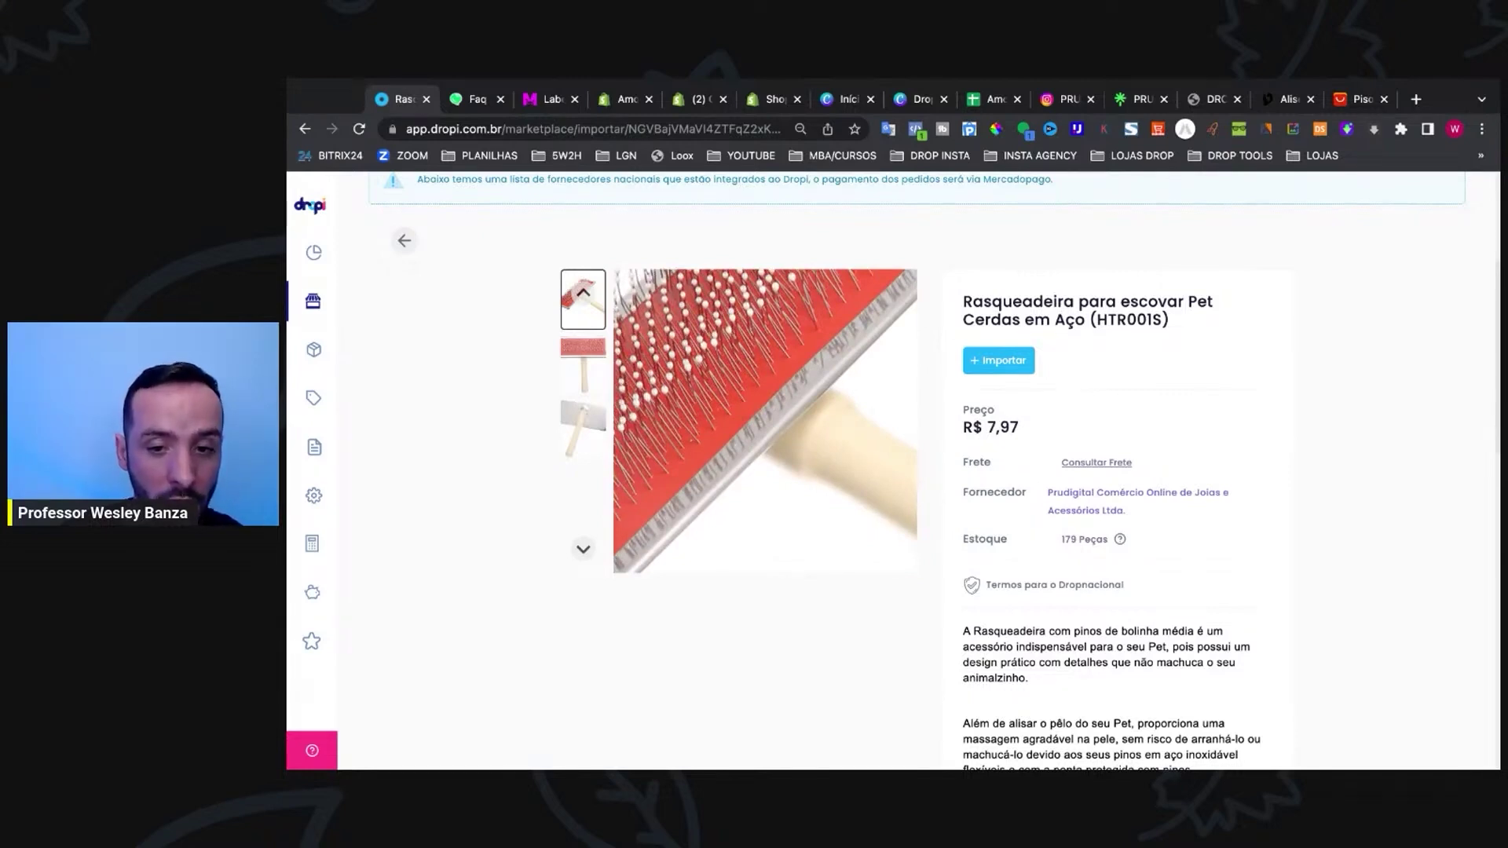
# Step: Run an Aliseeks image search for the pet brush and open the wool felt blending brush listing on AliExpress
pyautogui.click(953, 572)
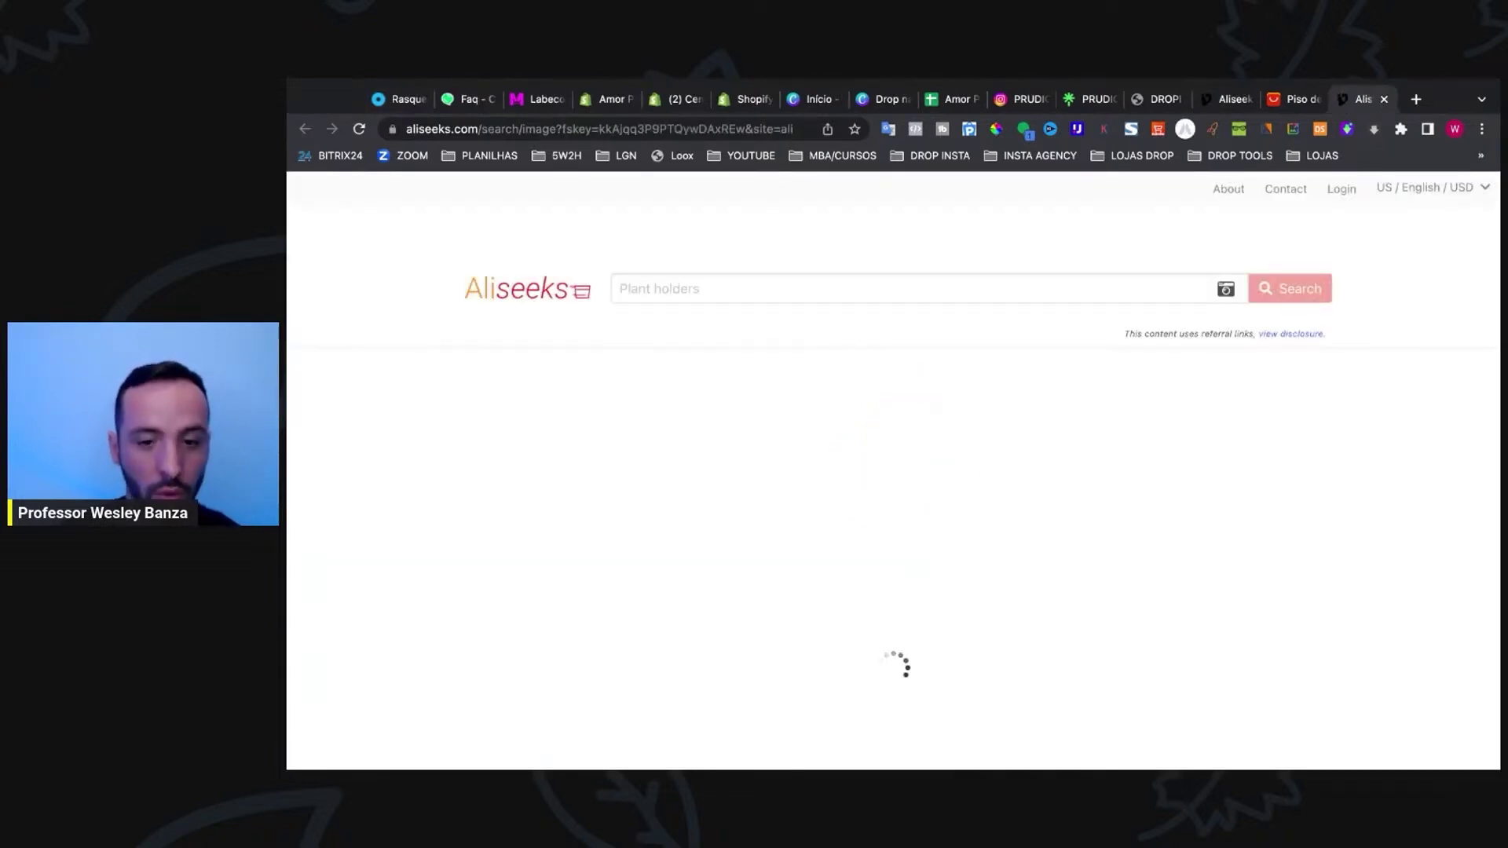
pyautogui.scroll(-5, 1152, 413)
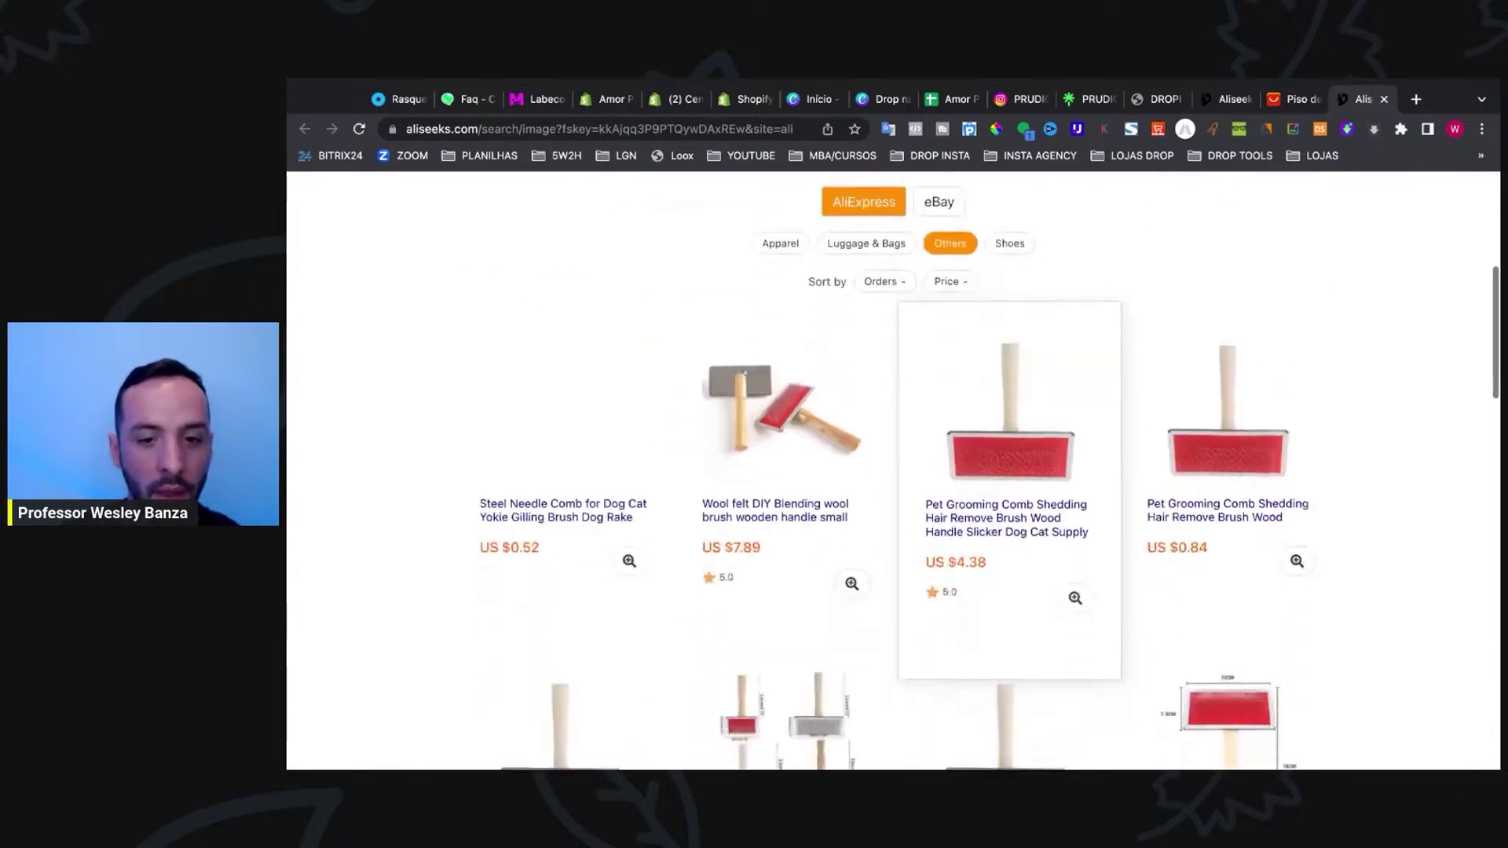
pyautogui.click(773, 512)
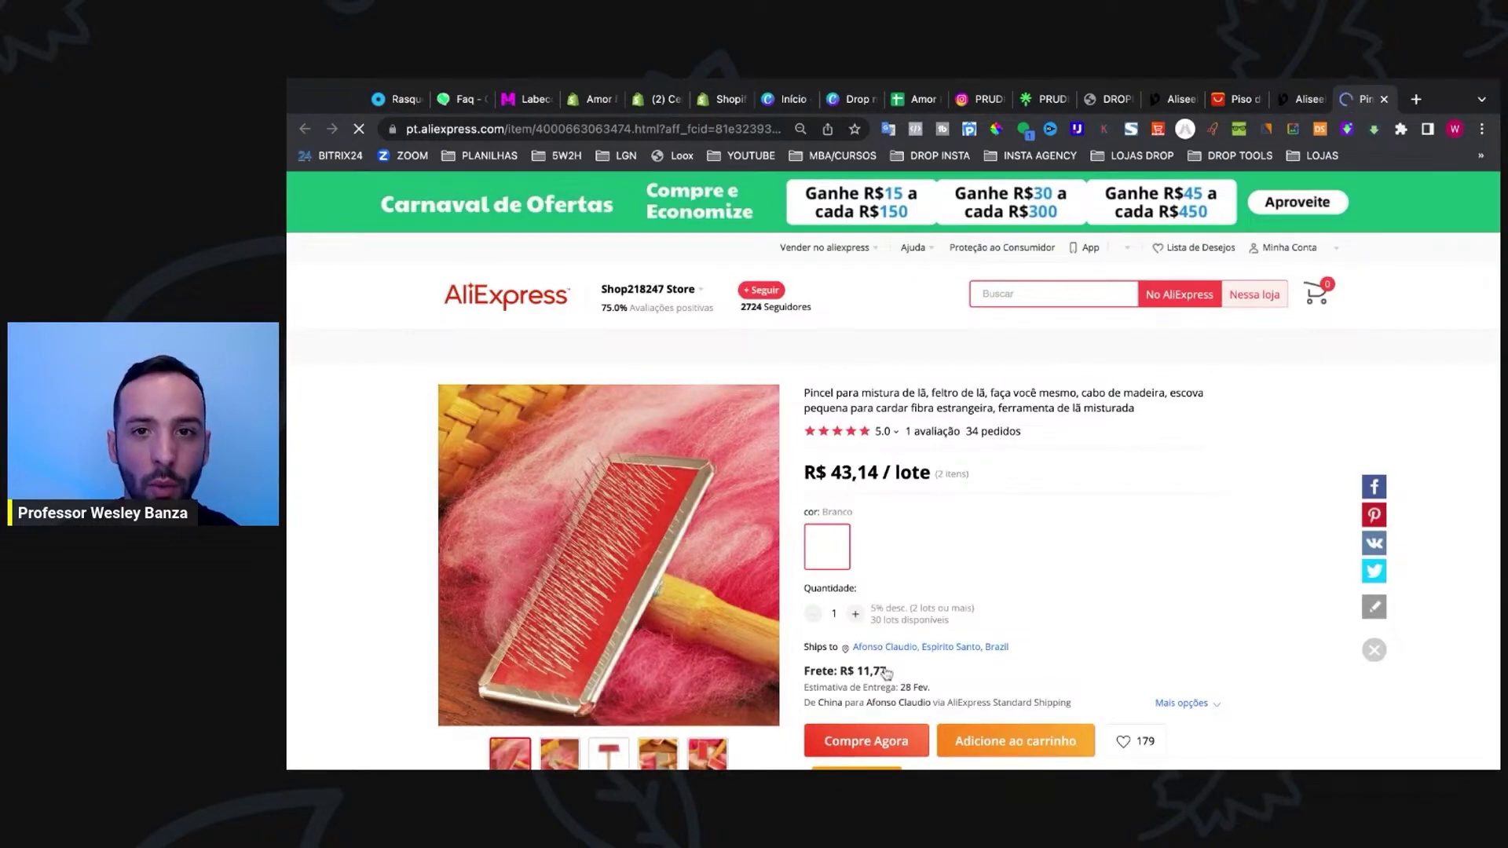
# Step: Return to the Dropi pet brush page and look up the available freight for a destination CEP with quantity 1
pyautogui.click(405, 99)
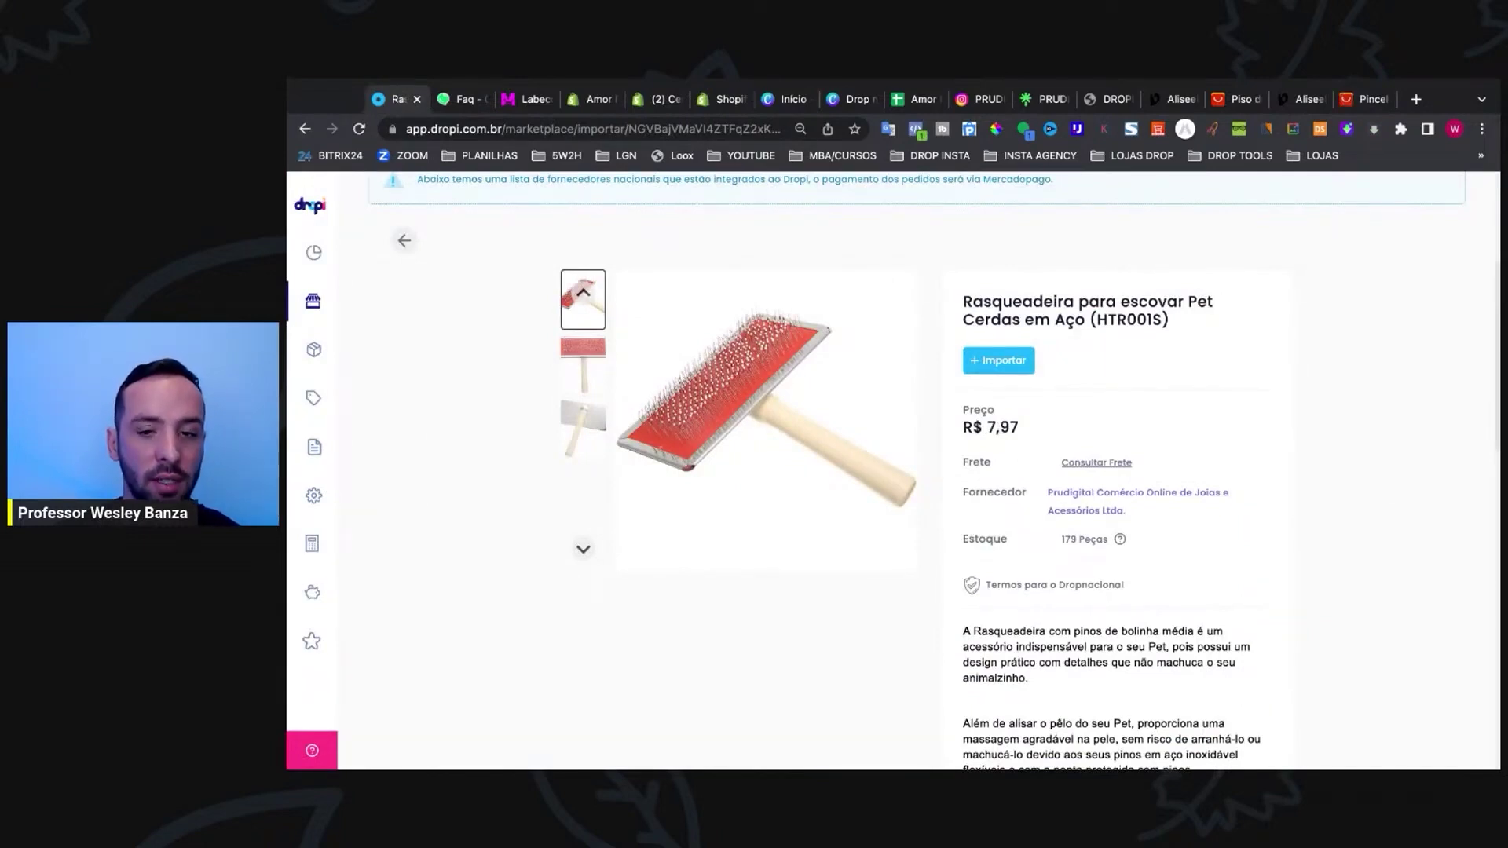
pyautogui.click(1087, 465)
pyautogui.click(805, 518)
pyautogui.write('29830-000')
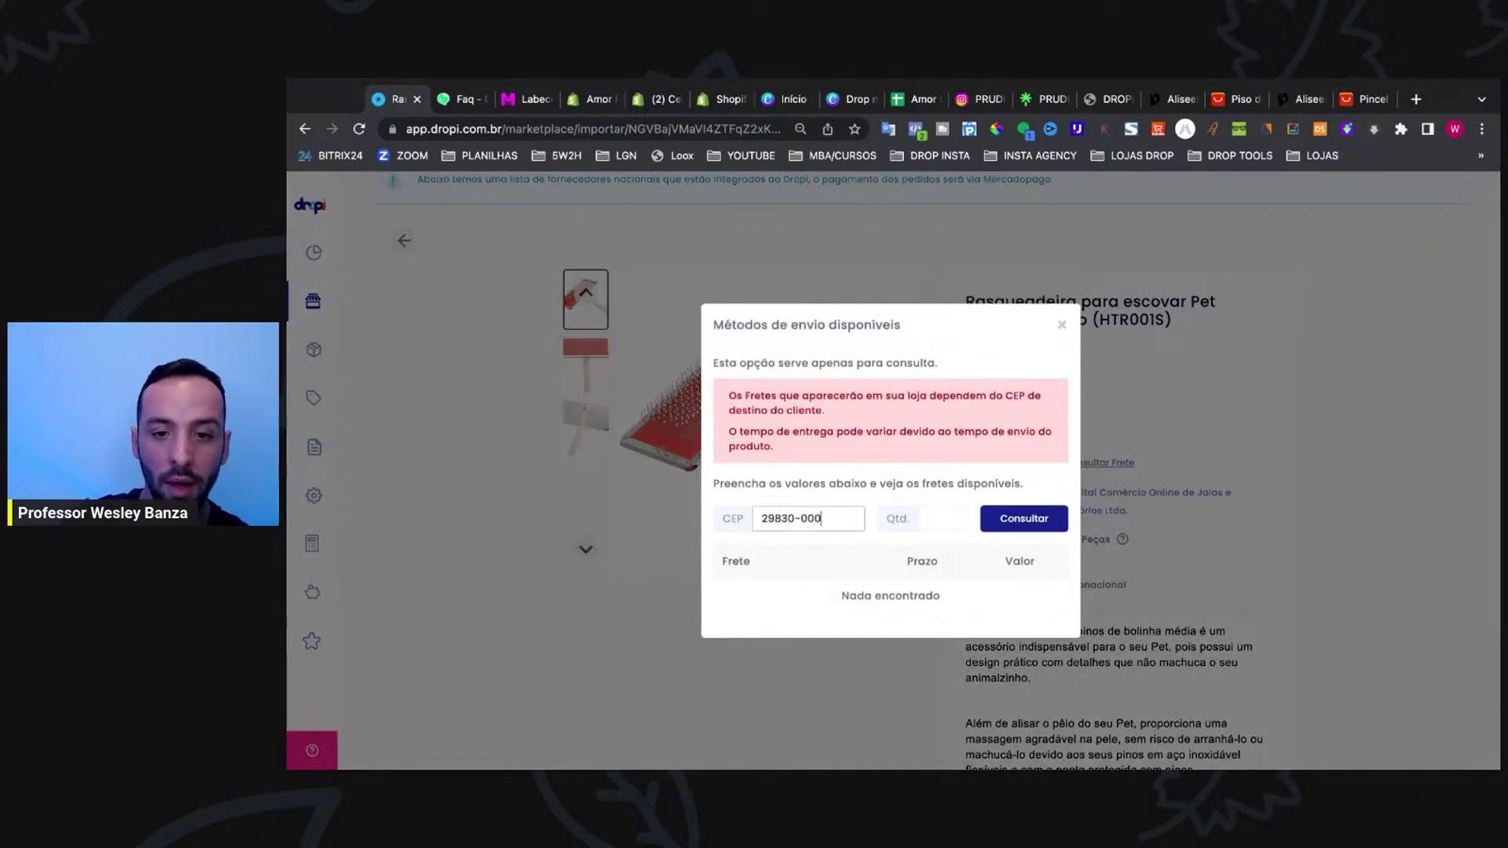
pyautogui.click(934, 518)
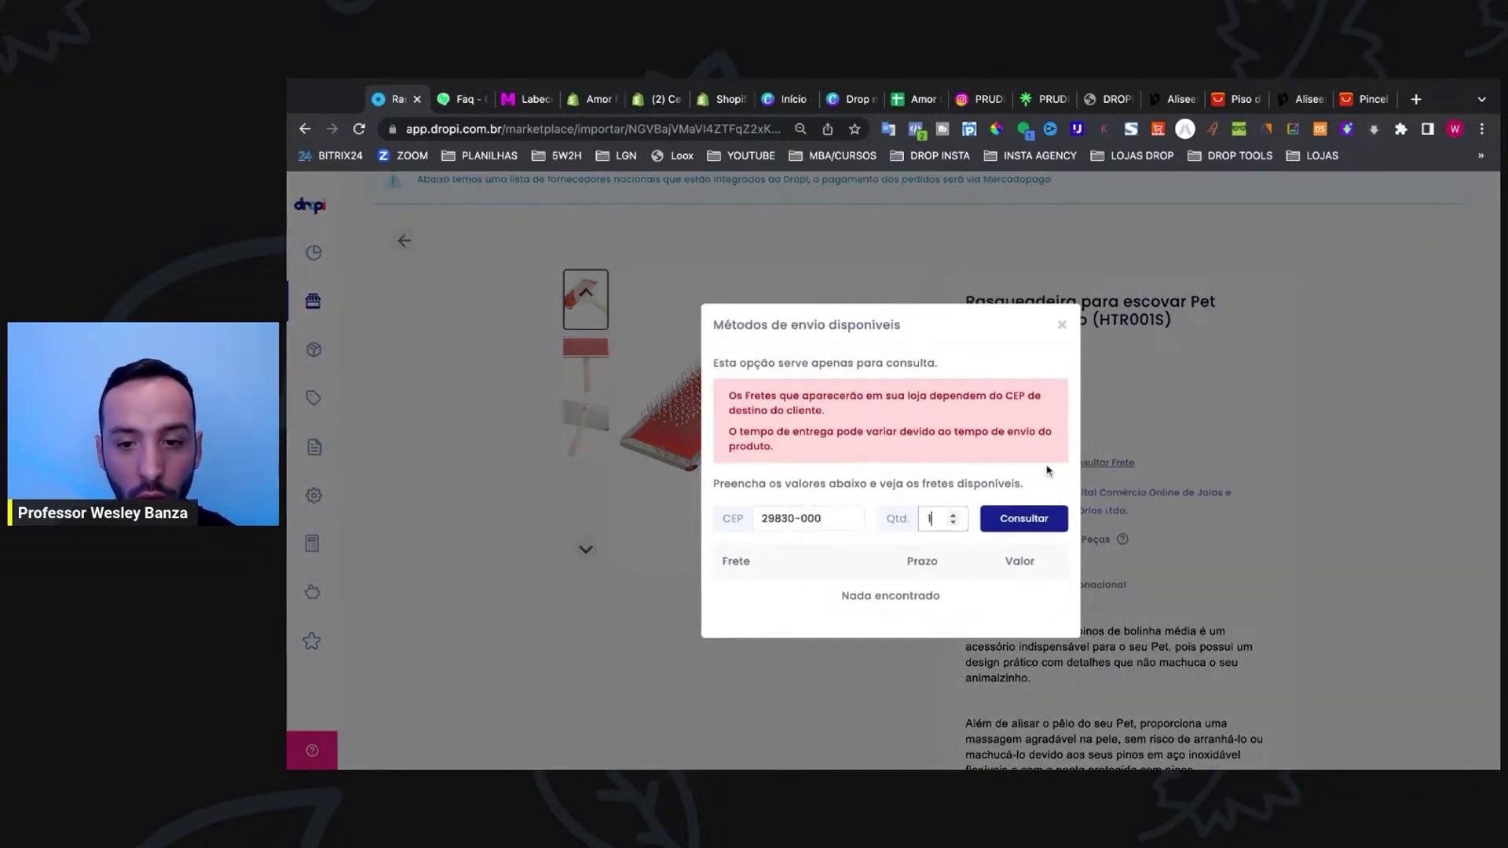
pyautogui.click(1041, 517)
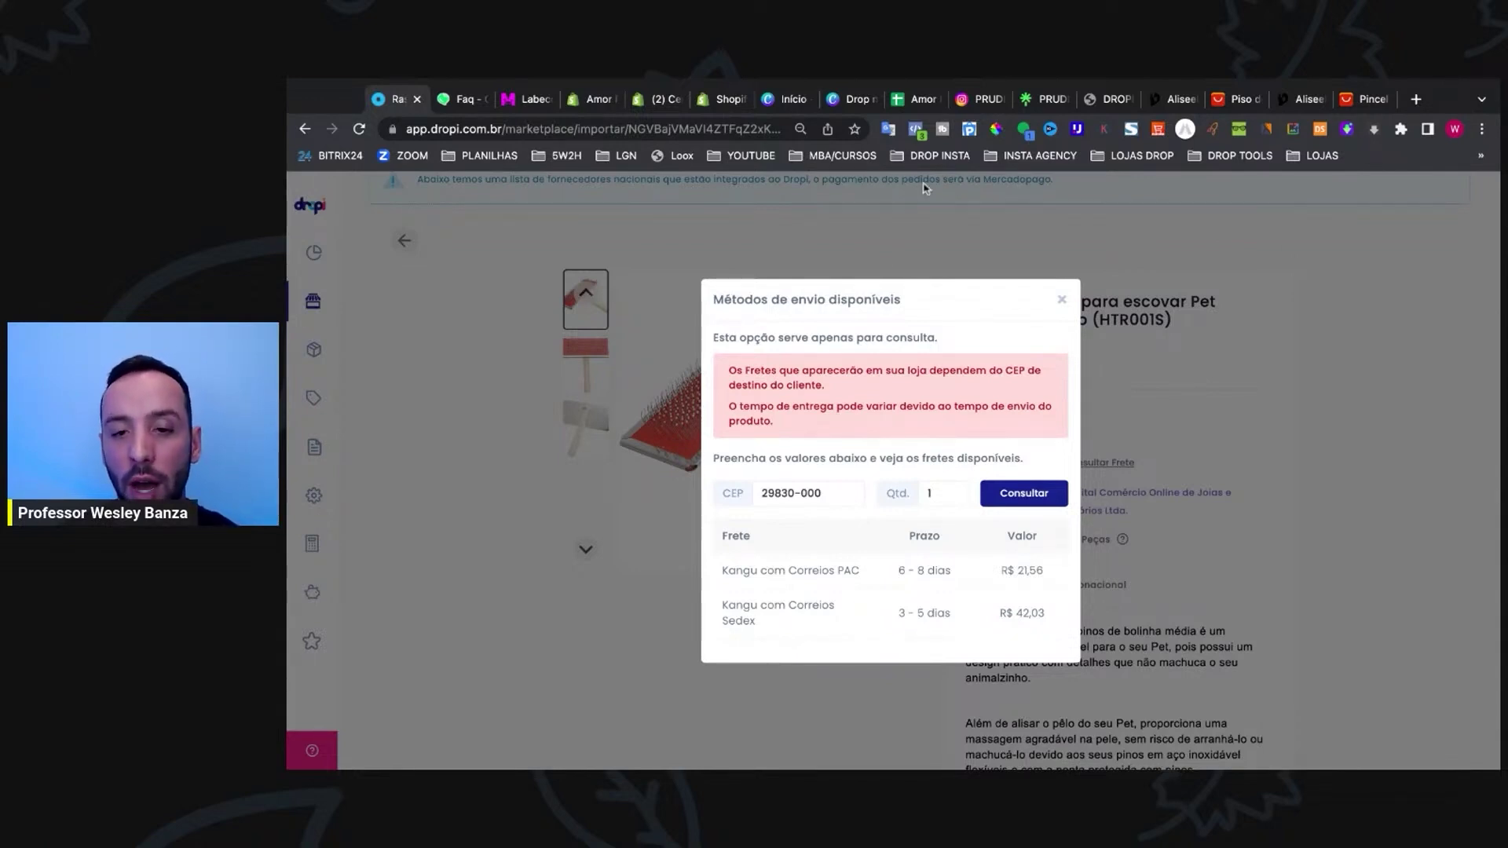
pyautogui.click(1061, 300)
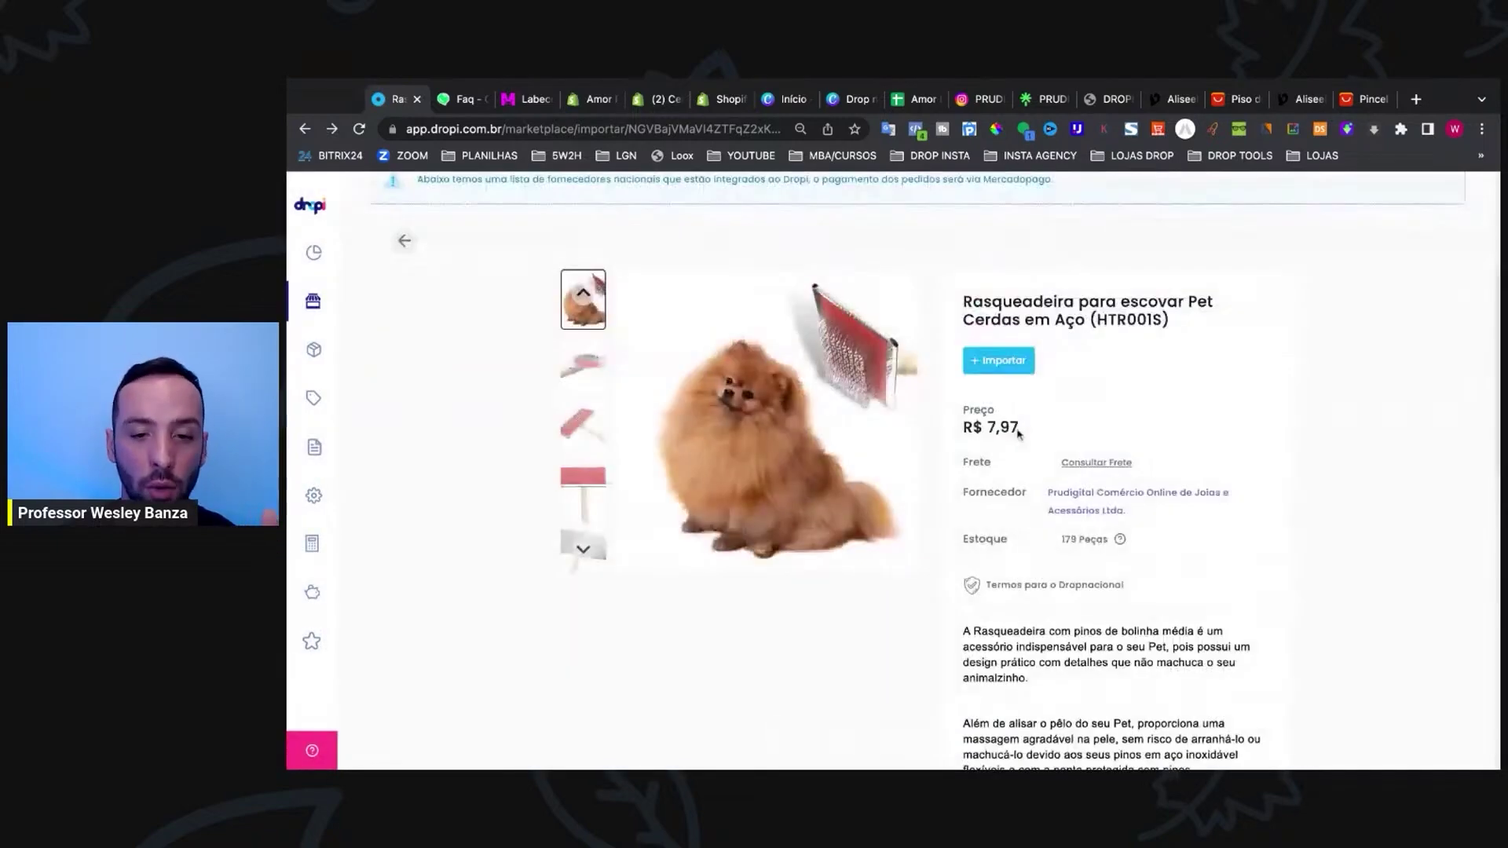
# Step: Open Prudigital's Linktree page and review its product list, Dropi, Nuvemshop and Shopify tutorial and WhatsApp group links
pyautogui.scroll(-3, 1132, 188)
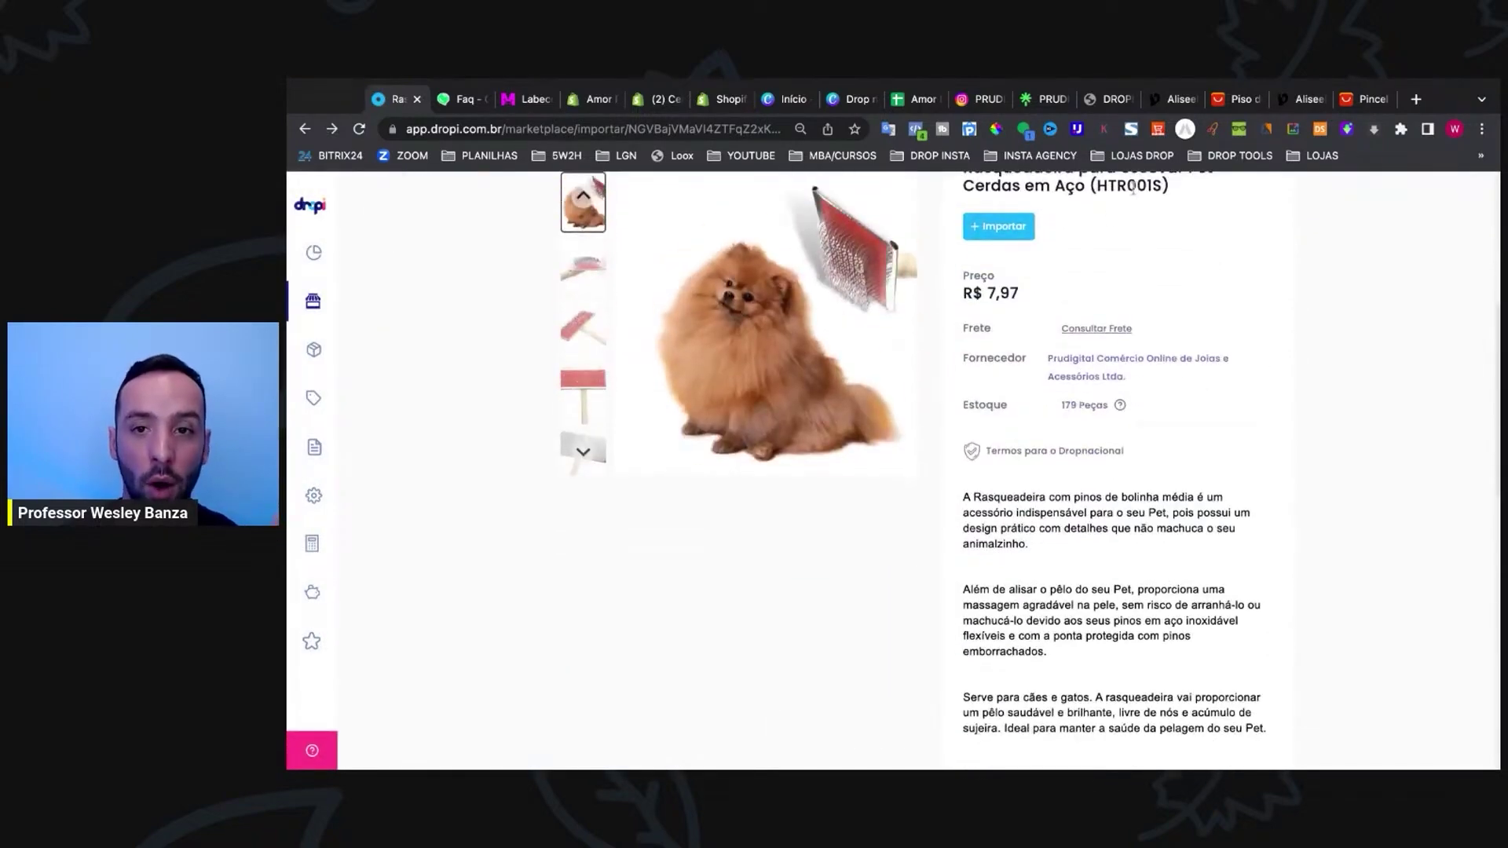
pyautogui.click(1044, 99)
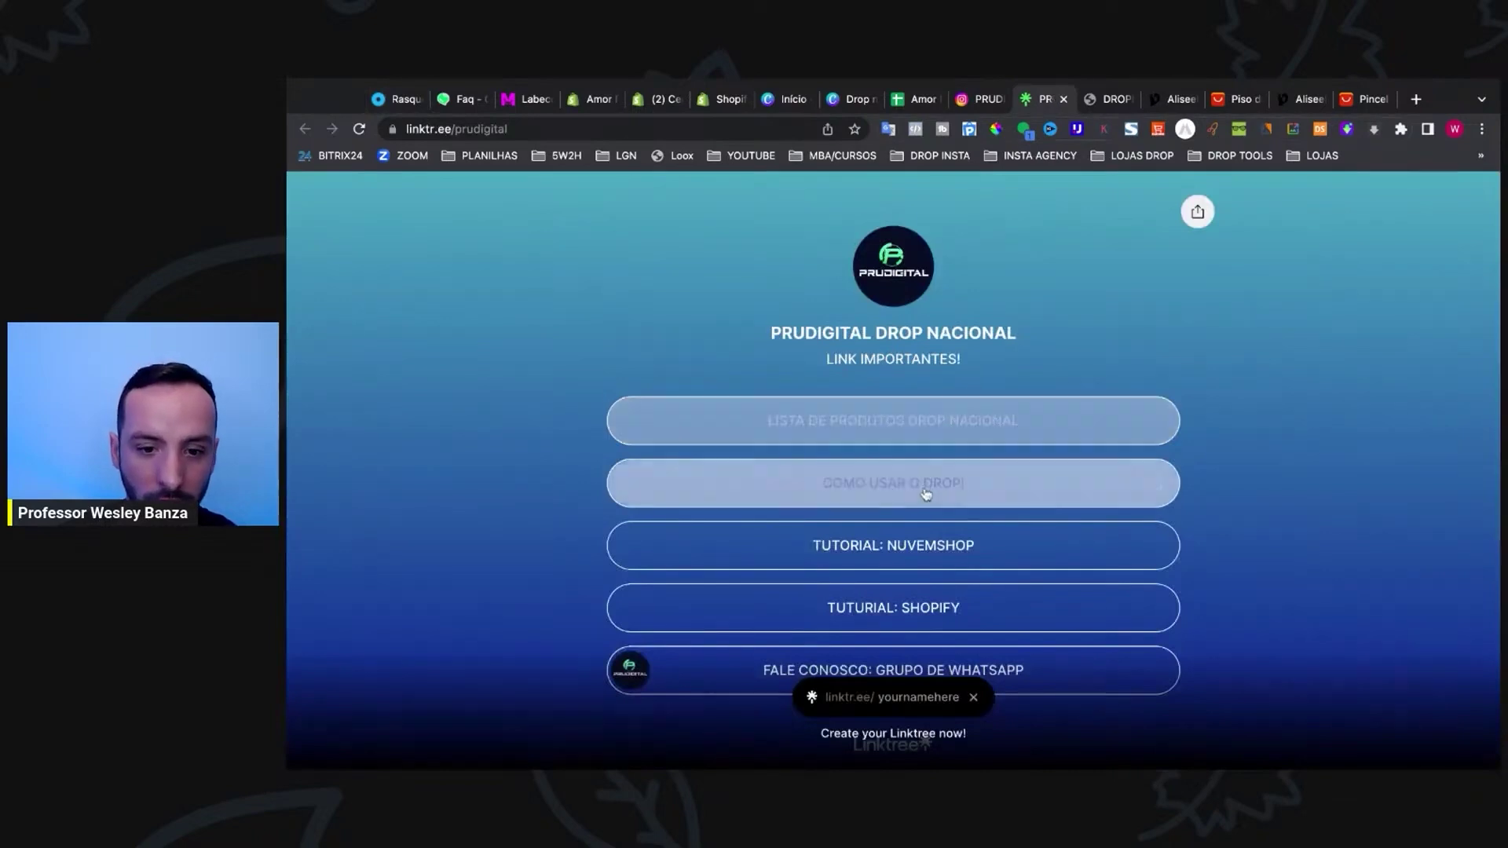
pyautogui.scroll(-1, 934, 510)
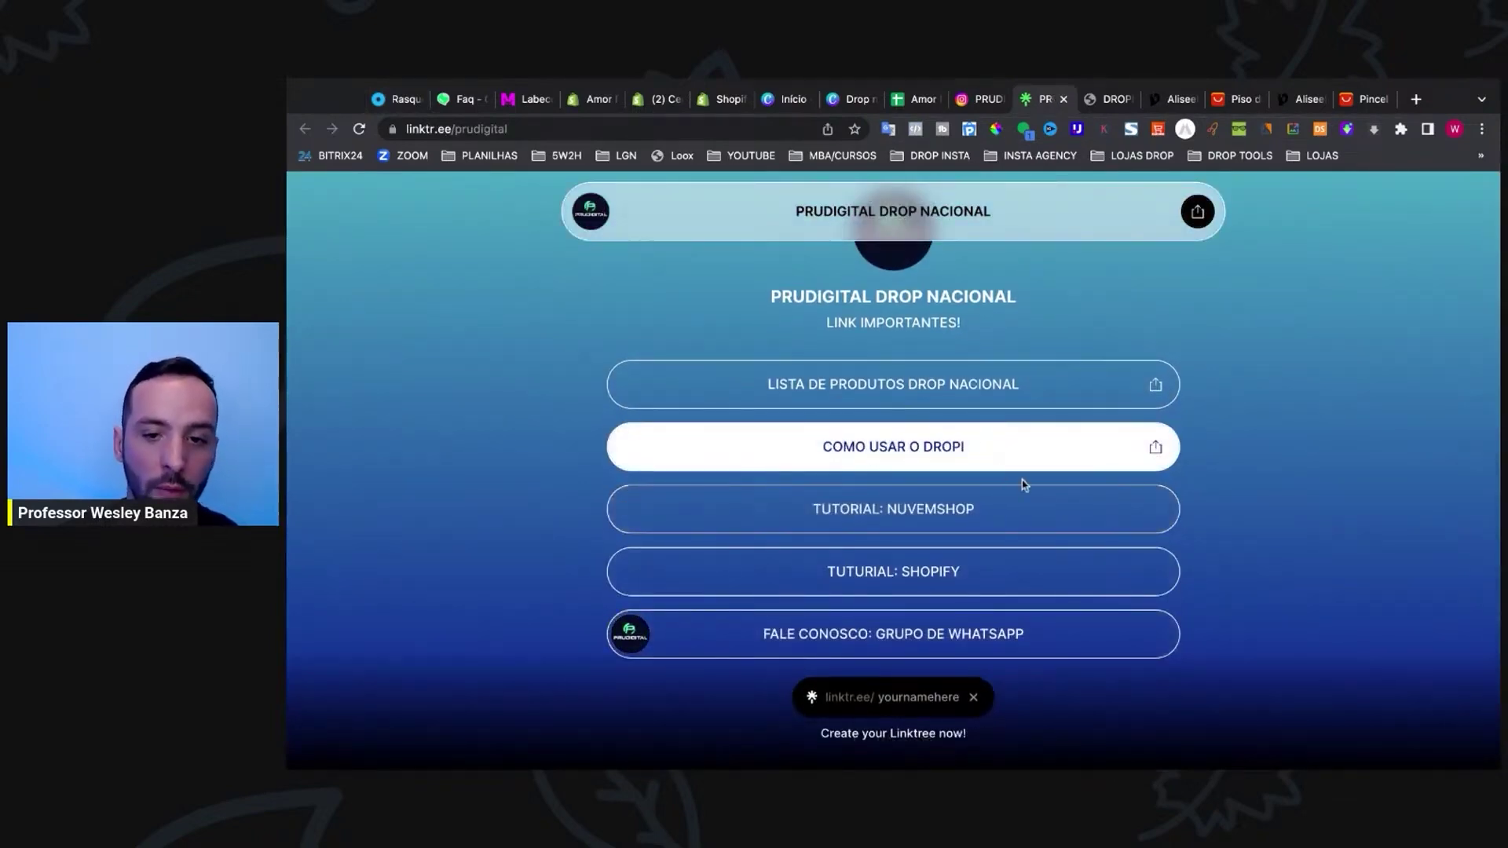
pyautogui.click(962, 506)
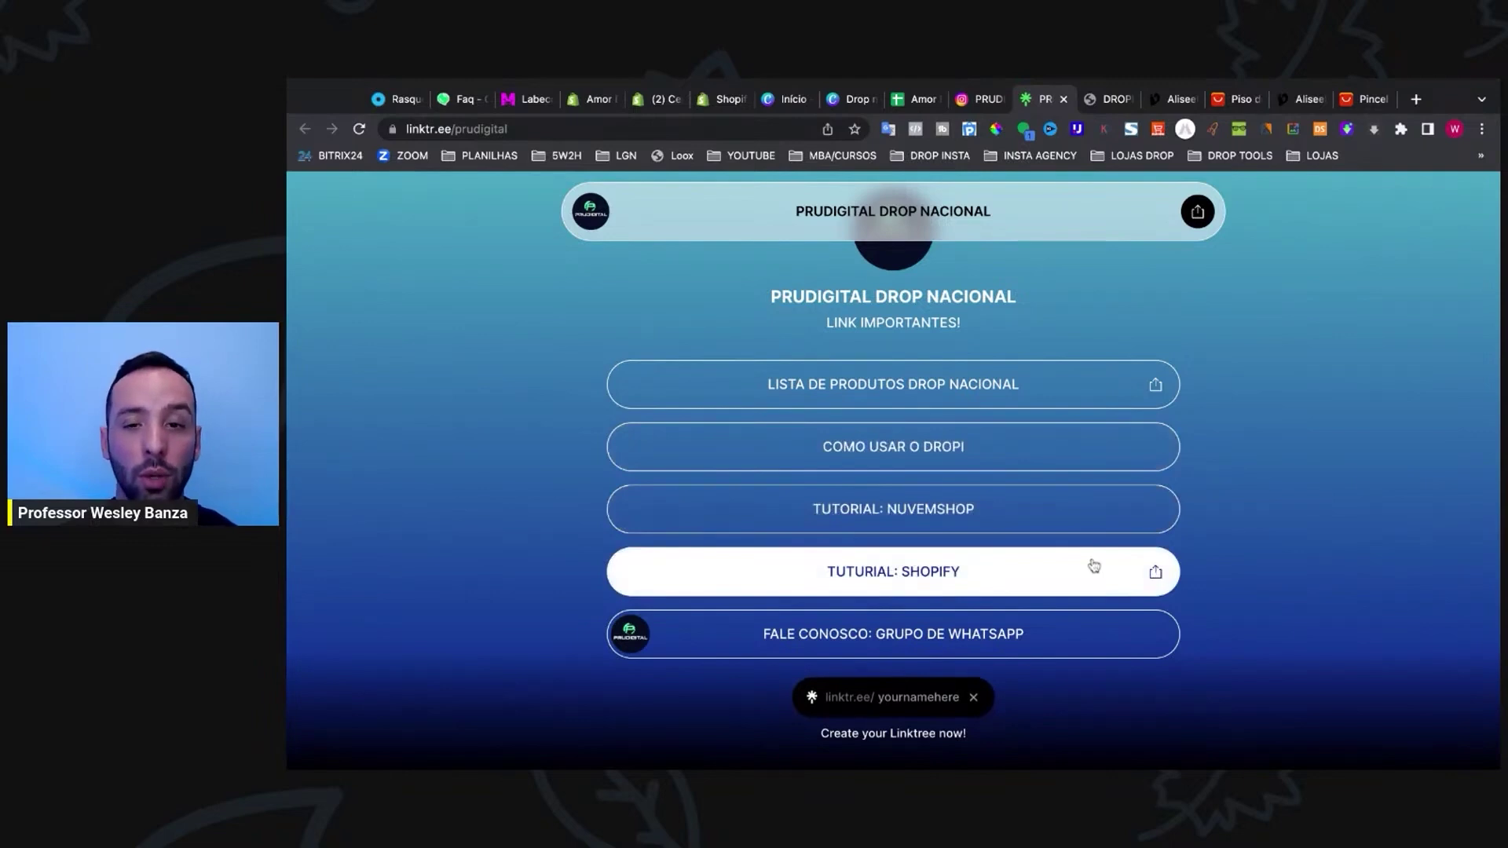
pyautogui.scroll(1, 1099, 515)
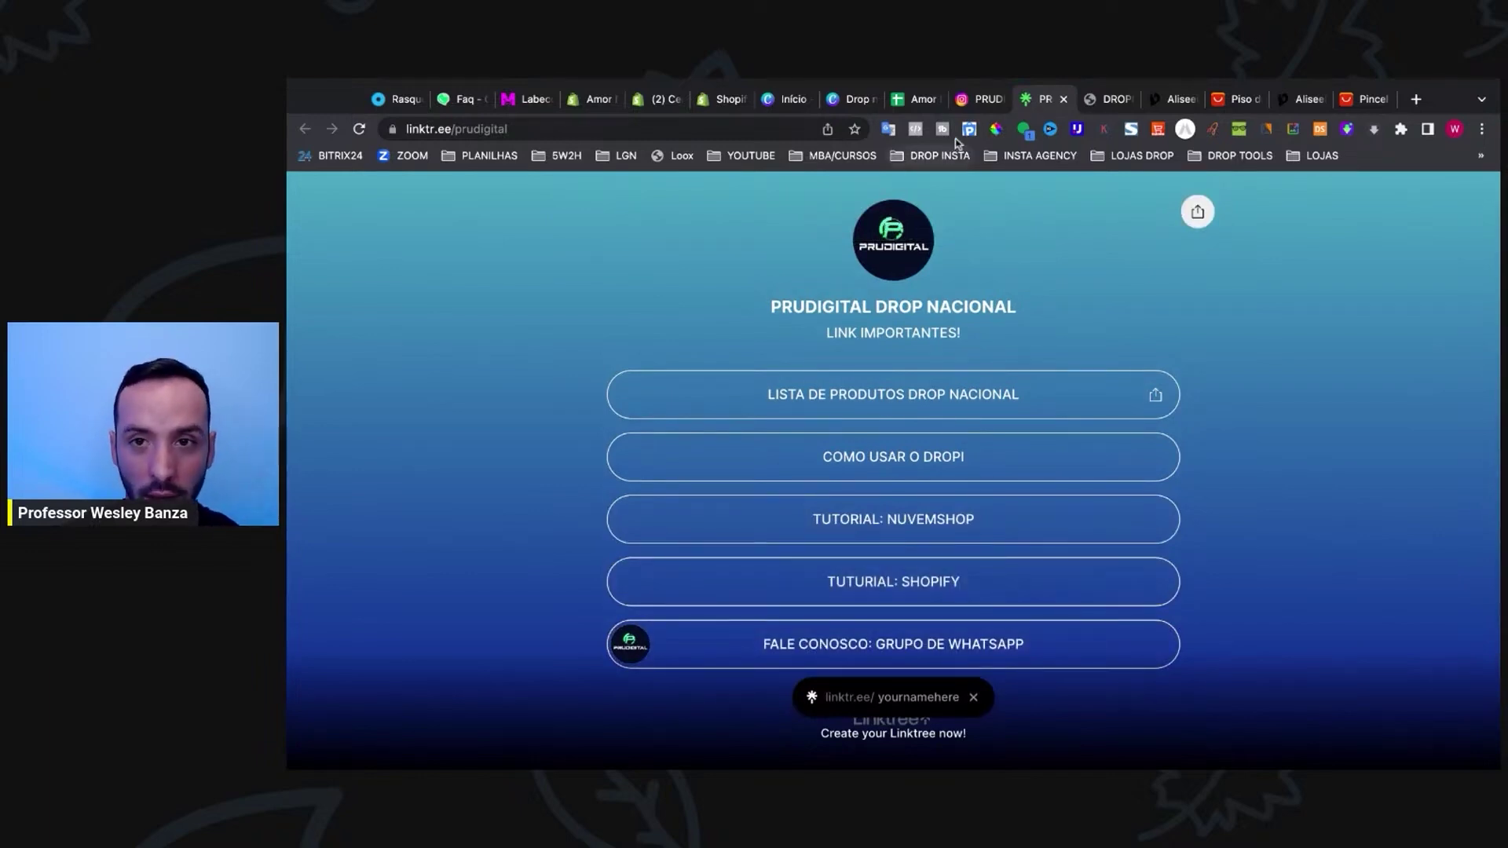
# Step: Return to the Dropi pet brush page and review its price, stock and description
pyautogui.click(408, 100)
pyautogui.scroll(2, 1076, 424)
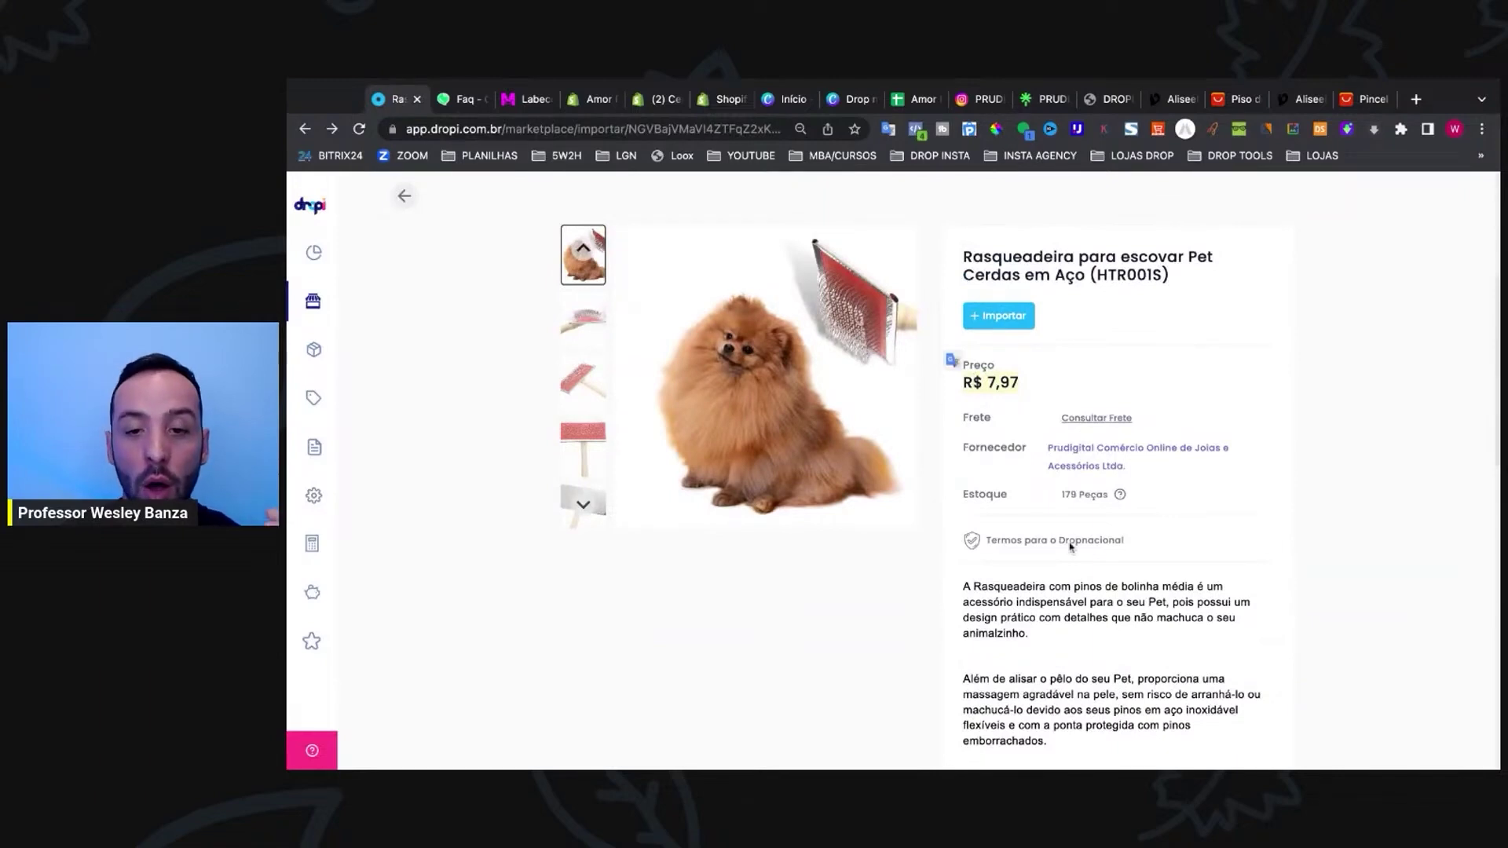
pyautogui.scroll(-5, 1094, 426)
pyautogui.scroll(4, 1094, 425)
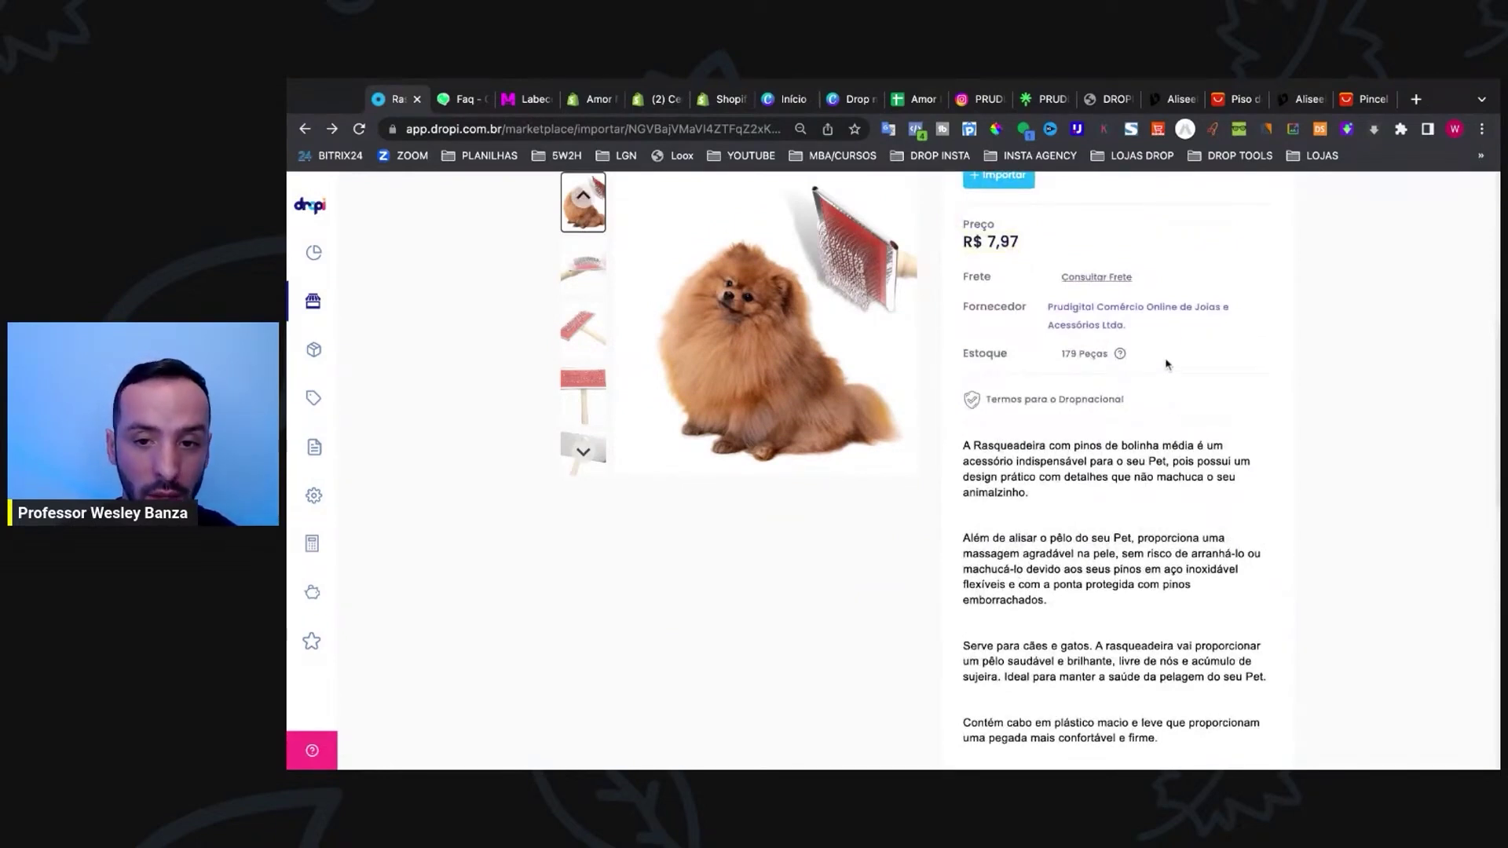
pyautogui.scroll(-2, 1125, 530)
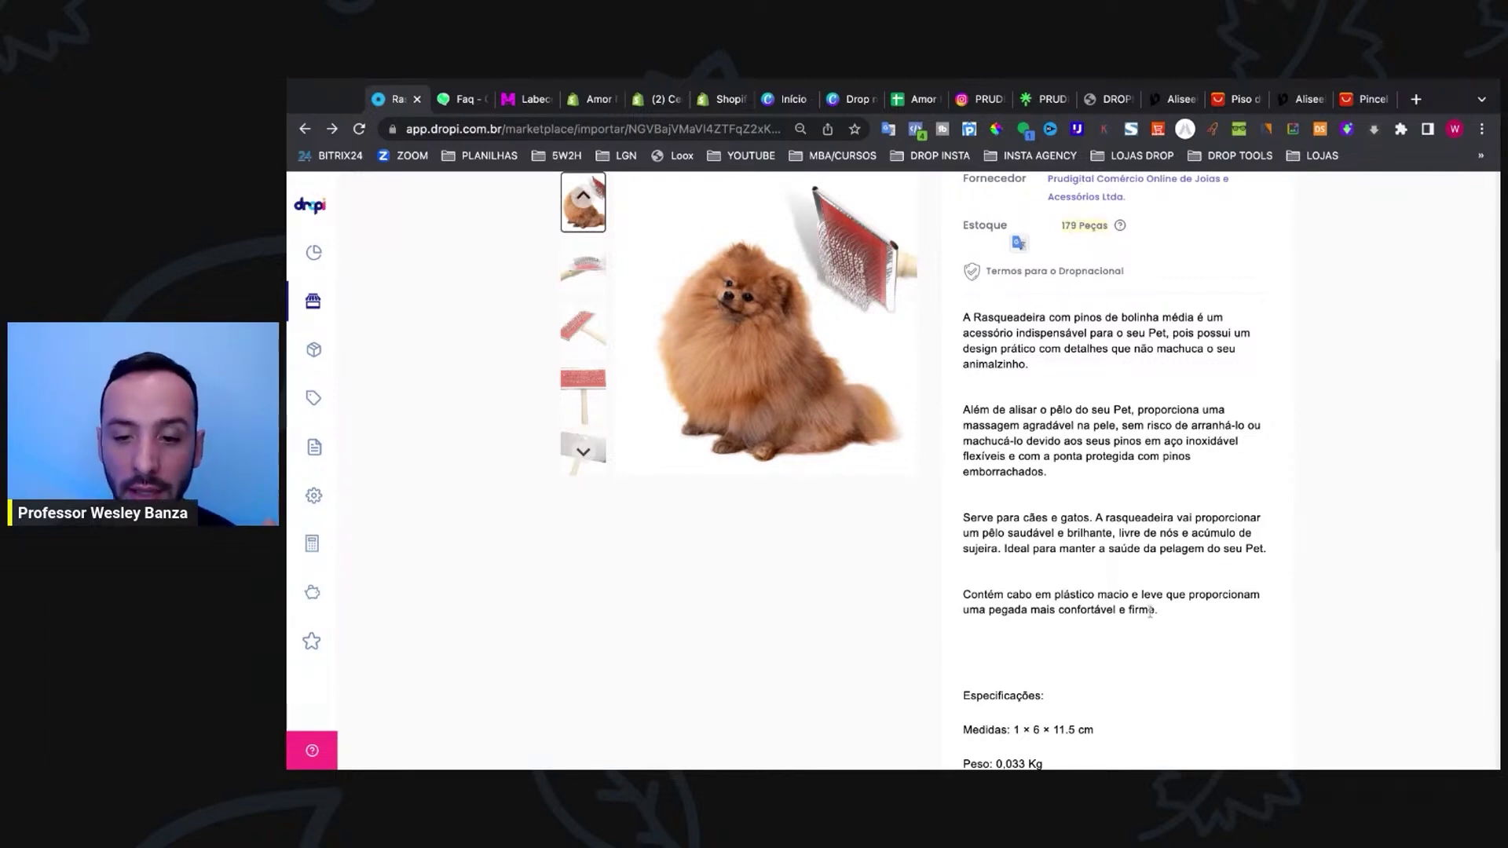
pyautogui.scroll(-2, 1146, 607)
# Step: Browse through the photos of Rasqueadeira para escovar Pet Cerdas em Aço (HTR001S)
pyautogui.click(595, 280)
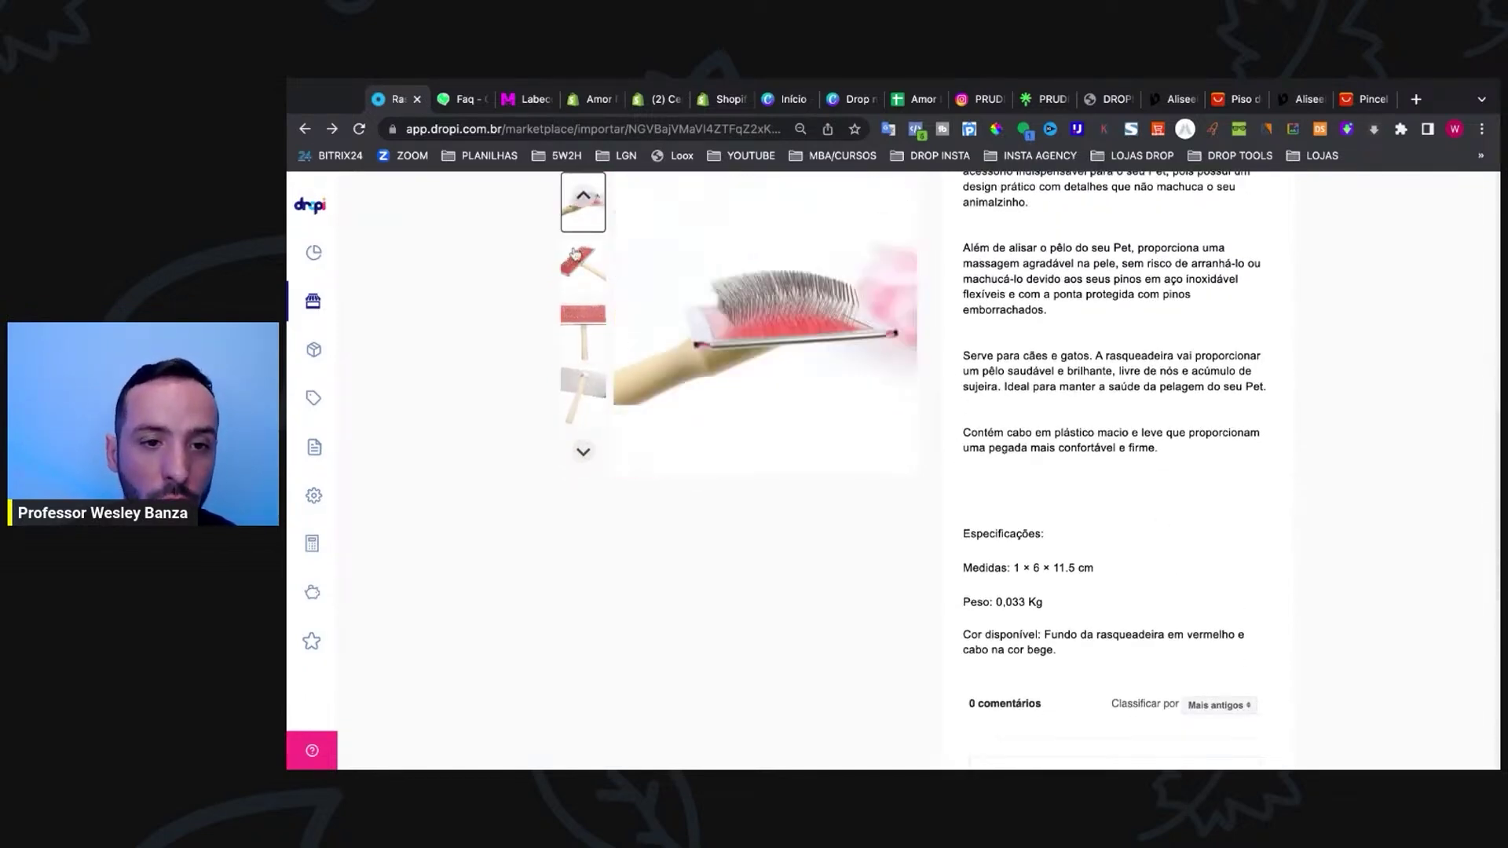
pyautogui.click(574, 253)
pyautogui.click(582, 264)
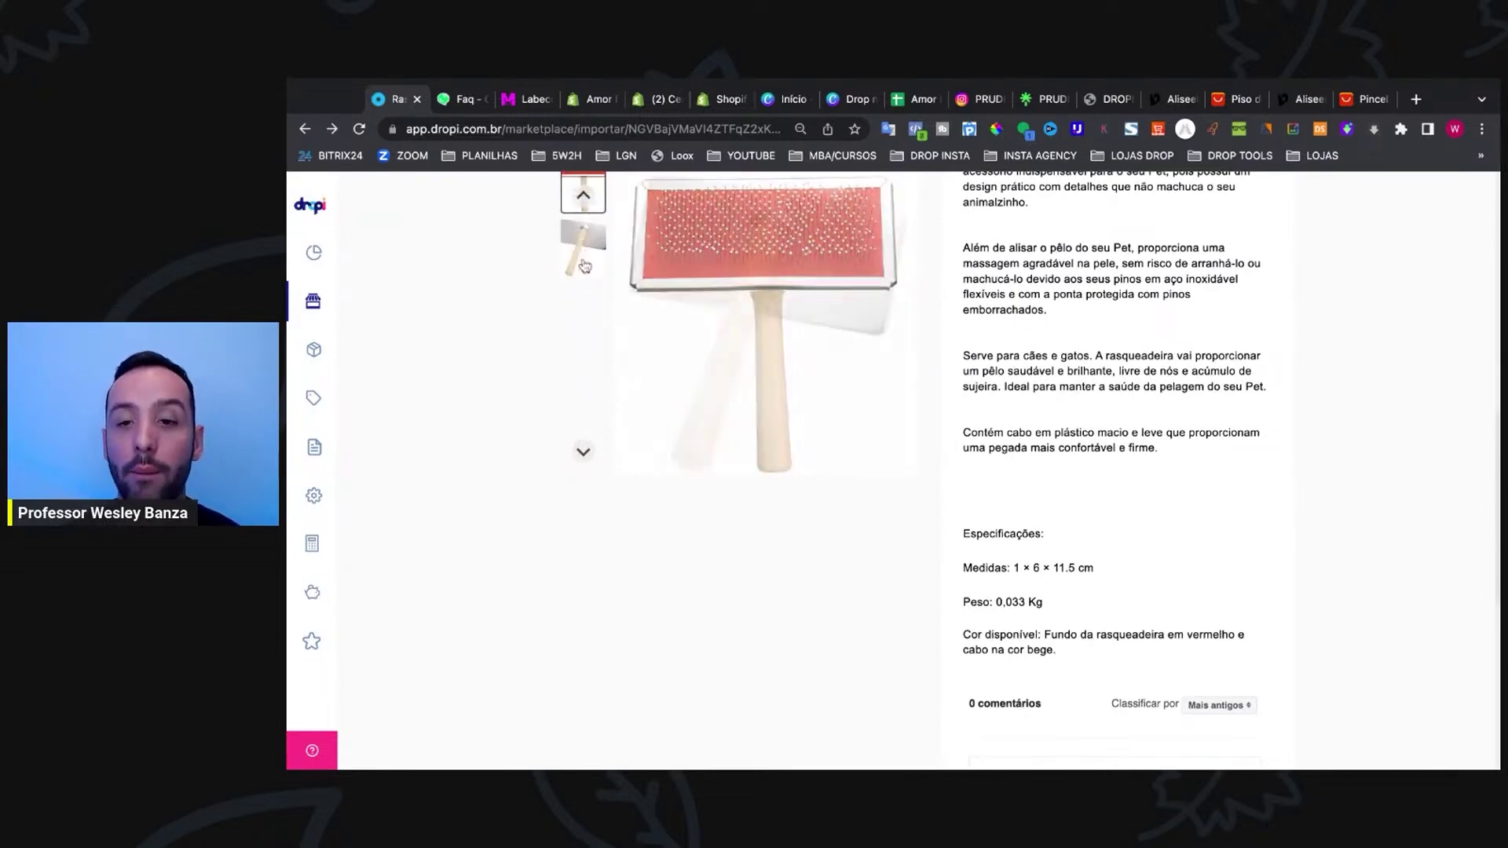
pyautogui.click(583, 264)
# Step: Try to import Rasqueadeira para escovar Pet Cerdas em Aço (HTR001S) from its product page
pyautogui.scroll(5, 1168, 449)
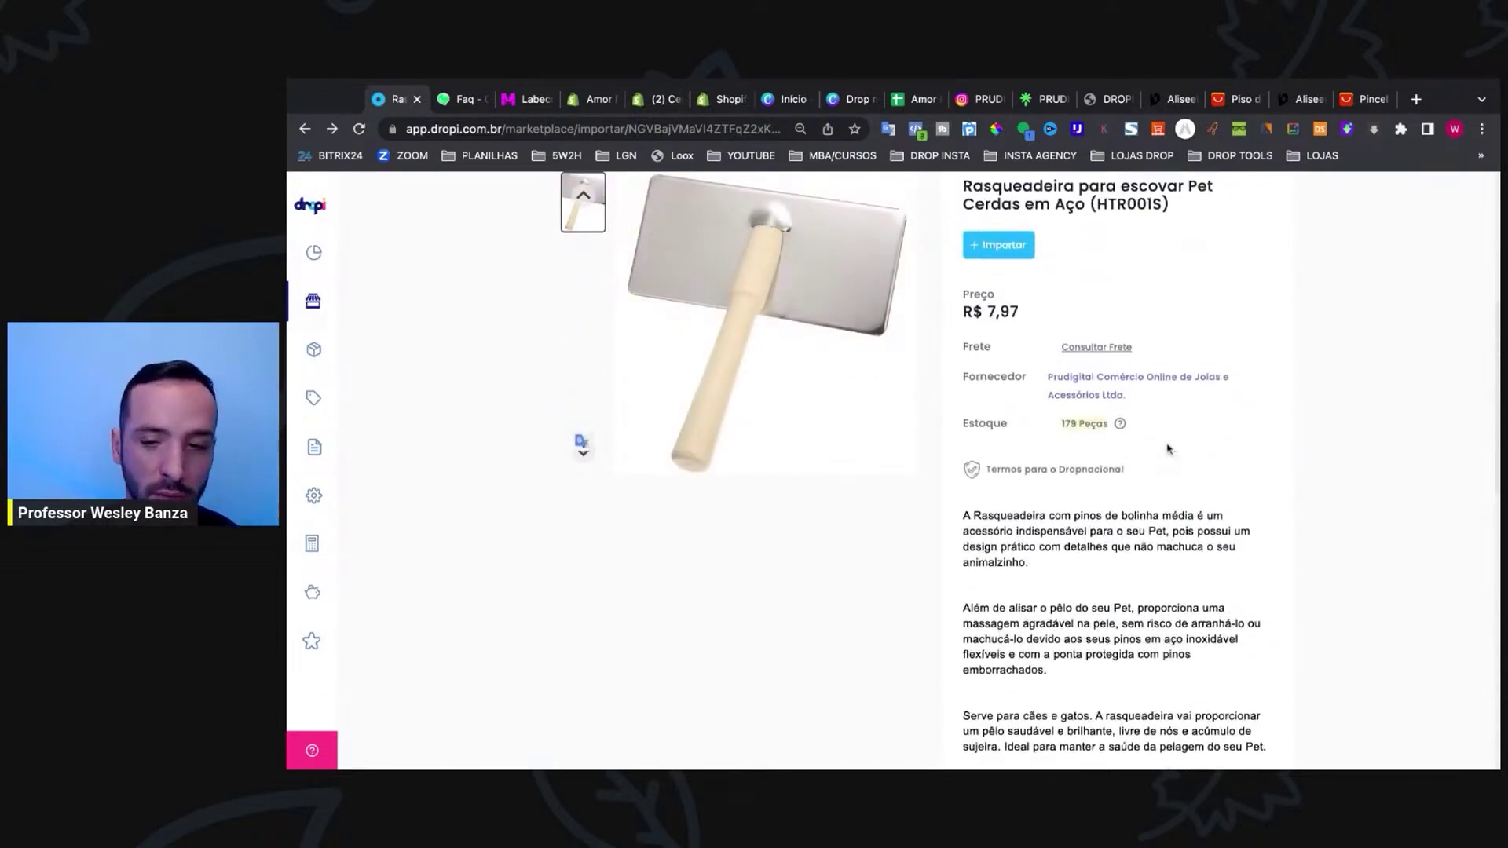
pyautogui.scroll(-3, 1168, 452)
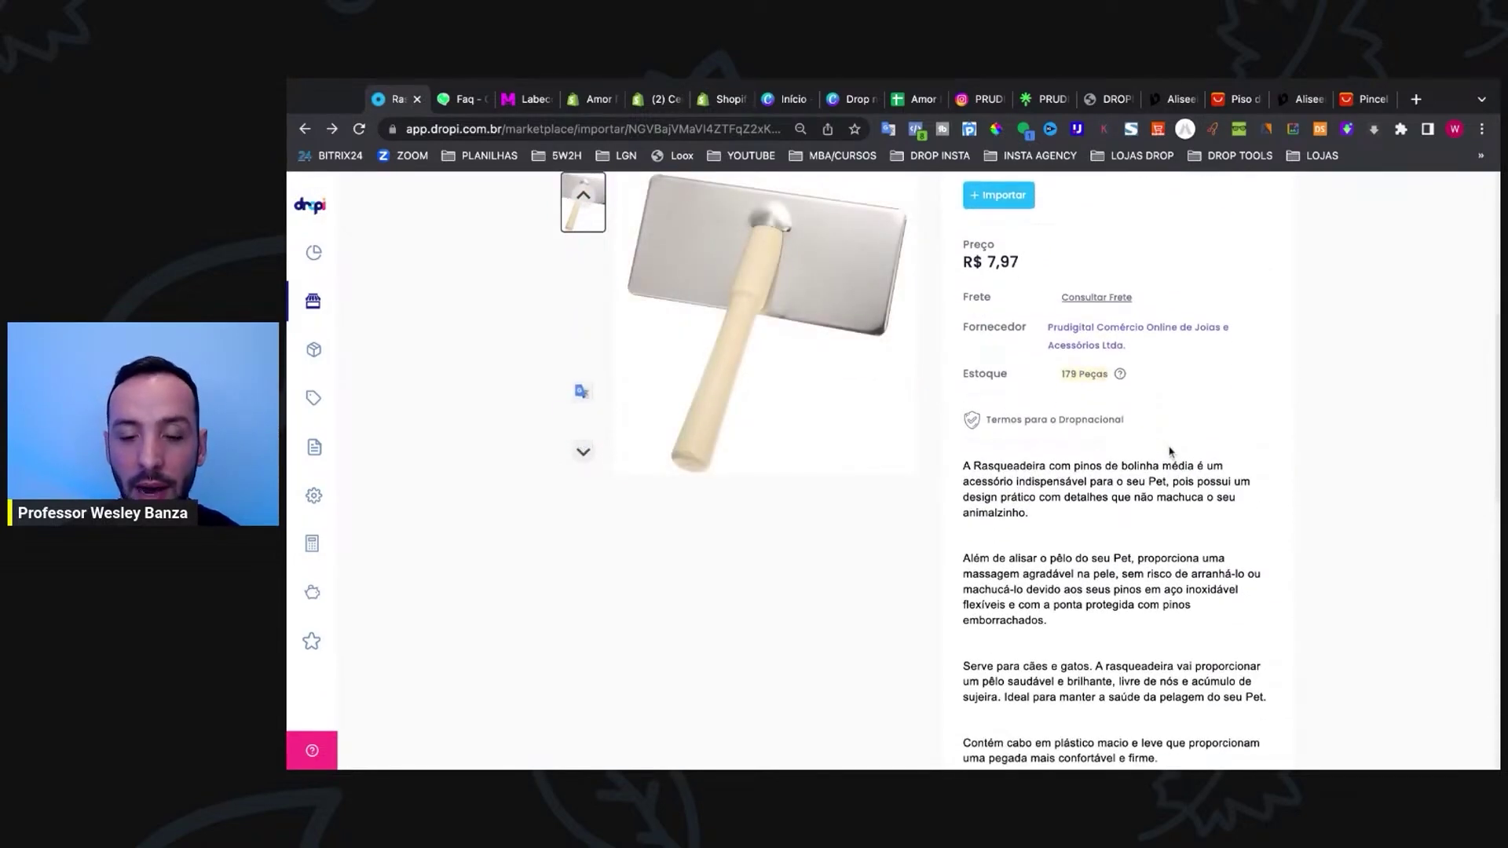
pyautogui.scroll(10, 1182, 491)
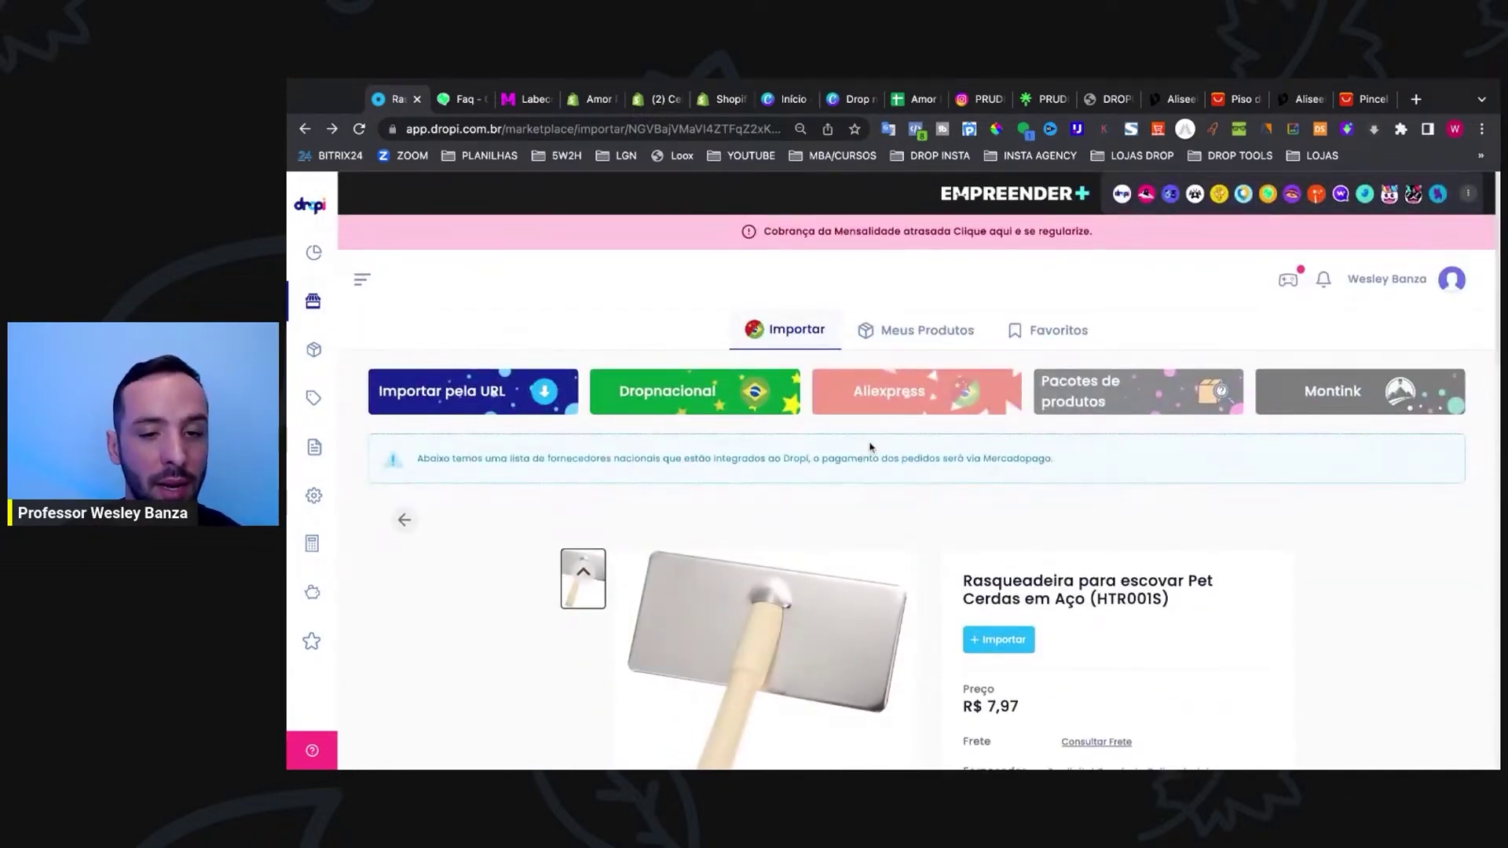
pyautogui.scroll(-3, 886, 449)
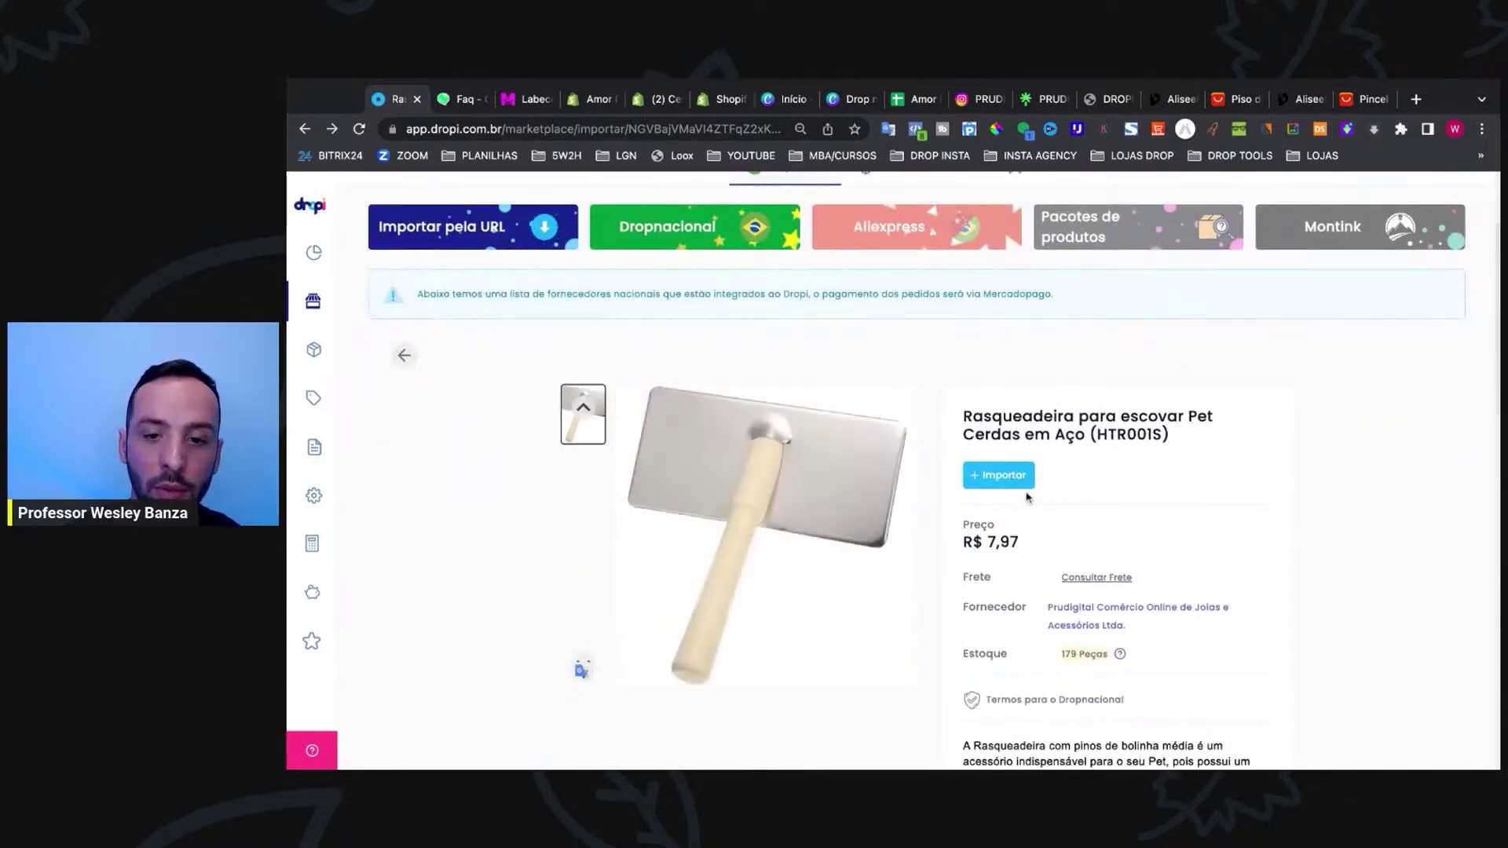
pyautogui.click(1005, 482)
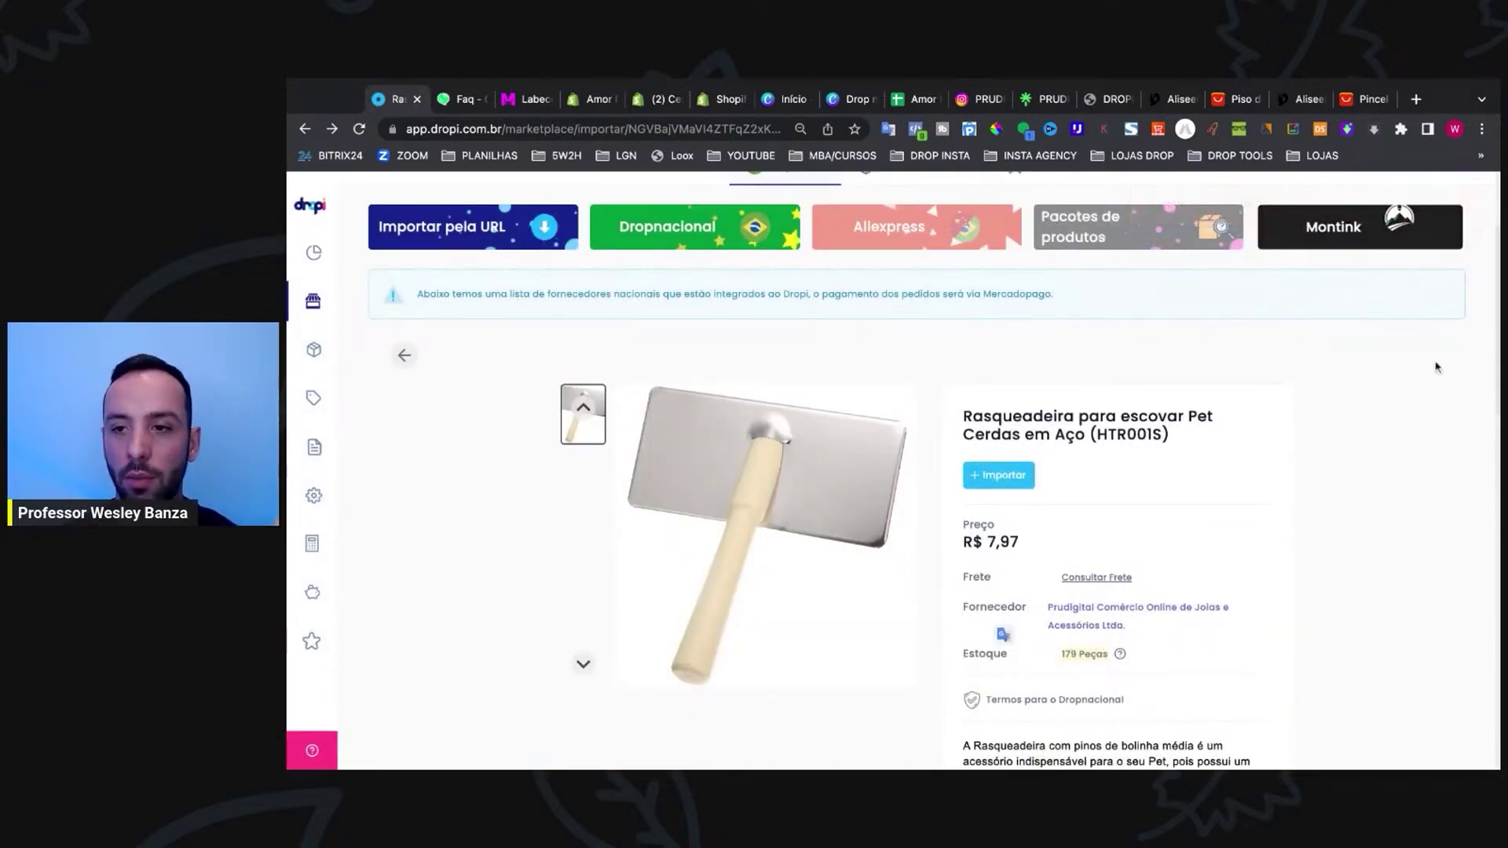
# Step: Open the account options, choose Minha Conta and go to Dropi's subscription plans page
pyautogui.scroll(3, 1280, 408)
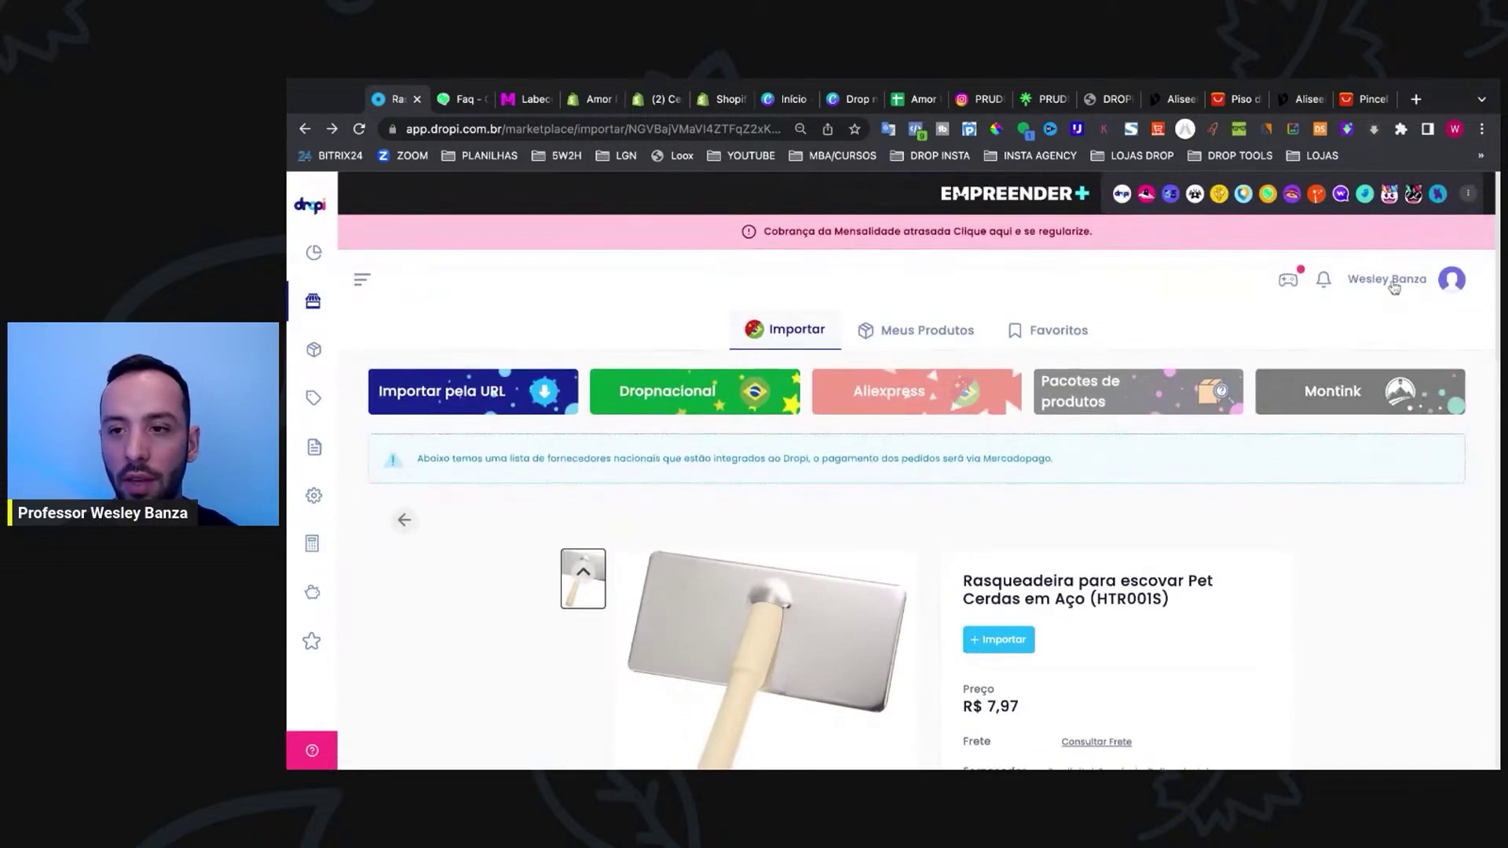
pyautogui.click(1394, 287)
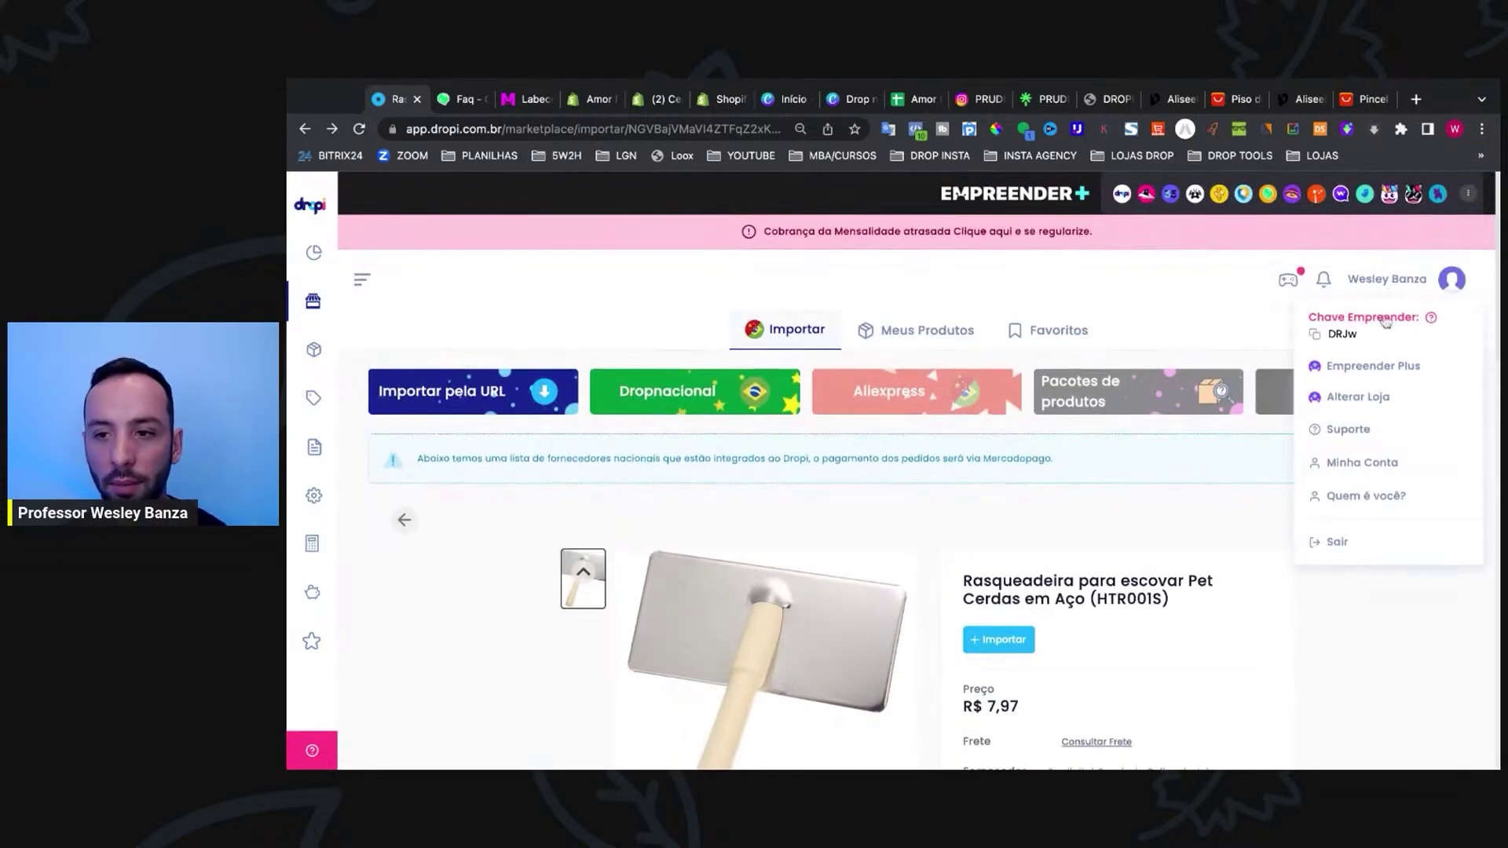
pyautogui.click(1372, 462)
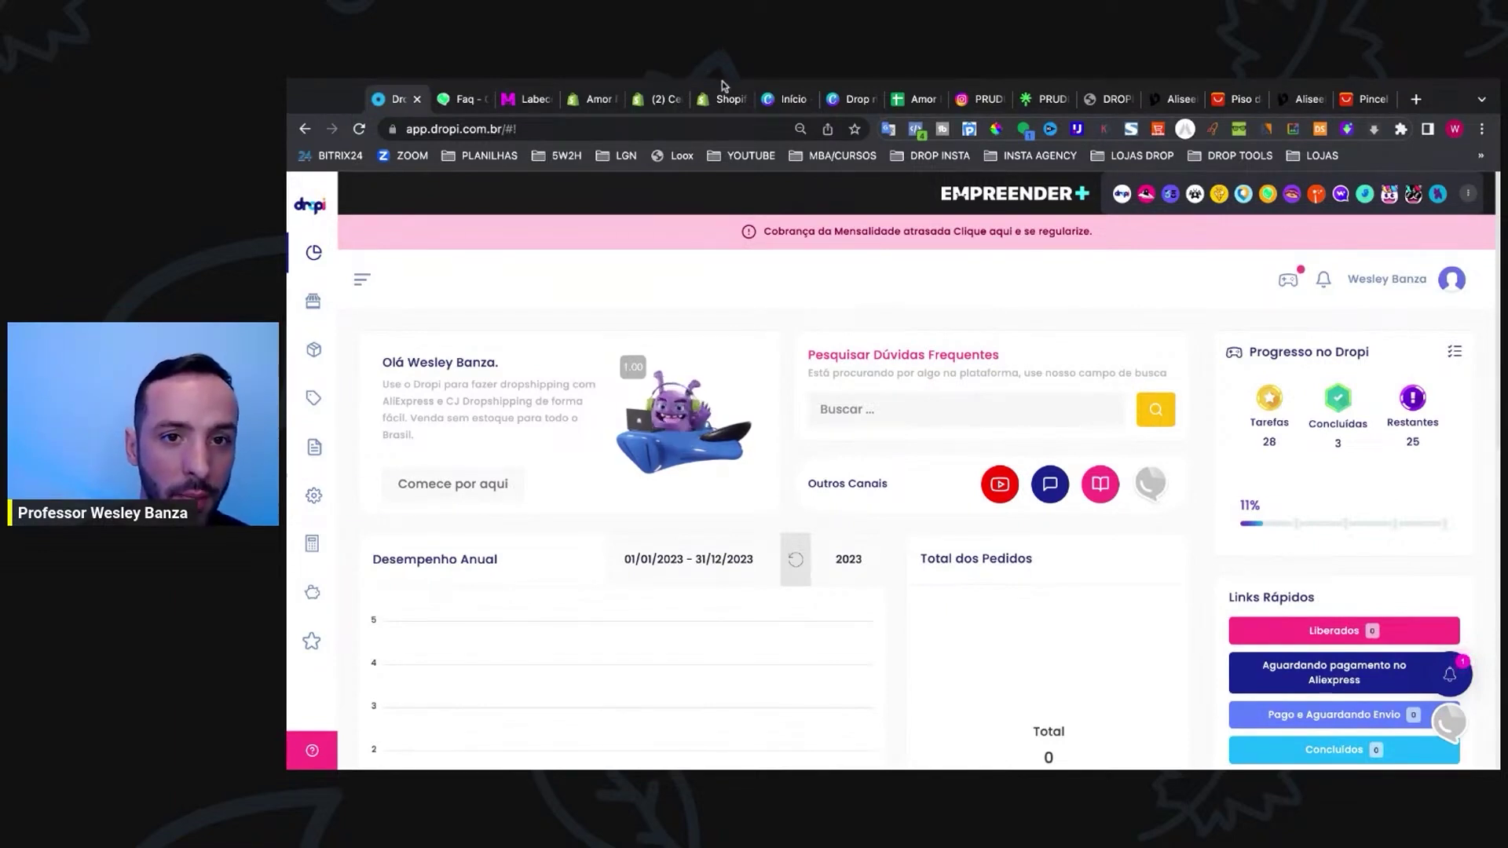
pyautogui.click(314, 594)
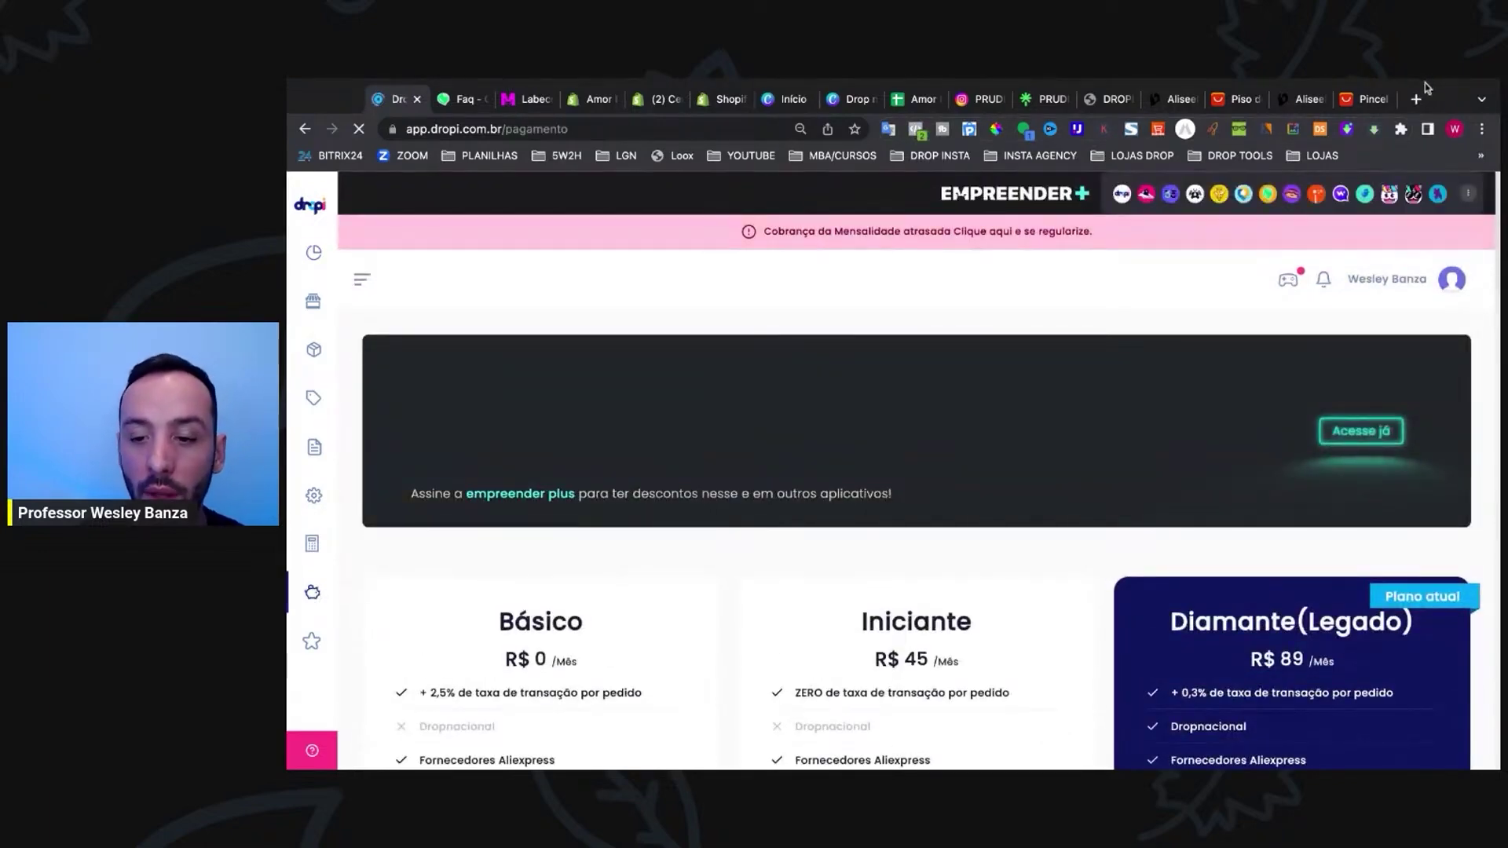
# Step: Compare the prices, transaction fees and features of the Básico, Iniciante and Diamante(Legado) plans
pyautogui.scroll(-5, 1166, 607)
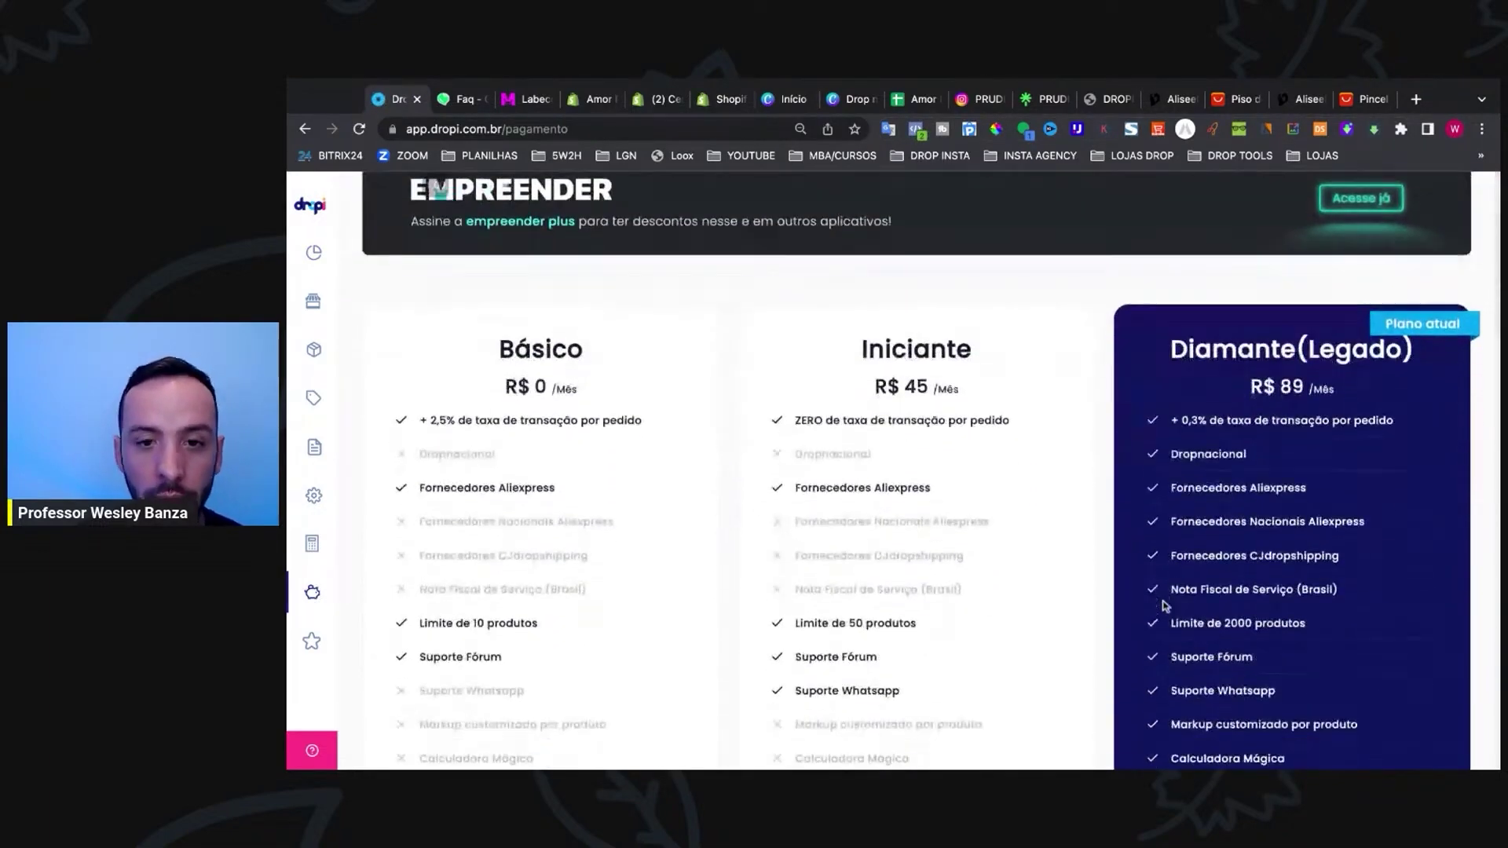
pyautogui.scroll(5, 1409, 452)
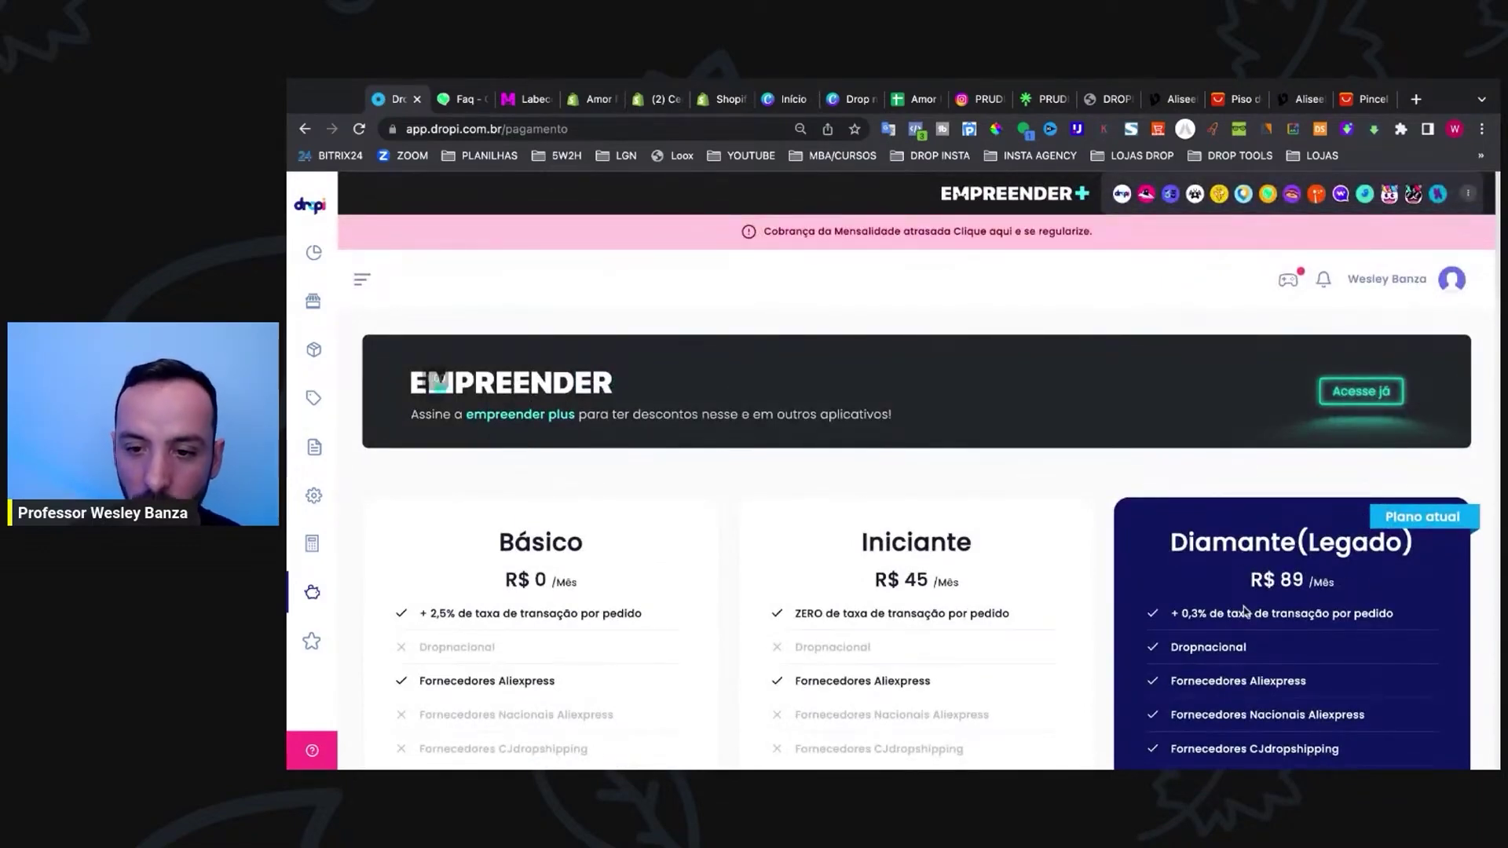
pyautogui.scroll(-2, 1244, 611)
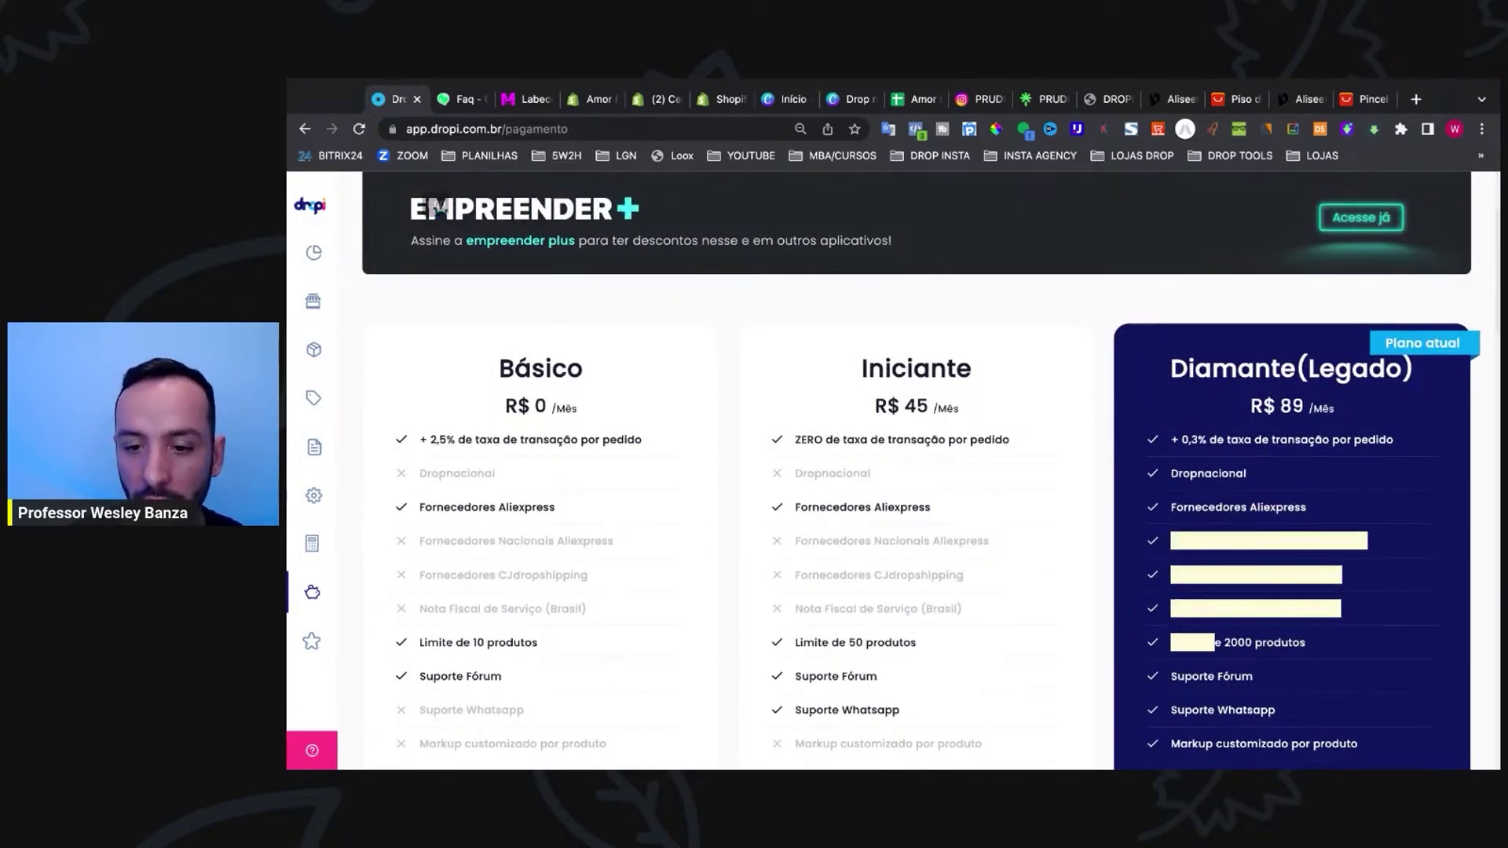
pyautogui.scroll(-7, 930, 471)
pyautogui.scroll(-1, 893, 471)
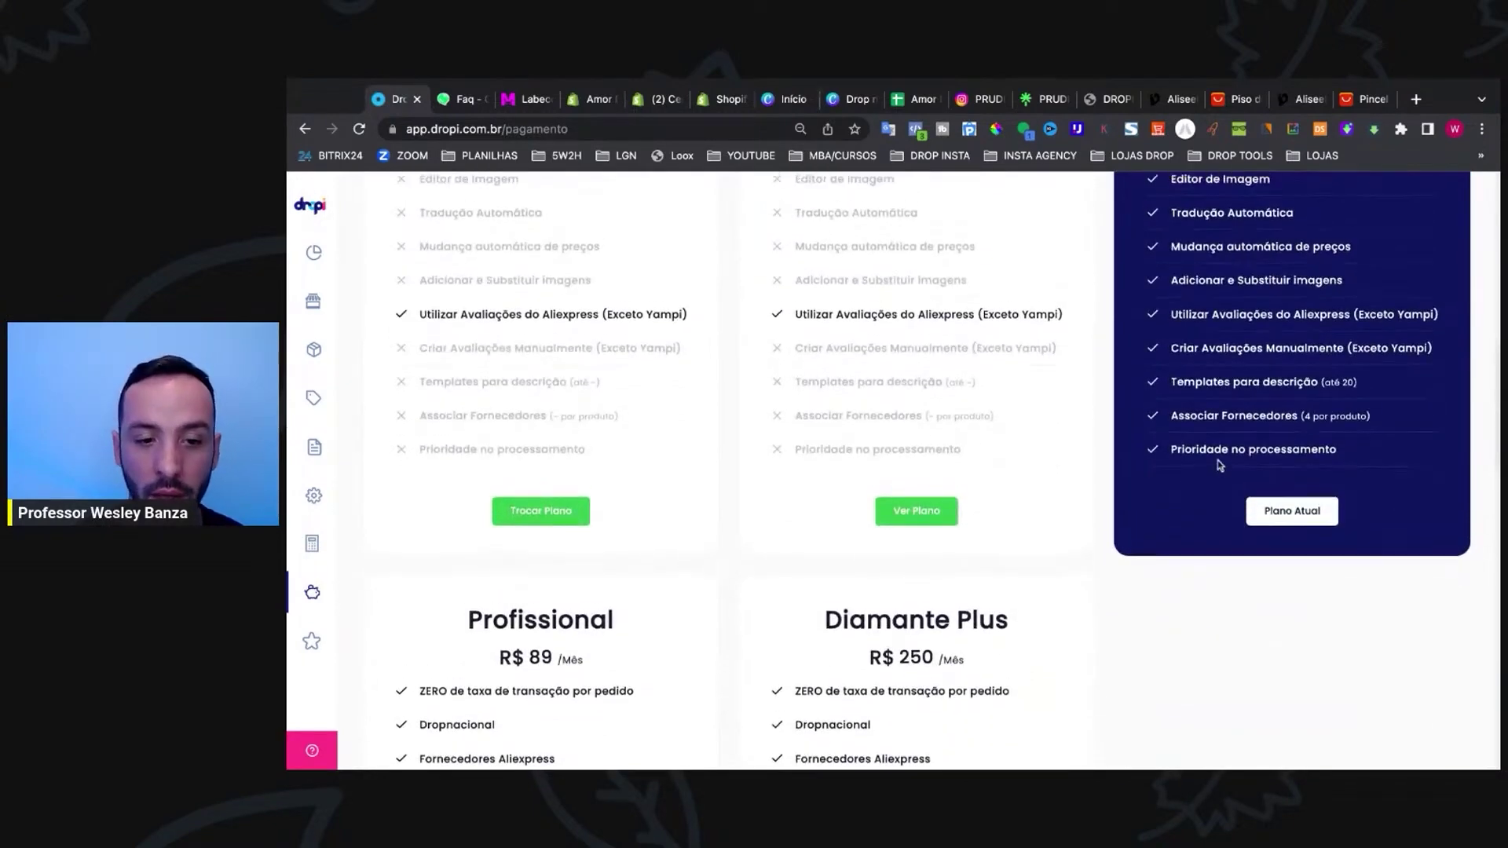
pyautogui.scroll(-2, 1218, 462)
pyautogui.scroll(10, 1218, 466)
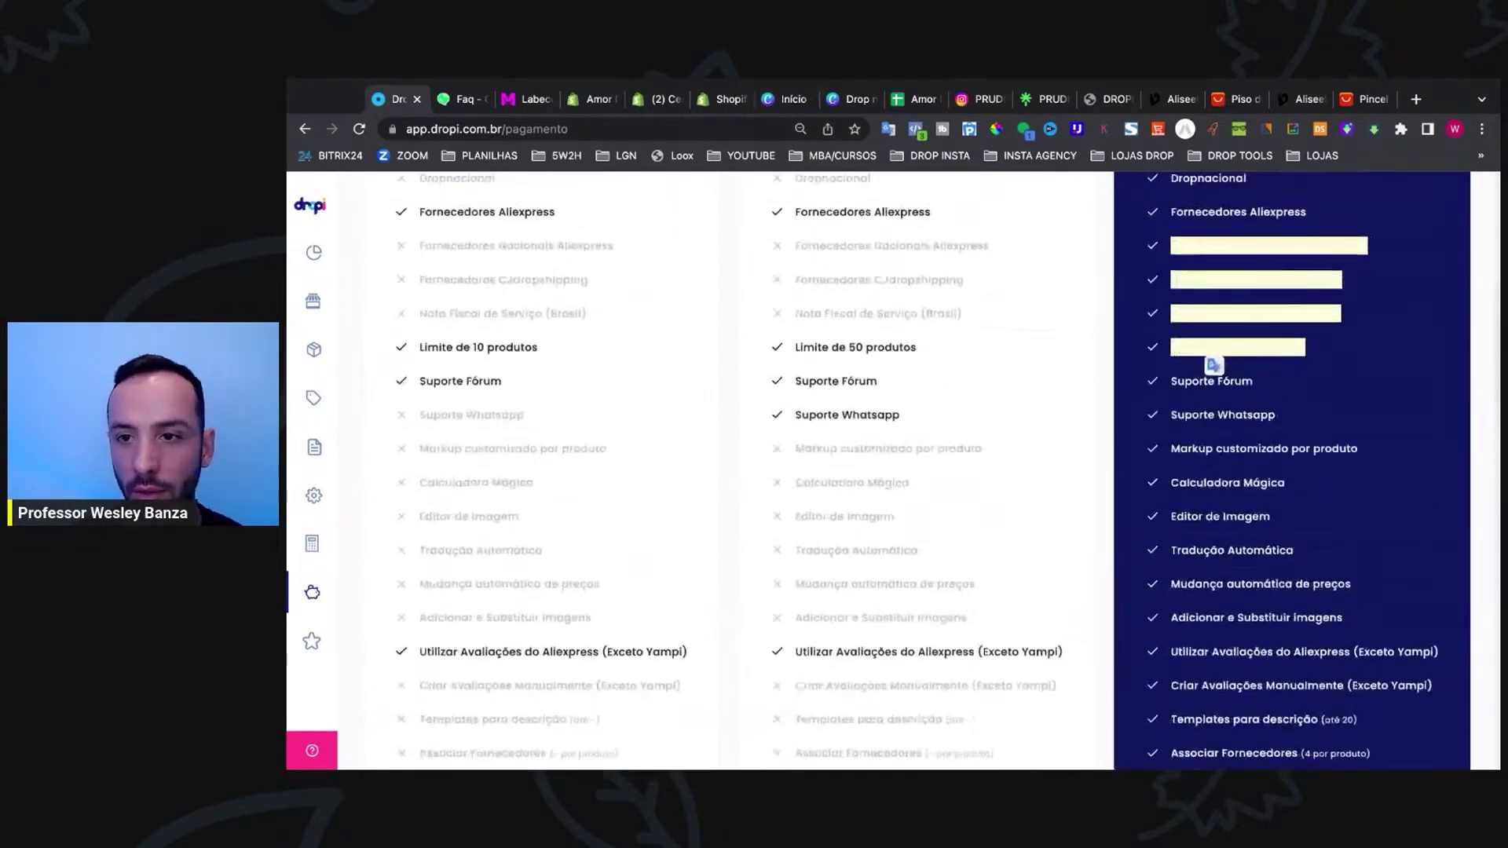
# Step: Examine the Profissional plan's price, transaction fee, Dropnacional access and product limit, and compare it with the current plan
pyautogui.scroll(-9, 1217, 471)
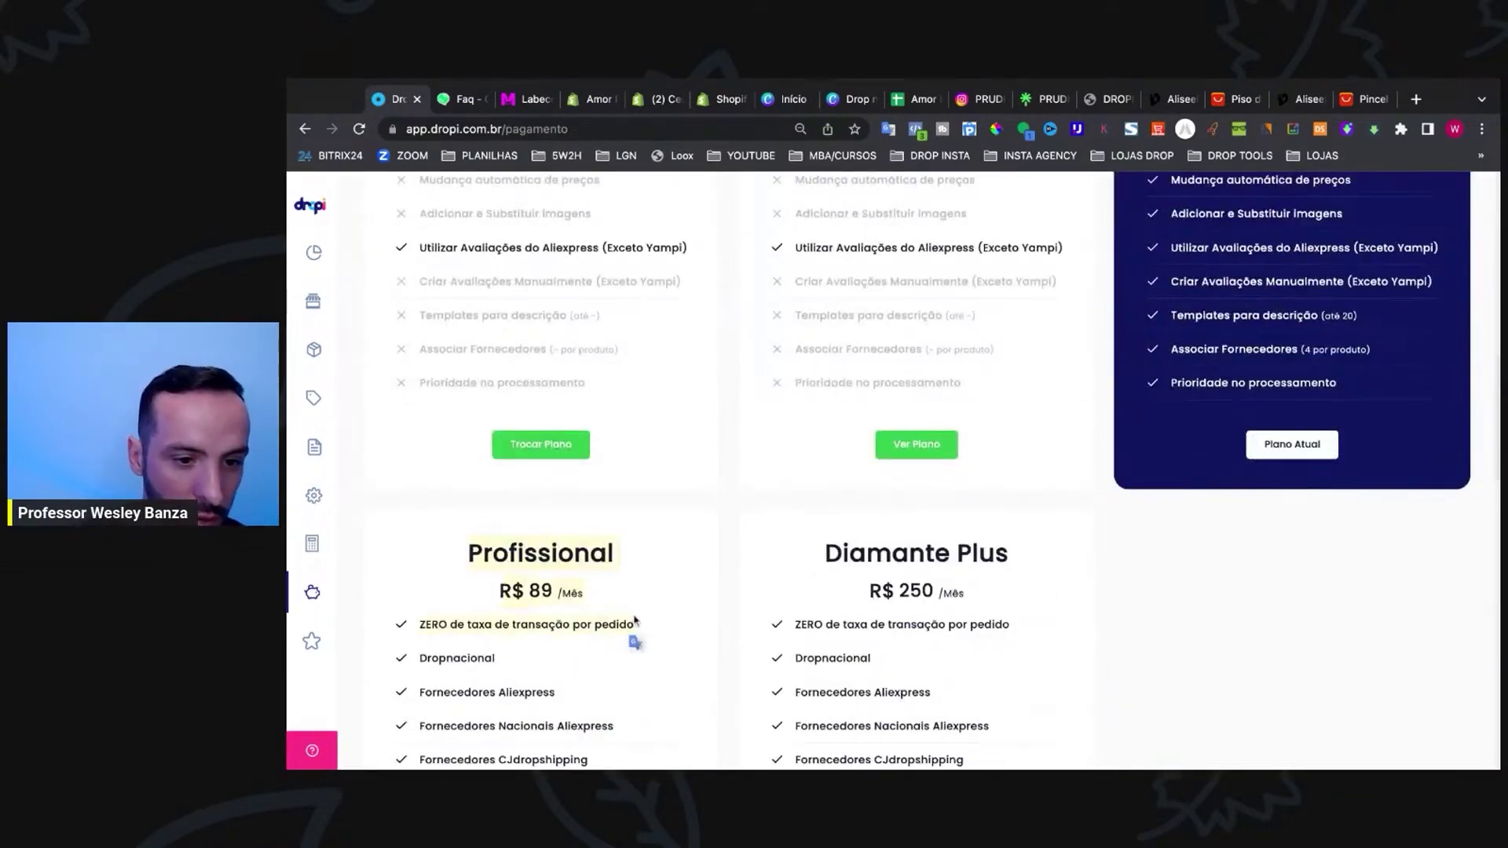
pyautogui.scroll(-2, 634, 620)
pyautogui.scroll(1, 636, 523)
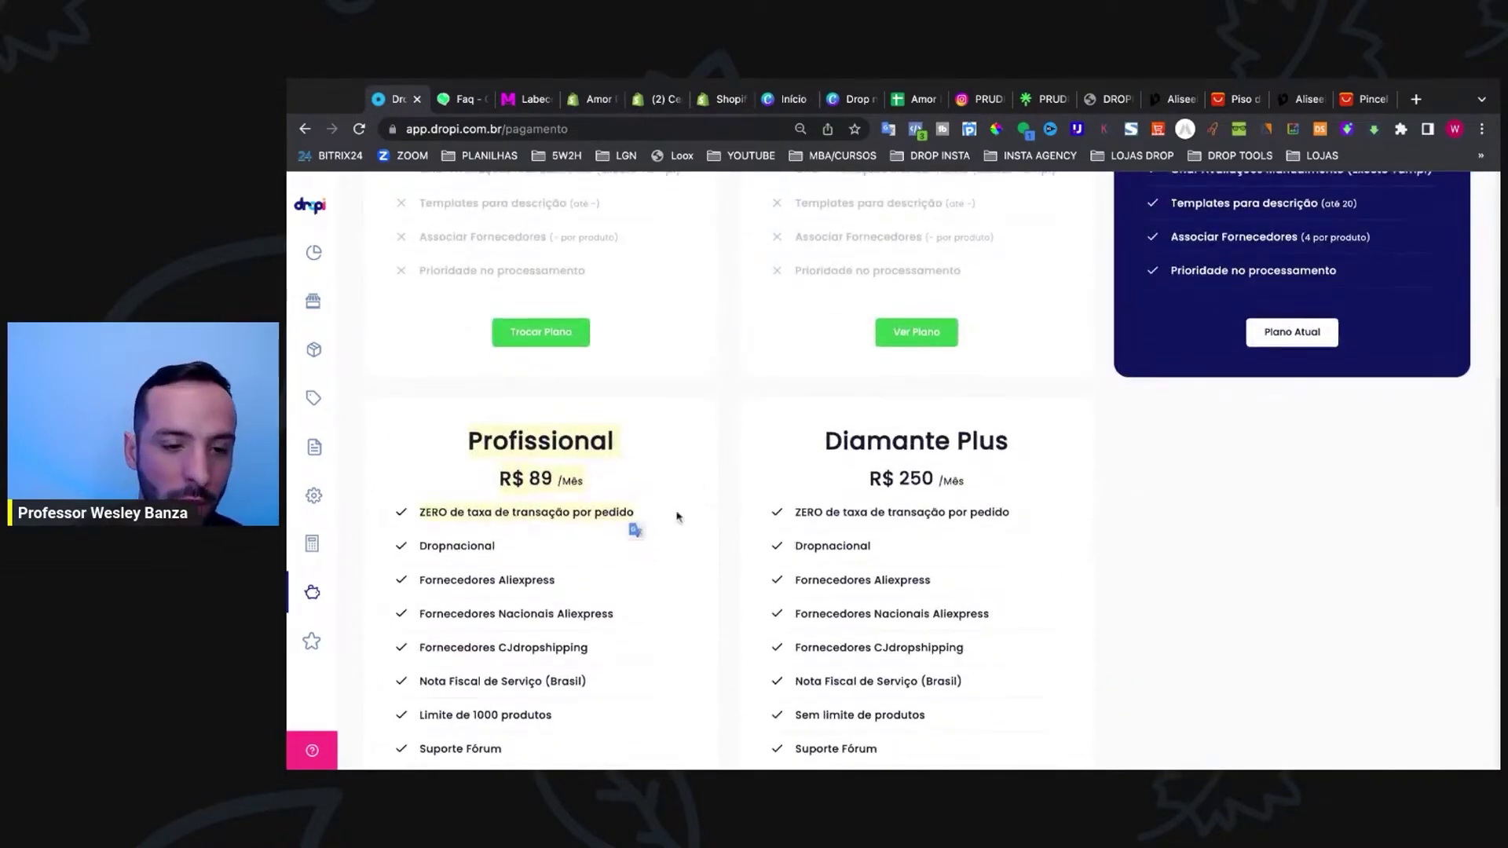
pyautogui.click(519, 559)
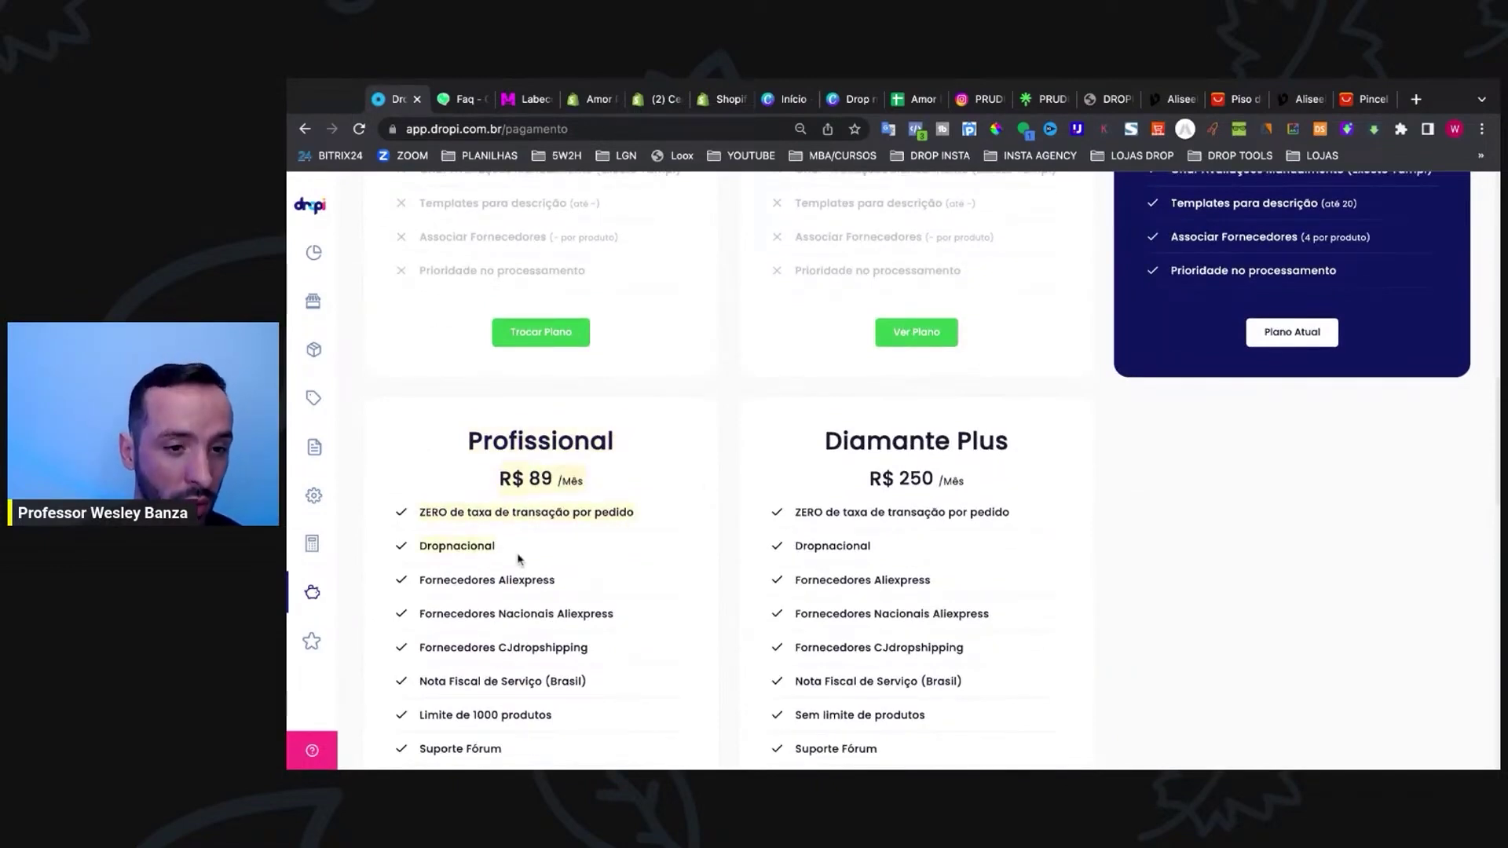
pyautogui.moveTo(519, 559); pyautogui.dragTo(520, 561)
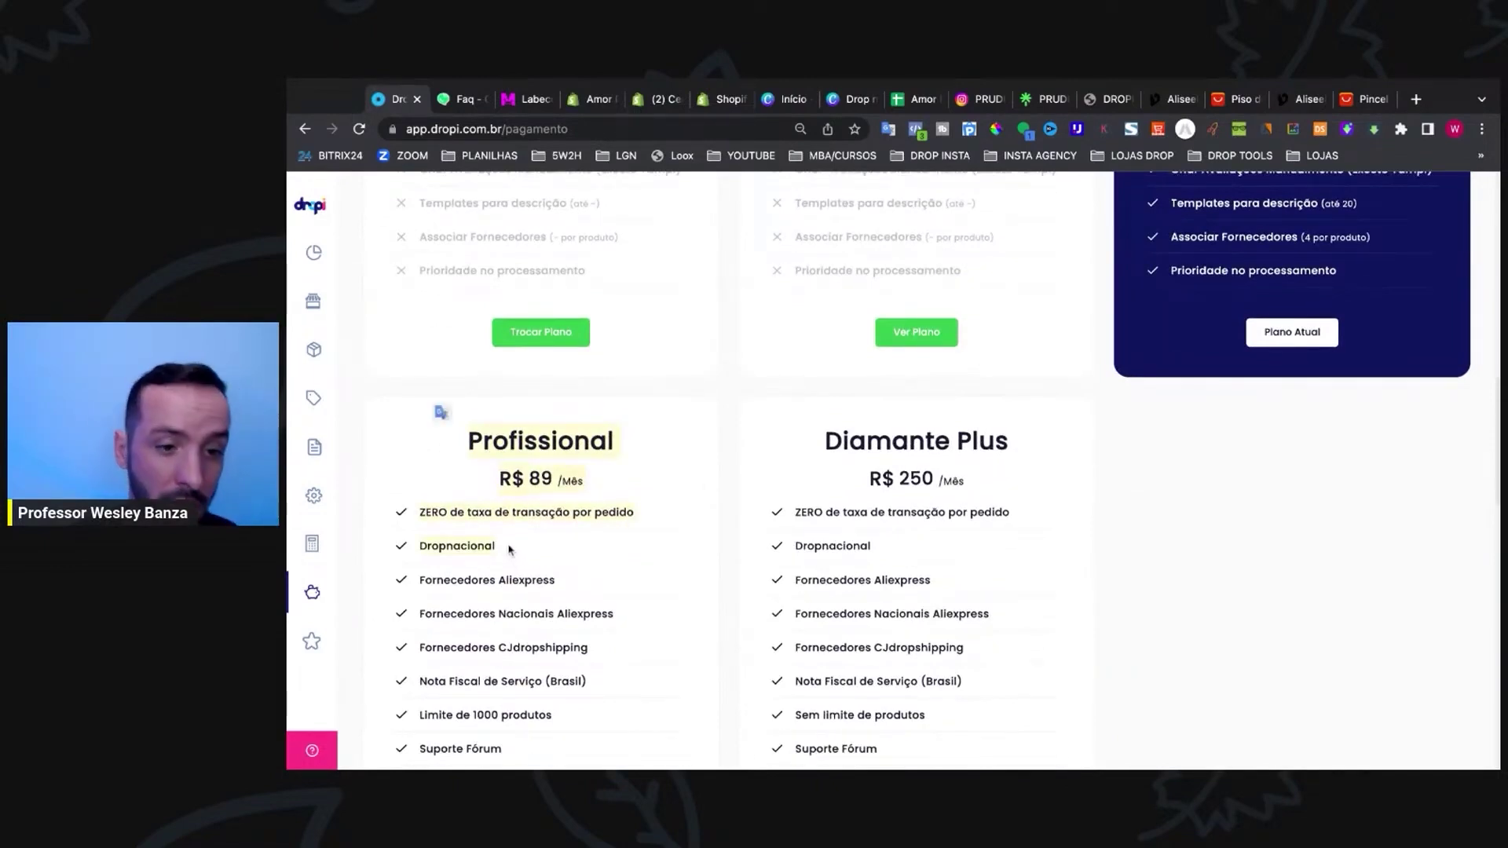
pyautogui.scroll(-5, 508, 550)
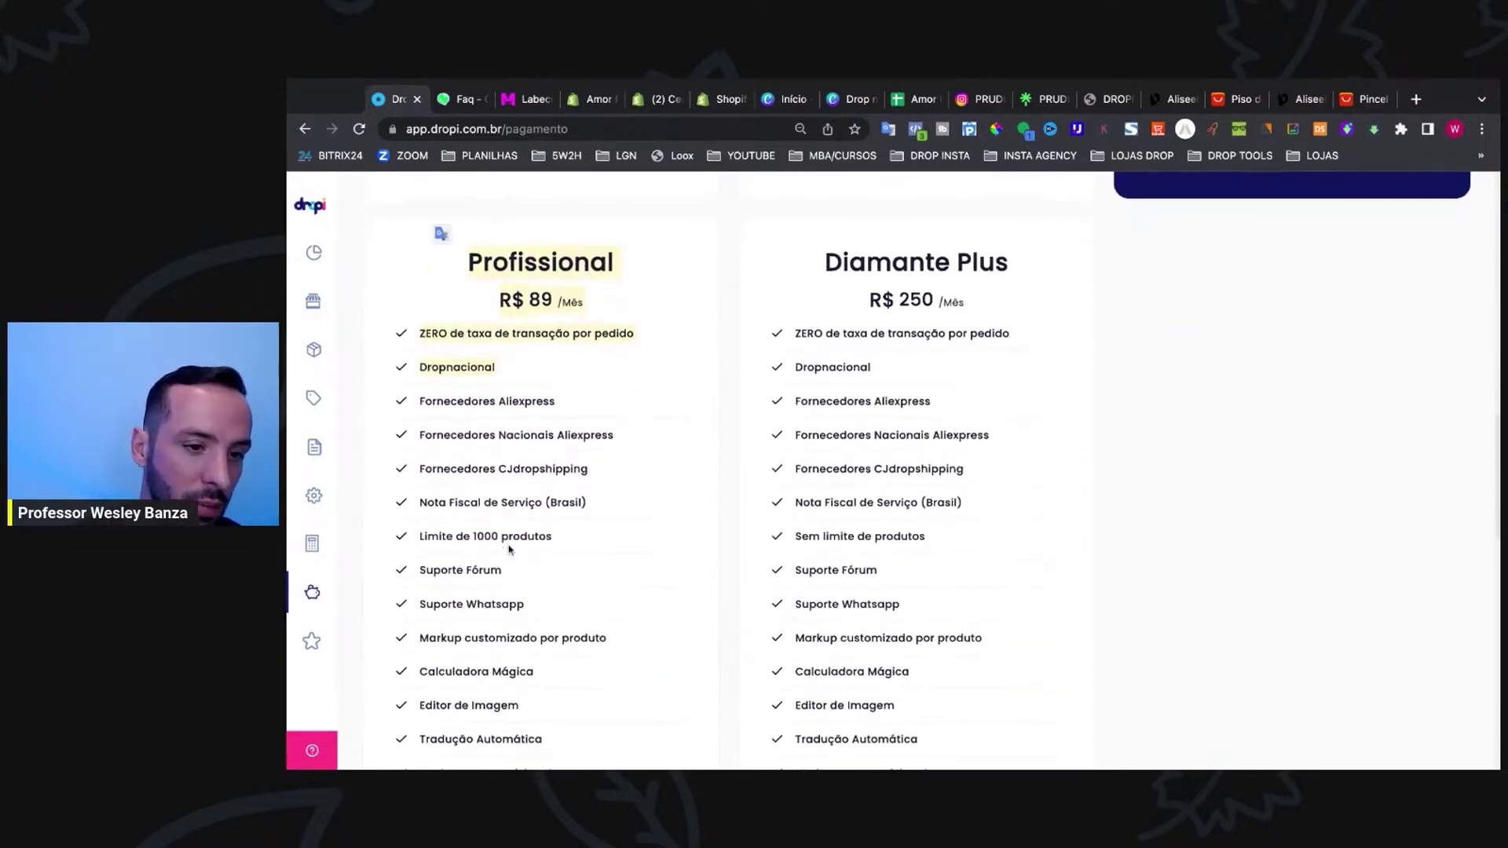
pyautogui.moveTo(599, 535); pyautogui.dragTo(404, 493)
pyautogui.scroll(10, 579, 330)
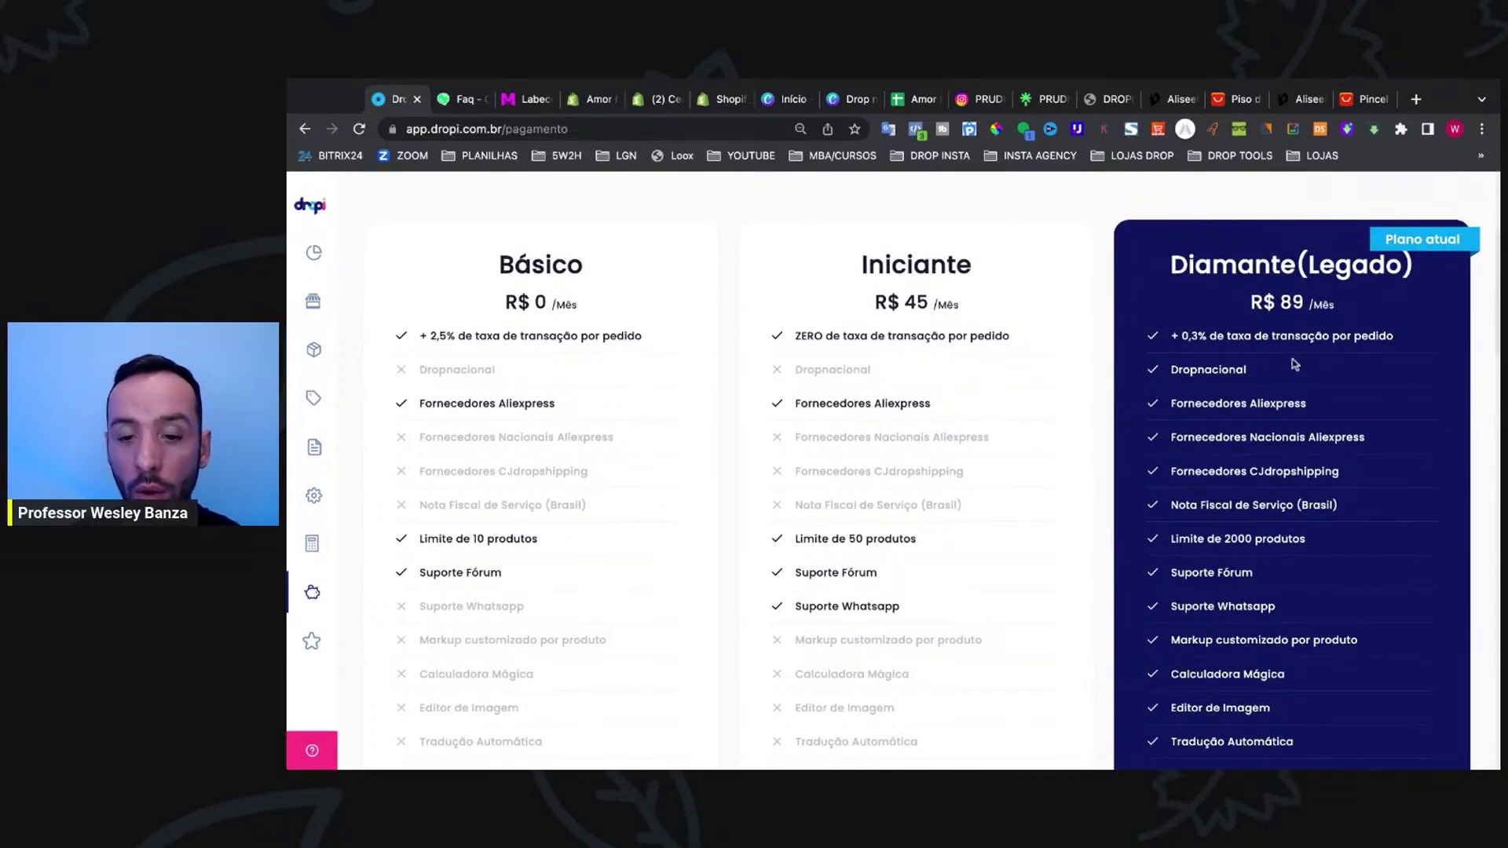
pyautogui.scroll(-5, 1010, 554)
pyautogui.scroll(6, 1012, 552)
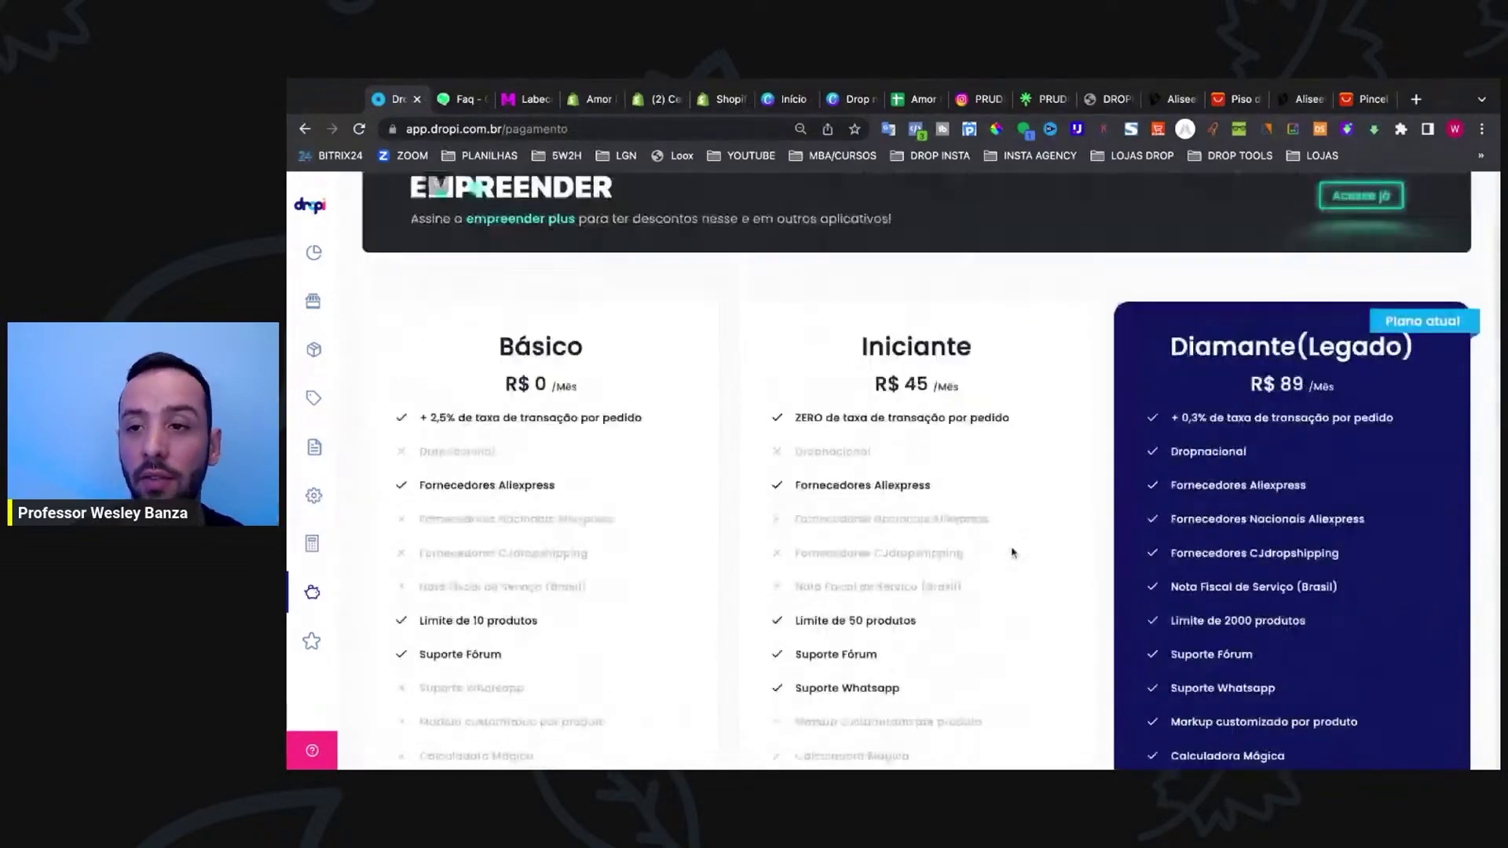
pyautogui.scroll(3, 1012, 552)
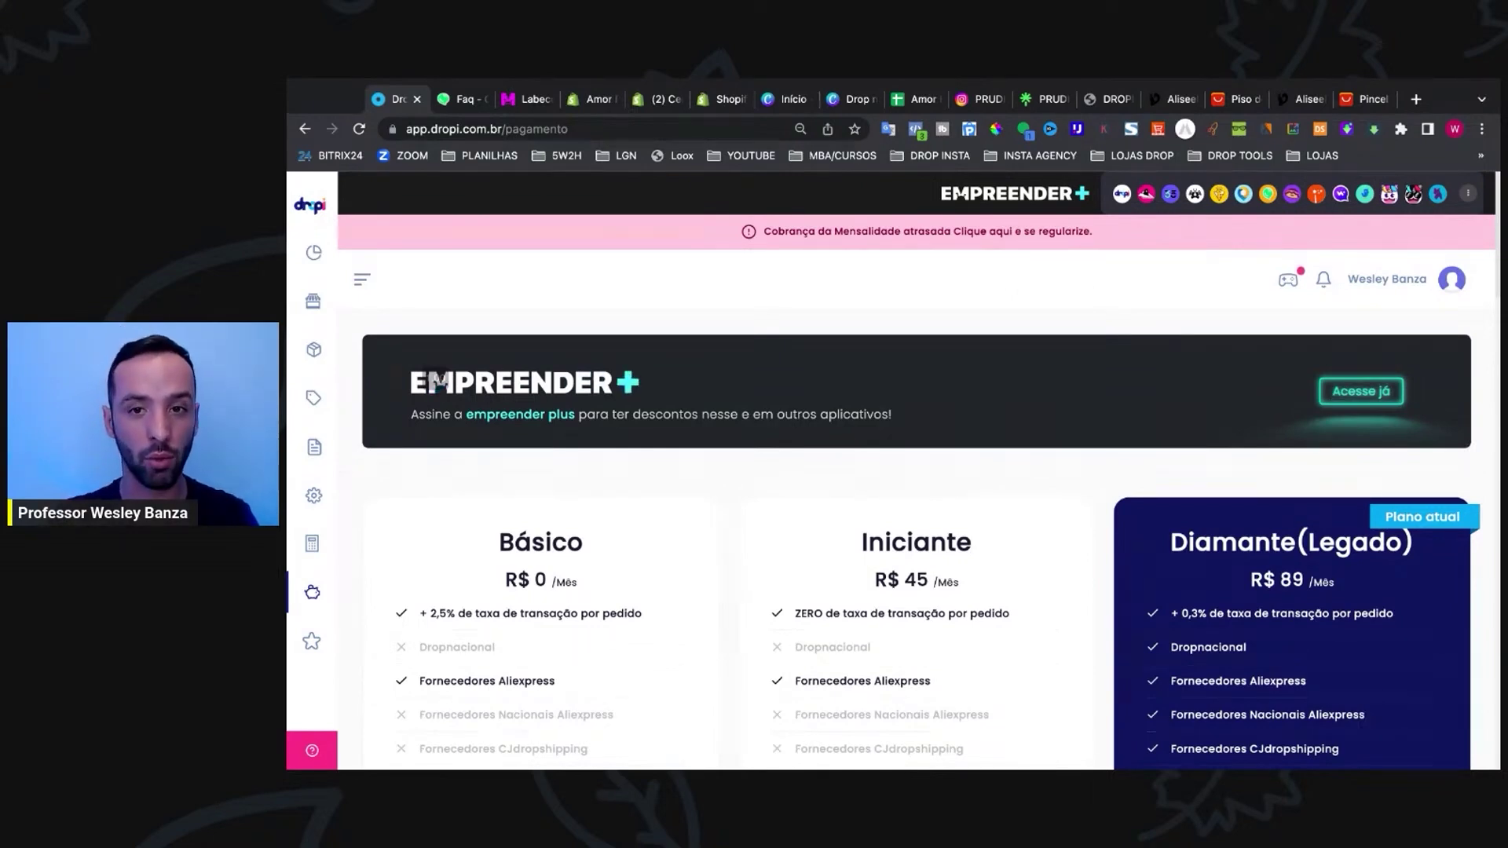
# Step: View the PRUDIGITAL supplier's Instagram profile and Linktree page, and return to Dropi's subscription plans
pyautogui.click(983, 99)
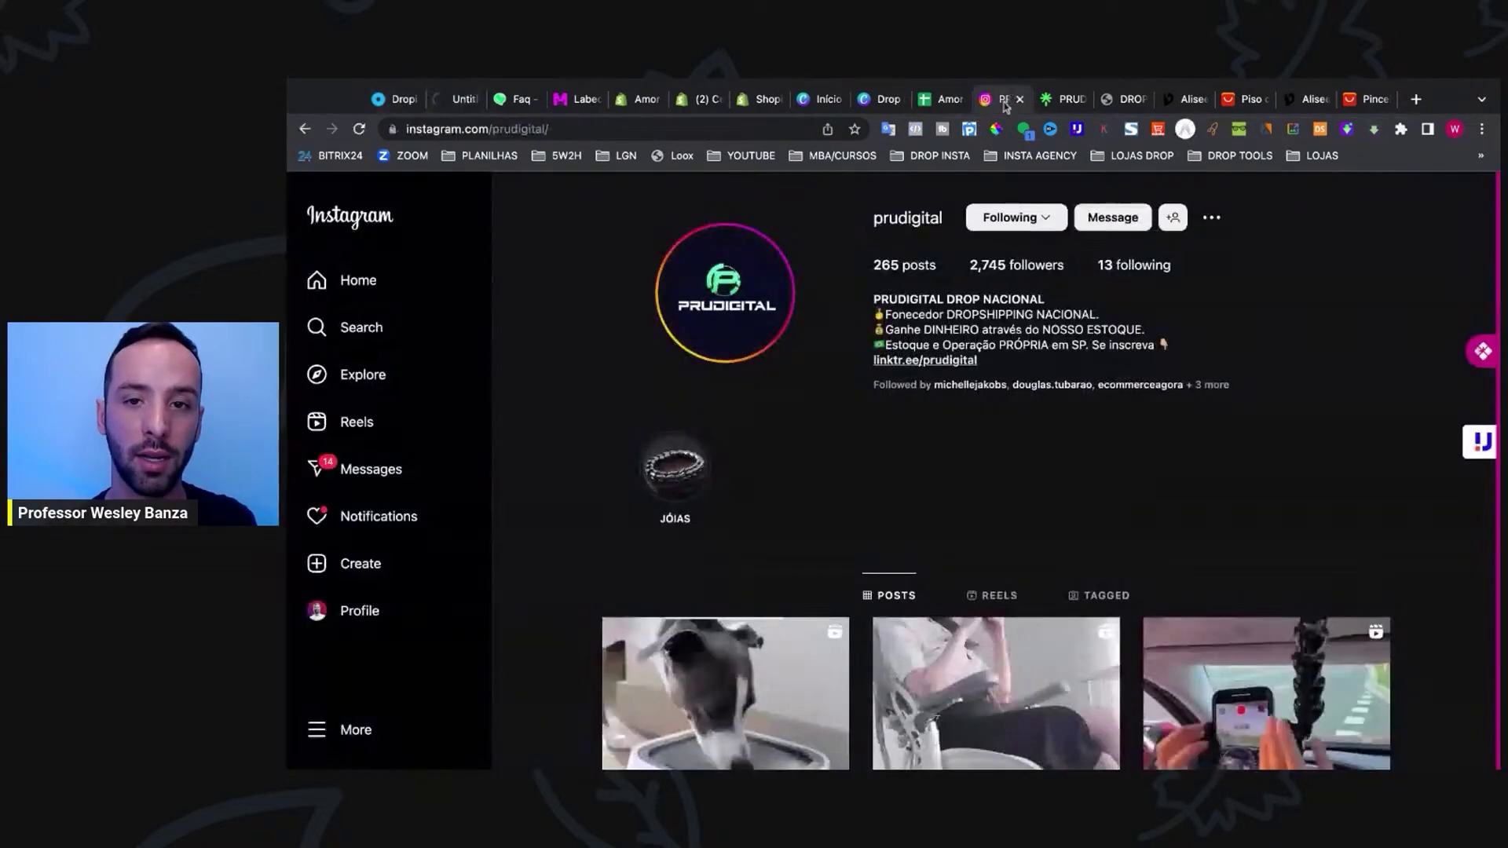
pyautogui.click(942, 362)
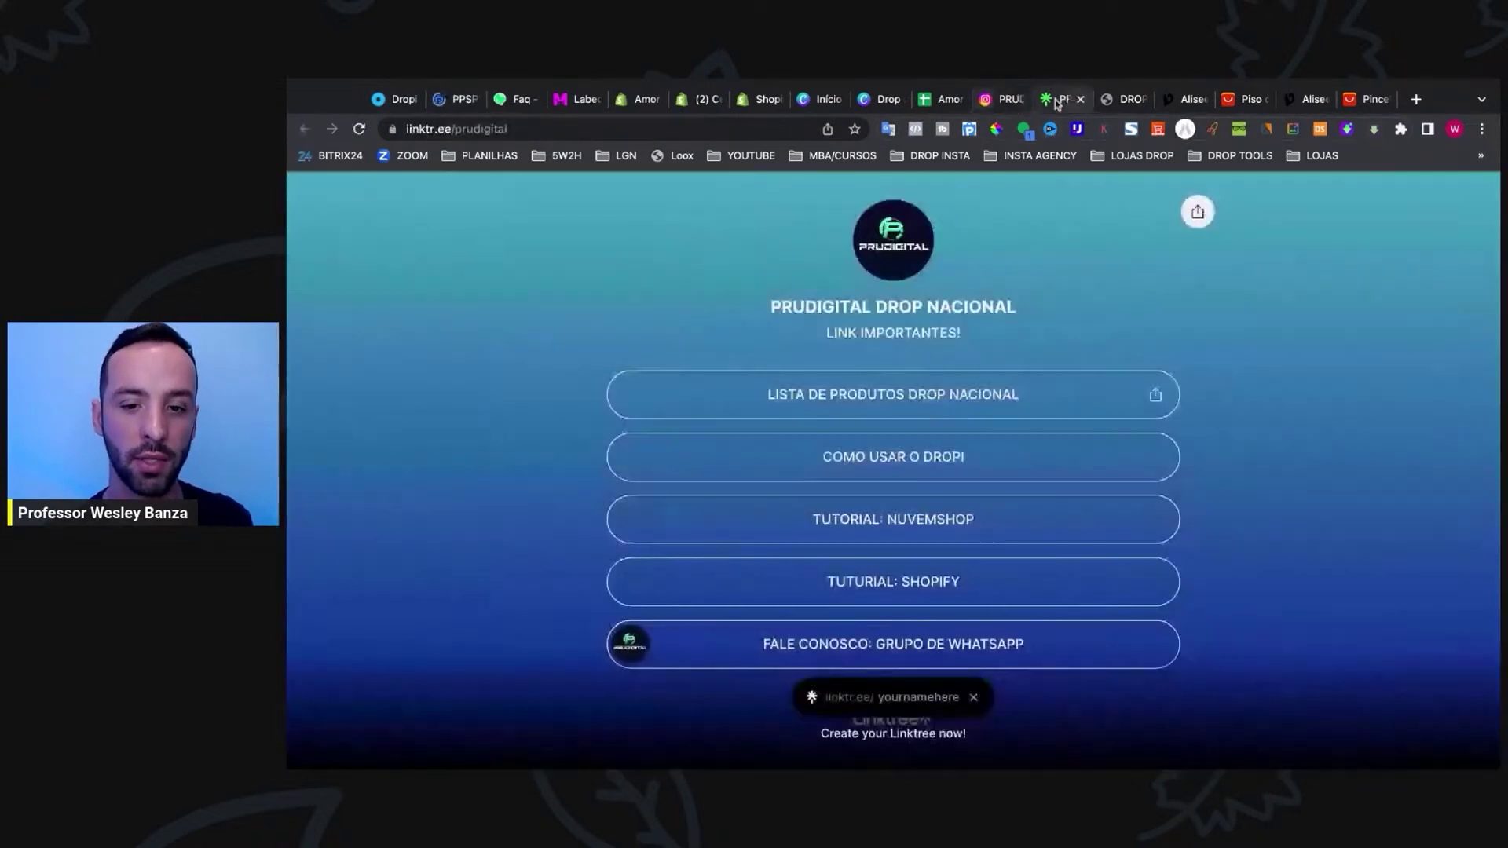
pyautogui.click(450, 101)
pyautogui.click(473, 99)
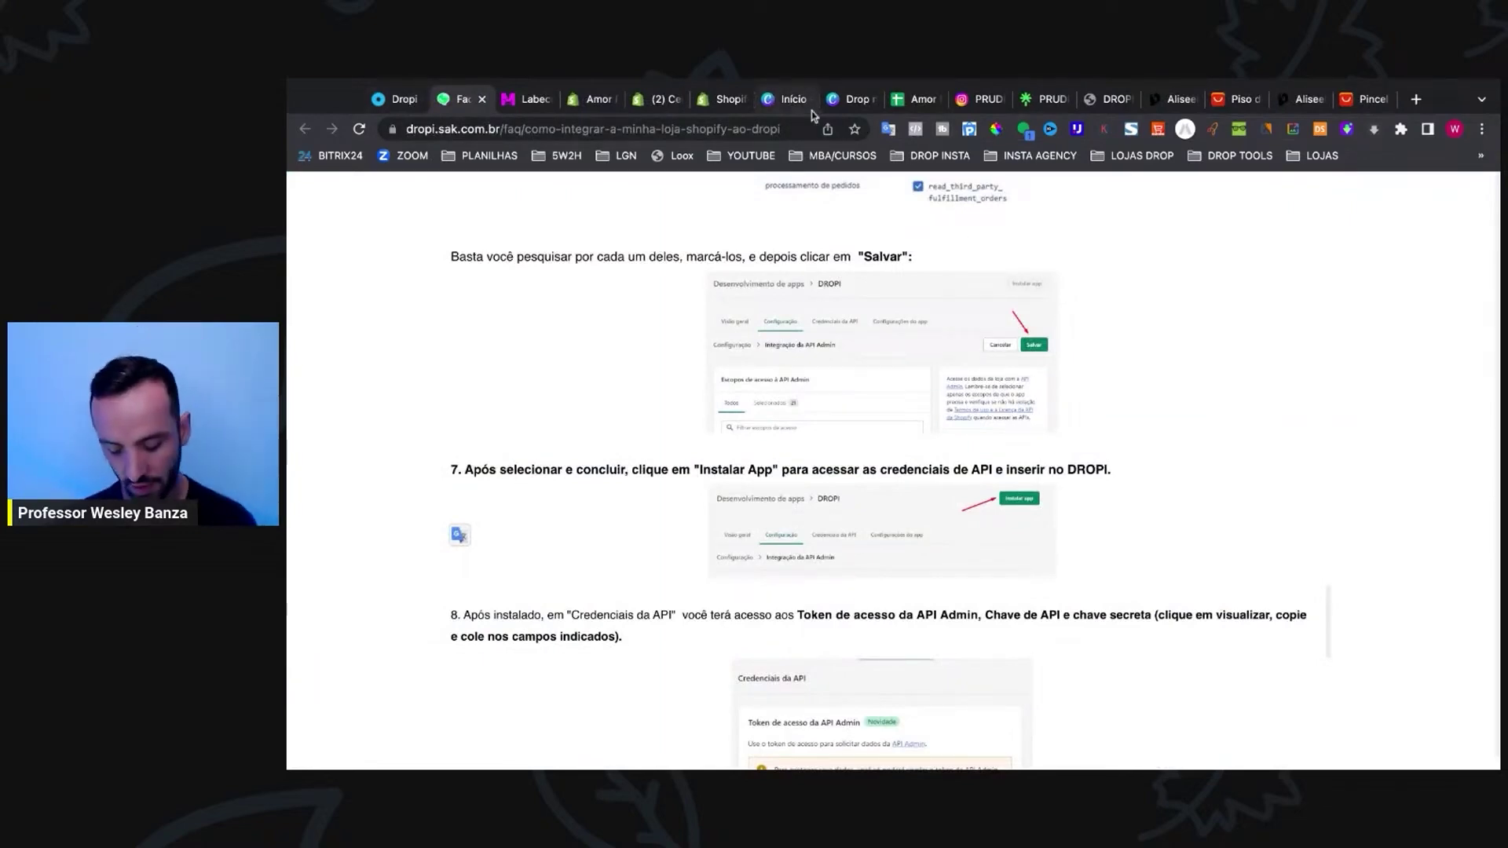
pyautogui.click(401, 109)
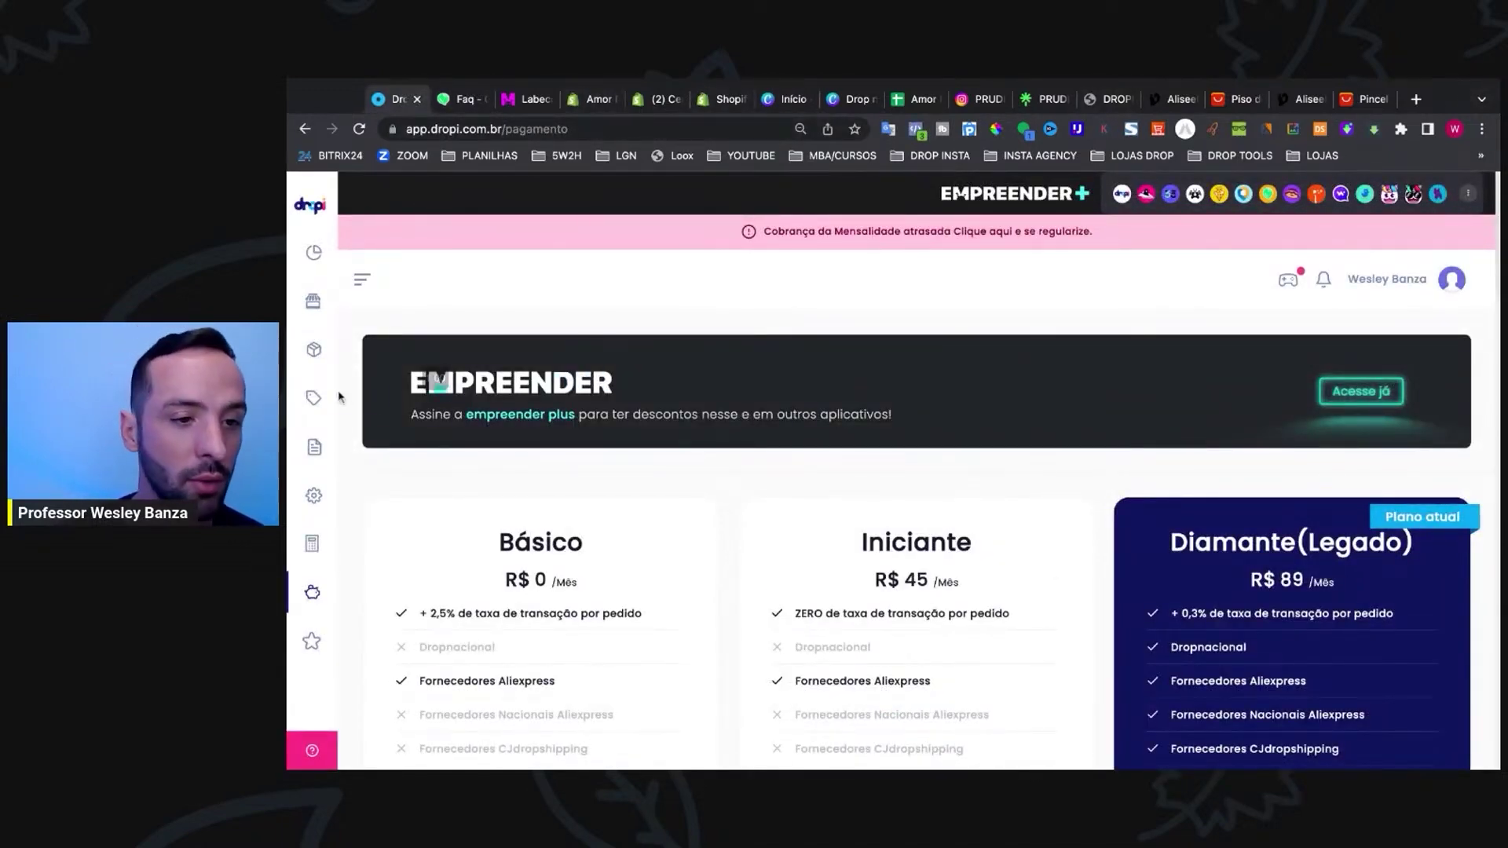
# Step: Check the imported products list and browse the Dropnacional supplier products in the import marketplace
pyautogui.click(314, 349)
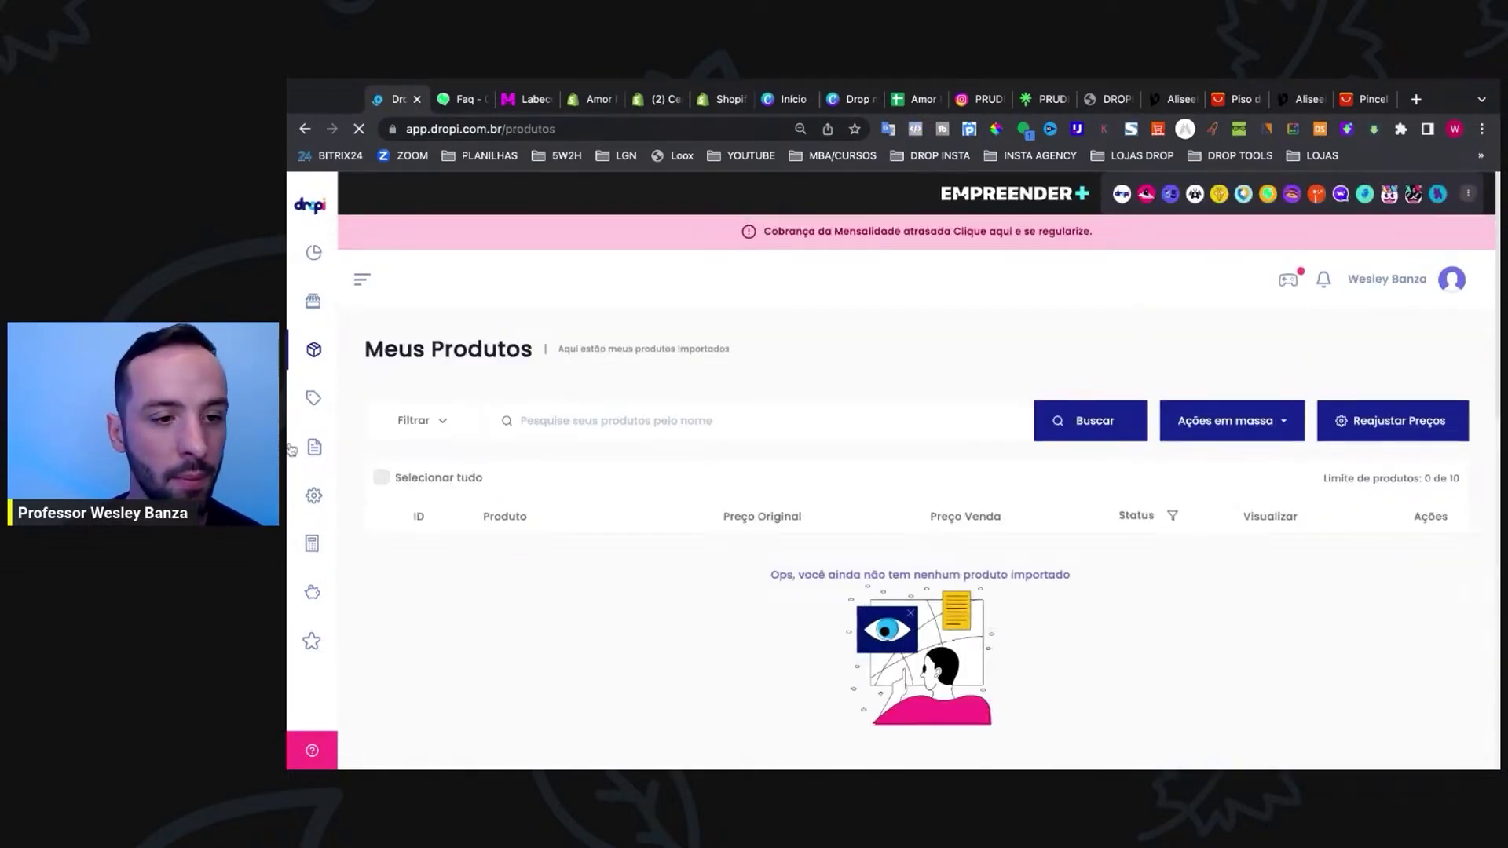
pyautogui.click(313, 301)
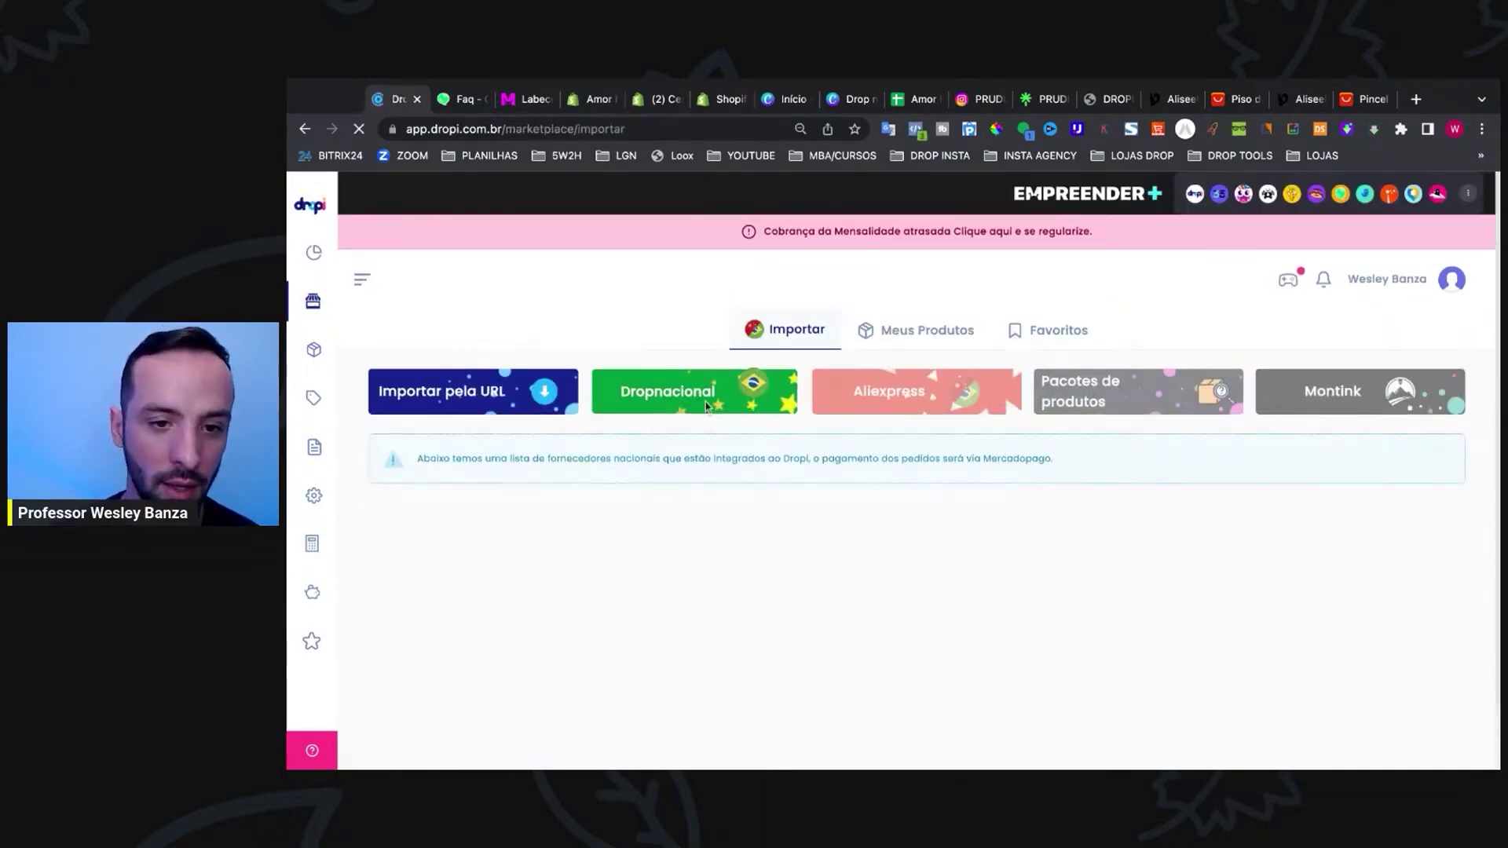
pyautogui.scroll(-1, 783, 492)
pyautogui.scroll(-5, 783, 492)
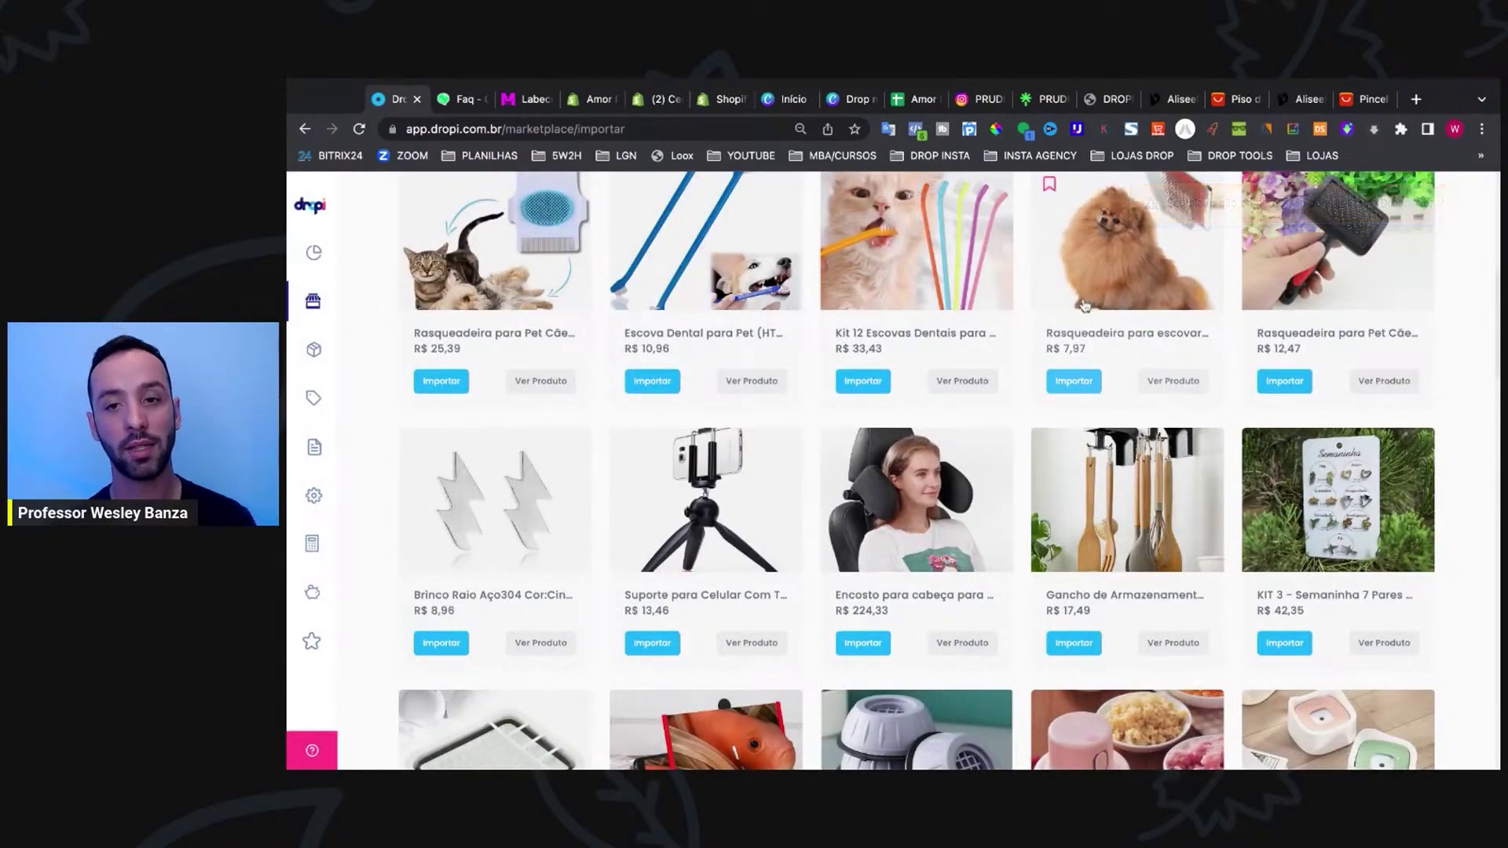
pyautogui.scroll(8, 1083, 310)
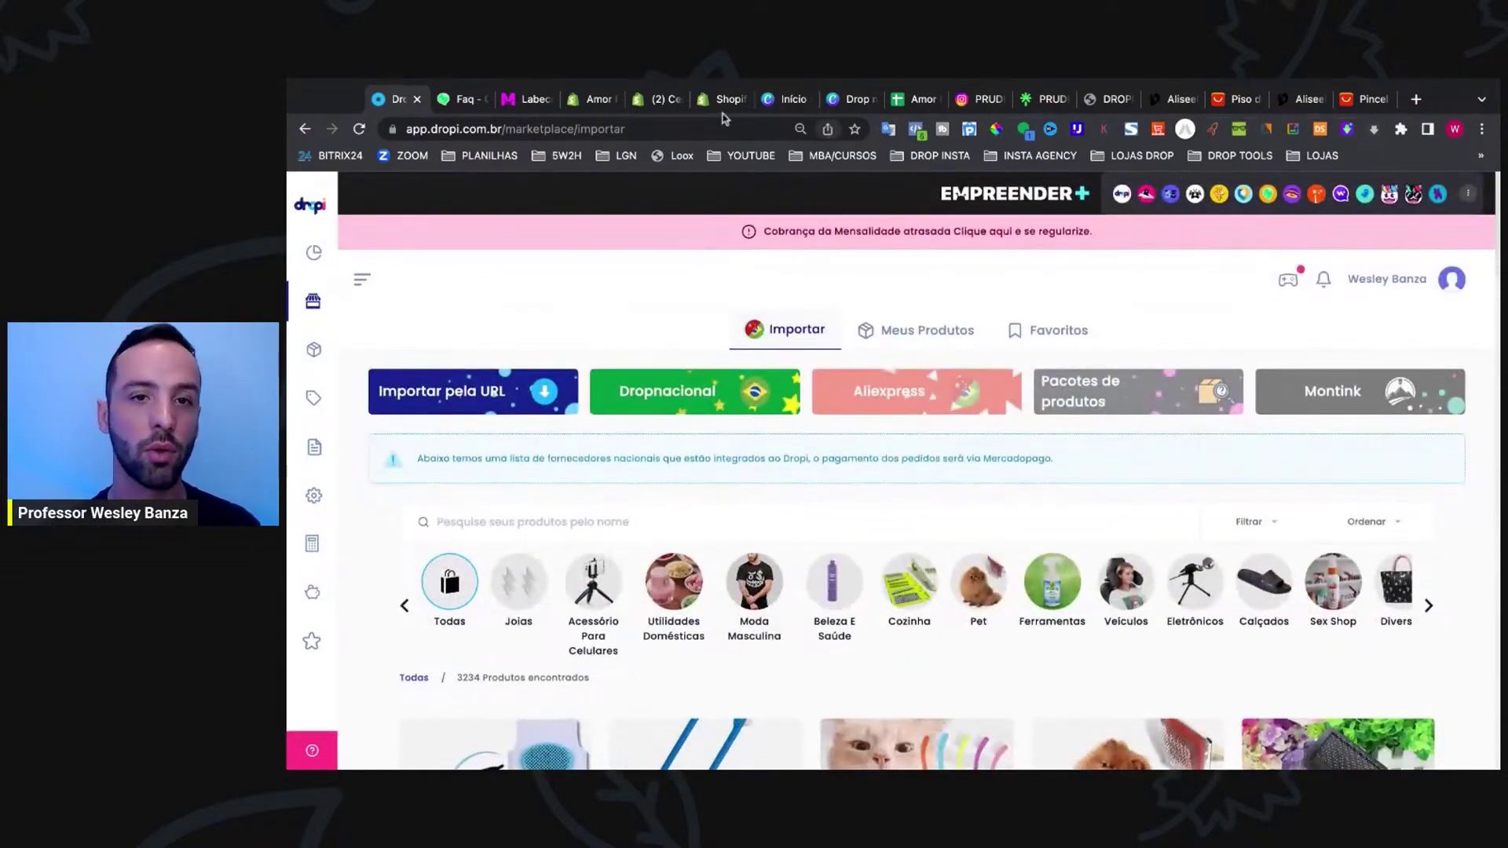
# Step: Sign out of the current Dropi account and dismiss the live video pop-up on the other account's dashboard
pyautogui.click(1403, 279)
pyautogui.click(1345, 545)
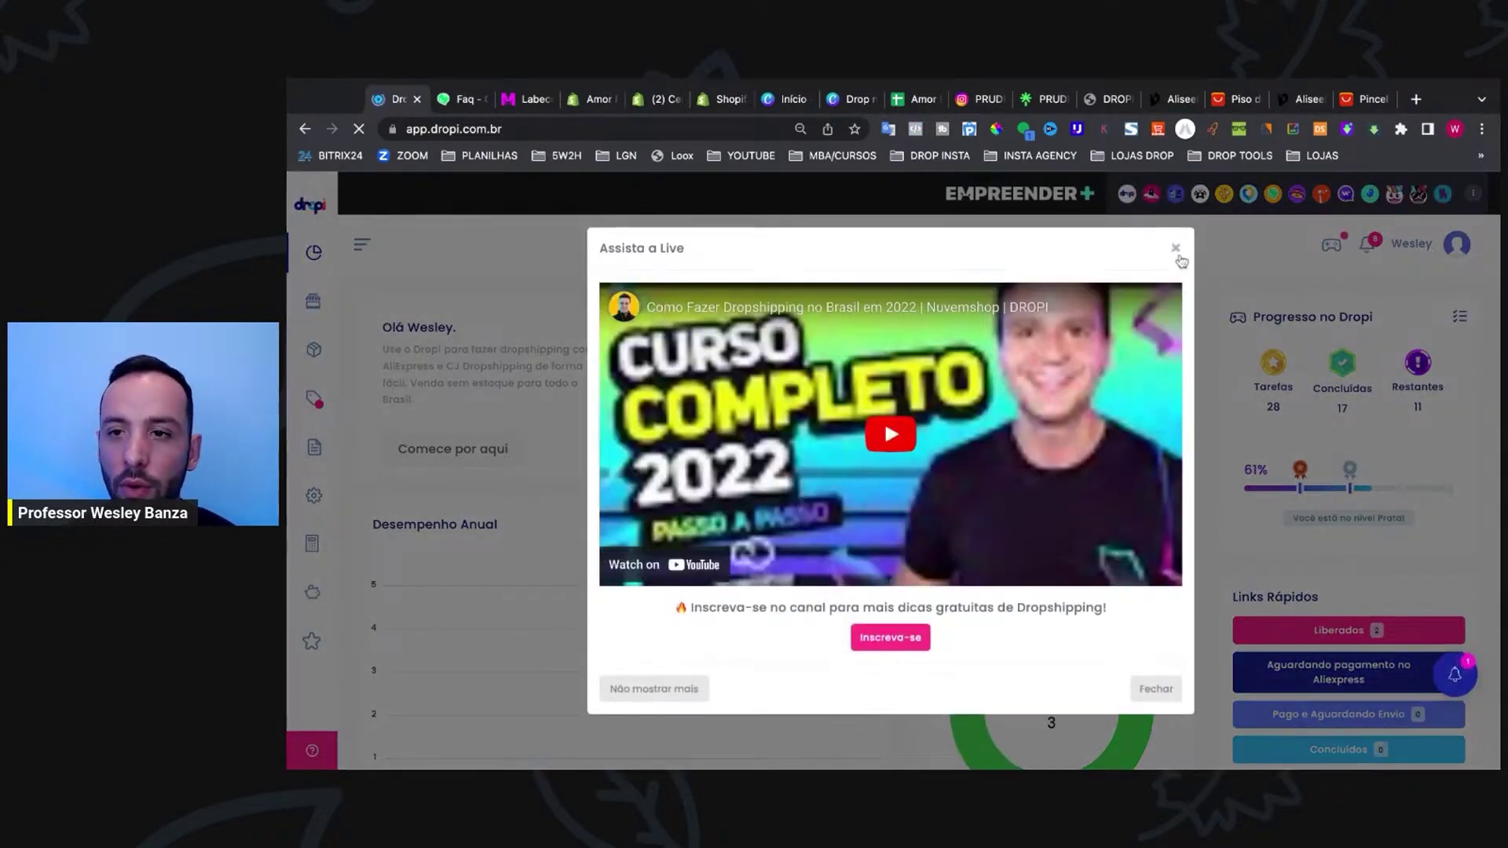
pyautogui.click(1176, 248)
# Step: Open Minha Conta from the account options and bring up the Quem é você? identification form
pyautogui.click(1431, 252)
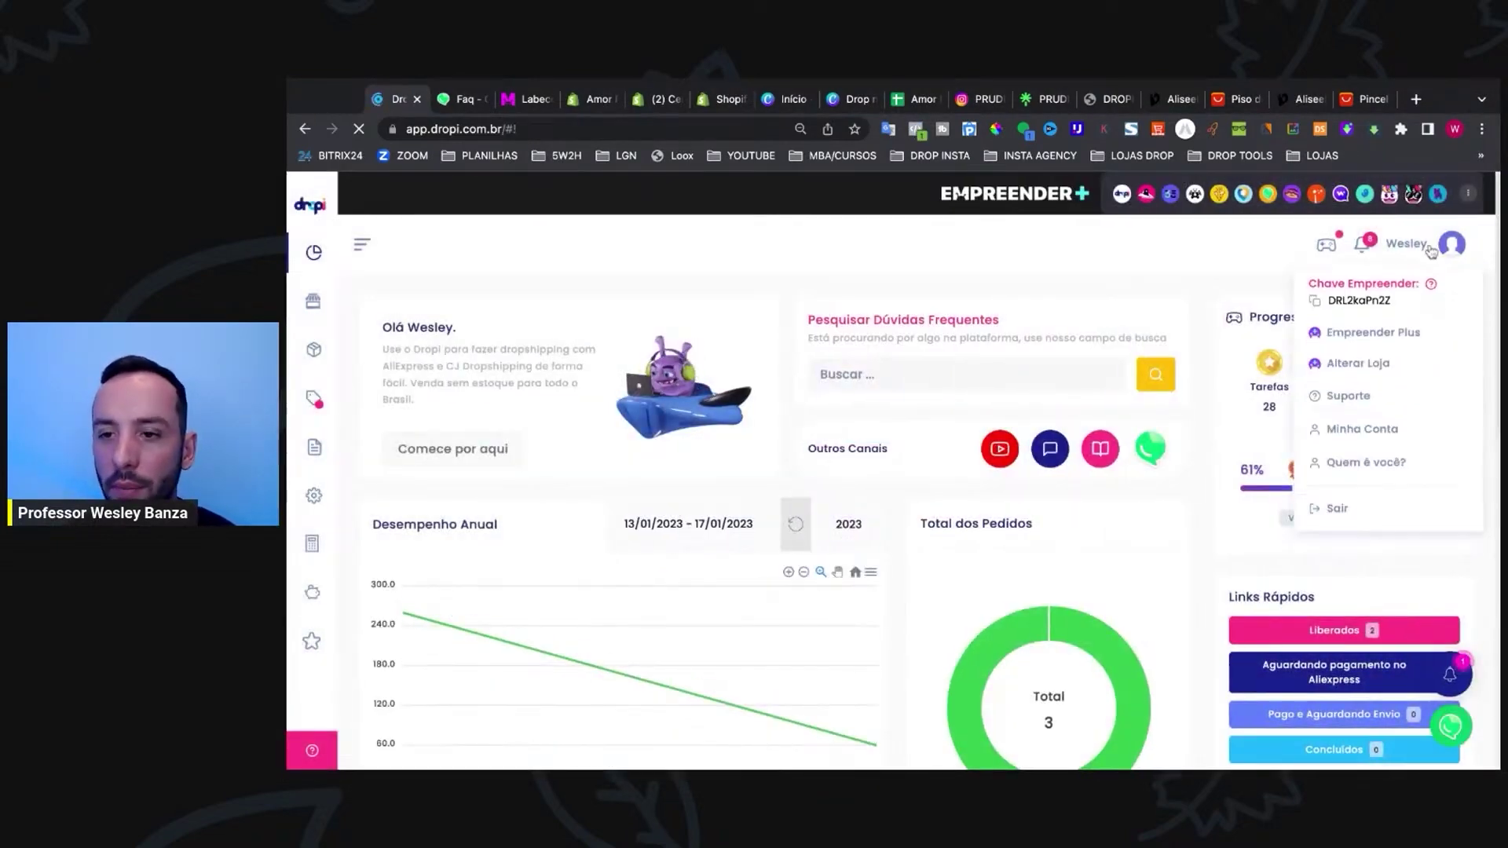
pyautogui.click(1382, 429)
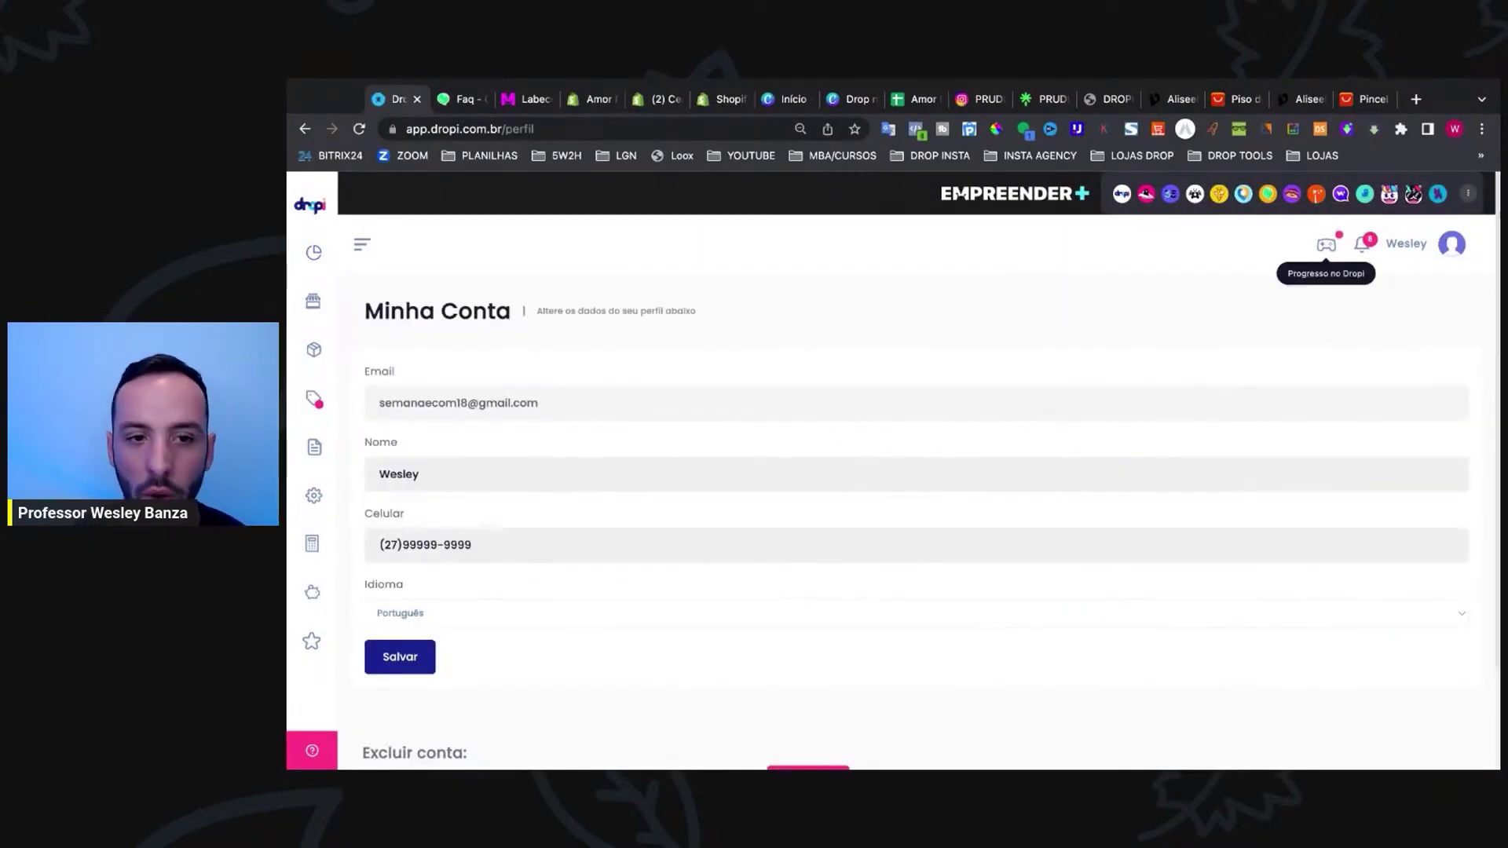
pyautogui.click(1439, 255)
pyautogui.click(1367, 461)
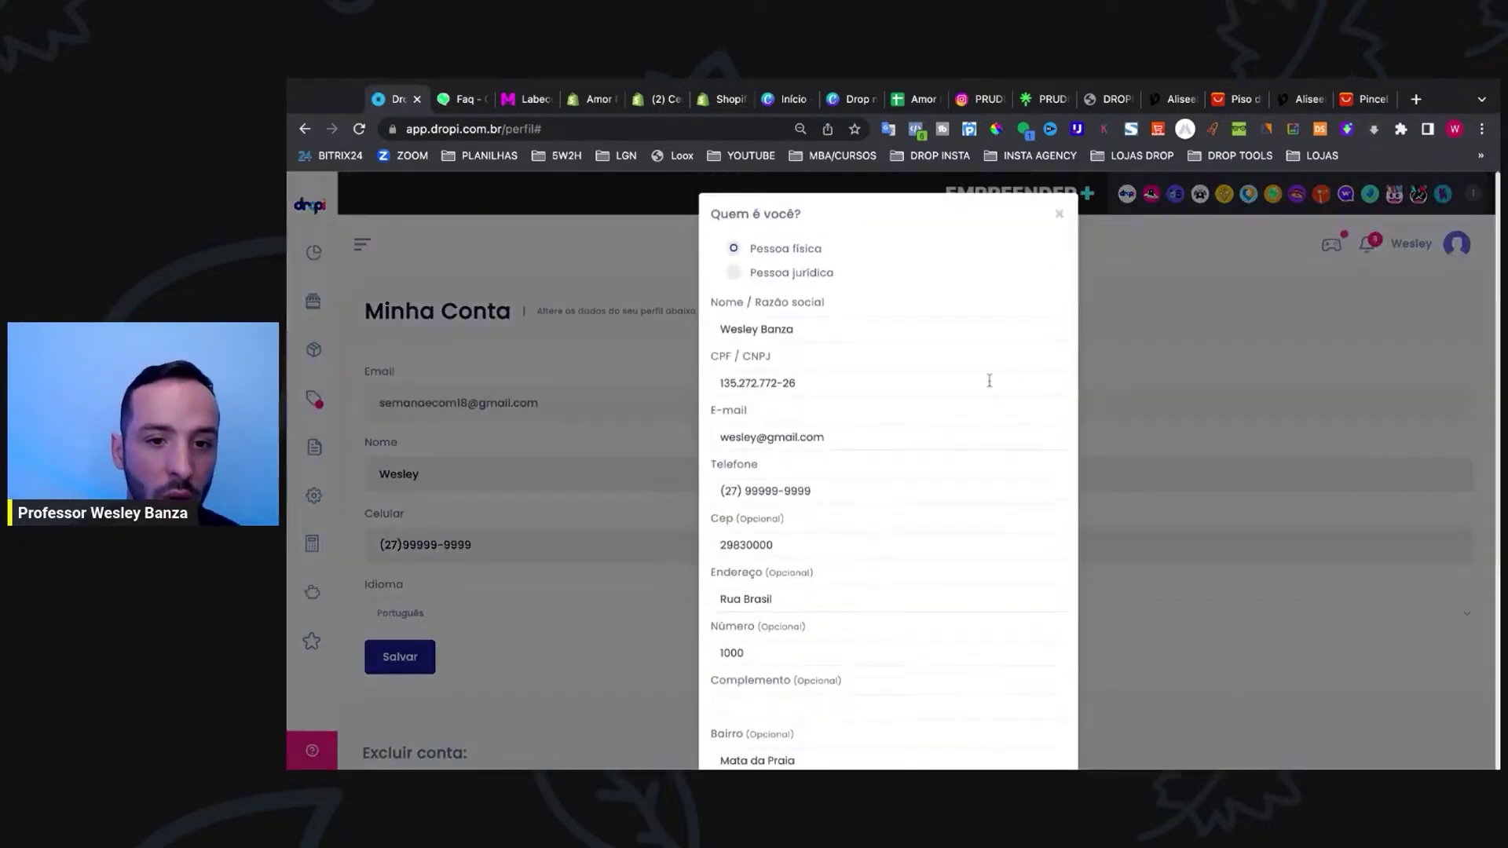
# Step: Set Nome / Razão social in the Quem é você? form to Mundo Petshop
pyautogui.scroll(-1, 793, 345)
pyautogui.click(829, 297)
pyautogui.click(848, 231)
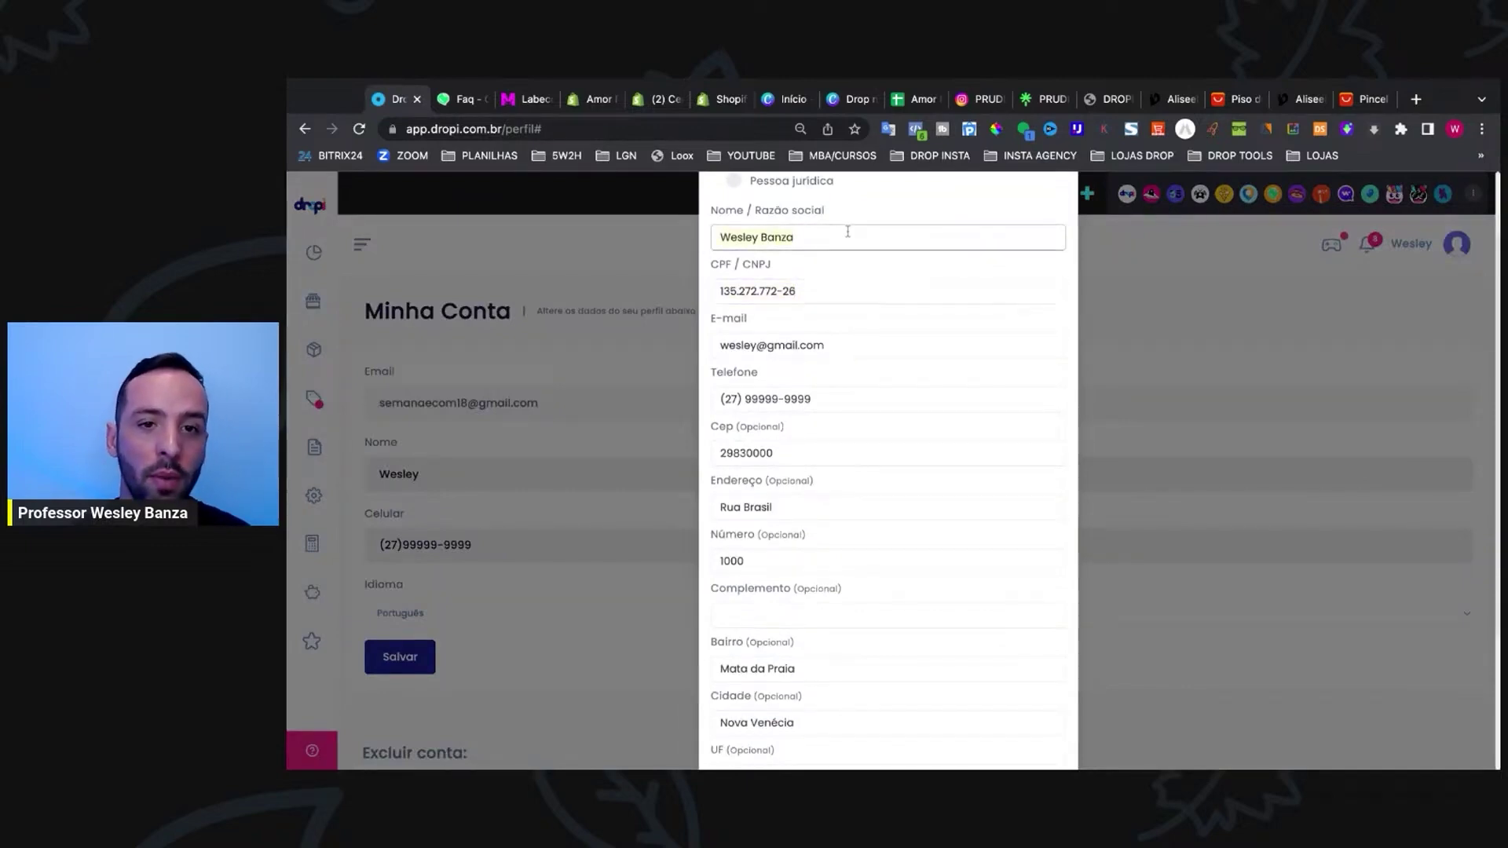
pyautogui.hotkey('ctrl', 'a')
pyautogui.write('Mun')
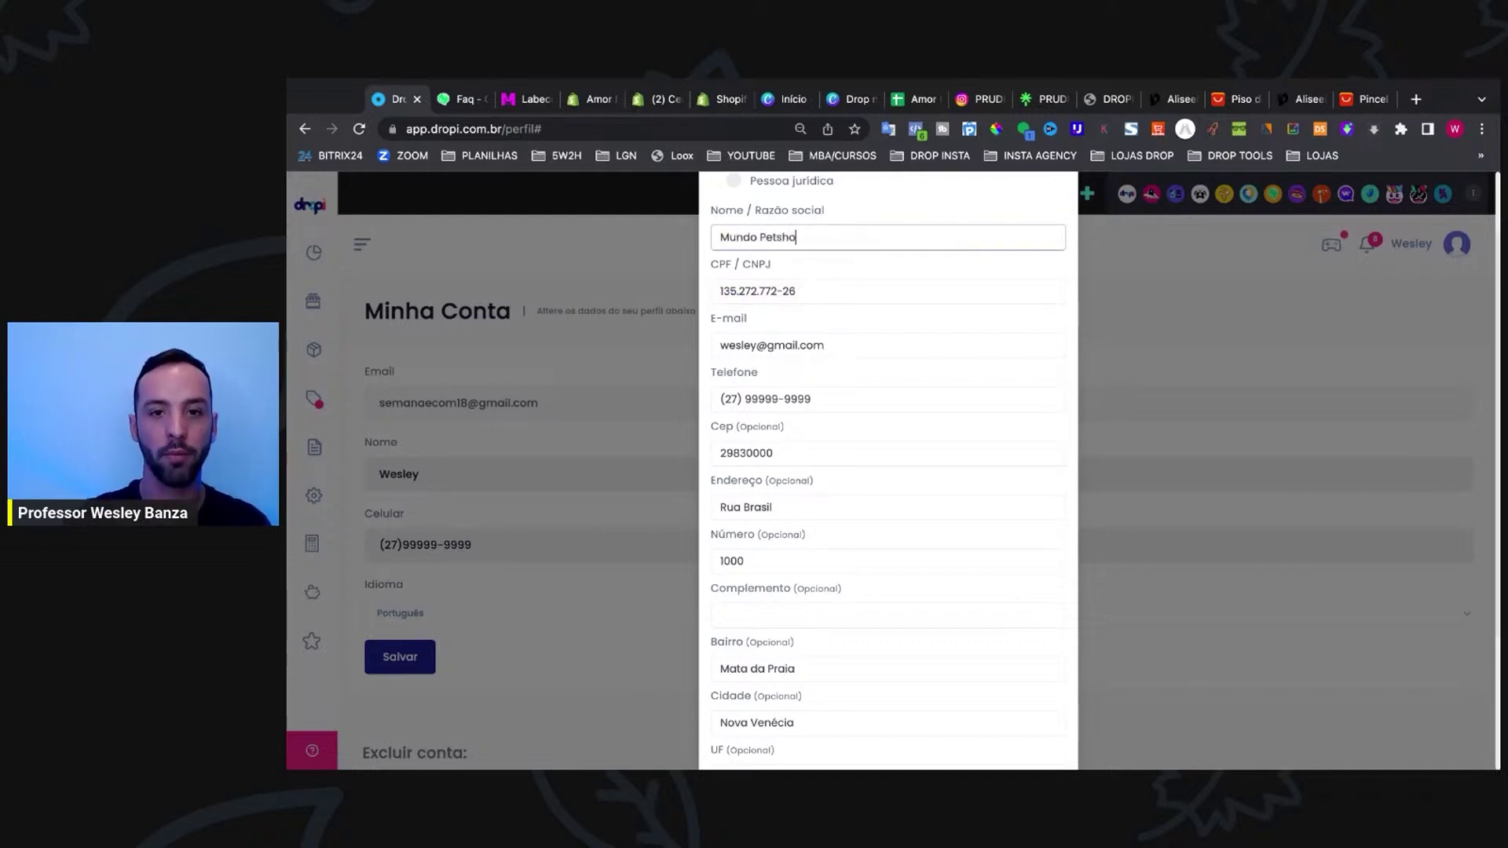
# Step: Check the form's tax ID, e-mail, phone, address and optional municipal and state registration fields, and save the form
pyautogui.click(849, 290)
pyautogui.click(870, 347)
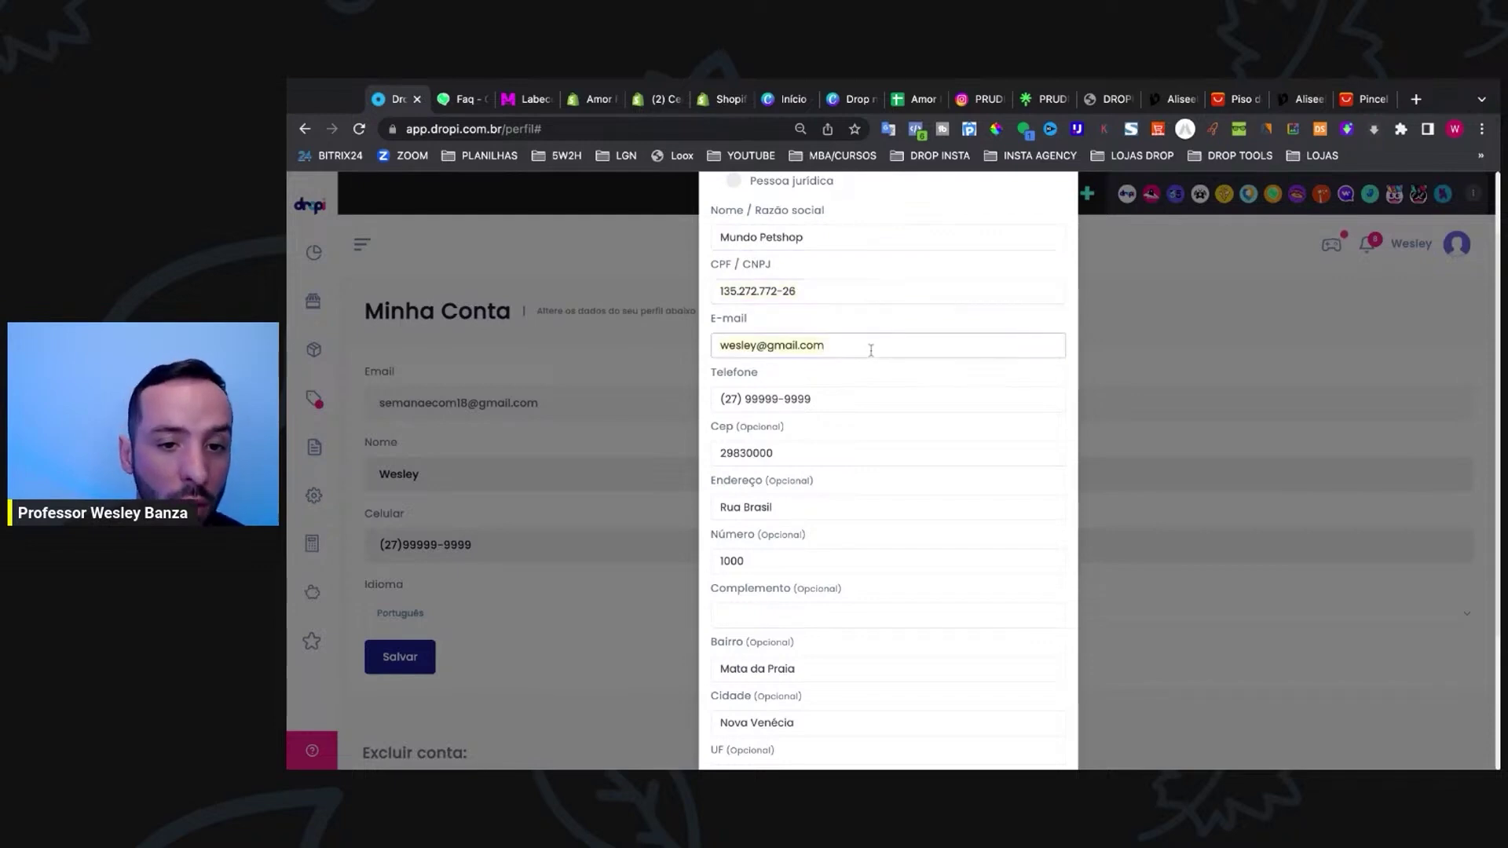
pyautogui.click(903, 400)
pyautogui.scroll(-3, 851, 601)
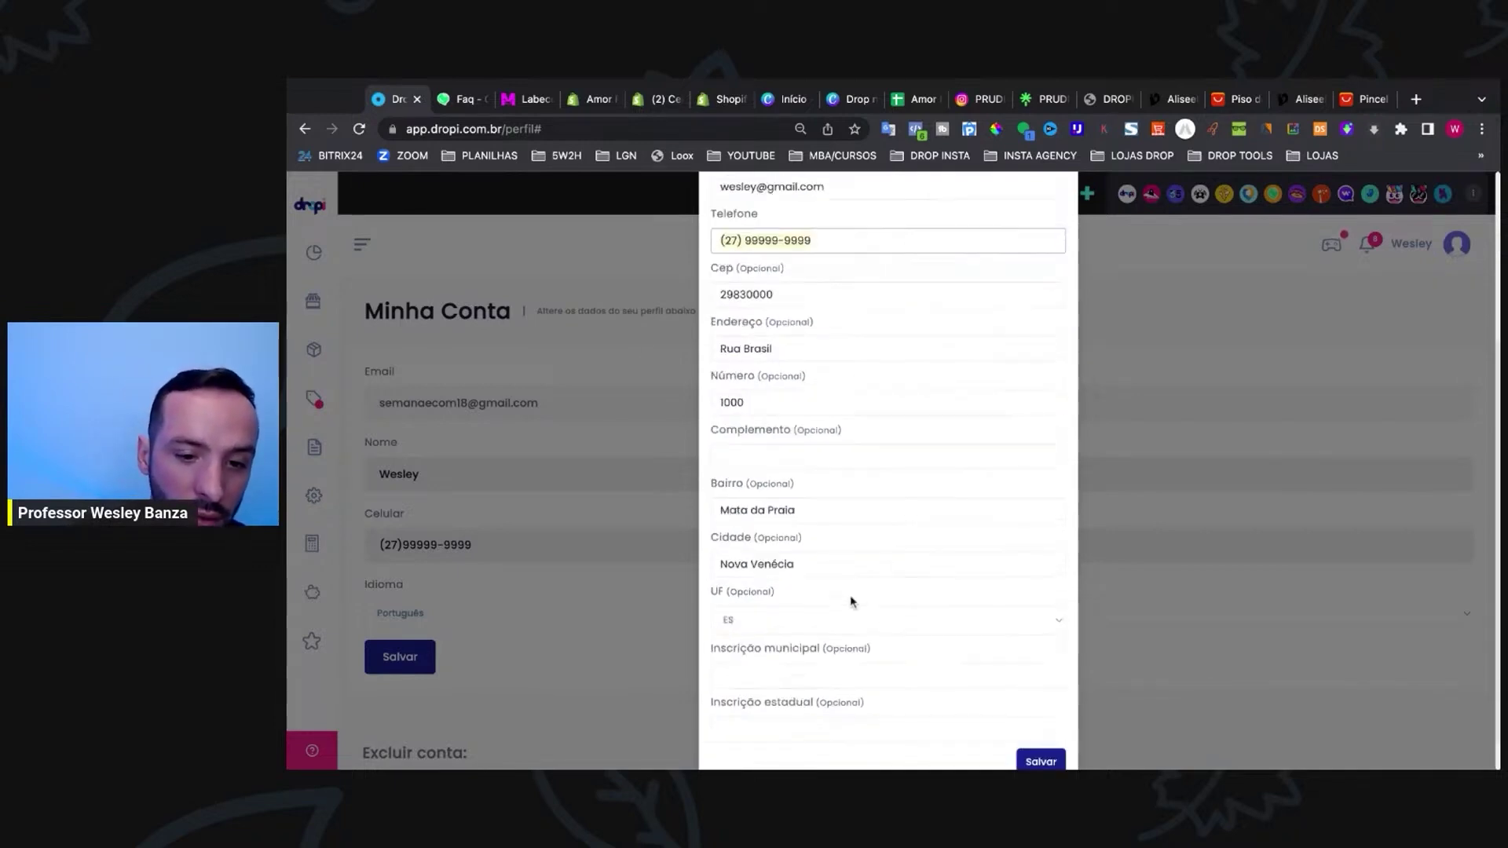
pyautogui.click(749, 633)
pyautogui.click(747, 687)
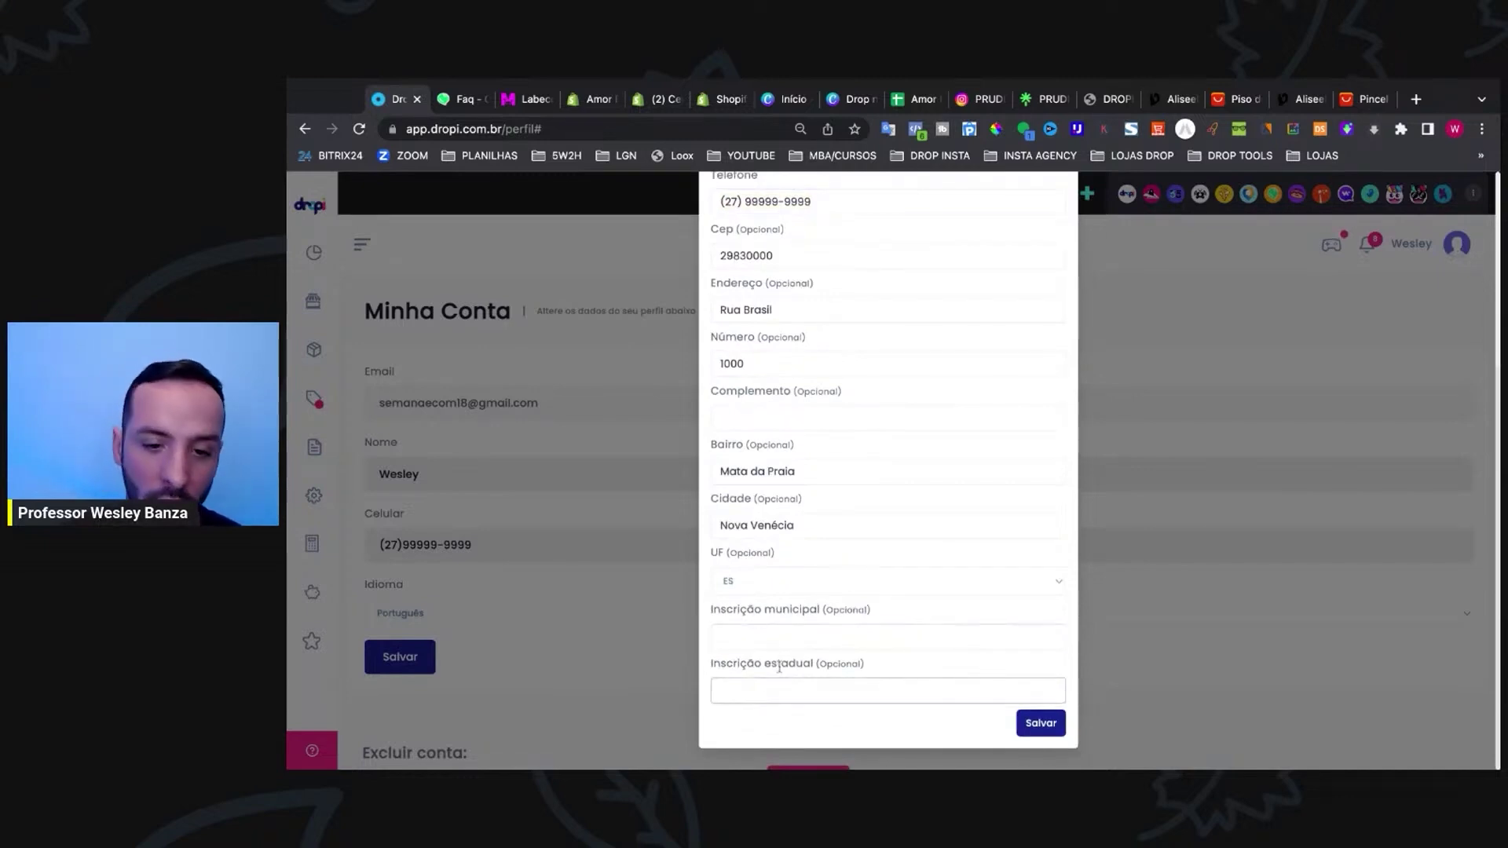
pyautogui.scroll(5, 774, 642)
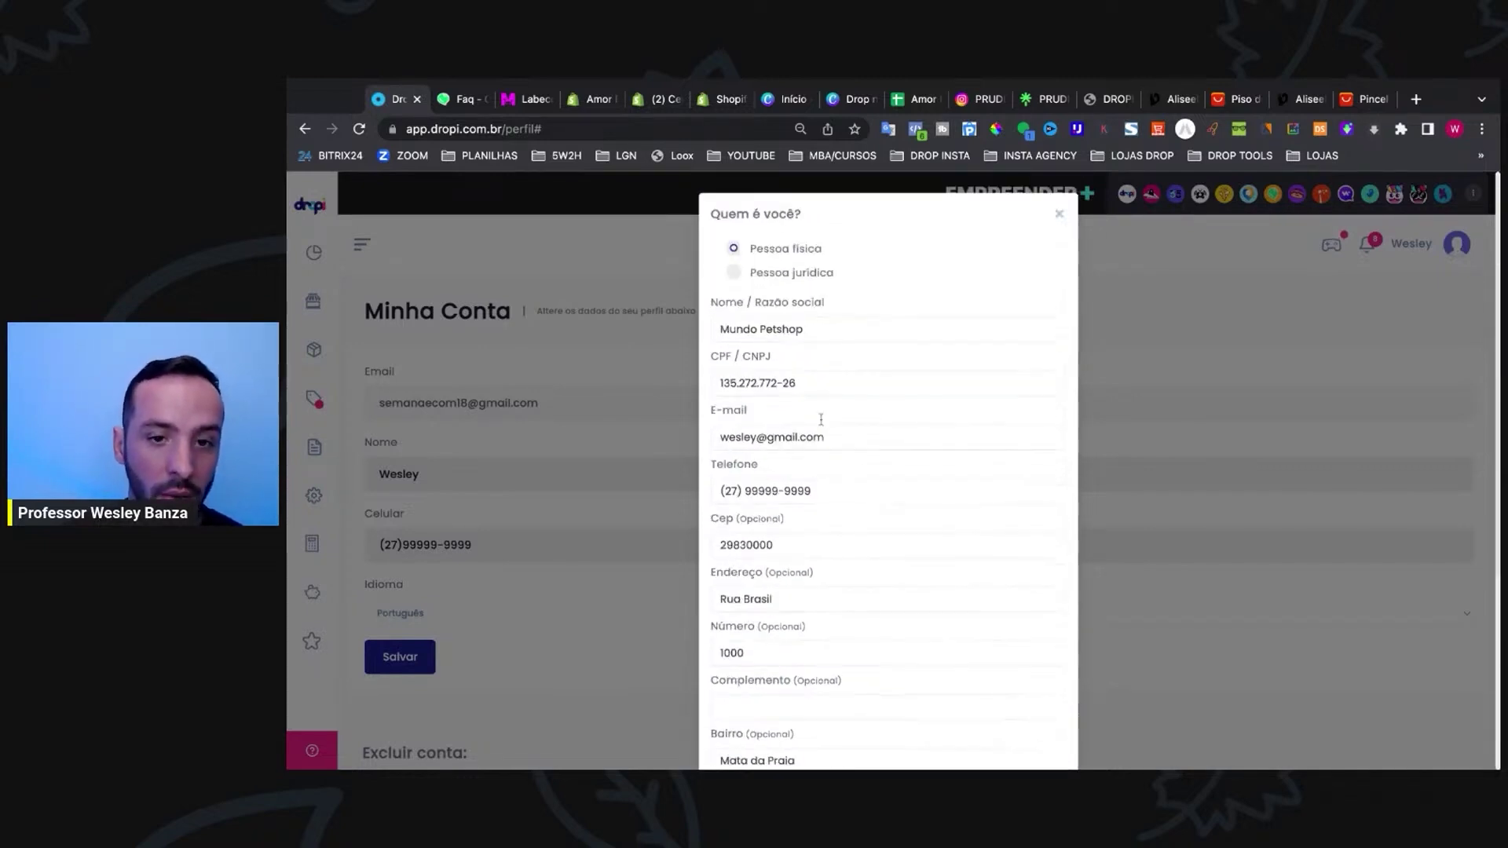
pyautogui.scroll(-4, 813, 416)
pyautogui.click(1040, 723)
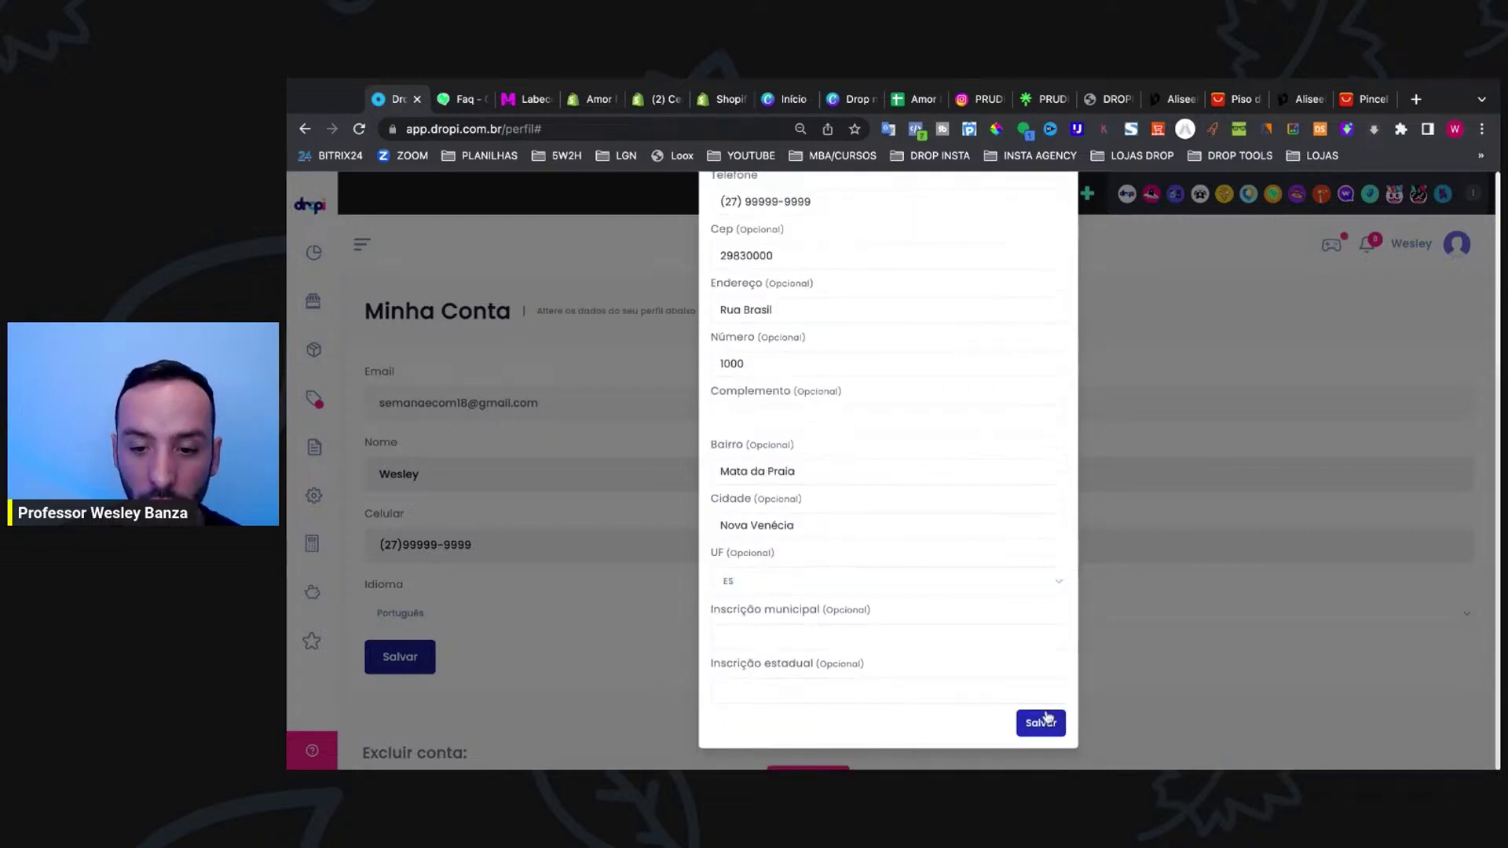
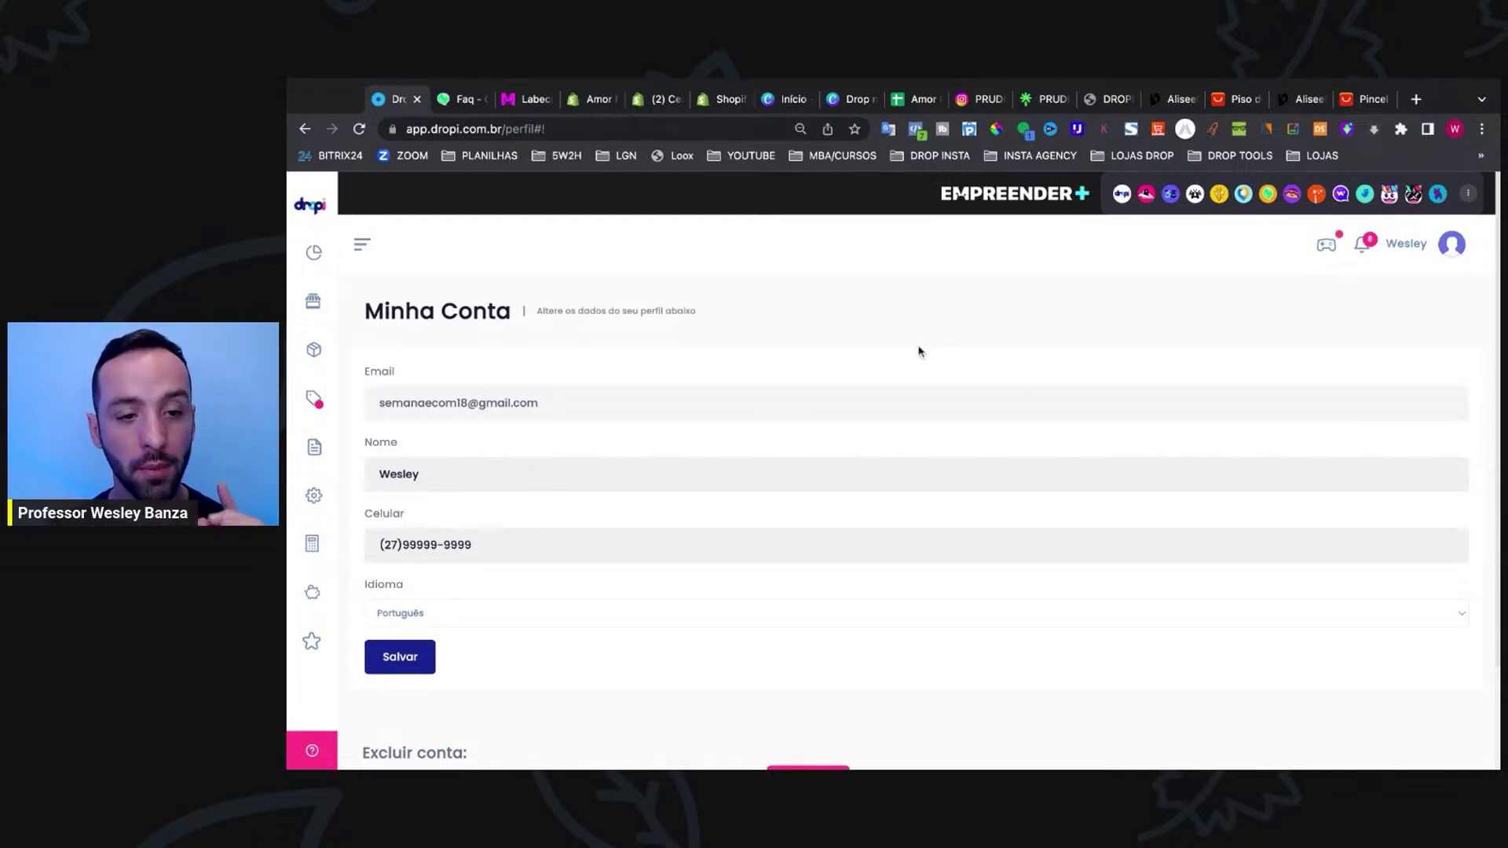
# Step: Open Rasqueadeira para escovar Pet Cerdas em Aço (HTR001S) from the Dropnacional products and import it
pyautogui.scroll(-1, 680, 435)
pyautogui.scroll(1, 683, 424)
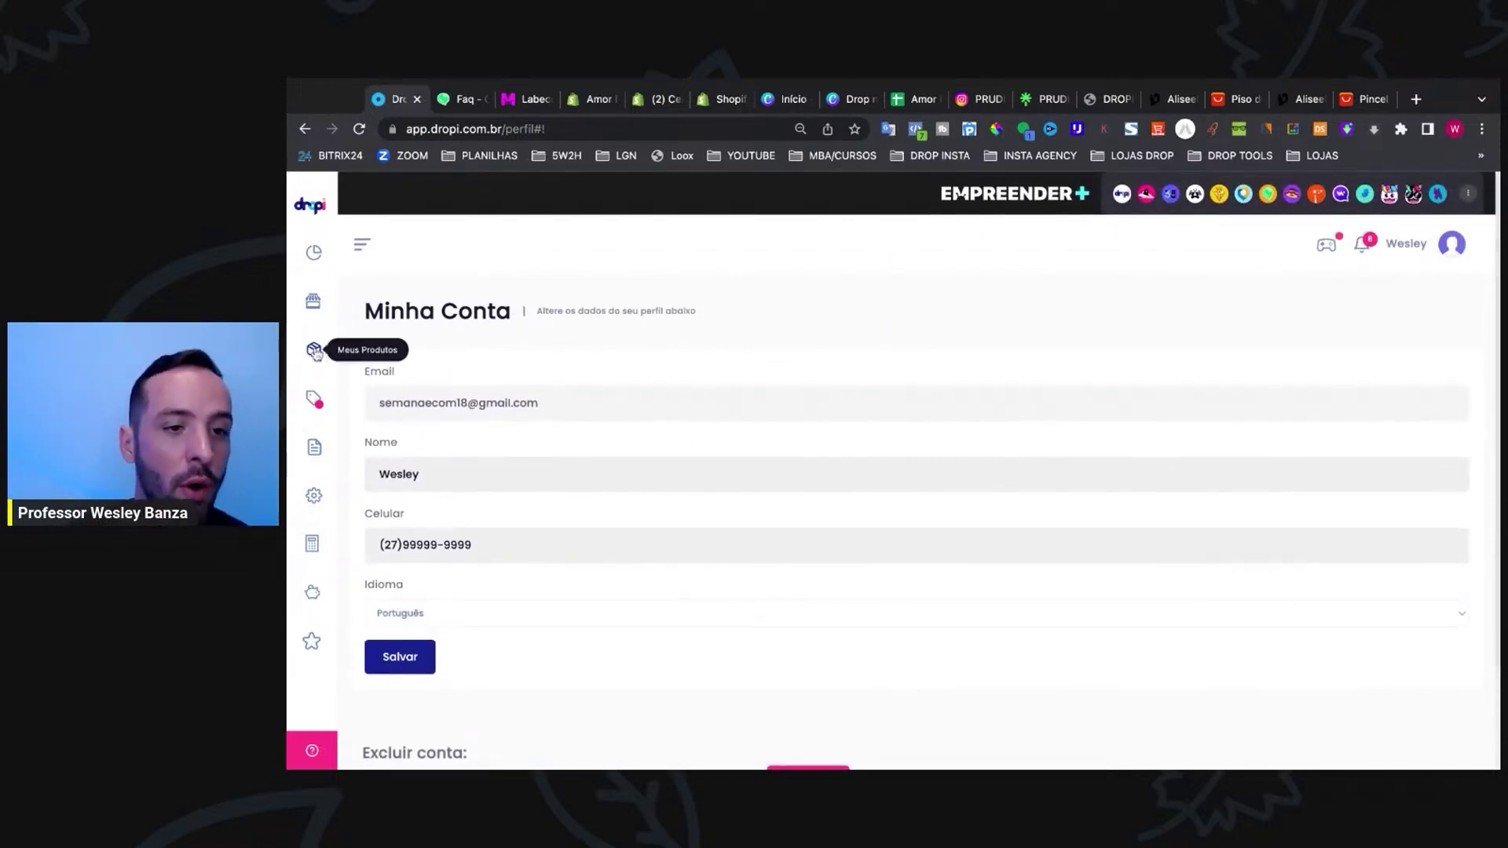
pyautogui.click(313, 301)
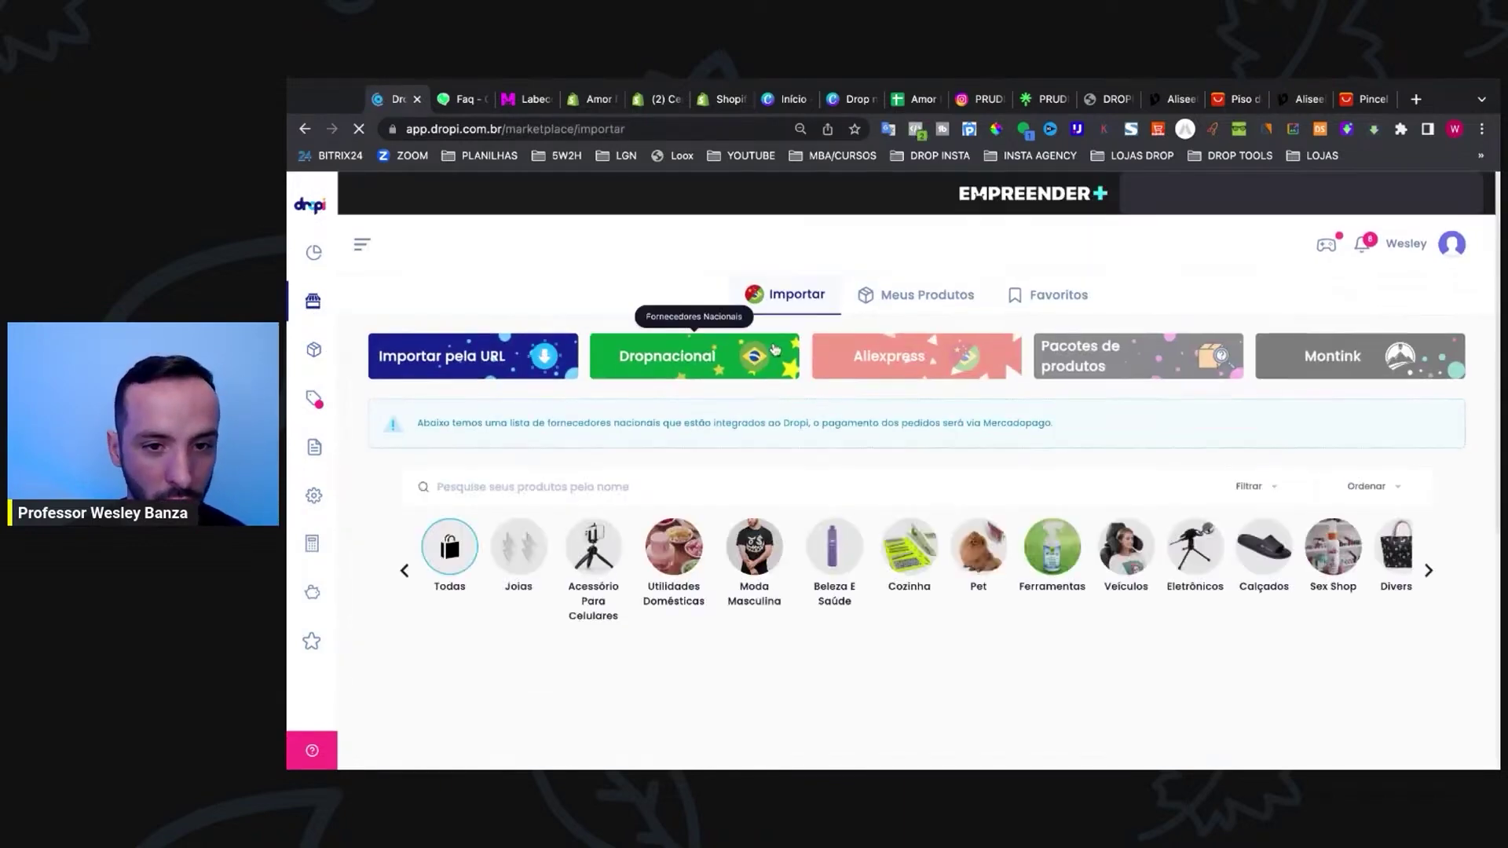
pyautogui.scroll(-5, 851, 562)
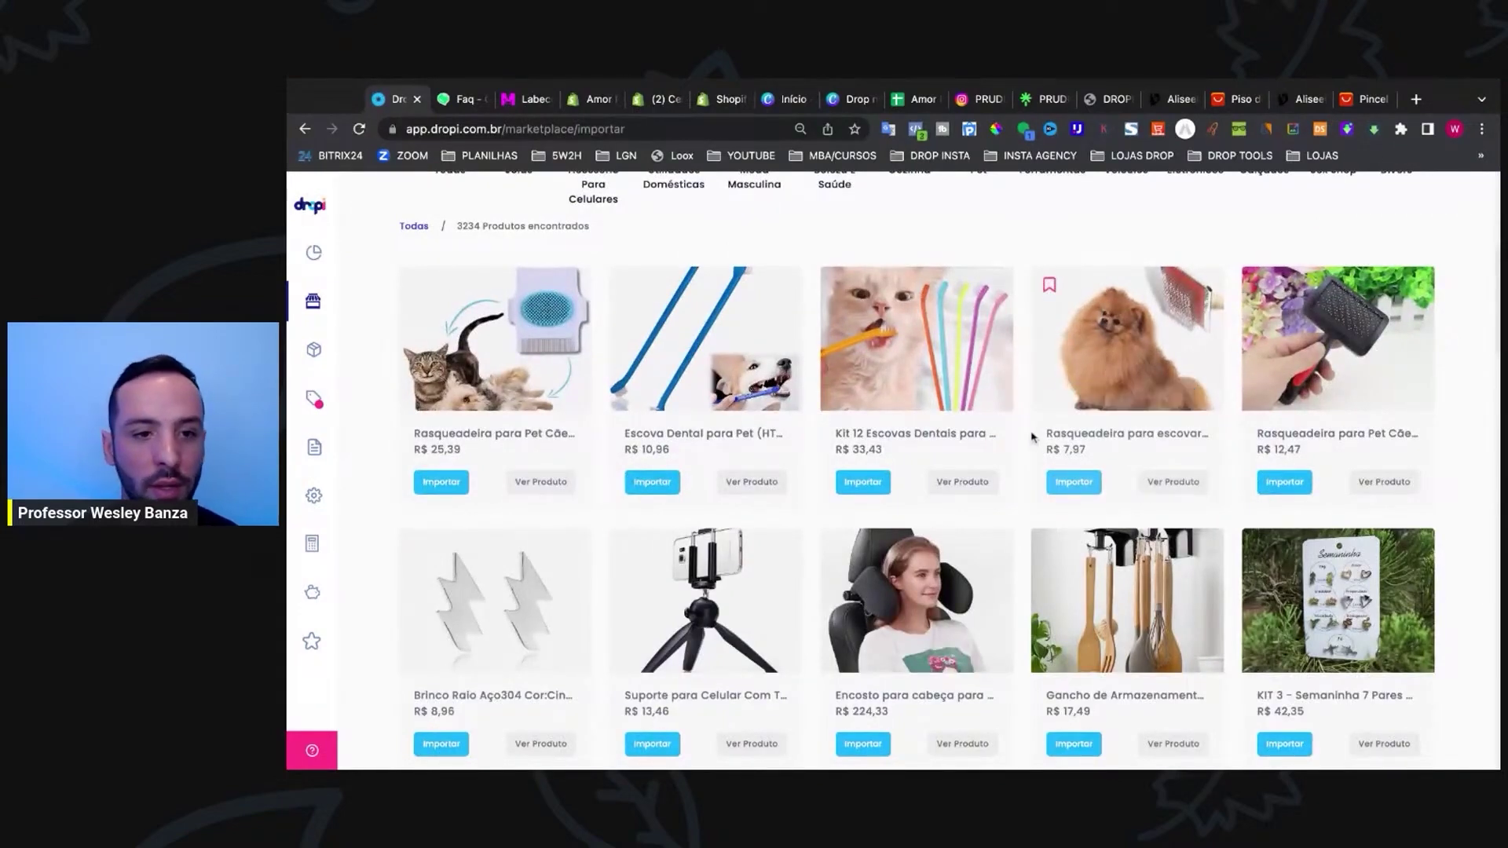
pyautogui.click(1177, 376)
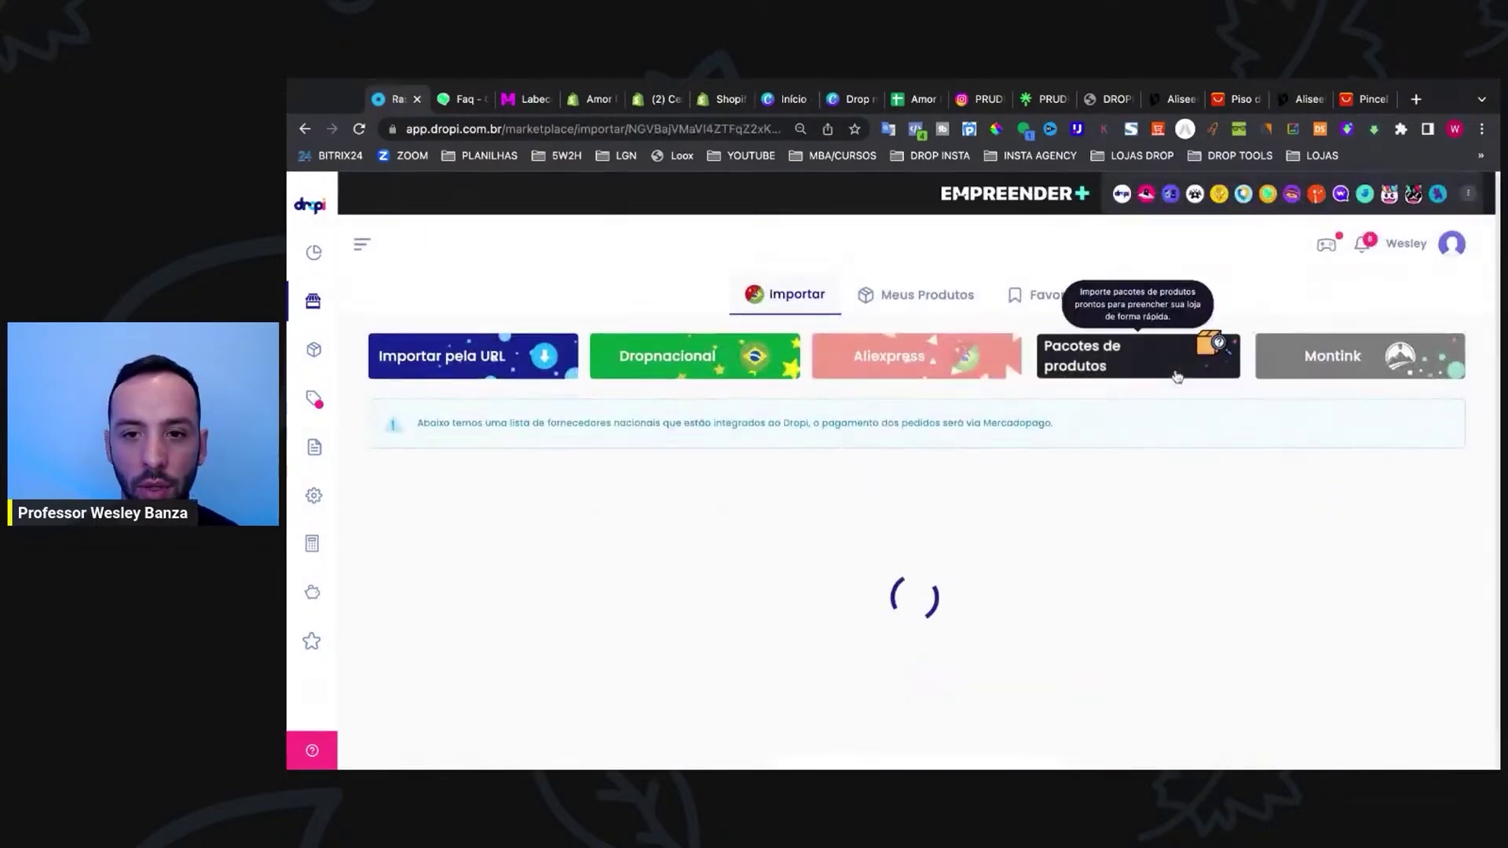
pyautogui.scroll(-3, 1059, 428)
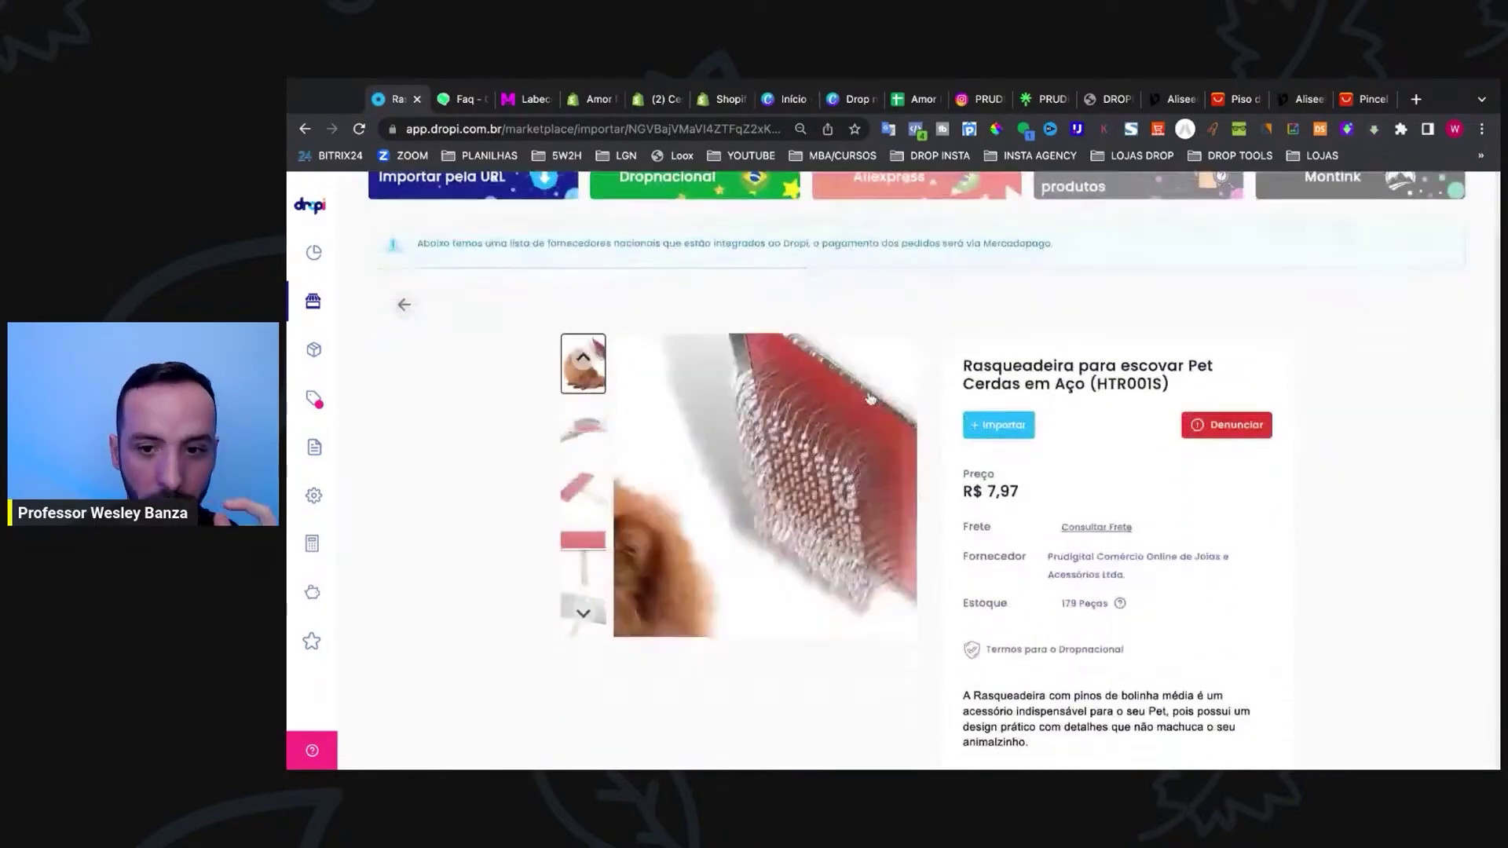
pyautogui.click(994, 424)
# Step: Change the imported product's title to Rasqueadeira para escovar Pet Cerdas em Aço CleanPet
pyautogui.scroll(-1, 834, 603)
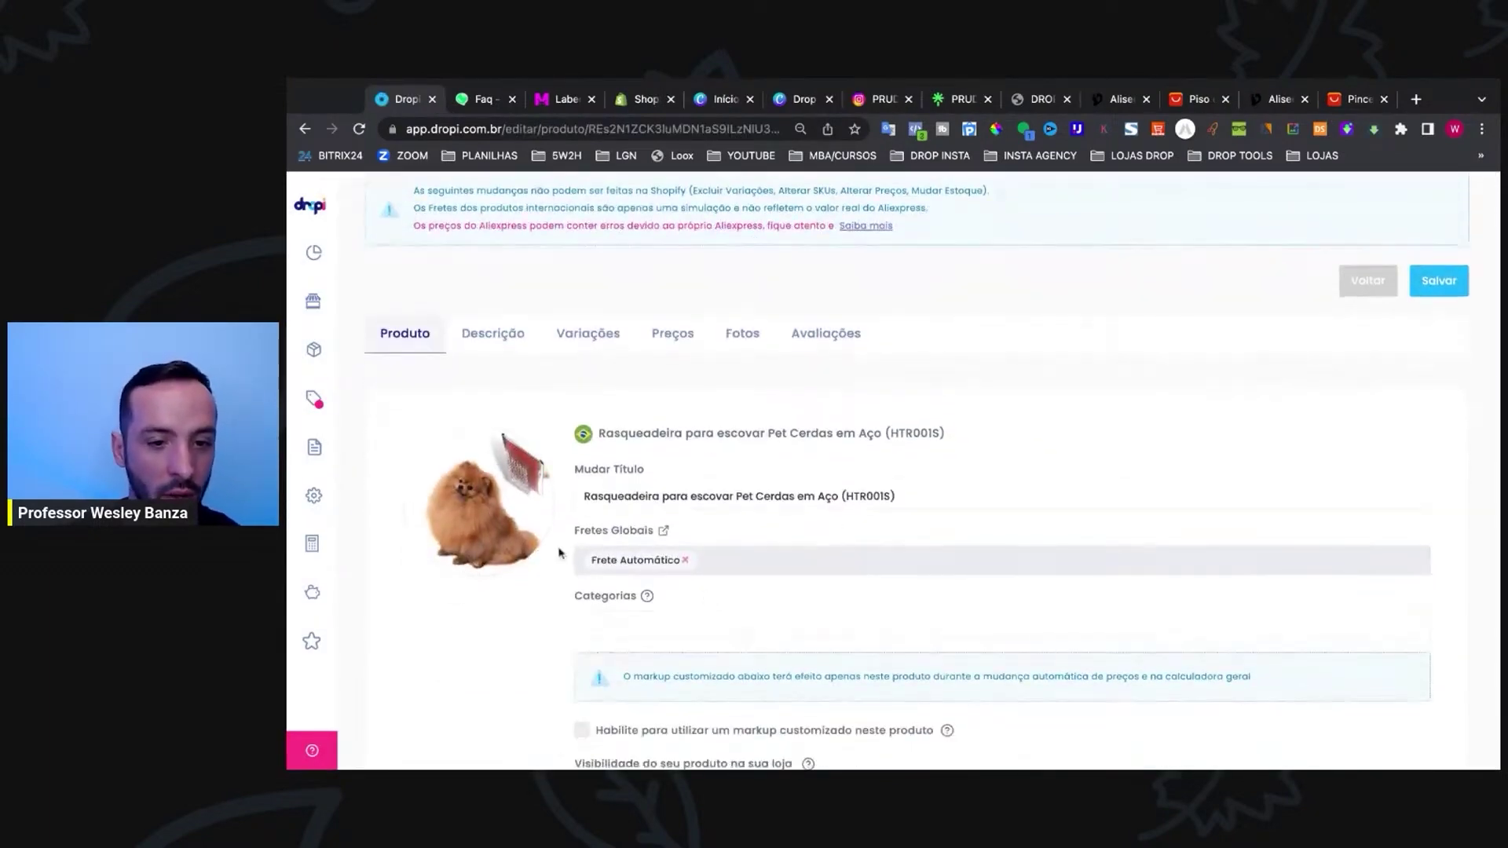
pyautogui.click(915, 497)
pyautogui.press('BackSpace')
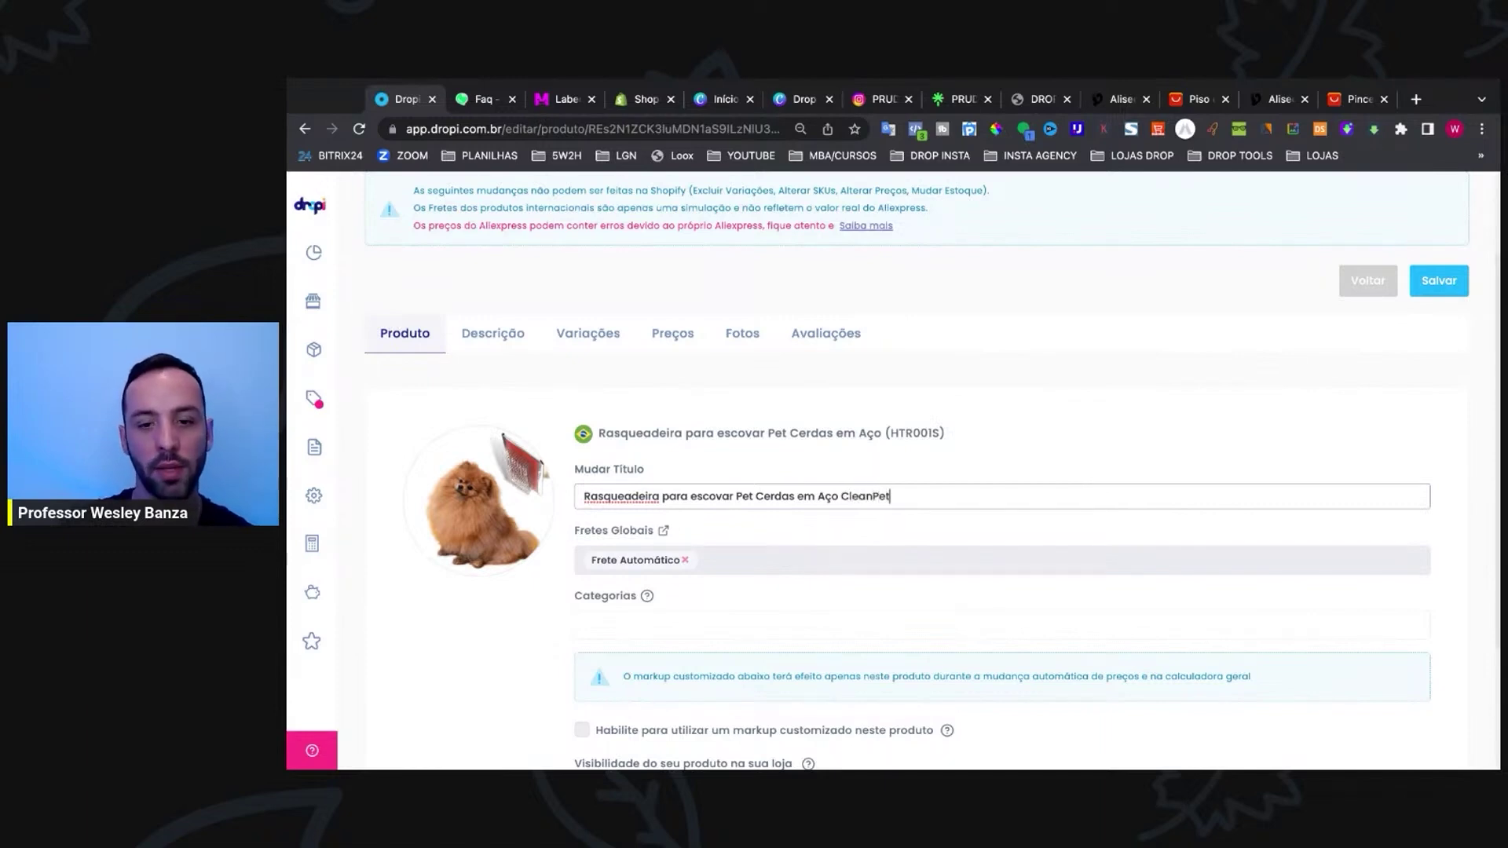
# Step: Assign the imported product to the Cachorro category and close the category list
pyautogui.click(702, 625)
pyautogui.scroll(-1, 678, 662)
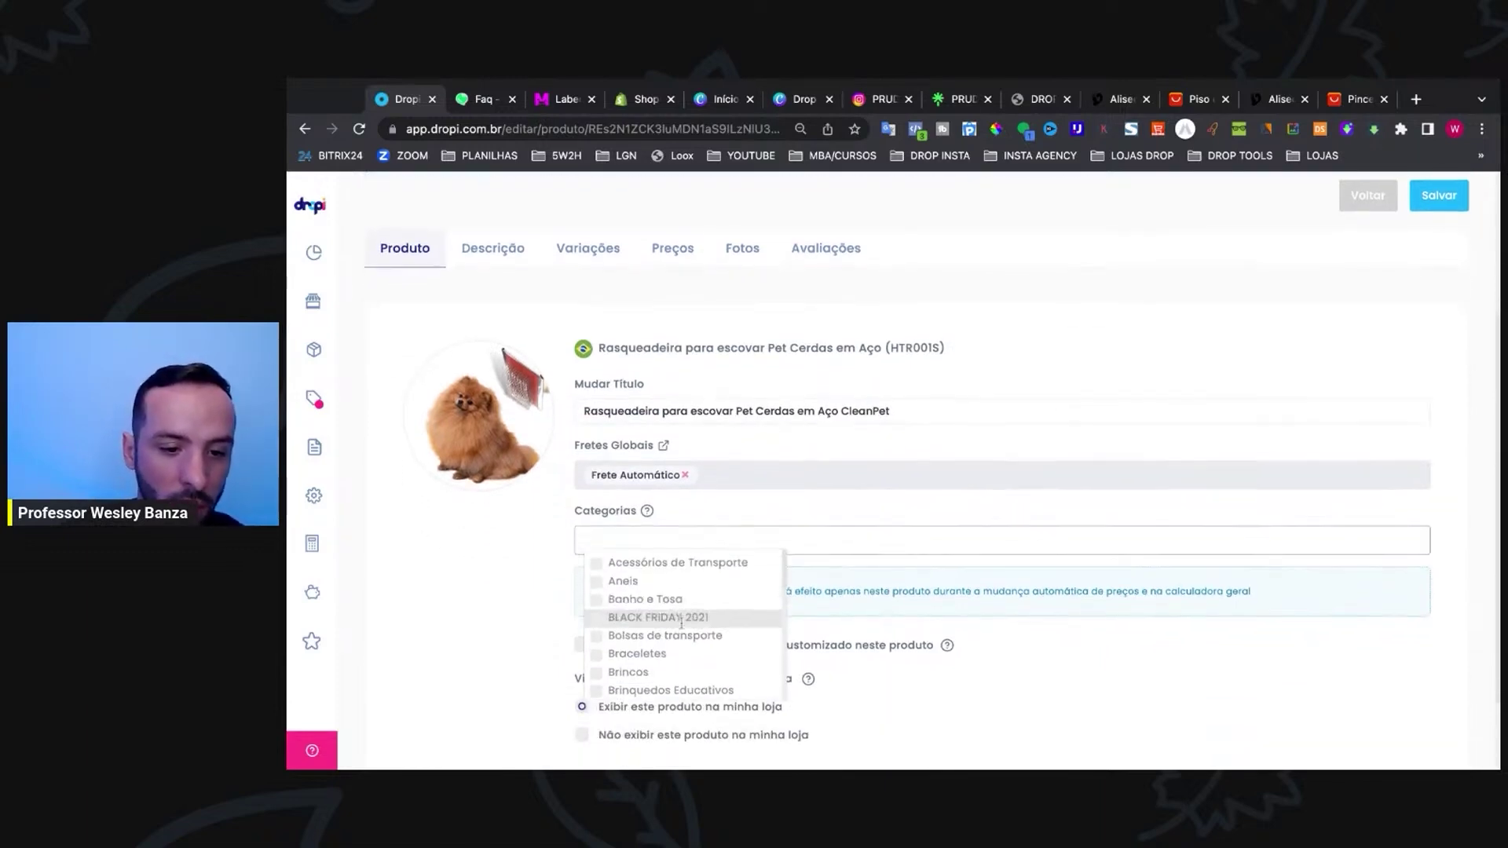
pyautogui.scroll(-1, 678, 659)
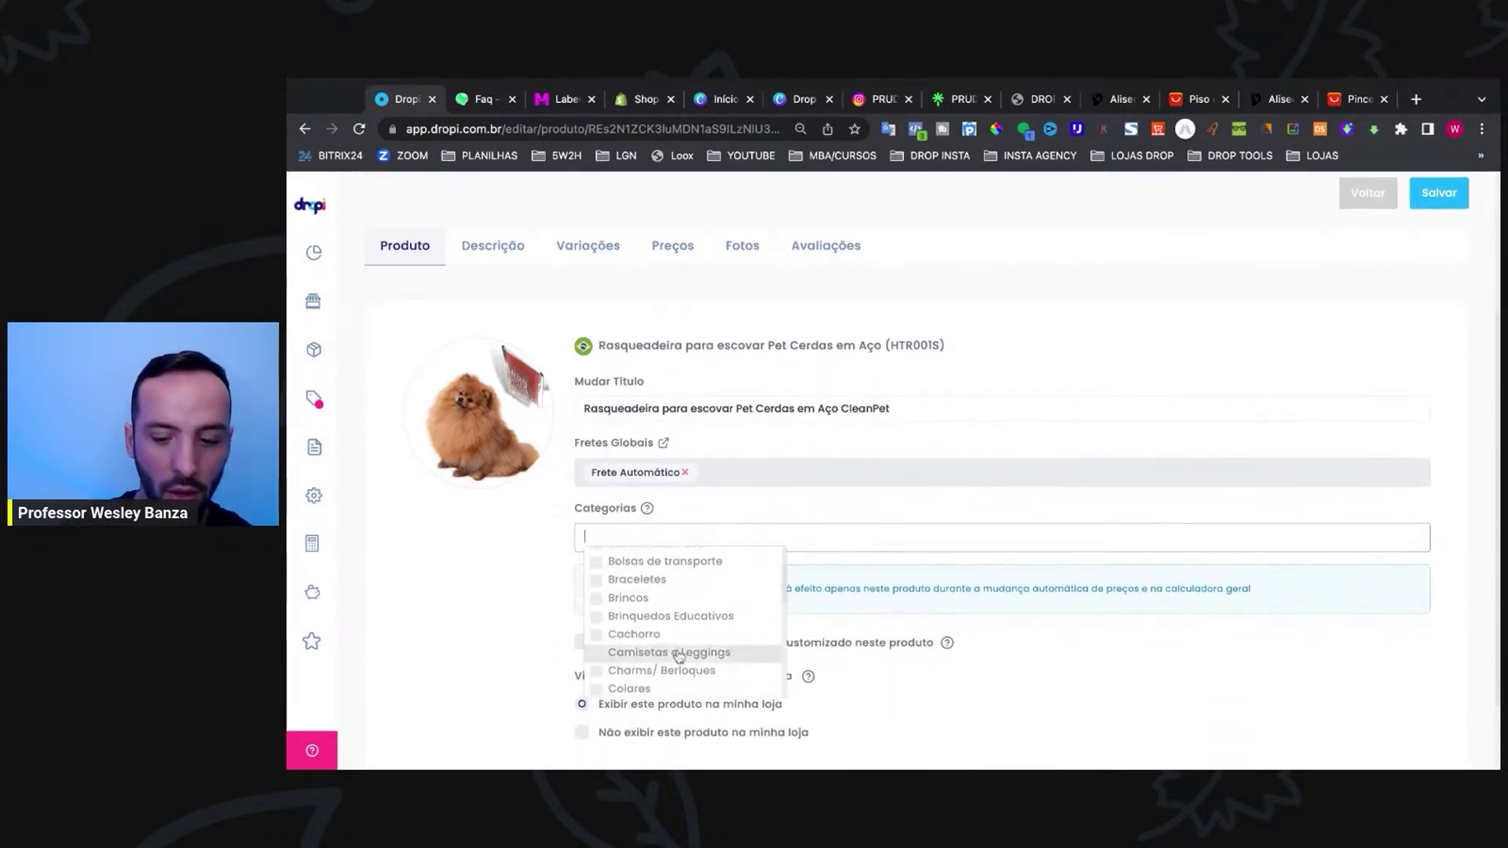
pyautogui.click(640, 634)
pyautogui.click(647, 636)
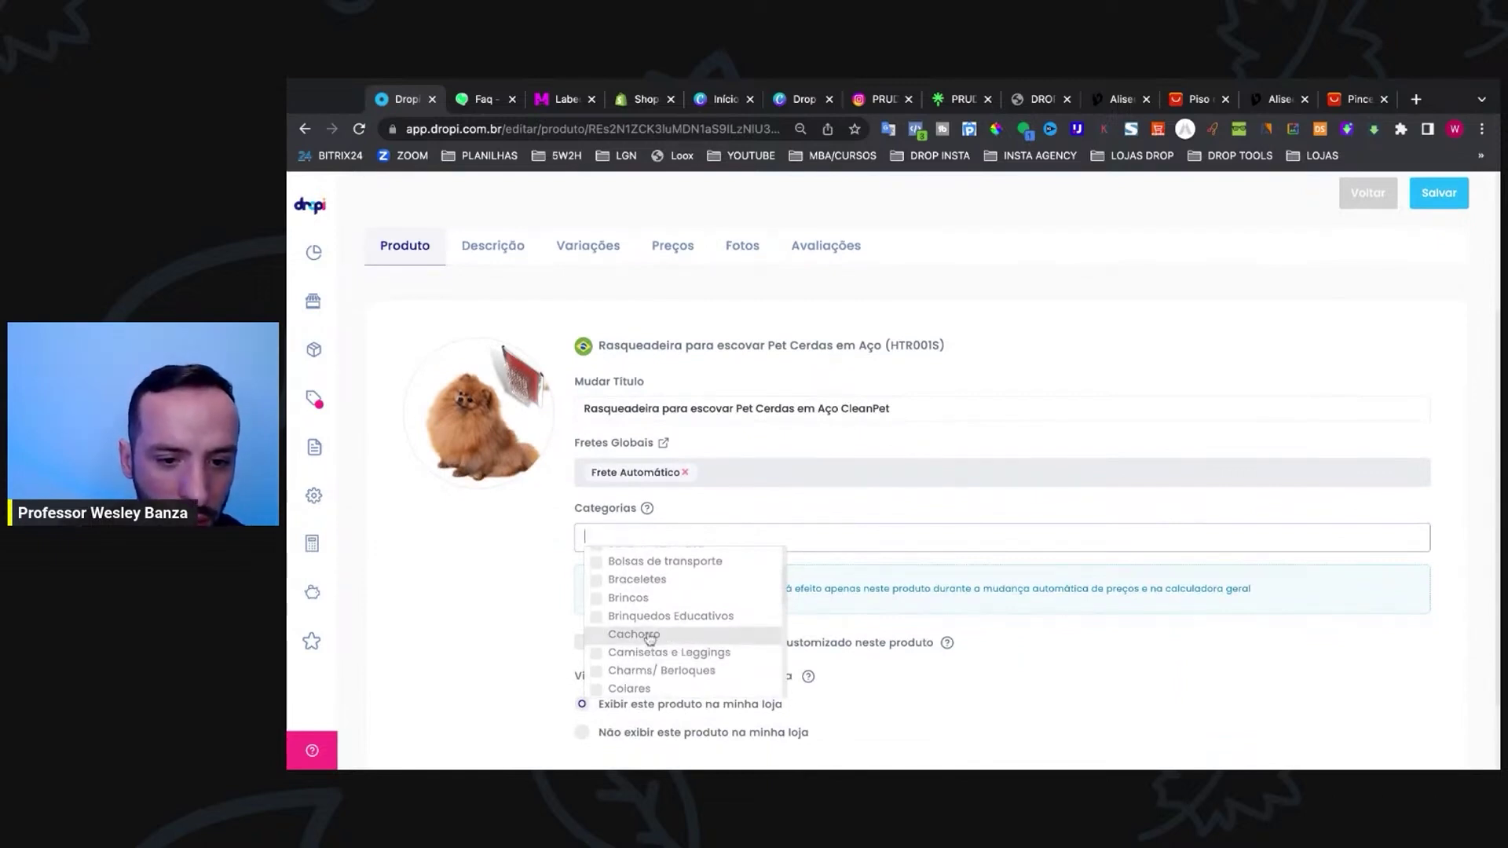
pyautogui.click(650, 636)
pyautogui.scroll(-1, 683, 632)
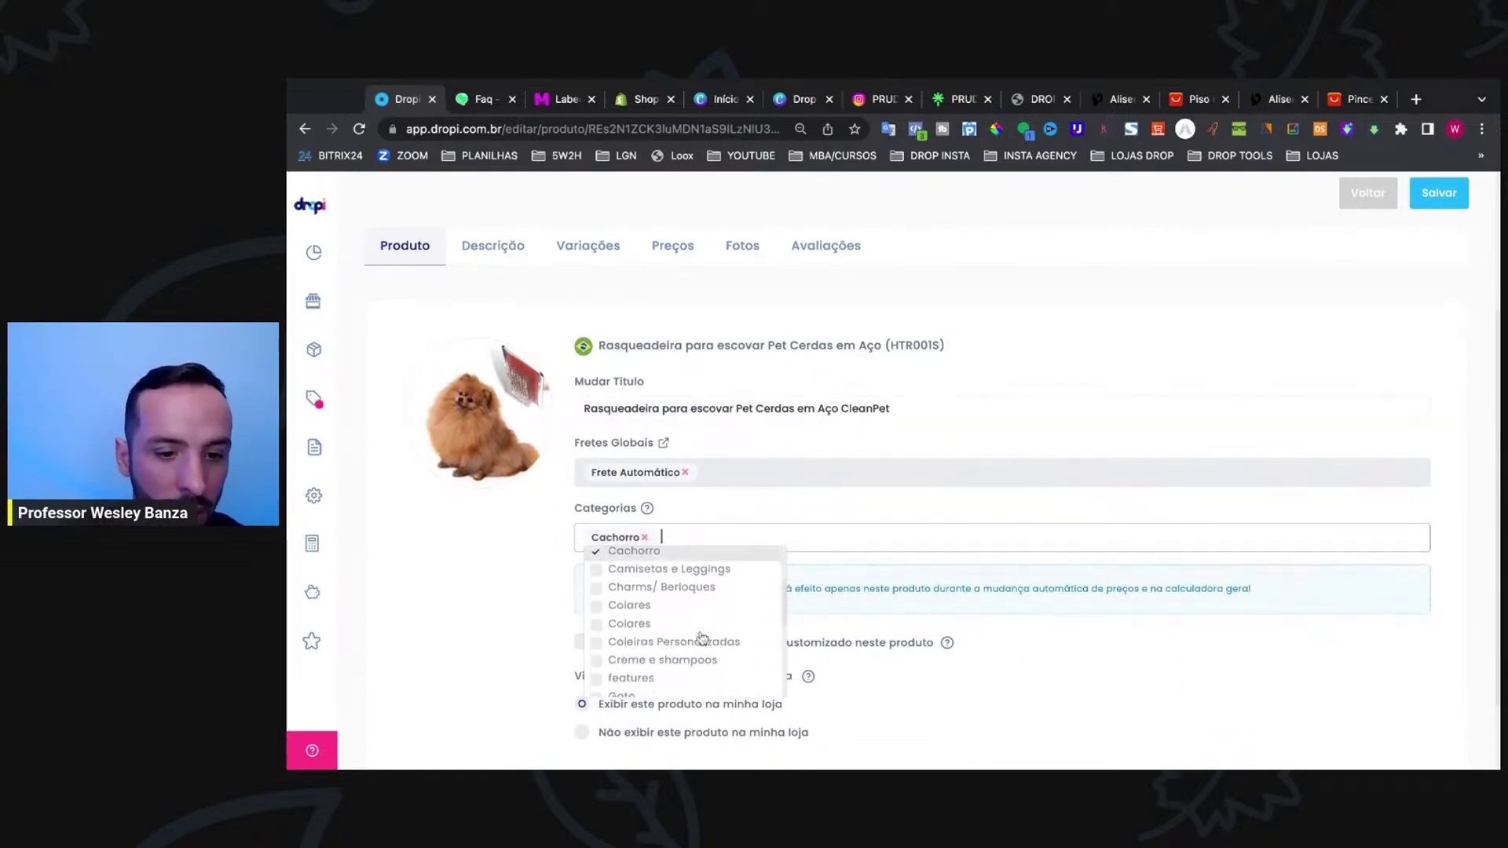
pyautogui.write('esc')
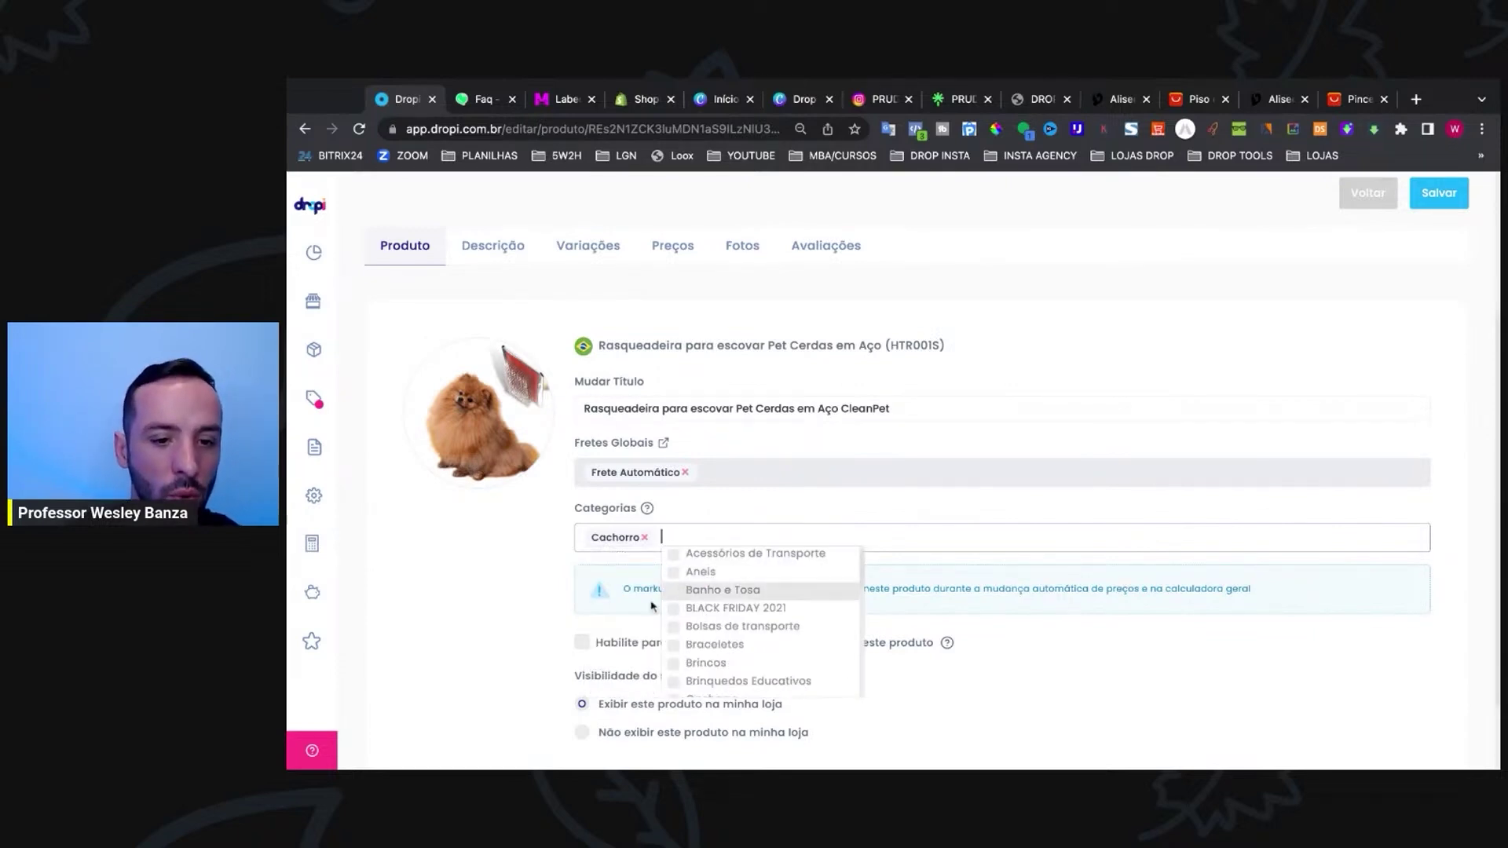
pyautogui.click(504, 603)
pyautogui.scroll(-2, 622, 661)
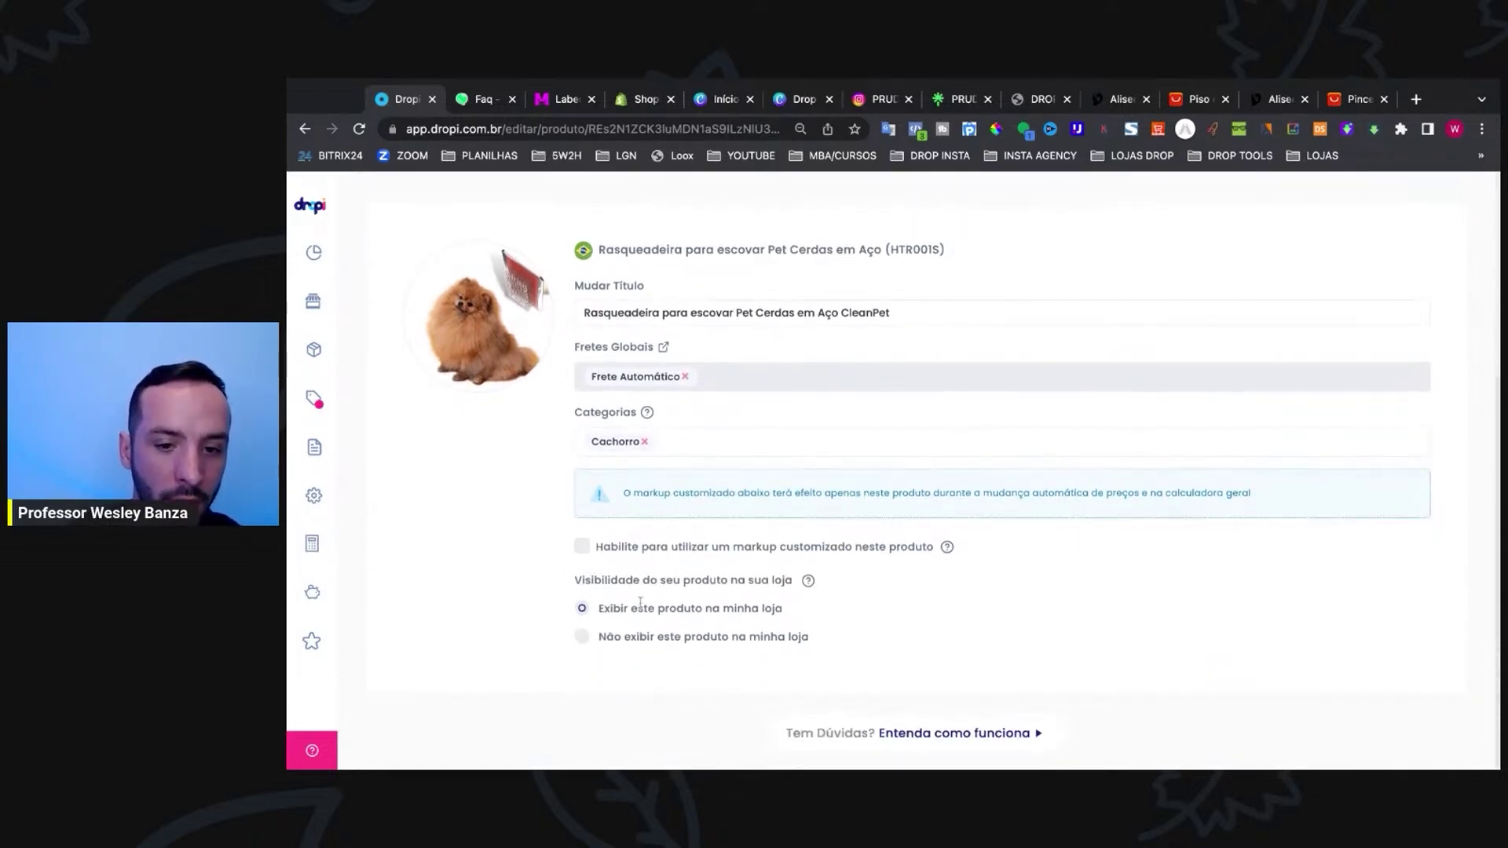
# Step: Review the imported brush's product description and check its variations
pyautogui.scroll(5, 640, 602)
pyautogui.click(495, 356)
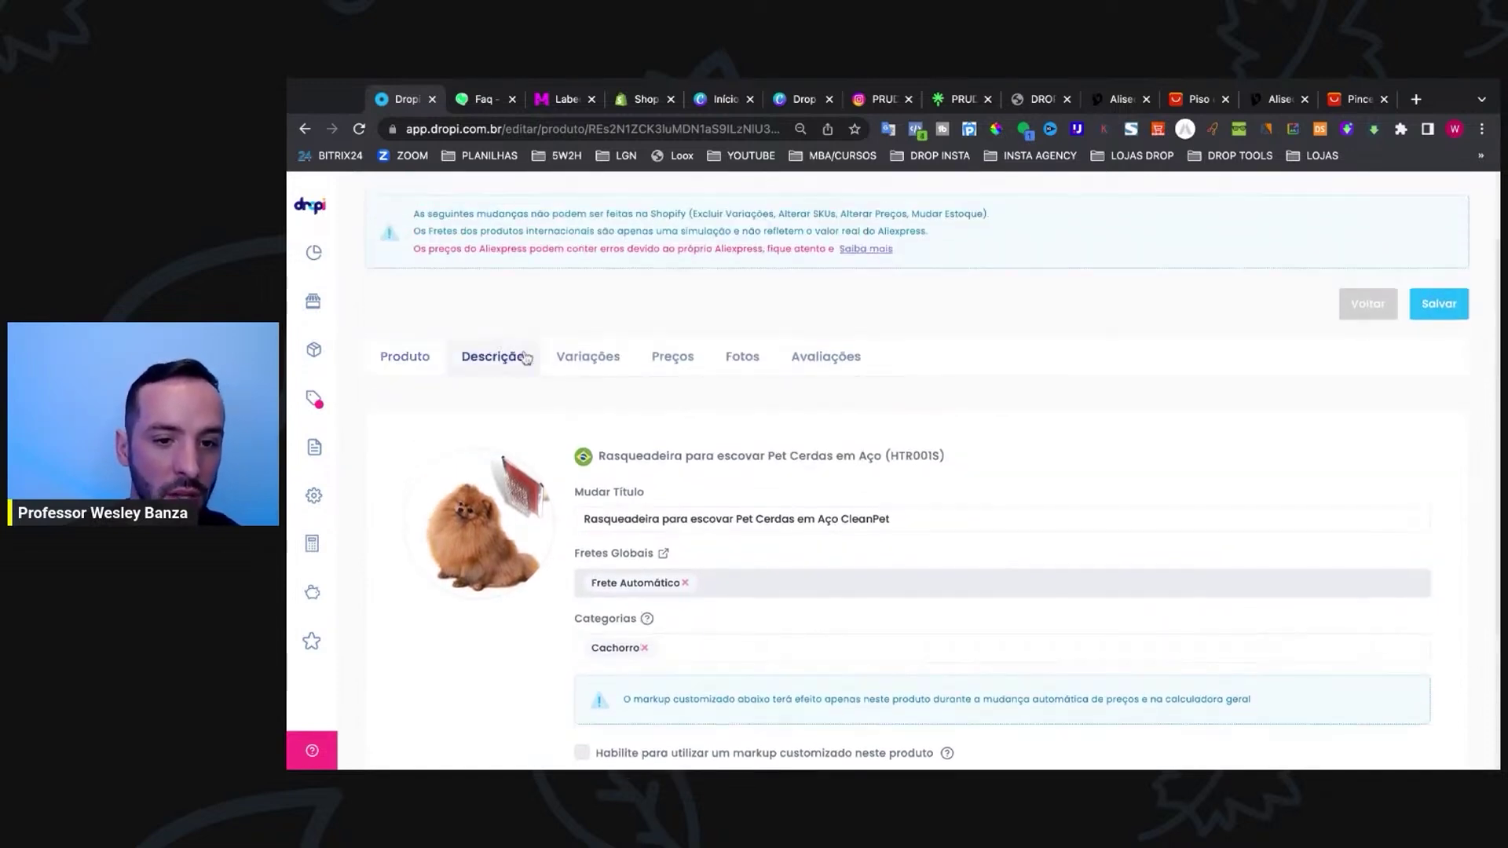
pyautogui.scroll(-3, 777, 595)
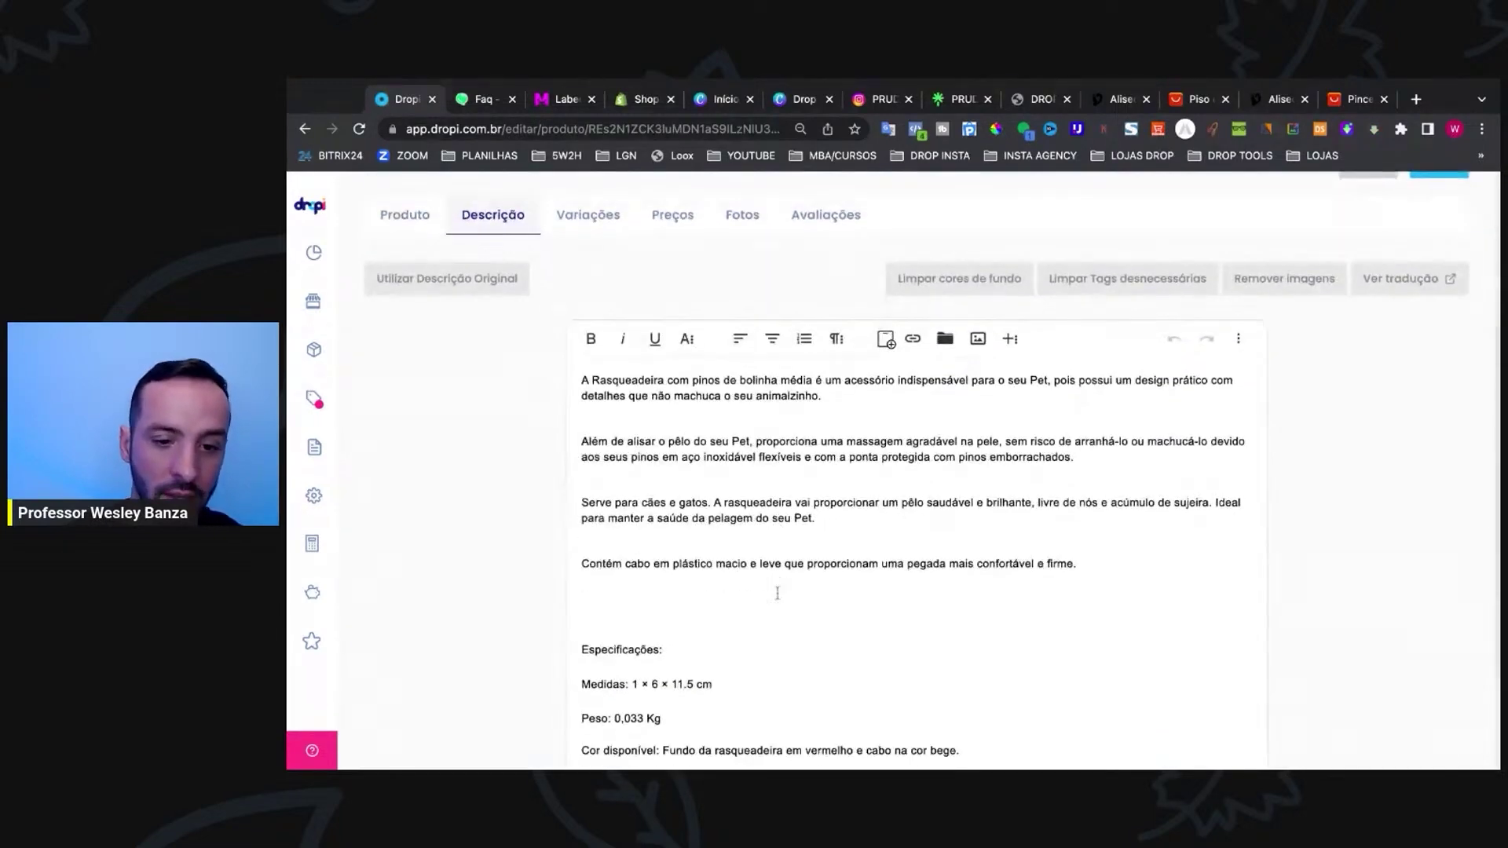
pyautogui.click(584, 231)
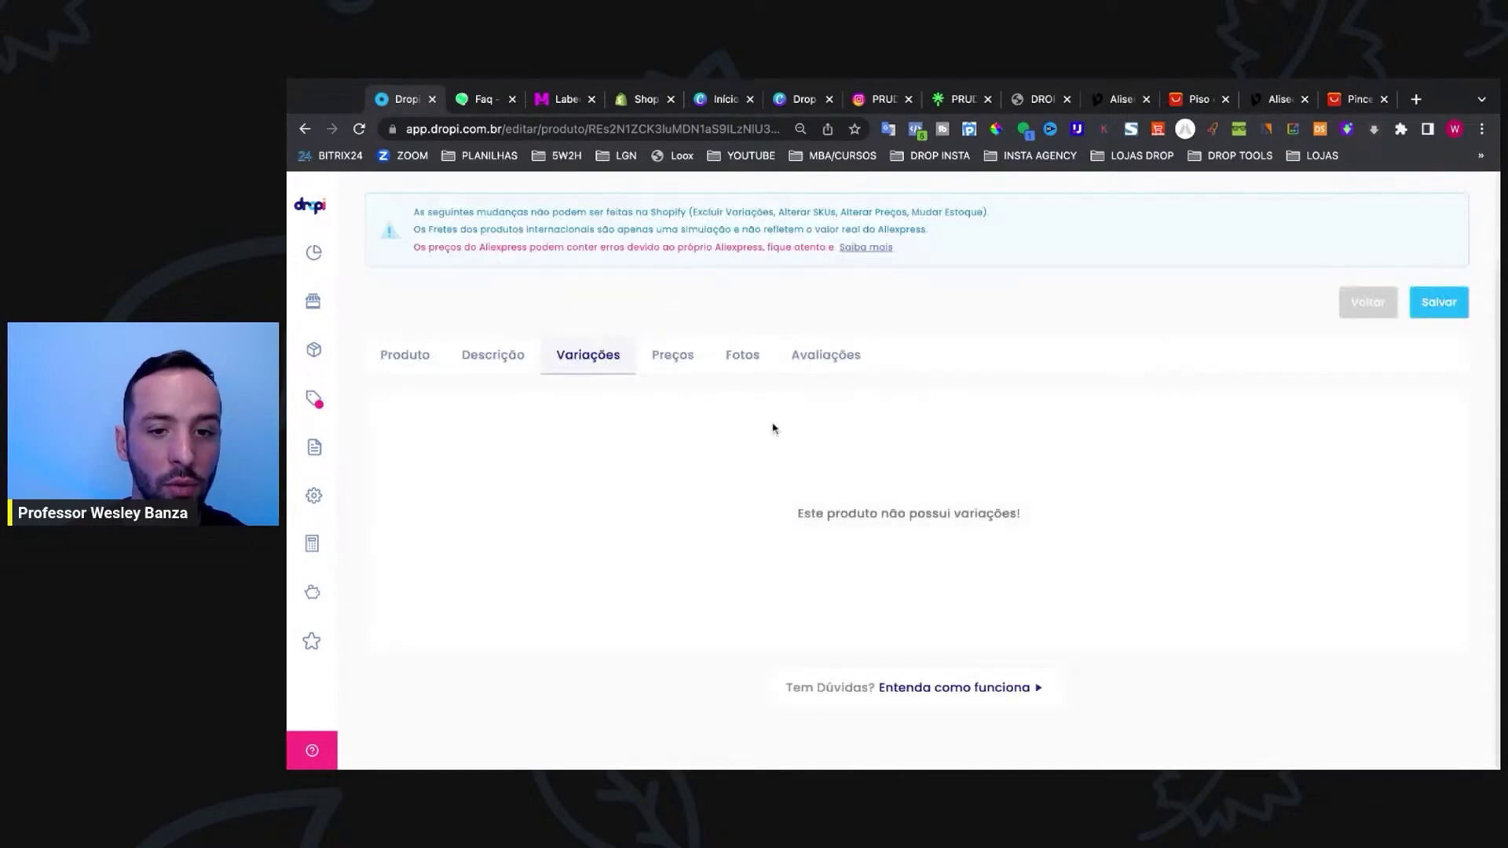
# Step: Set the brush's price to R$ 69,90 and its promotional price to R$ 29,90
pyautogui.click(682, 355)
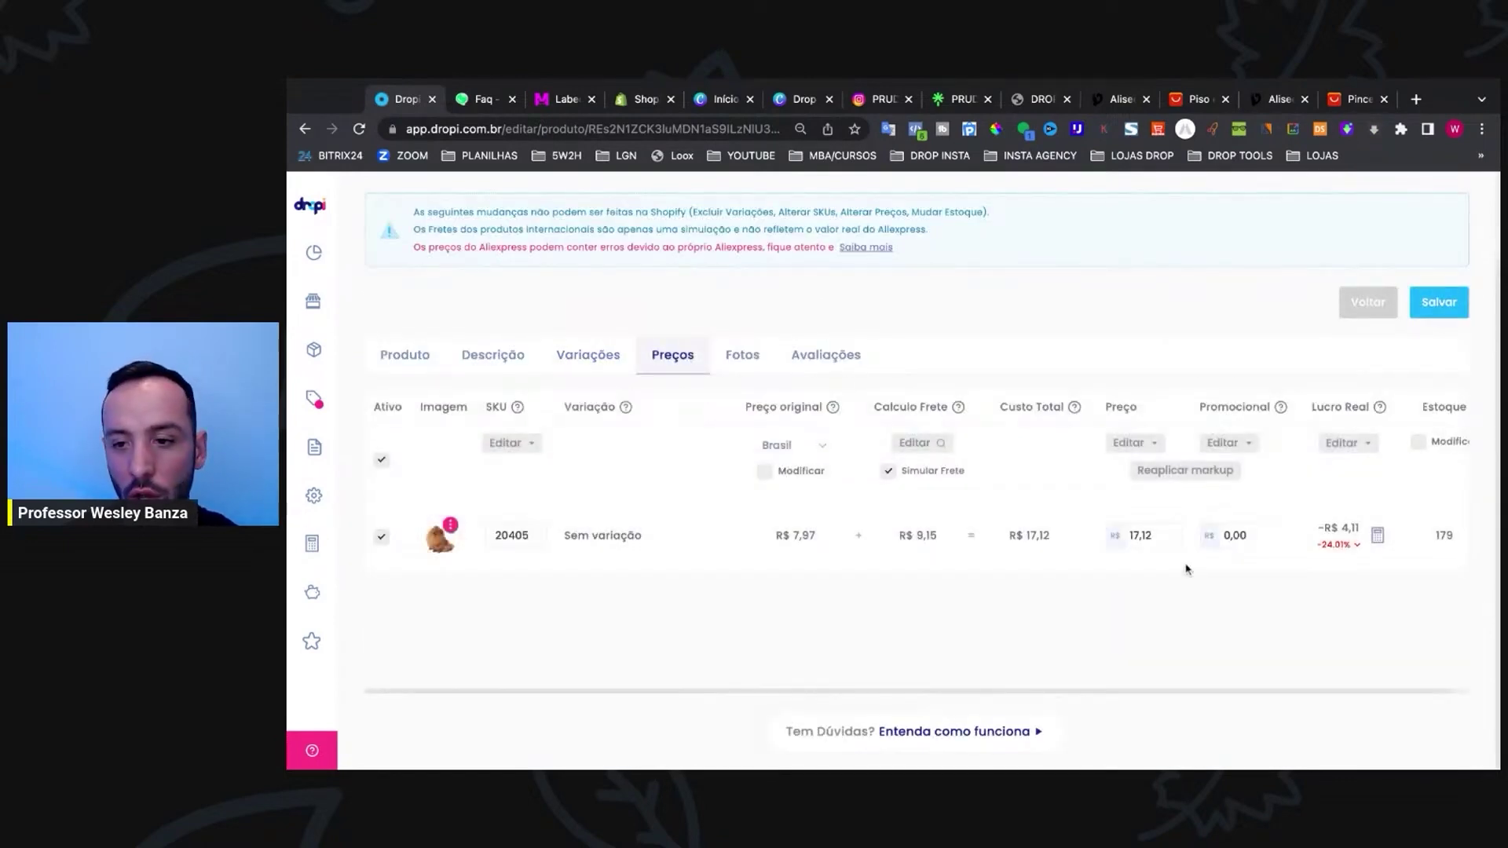
pyautogui.click(1169, 544)
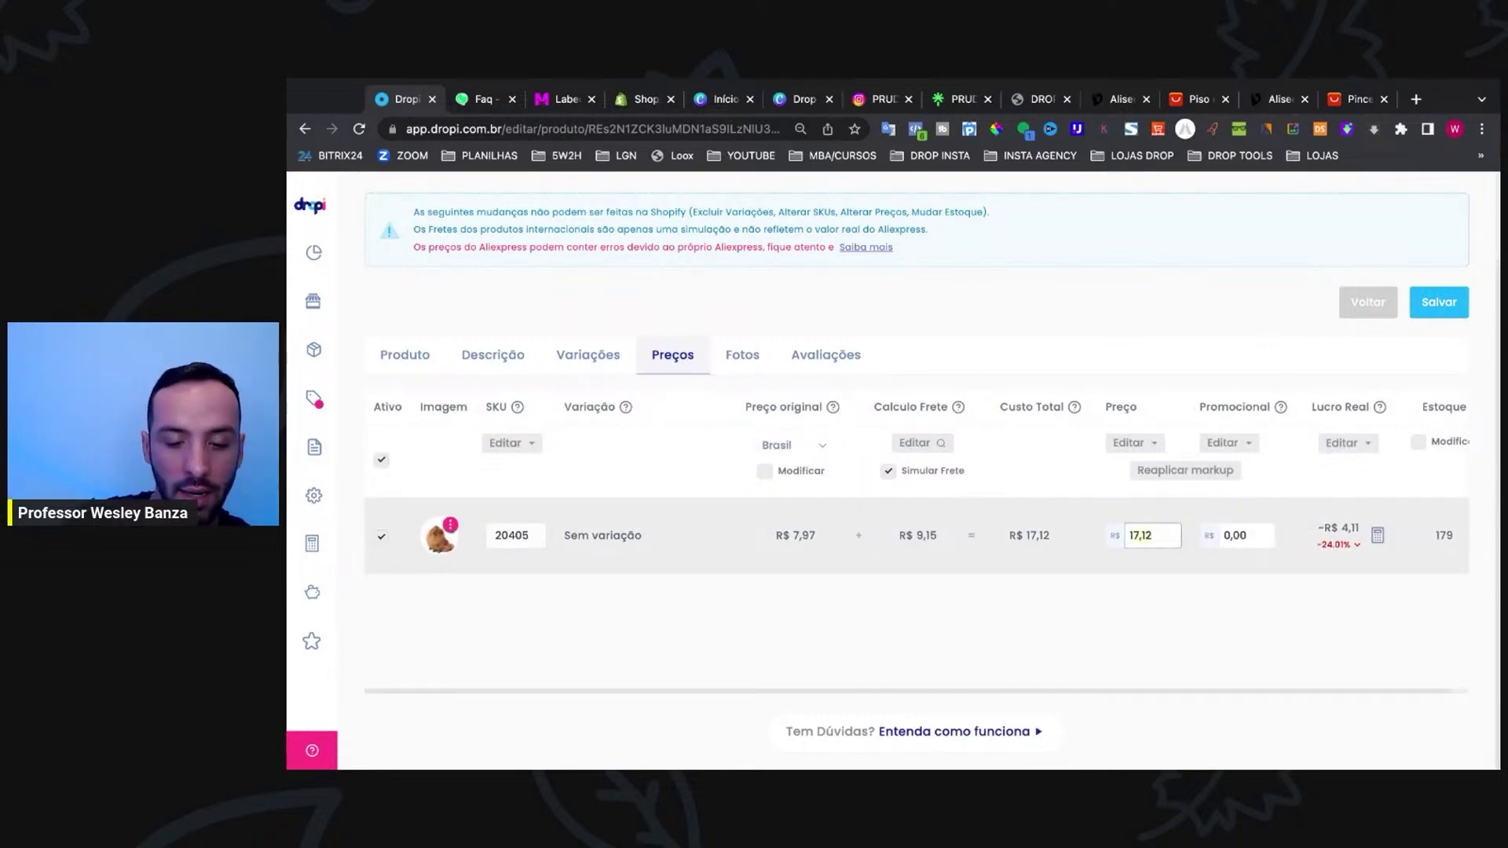
pyautogui.press('BackSpace')
pyautogui.press('BackSpace')
pyautogui.press('BackSpace')
pyautogui.press('BackSpace')
pyautogui.press('BackSpace')
pyautogui.write('69,90')
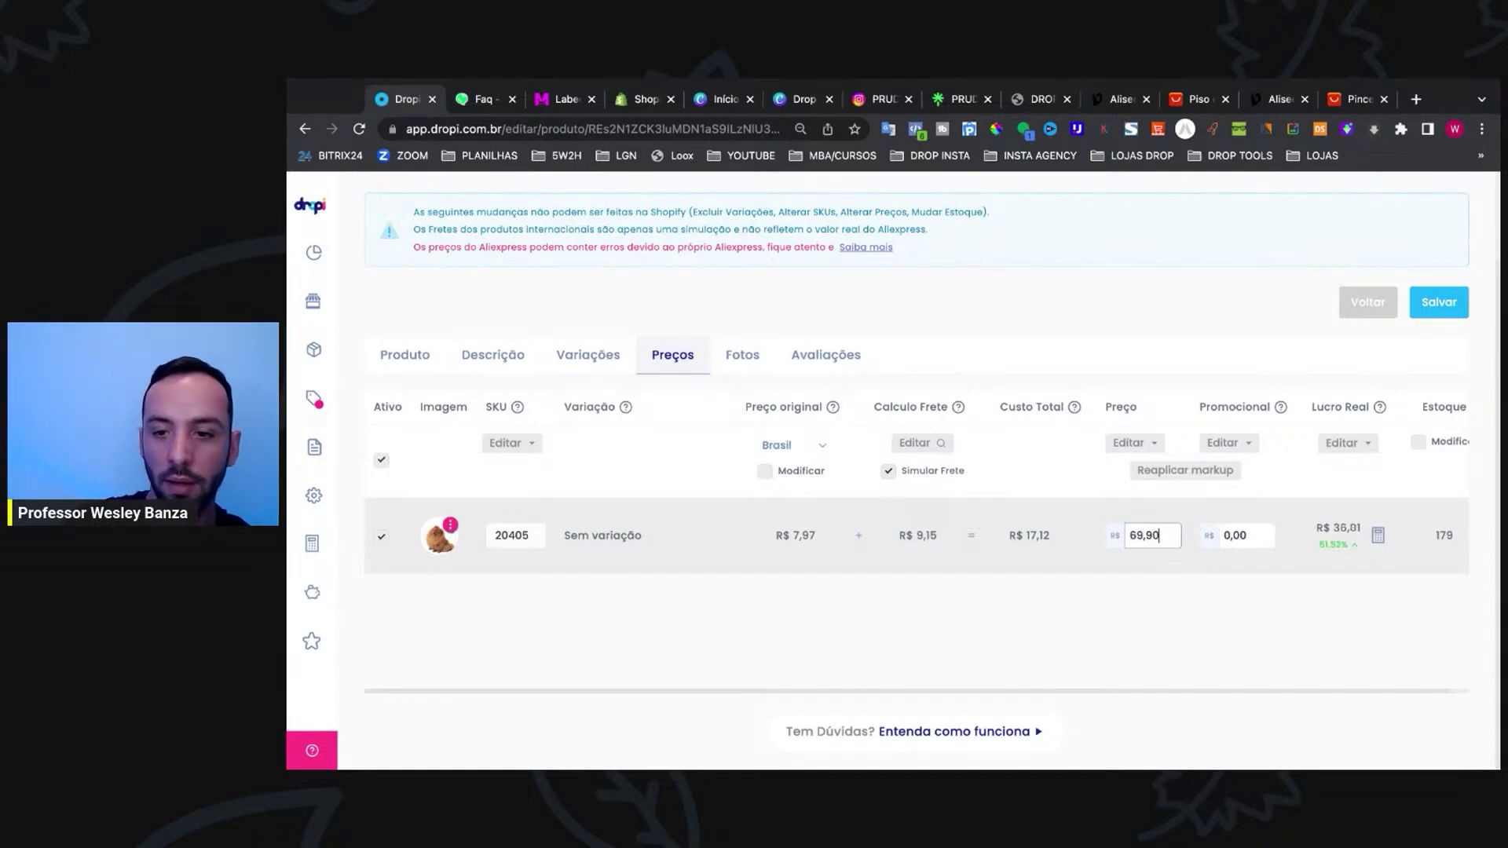
pyautogui.press('Tab')
pyautogui.write('29,90')
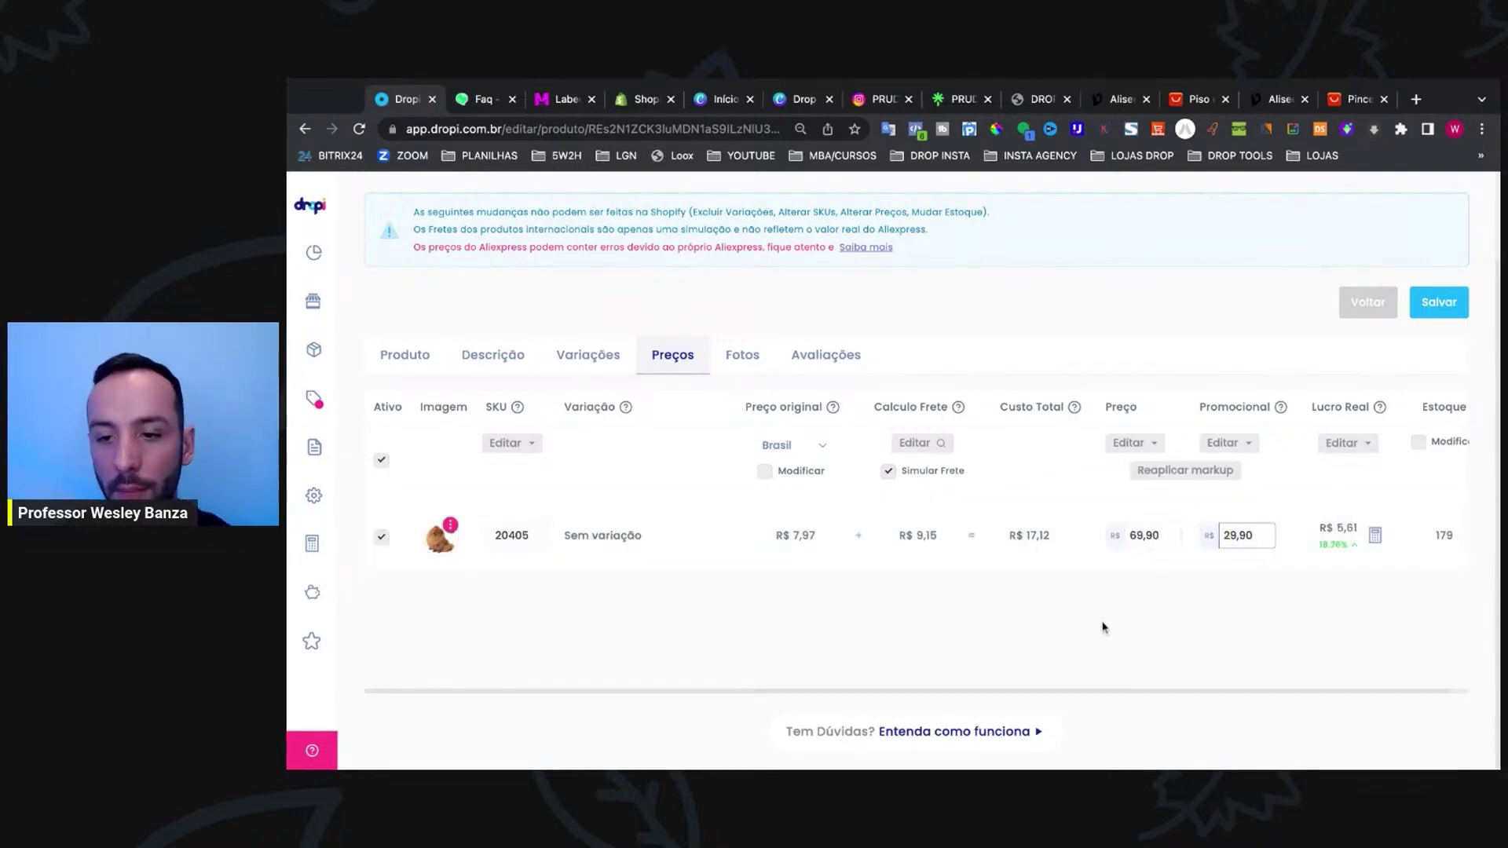
# Step: Check the product's store photos and open the search for reviews from another product
pyautogui.click(756, 366)
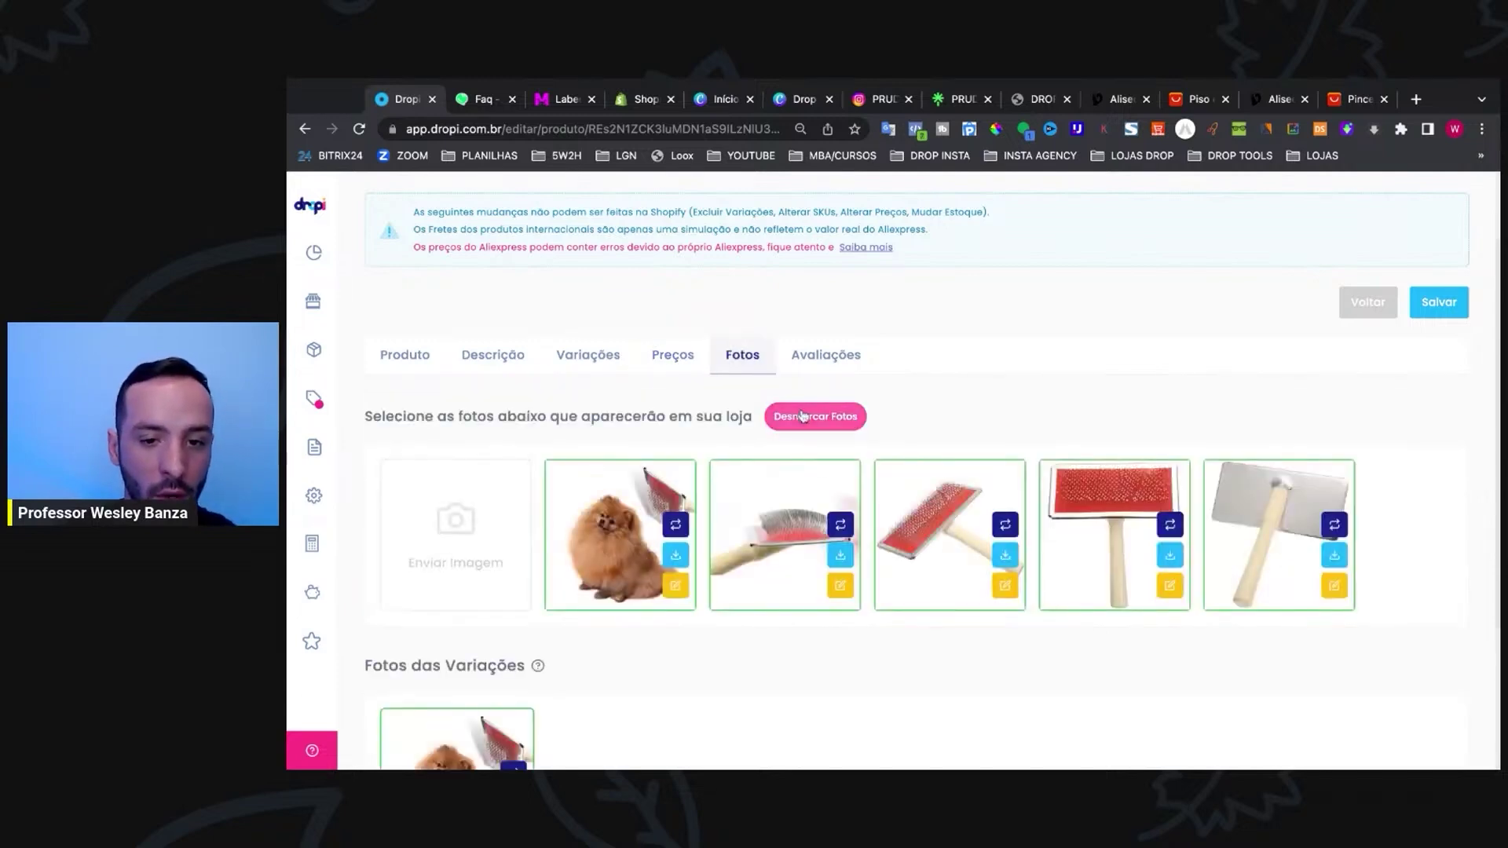
pyautogui.scroll(-2, 803, 417)
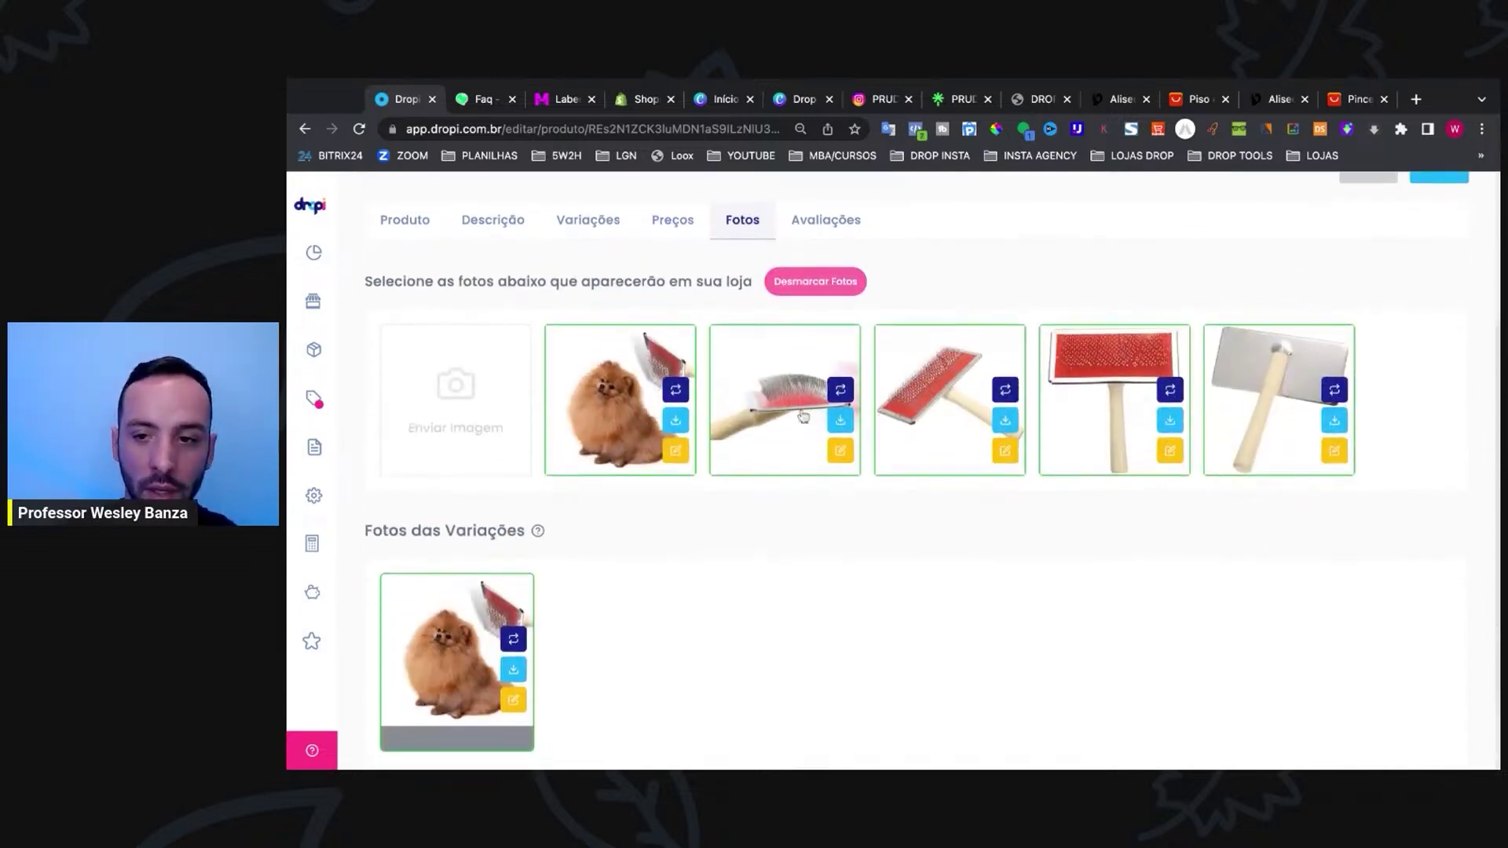
pyautogui.click(809, 219)
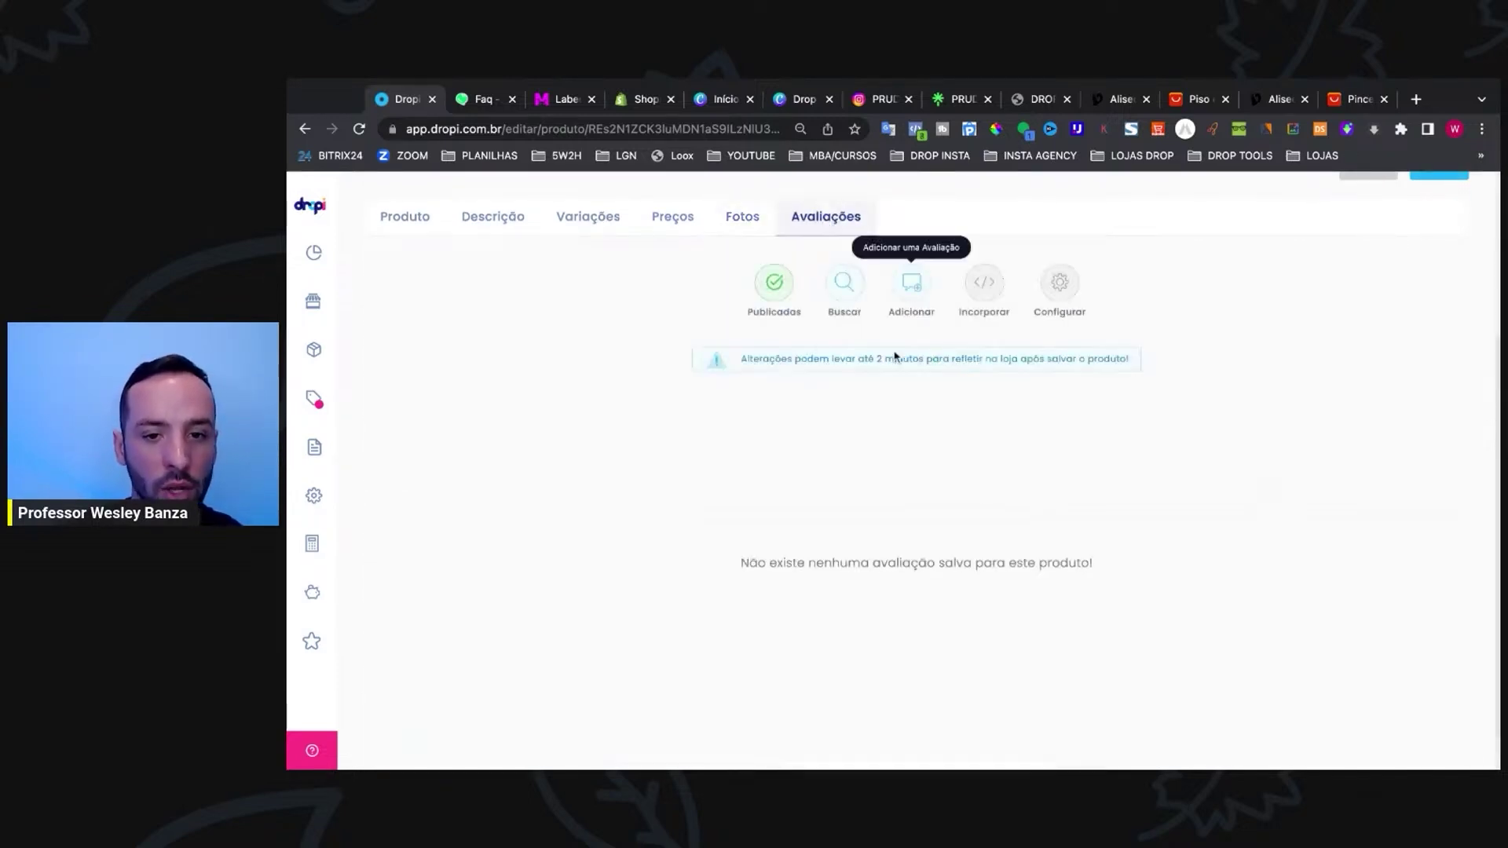
pyautogui.click(846, 289)
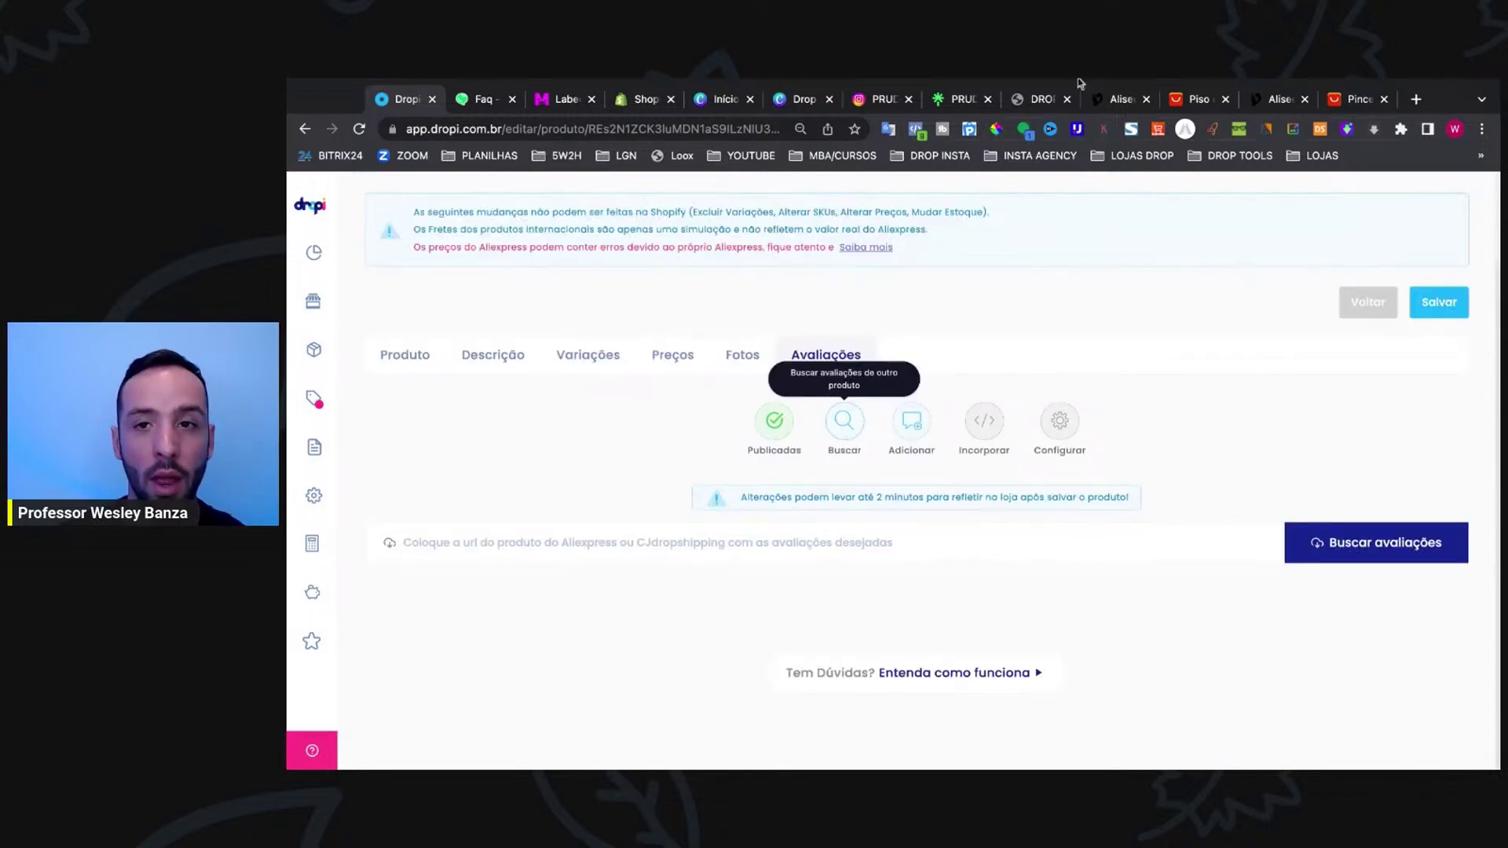
# Step: Switch to the AliExpress wool brush listing and examine its rating, orders, description images and reviews
pyautogui.click(1198, 99)
pyautogui.click(1343, 102)
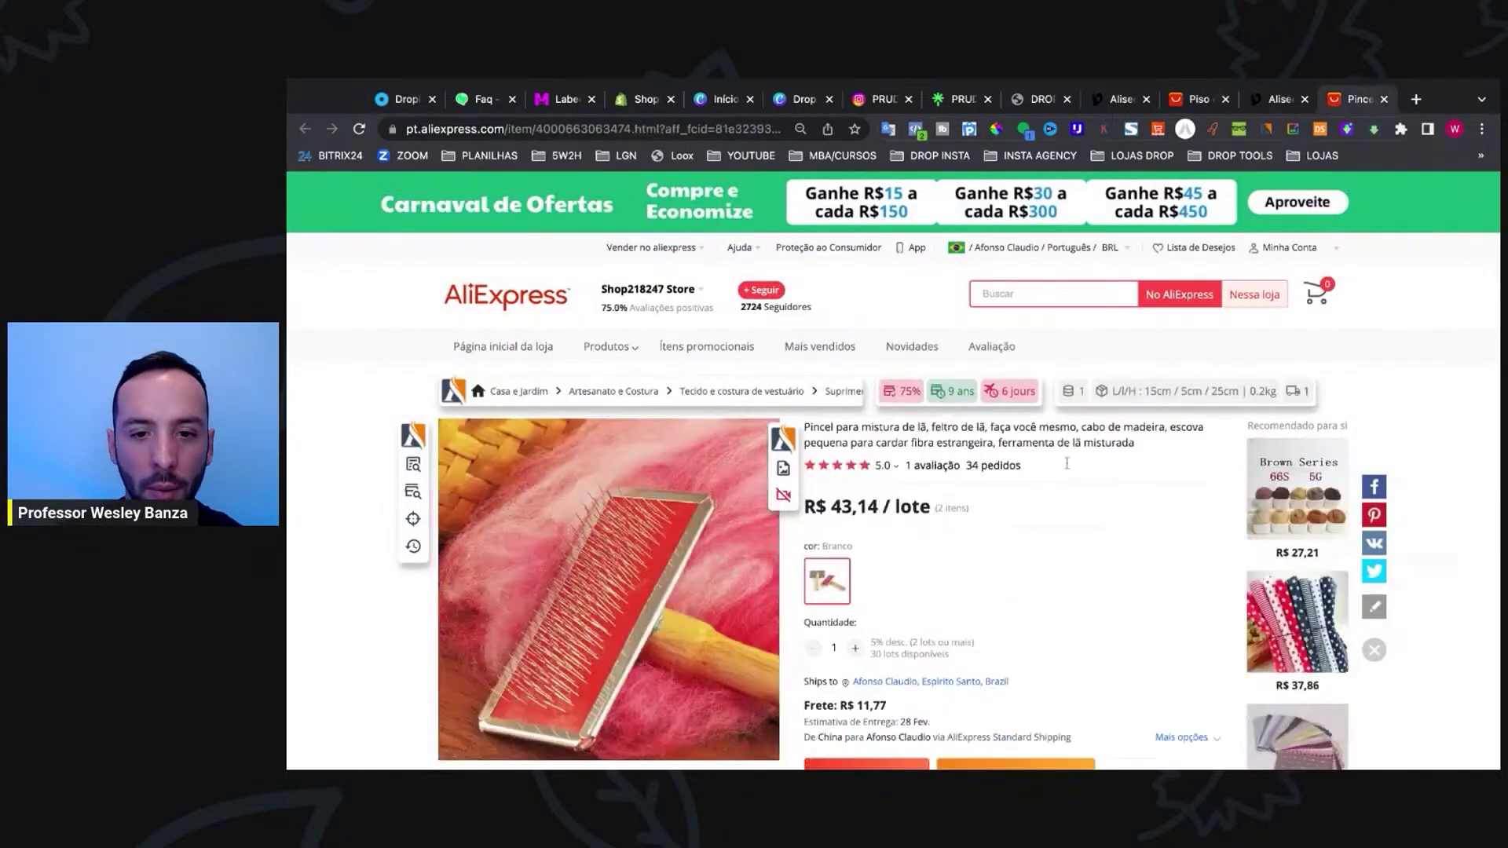
pyautogui.moveTo(864, 471)
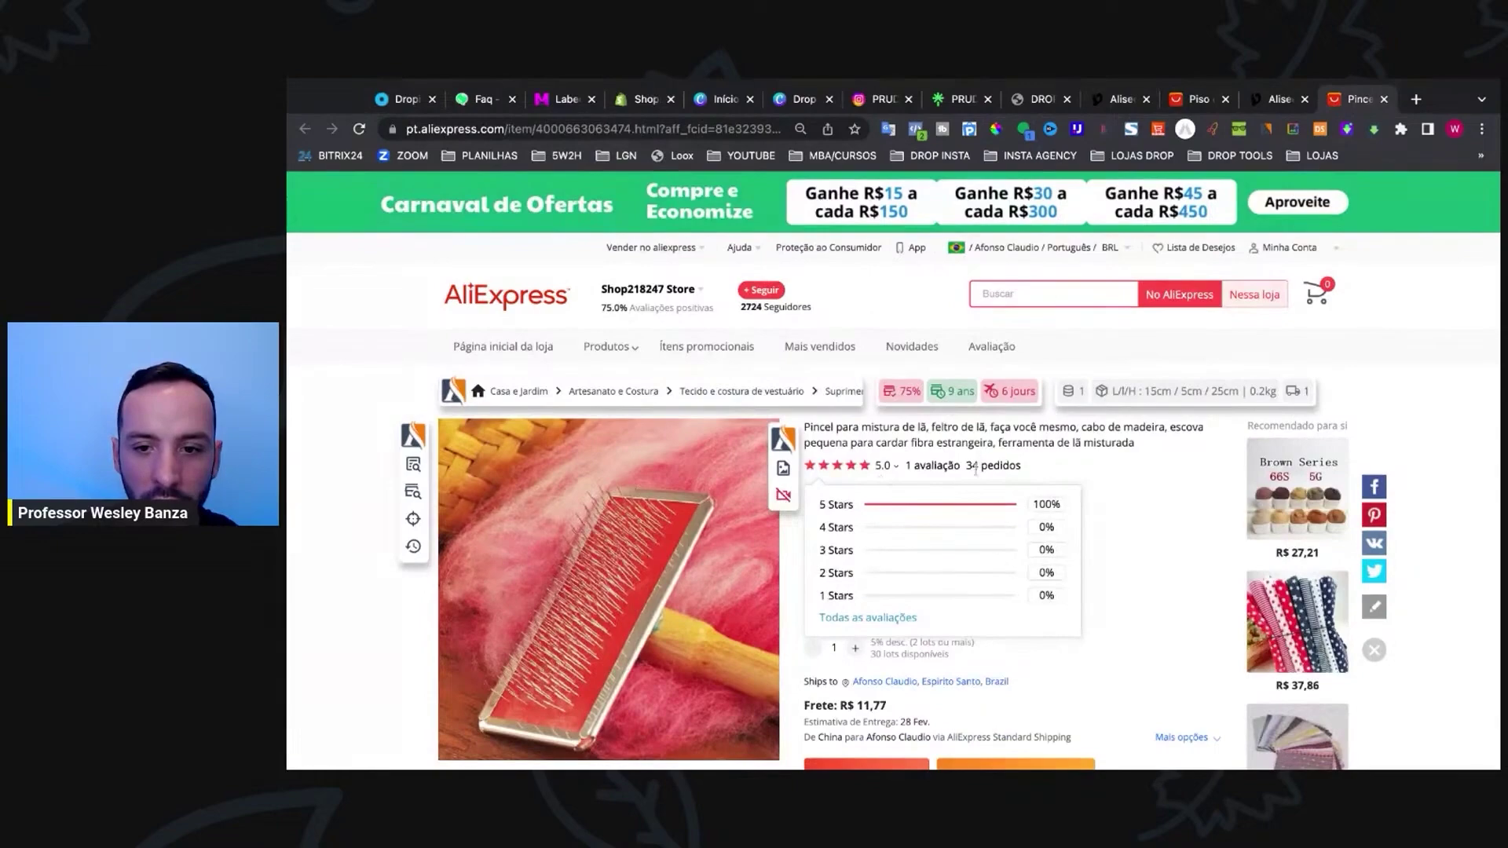
pyautogui.scroll(-6, 1067, 489)
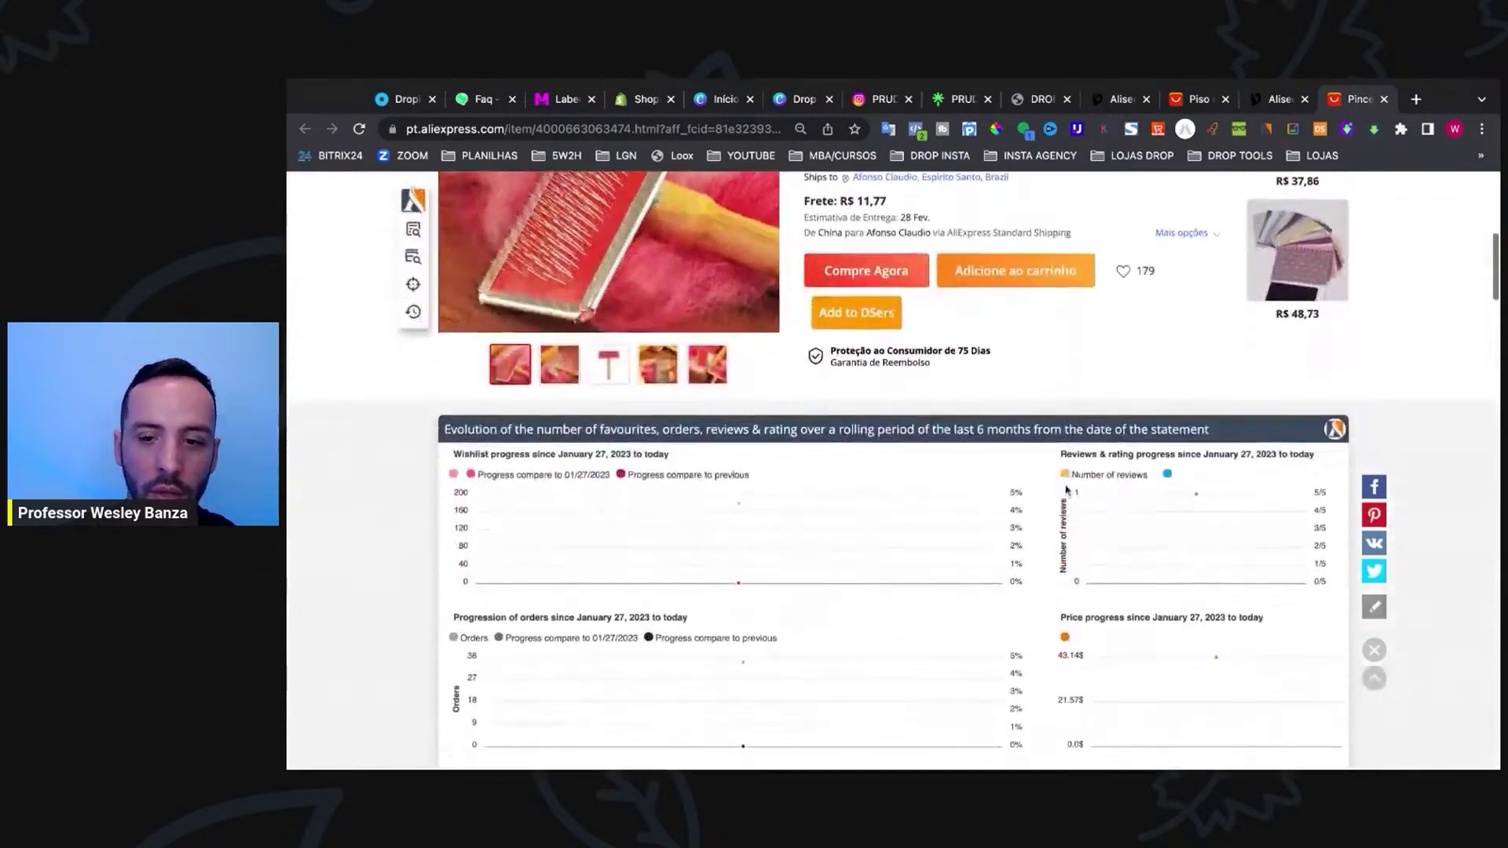
pyautogui.scroll(-15, 1066, 489)
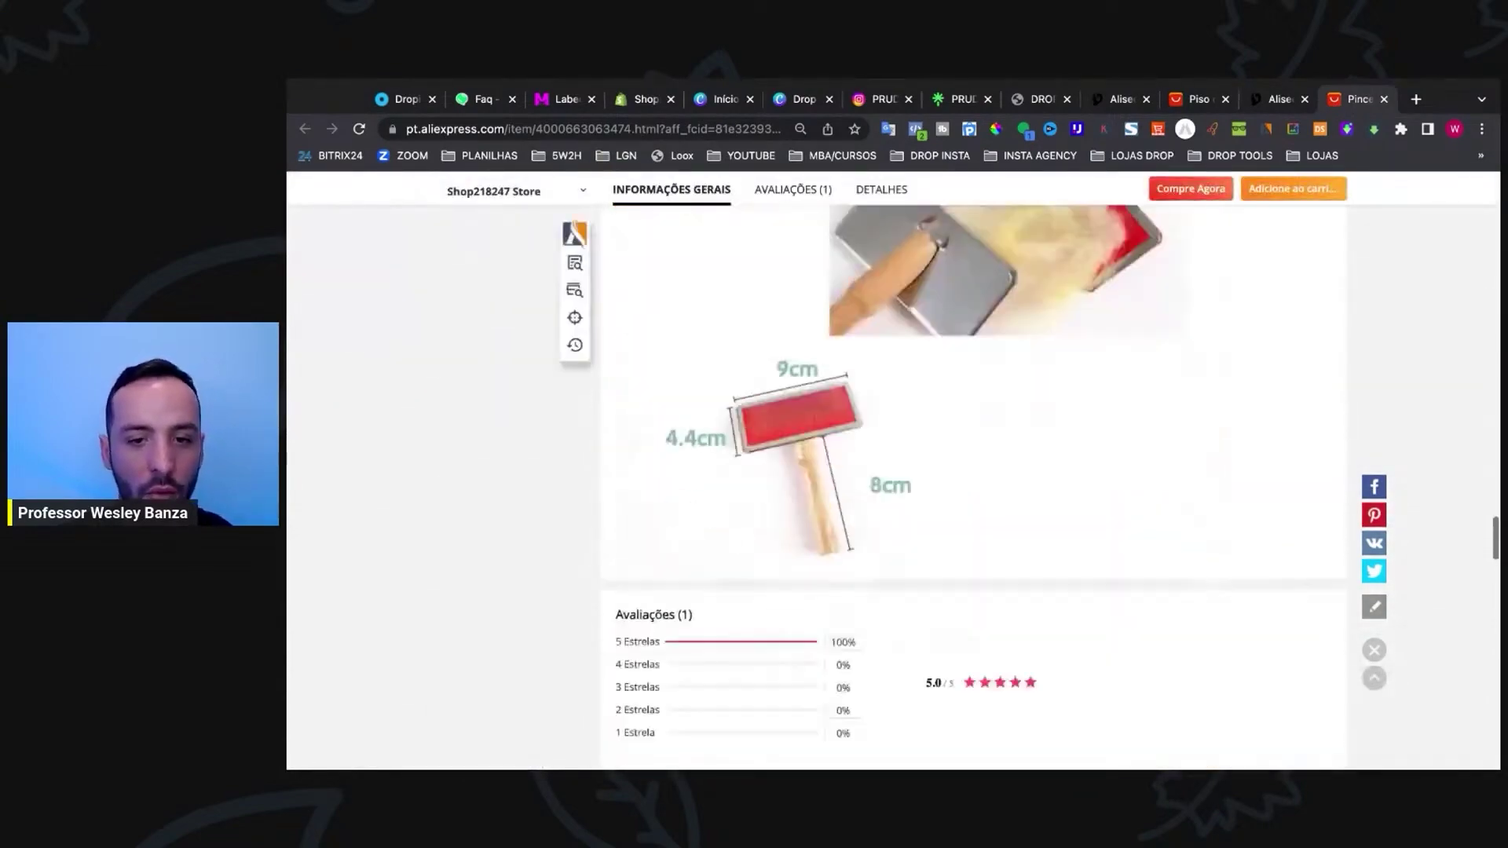
pyautogui.scroll(-10, 972, 486)
pyautogui.scroll(5, 973, 487)
pyautogui.scroll(-3, 972, 487)
pyautogui.scroll(-1, 972, 487)
pyautogui.scroll(-4, 1057, 510)
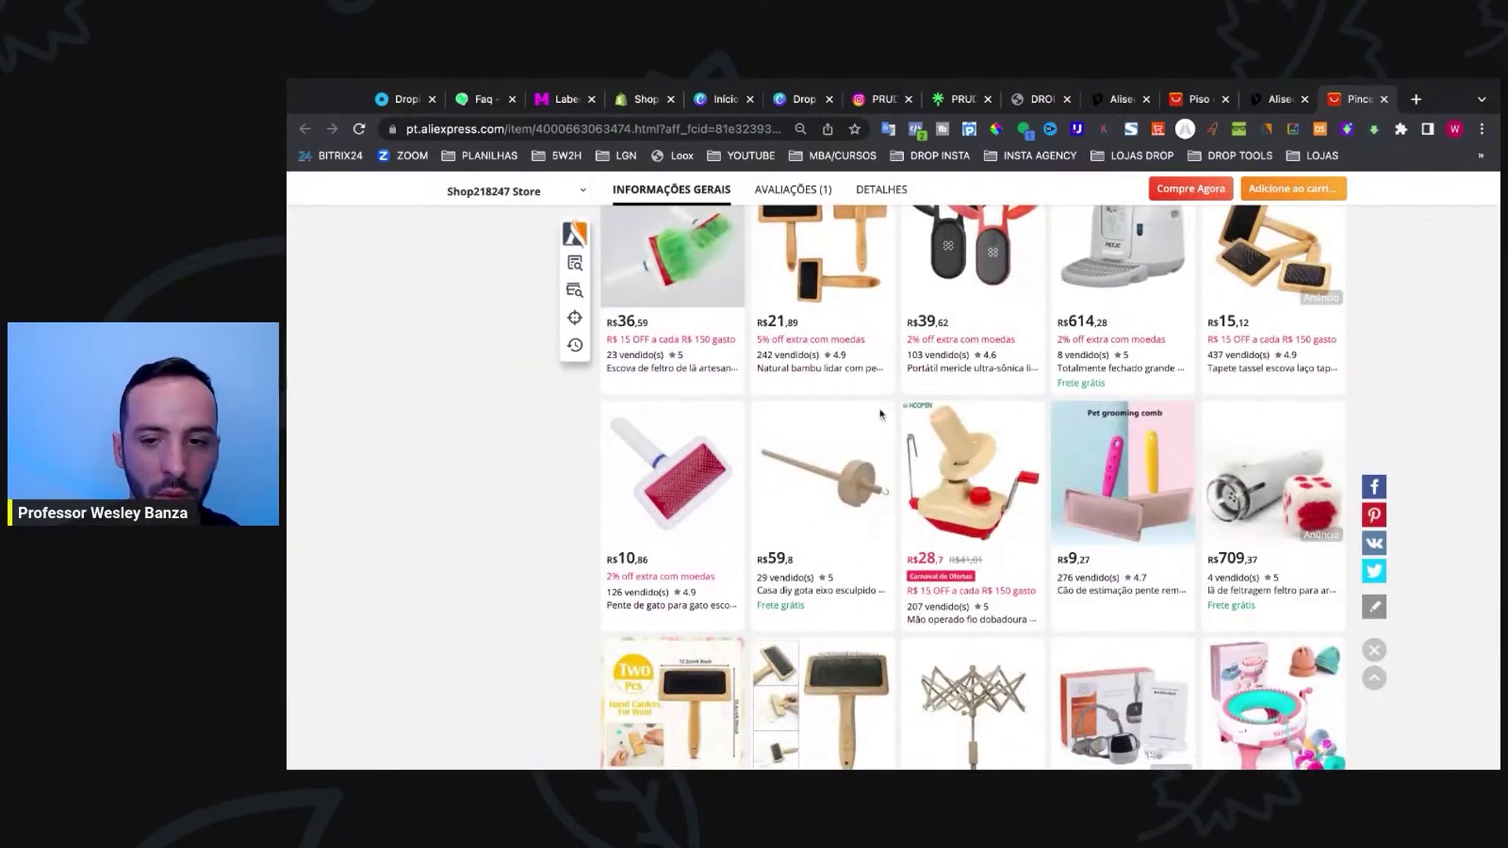
pyautogui.scroll(15, 861, 418)
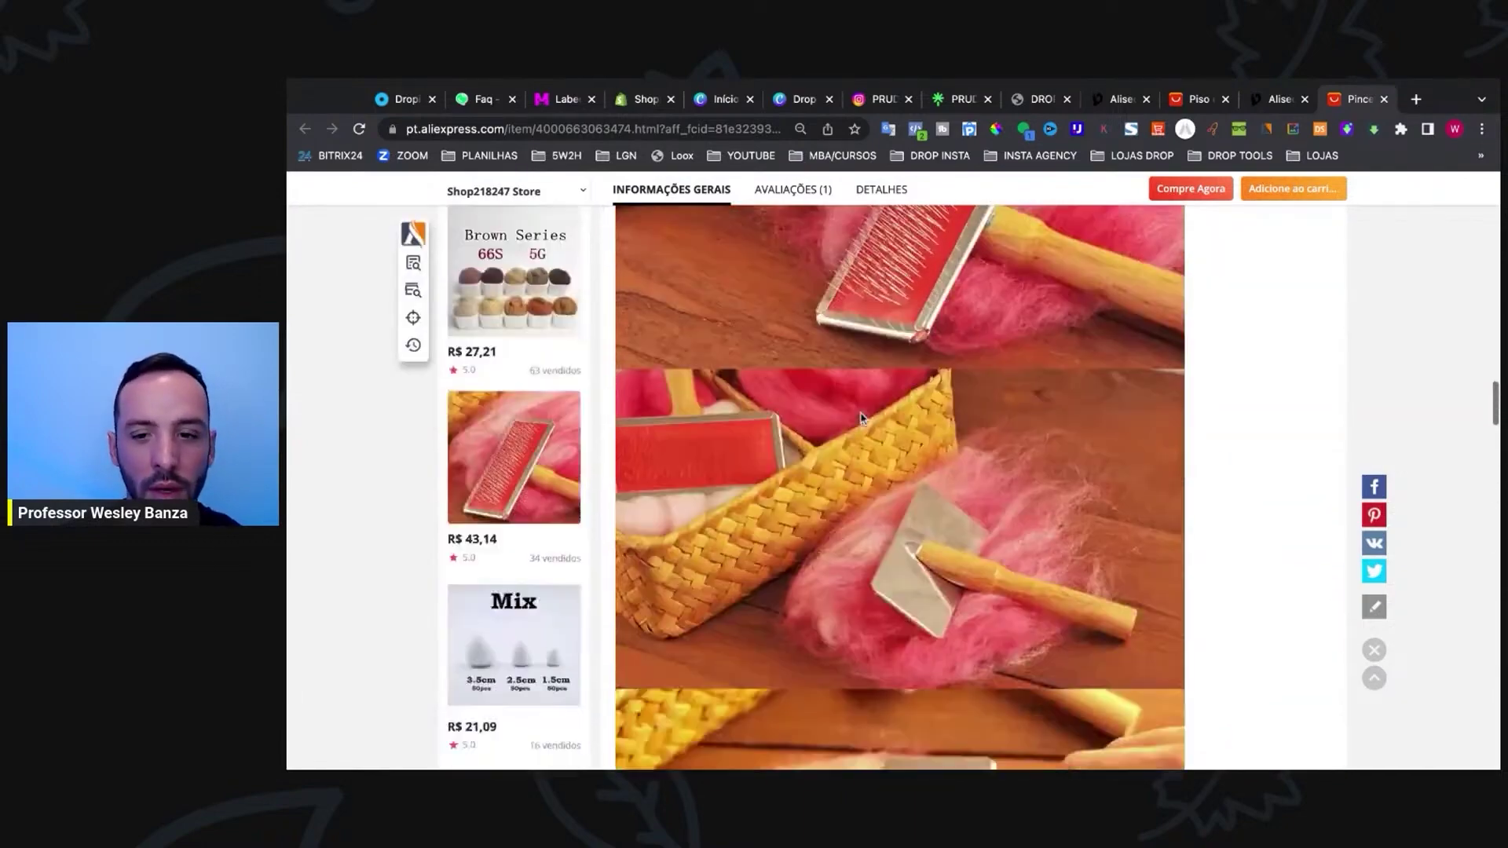
pyautogui.scroll(20, 861, 418)
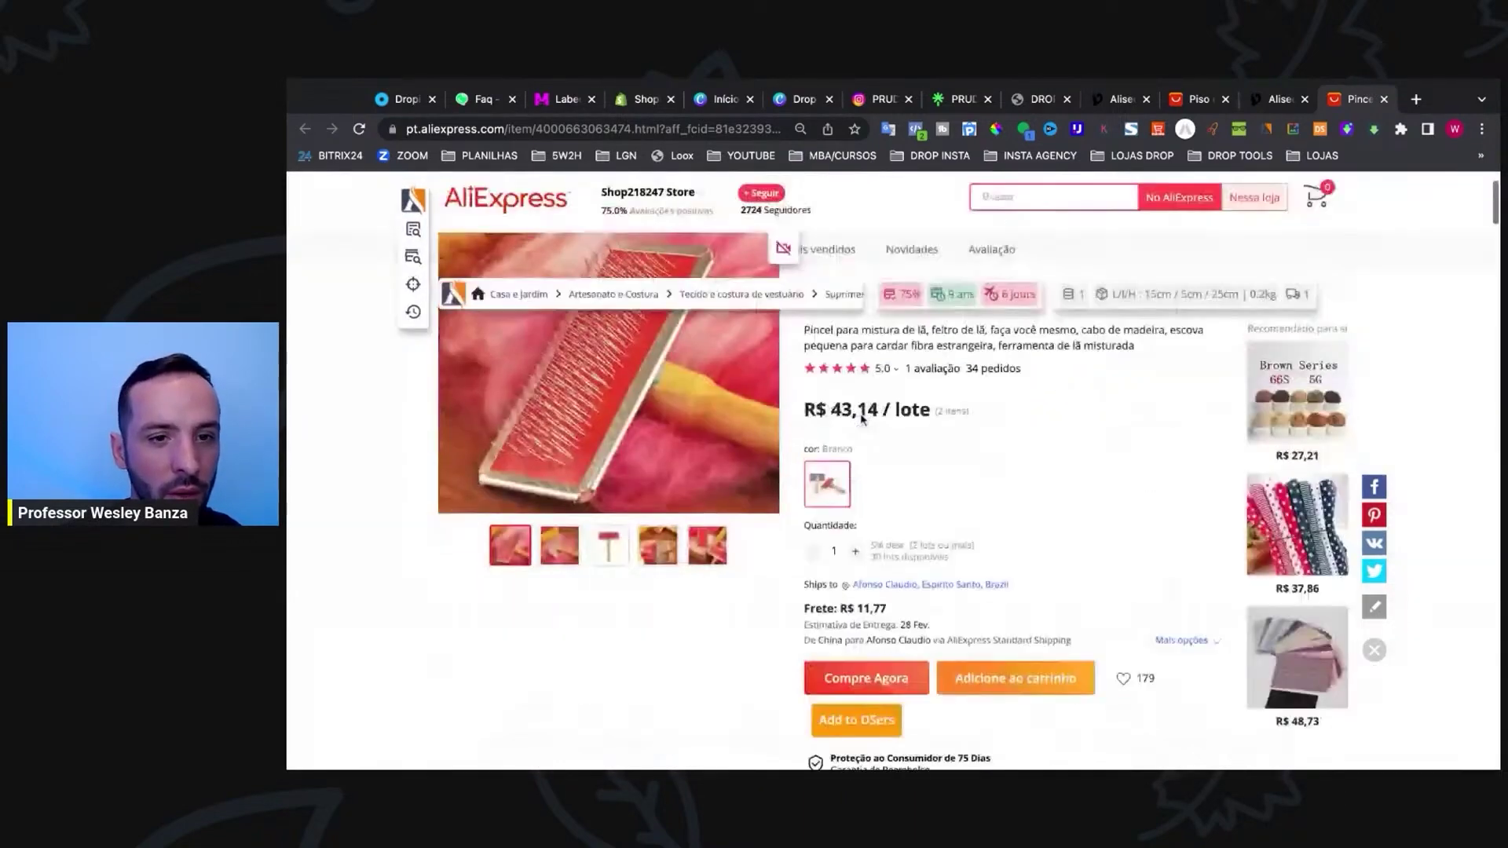
# Step: Browse the AliExpress listing's recommended products for a similar pet brush, comparing ratings and units sold
pyautogui.scroll(-20, 955, 598)
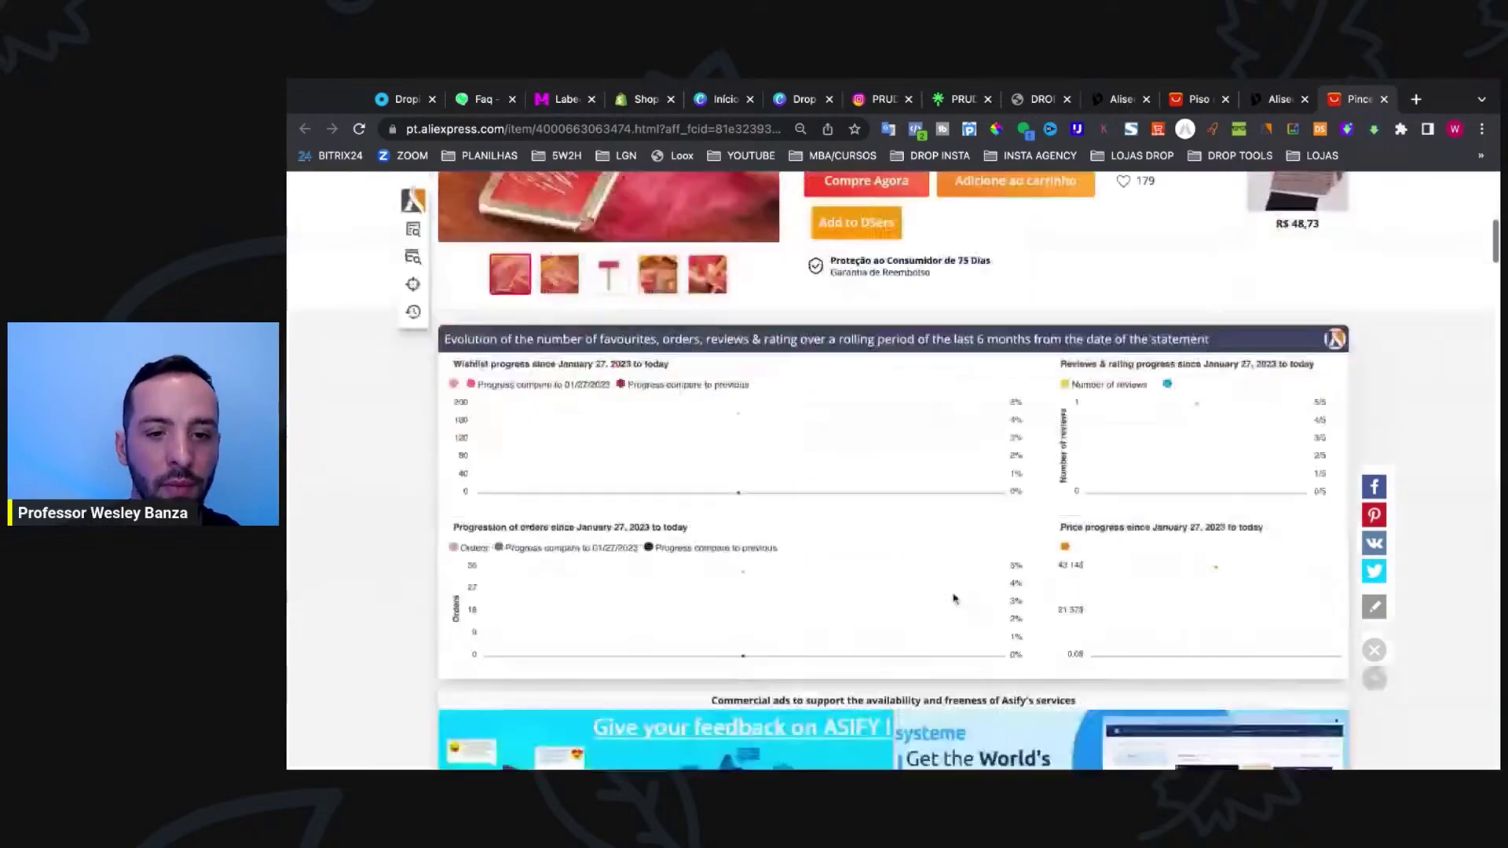
pyautogui.scroll(-15, 954, 599)
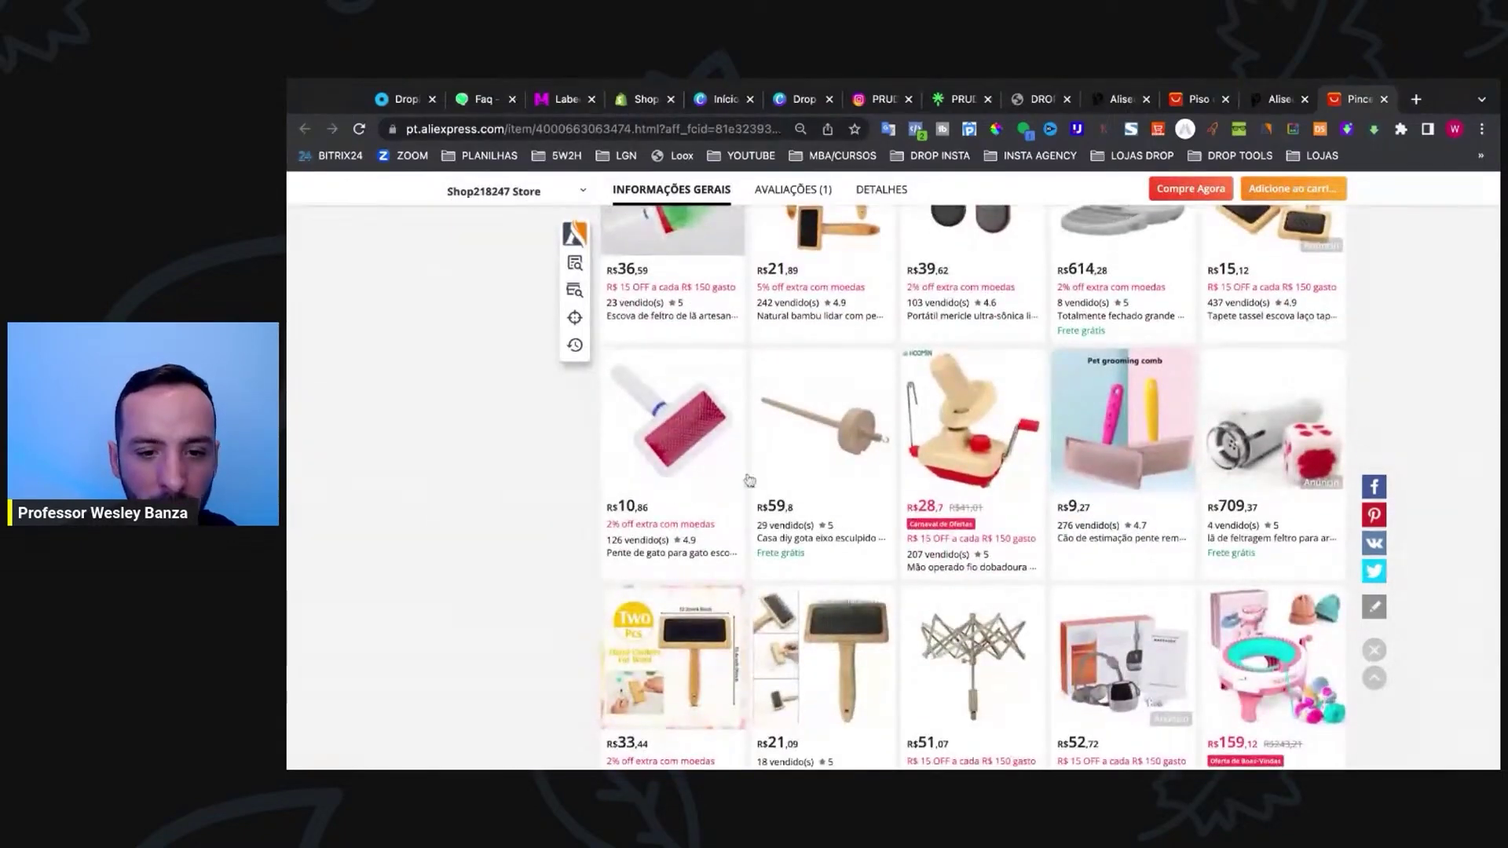
pyautogui.scroll(4, 748, 478)
pyautogui.scroll(2, 748, 477)
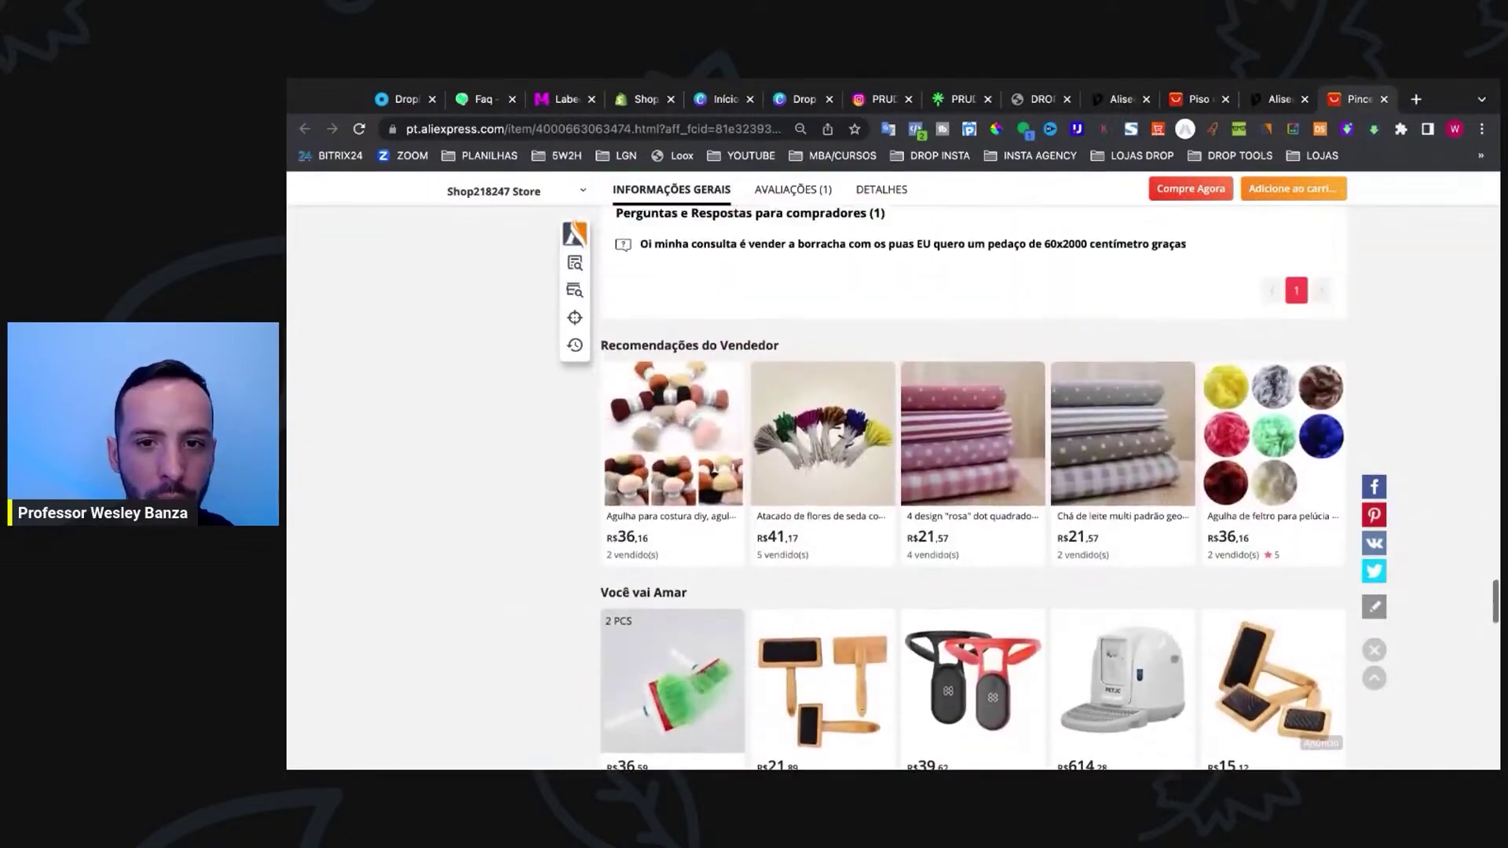
pyautogui.scroll(-4, 738, 534)
pyautogui.scroll(-4, 717, 598)
pyautogui.scroll(-3, 717, 598)
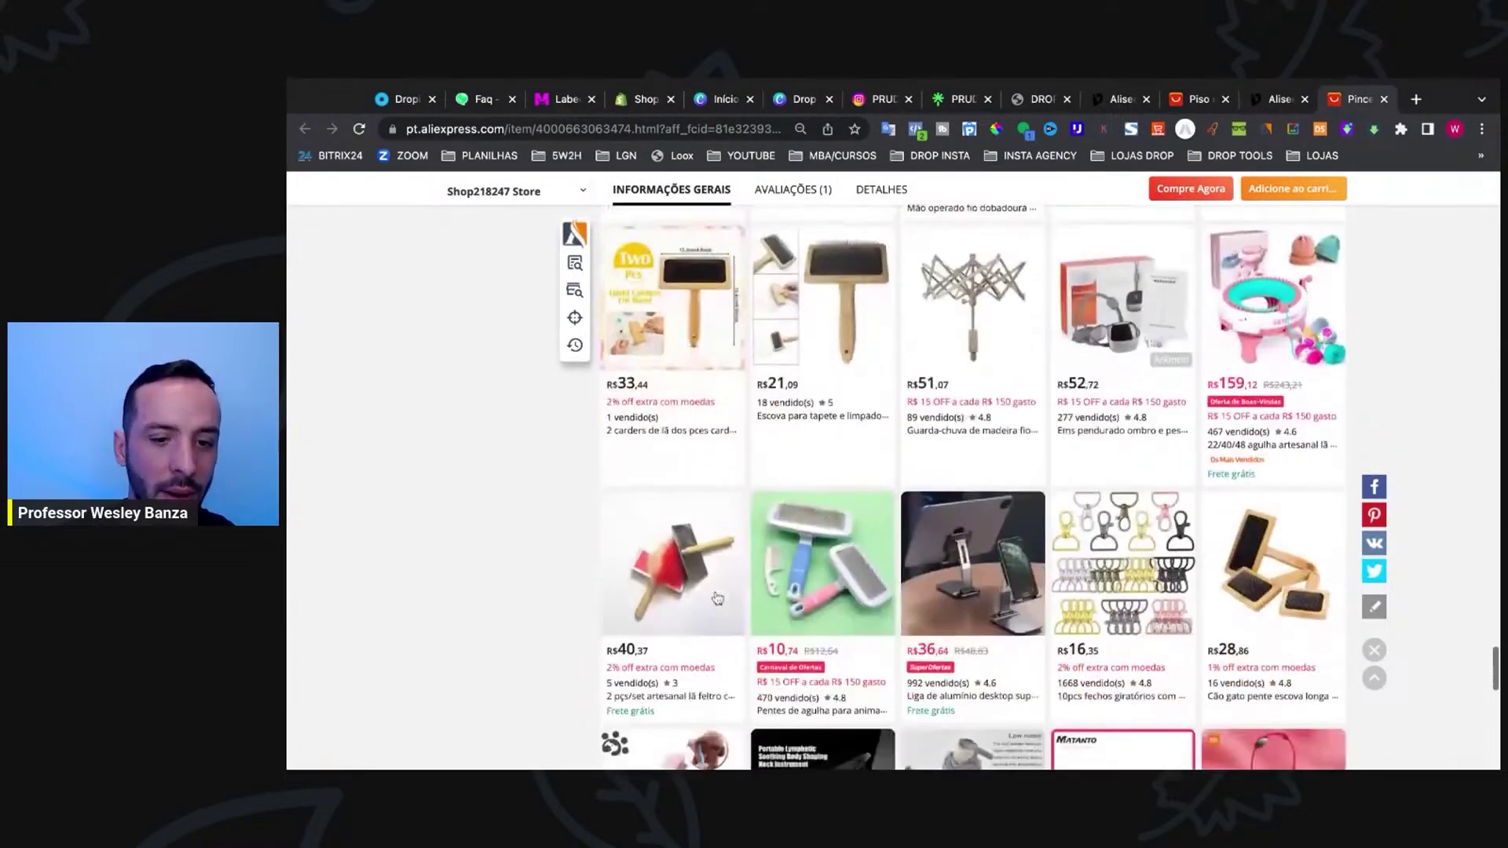
pyautogui.scroll(-6, 717, 598)
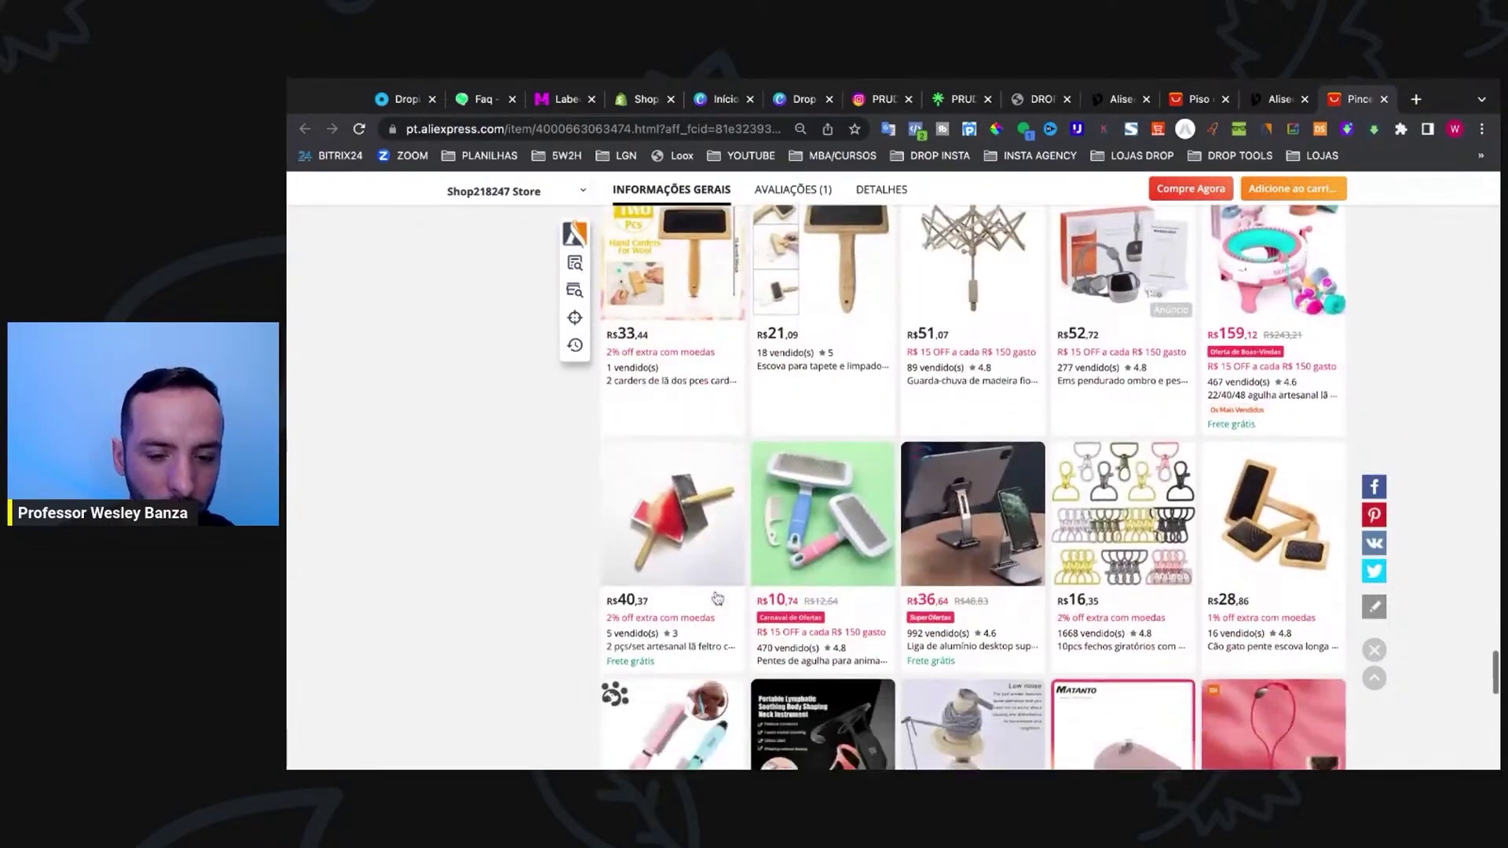
pyautogui.scroll(10, 972, 487)
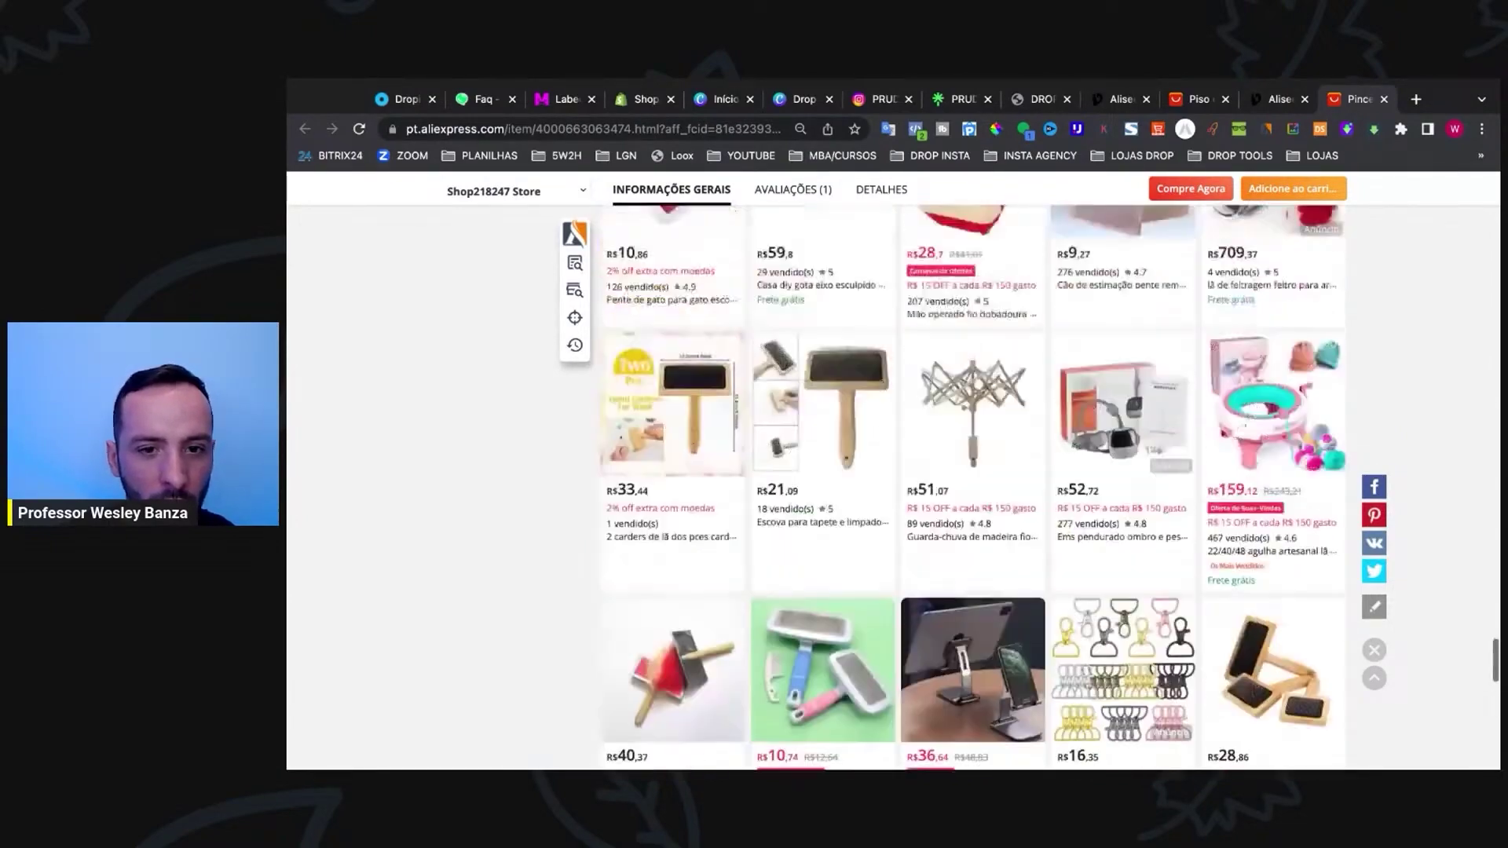
pyautogui.scroll(1, 972, 487)
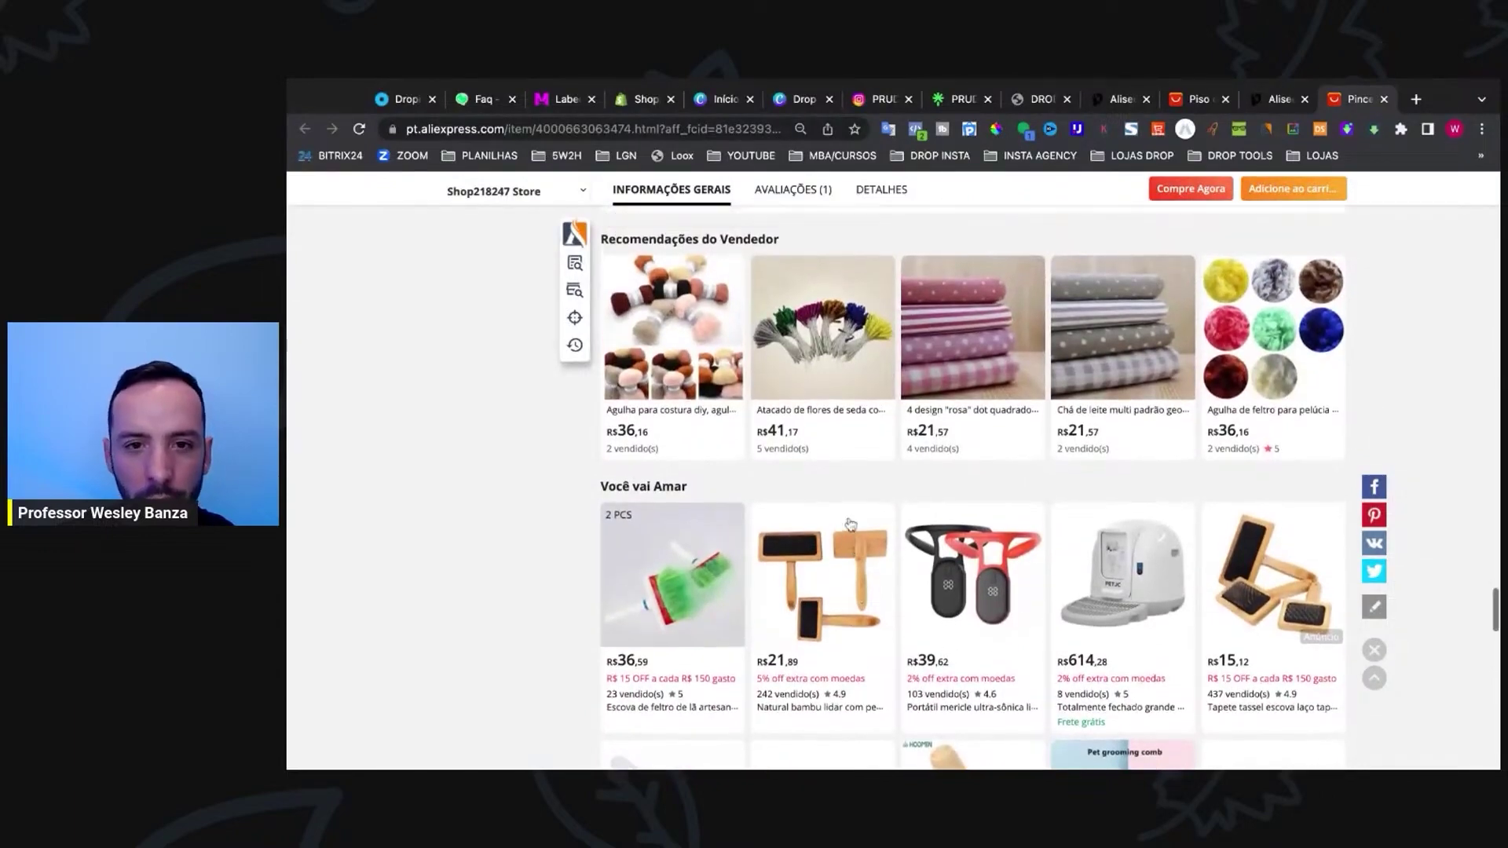
pyautogui.scroll(3, 953, 577)
pyautogui.scroll(-3, 904, 549)
pyautogui.scroll(2, 850, 524)
pyautogui.scroll(8, 850, 525)
pyautogui.scroll(-2, 864, 526)
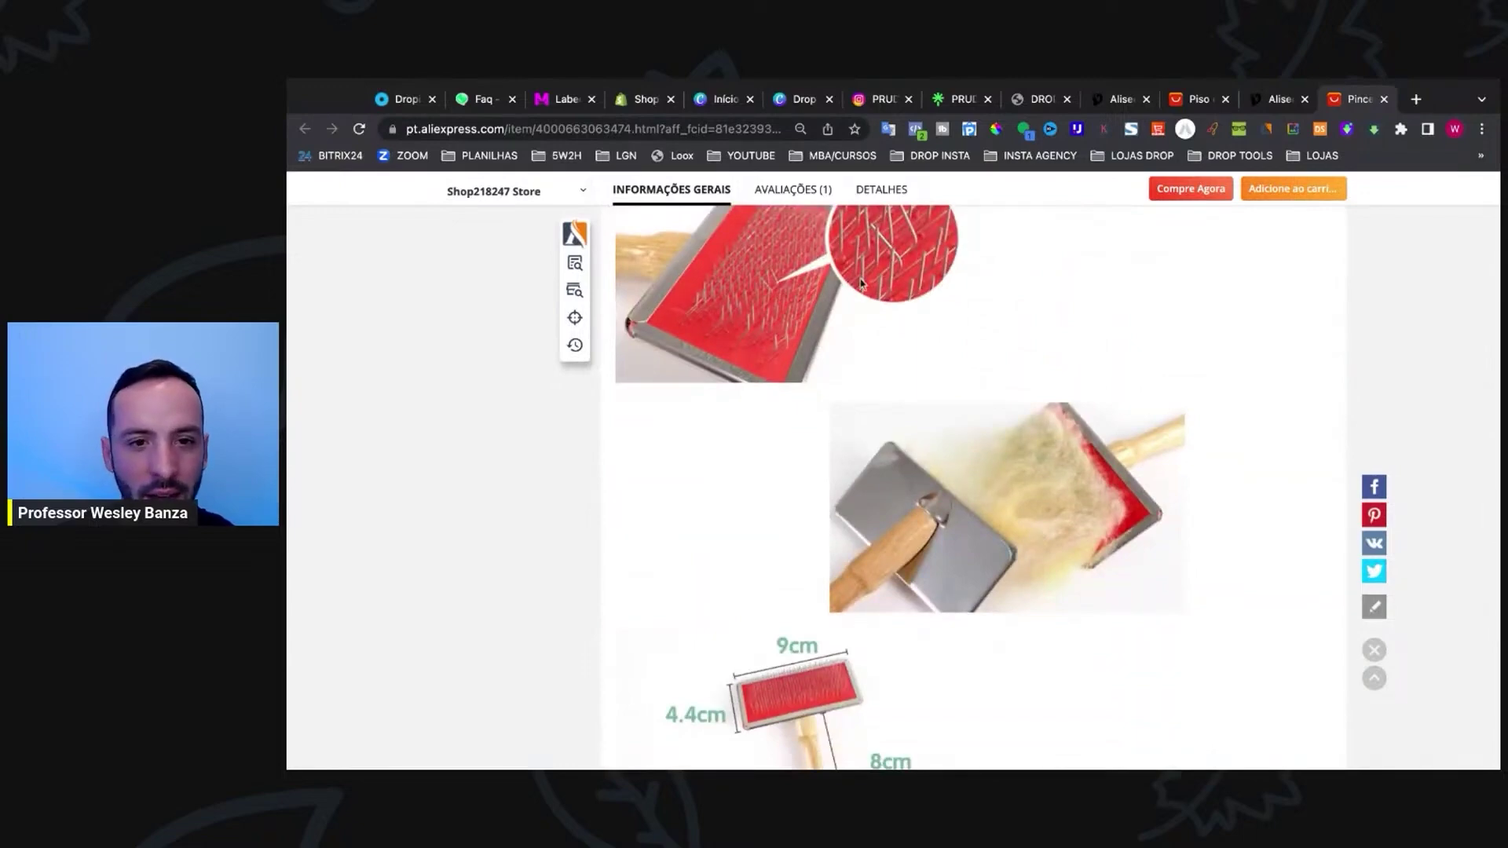
pyautogui.scroll(-12, 946, 576)
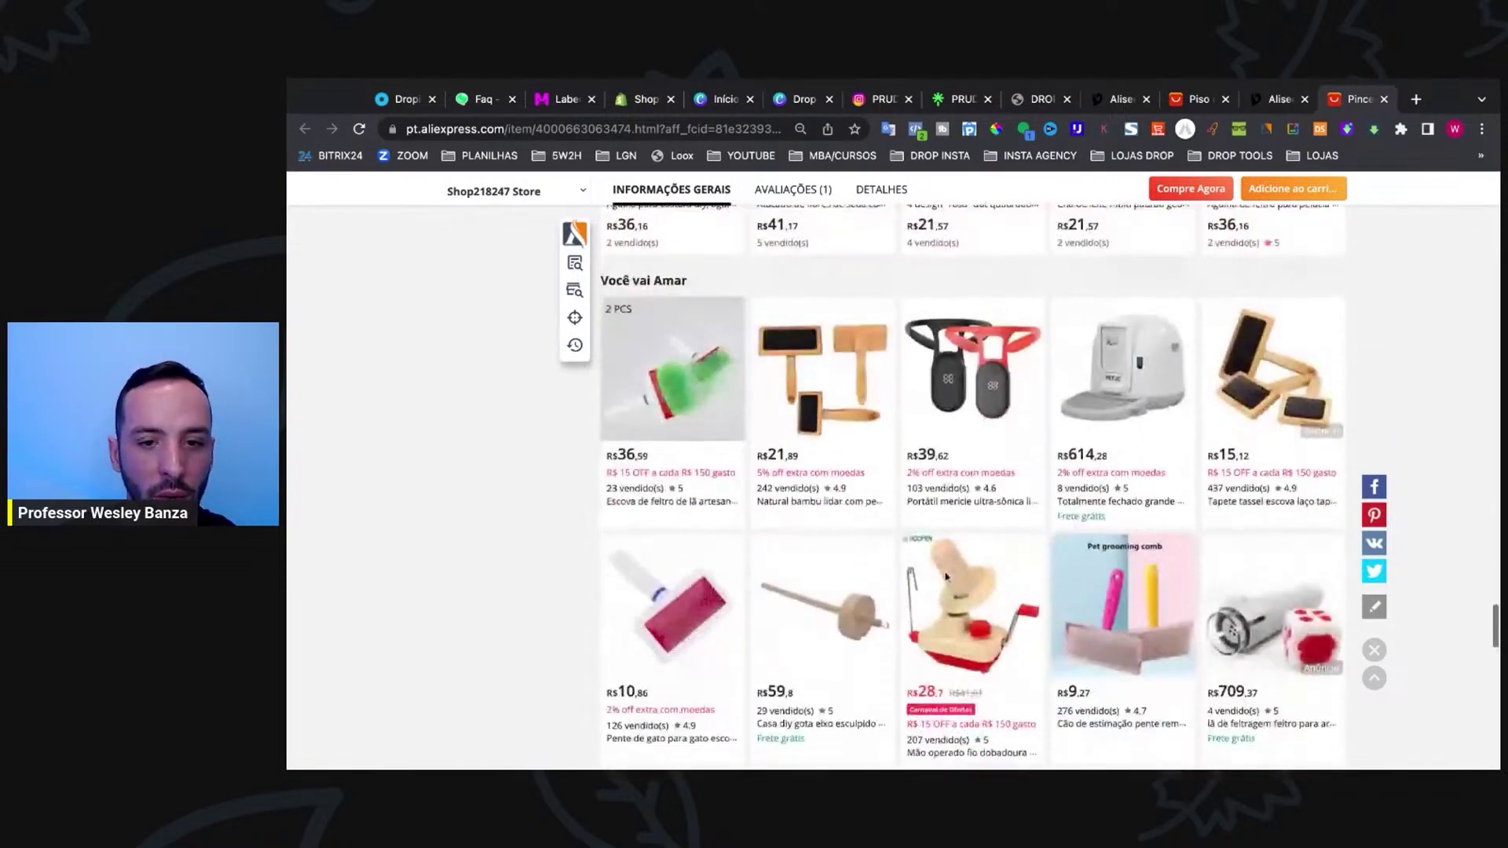
pyautogui.scroll(-5, 946, 576)
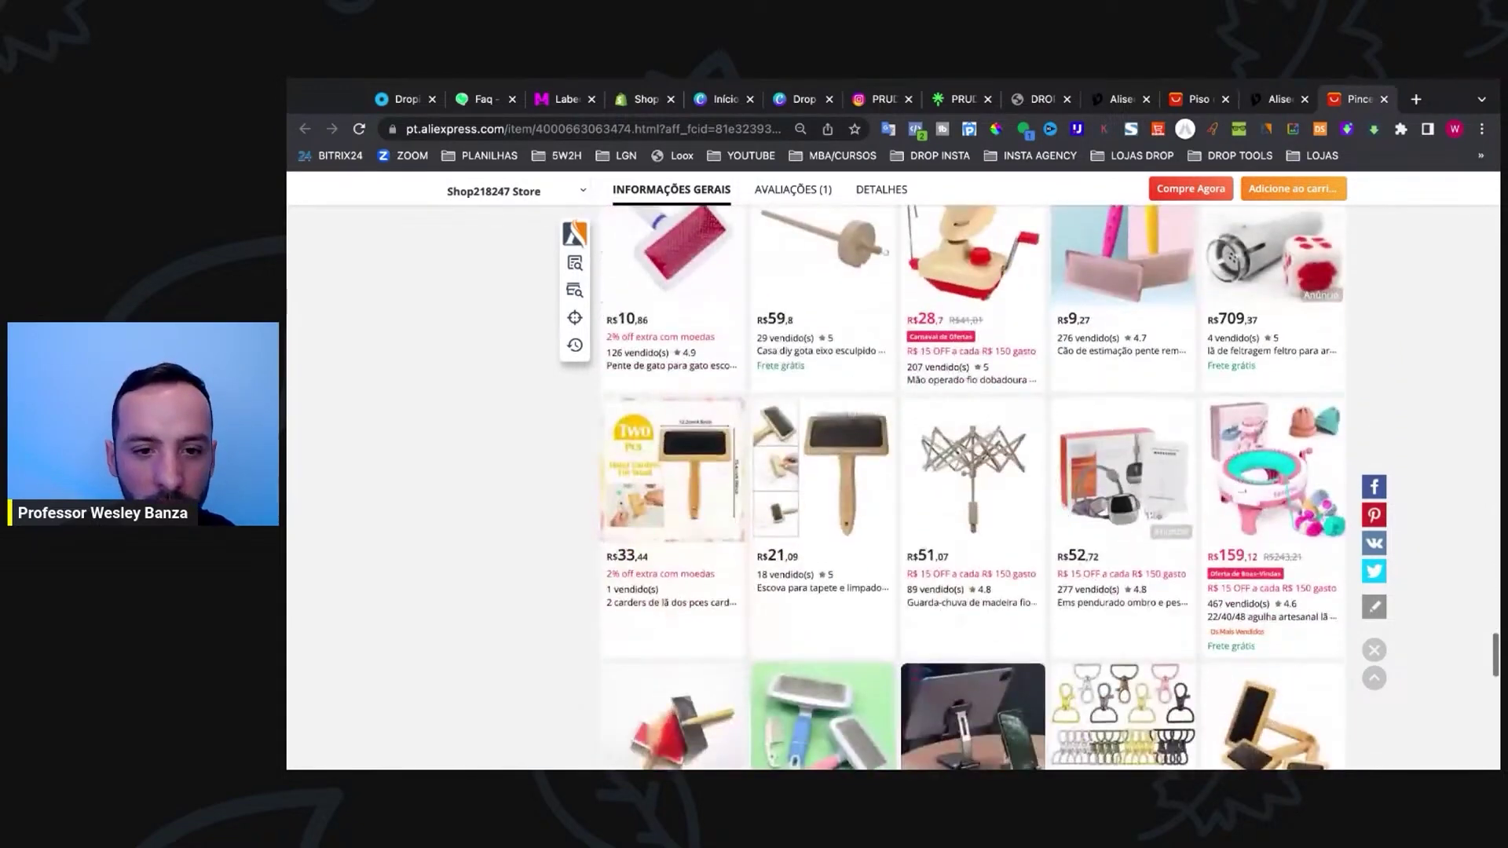
pyautogui.scroll(-3, 891, 527)
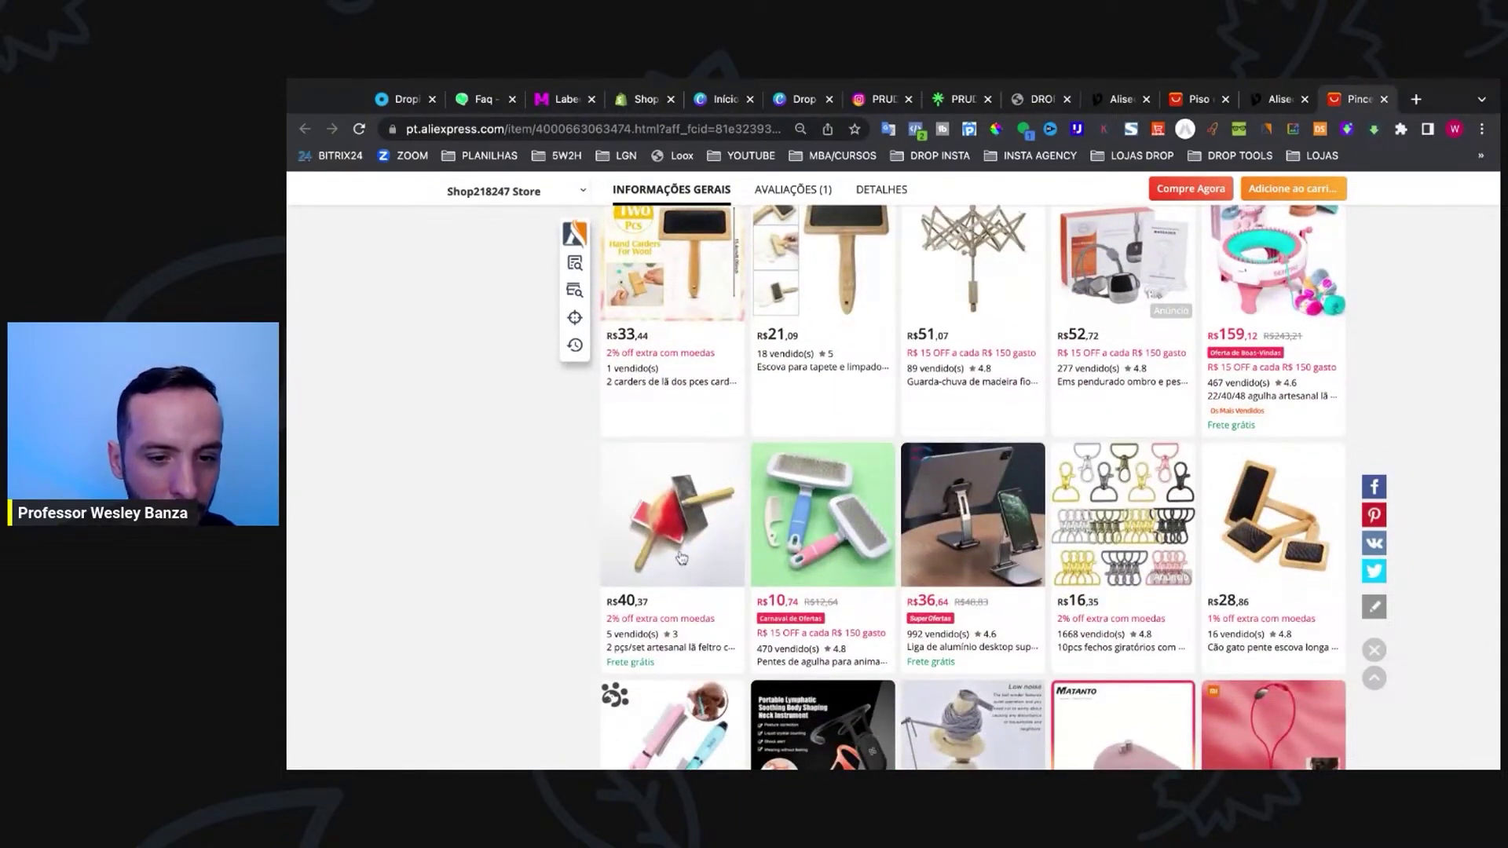
pyautogui.scroll(-5, 681, 559)
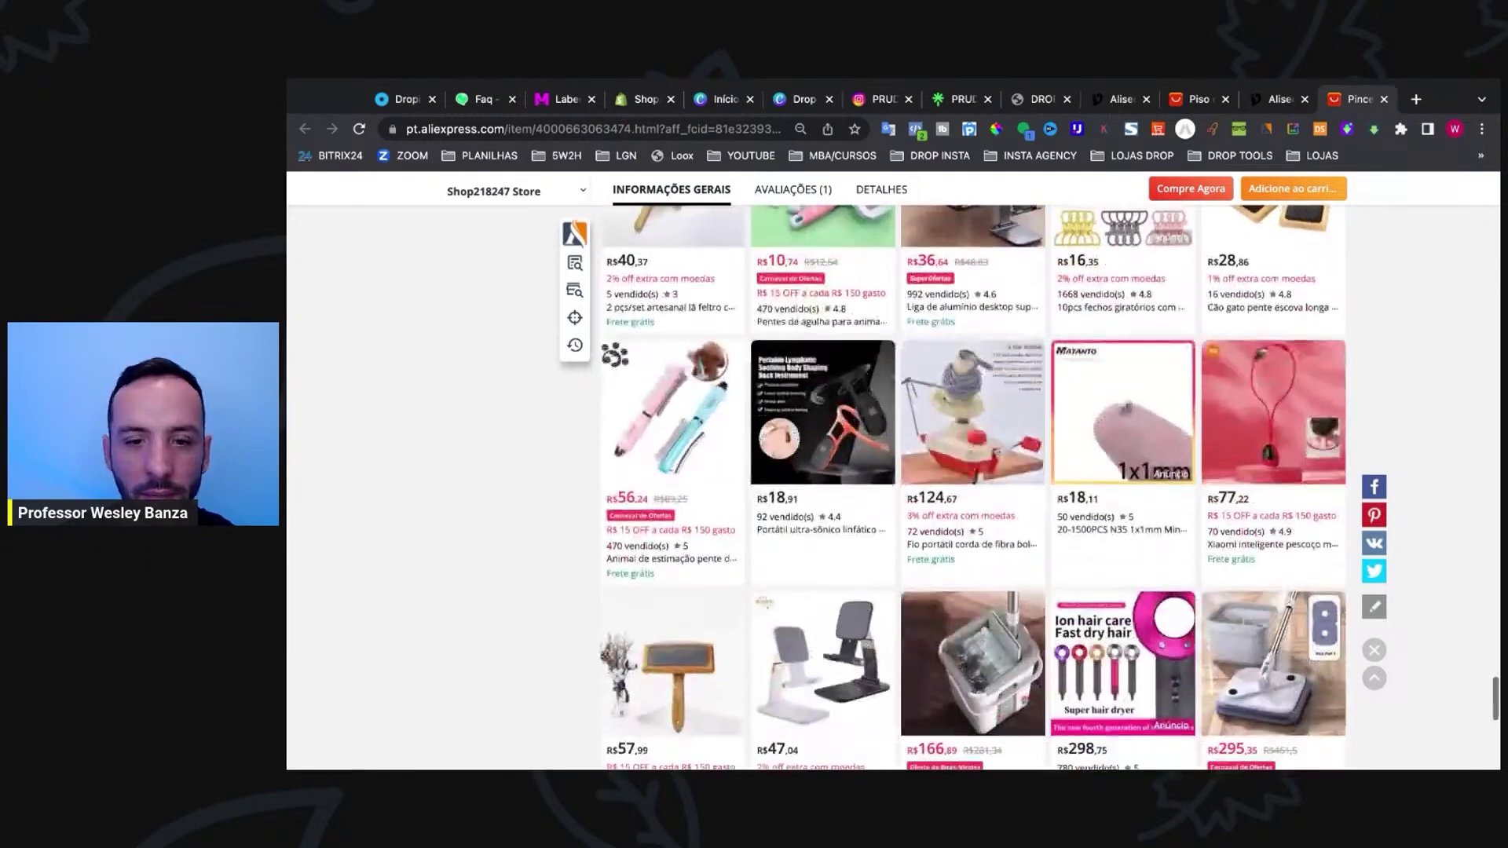
pyautogui.scroll(-3, 683, 463)
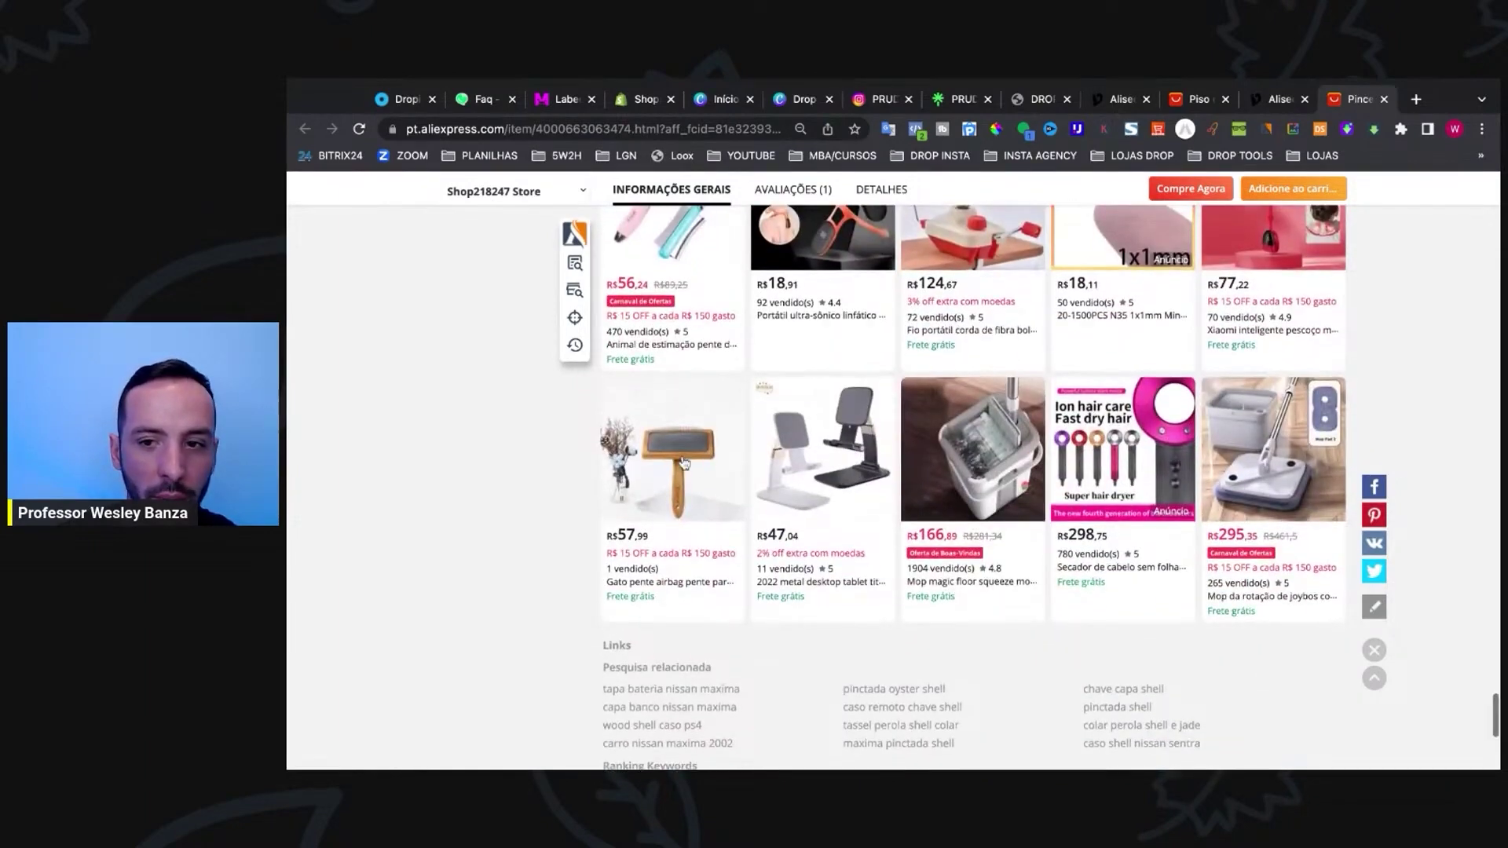
pyautogui.scroll(6, 683, 463)
pyautogui.scroll(3, 683, 463)
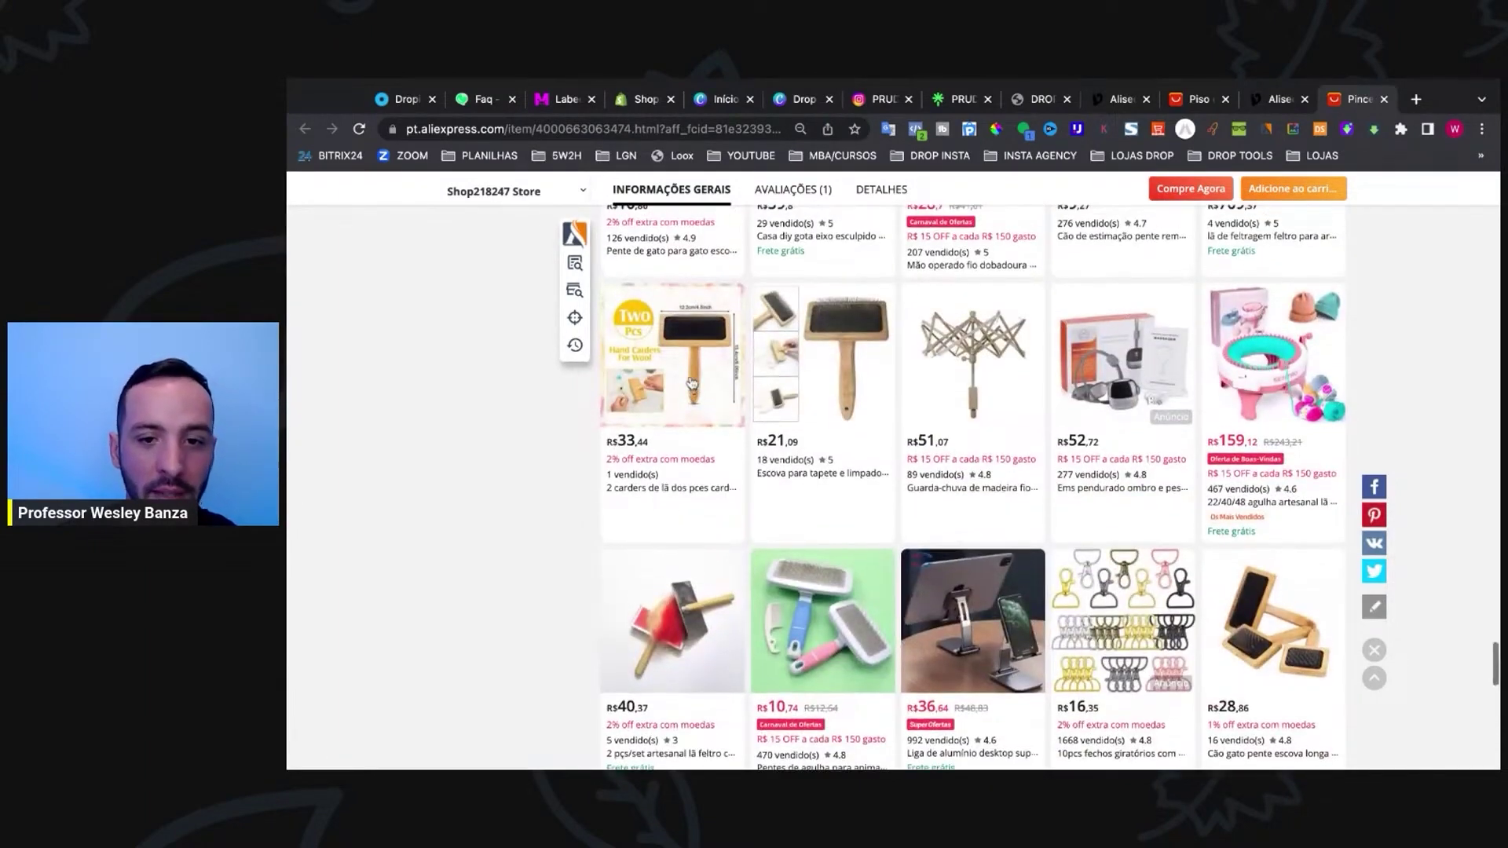
# Step: Open the recommended red-and-white cat comb listing at R$ 10,86, copy its URL and switch back to Dropi's review search
pyautogui.scroll(5, 932, 410)
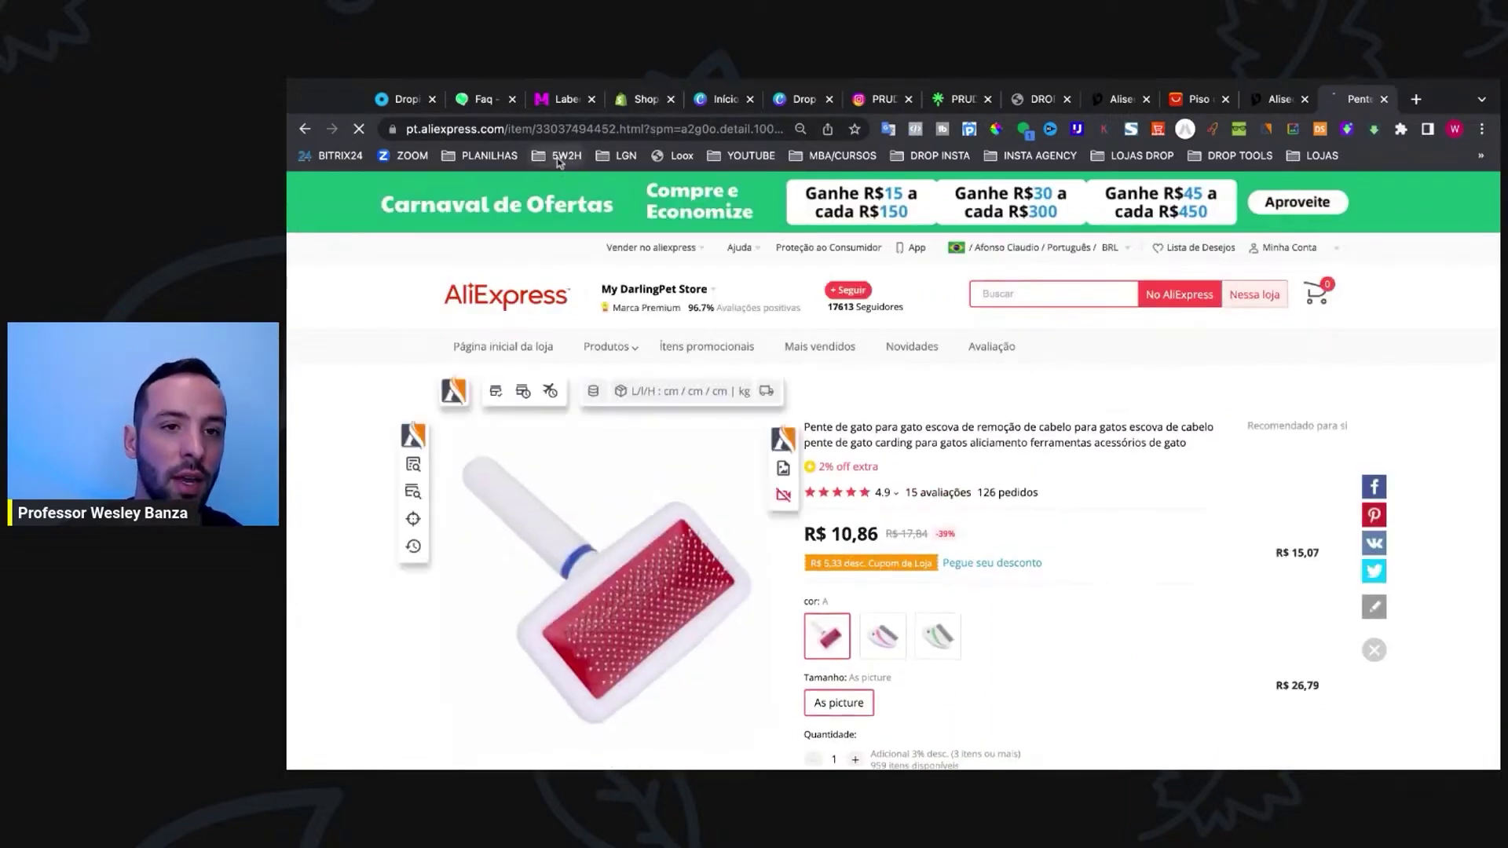
pyautogui.click(548, 128)
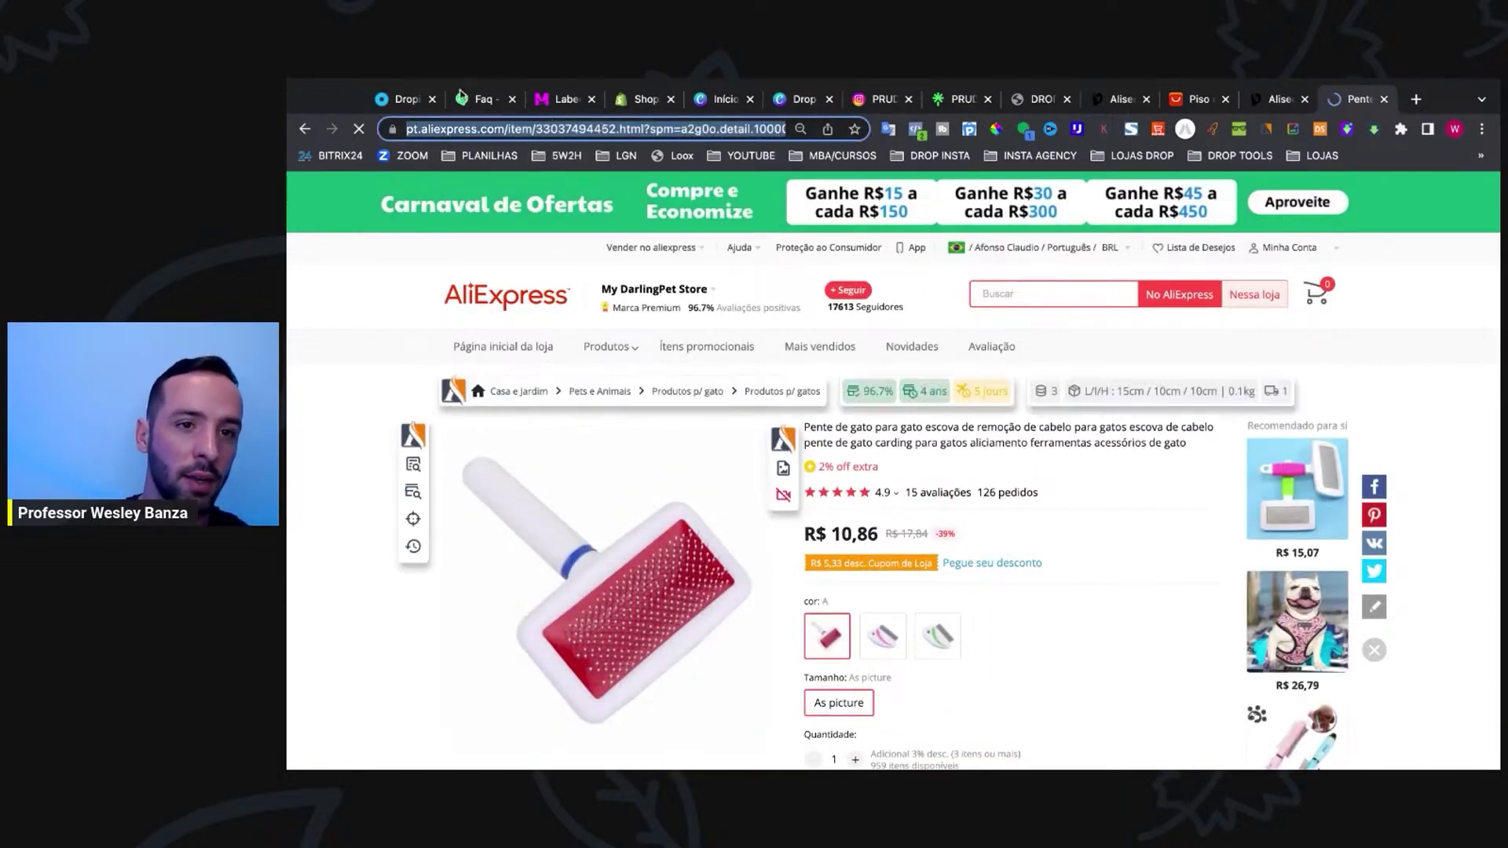
pyautogui.click(404, 99)
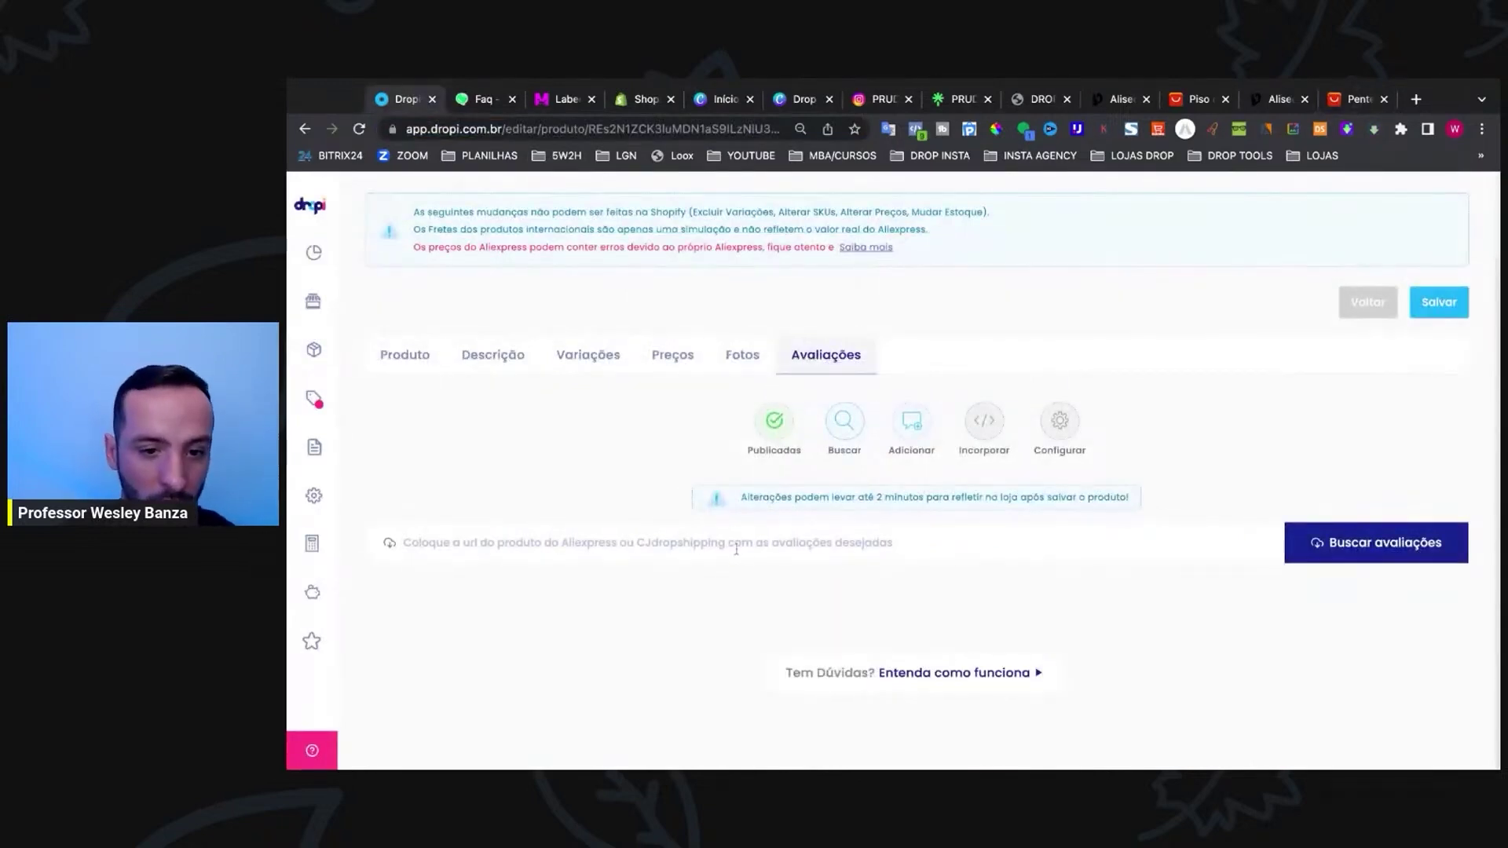
# Step: Fetch reviews for the product using the copied AliExpress cat comb URL
pyautogui.hotkey('ctrl', 'v')
pyautogui.click(1365, 547)
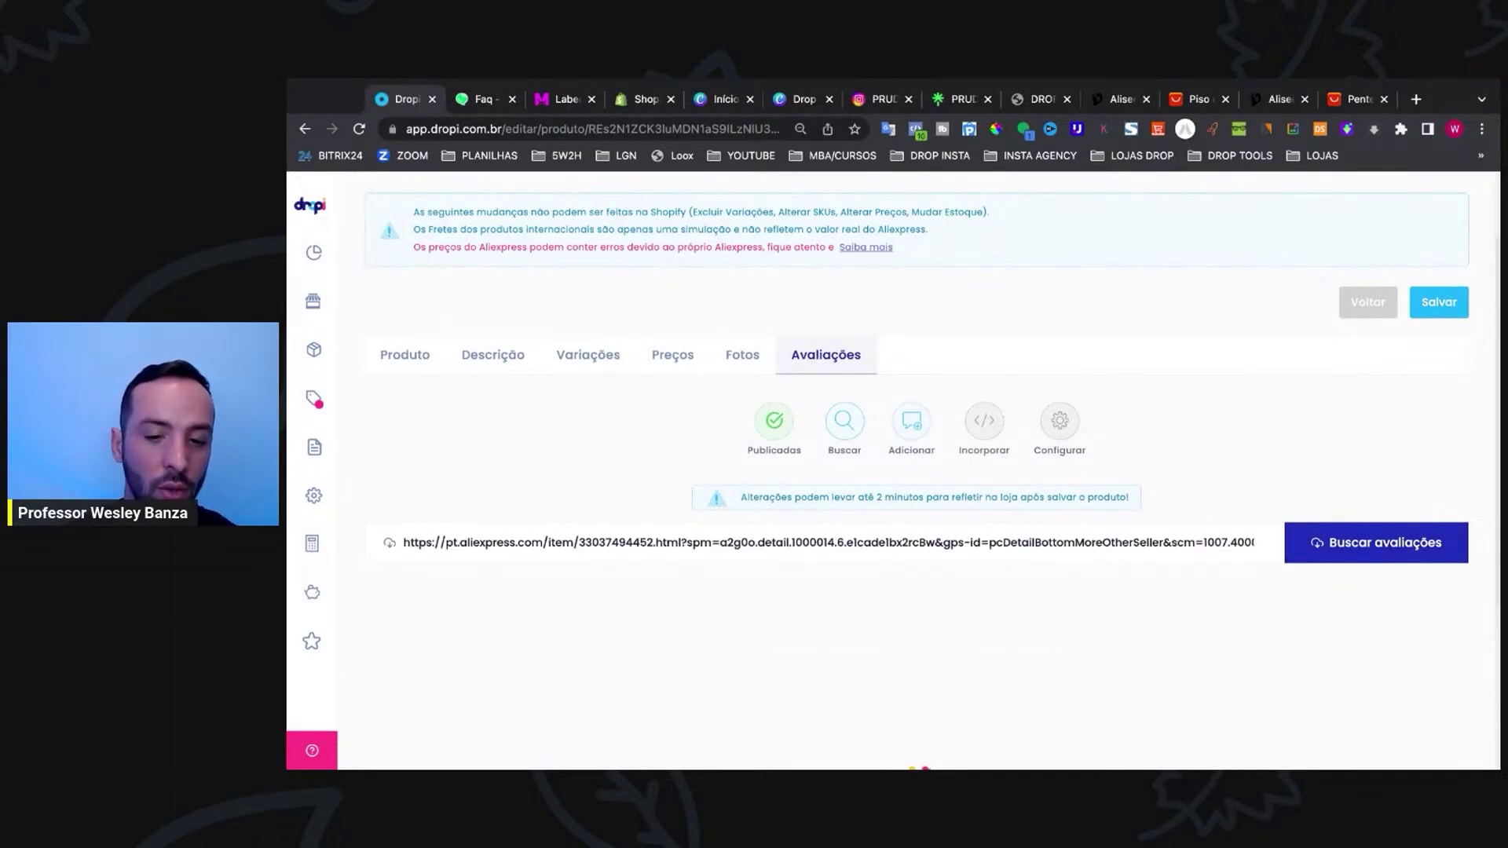
pyautogui.scroll(-2, 916, 472)
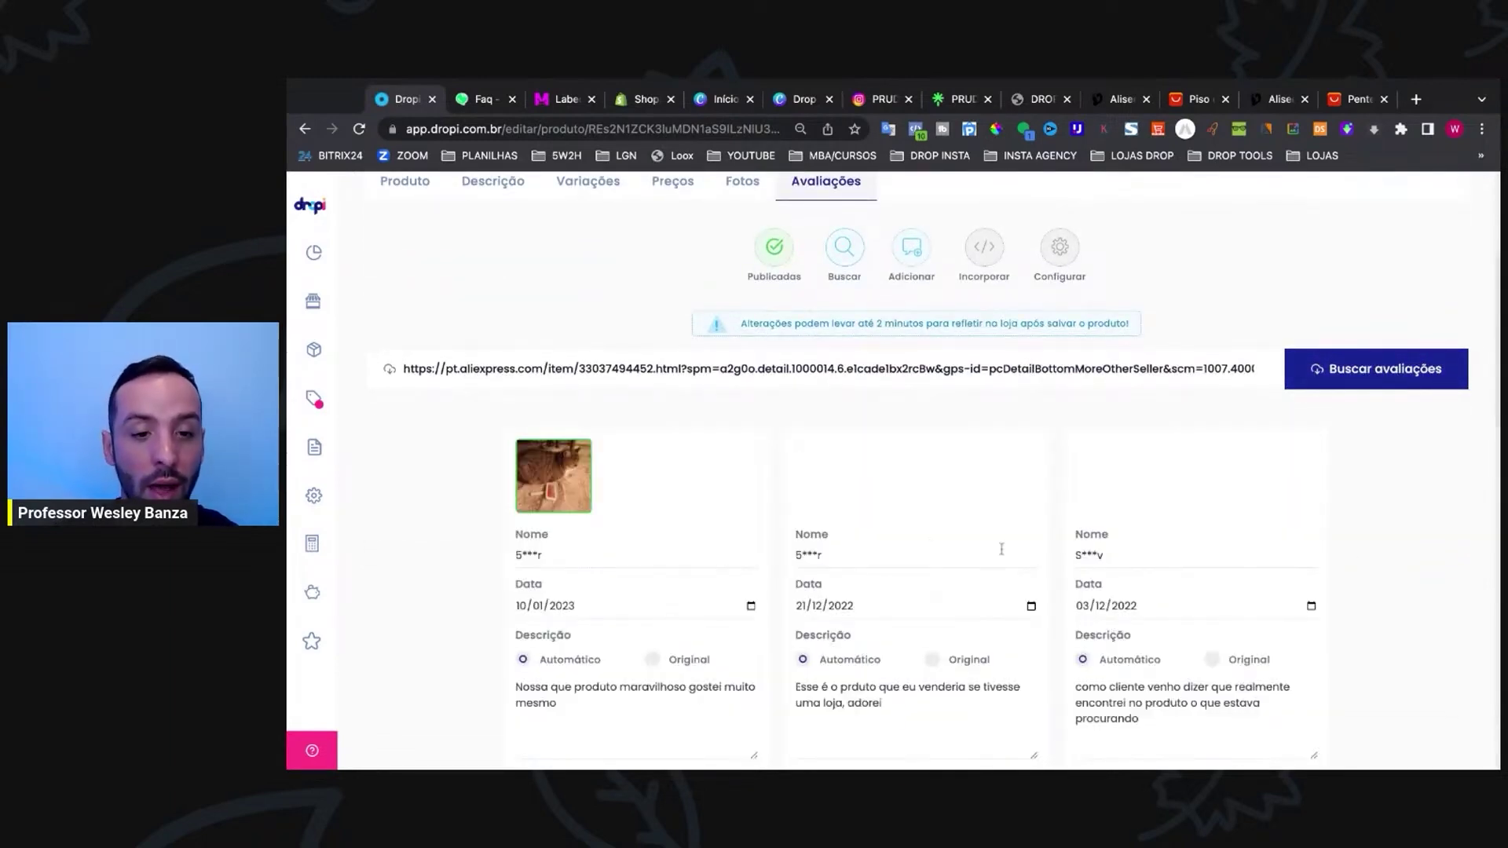
pyautogui.scroll(-2, 714, 549)
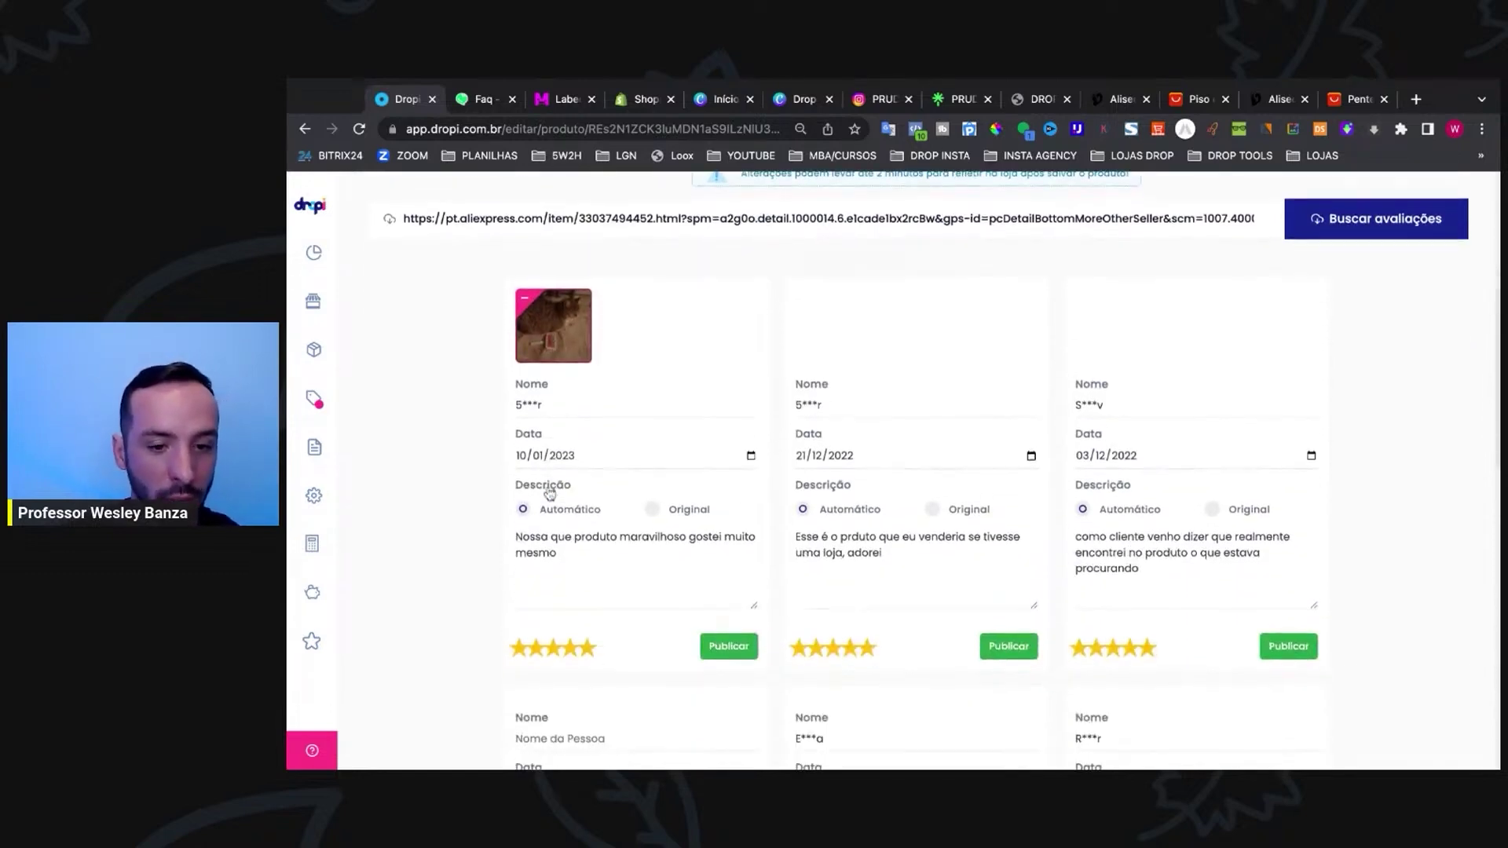
# Step: Publish the first row of fetched reviews, dated 10/01/2023, 21/12/2022 and 03/12/2022
pyautogui.click(730, 647)
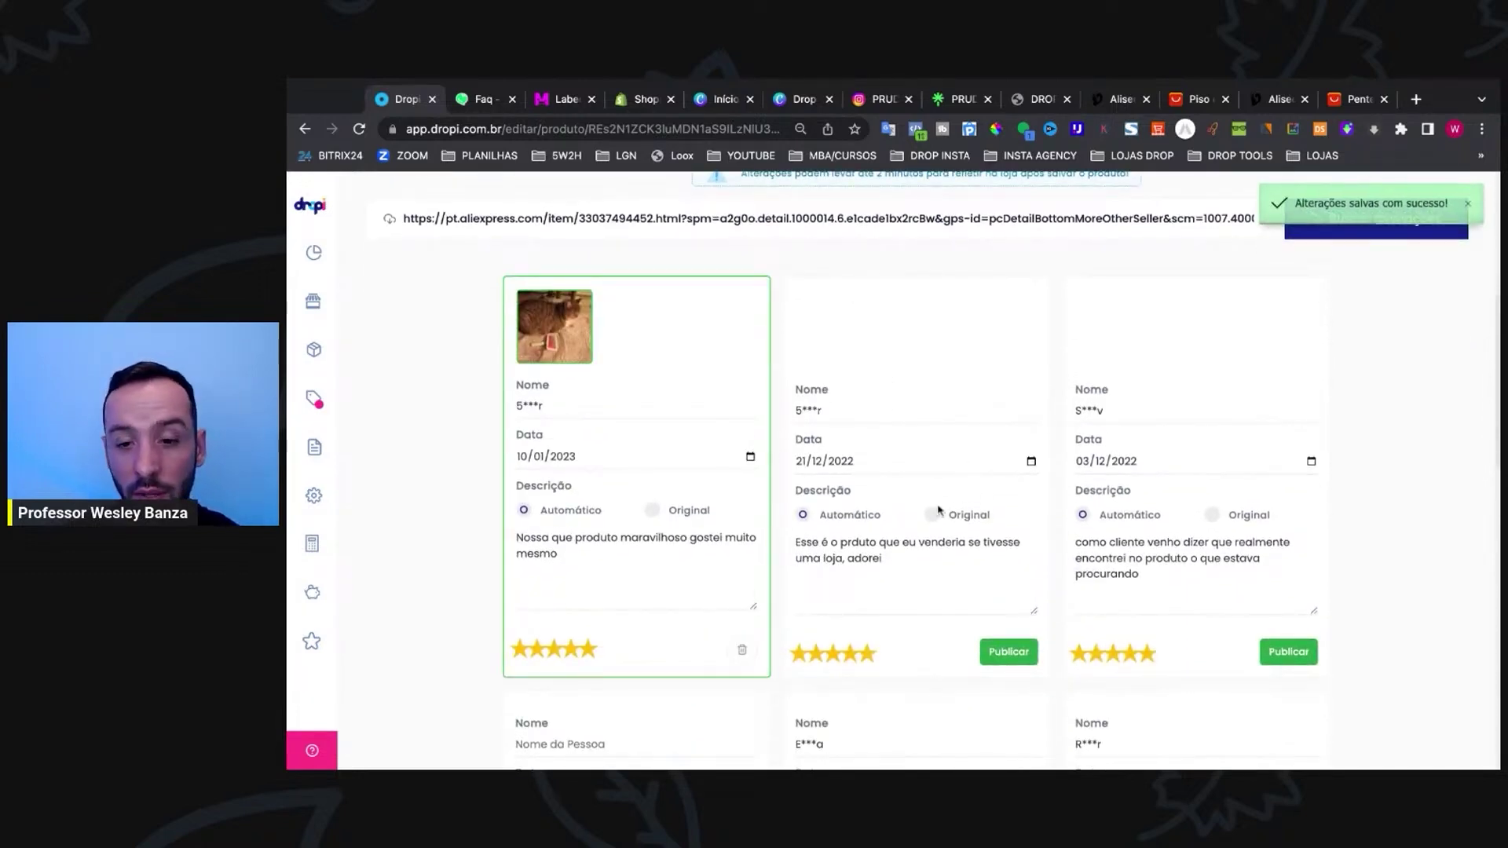
pyautogui.click(1021, 655)
pyautogui.click(1288, 651)
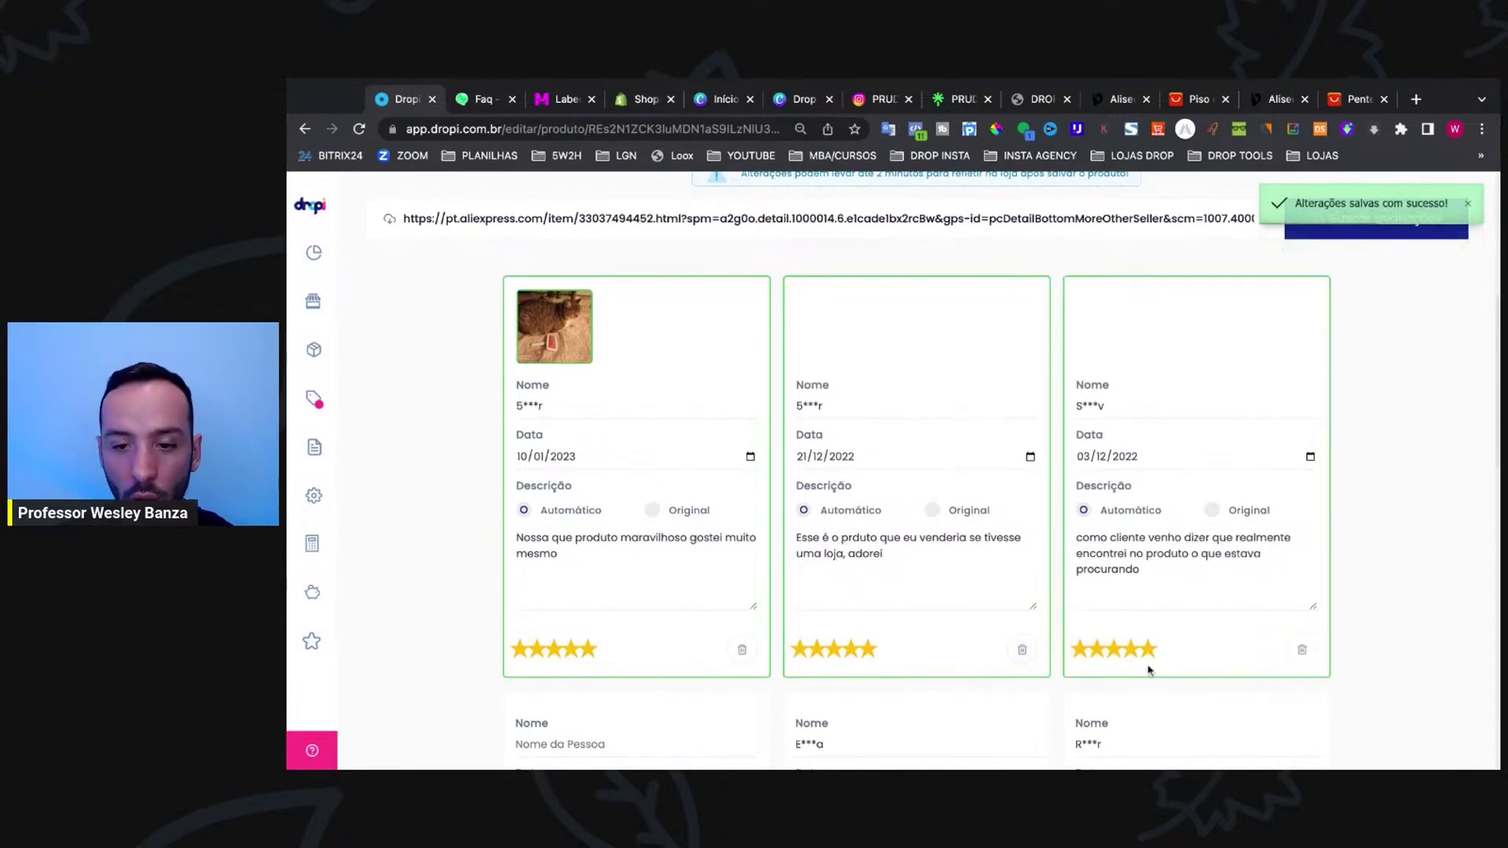
# Step: Lower the 12/10/2022 and 01/12/2022 reviews to four stars and publish all three reviews in the second row
pyautogui.scroll(-3, 1149, 667)
pyautogui.scroll(-2, 1148, 670)
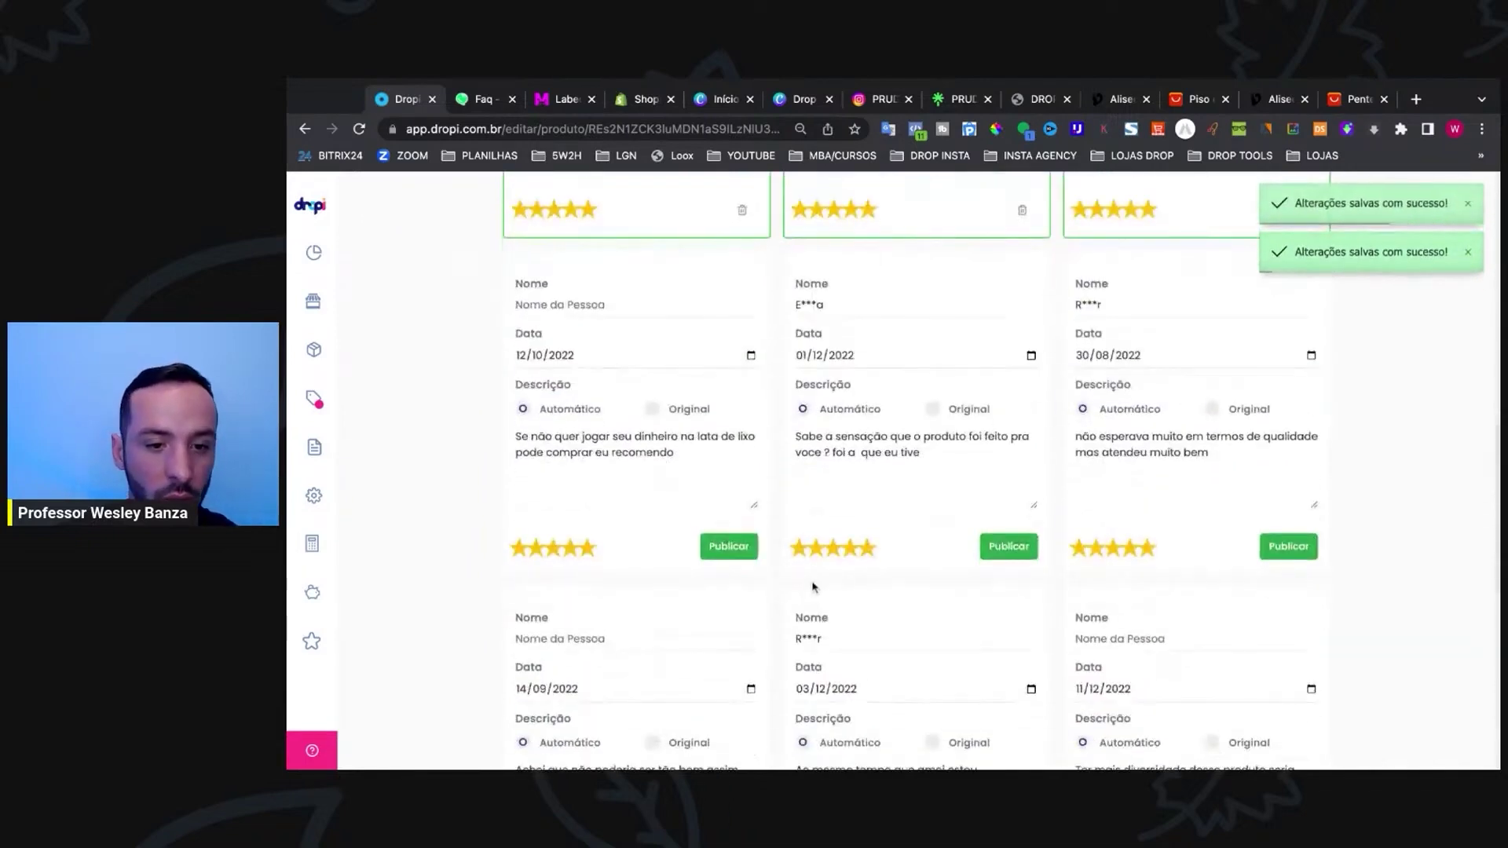
pyautogui.click(572, 550)
pyautogui.click(729, 546)
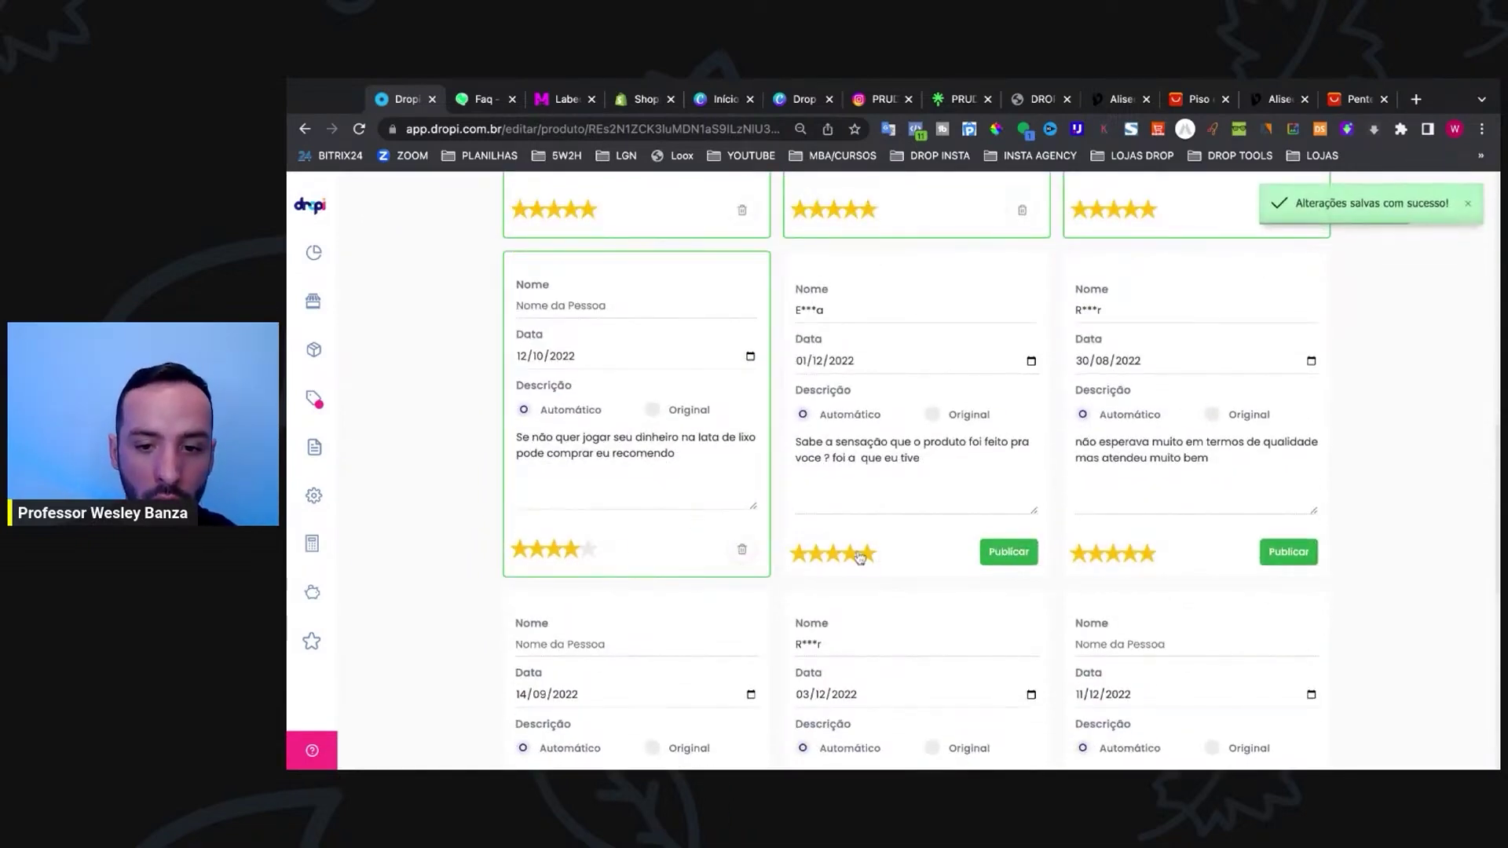
pyautogui.click(997, 551)
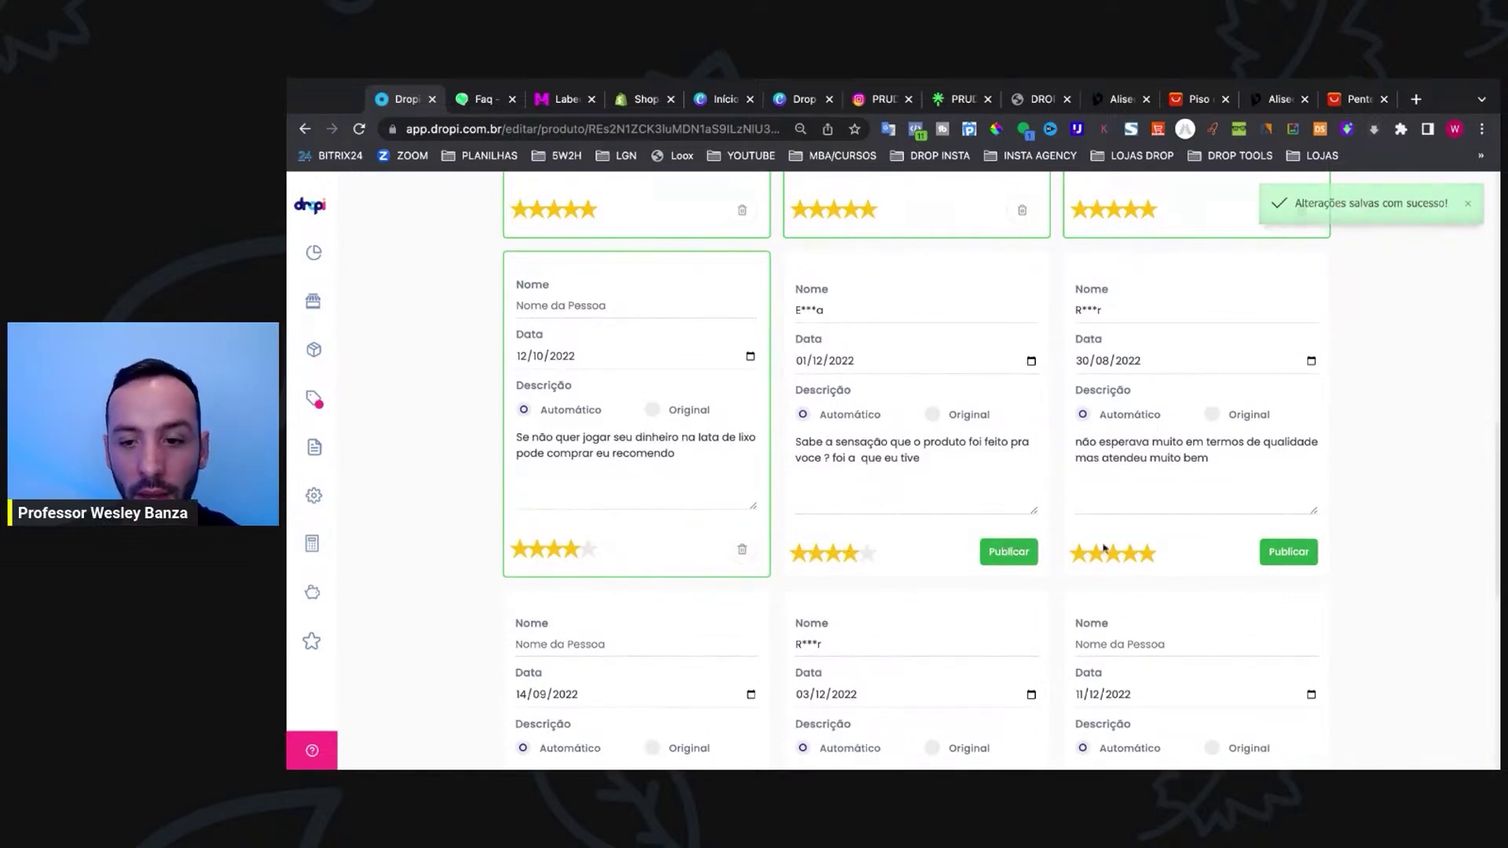
pyautogui.click(1288, 551)
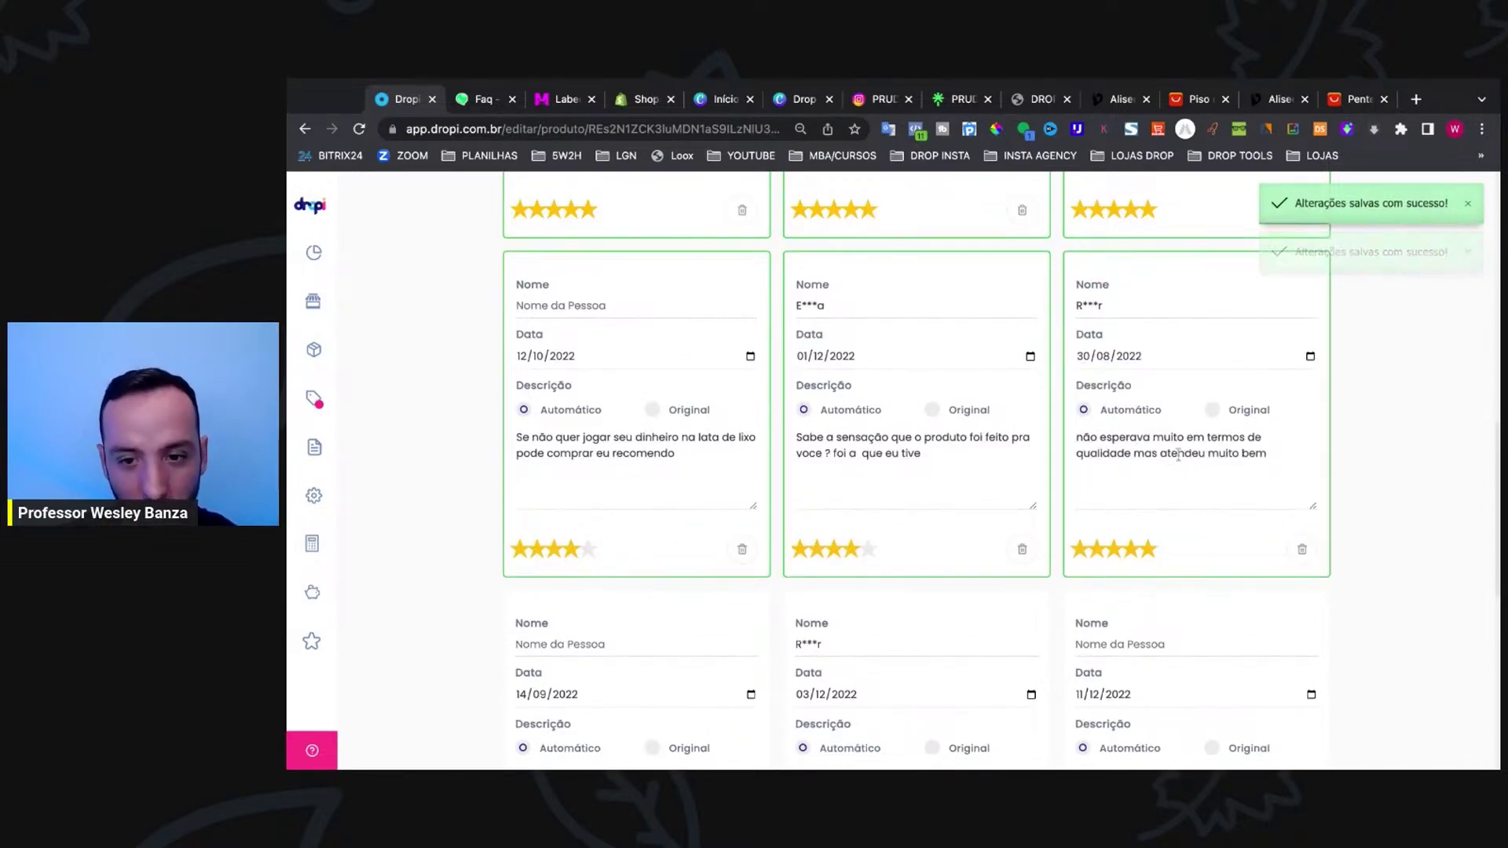
# Step: Publish the remaining four reviews on the first results page, dated 14/09/2022, 03/12/2022, 11/12/2022 and 25/08/2022
pyautogui.scroll(-4, 1178, 448)
pyautogui.click(729, 539)
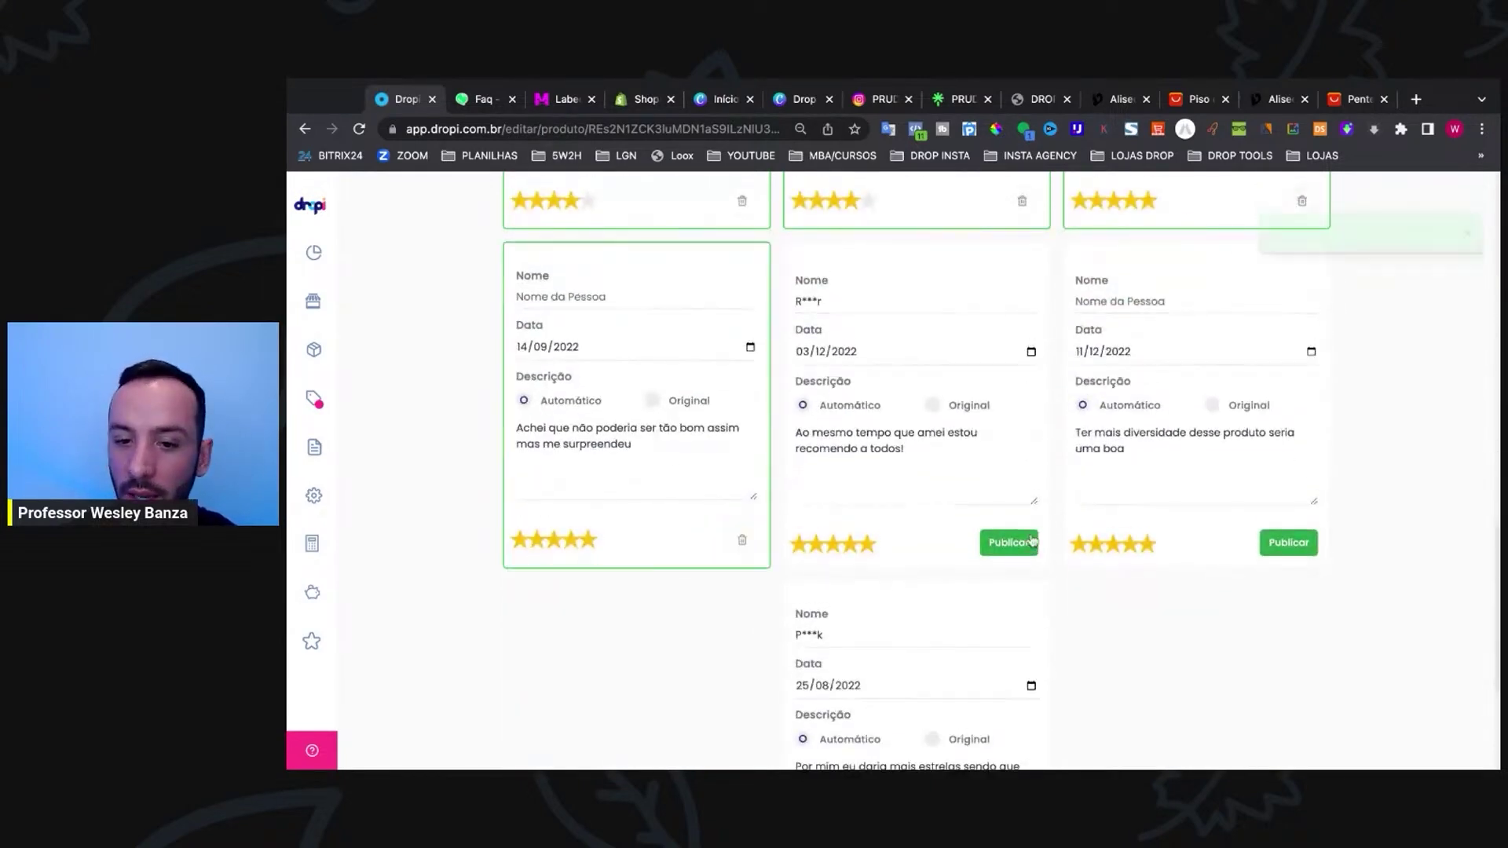
pyautogui.click(1008, 539)
pyautogui.click(1300, 544)
pyautogui.scroll(-3, 885, 615)
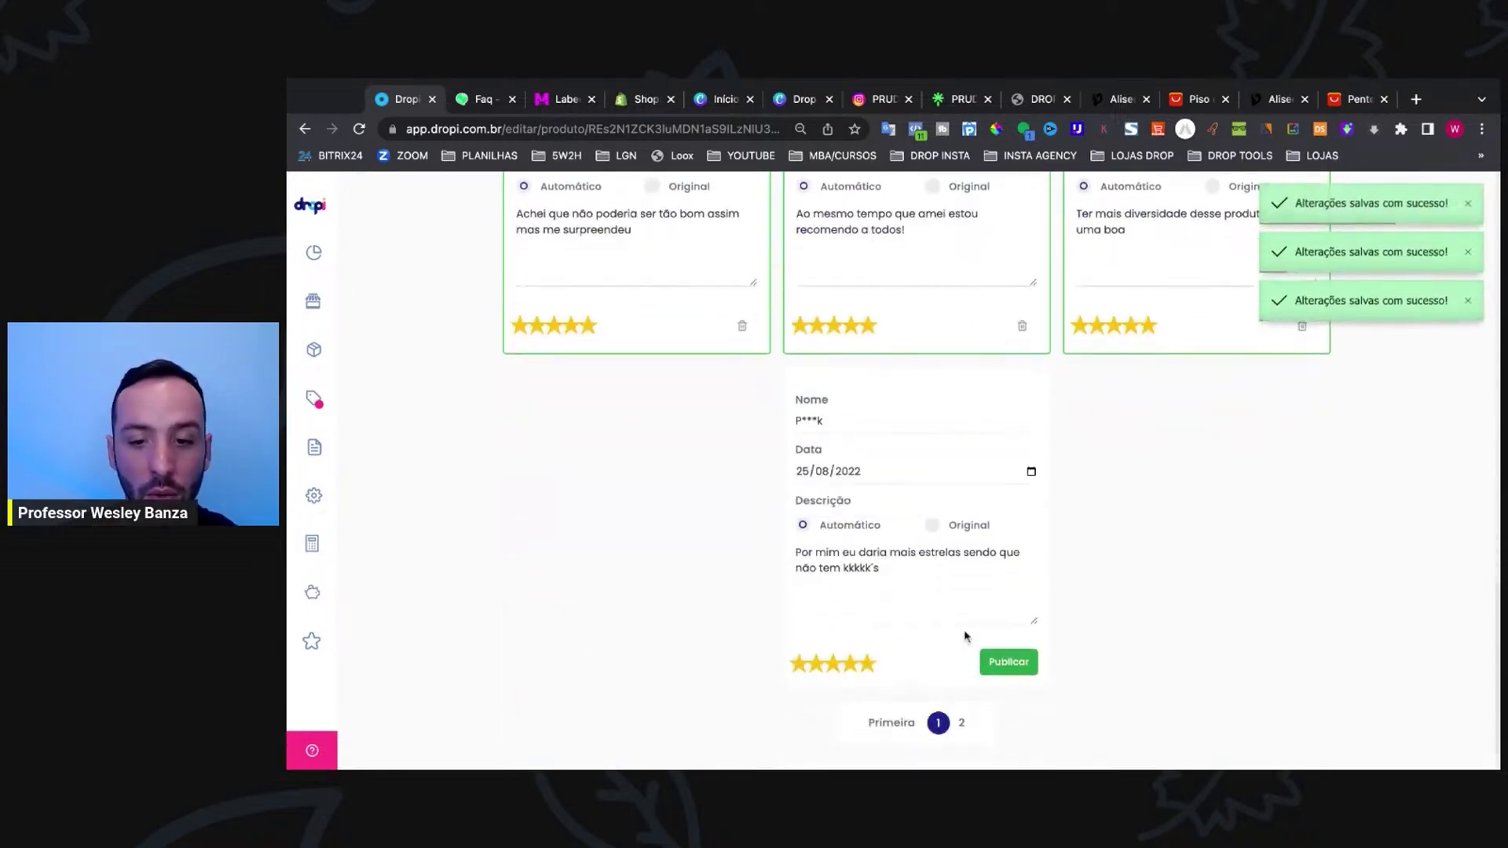
pyautogui.click(1005, 661)
# Step: Remove the published review dated 21/12/2022, which mentions having a store, and check the other published reviews
pyautogui.scroll(10, 1005, 661)
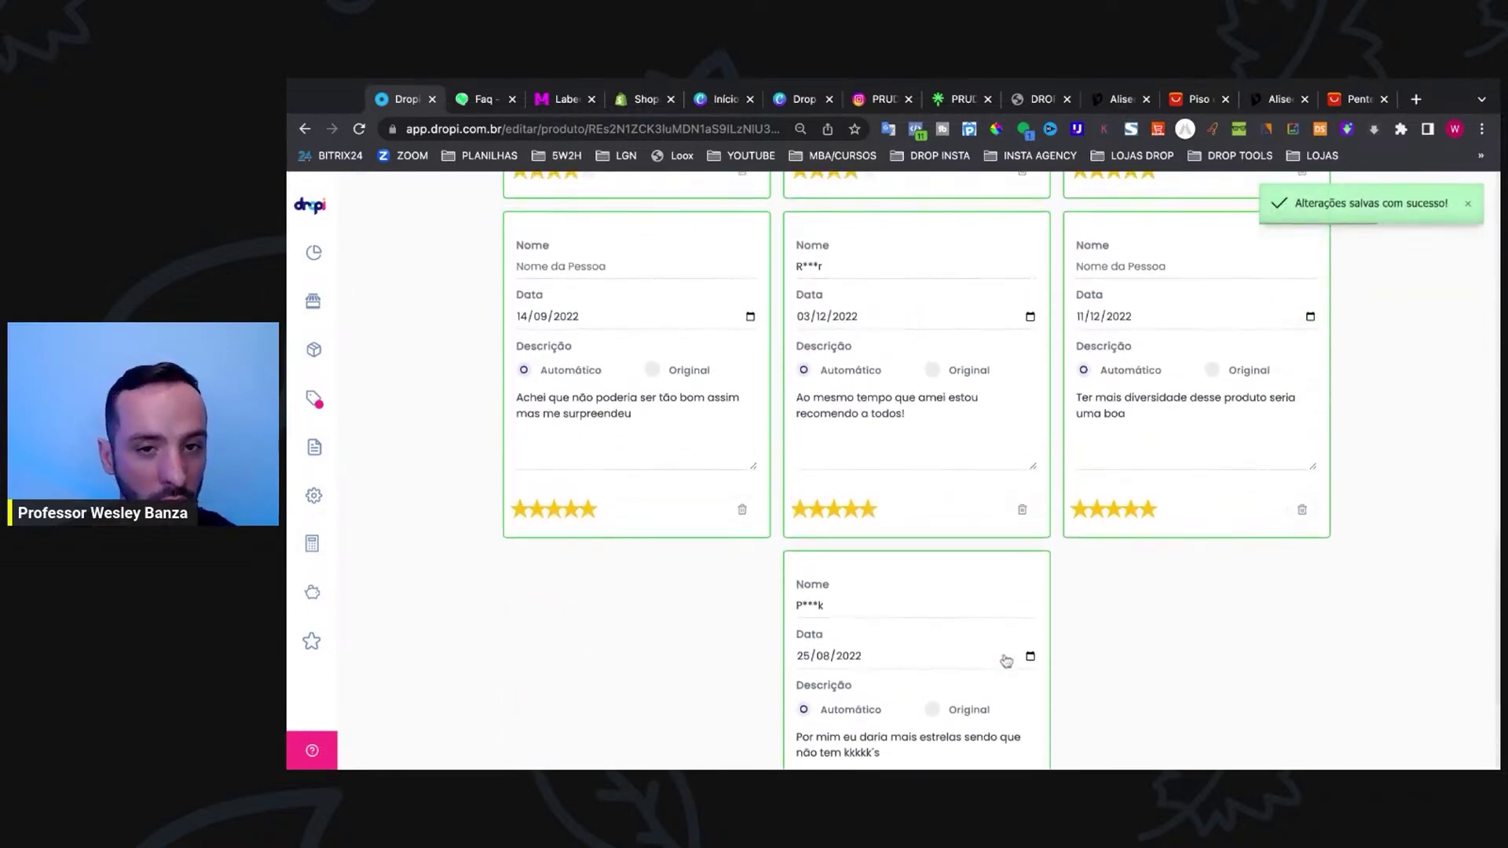
pyautogui.scroll(2, 921, 528)
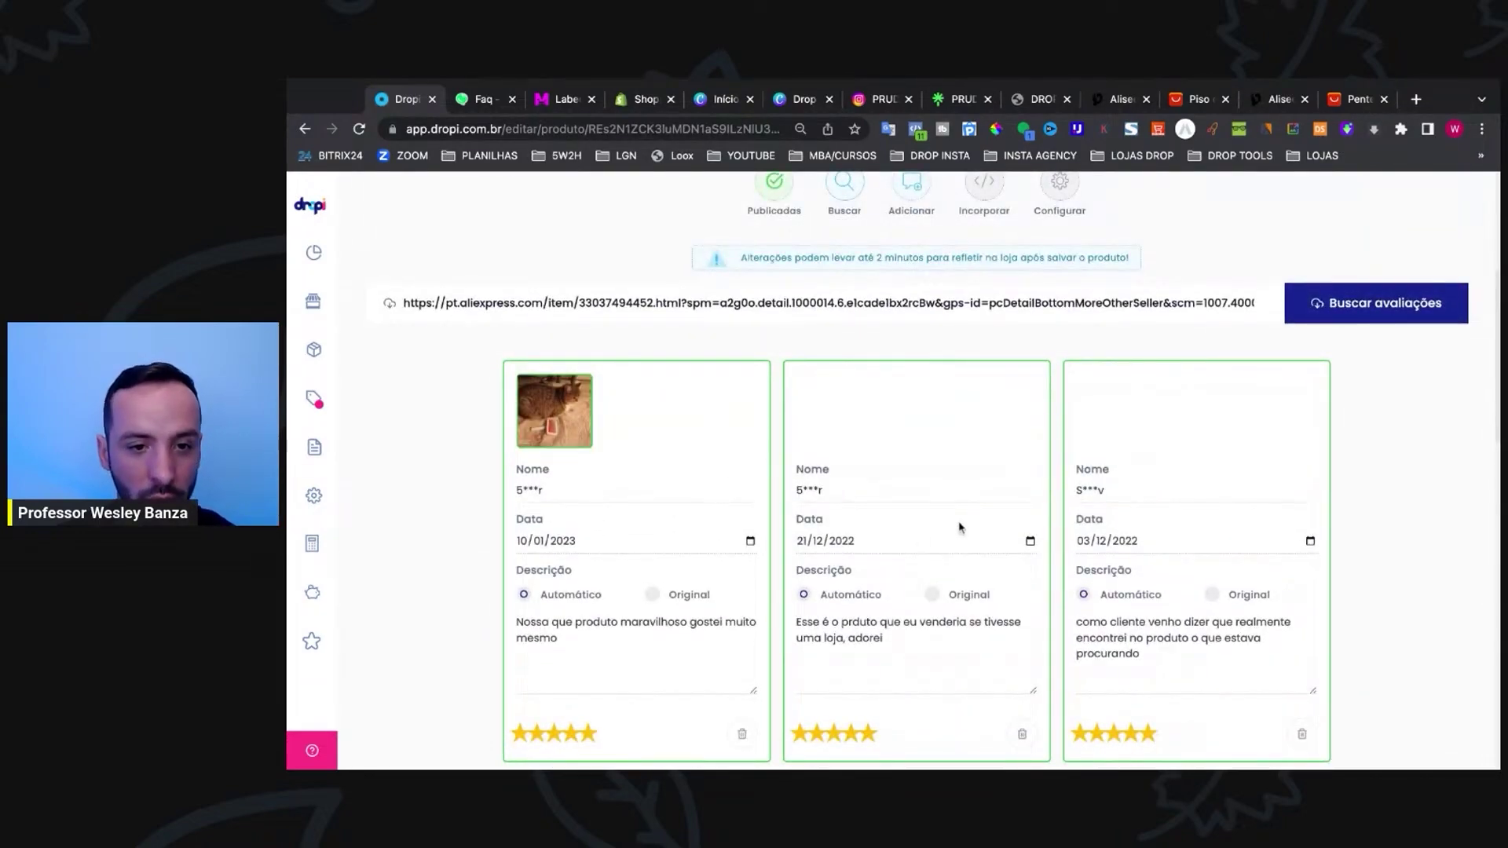
pyautogui.click(1021, 732)
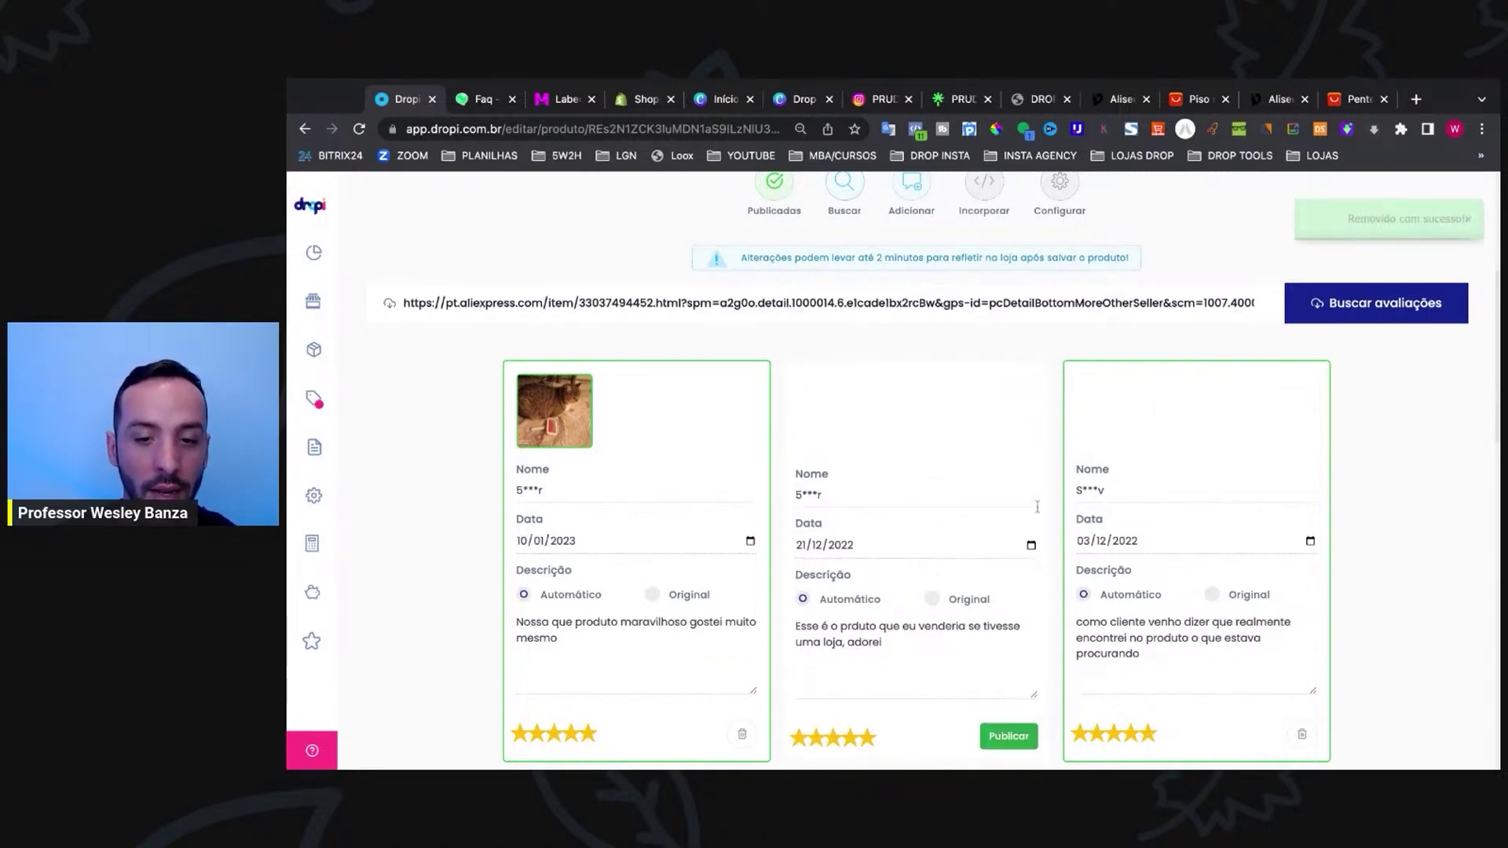
pyautogui.scroll(-5, 960, 626)
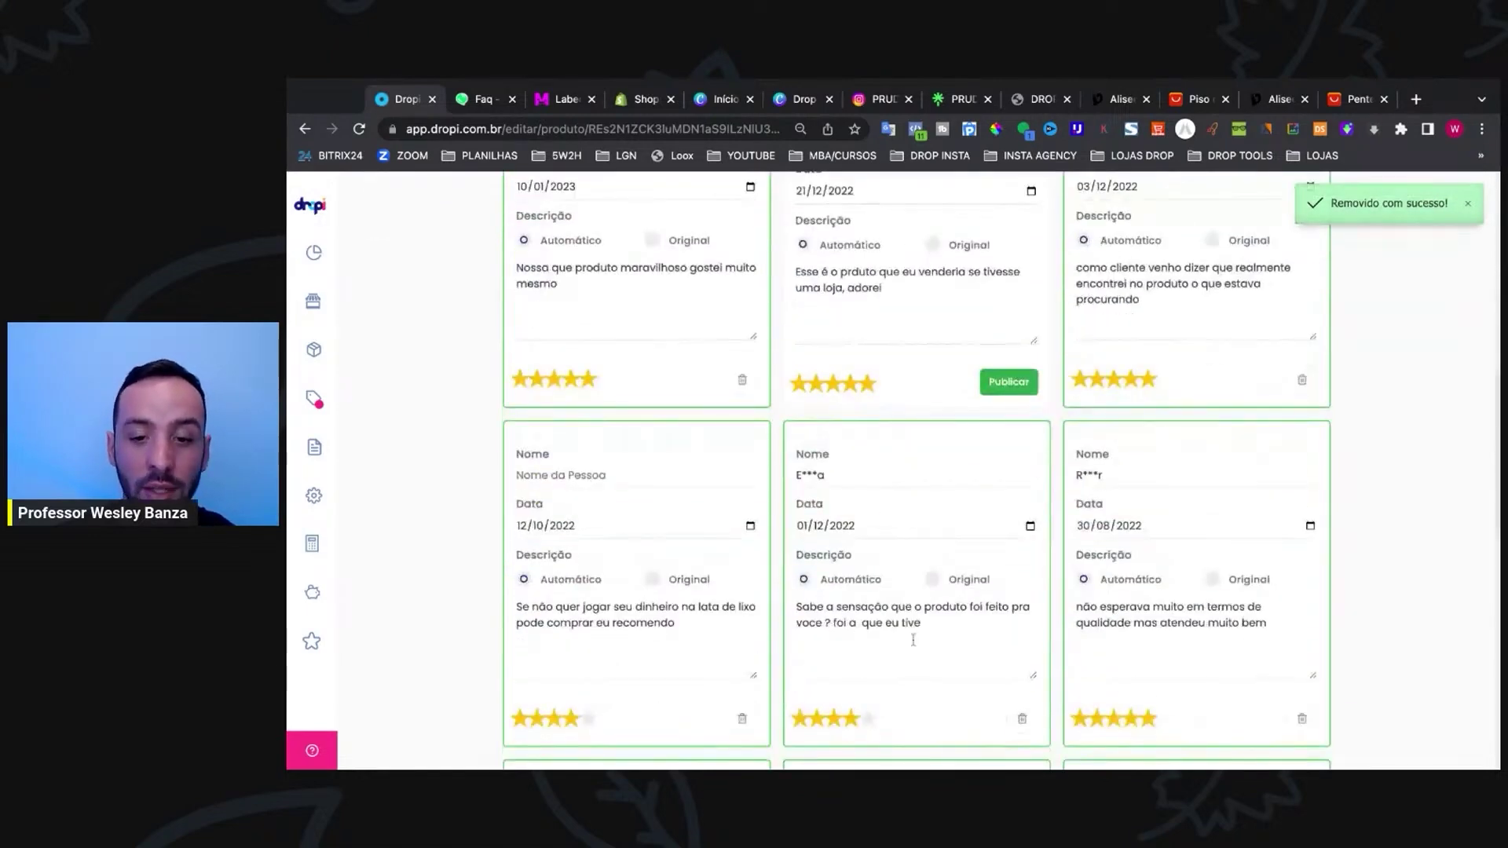
pyautogui.scroll(5, 868, 717)
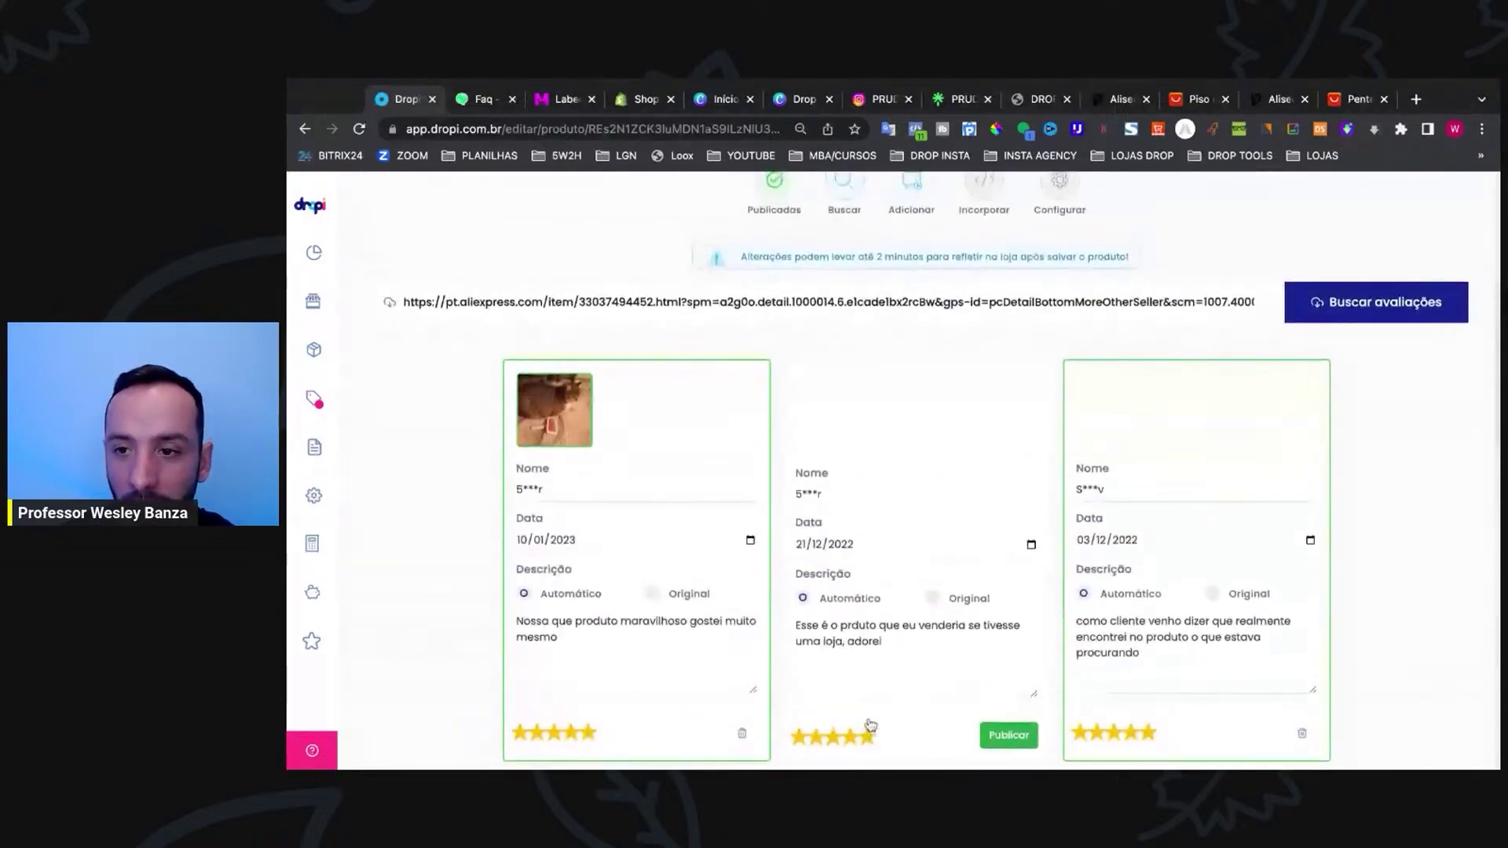
# Step: Save the product with the option to export and update it in the Shopify store enabled
pyautogui.scroll(3, 1438, 428)
pyautogui.scroll(-2, 1393, 434)
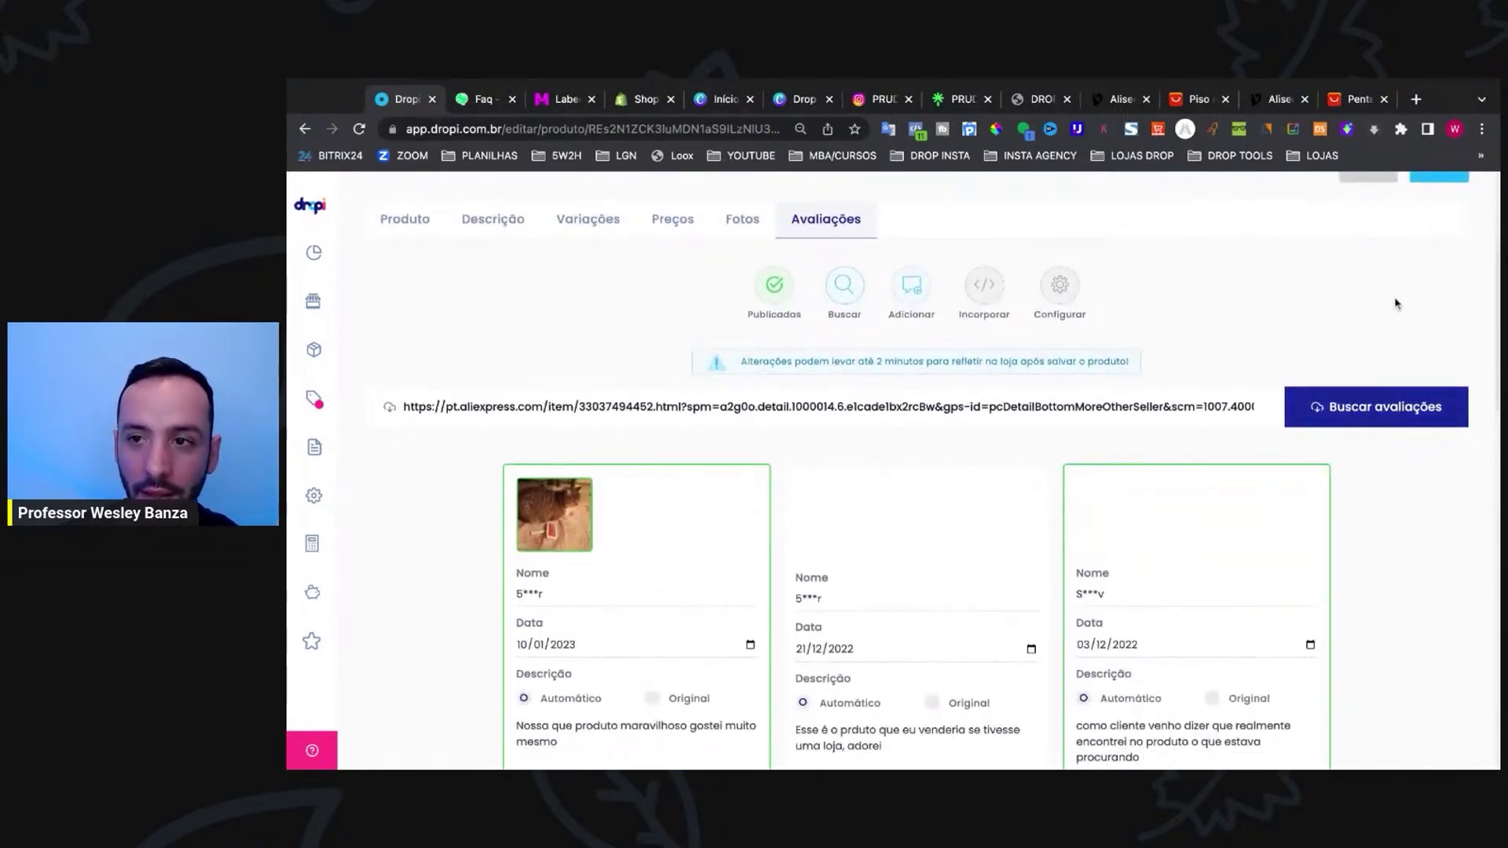
pyautogui.scroll(3, 1405, 314)
pyautogui.click(1444, 368)
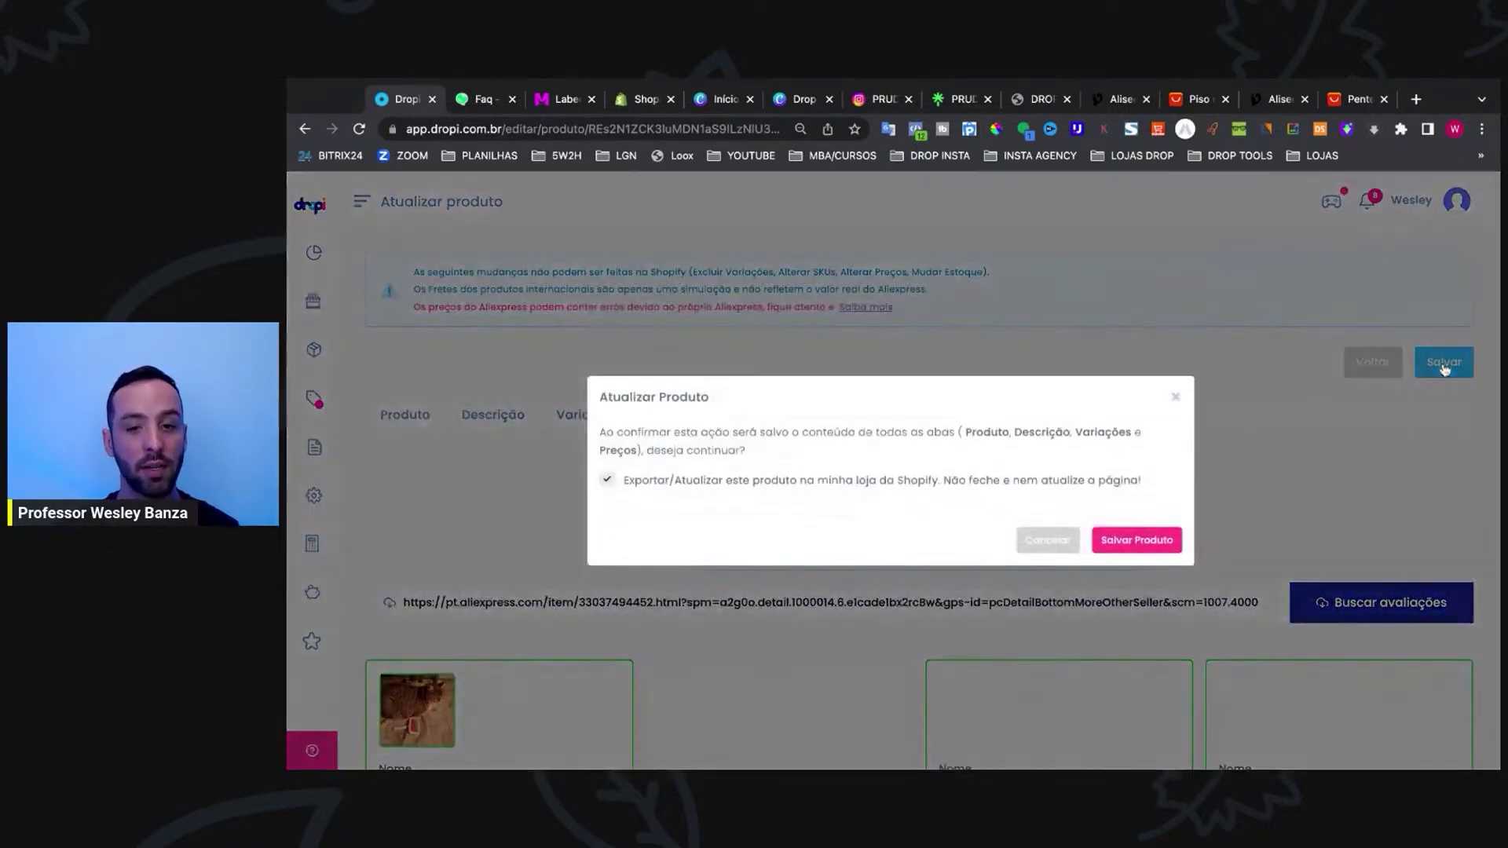
pyautogui.click(1128, 550)
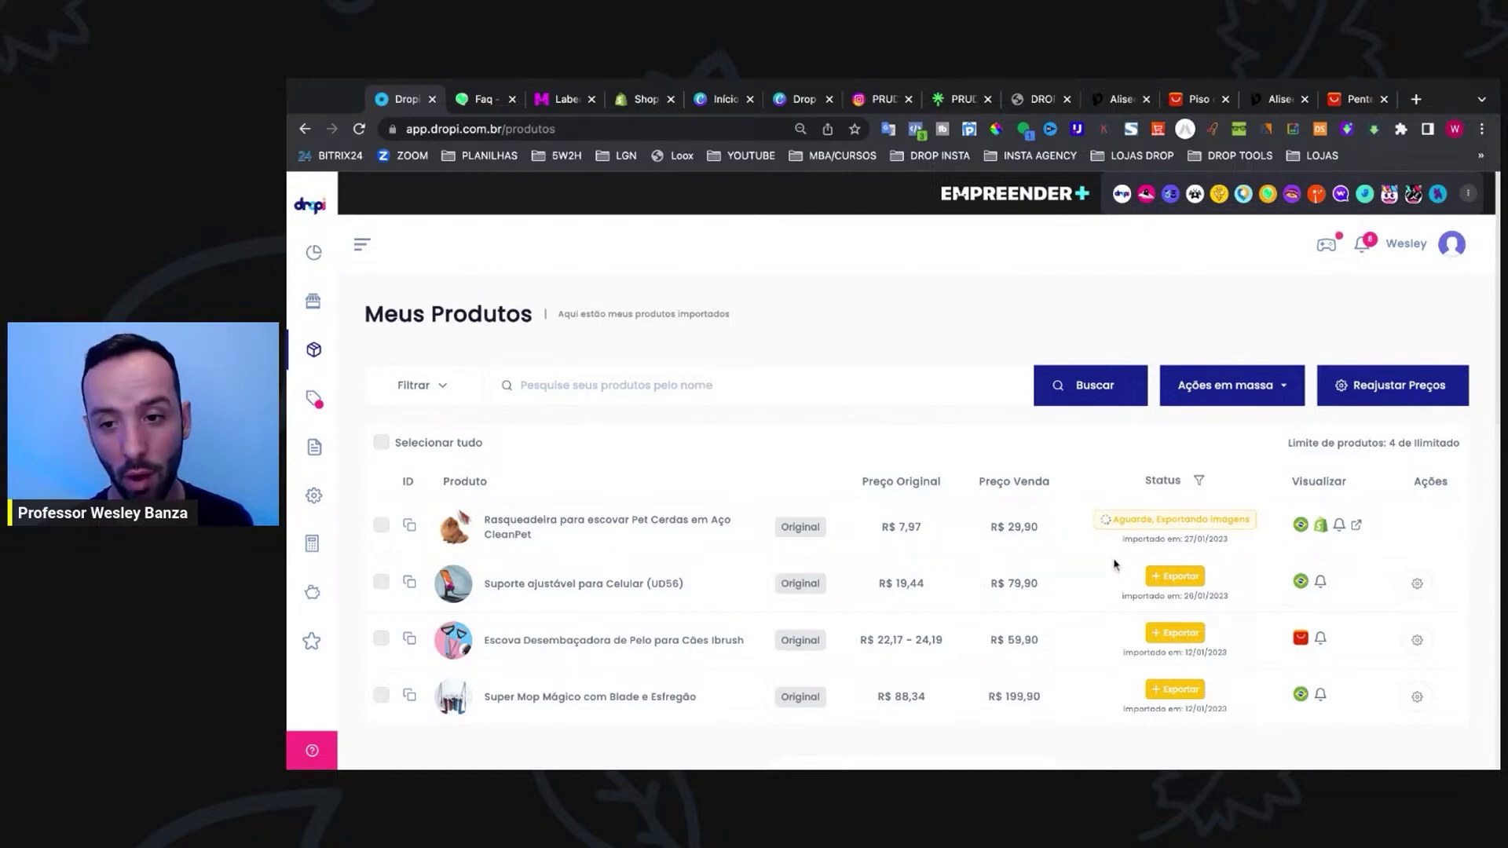
# Step: Open the orders list and examine the details of the AliExpress pet brush order and the national mop order
pyautogui.moveTo(1099, 529)
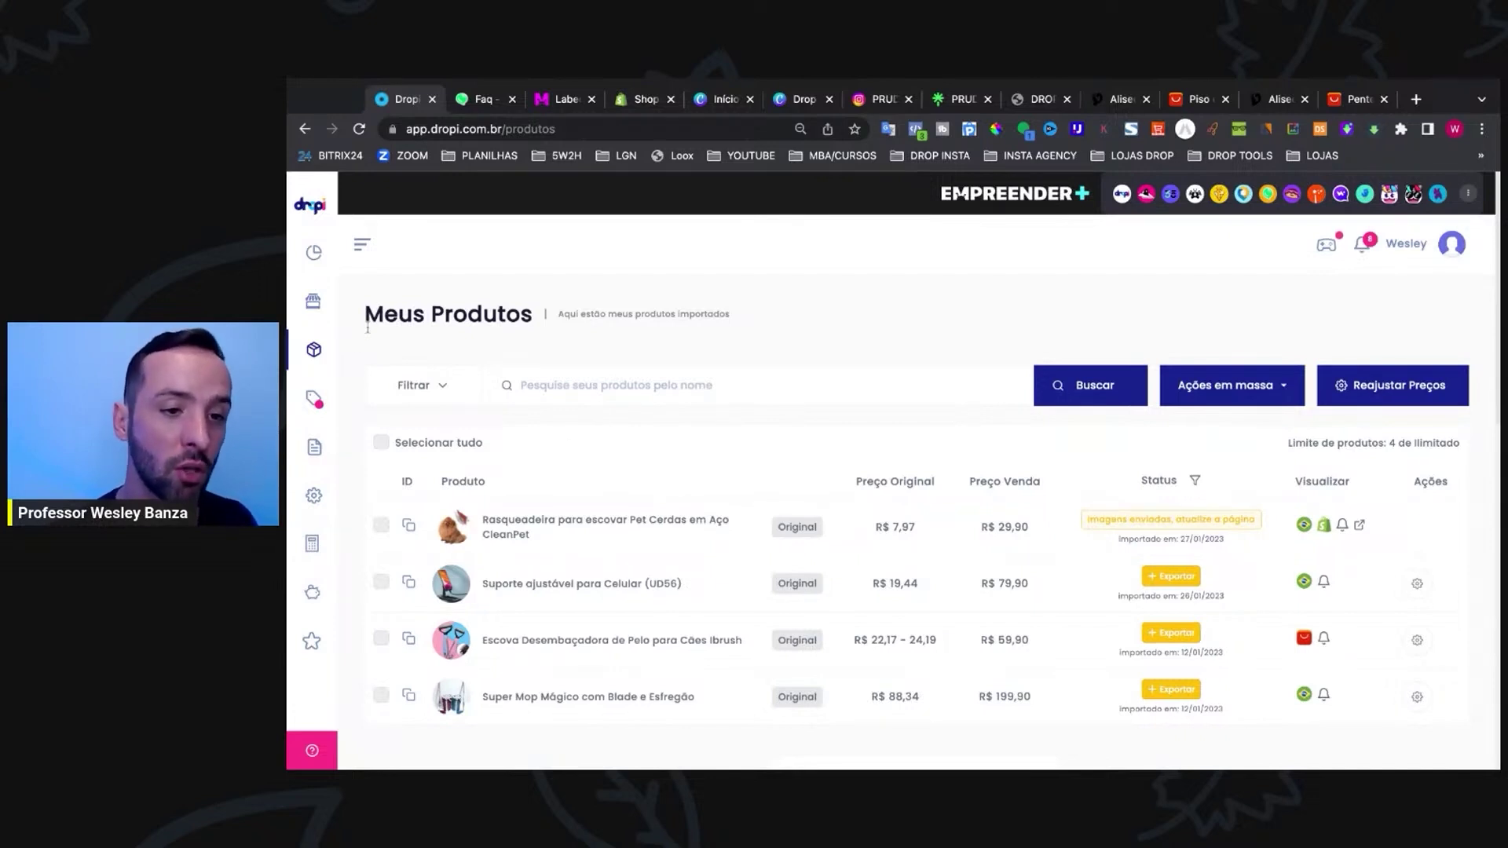
pyautogui.click(314, 398)
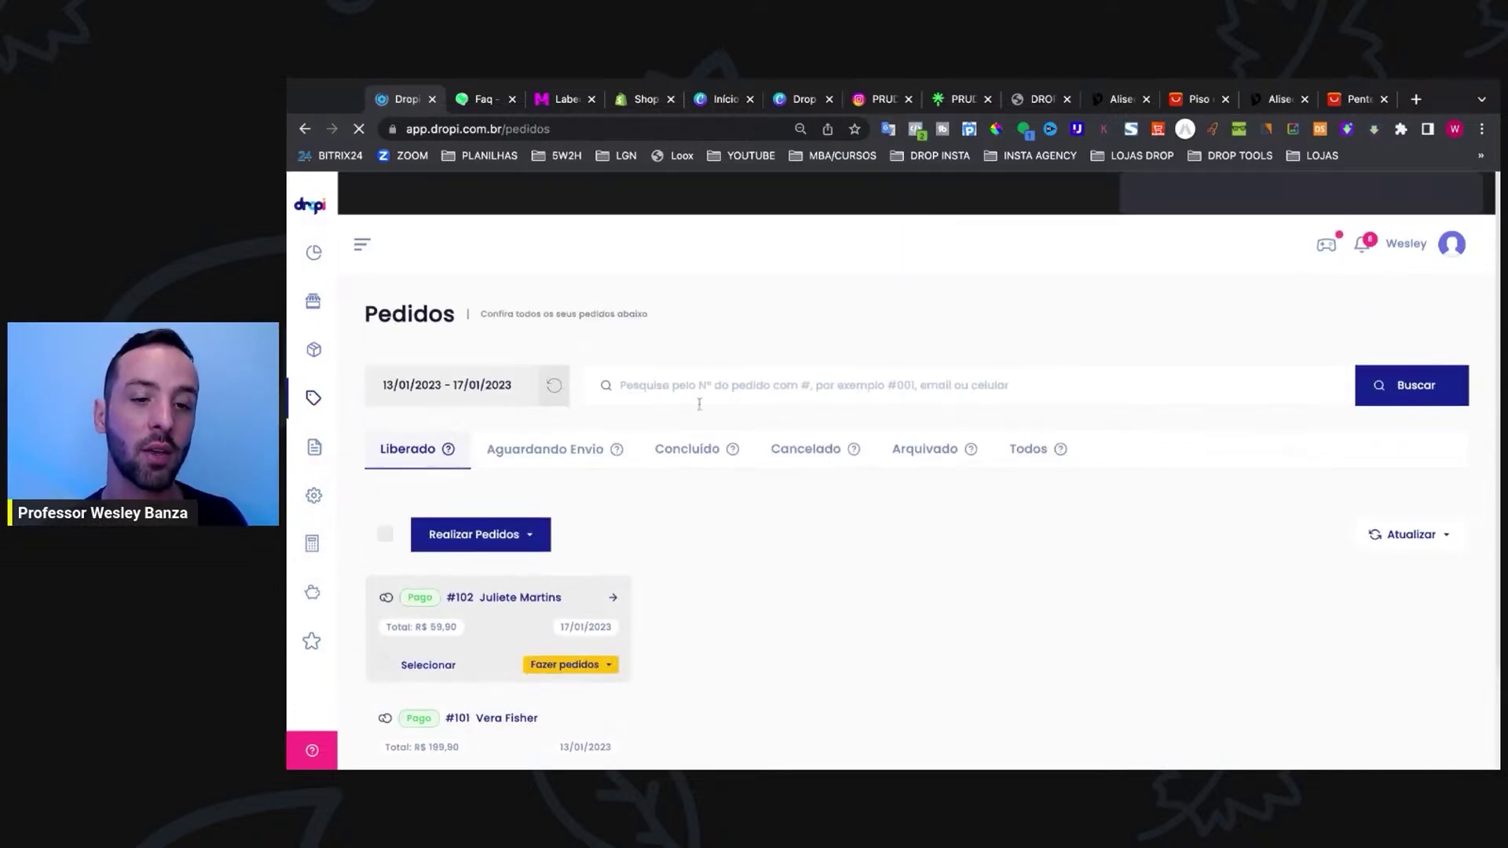
pyautogui.scroll(-3, 835, 481)
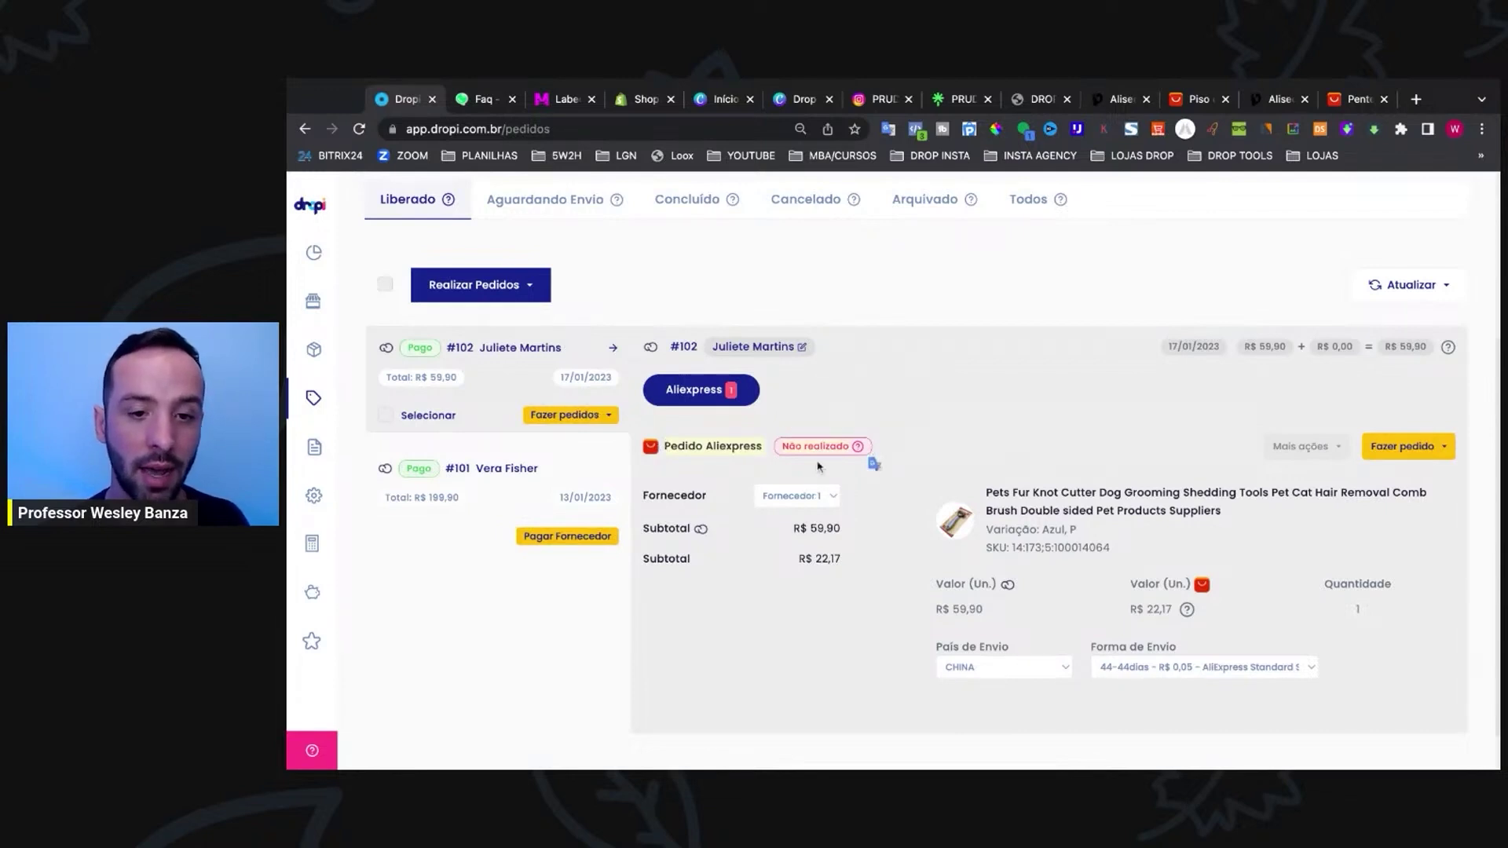
pyautogui.click(512, 490)
pyautogui.scroll(-1, 948, 600)
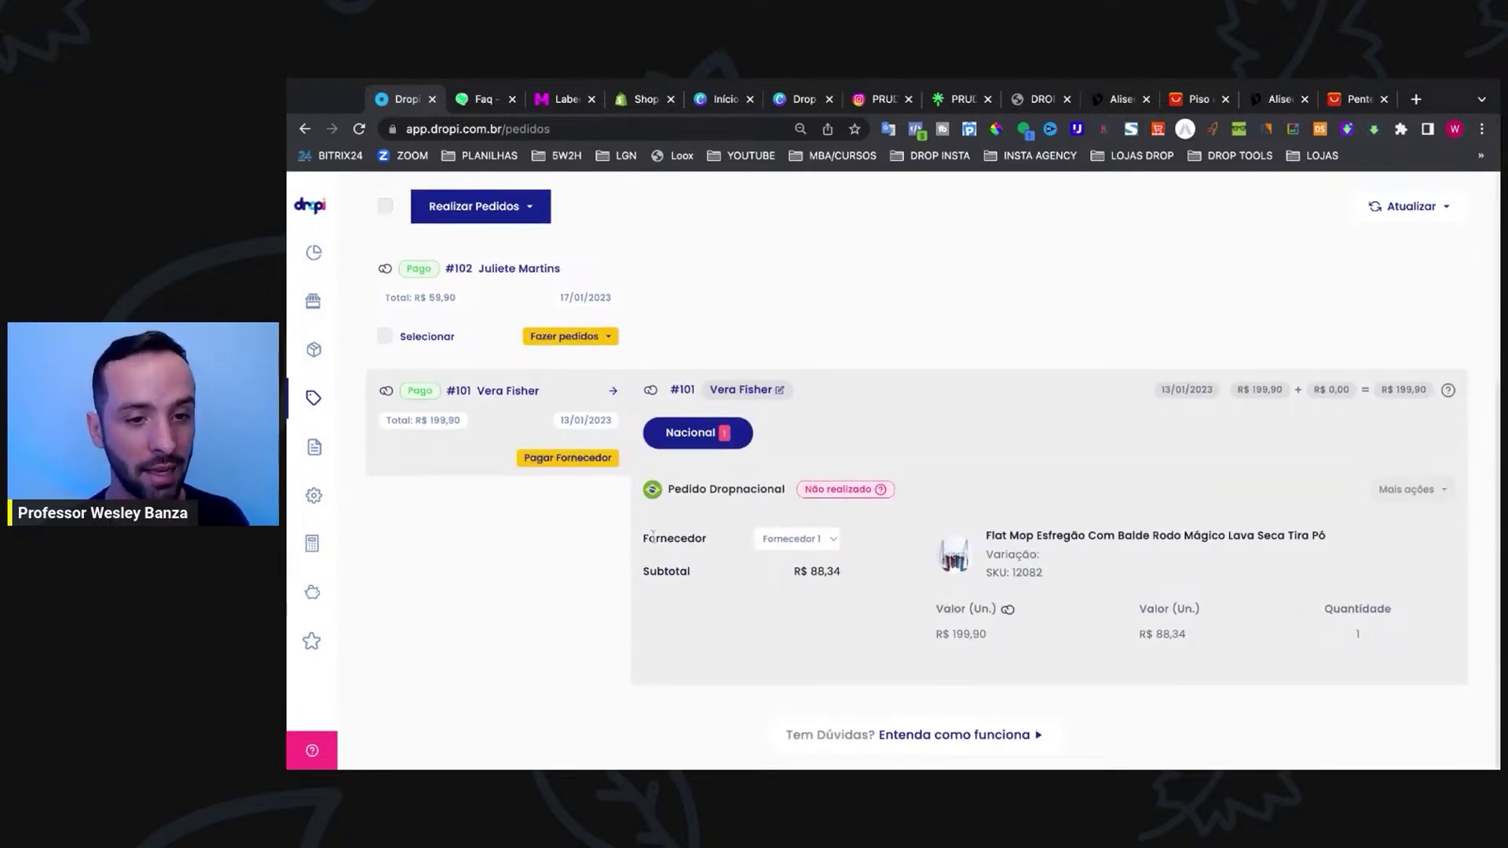
# Step: Open the supplier payment for the national mop order and review its addresses, freight cost and note
pyautogui.click(589, 463)
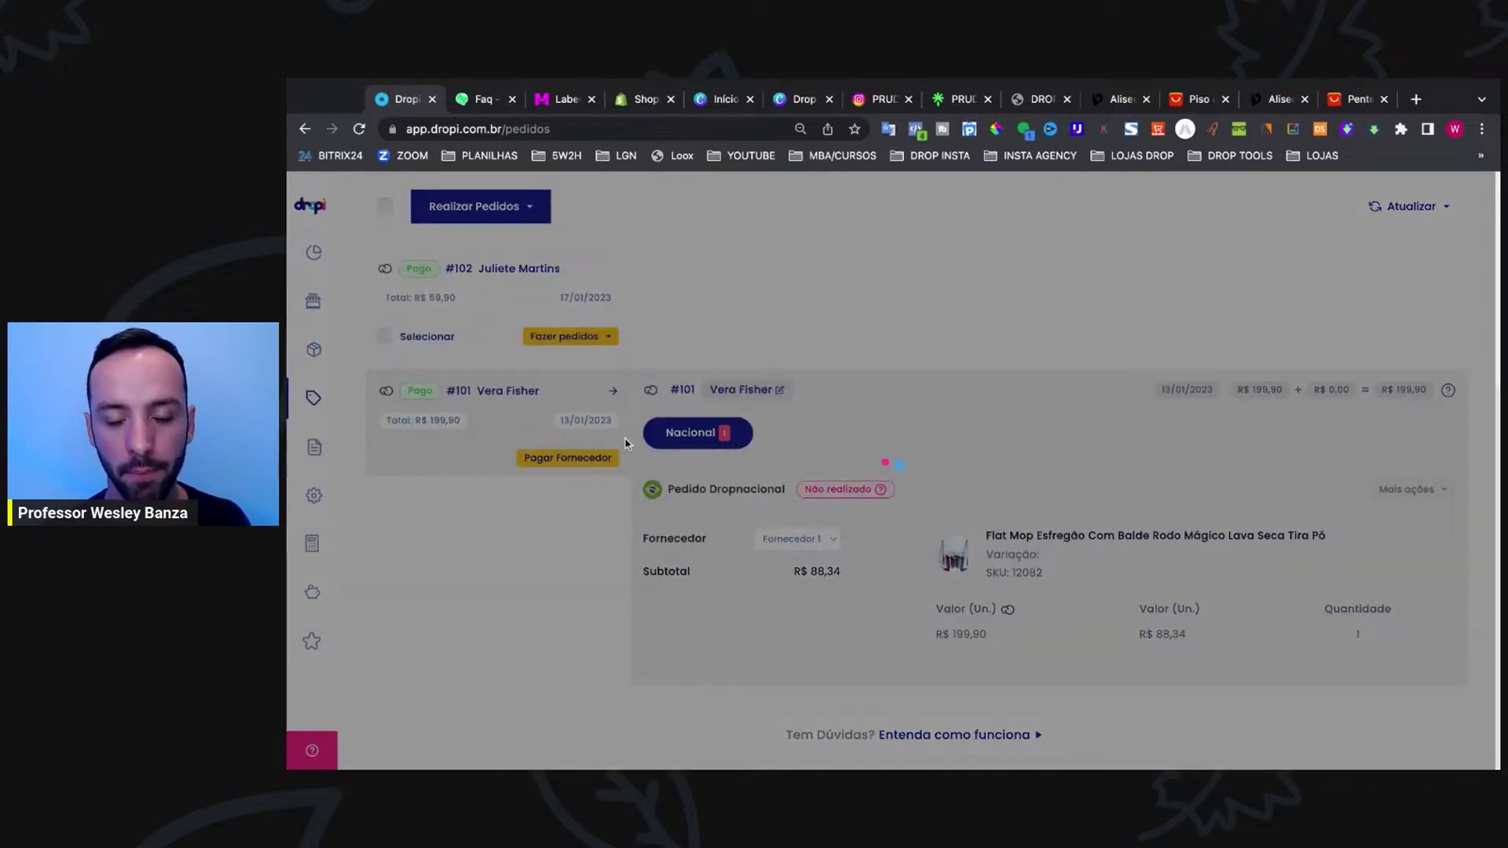
pyautogui.scroll(-3, 945, 536)
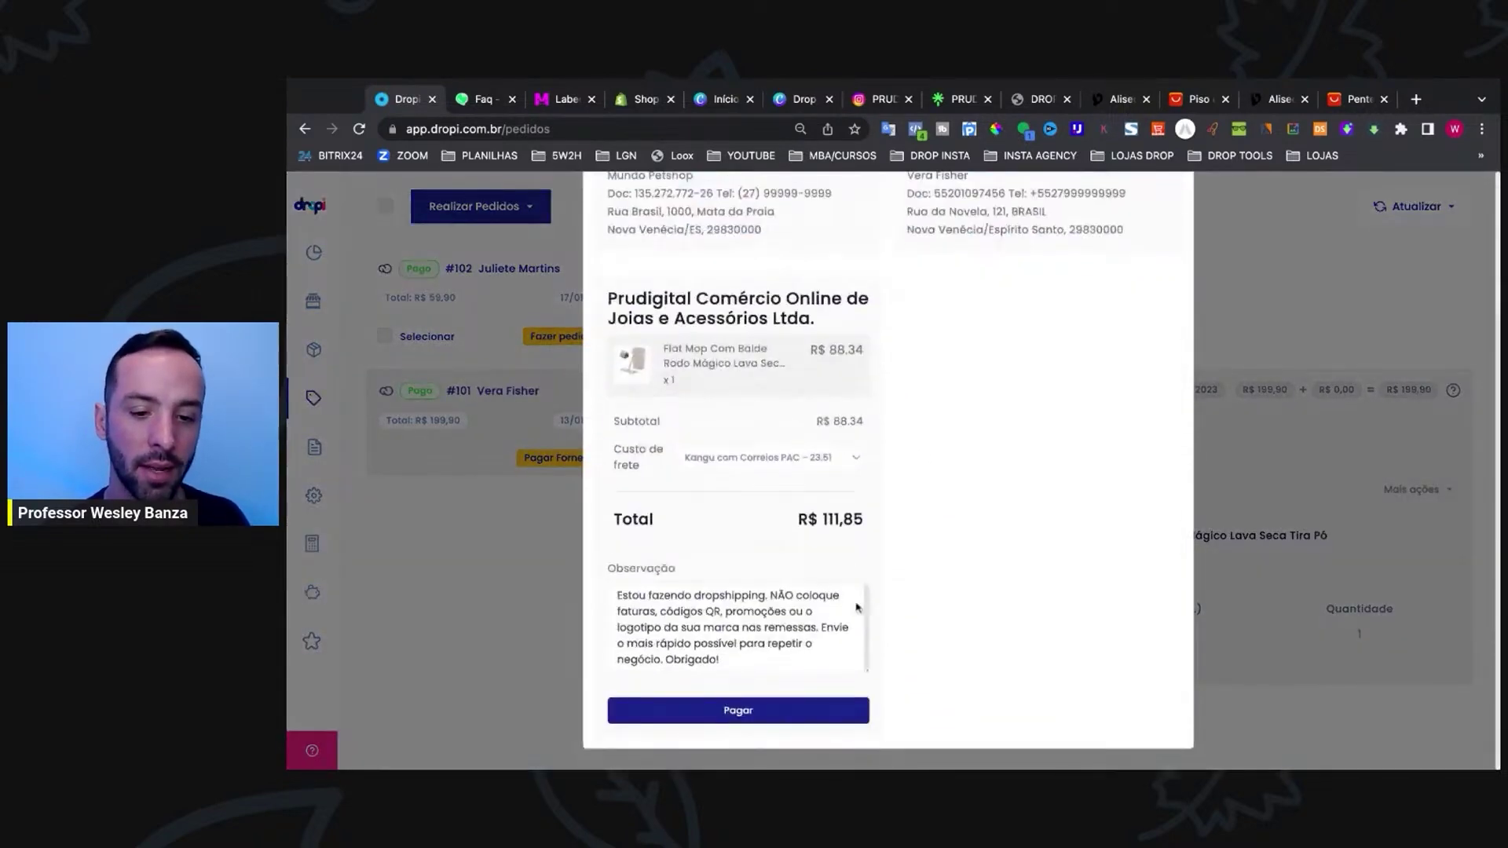
# Step: Try to pay the mop order through Mercado Pago without an NF-e, and cancel the payment at the purchase review
pyautogui.click(752, 710)
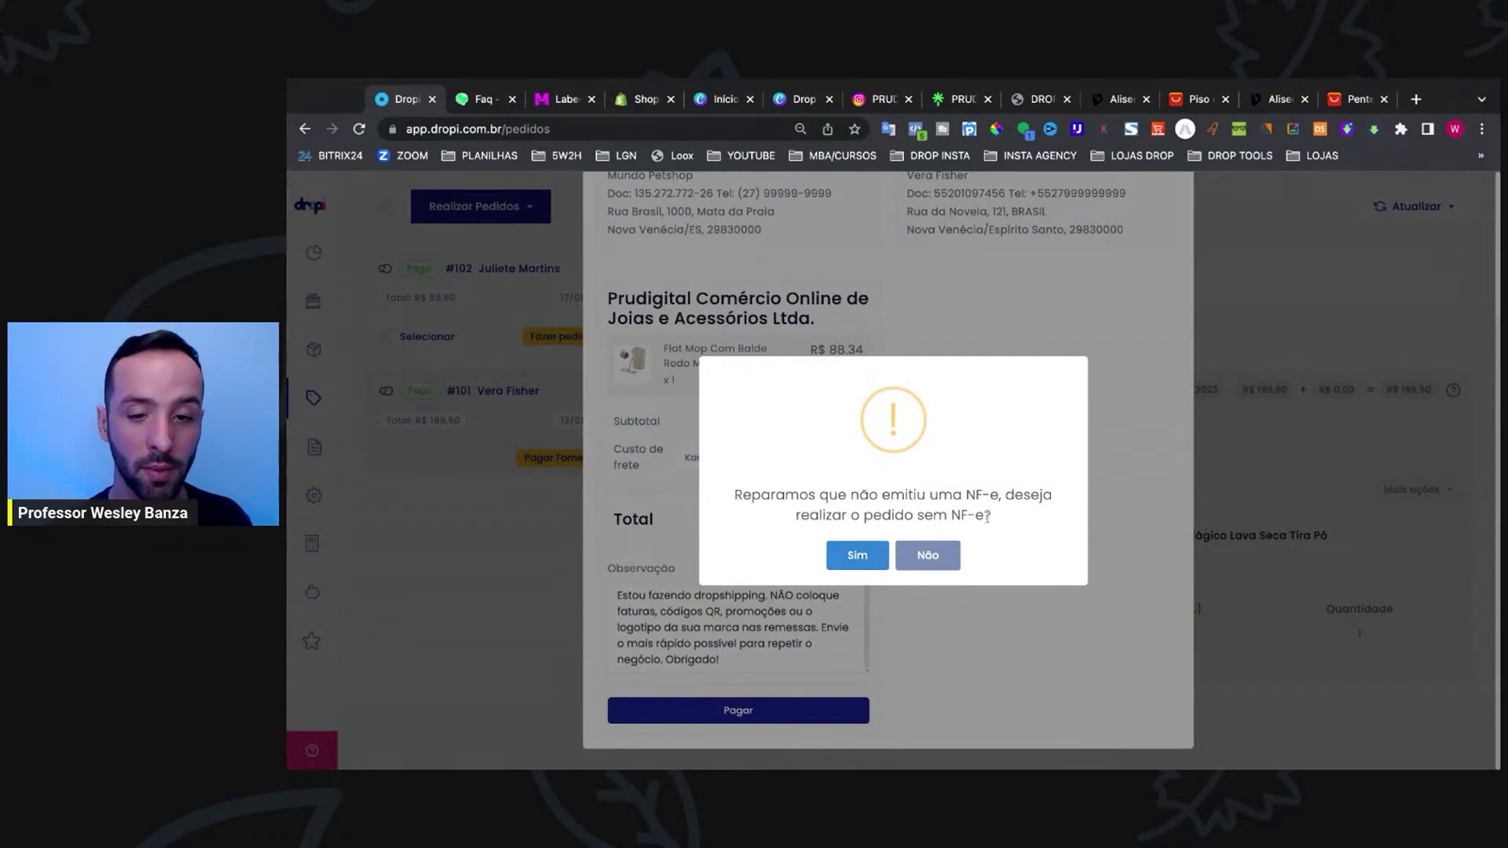
pyautogui.click(864, 560)
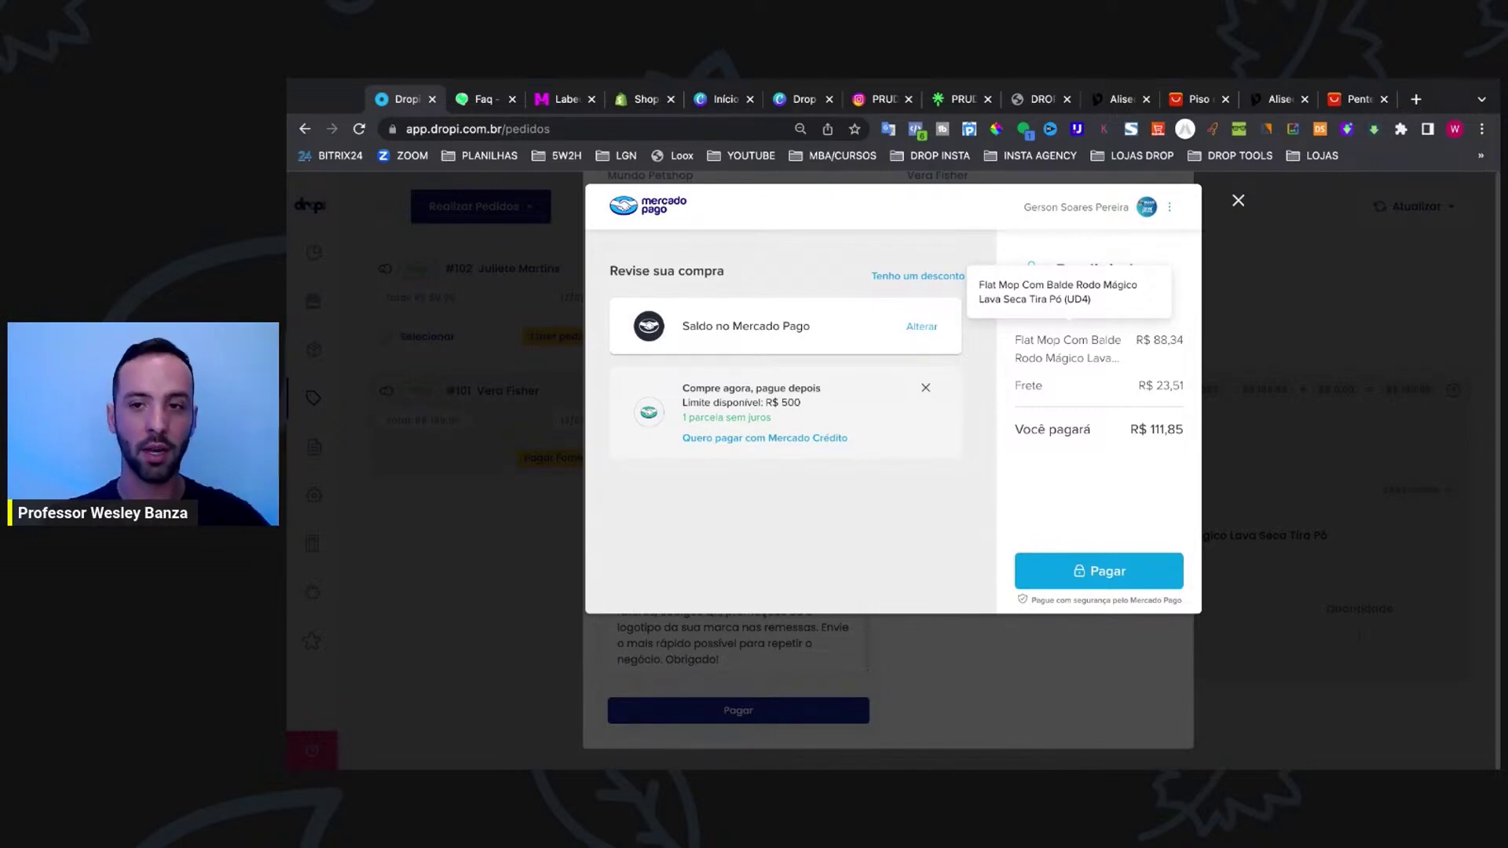
pyautogui.click(1238, 203)
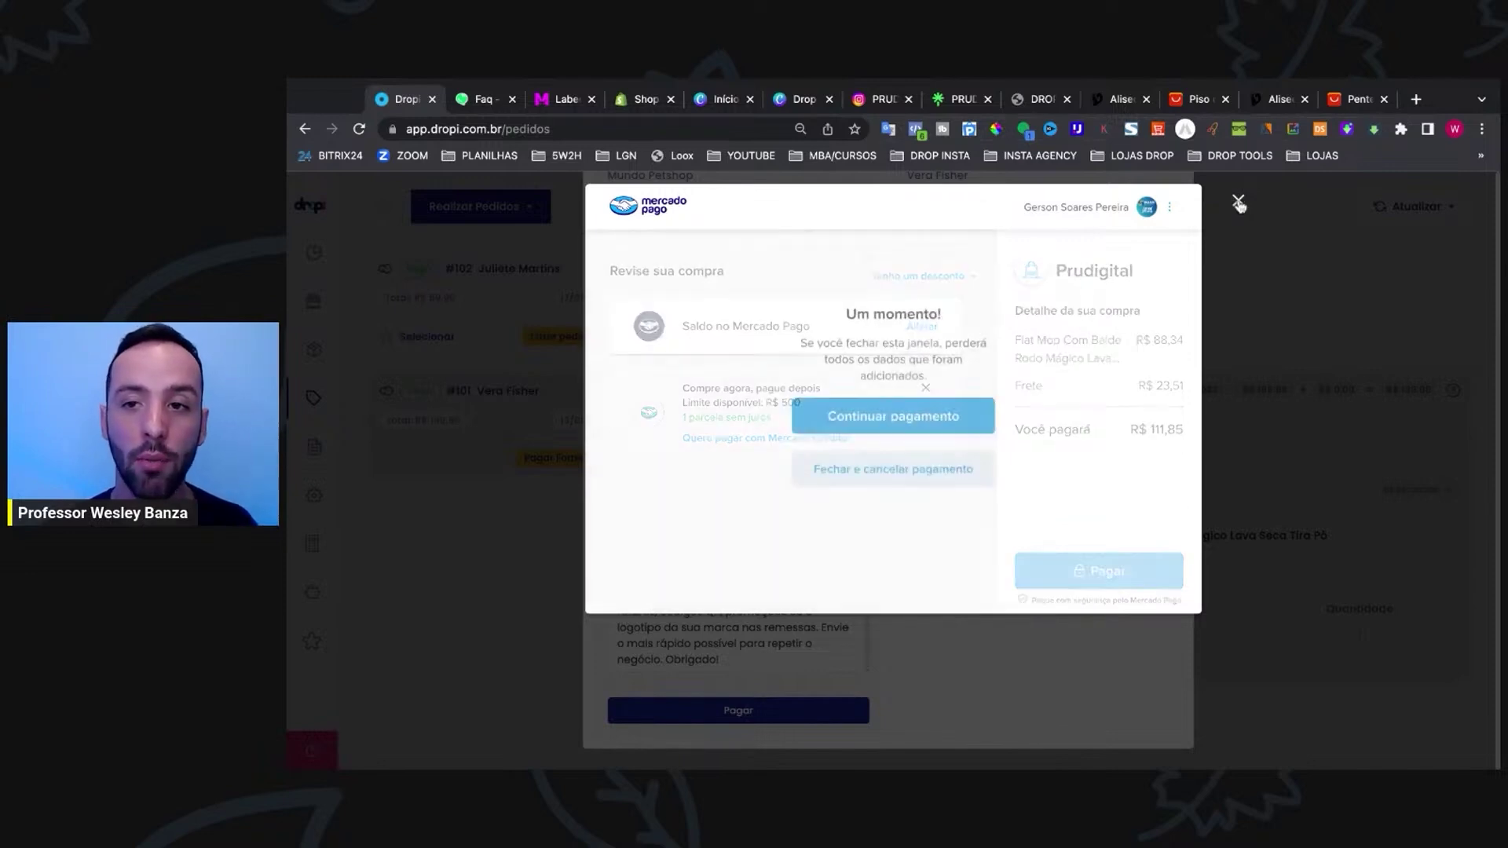
pyautogui.click(939, 487)
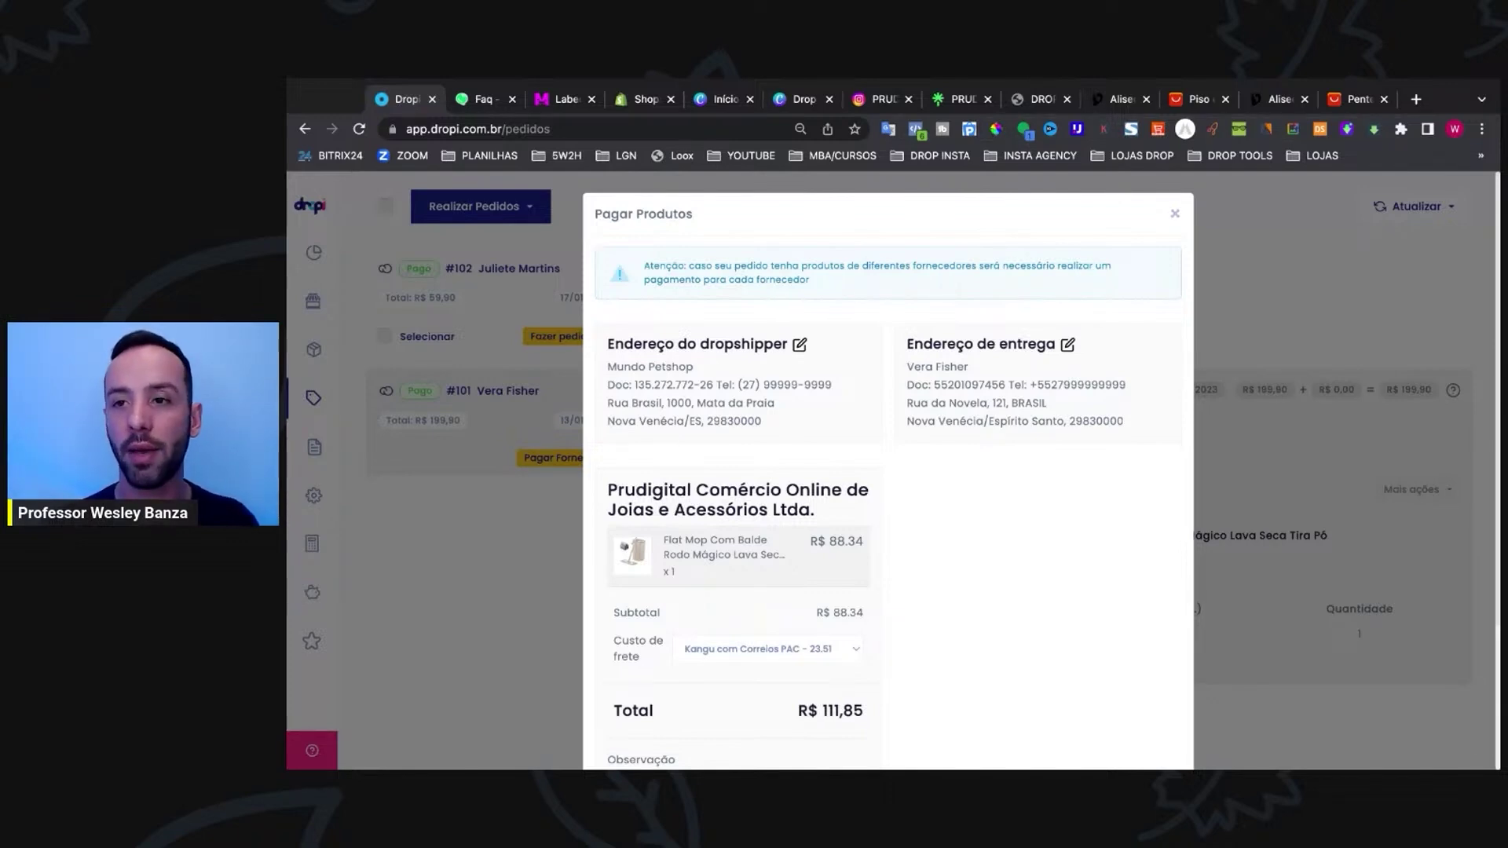
# Step: Search Google in a new tab for "cep em santis", open the first Santos postal code and copy it
pyautogui.click(1416, 99)
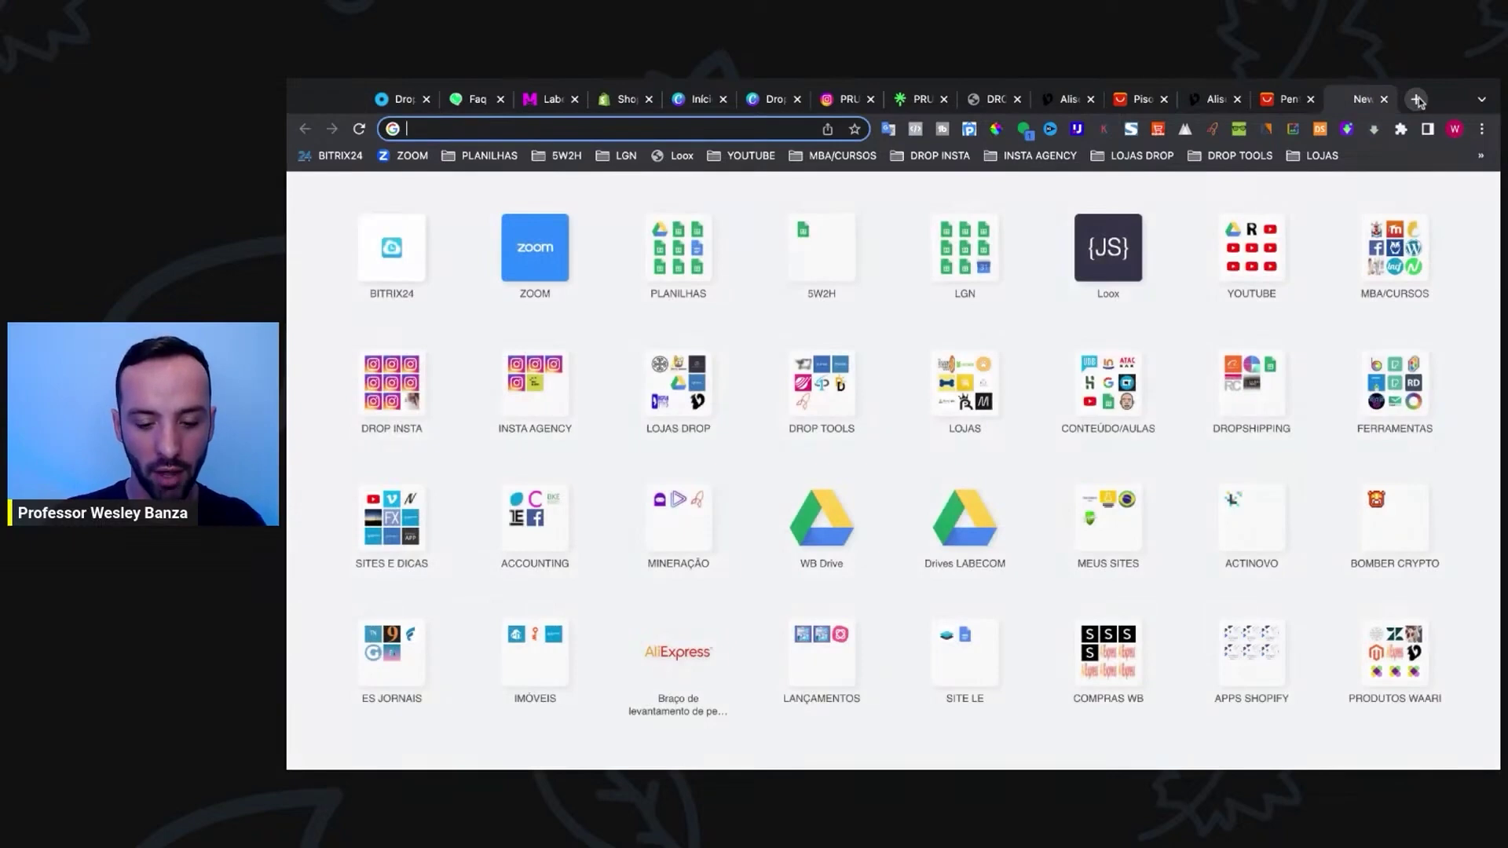
pyautogui.write('c')
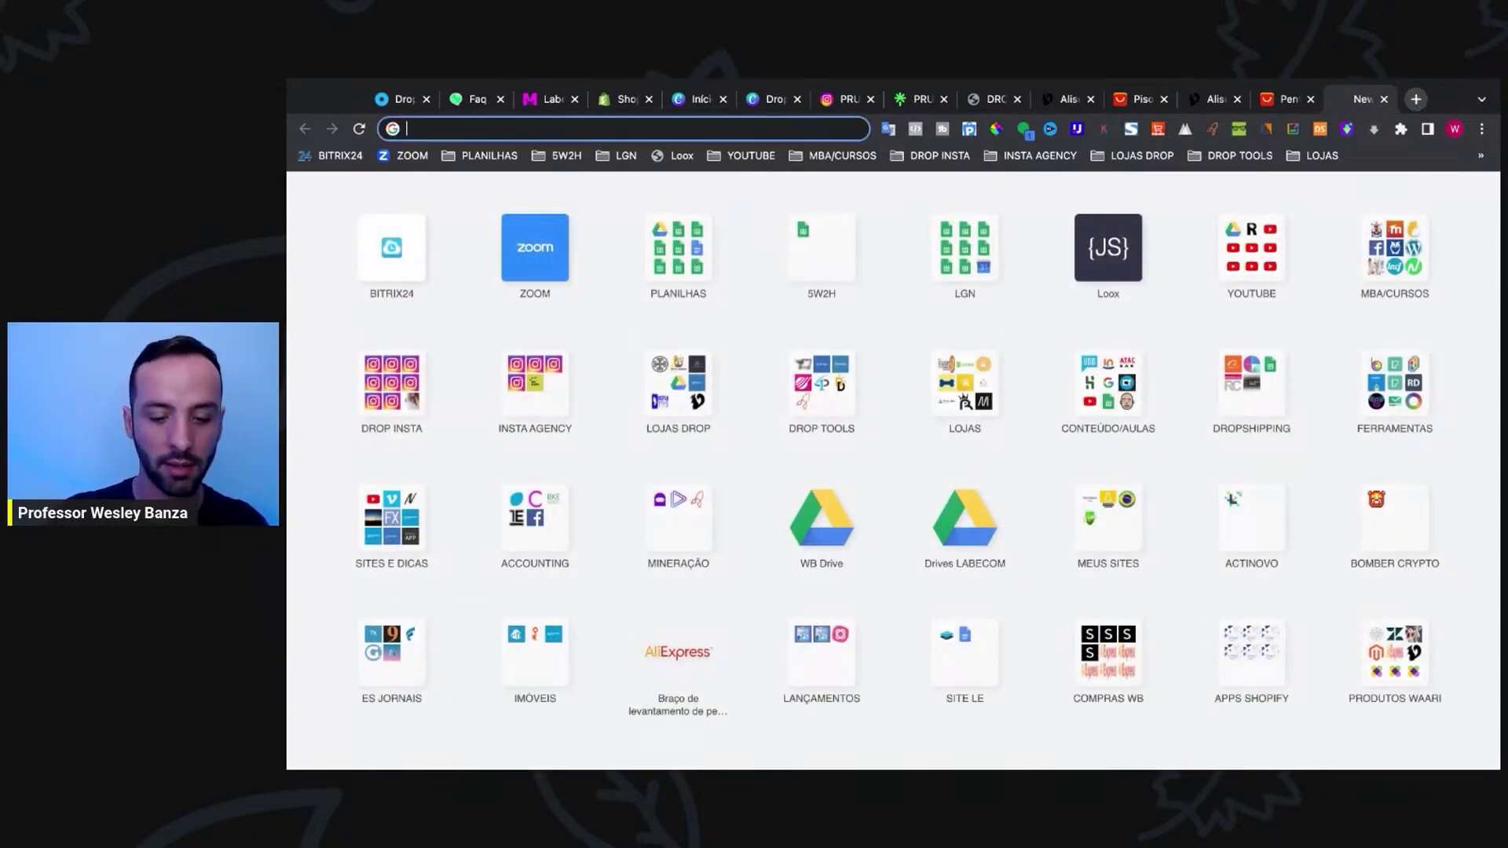
pyautogui.write('ep em santis')
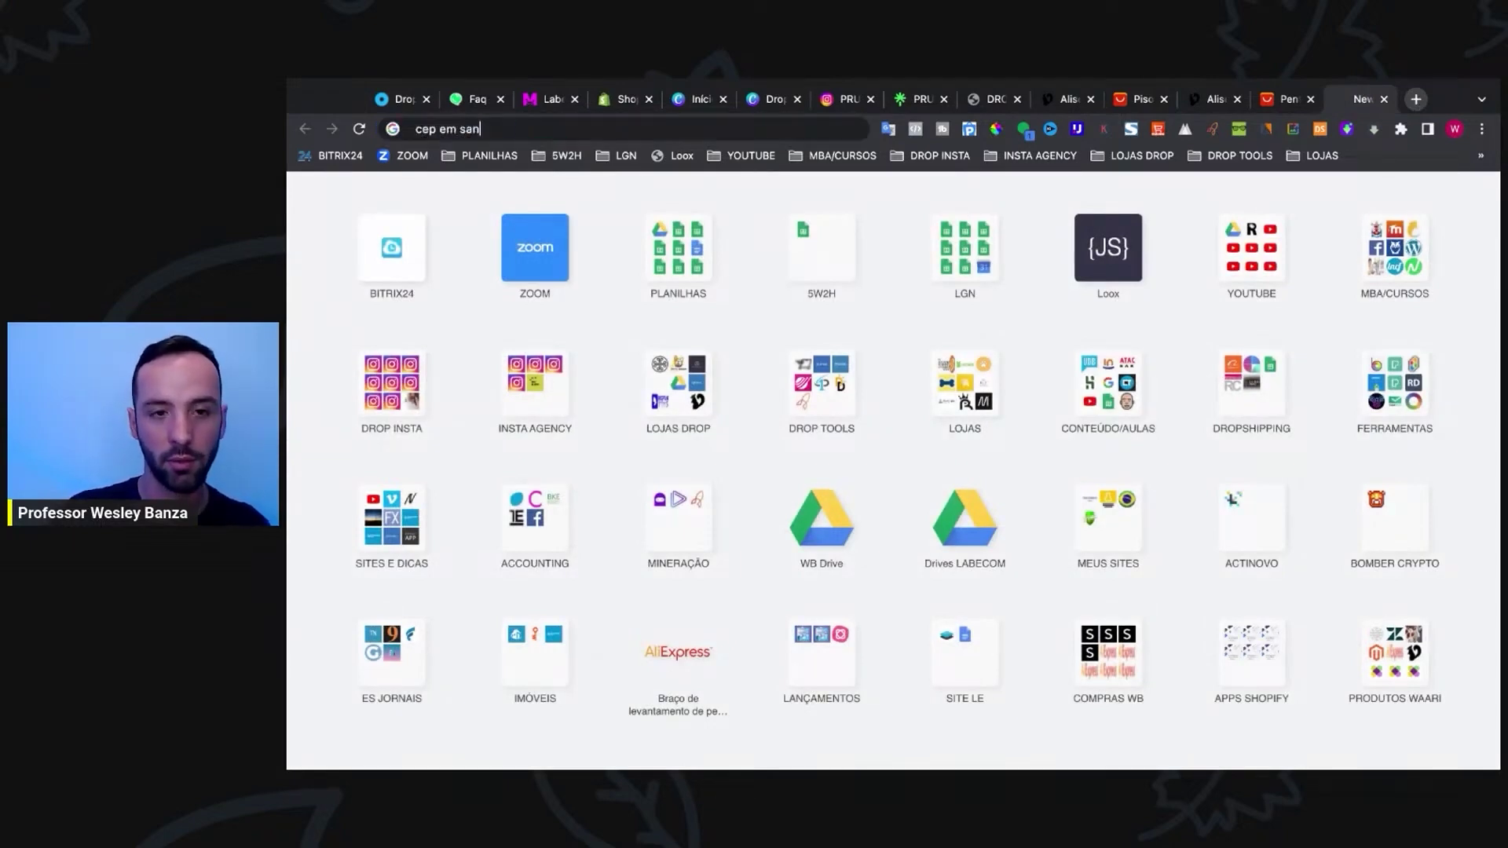
pyautogui.press('Return')
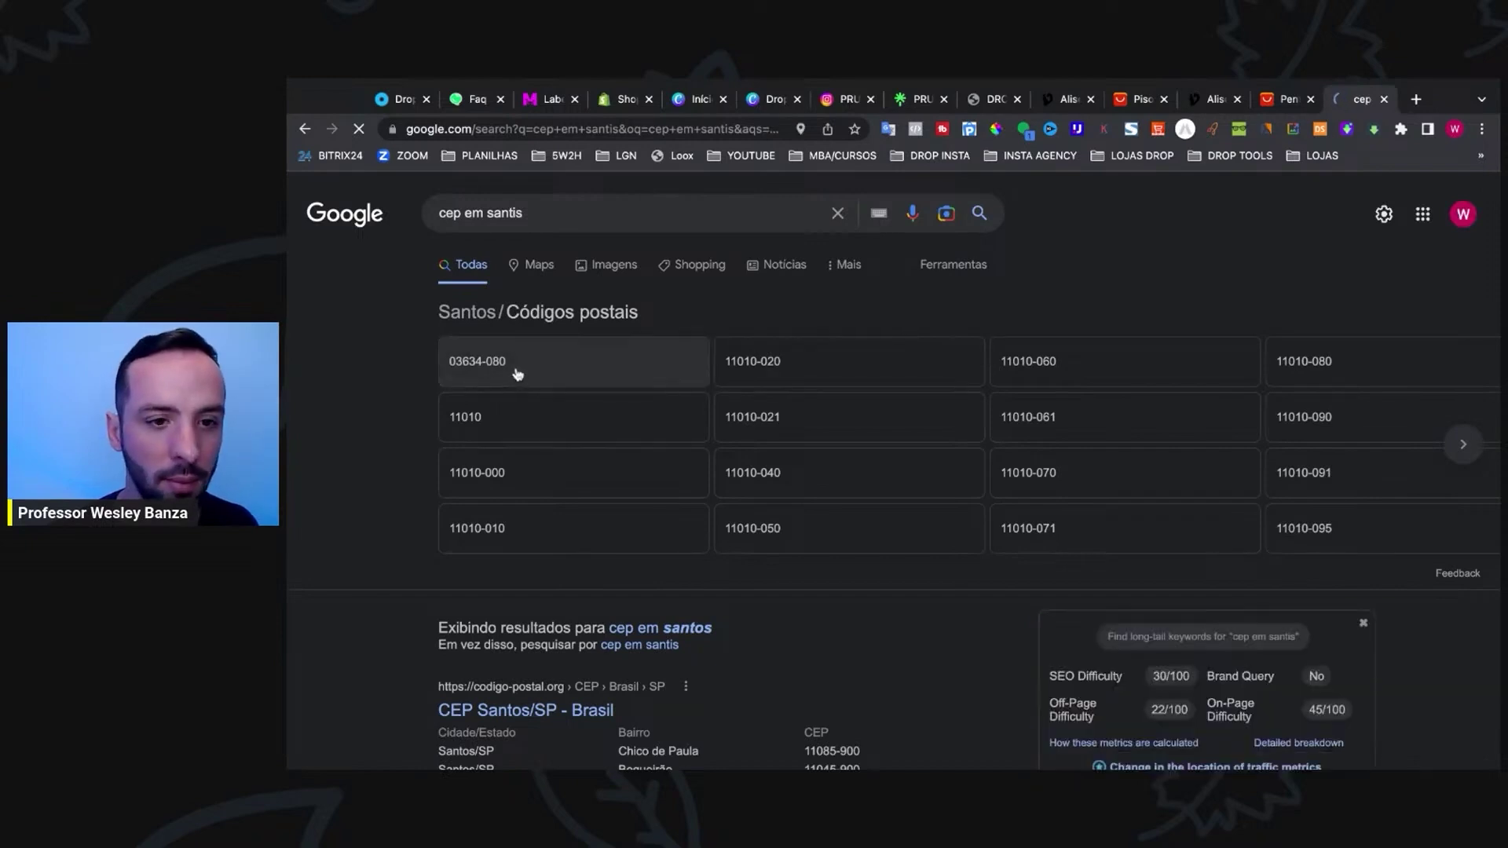
pyautogui.click(522, 366)
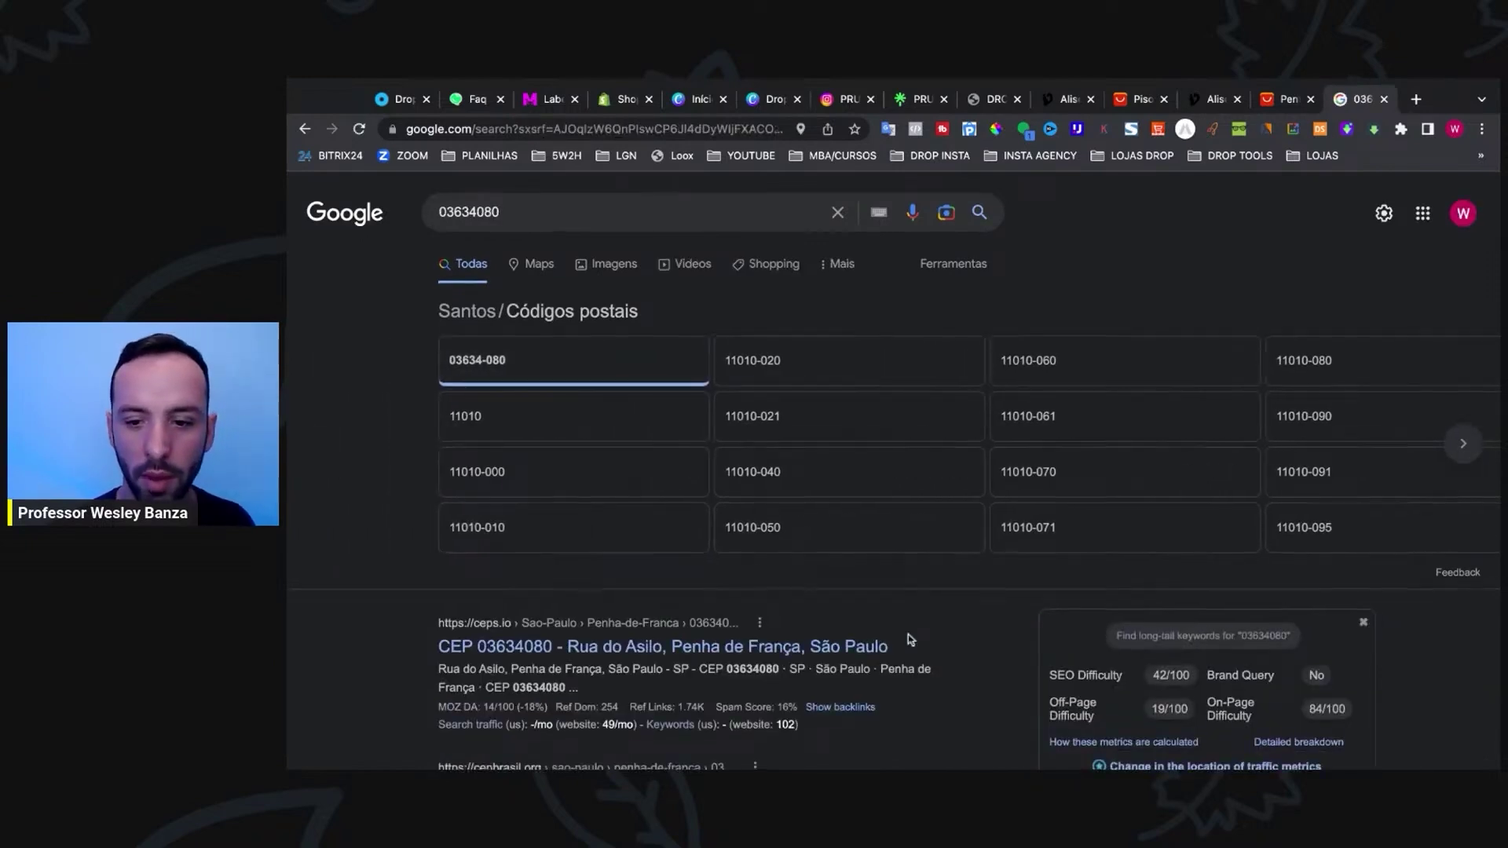
pyautogui.scroll(-5, 907, 638)
pyautogui.tripleClick(1222, 640)
pyautogui.press('super+c')
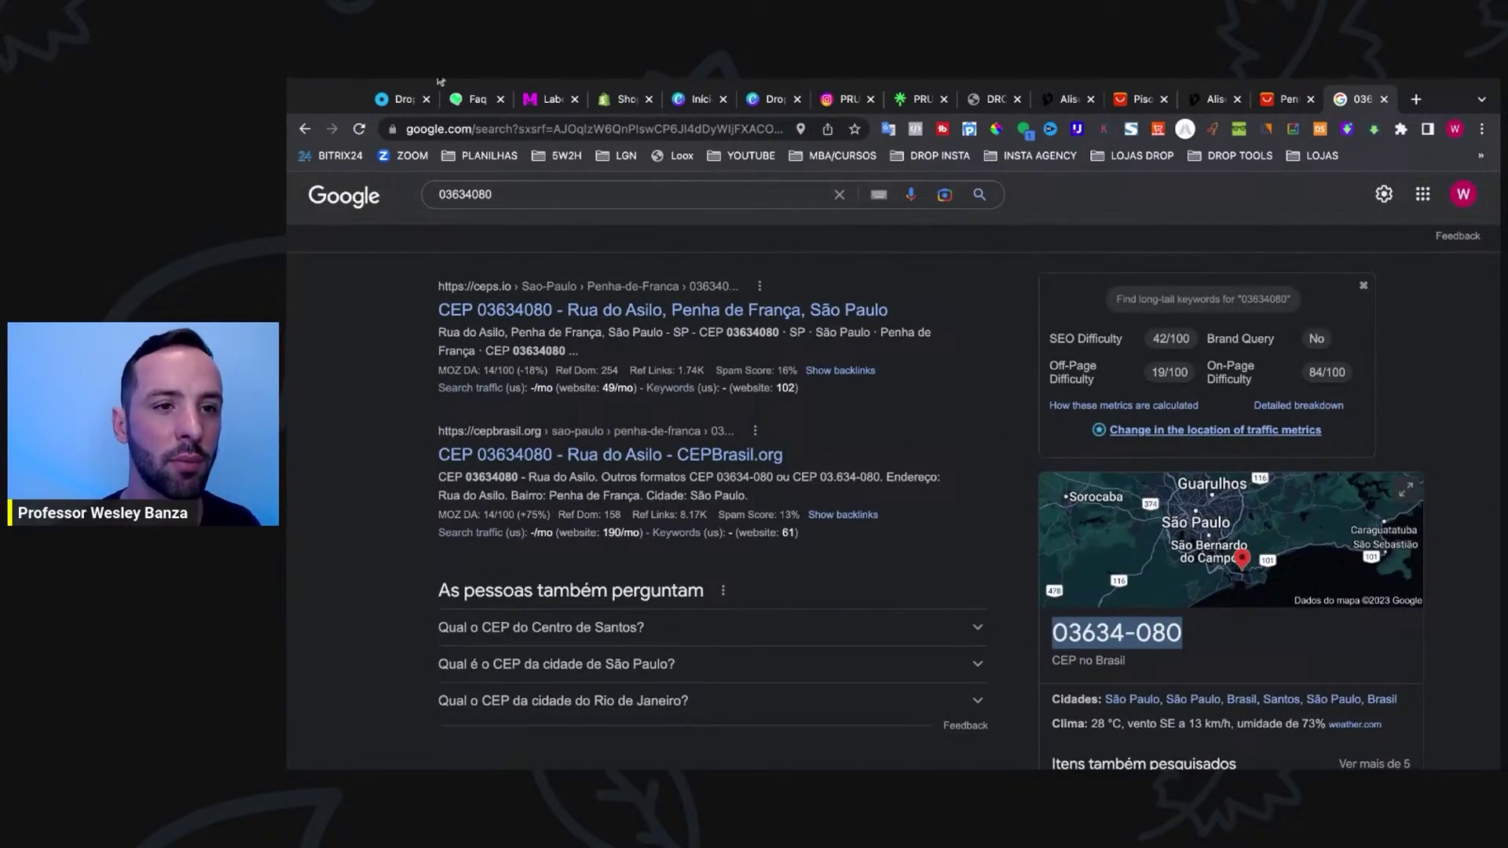
# Step: Return to Dropi, open the product import catalogue and view the details of the Kit 12 Escovas Dentais para Pet
pyautogui.click(402, 99)
pyautogui.click(1174, 213)
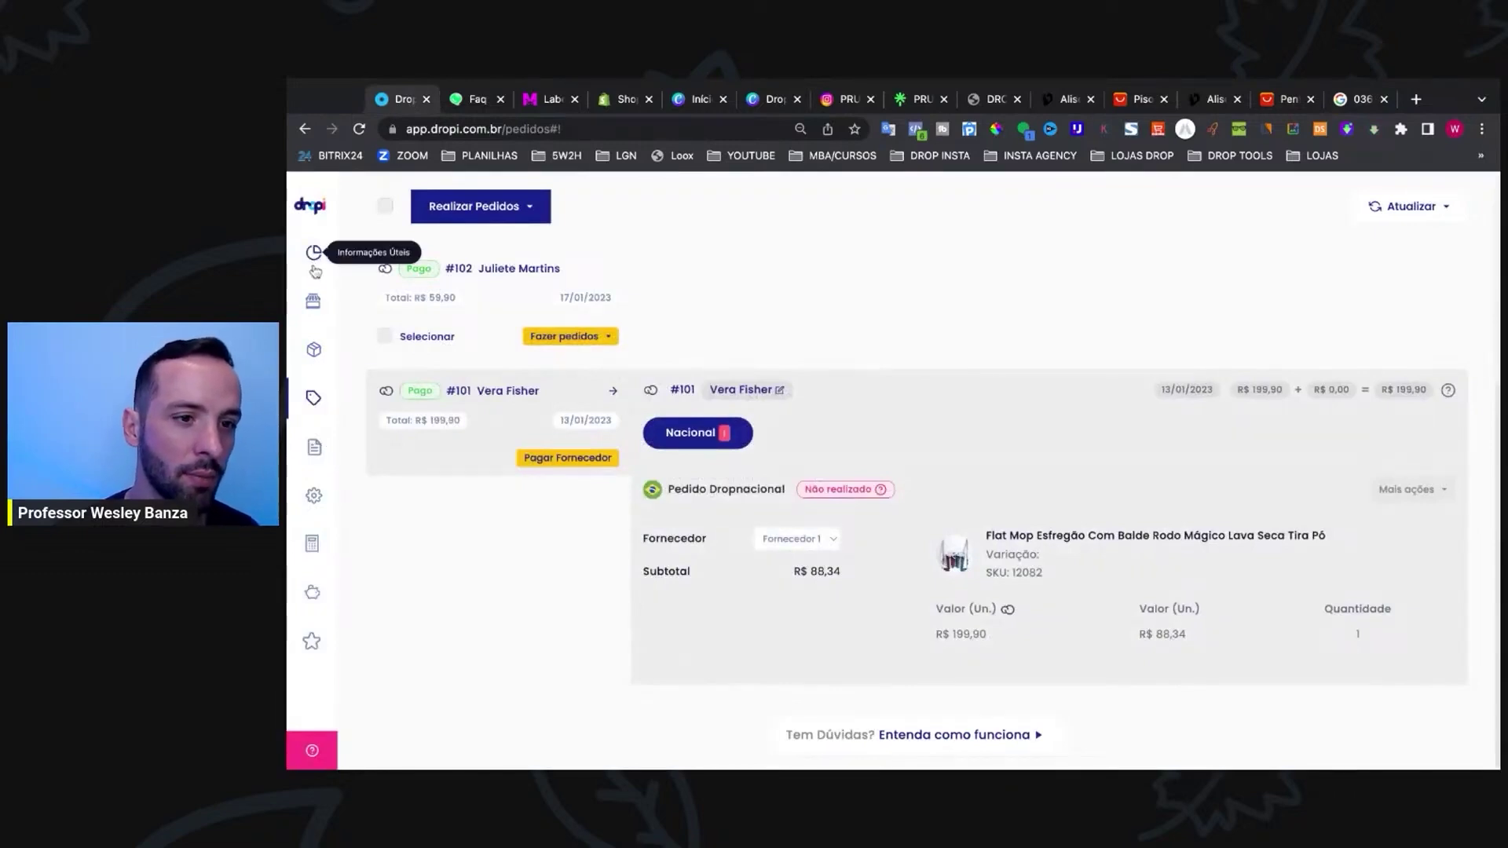
pyautogui.click(331, 302)
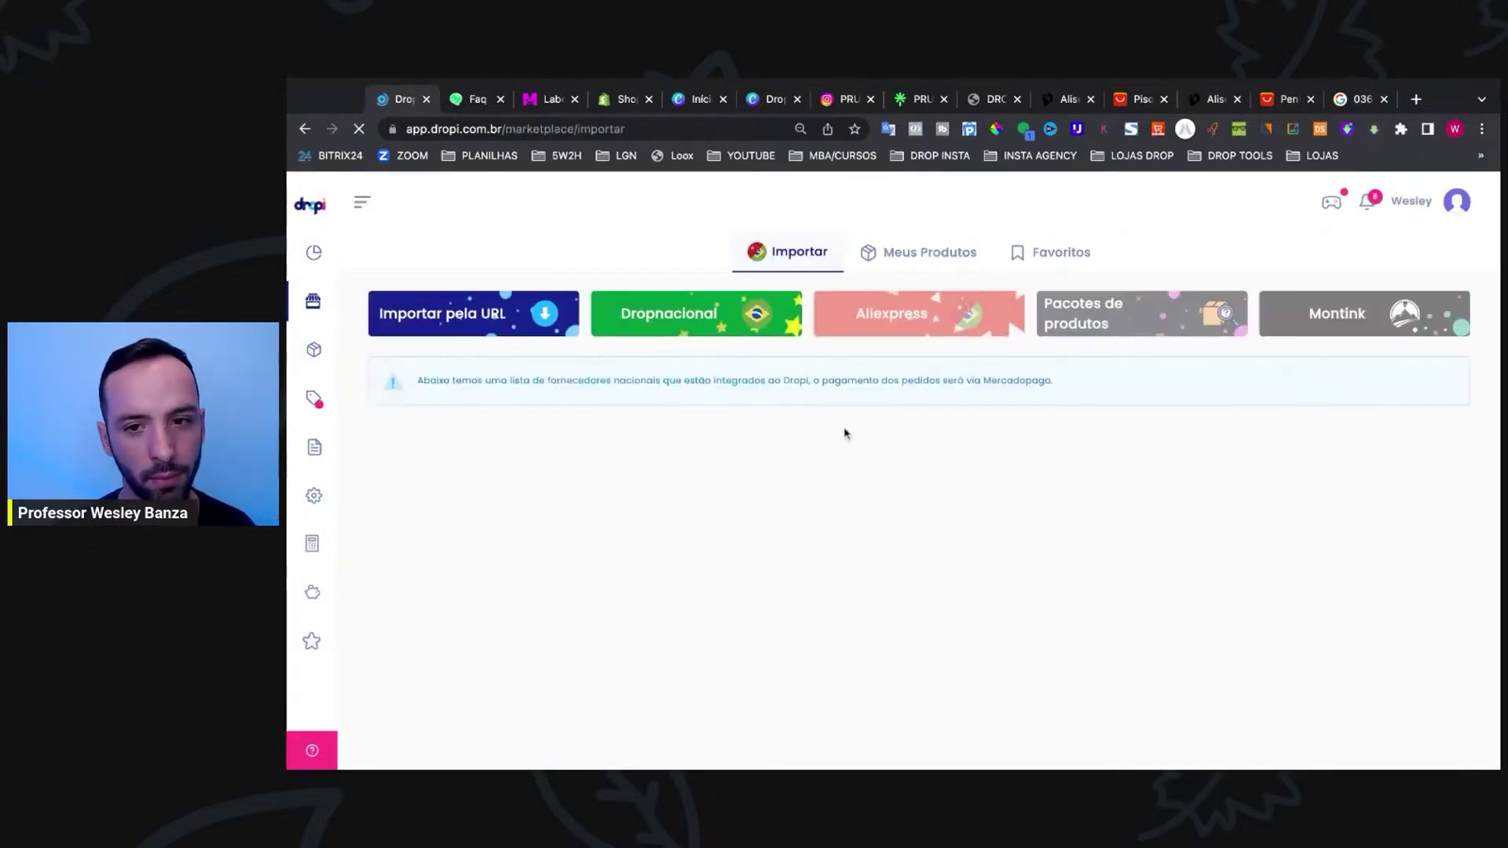
pyautogui.scroll(-5, 759, 421)
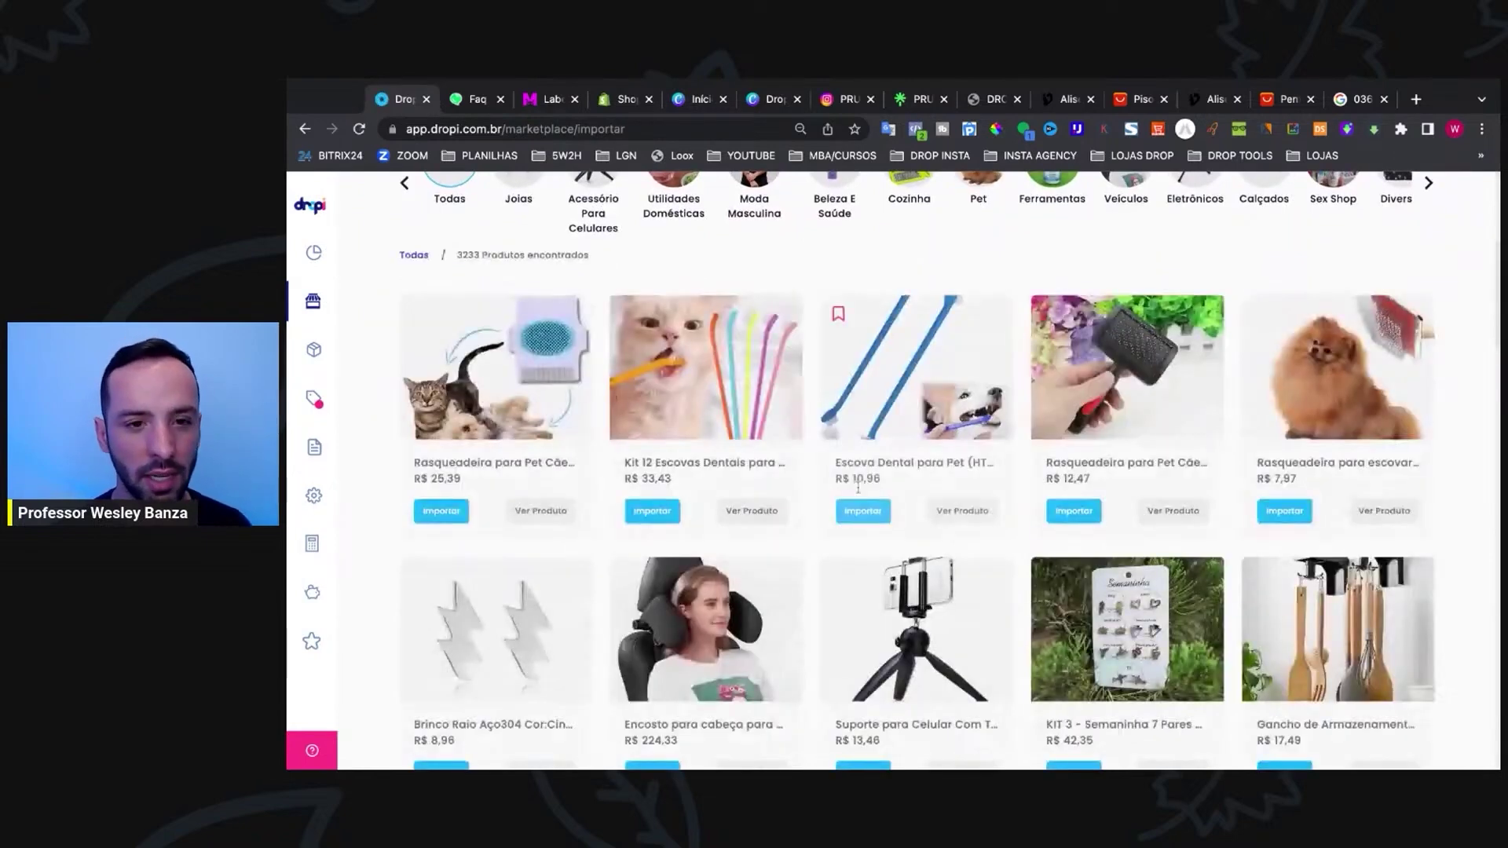
pyautogui.click(723, 402)
pyautogui.scroll(-3, 1115, 479)
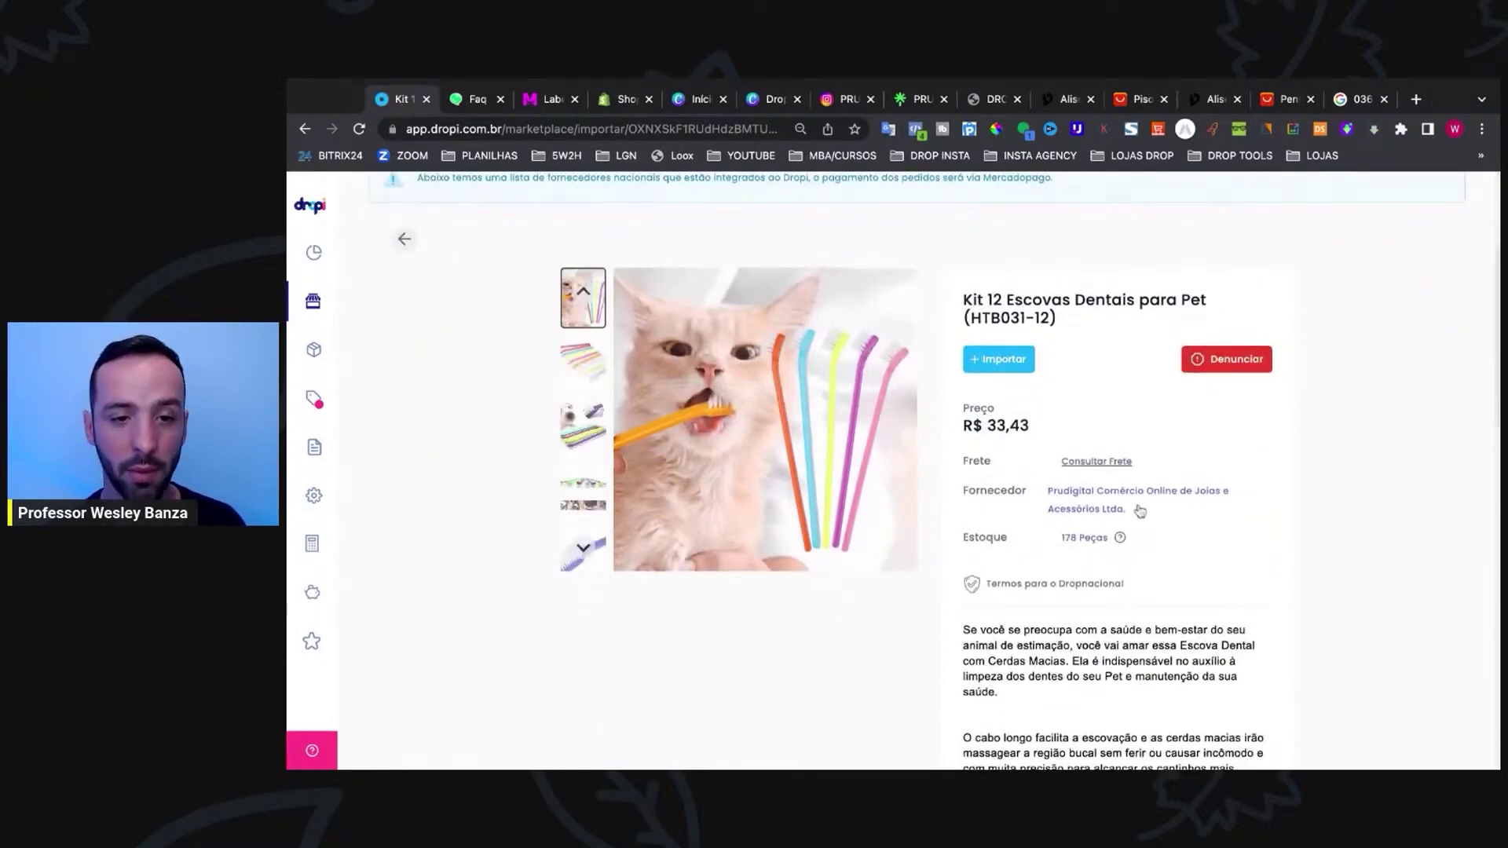
pyautogui.scroll(-3, 1023, 468)
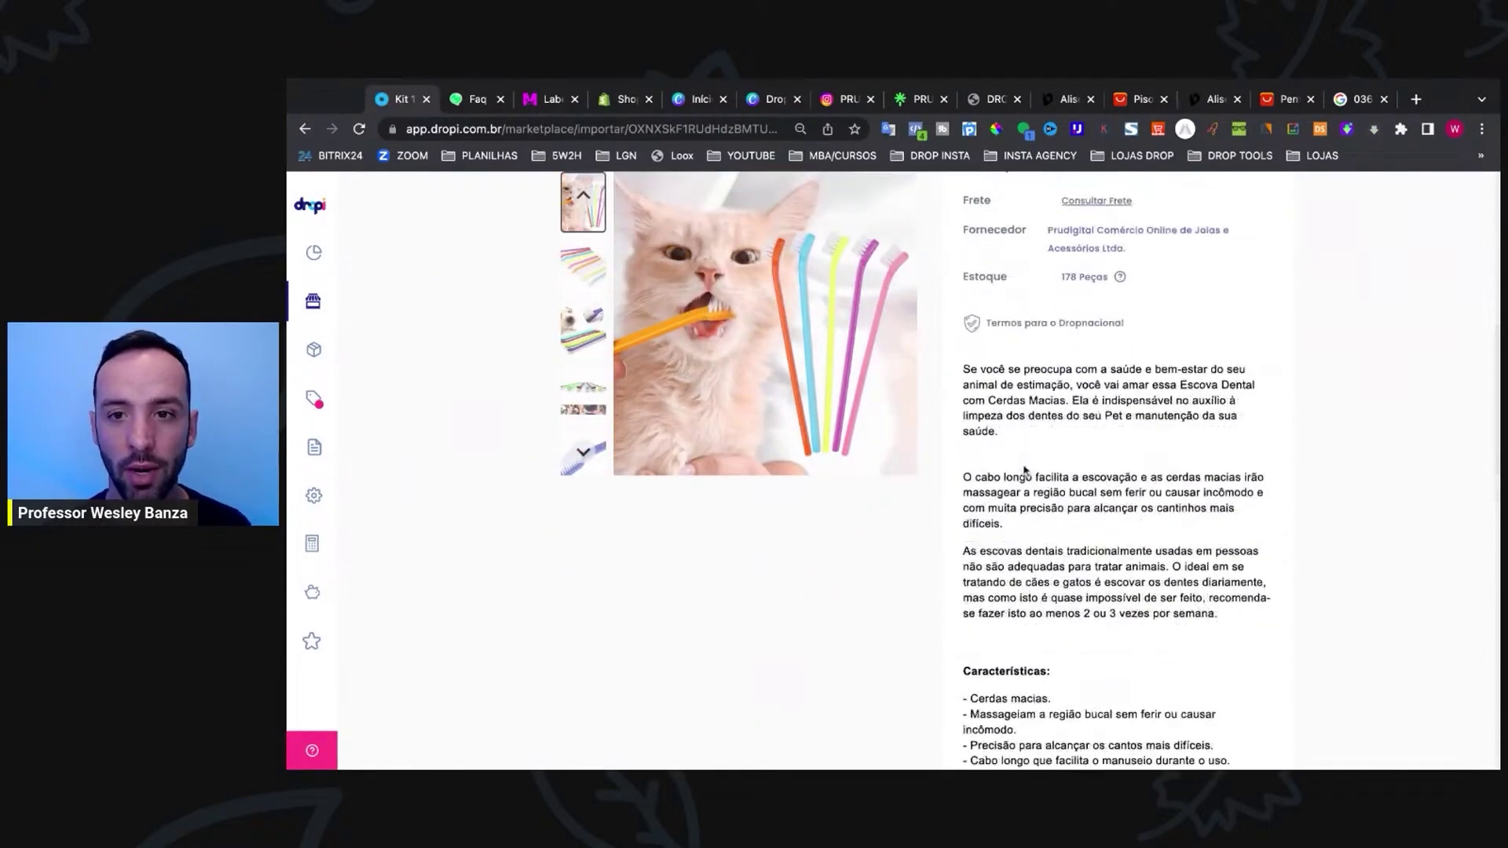
# Step: Consult the pet toothbrush kit's freight for the copied Santos postal code with a quantity of 1
pyautogui.scroll(1, 1023, 468)
pyautogui.click(1103, 312)
pyautogui.click(770, 508)
pyautogui.press('super+v')
pyautogui.click(952, 514)
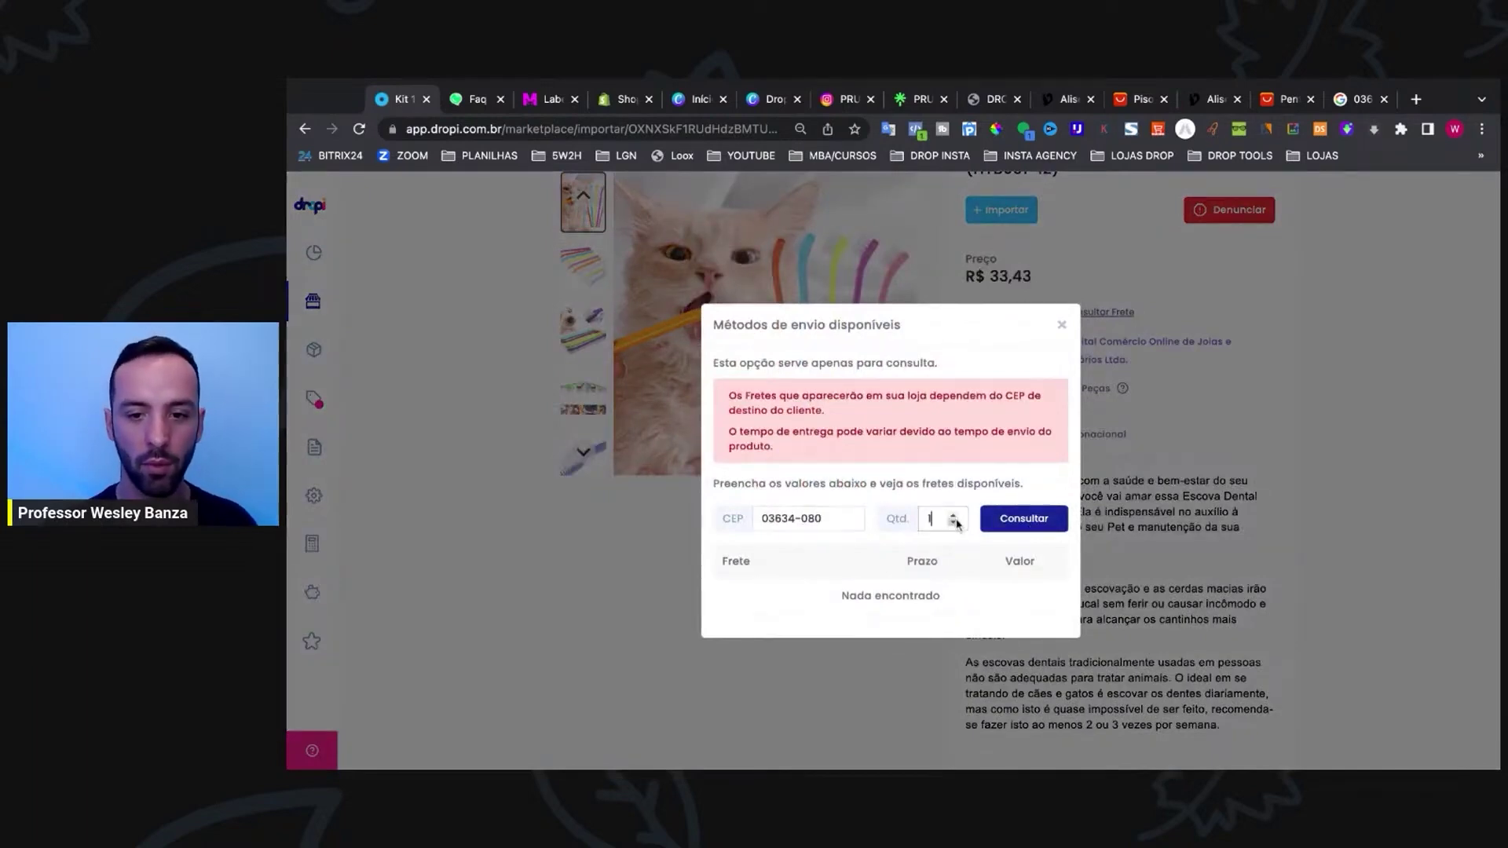
pyautogui.click(1017, 518)
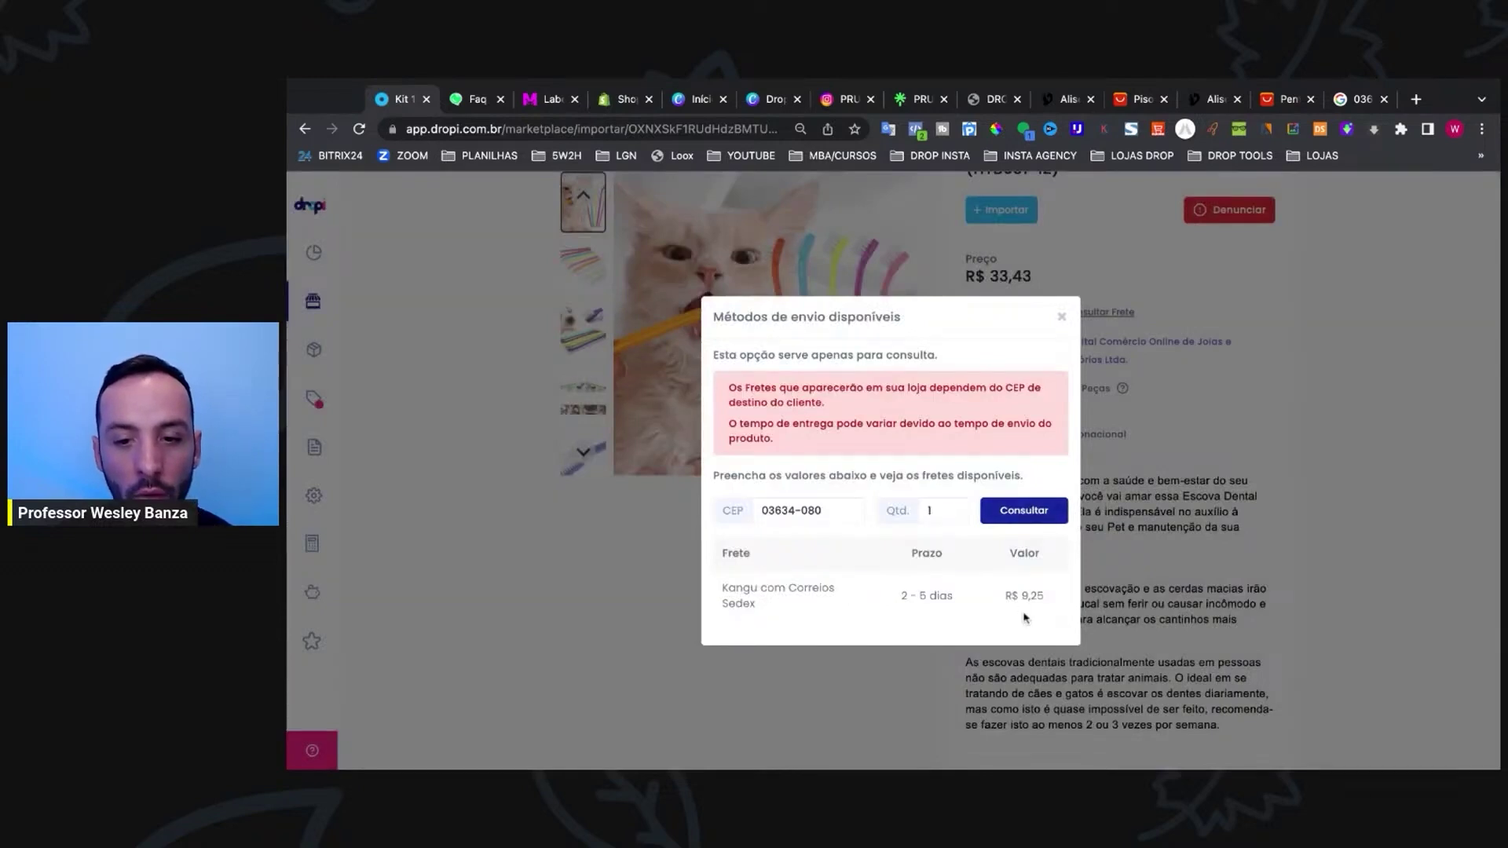
# Step: Consult the toothbrush kit's freight again for a quantity of 5, and close the shipping methods window
pyautogui.click(953, 507)
pyautogui.click(952, 507)
pyautogui.click(953, 506)
pyautogui.click(952, 506)
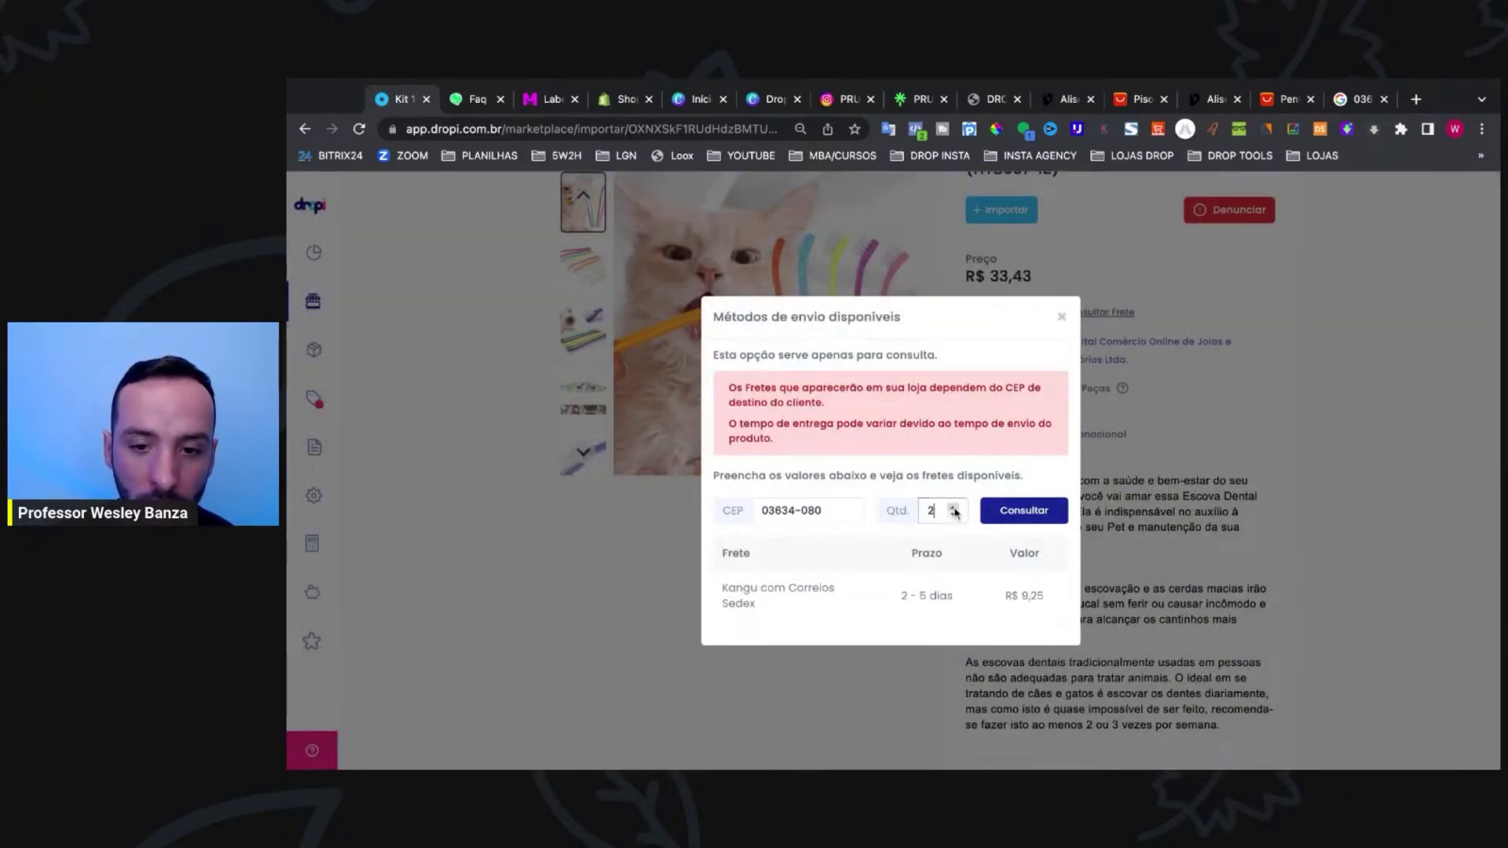
pyautogui.click(1016, 512)
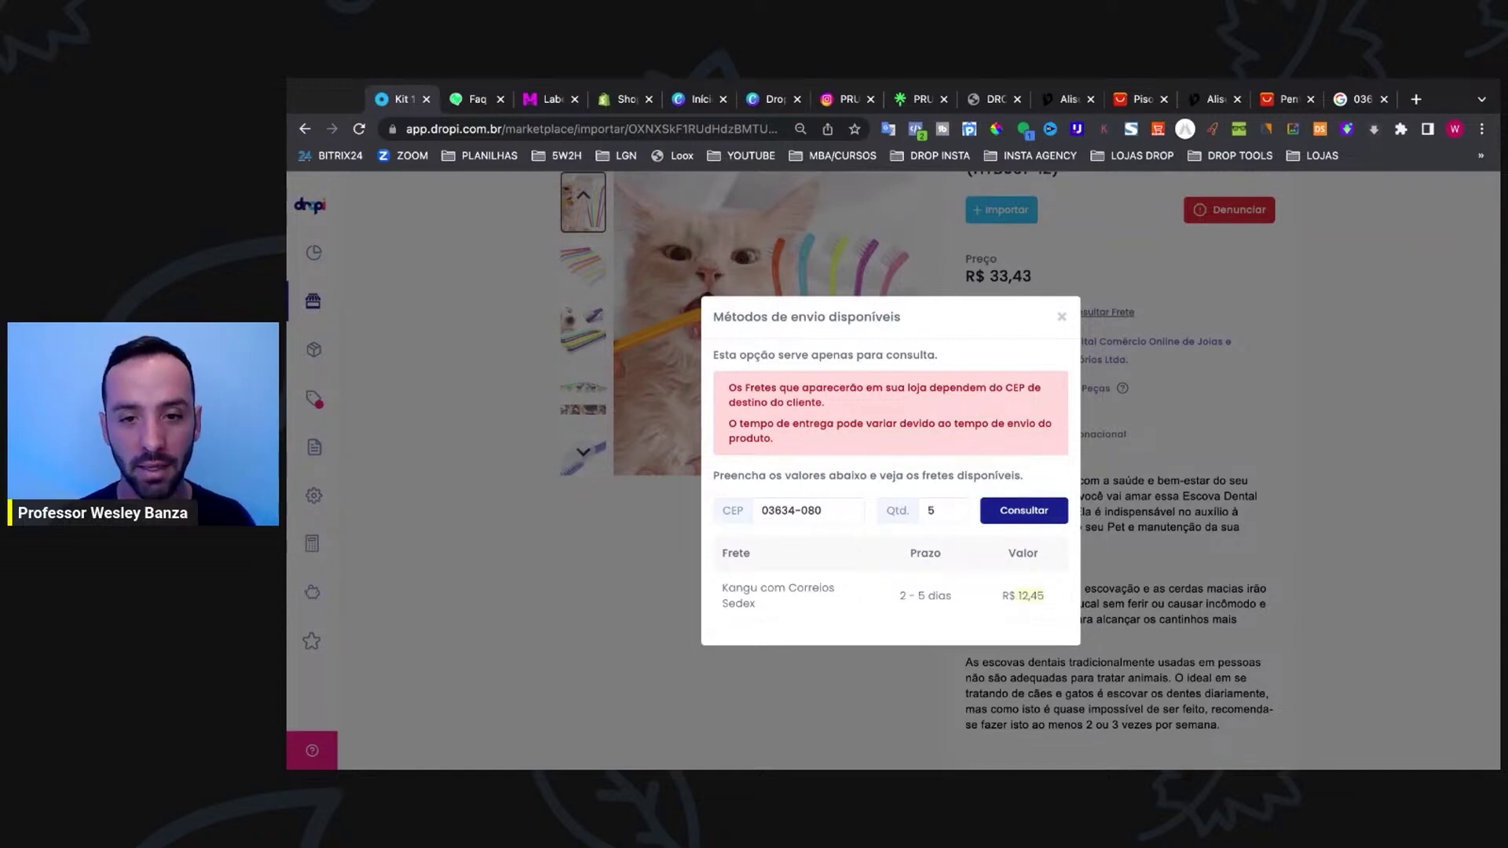
pyautogui.click(1060, 318)
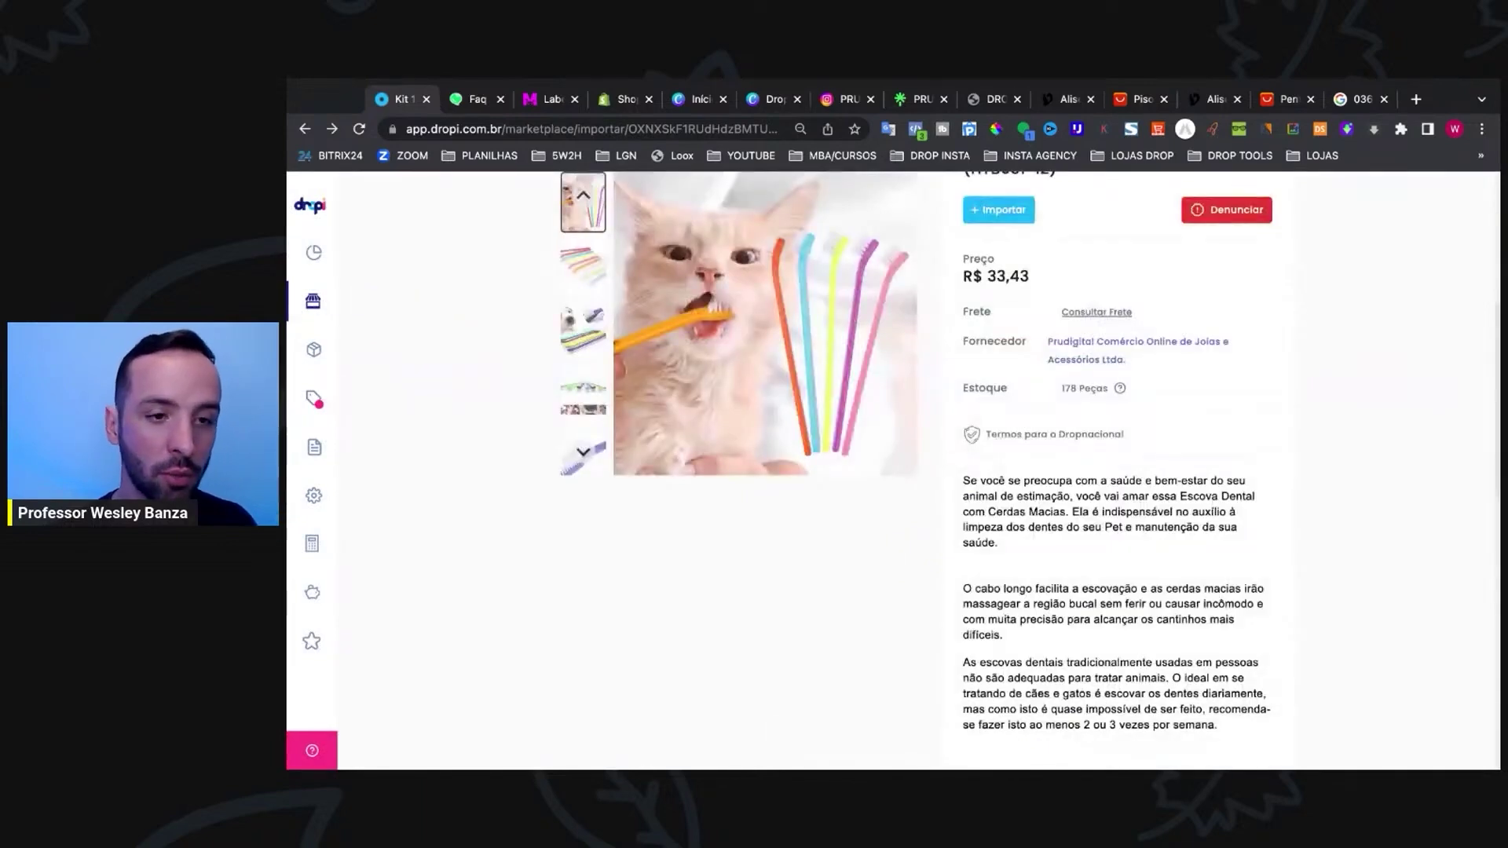
# Step: Go back to the import catalogue and browse the national suppliers' products across all categories
pyautogui.click(313, 302)
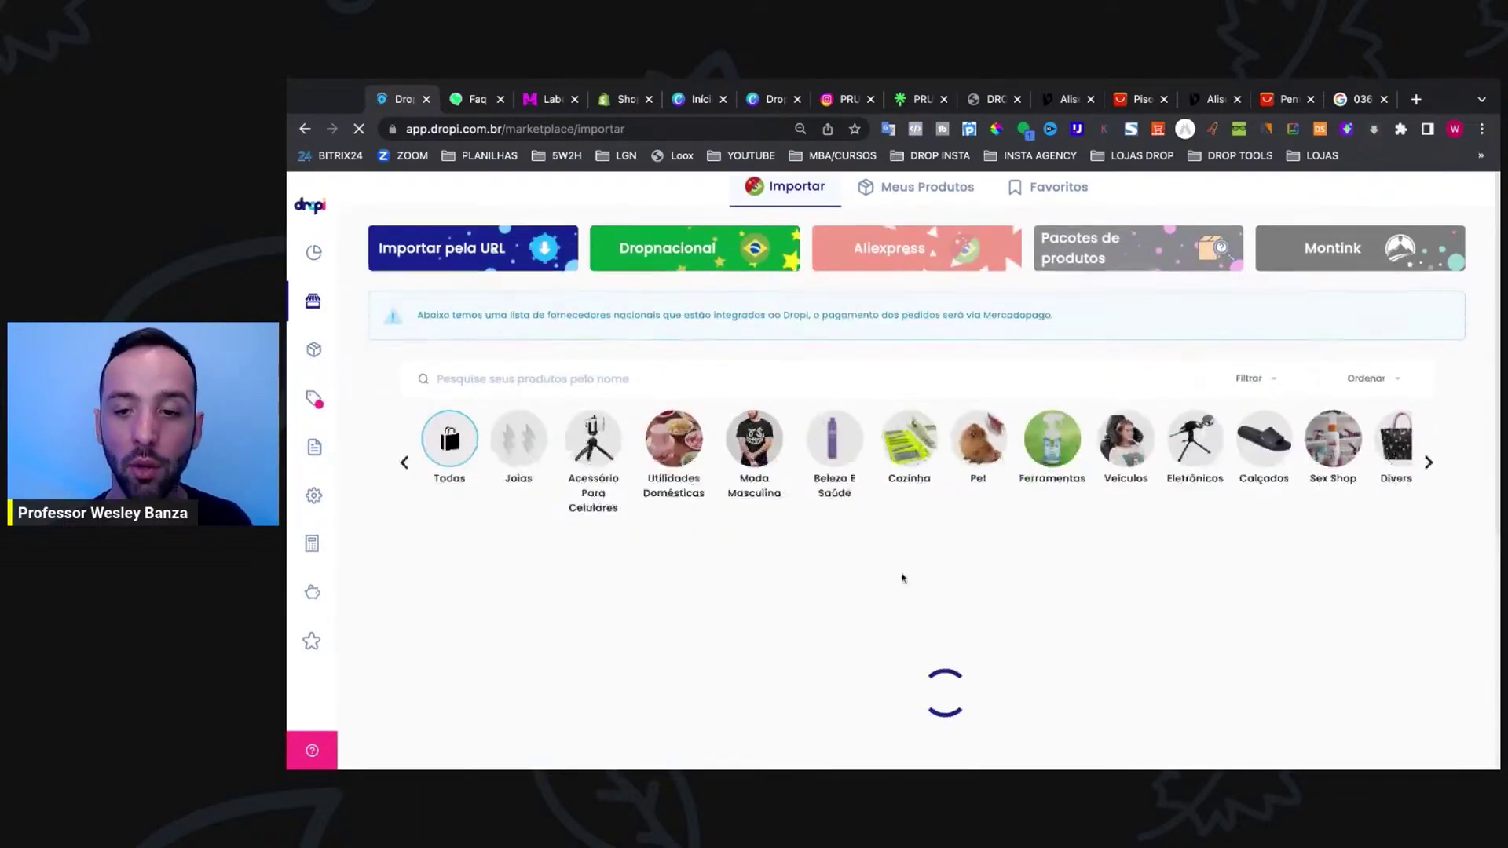
pyautogui.scroll(-2, 1215, 526)
pyautogui.scroll(-10, 941, 523)
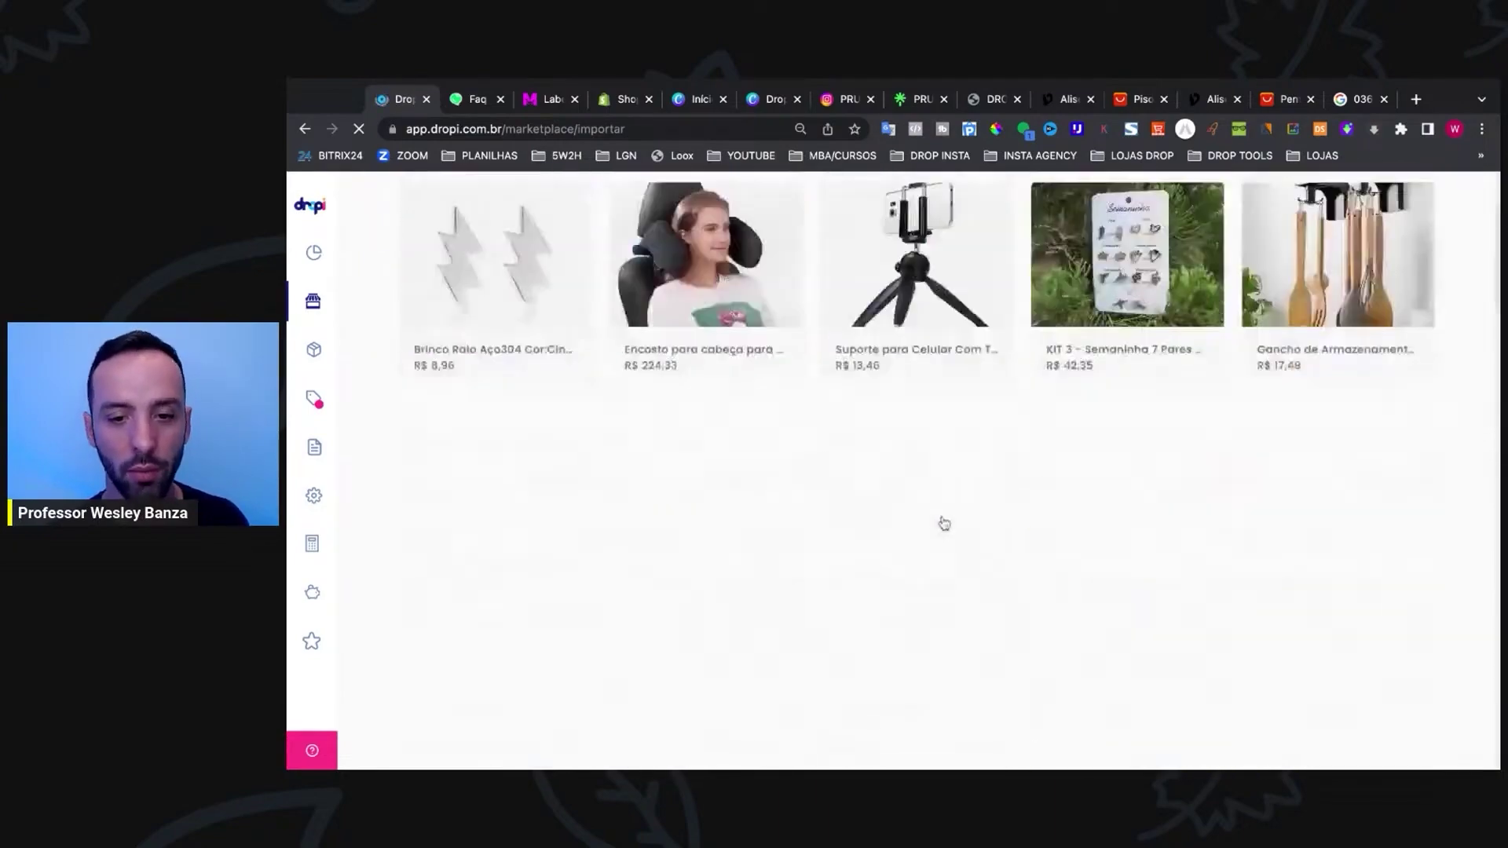
pyautogui.scroll(6, 944, 524)
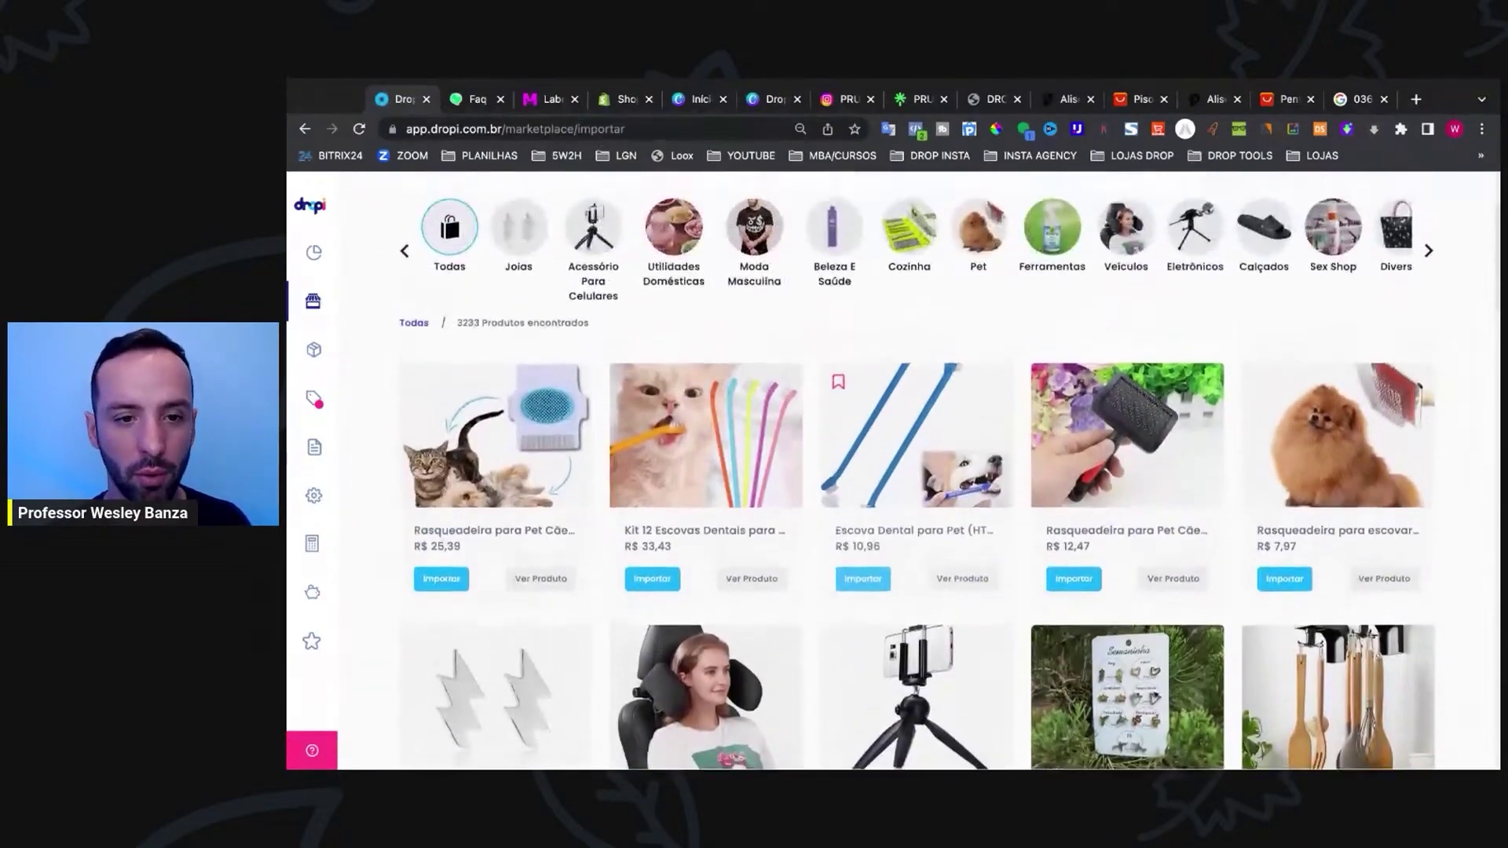
pyautogui.scroll(-8, 944, 524)
pyautogui.scroll(-12, 942, 523)
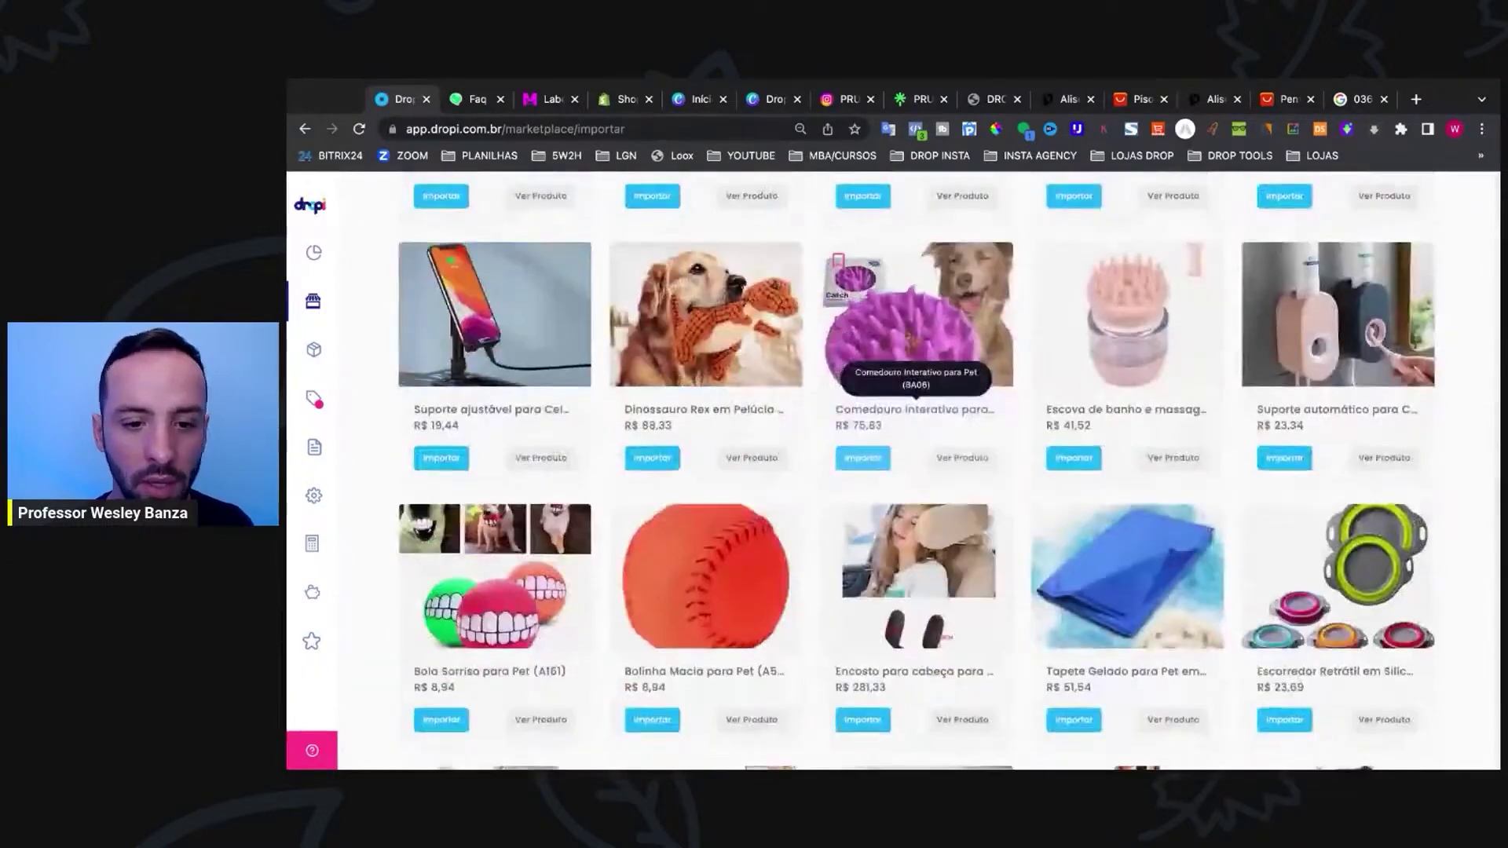
pyautogui.scroll(15, 919, 503)
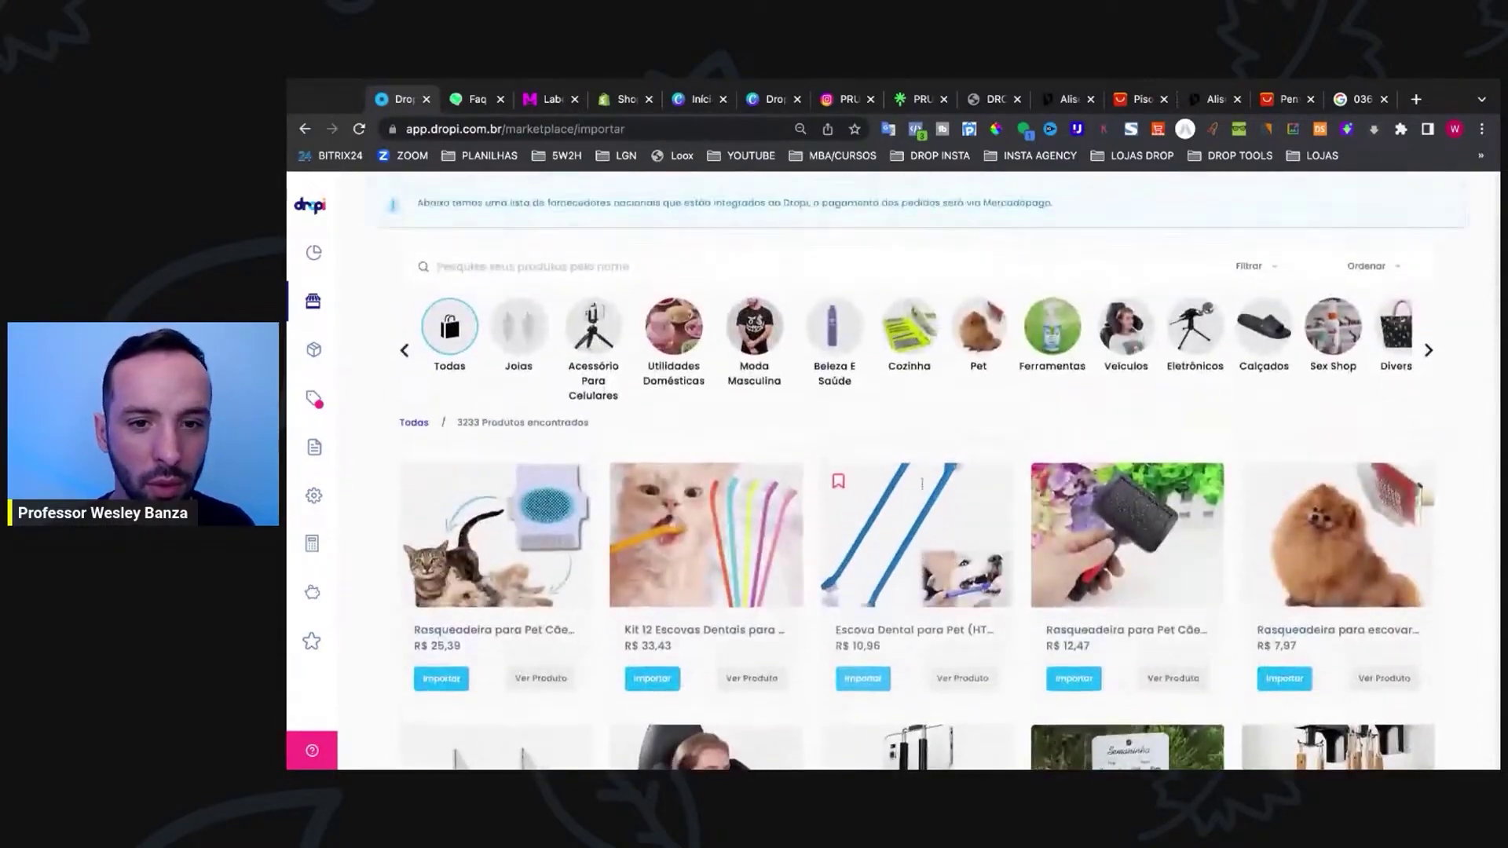
# Step: Filter the catalogue by Moda Masculina, open the black Smiles Money T-shirt and review its supplier, stock and description
pyautogui.click(754, 326)
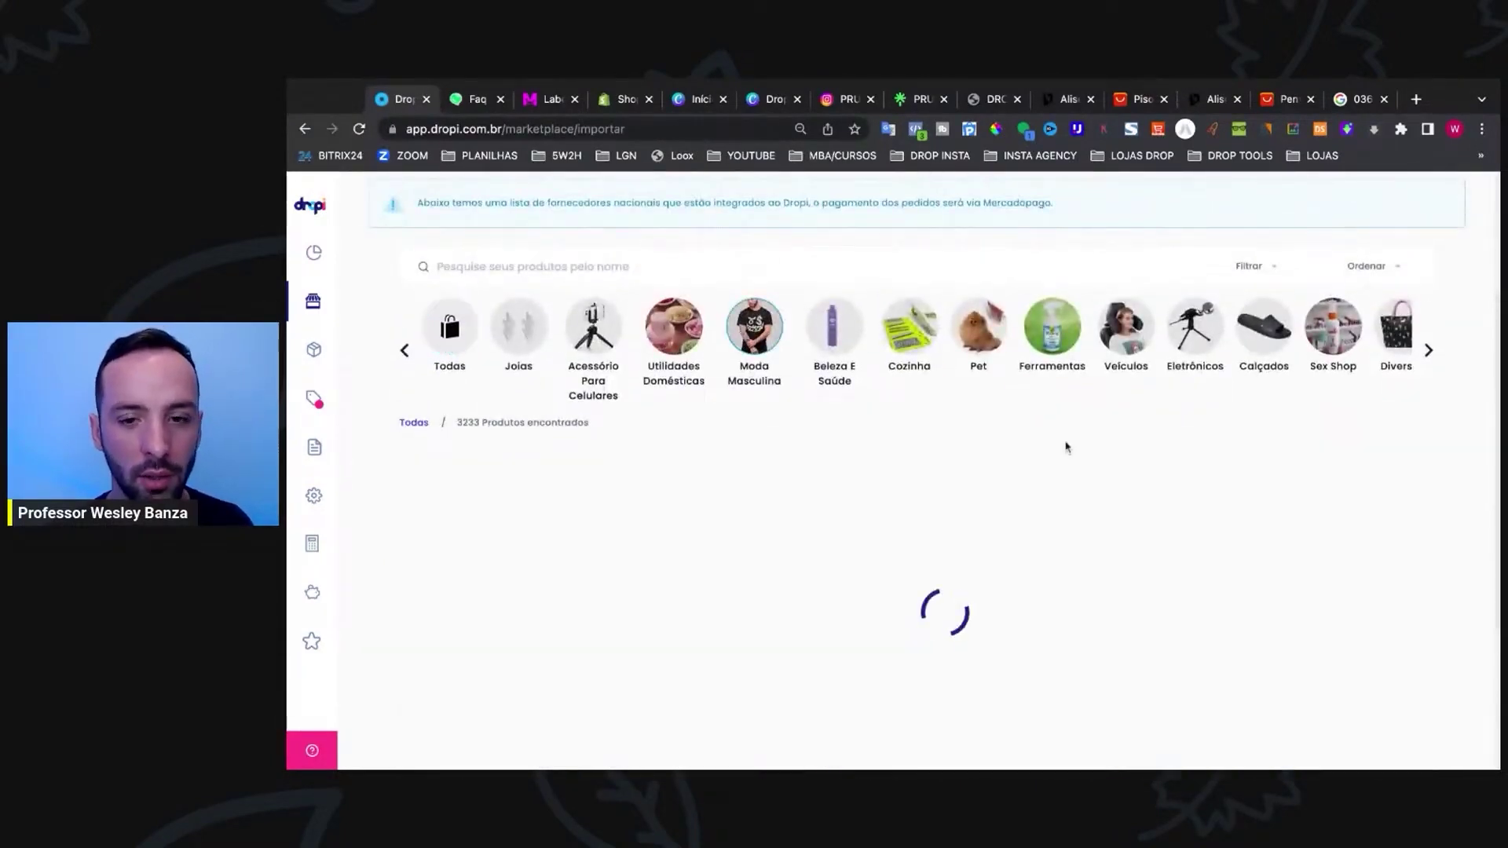
pyautogui.scroll(-3, 998, 484)
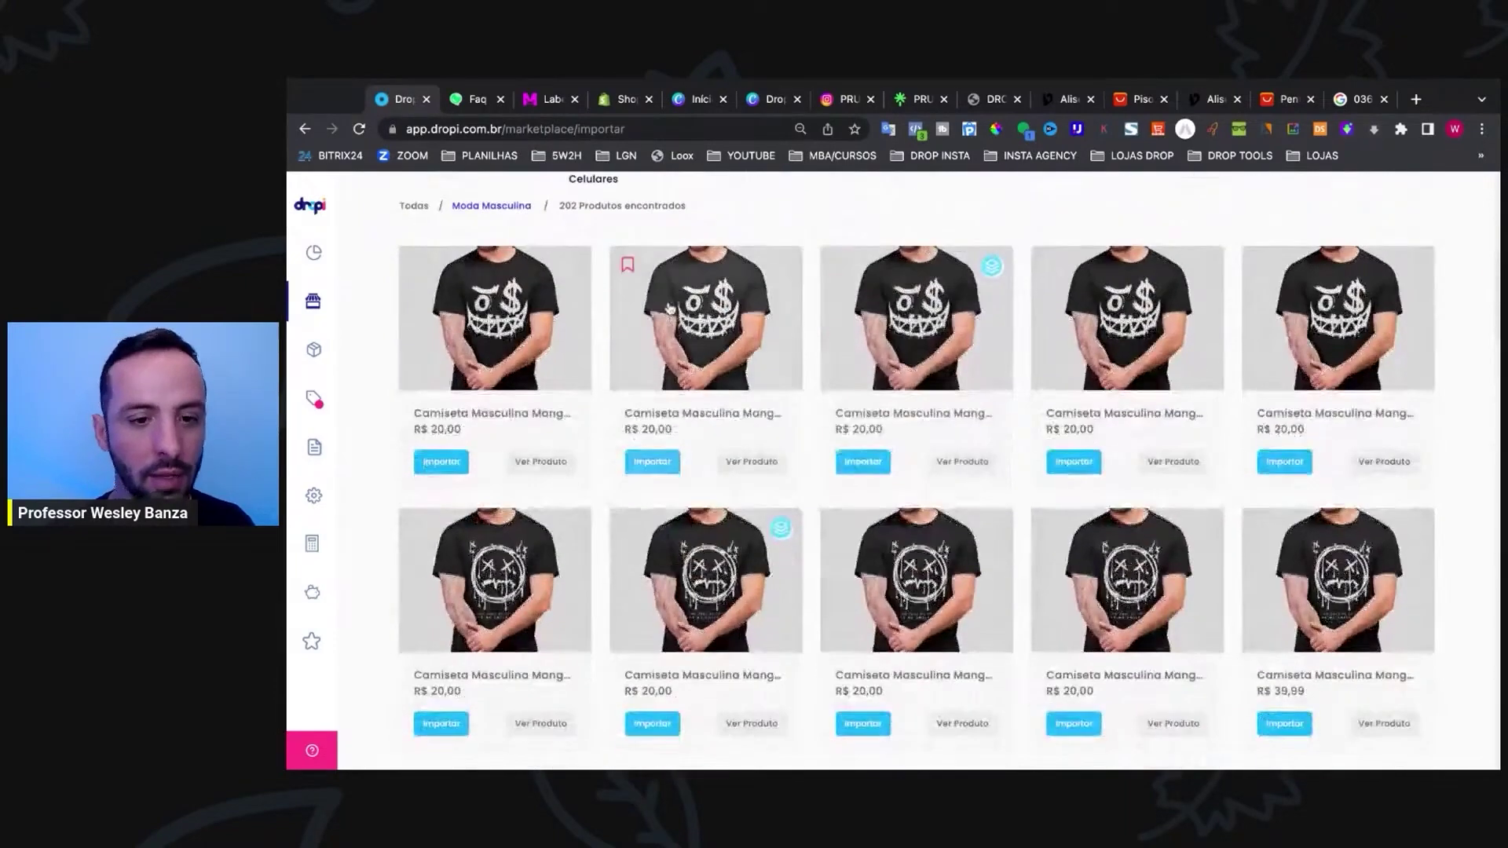
pyautogui.click(1073, 512)
pyautogui.scroll(-4, 1074, 512)
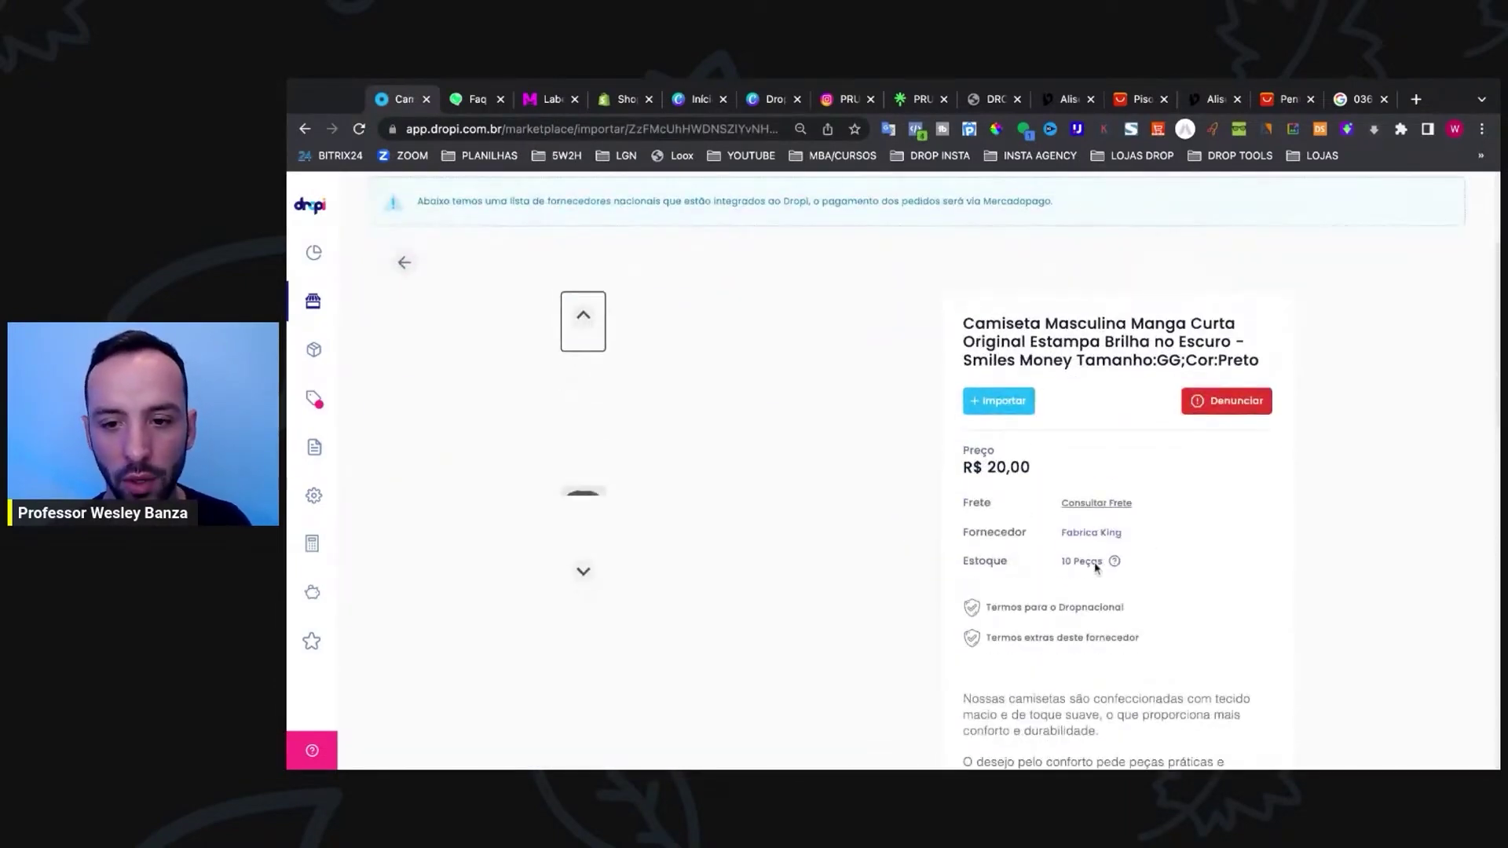
pyautogui.scroll(-1, 1152, 524)
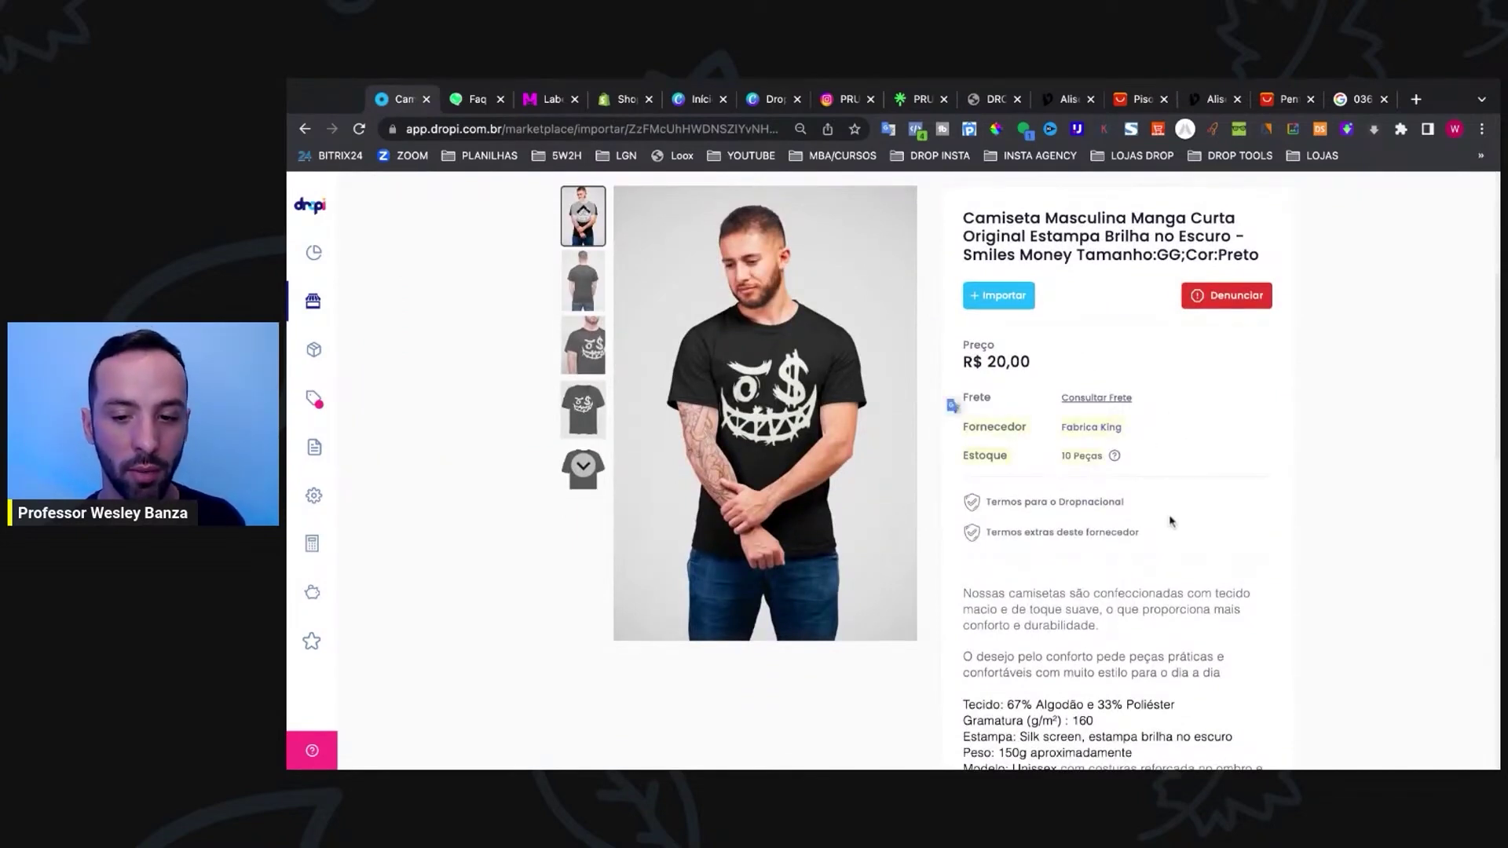
pyautogui.scroll(-2, 1178, 522)
pyautogui.scroll(5, 1180, 522)
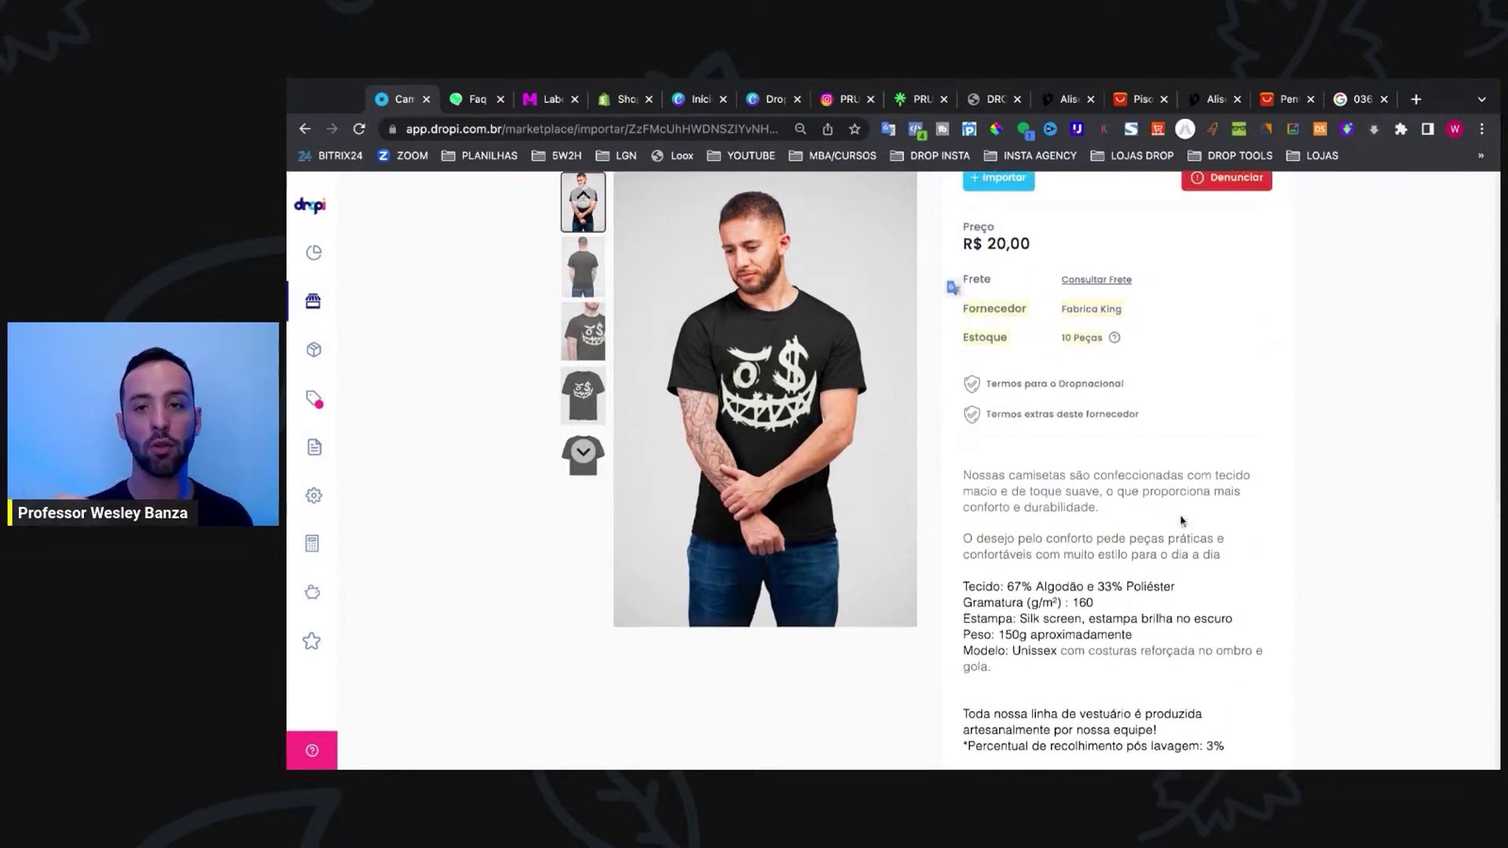